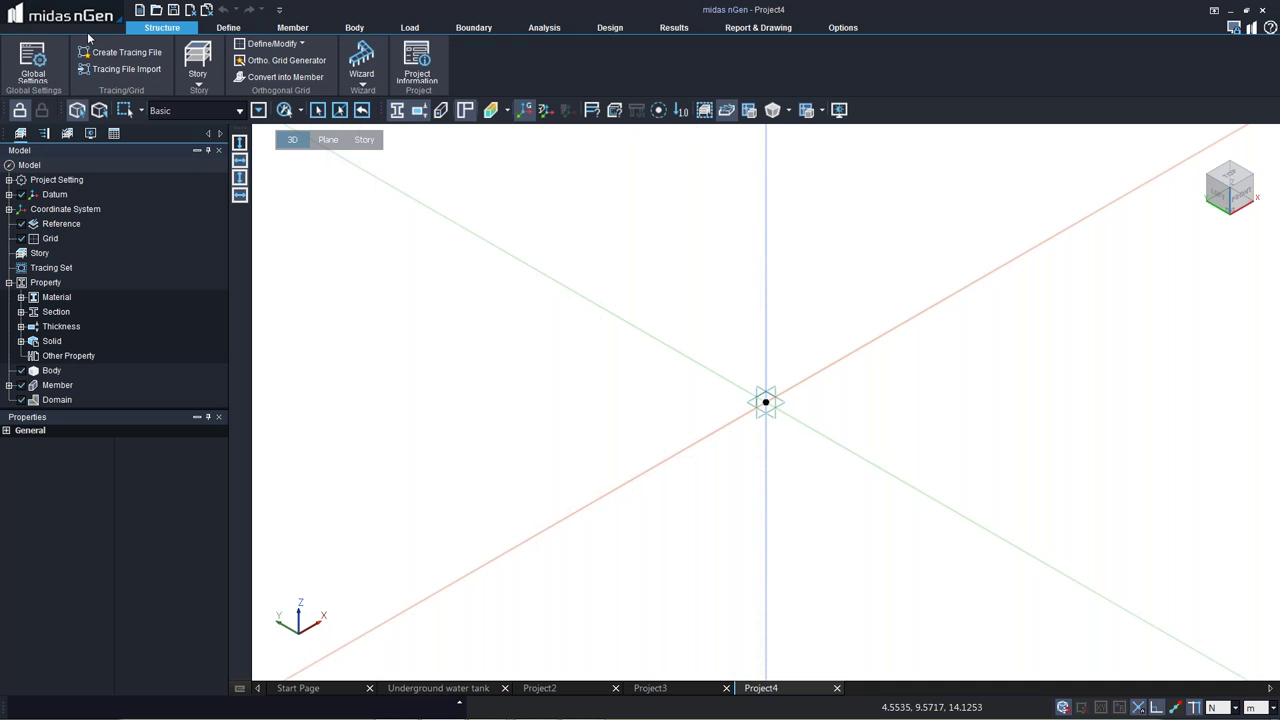
Review the available commands for structure, definitions, members, bodies, loads, boundaries, analysis, design, results, and reports and drawings.
{"action": "left_click", "coordinate": [218, 29]}
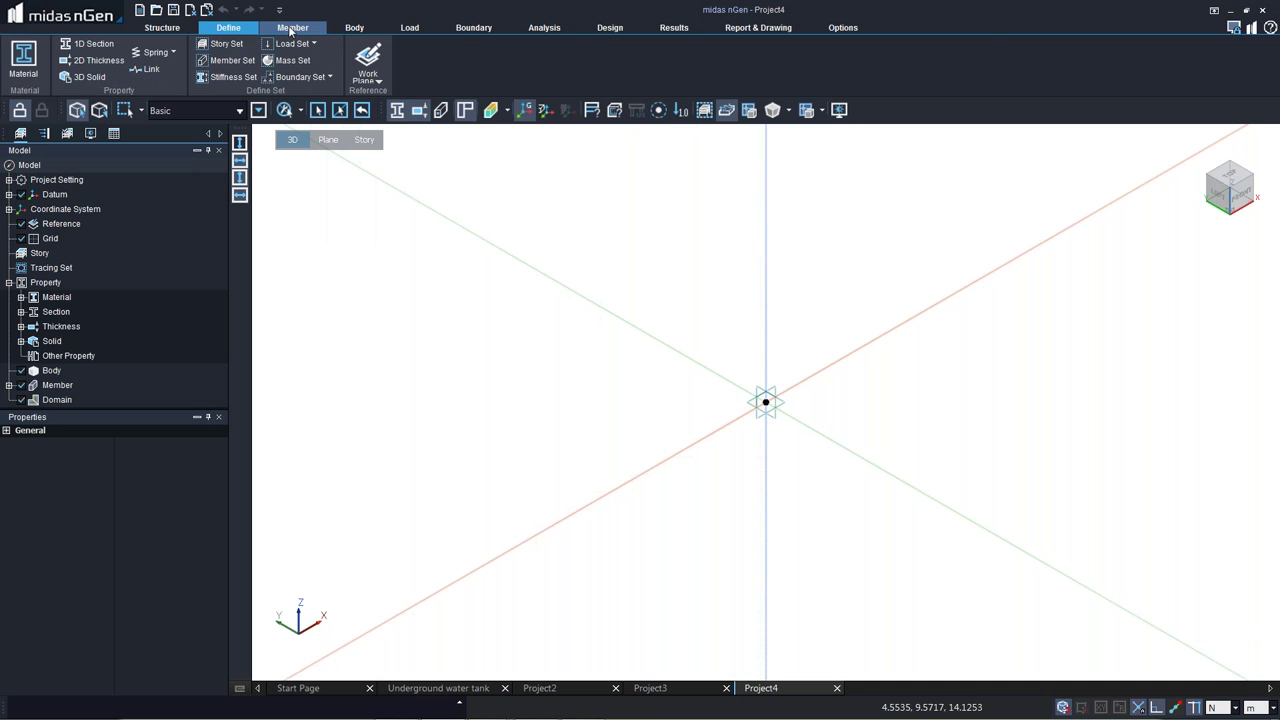
{"action": "left_click", "coordinate": [291, 29]}
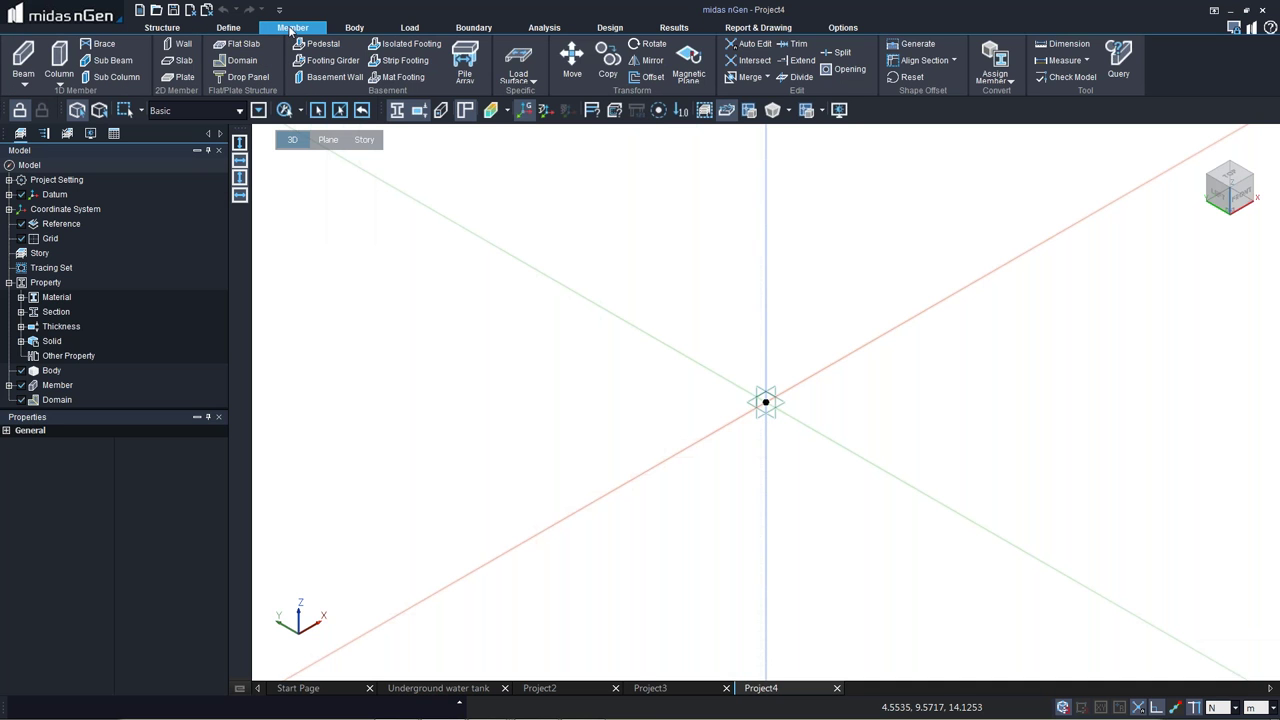
{"action": "left_click", "coordinate": [354, 28]}
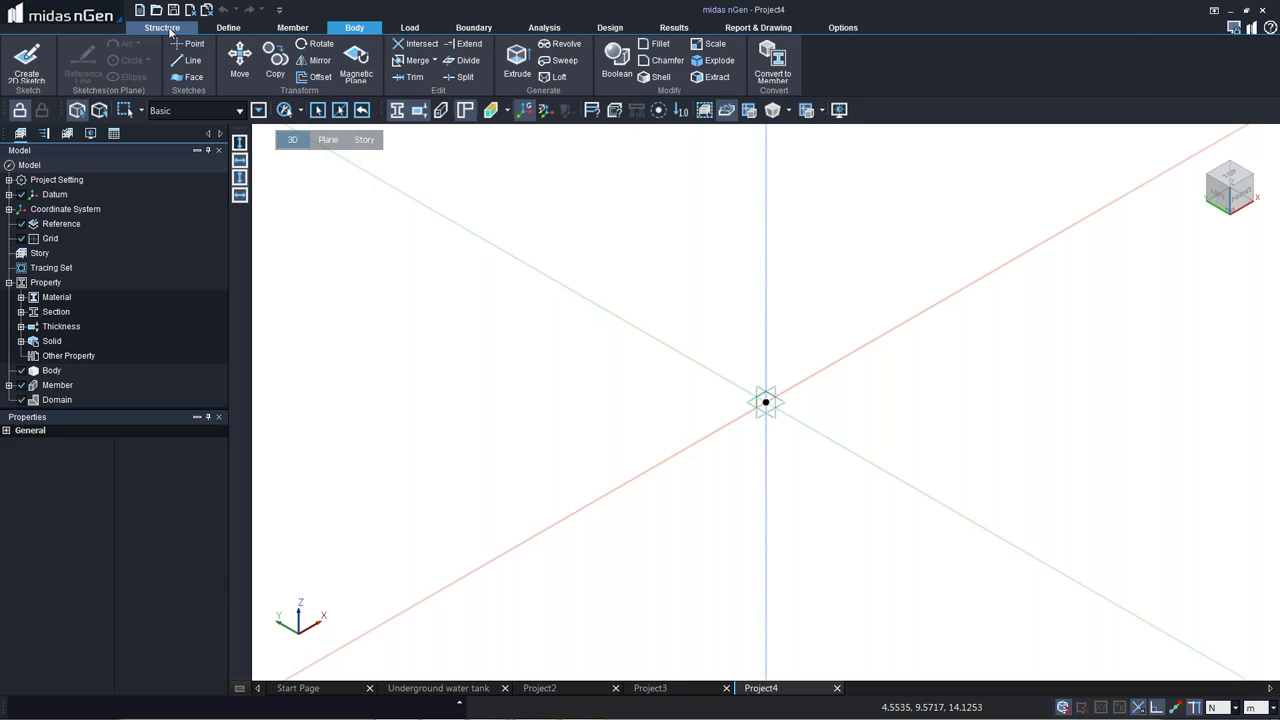
{"action": "left_click", "coordinate": [170, 29]}
{"action": "left_click", "coordinate": [228, 28]}
{"action": "left_click", "coordinate": [292, 28]}
{"action": "left_click", "coordinate": [357, 28]}
{"action": "left_click", "coordinate": [410, 28]}
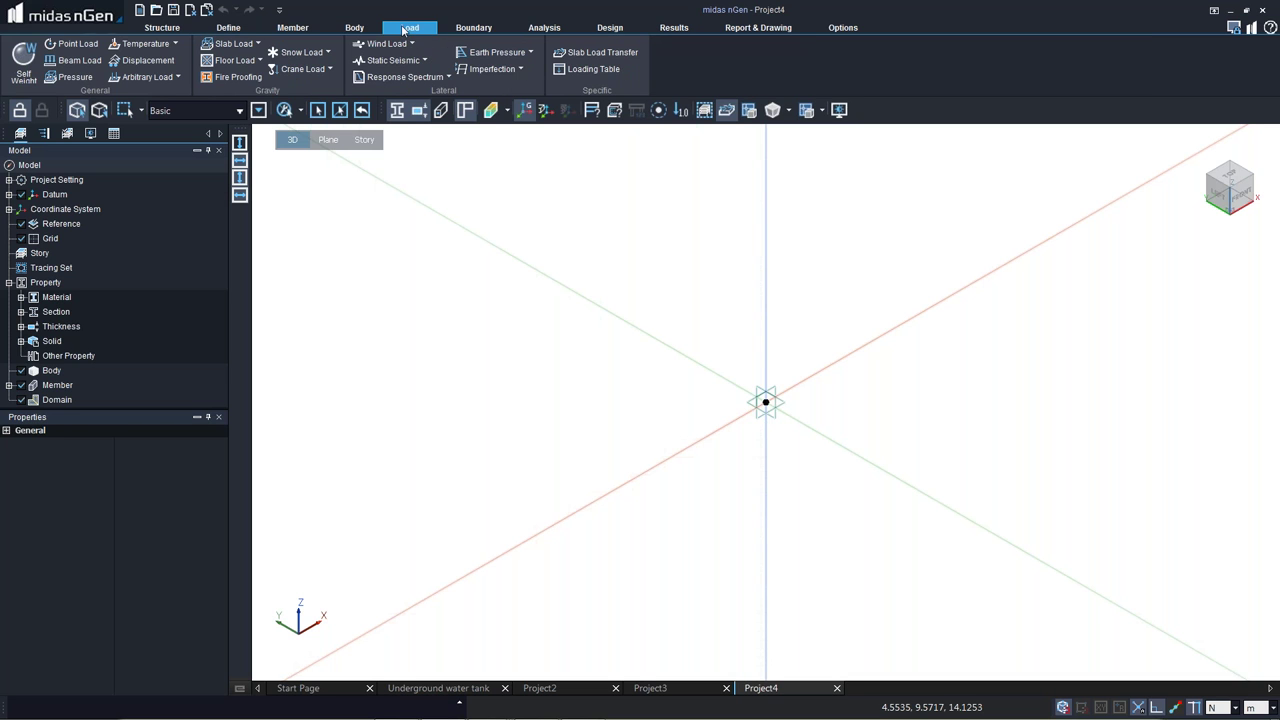
{"action": "left_click", "coordinate": [476, 28]}
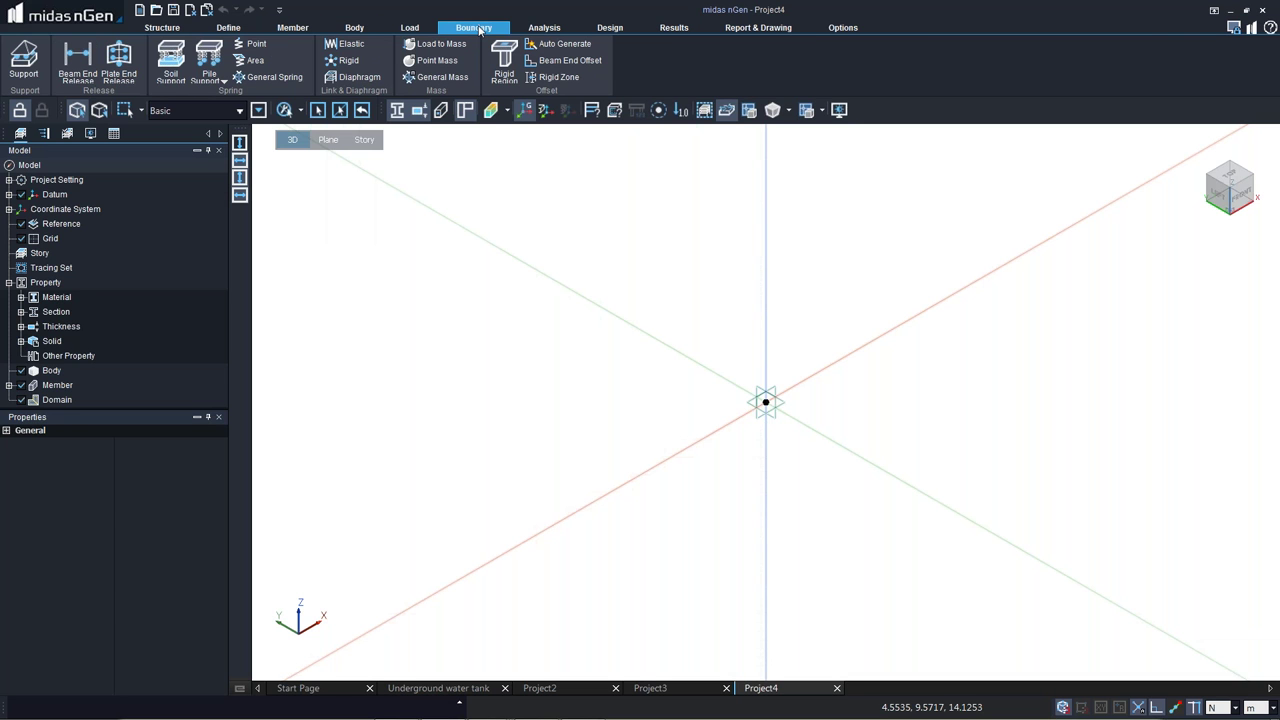
{"action": "left_click", "coordinate": [544, 28]}
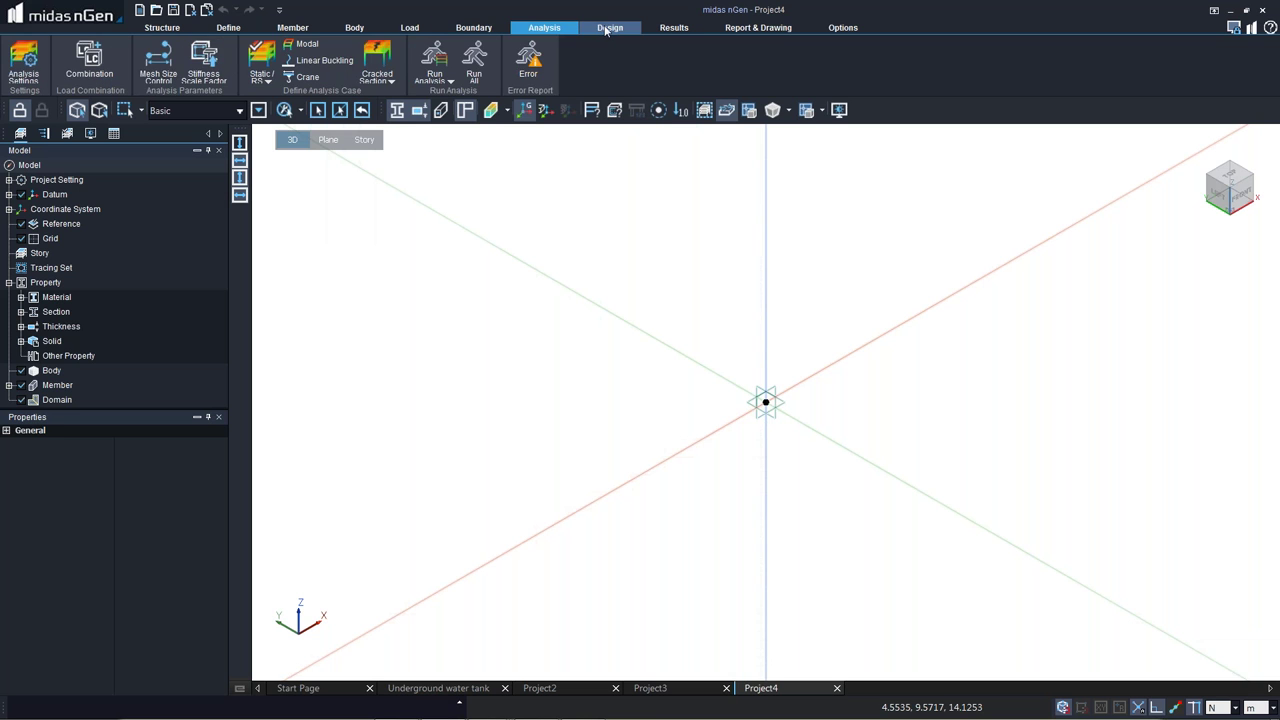
{"action": "left_click", "coordinate": [608, 28]}
{"action": "left_click", "coordinate": [694, 29]}
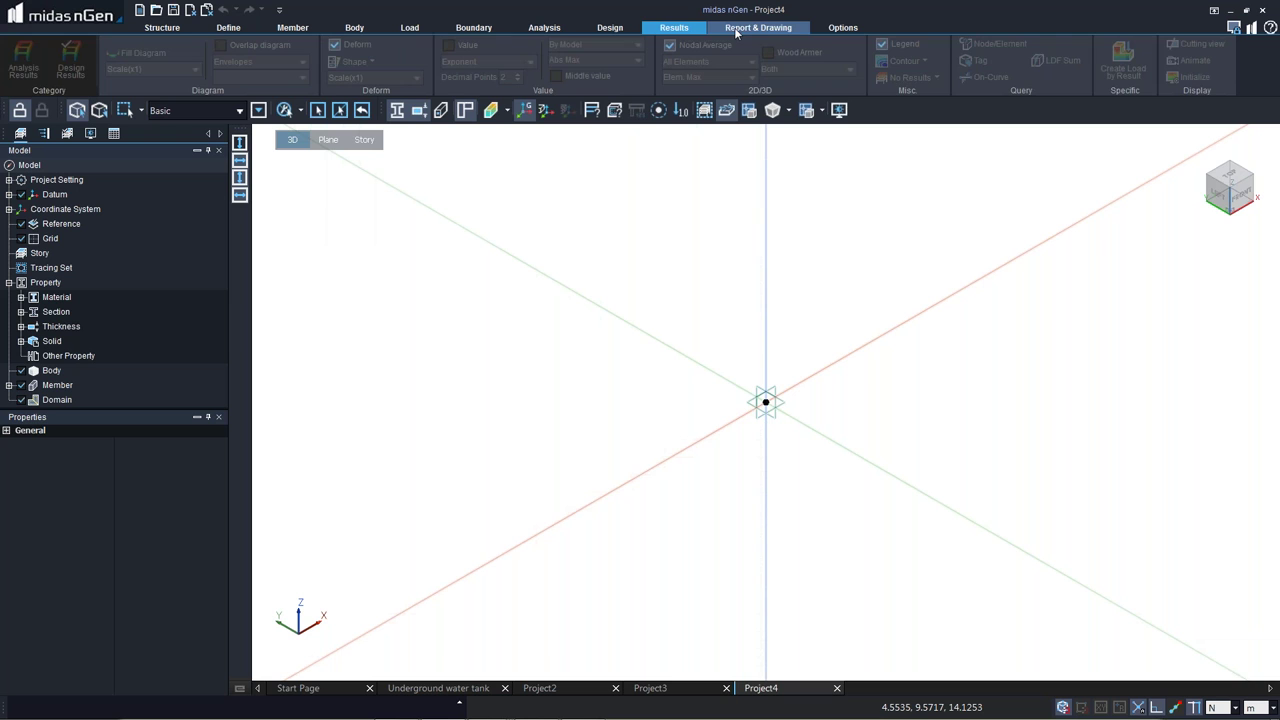
{"action": "left_click", "coordinate": [736, 30]}
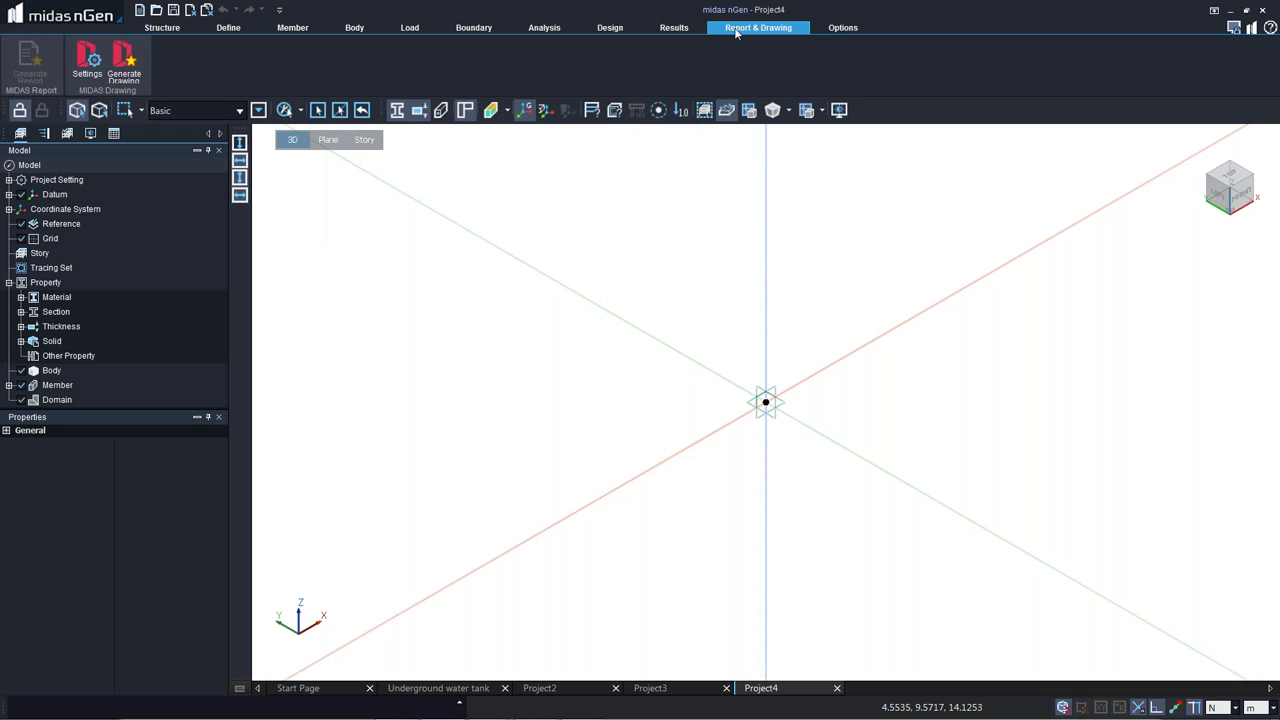
{"action": "left_click", "coordinate": [168, 30]}
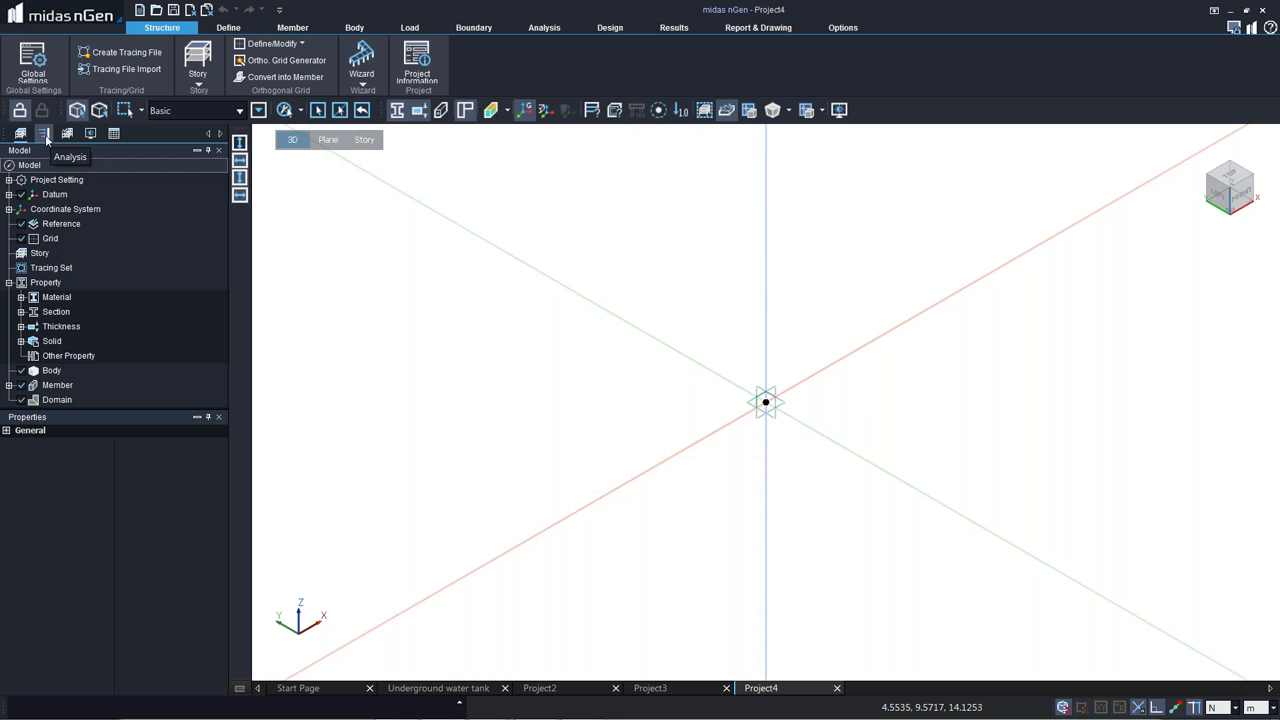
Examine the Analysis, Design, Display and Table trees, return to the Model tree, and open the message output area.
{"action": "left_click", "coordinate": [44, 134]}
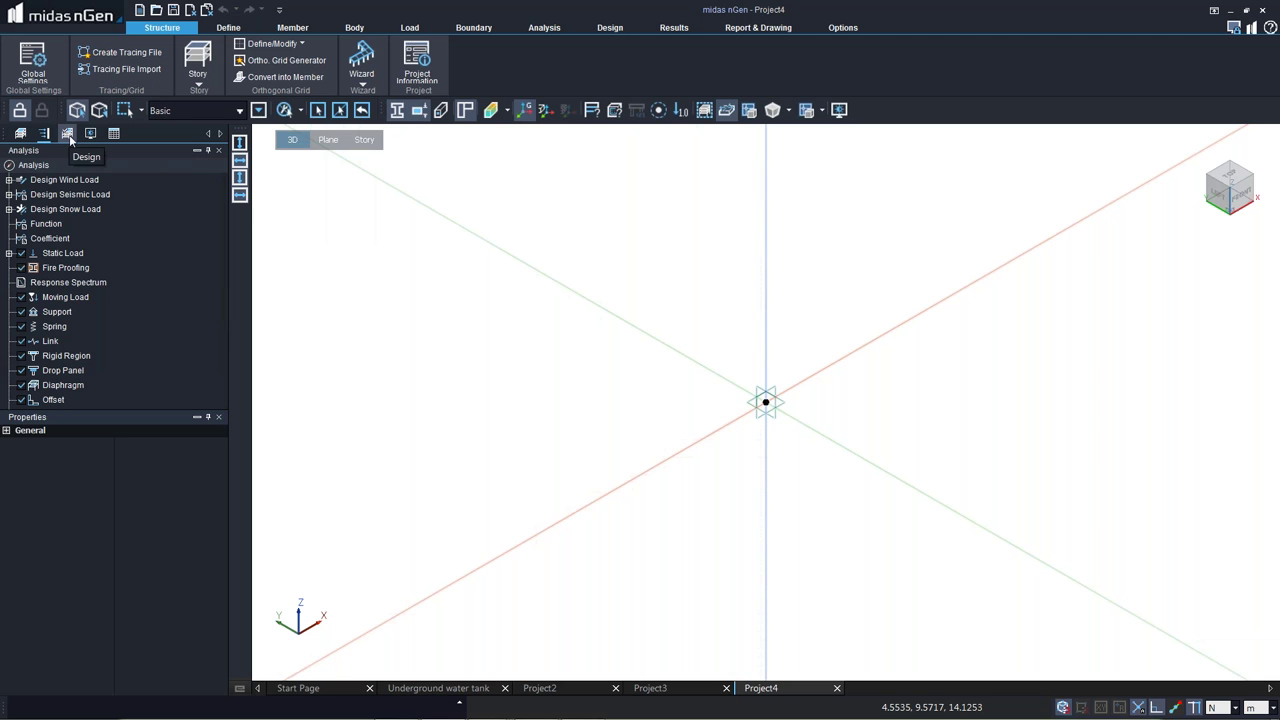
{"action": "left_click", "coordinate": [67, 134]}
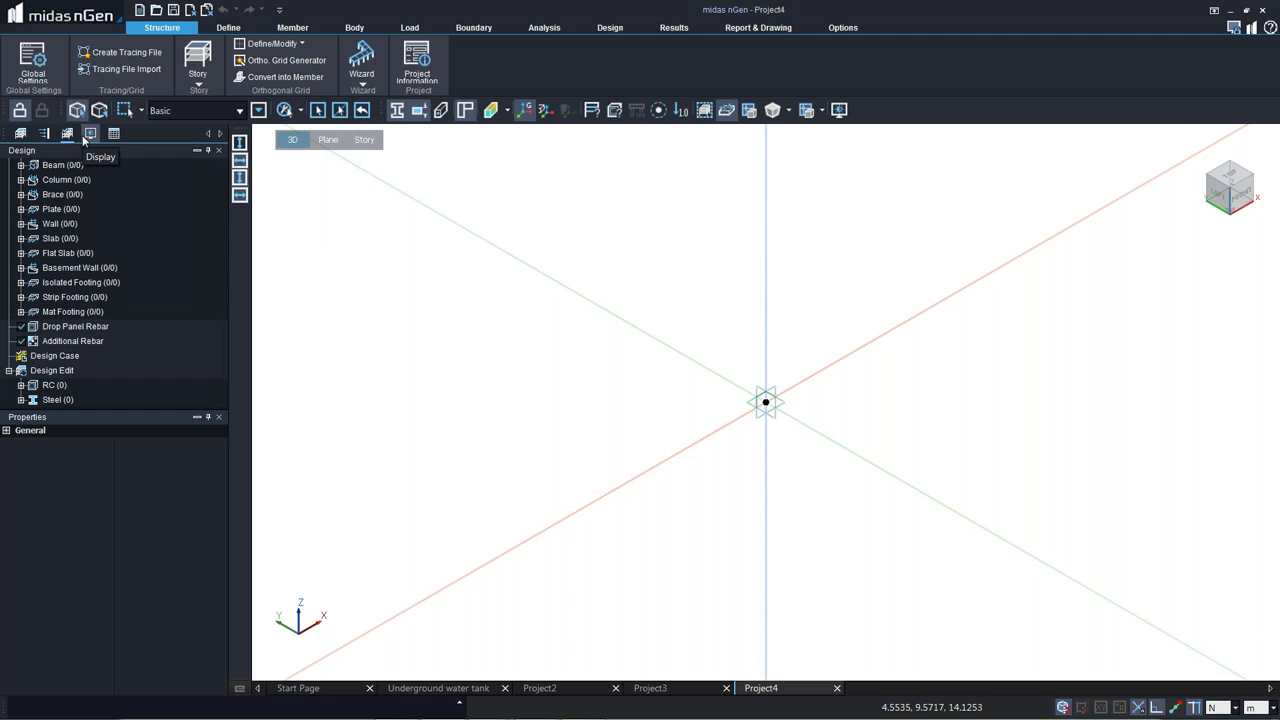
{"action": "left_click", "coordinate": [89, 134]}
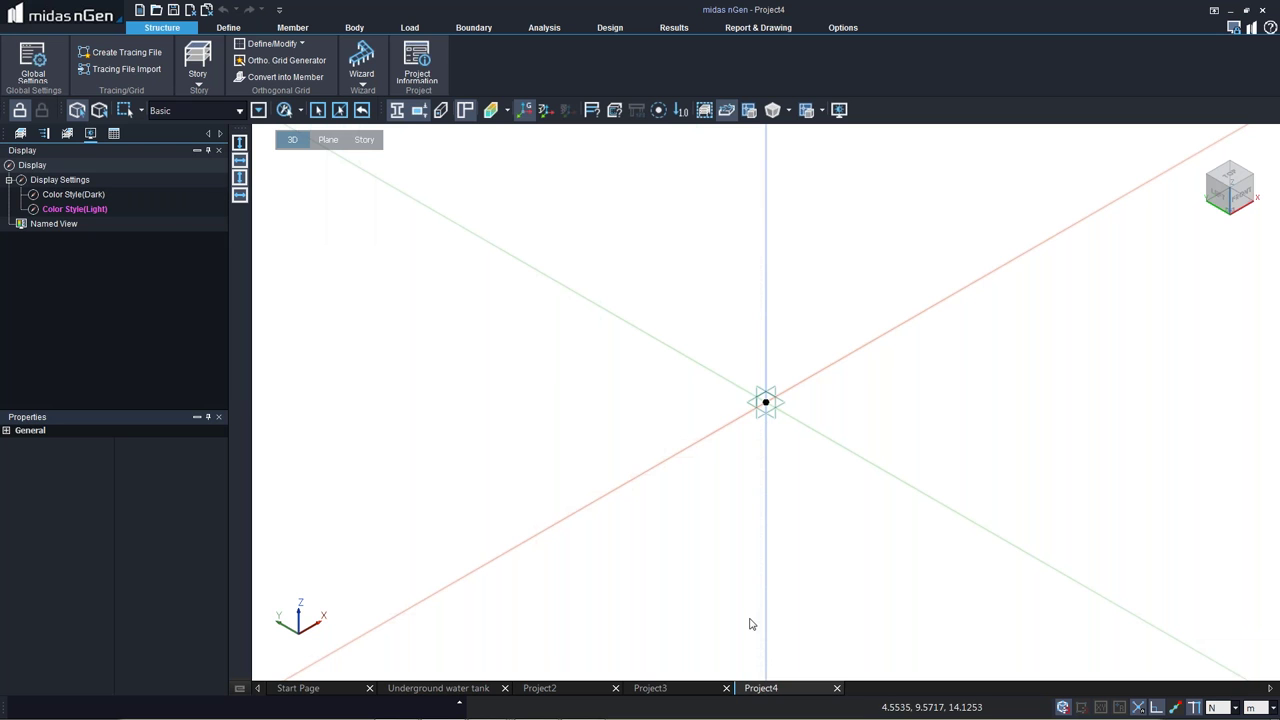
{"action": "double_click", "coordinate": [71, 195]}
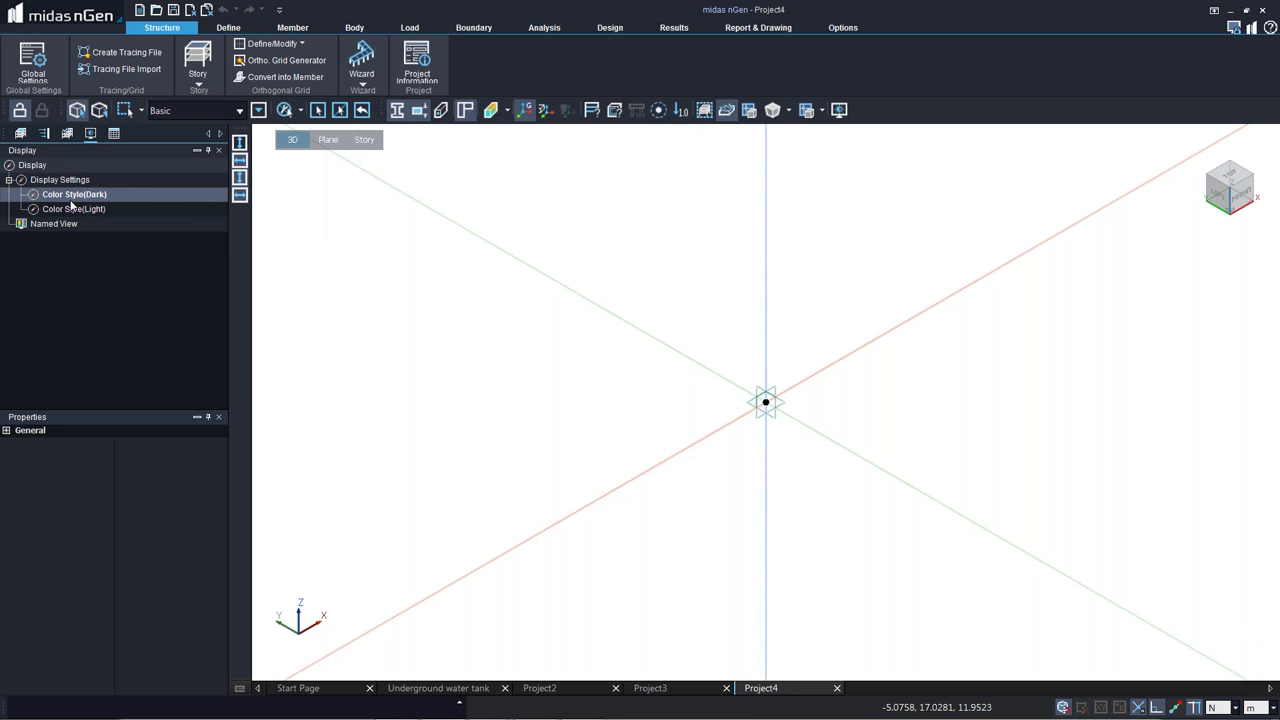
{"action": "double_click", "coordinate": [71, 209]}
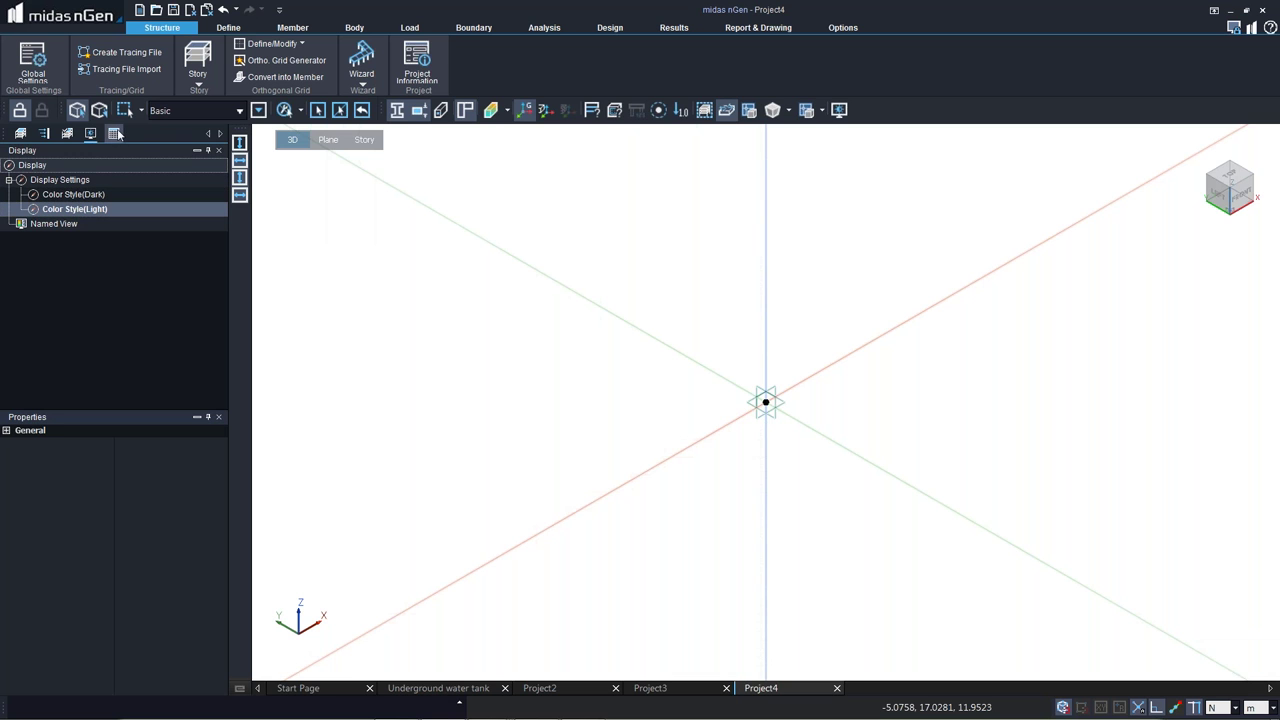
{"action": "left_click", "coordinate": [115, 134]}
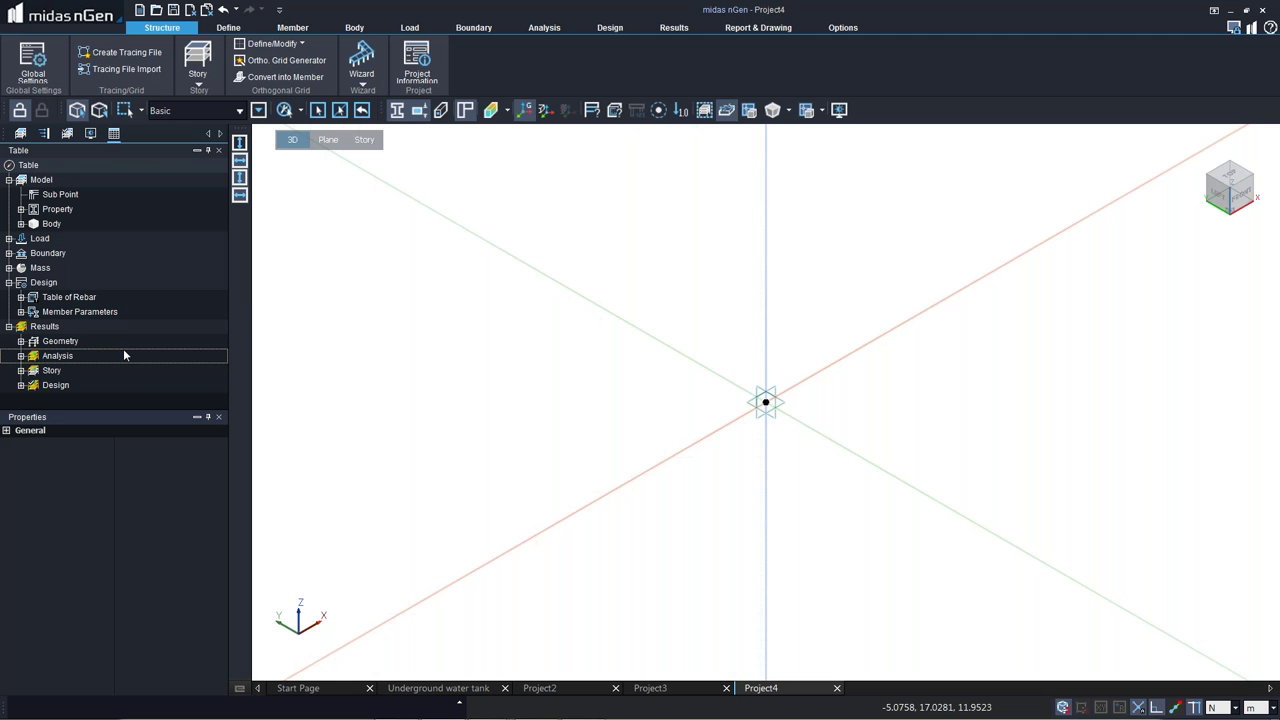
{"action": "left_click", "coordinate": [20, 133]}
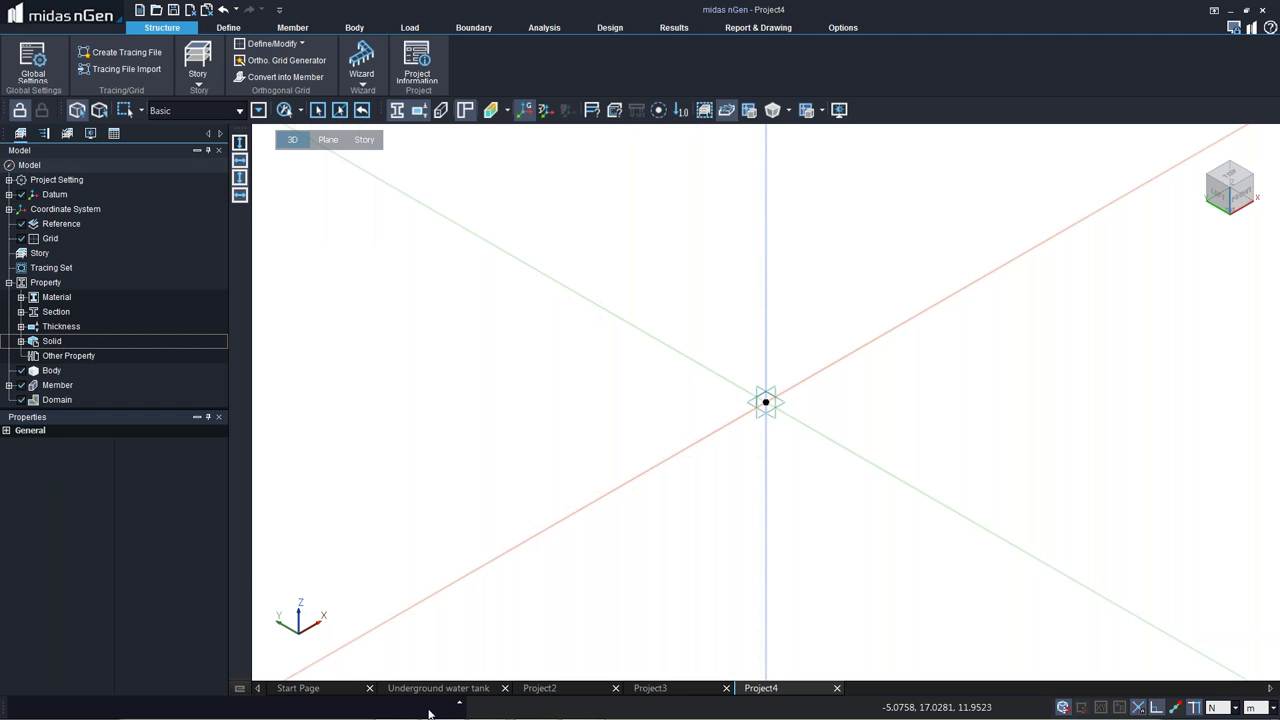
{"action": "left_click", "coordinate": [460, 703]}
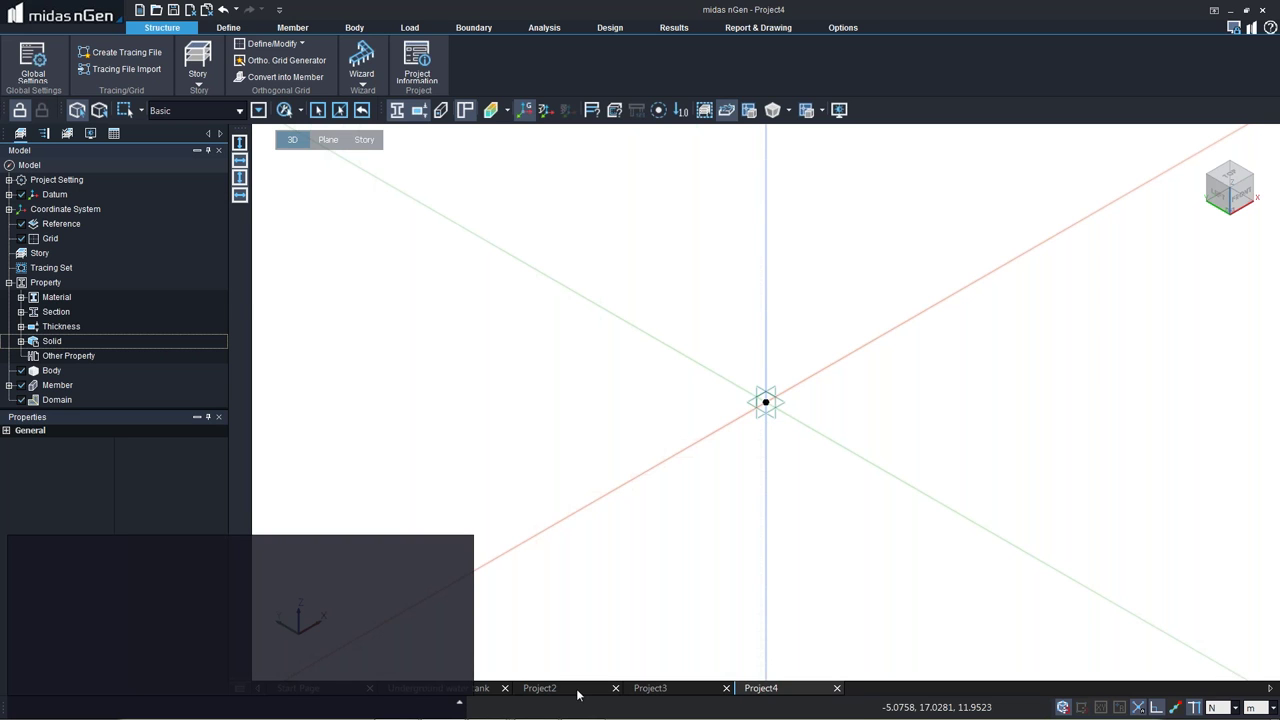
Set the project's force unit to kN.
{"action": "left_click", "coordinate": [1234, 710]}
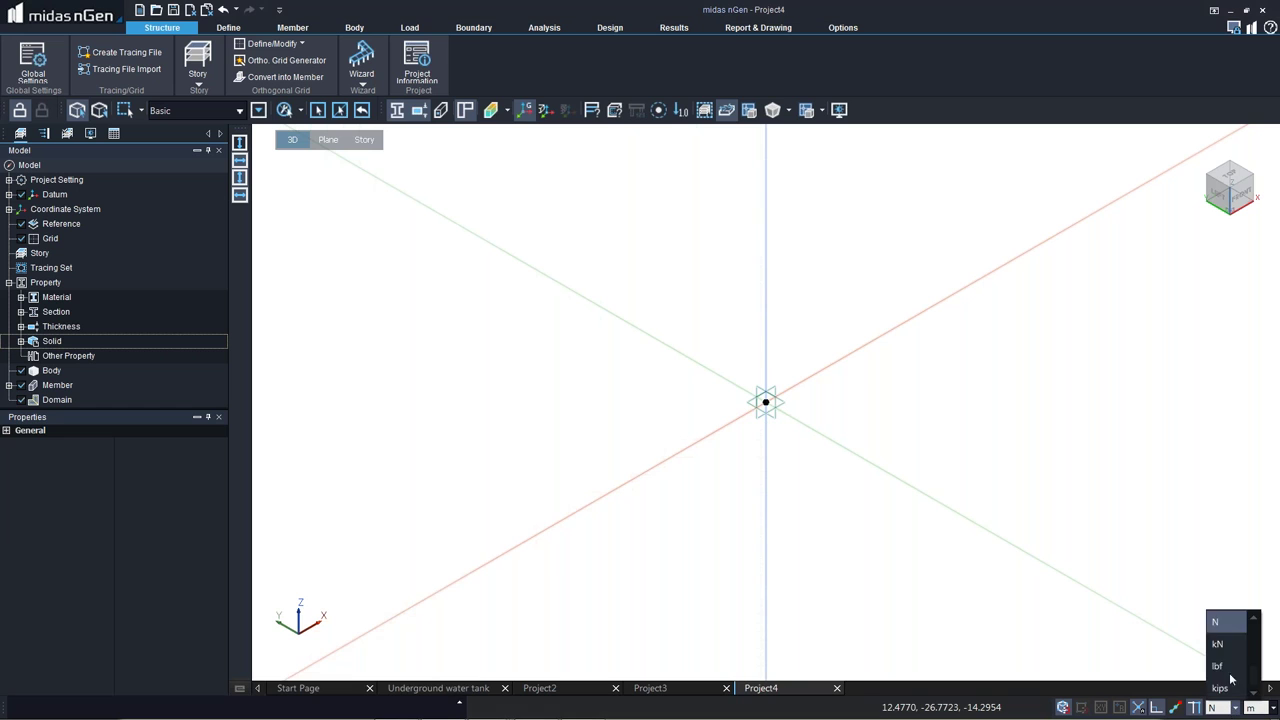
{"action": "left_click", "coordinate": [1229, 655]}
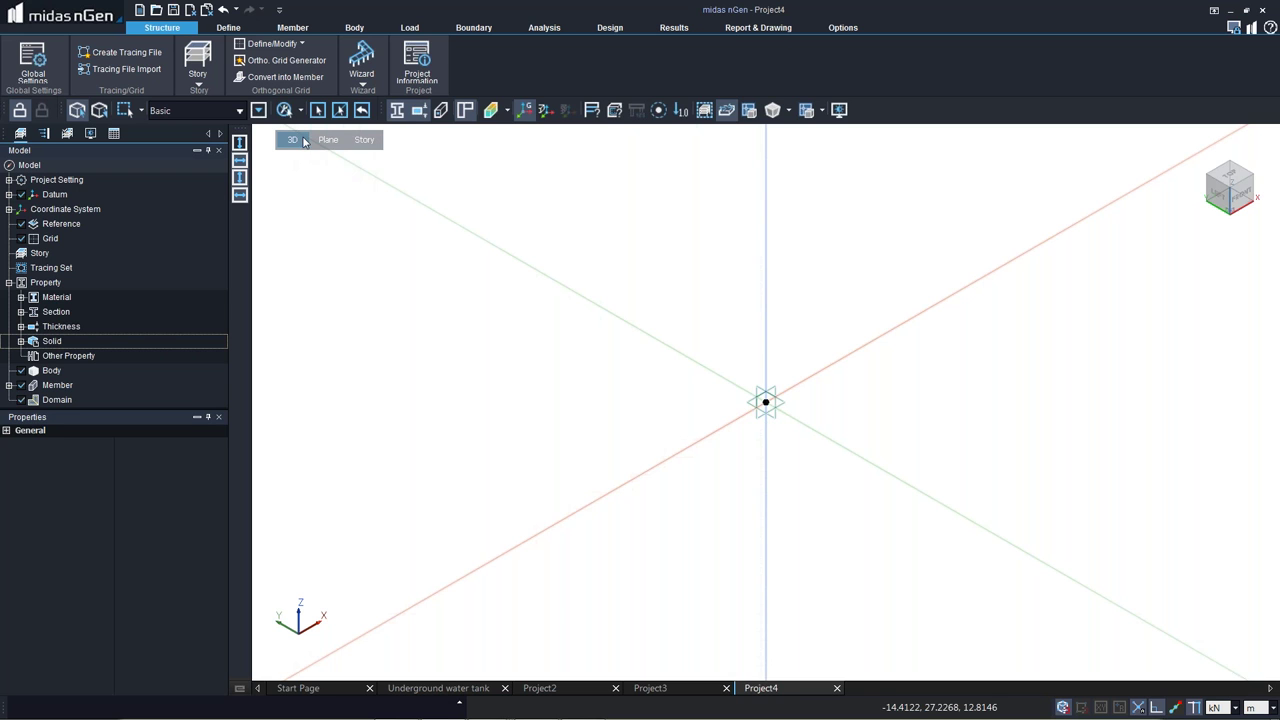
{"action": "middle_click_drag", "start_coordinate": [766, 400], "coordinate": [771, 403]}
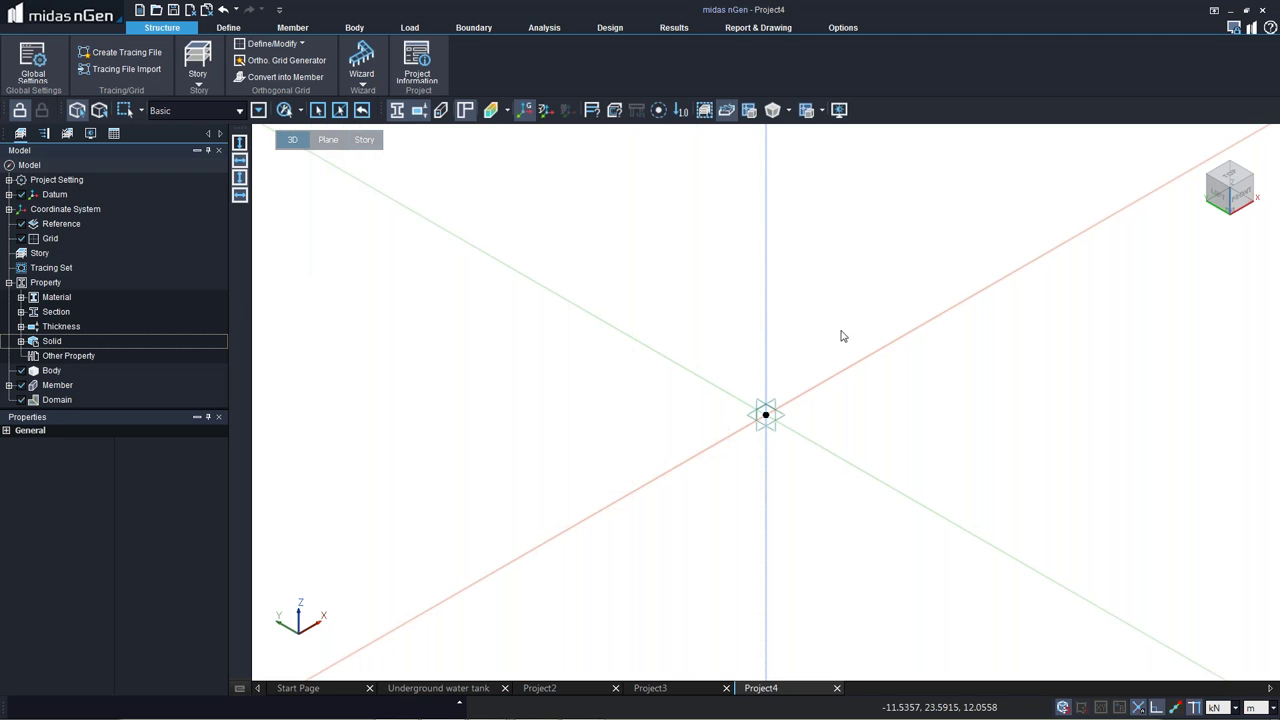
{"action": "middle_click", "coordinate": [658, 338]}
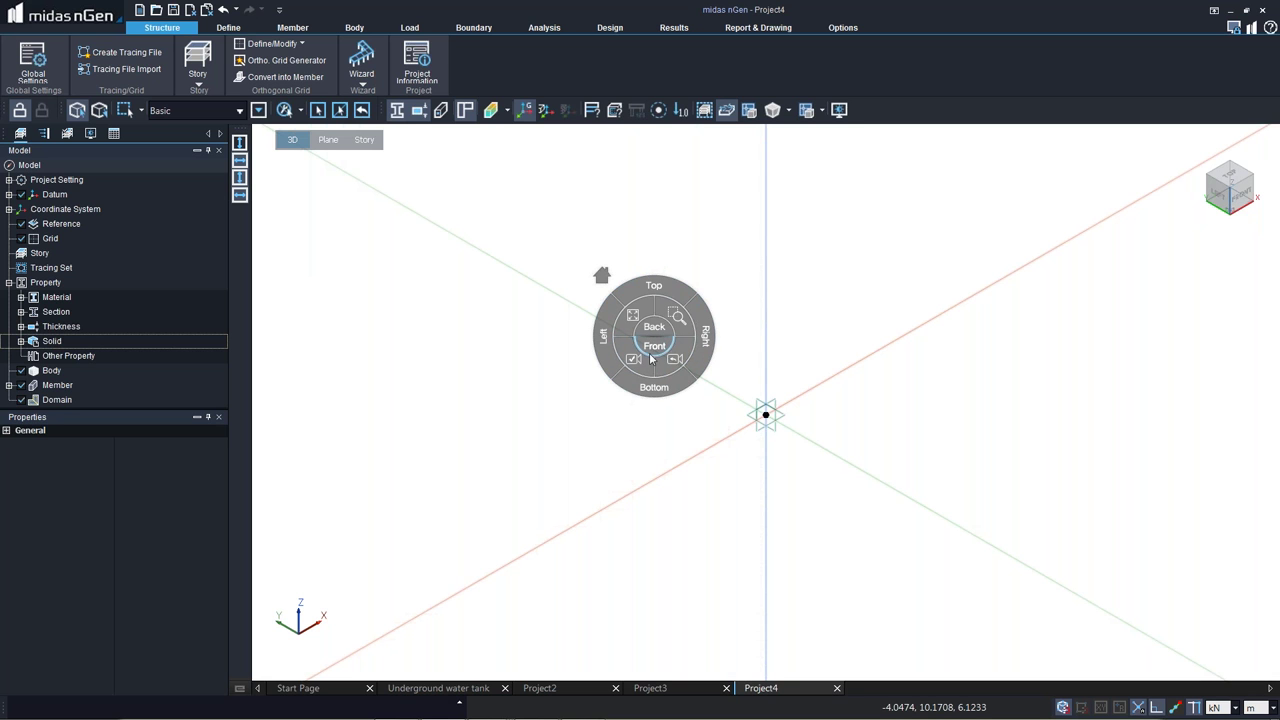
{"action": "left_click", "coordinate": [852, 326]}
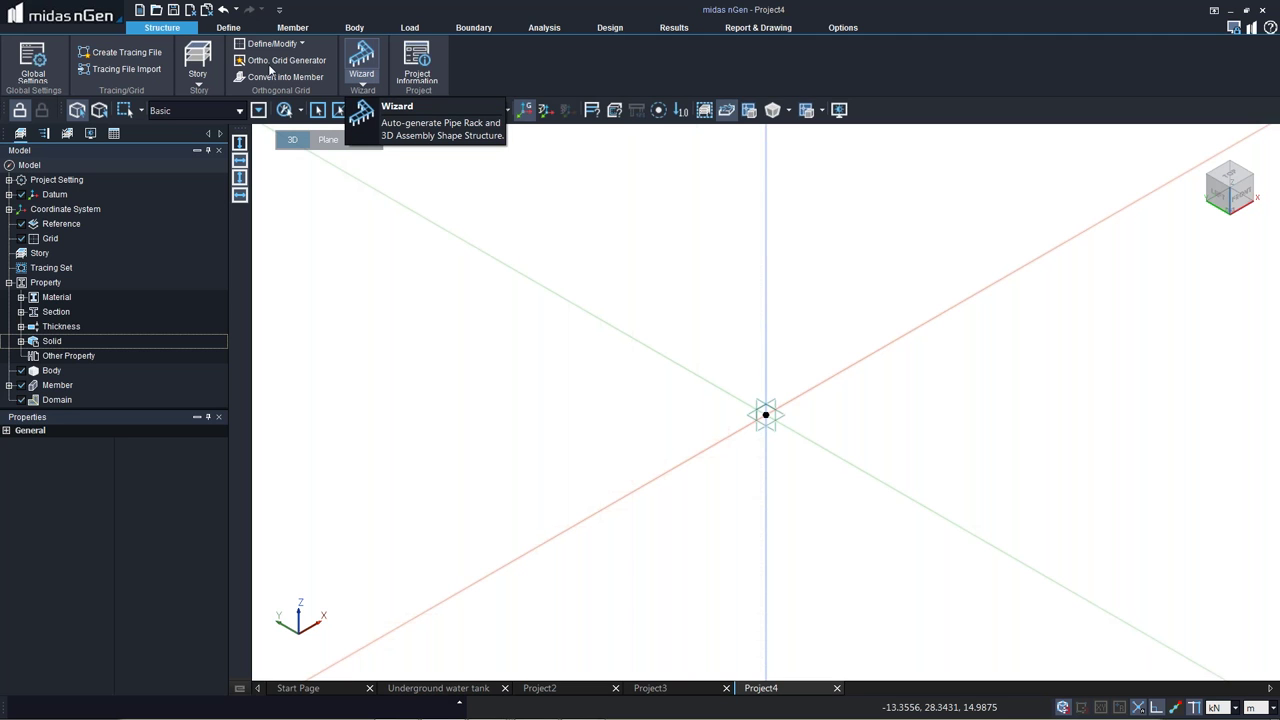
Review the modelling options: importable file formats, structure wizards, and the member and body creation commands.
{"action": "left_click", "coordinate": [60, 15]}
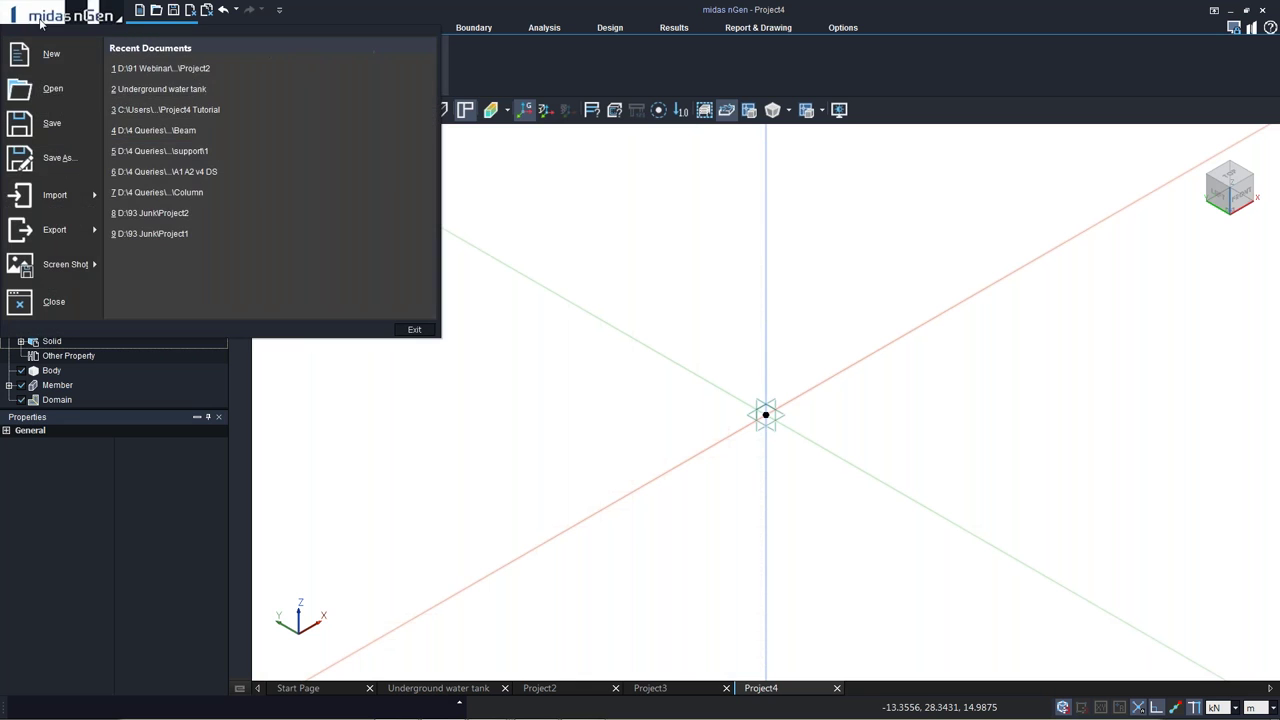
{"action": "left_click", "coordinate": [48, 194]}
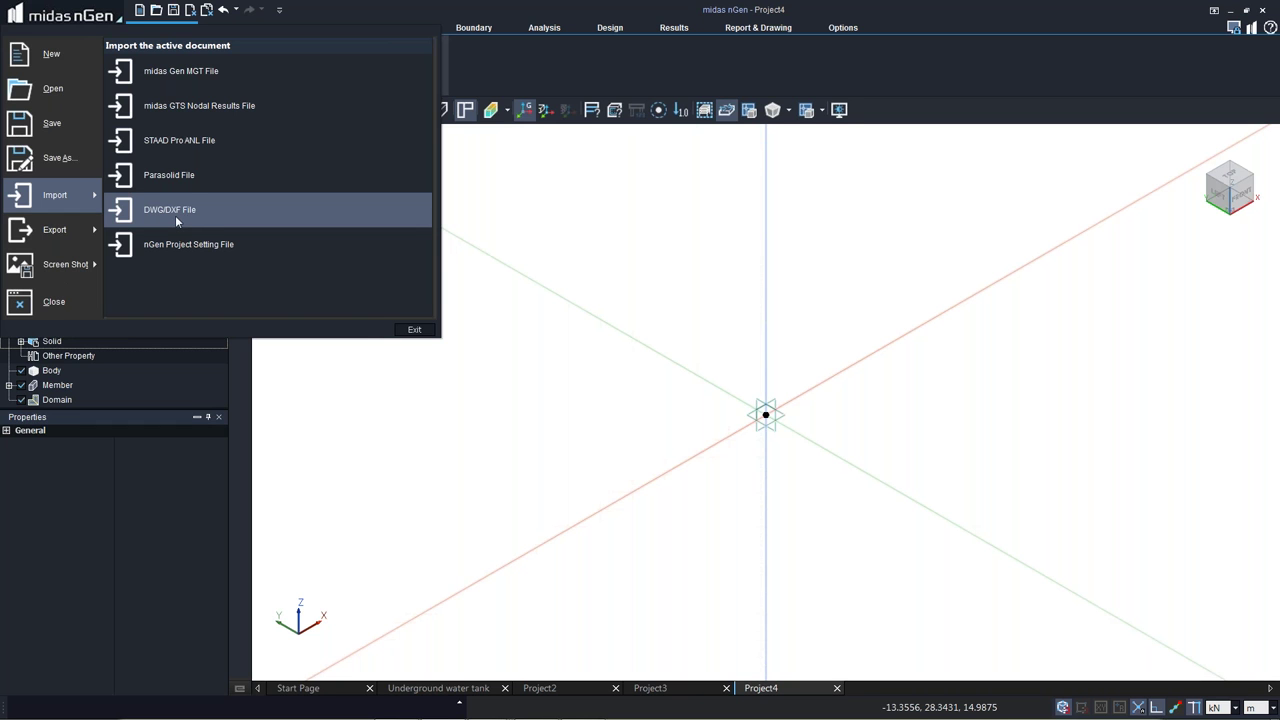
{"action": "left_click", "coordinate": [169, 28]}
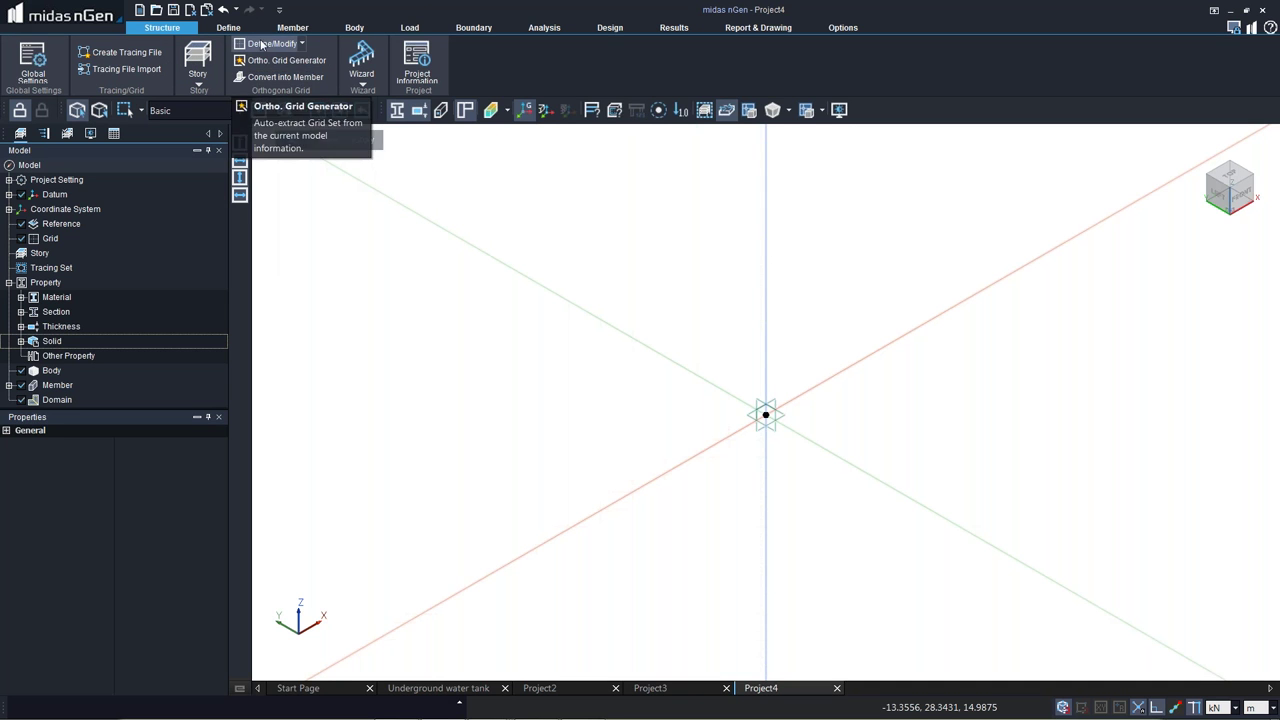
{"action": "left_click", "coordinate": [363, 83]}
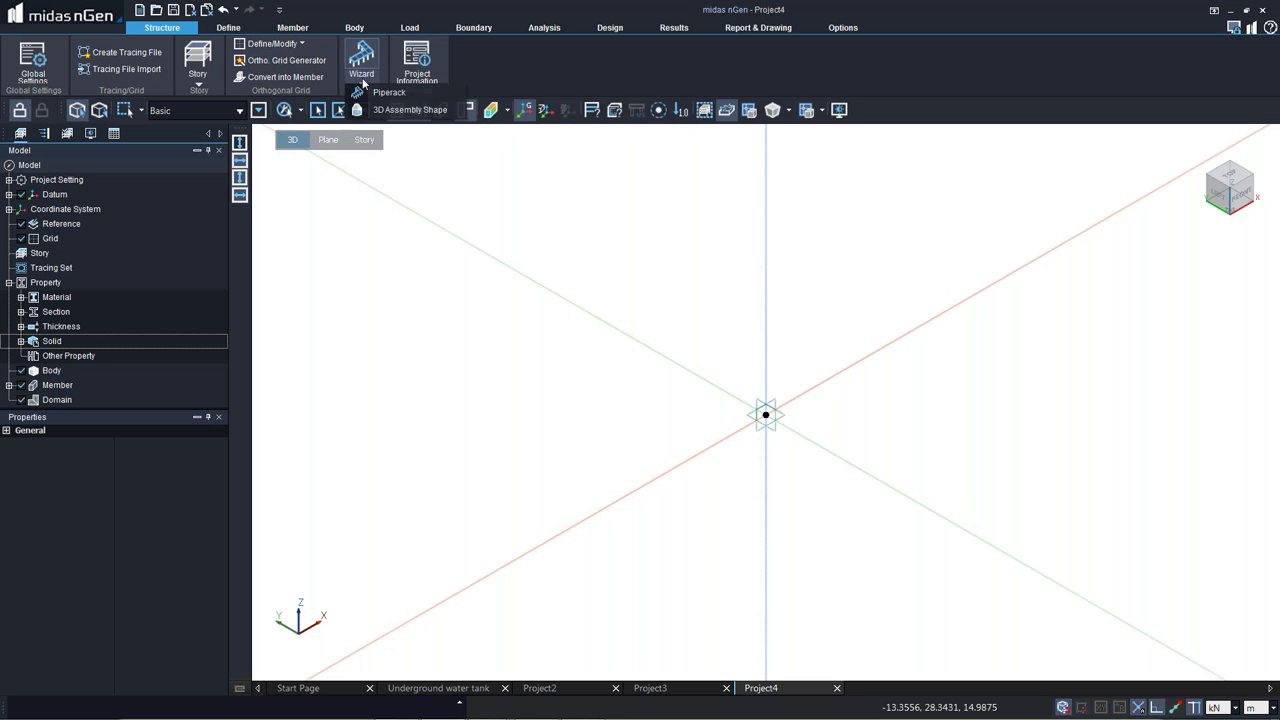
{"action": "left_click", "coordinate": [284, 30]}
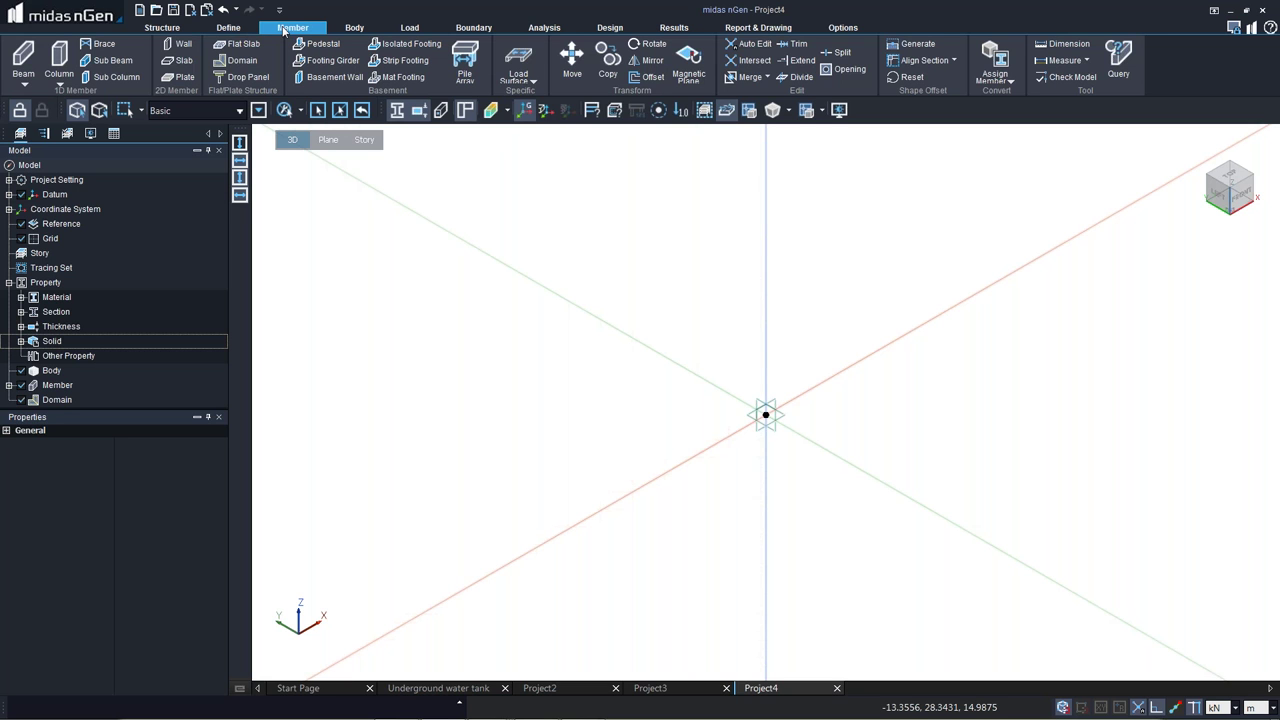
{"action": "left_click", "coordinate": [358, 29]}
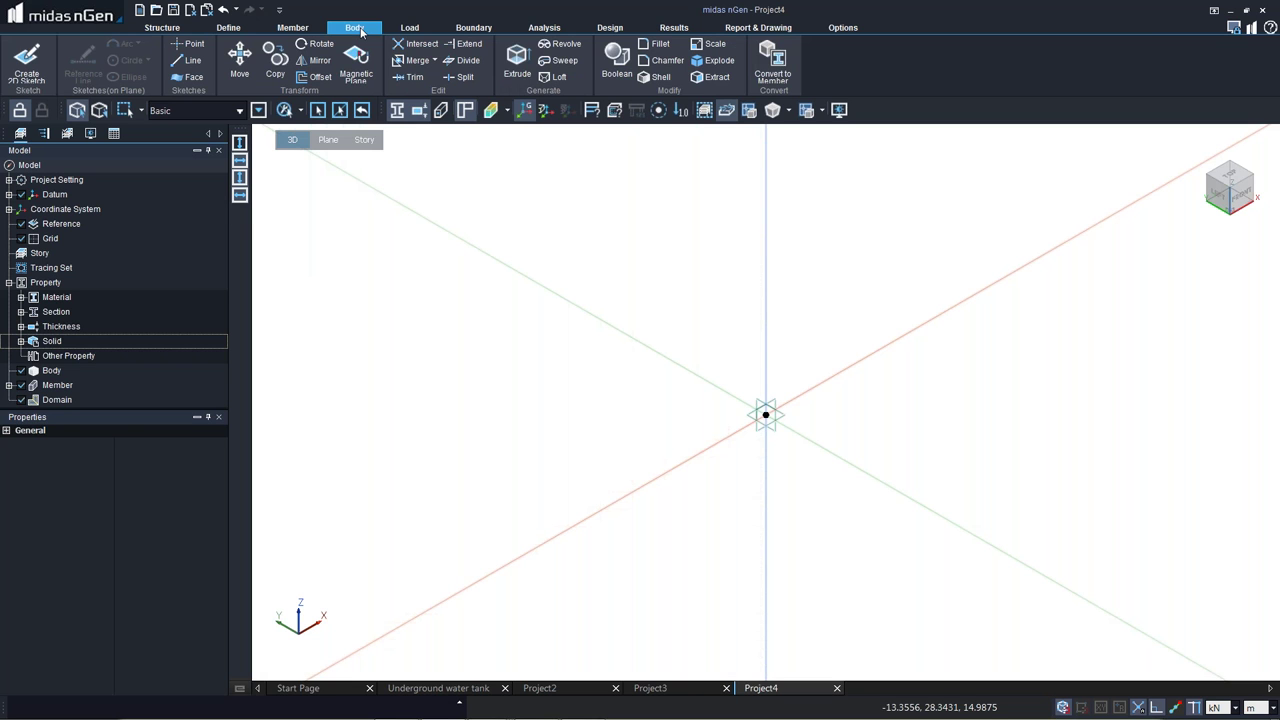
{"action": "left_click", "coordinate": [177, 34]}
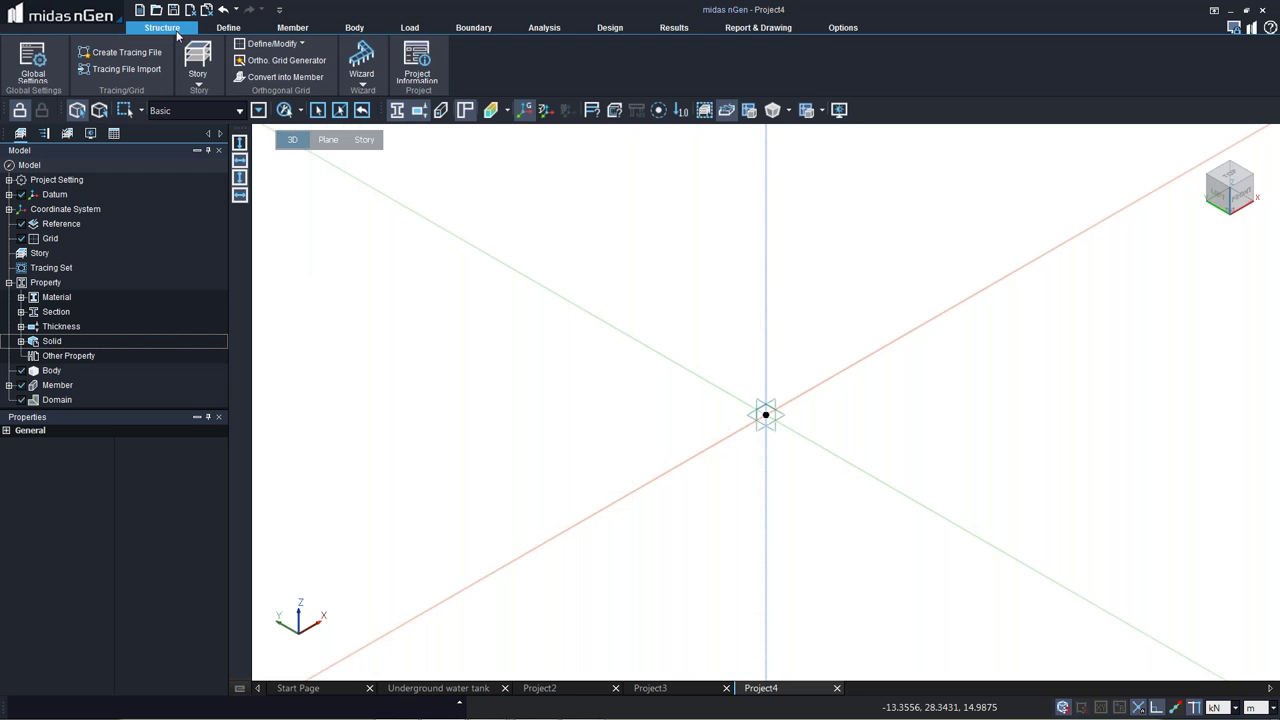
Add a box 10 m by 5 m in plan and 4.25 m high with the 3D Assembly Shape wizard.
{"action": "left_click", "coordinate": [361, 80]}
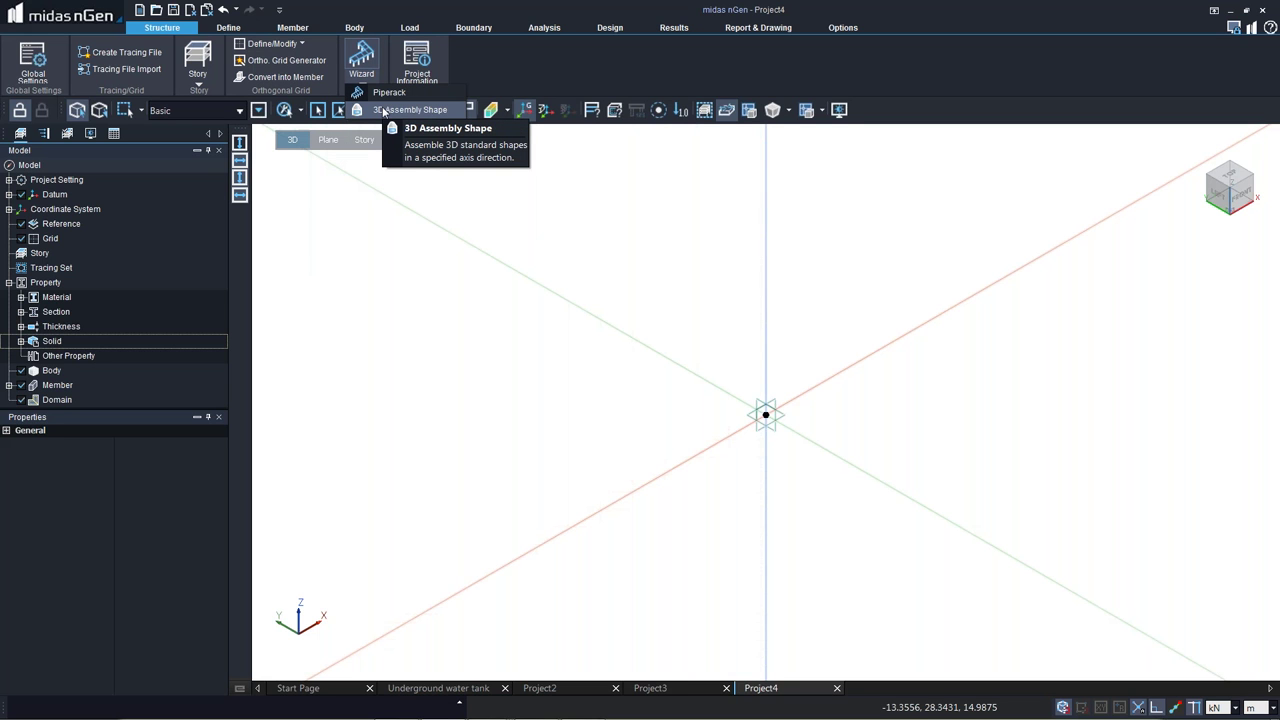
{"action": "left_click", "coordinate": [383, 110]}
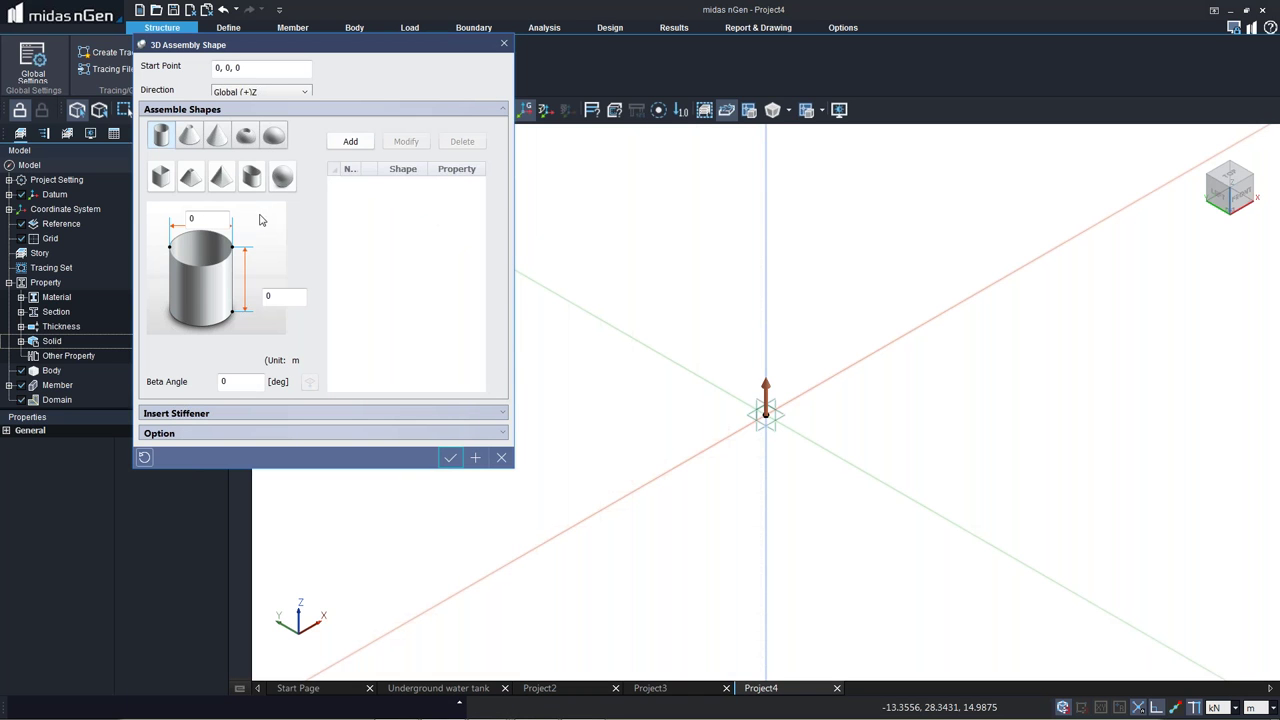
{"action": "left_click", "coordinate": [160, 178]}
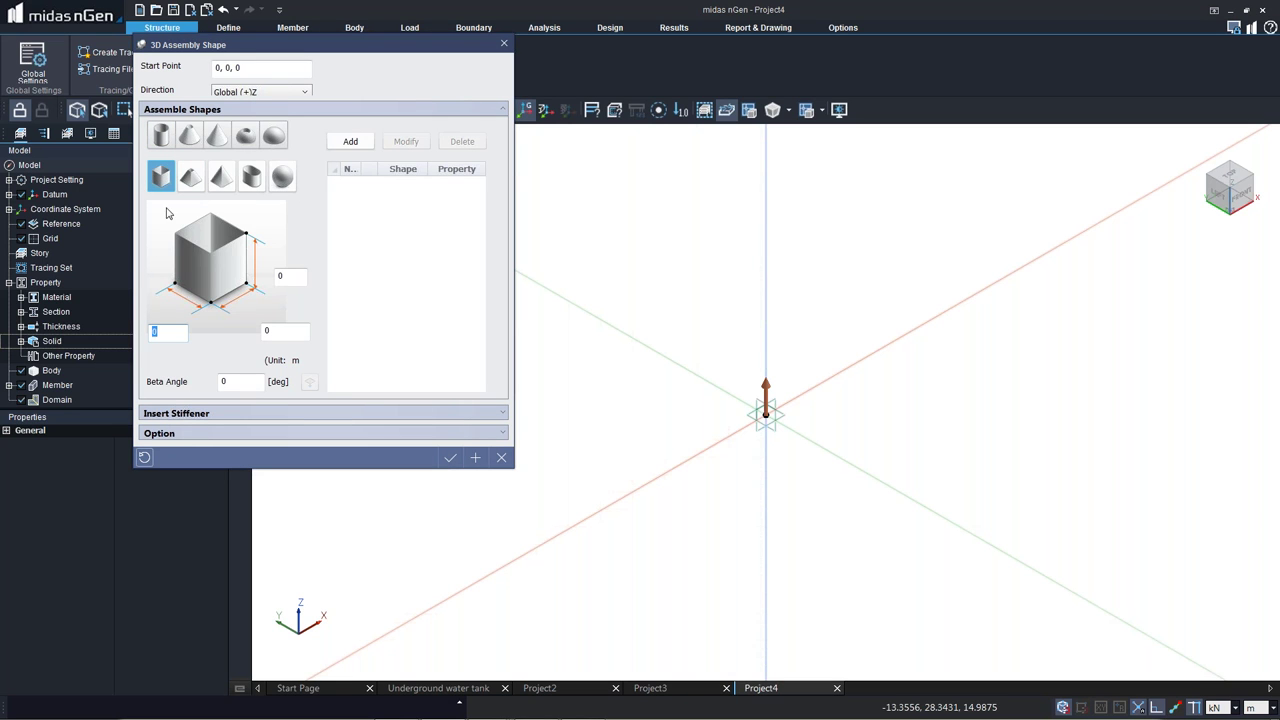
{"action": "left_click", "coordinate": [279, 277]}
{"action": "type", "text": "4.25"}
{"action": "left_click", "coordinate": [167, 333]}
{"action": "double_click", "coordinate": [167, 333]}
{"action": "type", "text": "10"}
{"action": "double_click", "coordinate": [285, 333]}
{"action": "type", "text": "5"}
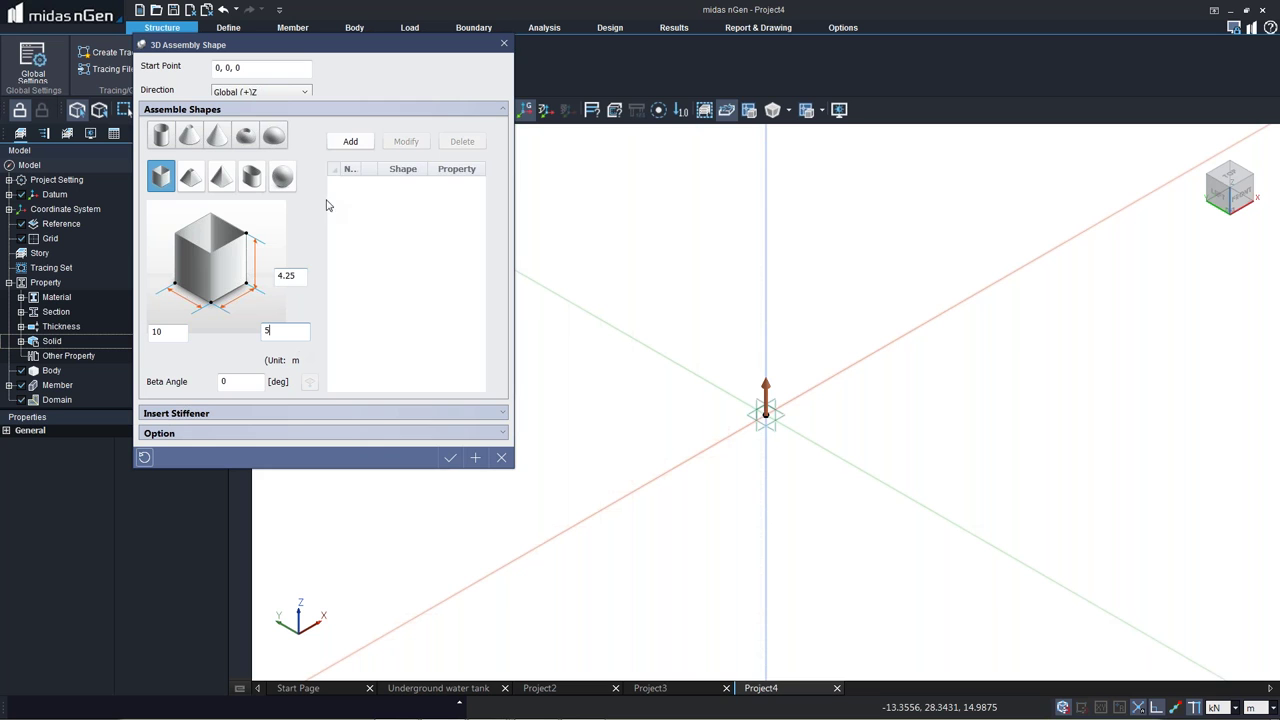
{"action": "left_click", "coordinate": [351, 143]}
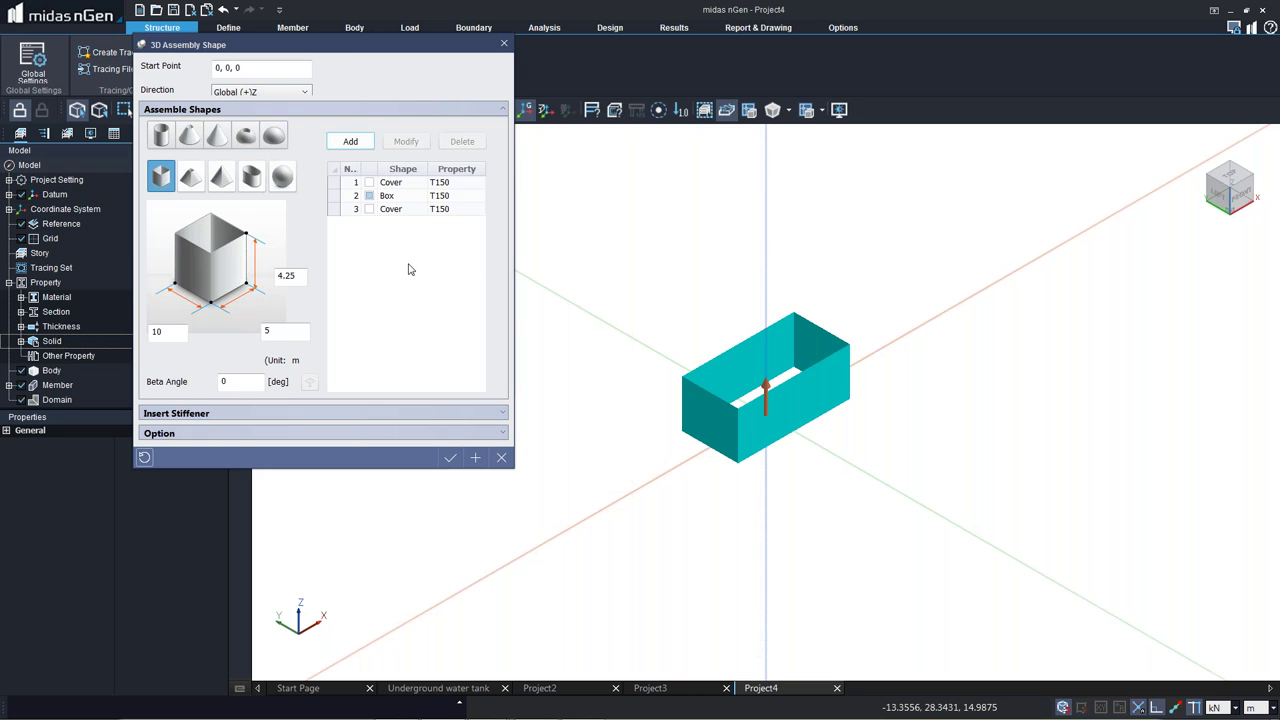
Include the first and third Cover shapes to close the bottom and top of the box.
{"action": "left_click", "coordinate": [370, 183]}
{"action": "left_click", "coordinate": [369, 210]}
{"action": "left_click", "coordinate": [369, 210]}
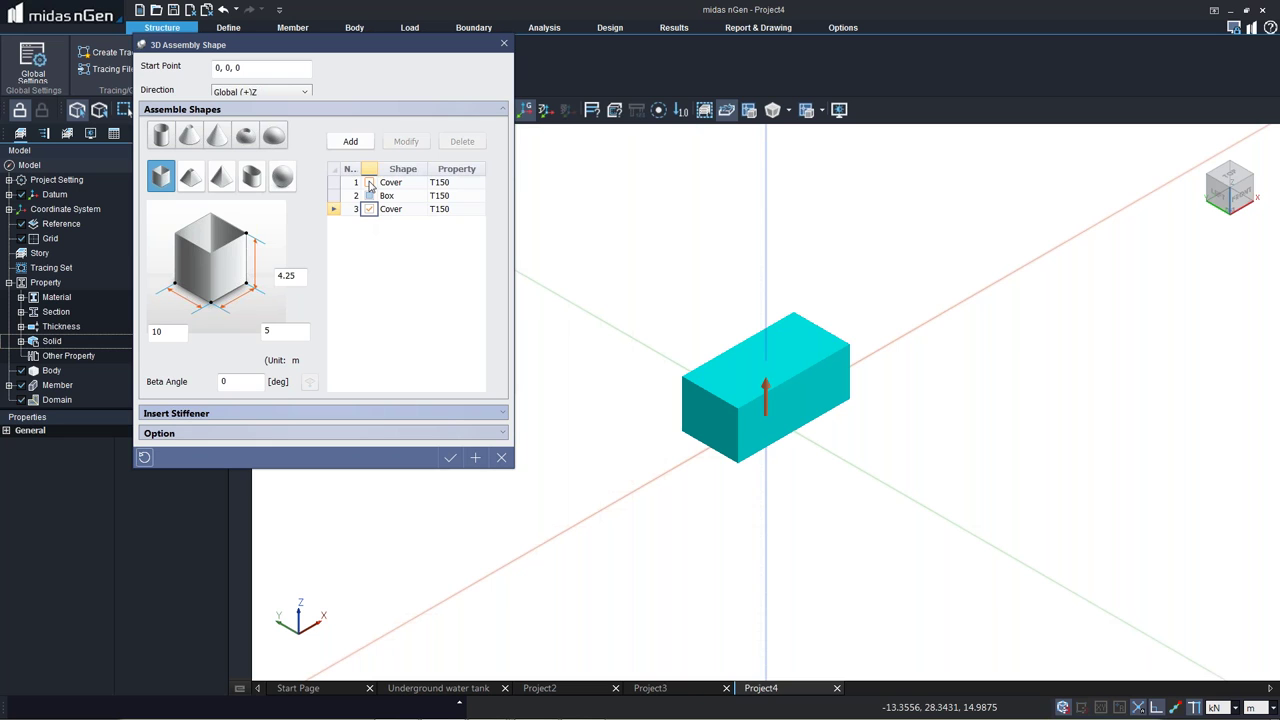
Exclude the first Cover shape so the bottom stays open, and assign the T300 property to the Box shape.
{"action": "left_click", "coordinate": [369, 183]}
{"action": "left_click", "coordinate": [368, 183]}
{"action": "left_click", "coordinate": [470, 196]}
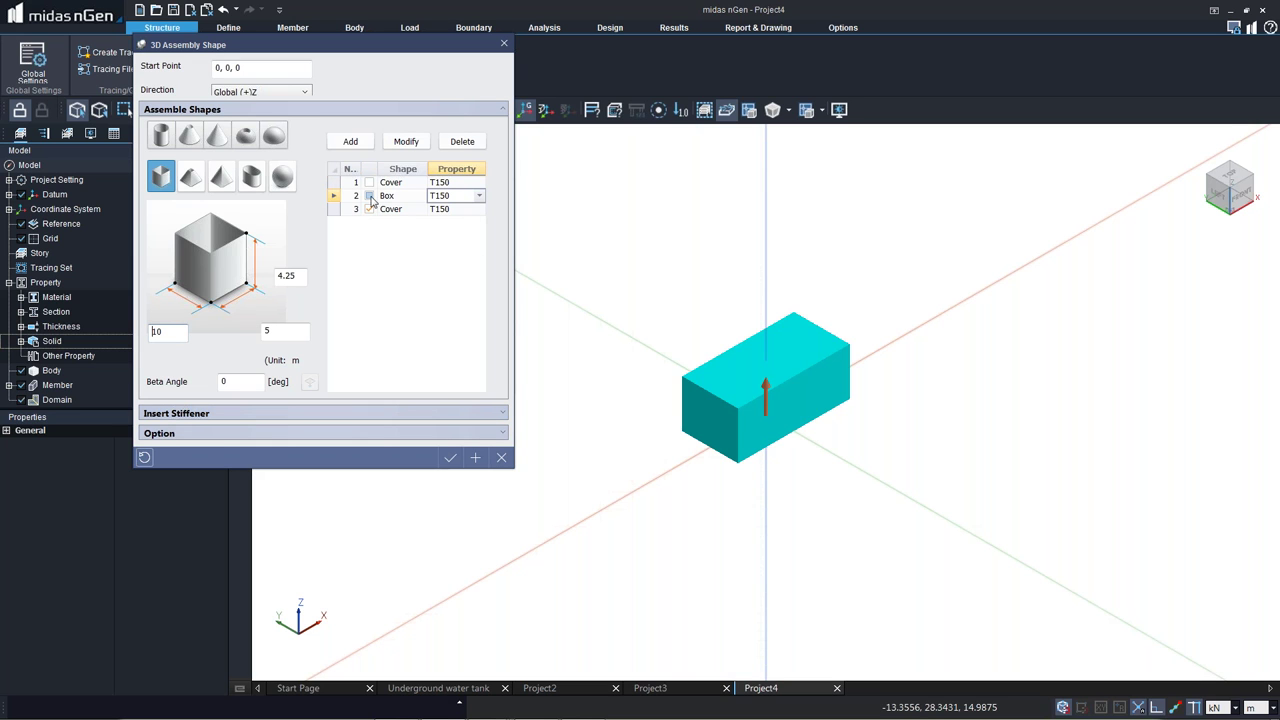
{"action": "left_click", "coordinate": [155, 331]}
{"action": "left_click", "coordinate": [479, 196]}
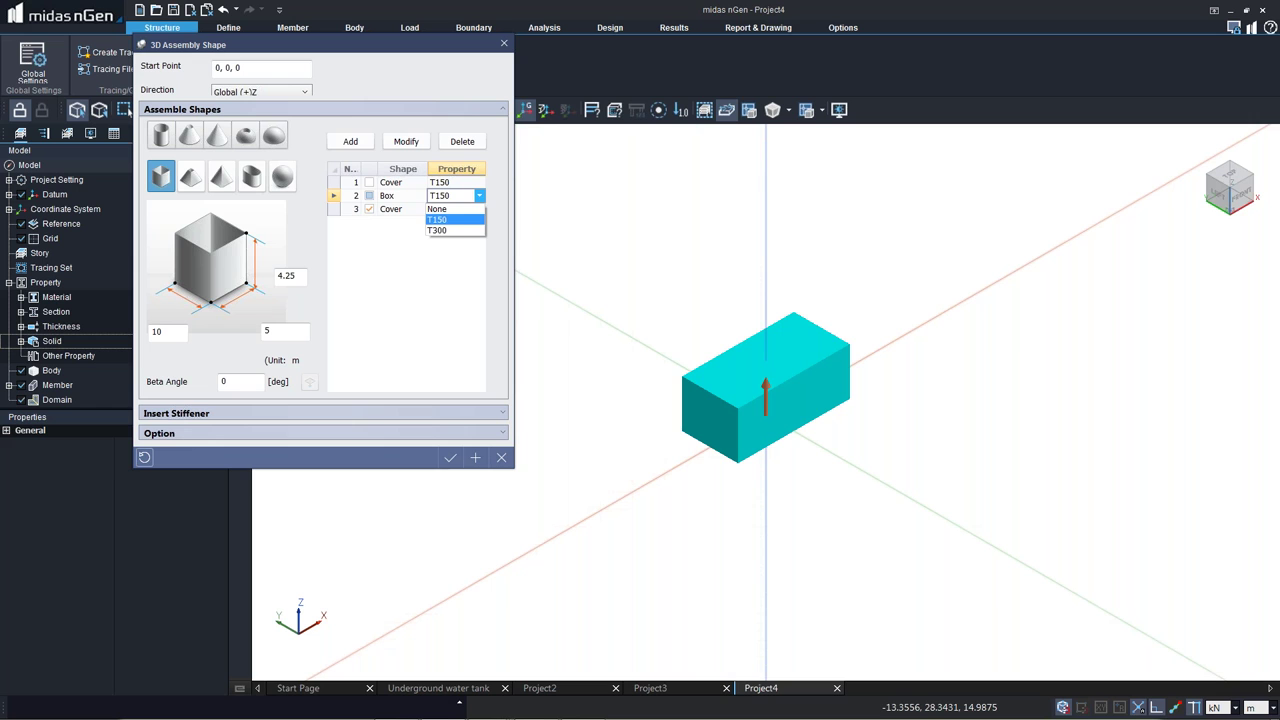
{"action": "left_click", "coordinate": [440, 230]}
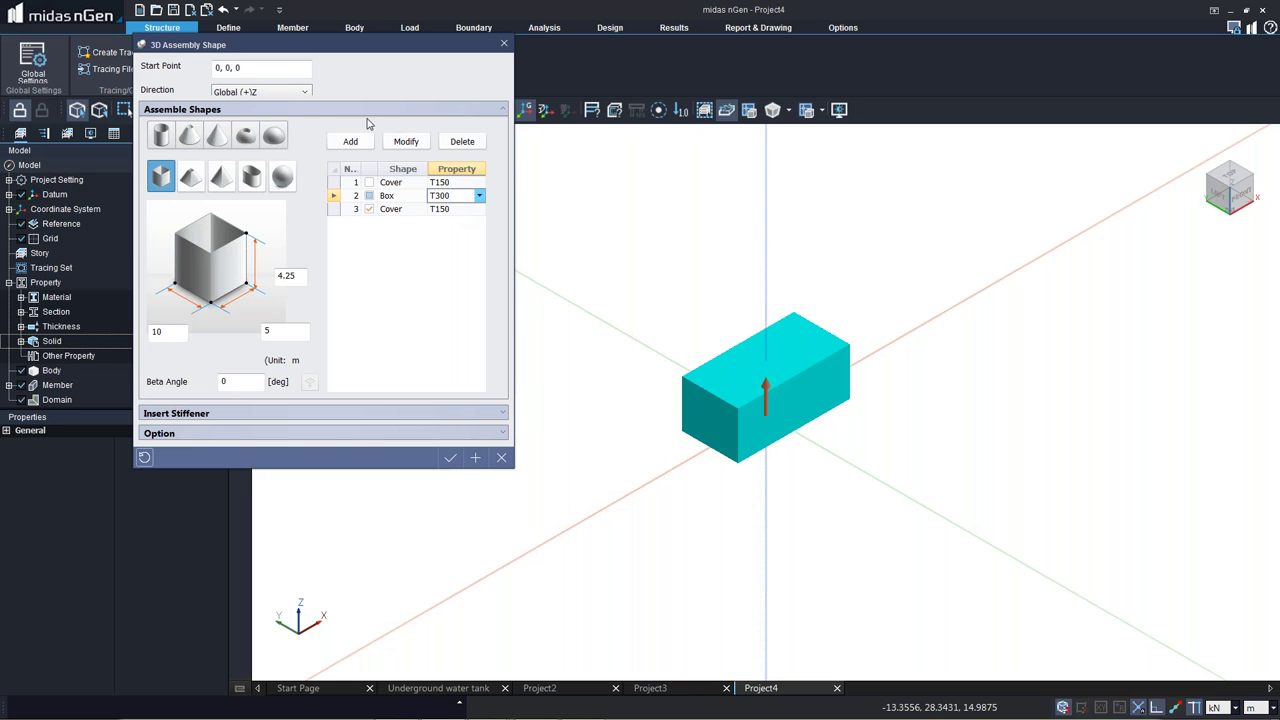
Set the assembly's start point to 5, 2.5, 0 and create the box shape.
{"action": "left_click", "coordinate": [221, 68]}
{"action": "double_click", "coordinate": [218, 67]}
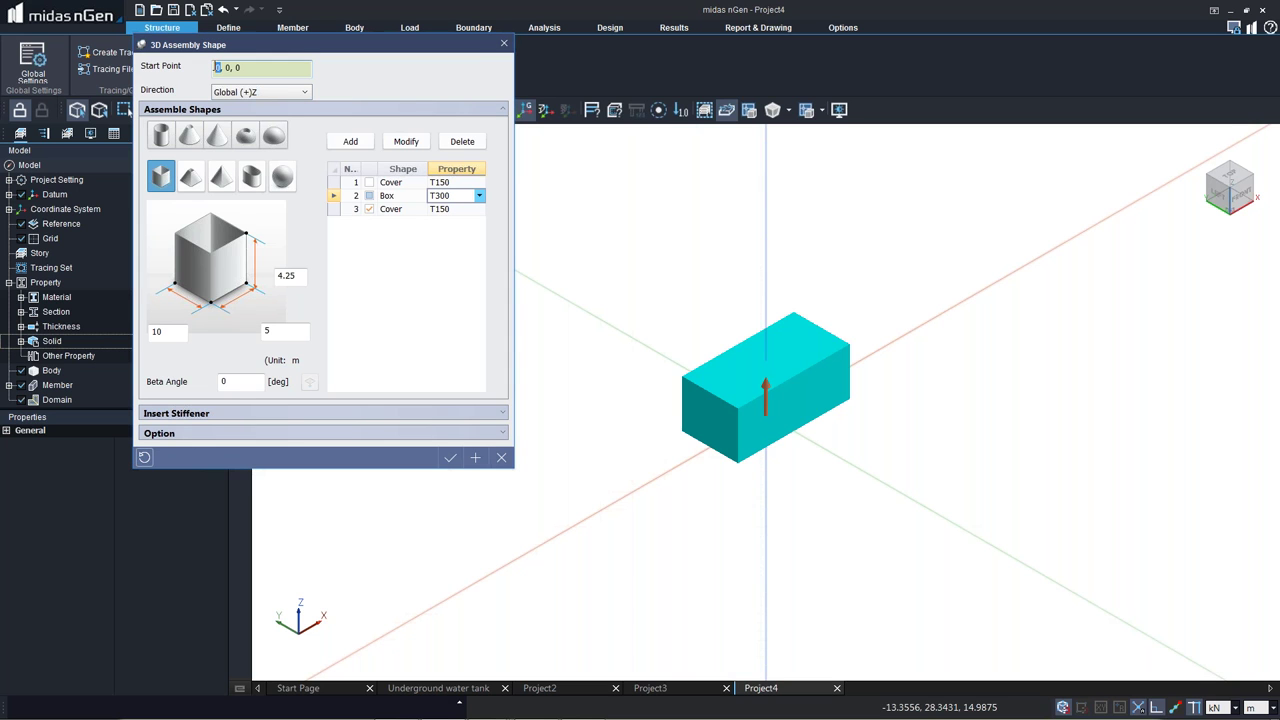
{"action": "type", "text": "5"}
{"action": "double_click", "coordinate": [218, 67]}
{"action": "type", "text": "0"}
{"action": "double_click", "coordinate": [228, 67]}
{"action": "type", "text": "2.5"}
{"action": "key", "text": "BackSpace"}
{"action": "key", "text": "BackSpace"}
{"action": "key", "text": "BackSpace"}
{"action": "type", "text": "0"}
{"action": "double_click", "coordinate": [218, 67]}
{"action": "type", "text": "5,2.5"}
{"action": "key", "text": "BackSpace"}
{"action": "key", "text": "BackSpace"}
{"action": "key", "text": "BackSpace"}
{"action": "left_click", "coordinate": [449, 458]}
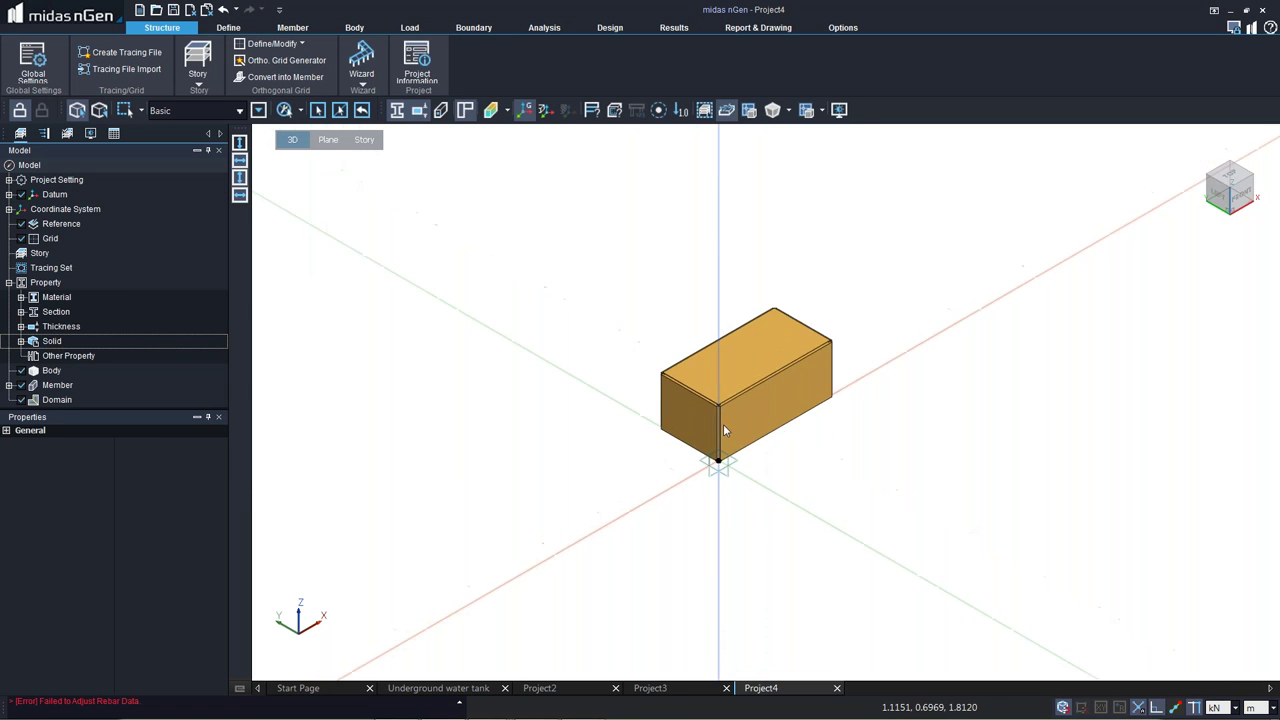
Outline a T150 mat footing in the Basement member set through the box's four bottom corners.
{"action": "scroll", "coordinate": [754, 335], "scroll_direction": "up", "scroll_amount": 3}
{"action": "scroll", "coordinate": [754, 340], "scroll_direction": "up", "scroll_amount": 2}
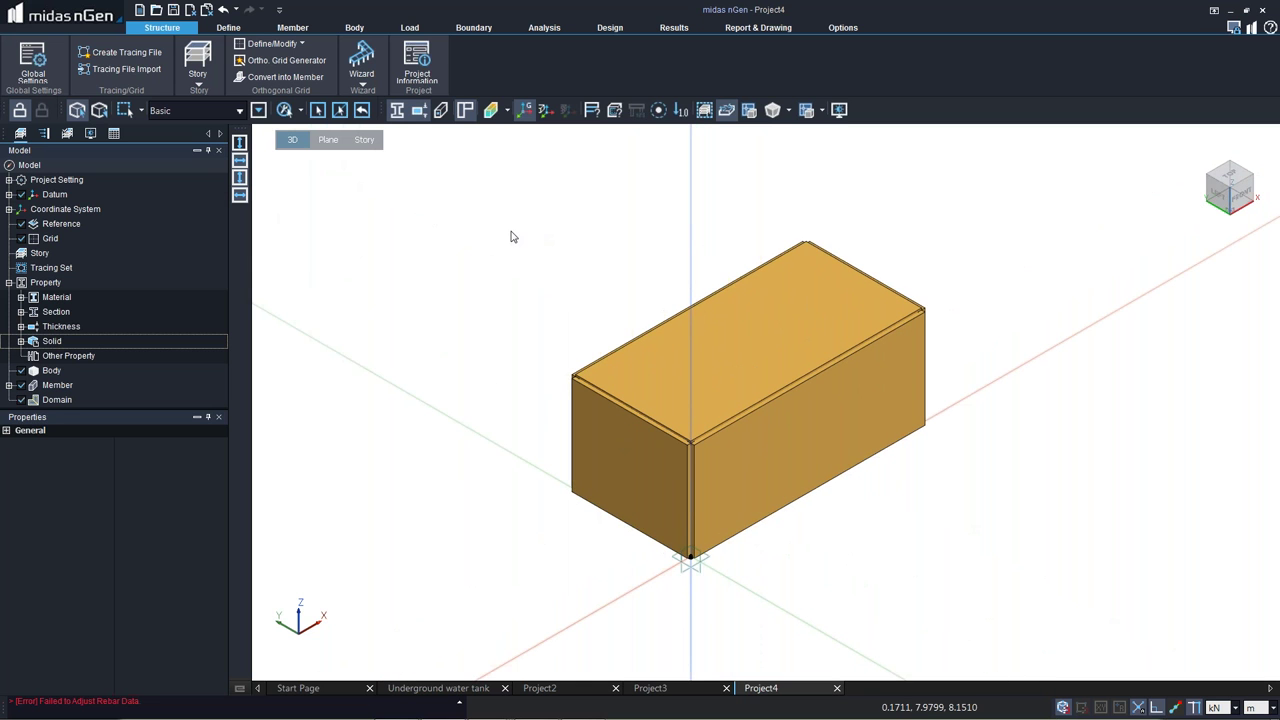
{"action": "left_click", "coordinate": [291, 28]}
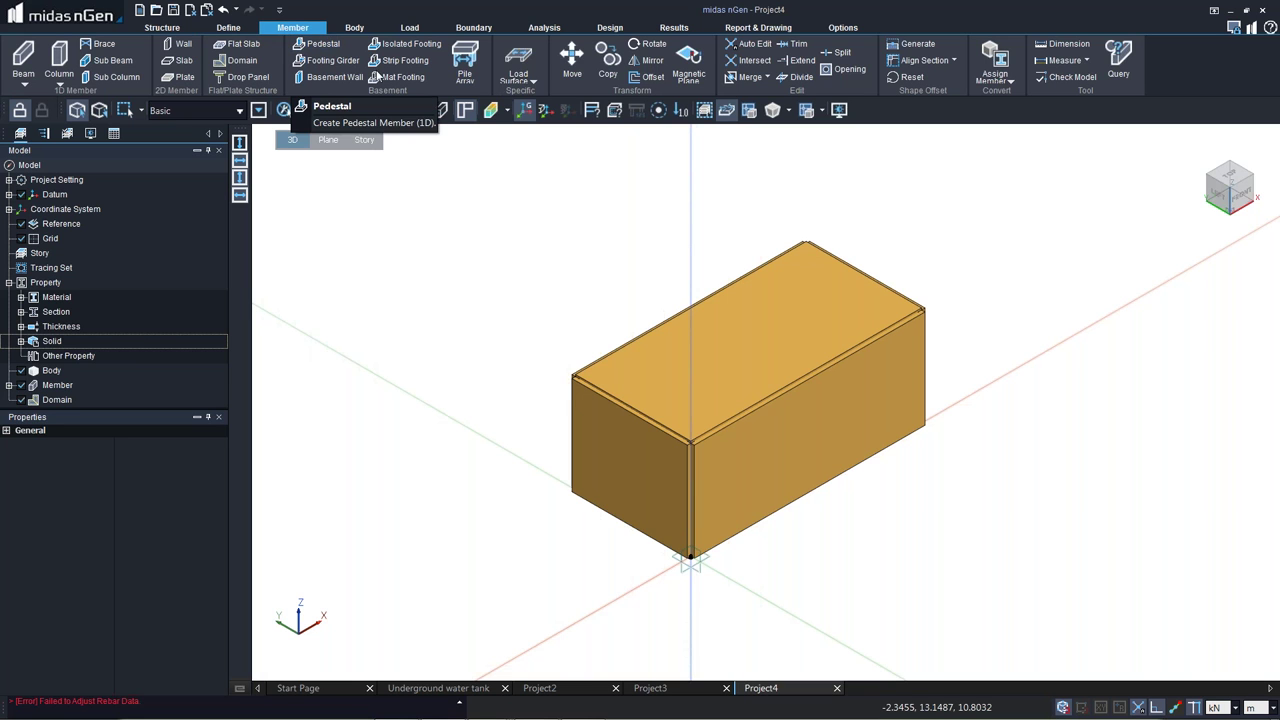
{"action": "left_click", "coordinate": [387, 79]}
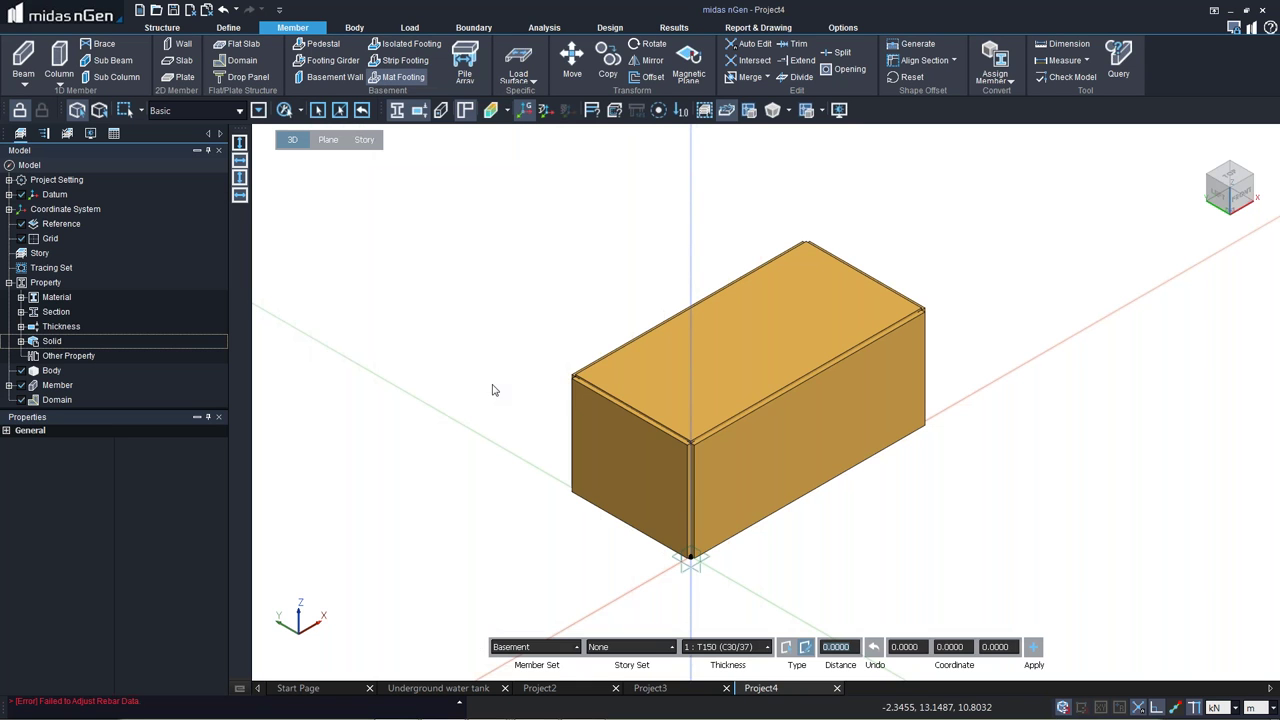
{"action": "left_click", "coordinate": [575, 494]}
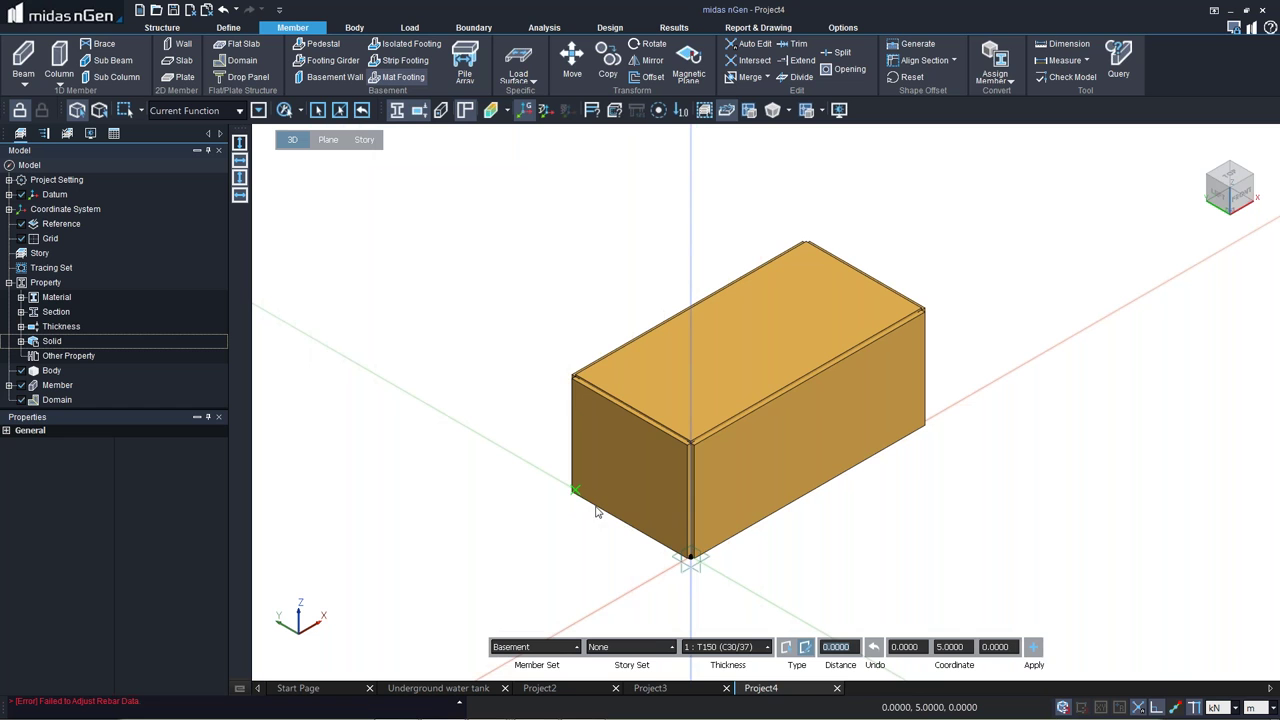
{"action": "left_click", "coordinate": [691, 558]}
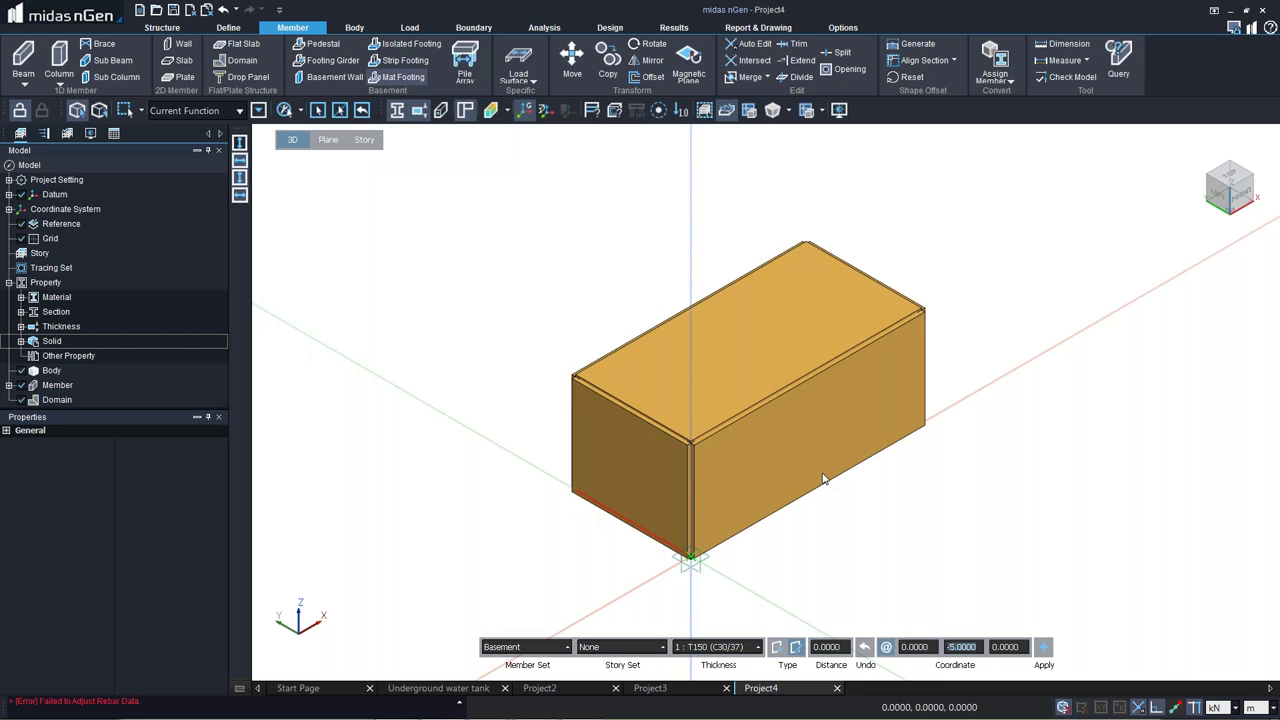
{"action": "left_click", "coordinate": [919, 423]}
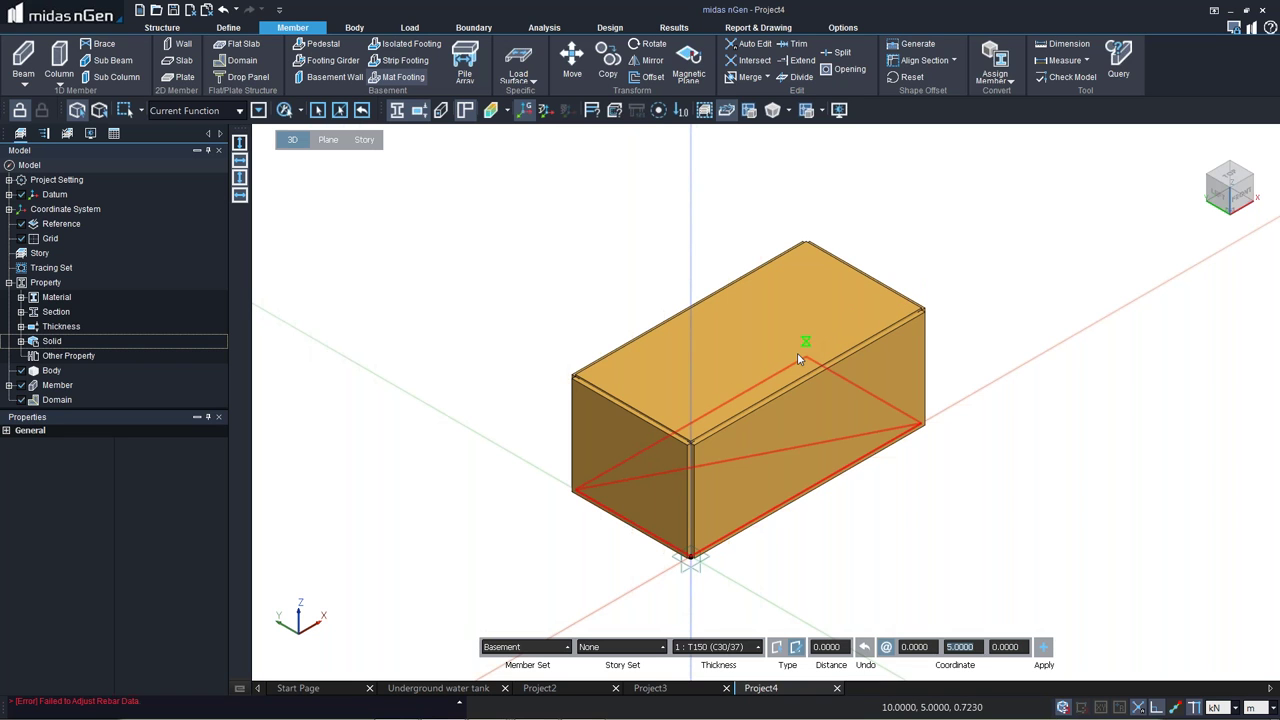
{"action": "left_click", "coordinate": [801, 358]}
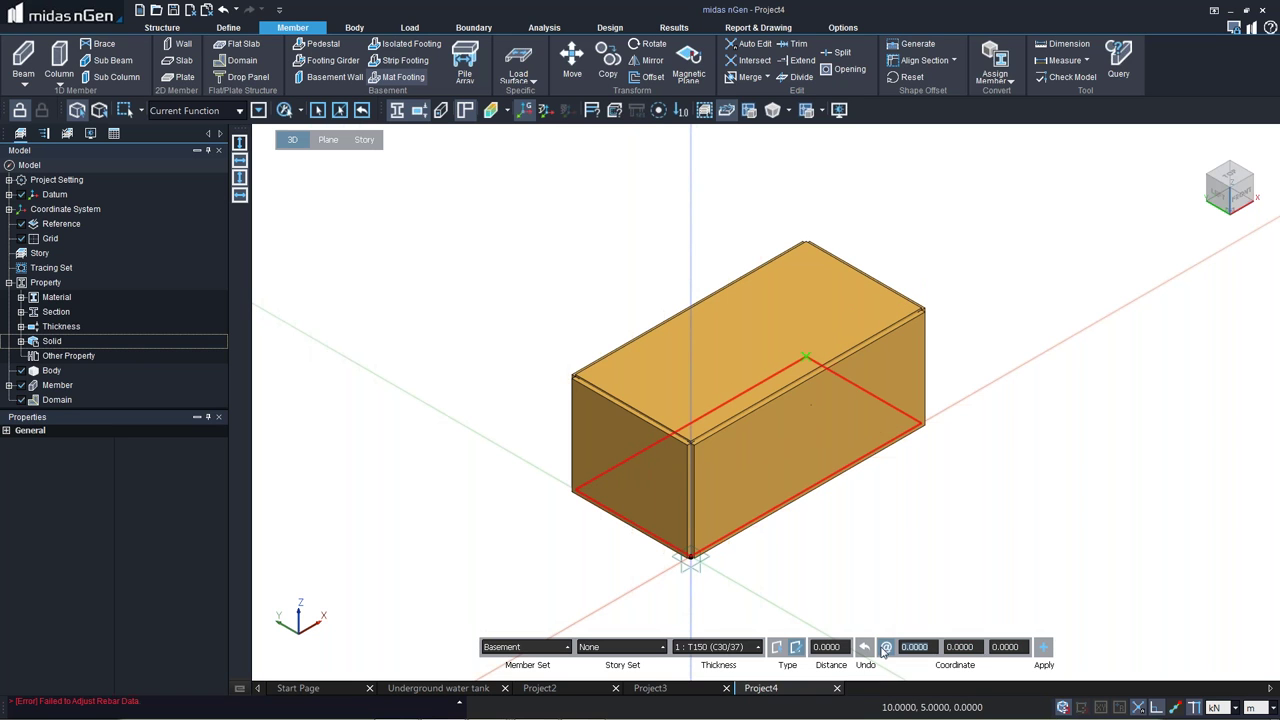
Set the mat footing's edge distance to 1 m and create the footing.
{"action": "left_click", "coordinate": [841, 651]}
{"action": "type", "text": "1"}
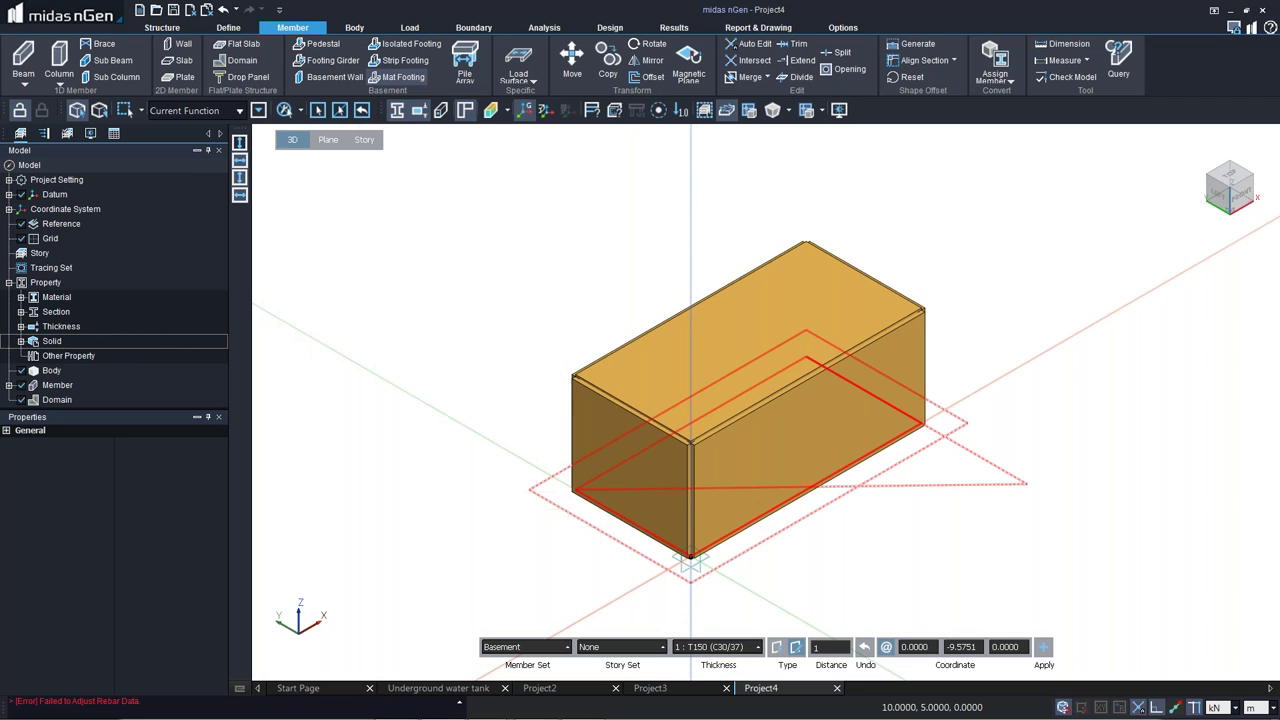
{"action": "key", "text": "Return"}
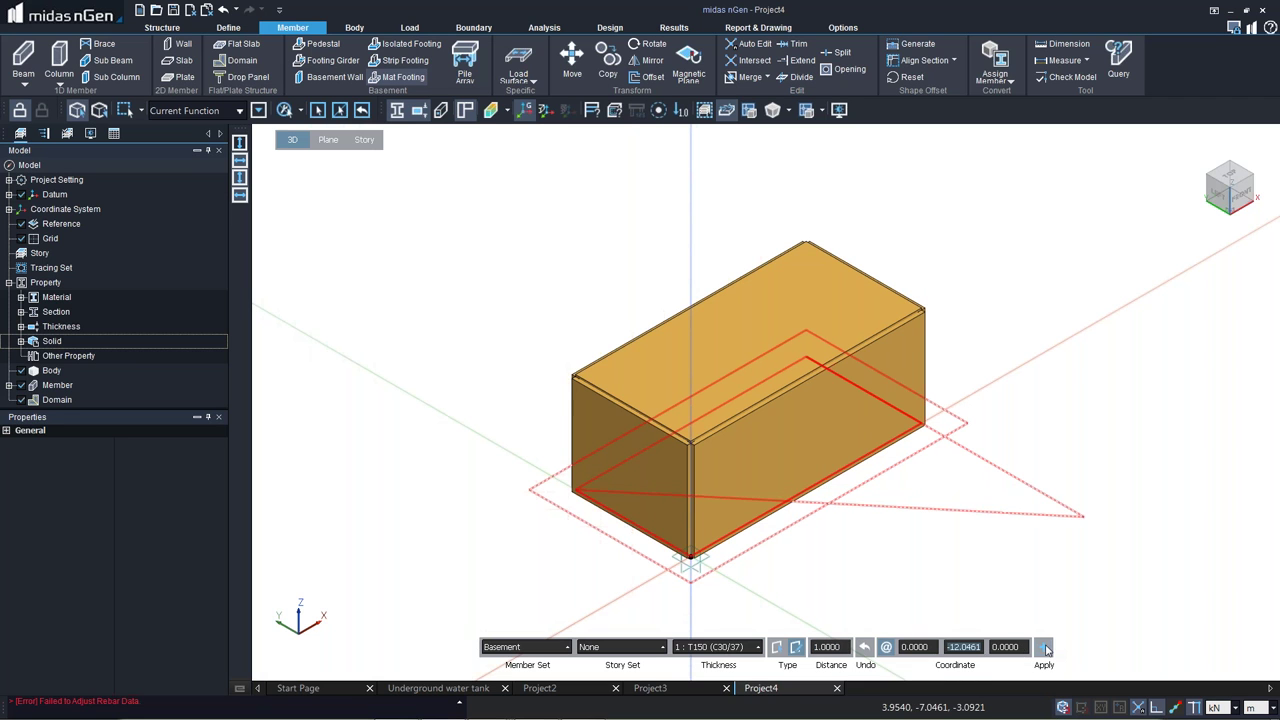
{"action": "left_click", "coordinate": [1044, 647]}
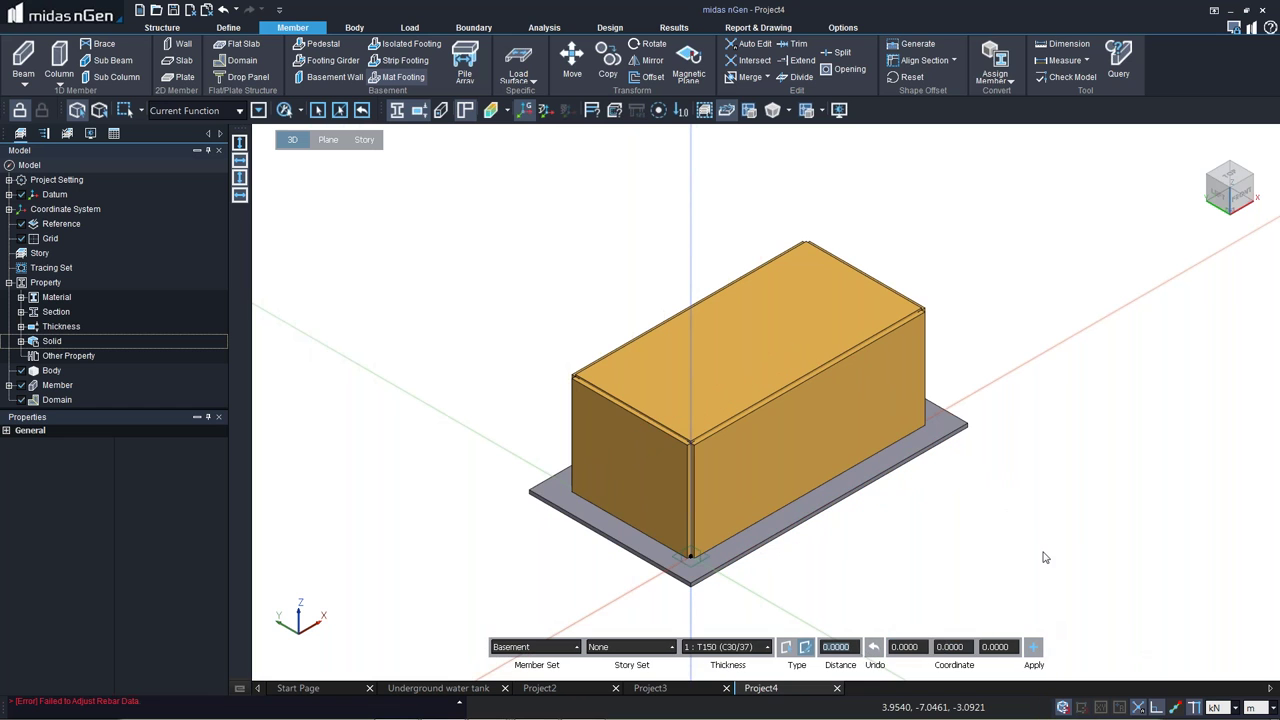
{"action": "key", "text": "Escape"}
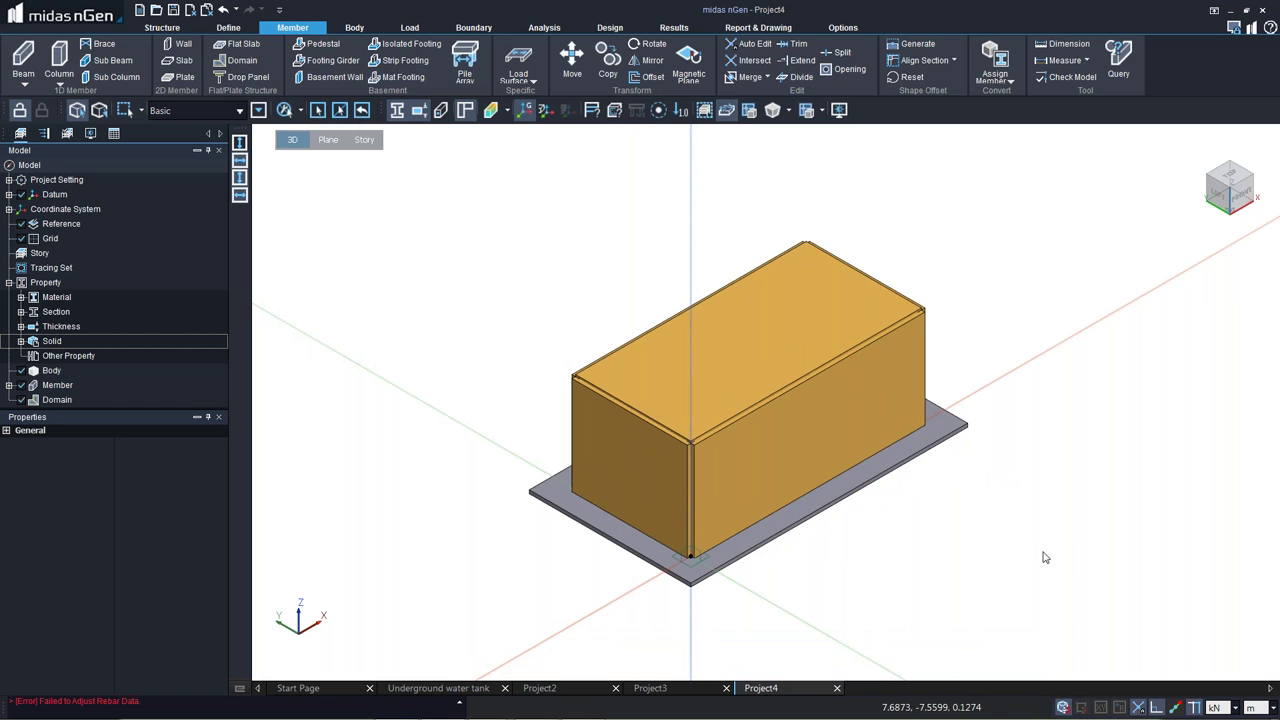
{"action": "left_click", "coordinate": [829, 494]}
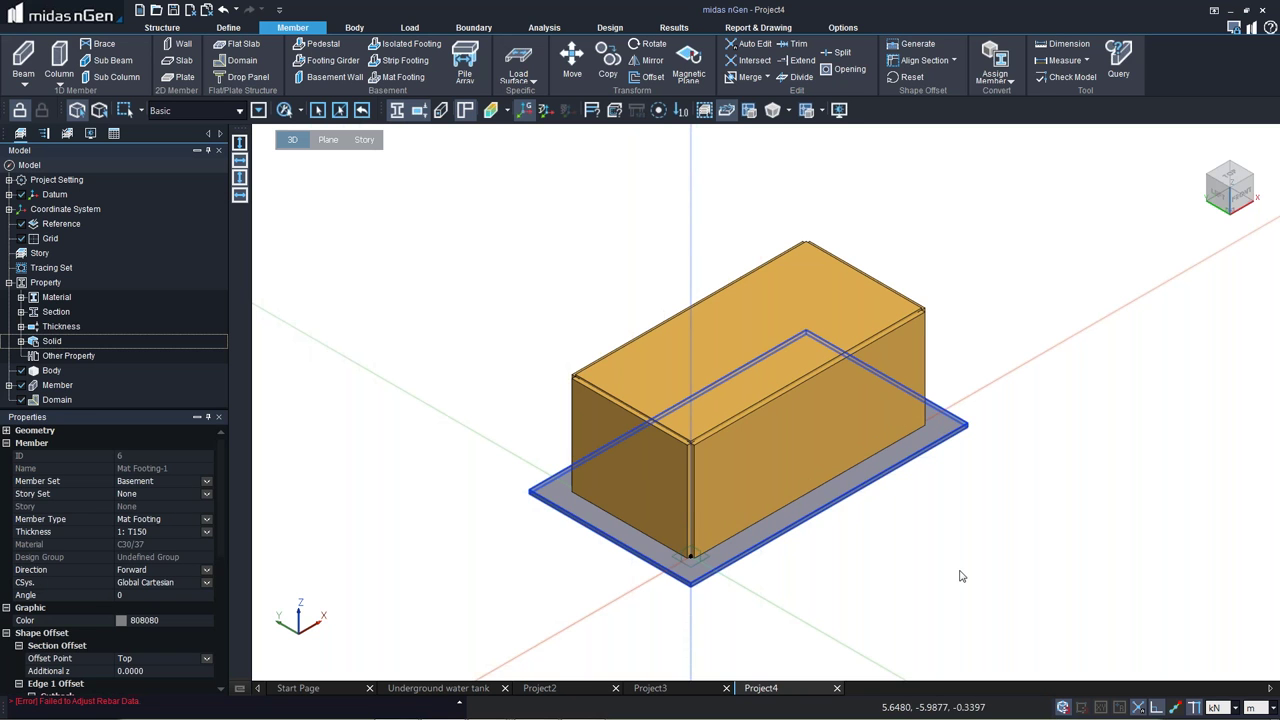
{"action": "left_click", "coordinate": [433, 557]}
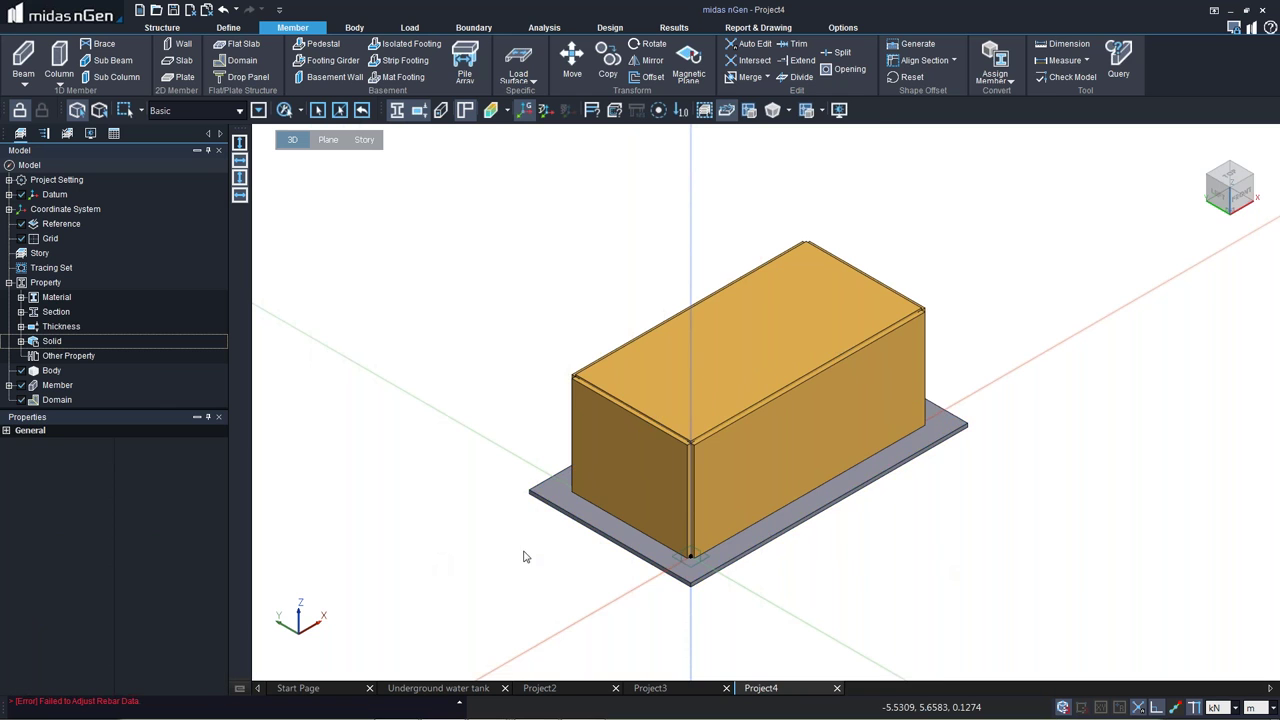
{"action": "mouse_move", "coordinate": [823, 477]}
{"action": "middle_mouse_down"}
{"action": "mouse_move", "coordinate": [797, 375]}
{"action": "mouse_move", "coordinate": [777, 417]}
{"action": "middle_mouse_up"}
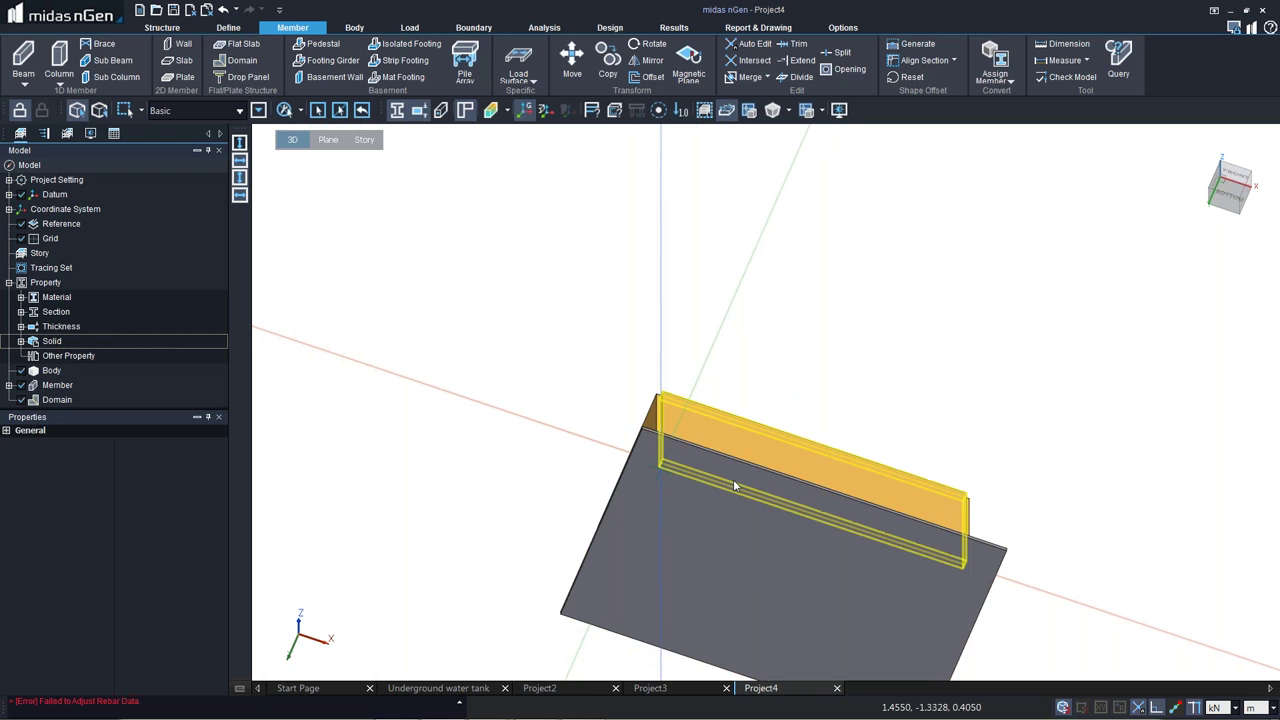
{"action": "mouse_move", "coordinate": [748, 518]}
{"action": "middle_mouse_down"}
{"action": "mouse_move", "coordinate": [797, 608]}
{"action": "mouse_move", "coordinate": [771, 663]}
{"action": "mouse_move", "coordinate": [603, 131]}
{"action": "middle_mouse_up"}
Create a face body from the four bottom edges of the box.
{"action": "left_click", "coordinate": [354, 28]}
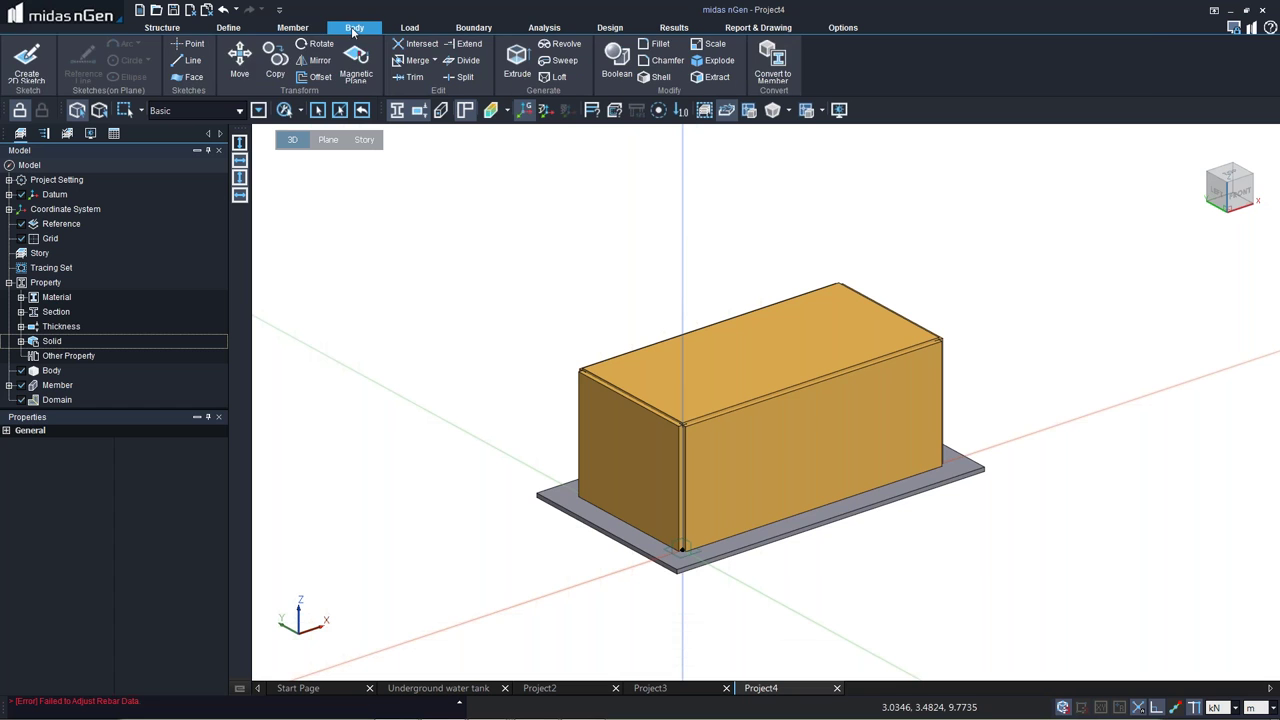
{"action": "left_click", "coordinate": [188, 77]}
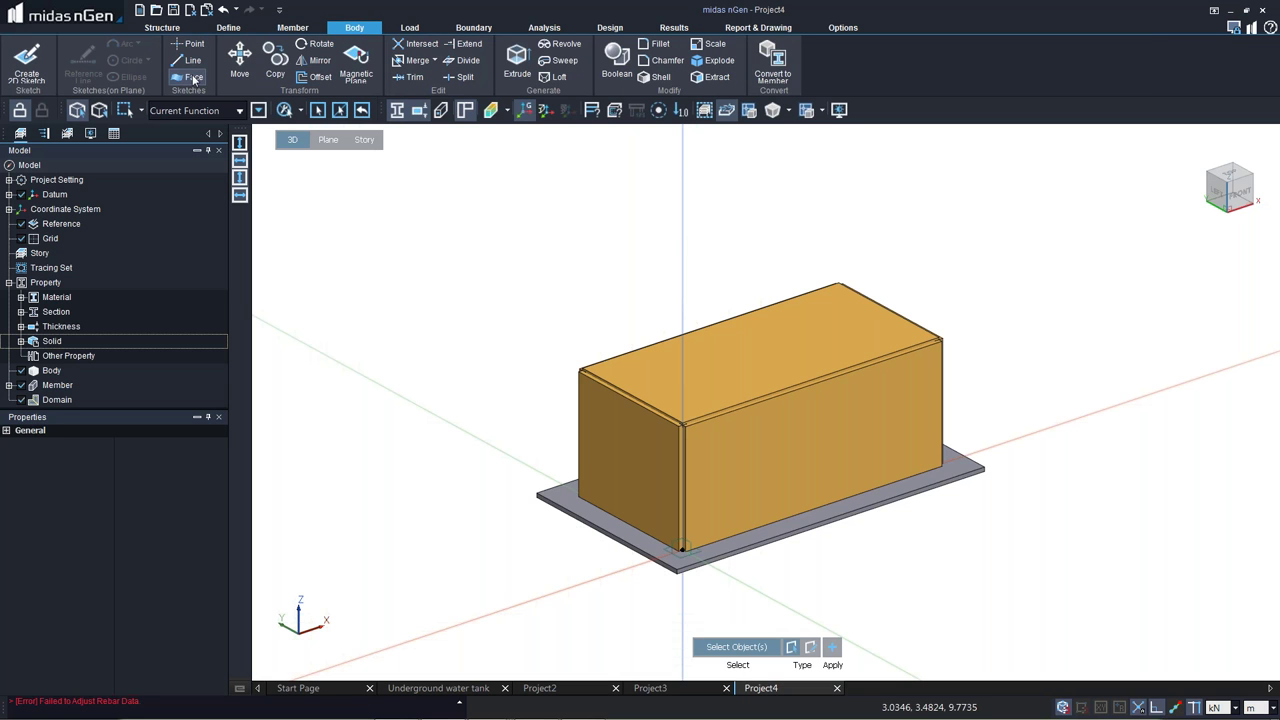
{"action": "left_click", "coordinate": [634, 516]}
{"action": "left_click", "coordinate": [613, 484]}
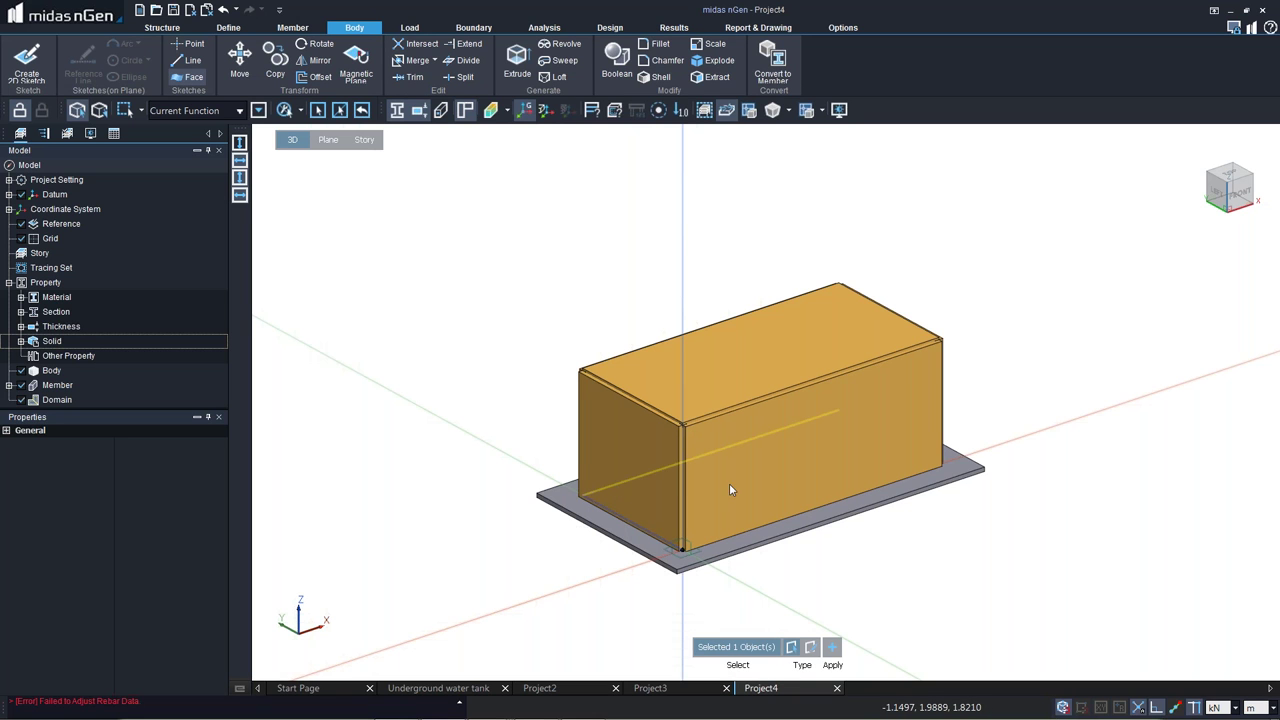
{"action": "left_click", "coordinate": [895, 440]}
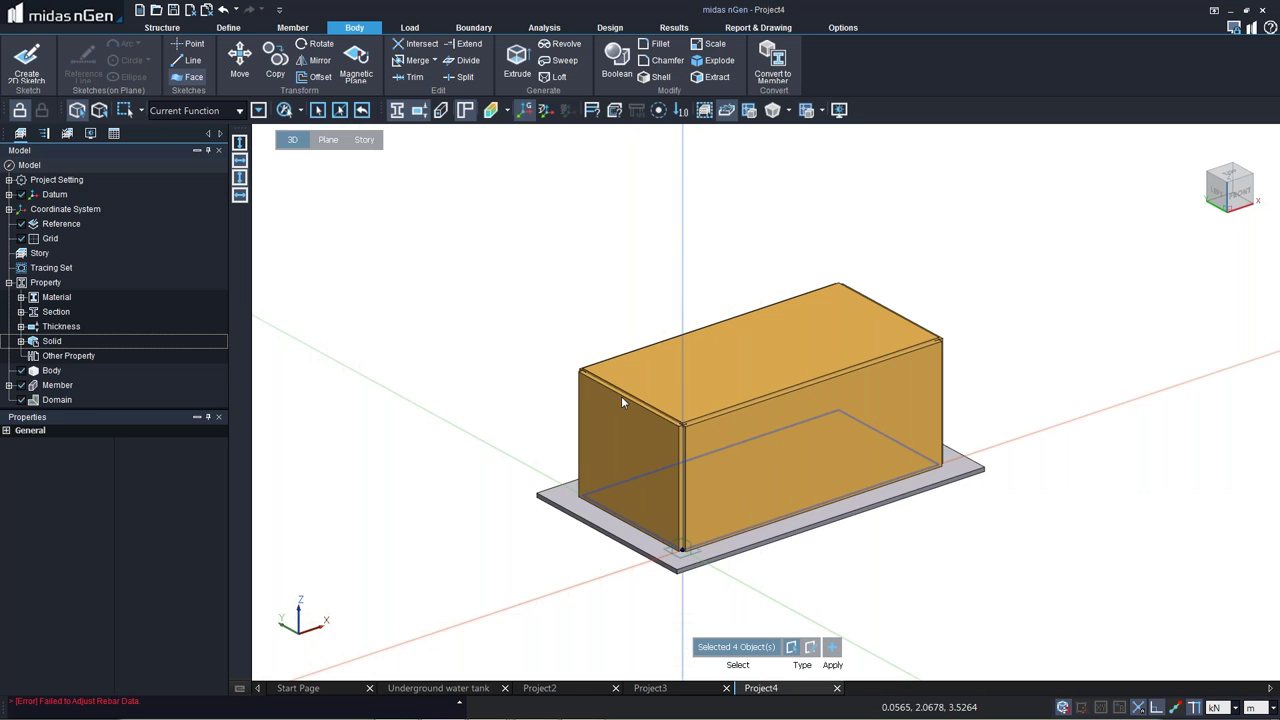
{"action": "left_click", "coordinate": [834, 649]}
{"action": "key", "text": "Escape"}
Hide all members to view the base face alone, and show the members again.
{"action": "right_click", "coordinate": [790, 581]}
{"action": "left_click", "coordinate": [815, 585]}
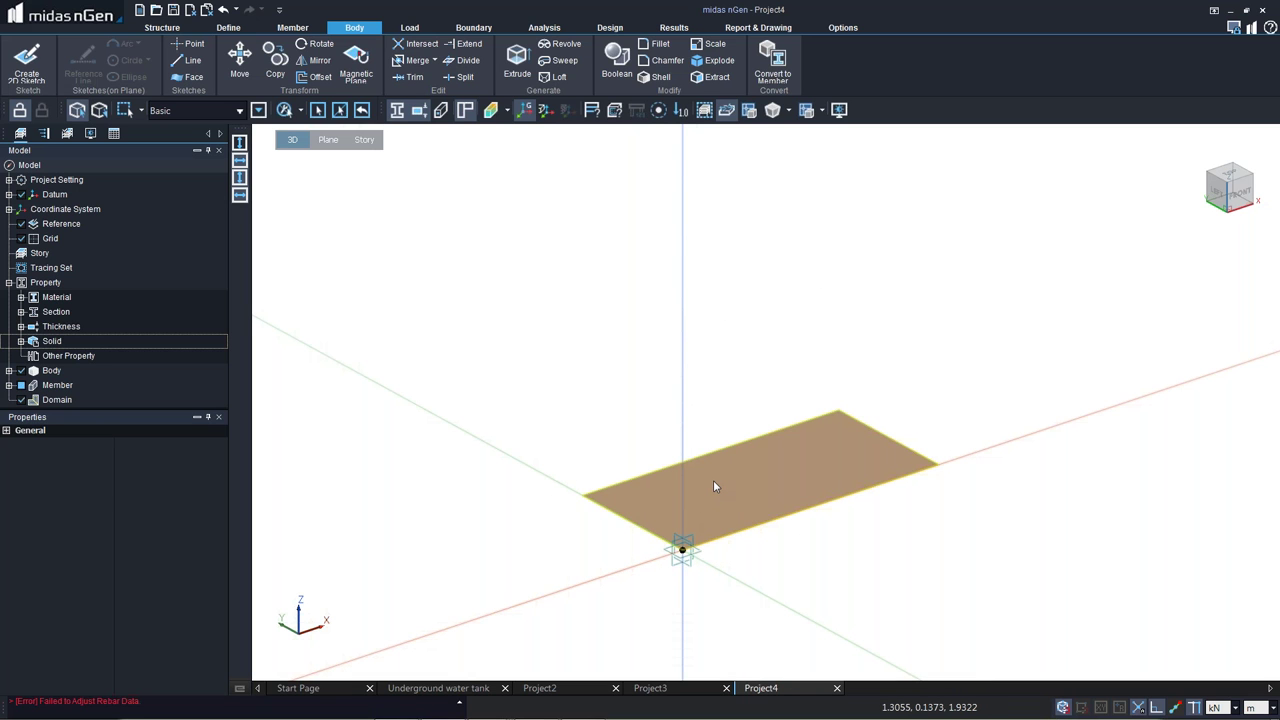
{"action": "right_click", "coordinate": [668, 343]}
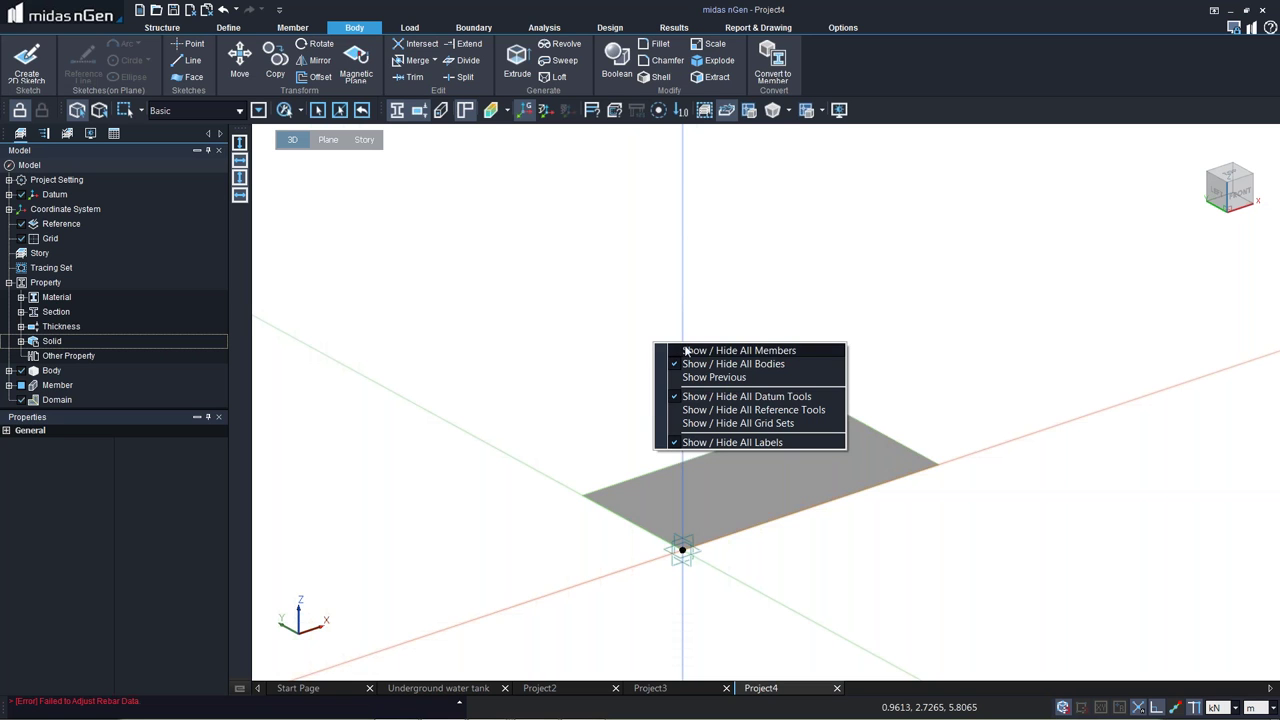
{"action": "left_click", "coordinate": [700, 348]}
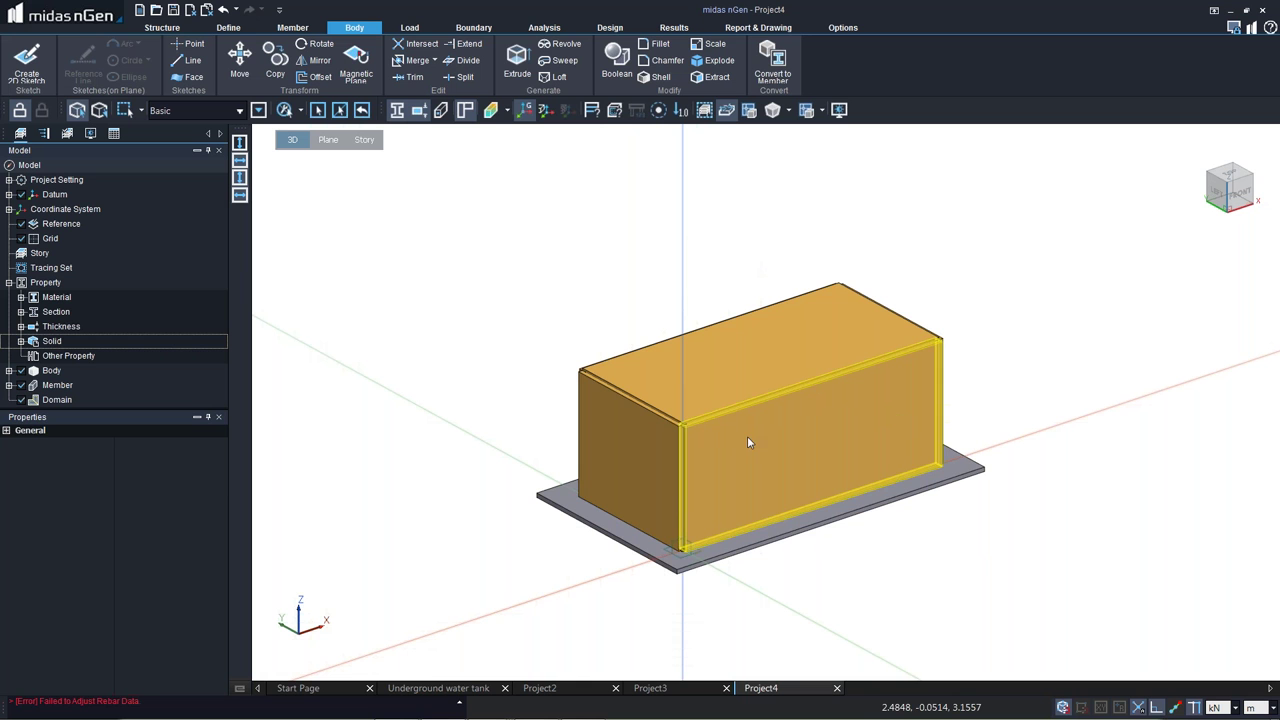
Change the member type of the box's four vertical side shells to Wall.
{"action": "left_click", "coordinate": [706, 448]}
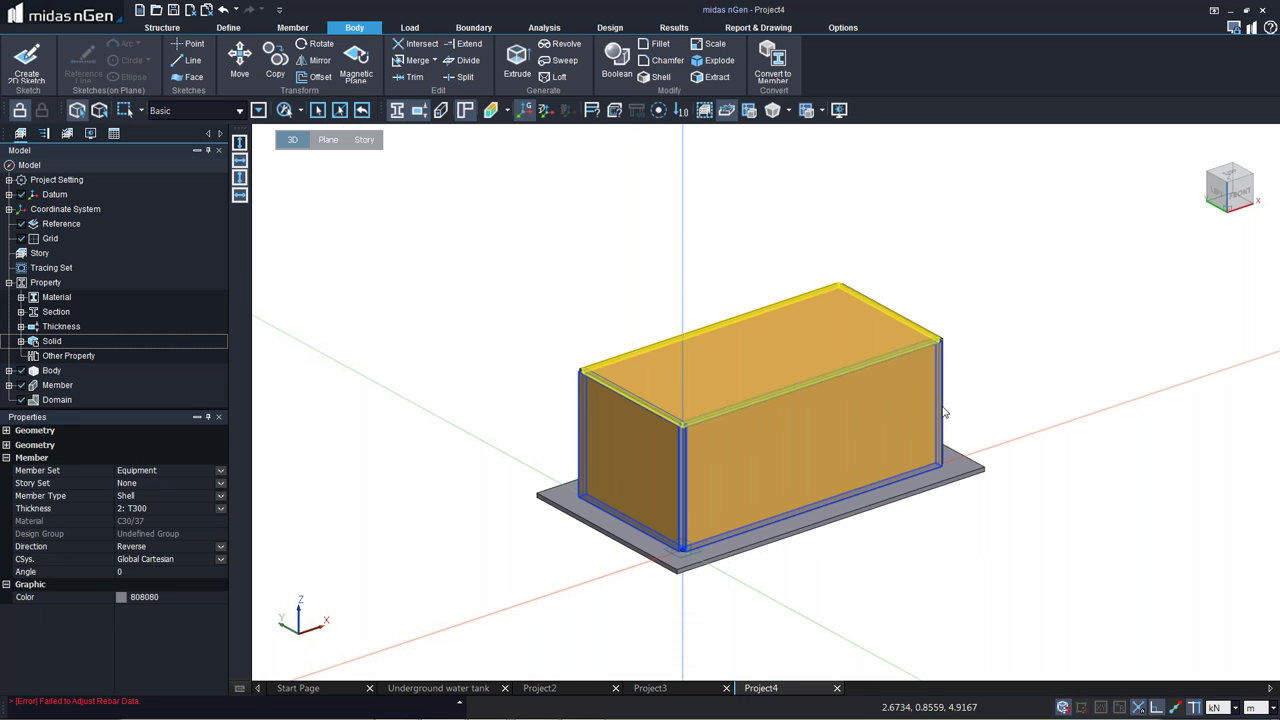
{"action": "middle_click_drag", "start_coordinate": [977, 443], "coordinate": [731, 468]}
{"action": "left_click", "coordinate": [815, 488]}
{"action": "middle_click_drag", "start_coordinate": [973, 466], "coordinate": [648, 499]}
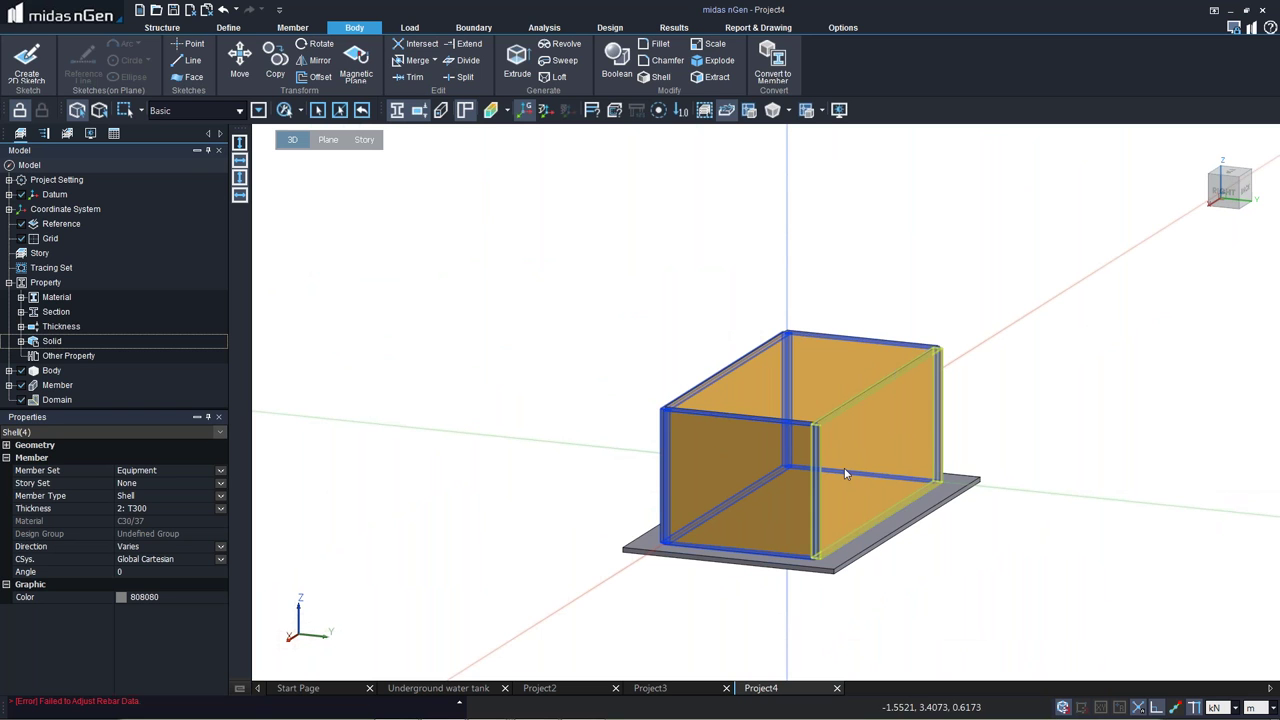
{"action": "left_click", "coordinate": [146, 495]}
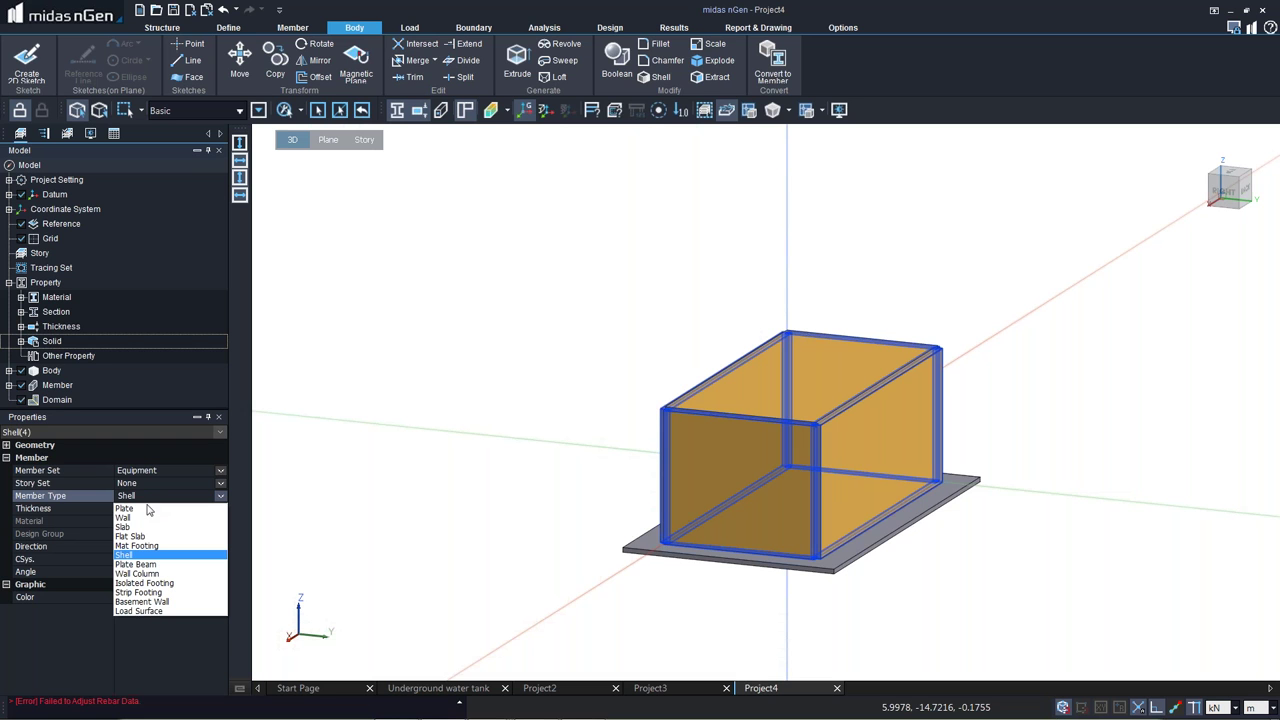
{"action": "left_click", "coordinate": [145, 518]}
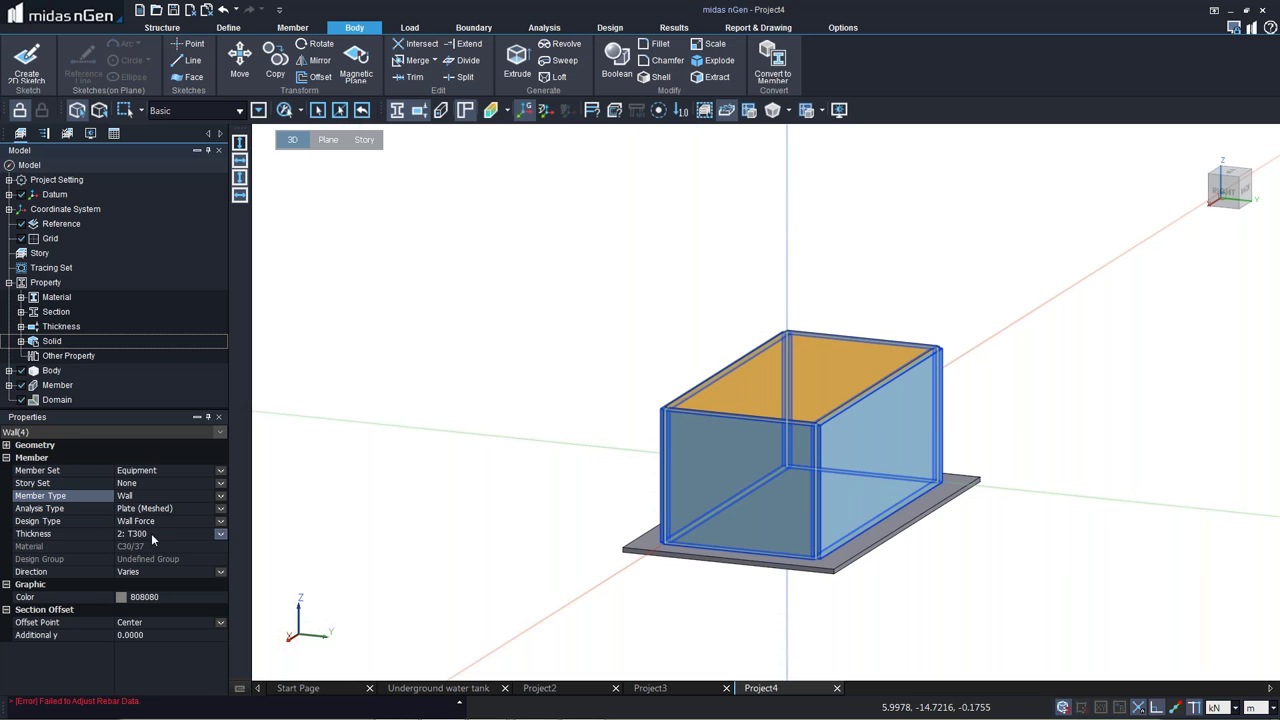
{"action": "left_click", "coordinate": [459, 546]}
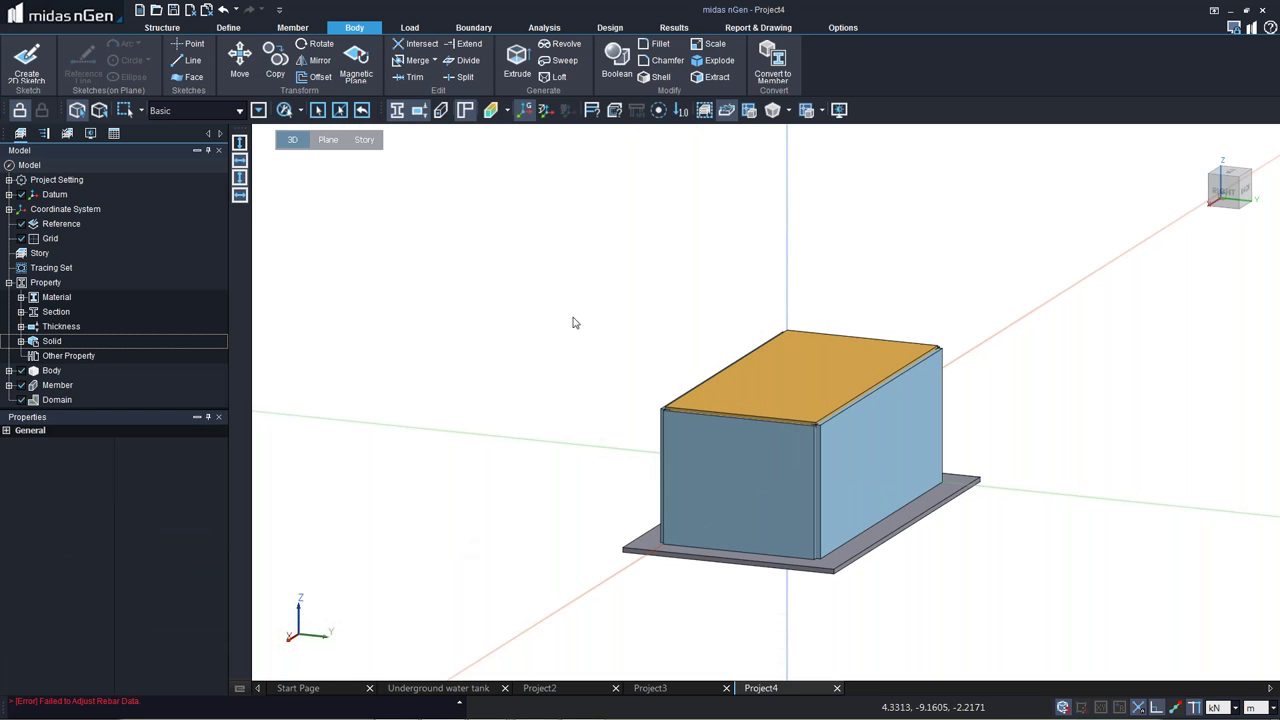
Change the top shell's member type to Slab and set its analysis type to Plate (Out&In).
{"action": "left_click", "coordinate": [797, 362]}
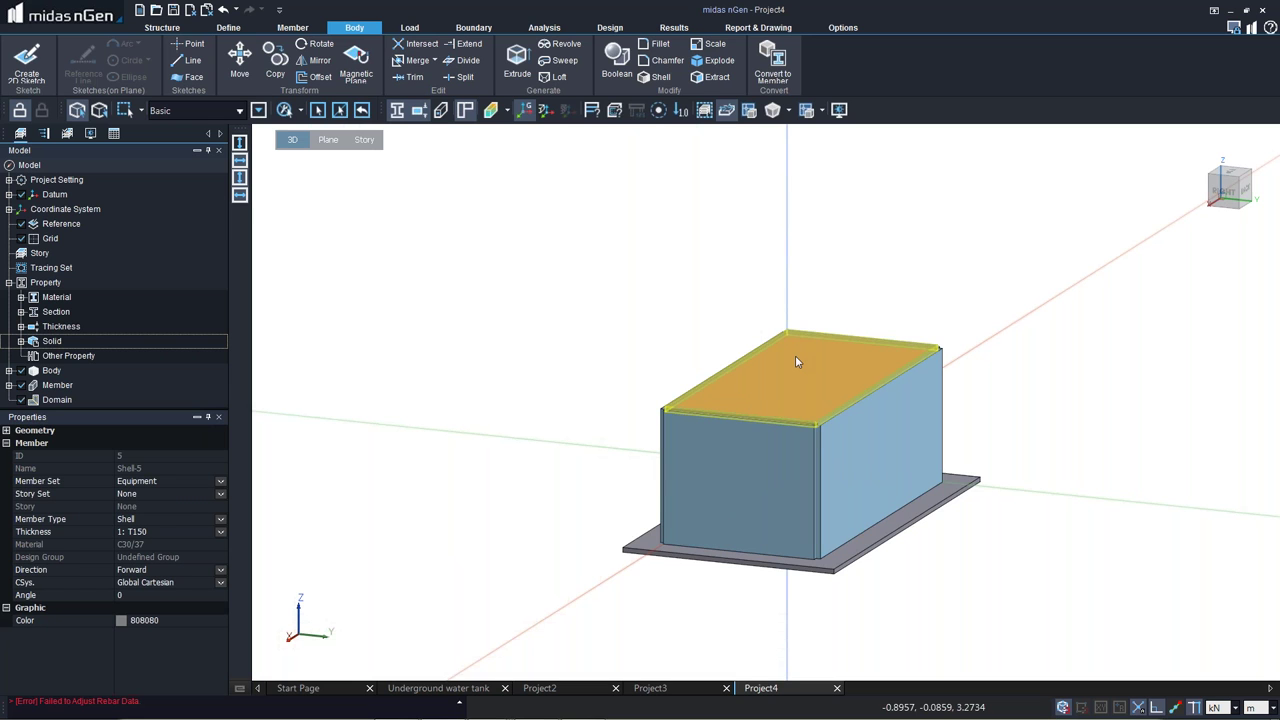
{"action": "left_click", "coordinate": [167, 520]}
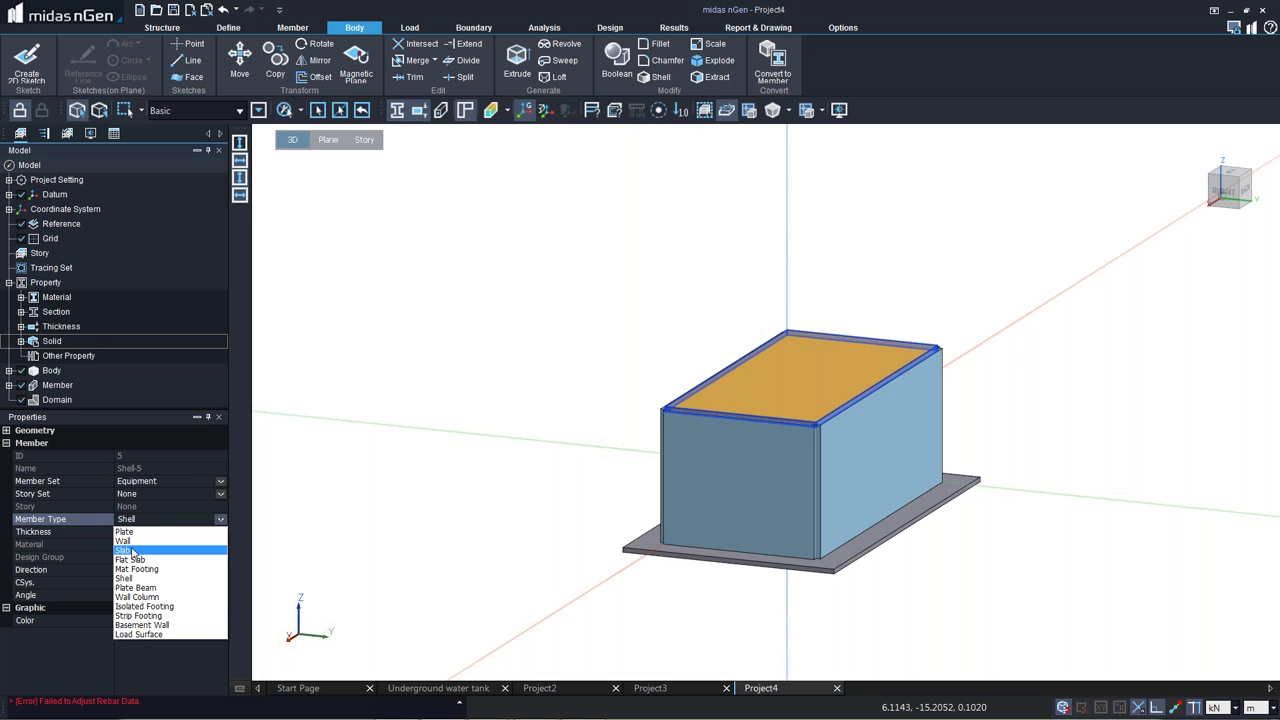
{"action": "left_click", "coordinate": [131, 551]}
{"action": "left_click", "coordinate": [139, 532]}
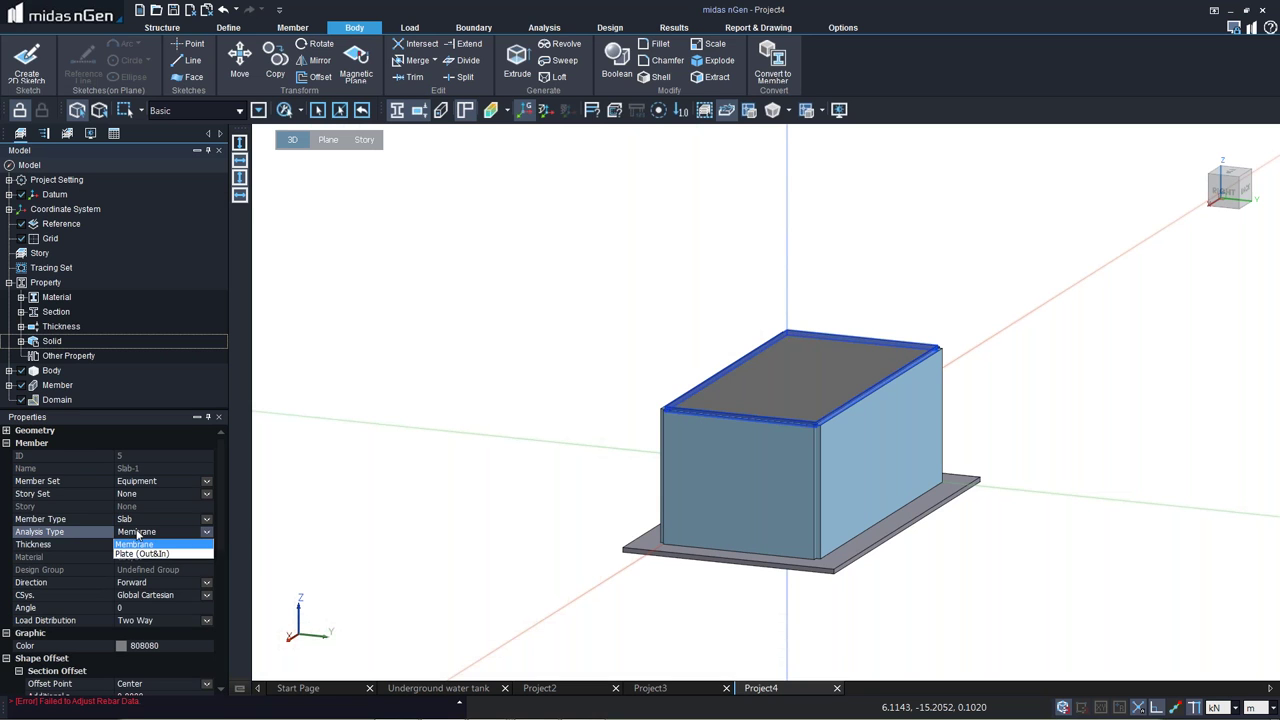
{"action": "left_click", "coordinate": [140, 553]}
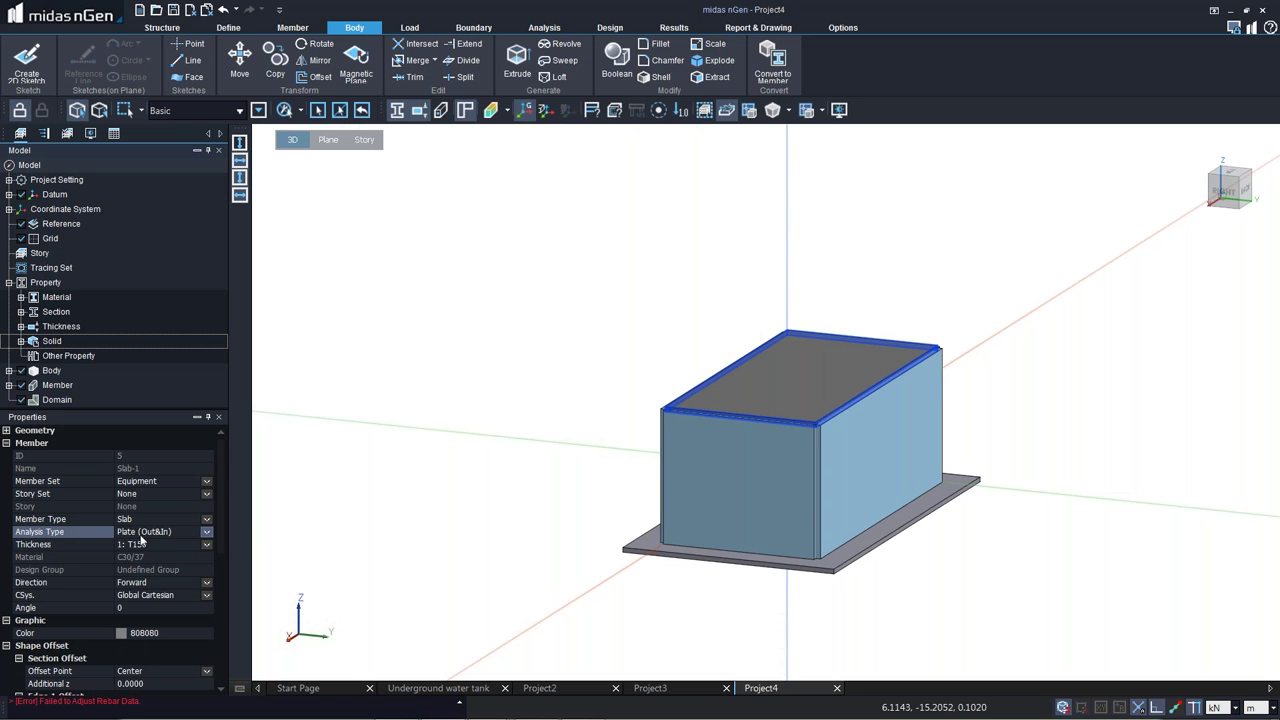
Start a plate end release in Release Set-1 and show only the top slab.
{"action": "left_click", "coordinate": [460, 474]}
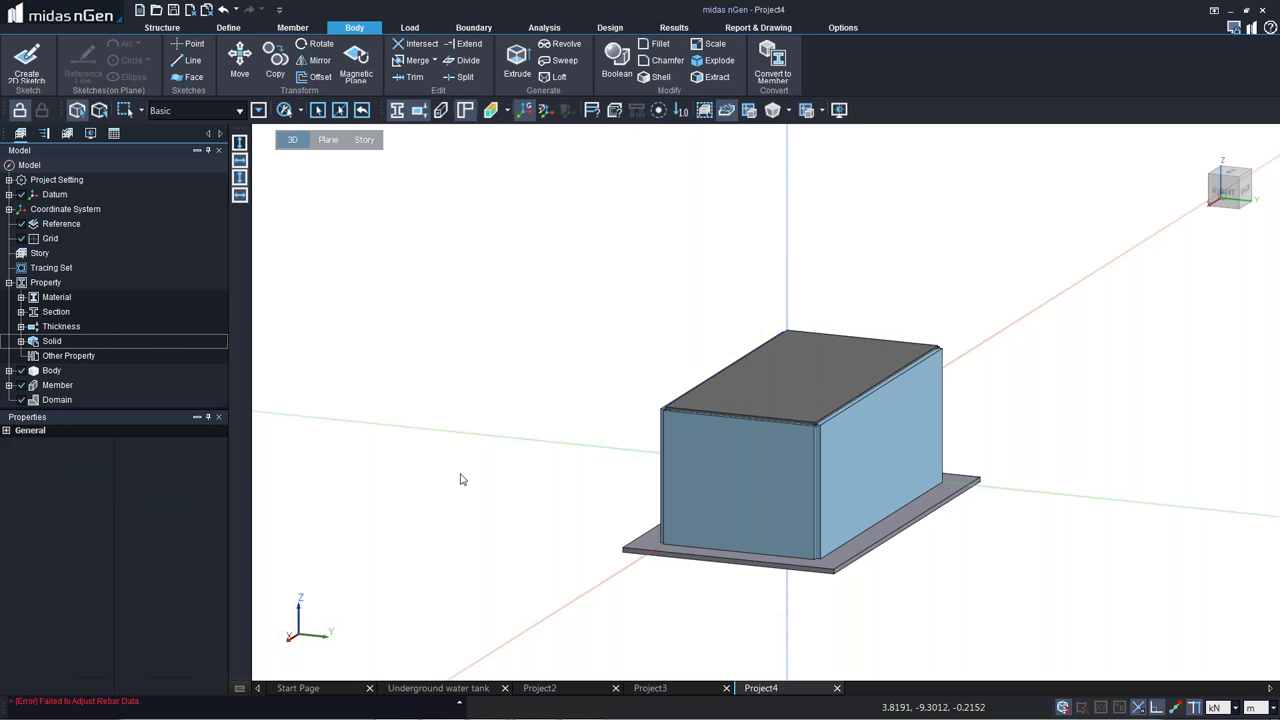
{"action": "middle_click_drag", "start_coordinate": [634, 423], "coordinate": [655, 440]}
{"action": "middle_click_drag", "start_coordinate": [663, 371], "coordinate": [632, 397]}
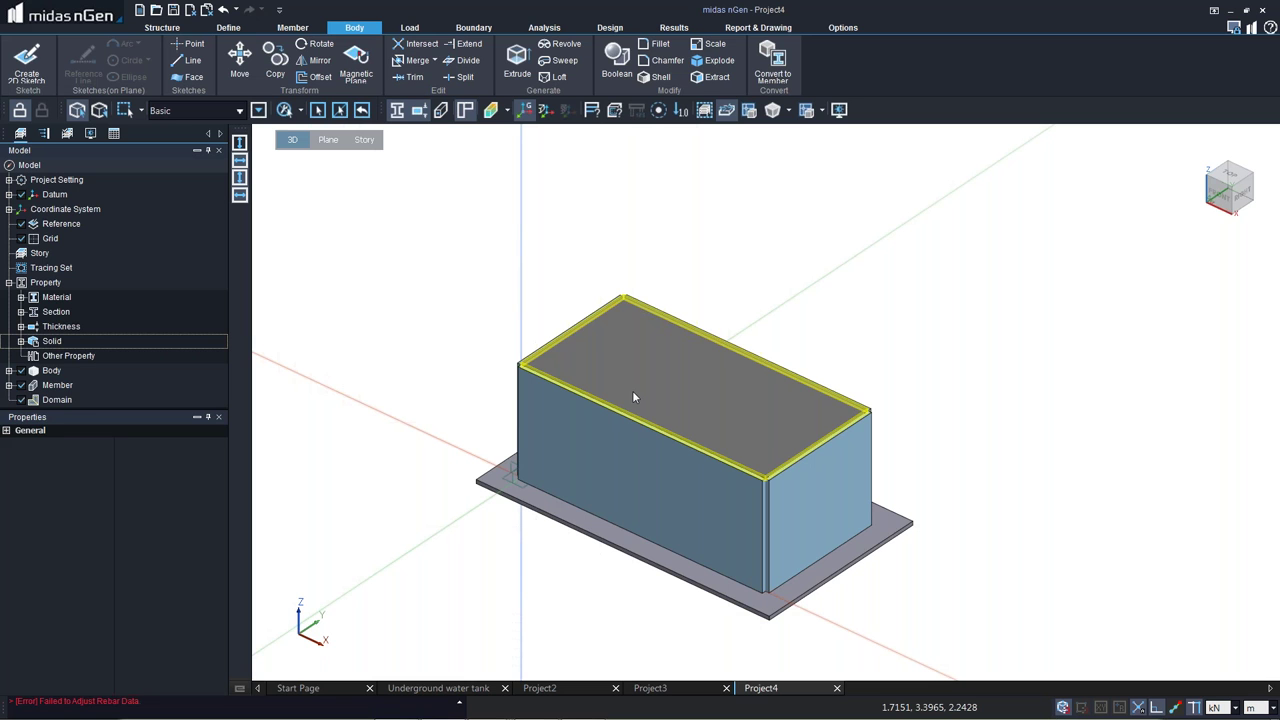
{"action": "left_click", "coordinate": [459, 28]}
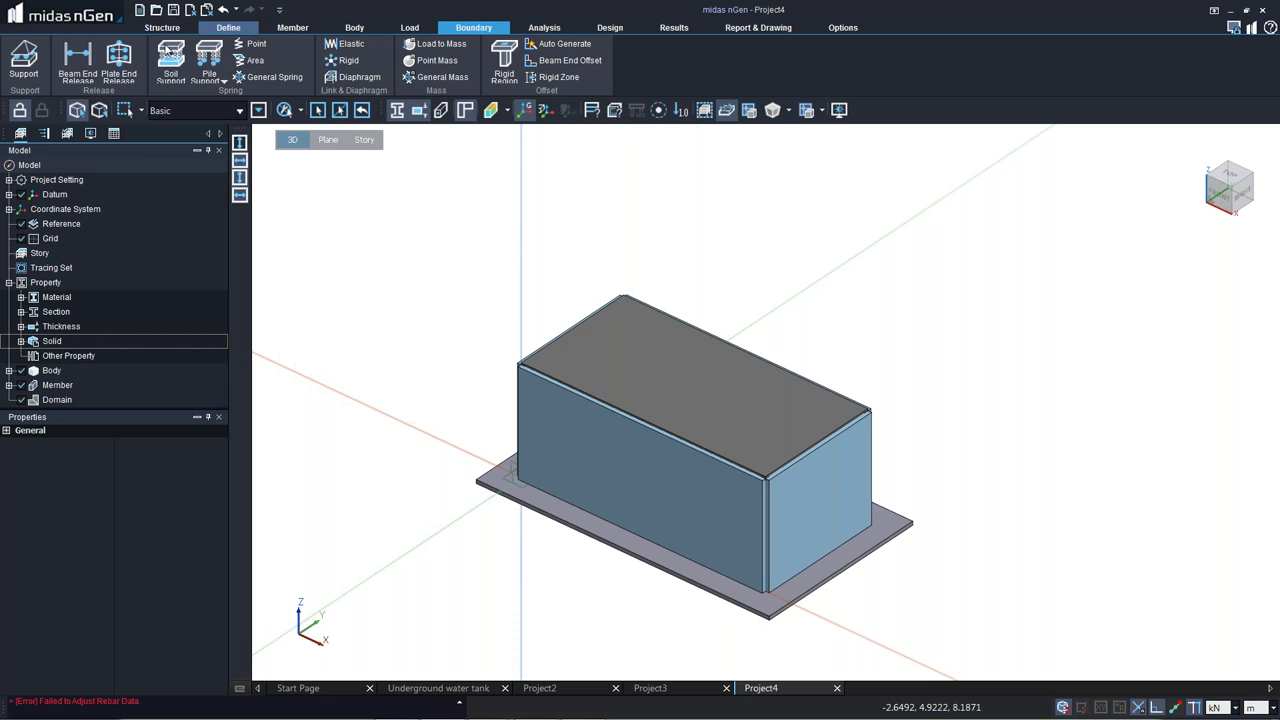
{"action": "left_click", "coordinate": [118, 60]}
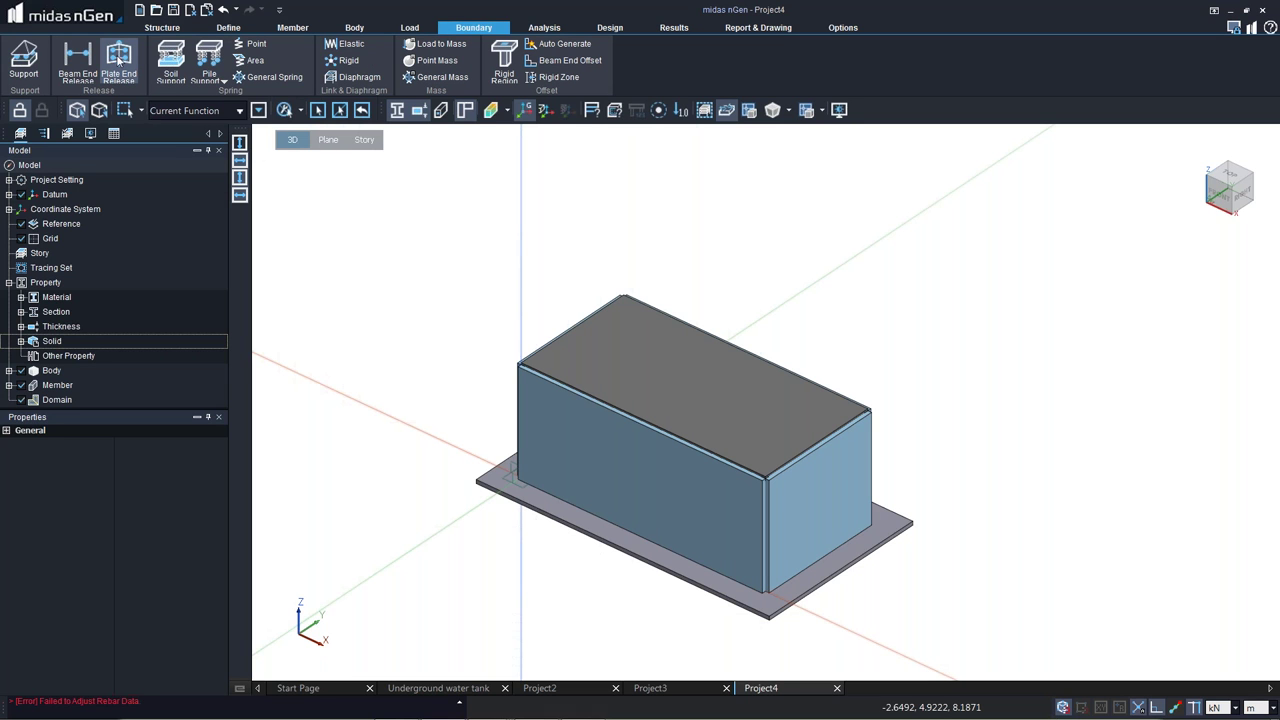
{"action": "left_click", "coordinate": [607, 362]}
{"action": "right_click", "coordinate": [607, 362]}
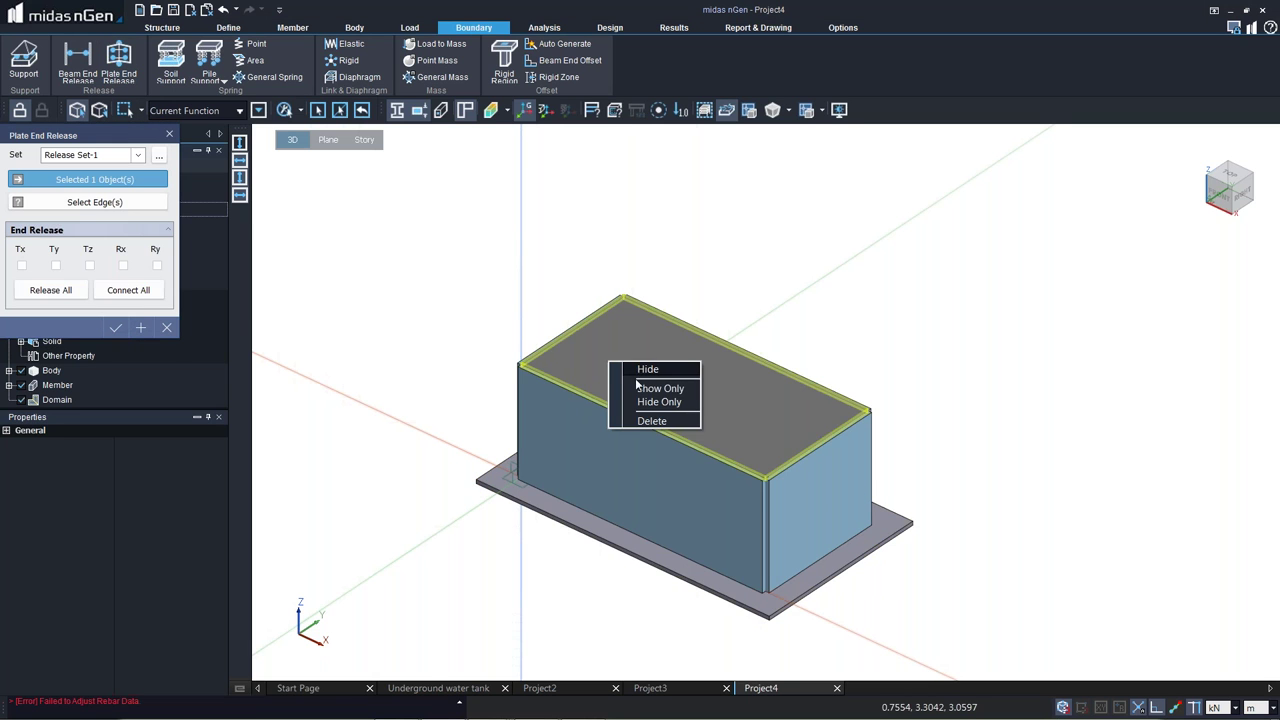
{"action": "left_click", "coordinate": [647, 387]}
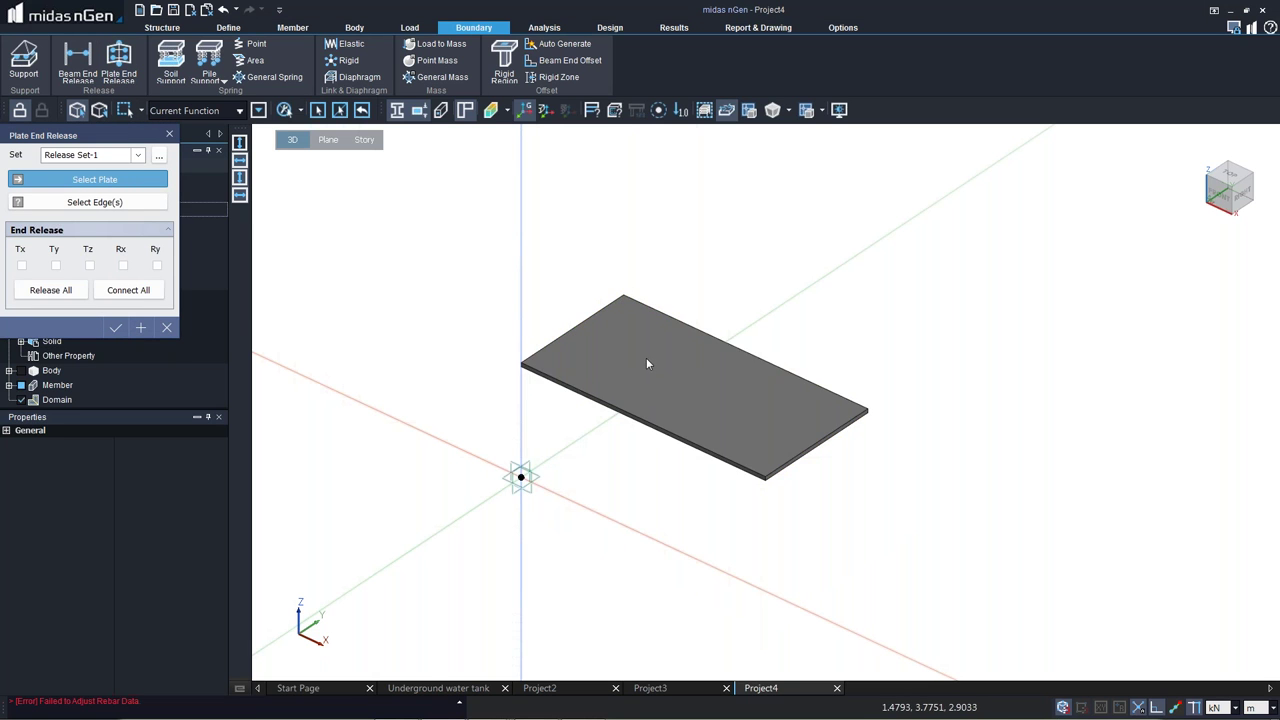
Set the plate end release to free Tx, Ty, Tz, Rx and Ry.
{"action": "left_click", "coordinate": [21, 265]}
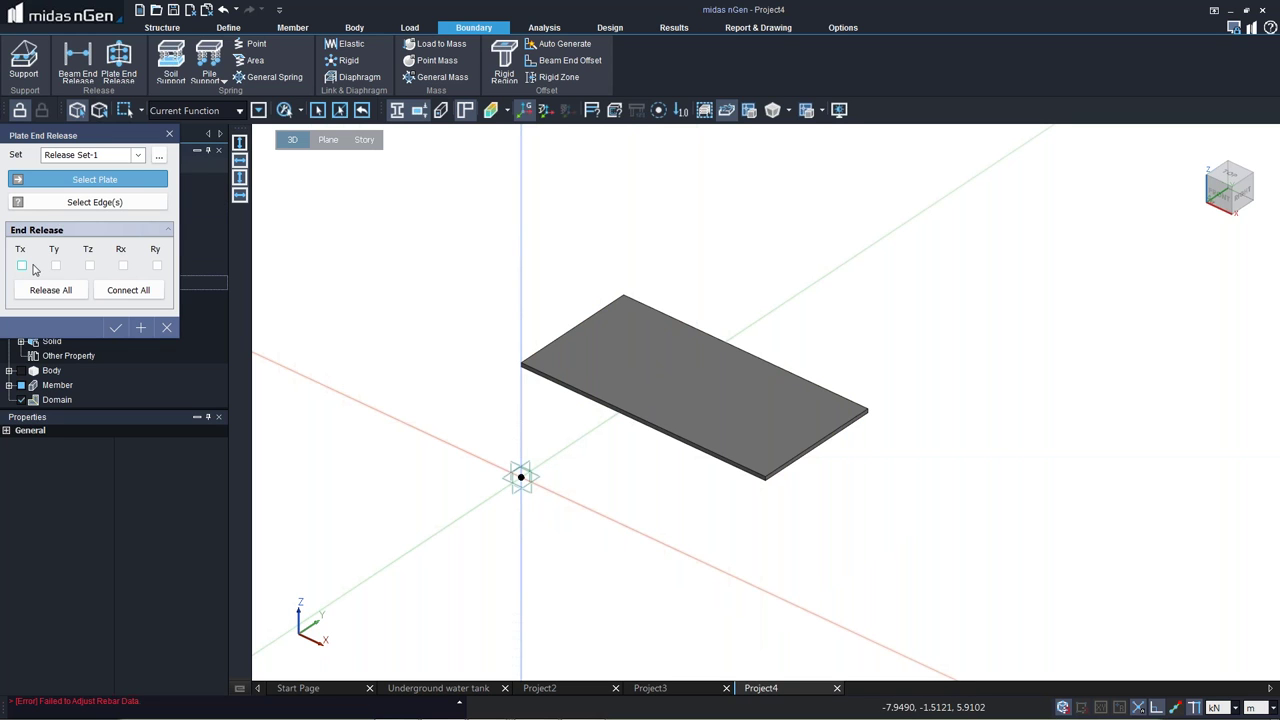
{"action": "left_click", "coordinate": [56, 266]}
{"action": "left_click", "coordinate": [89, 266]}
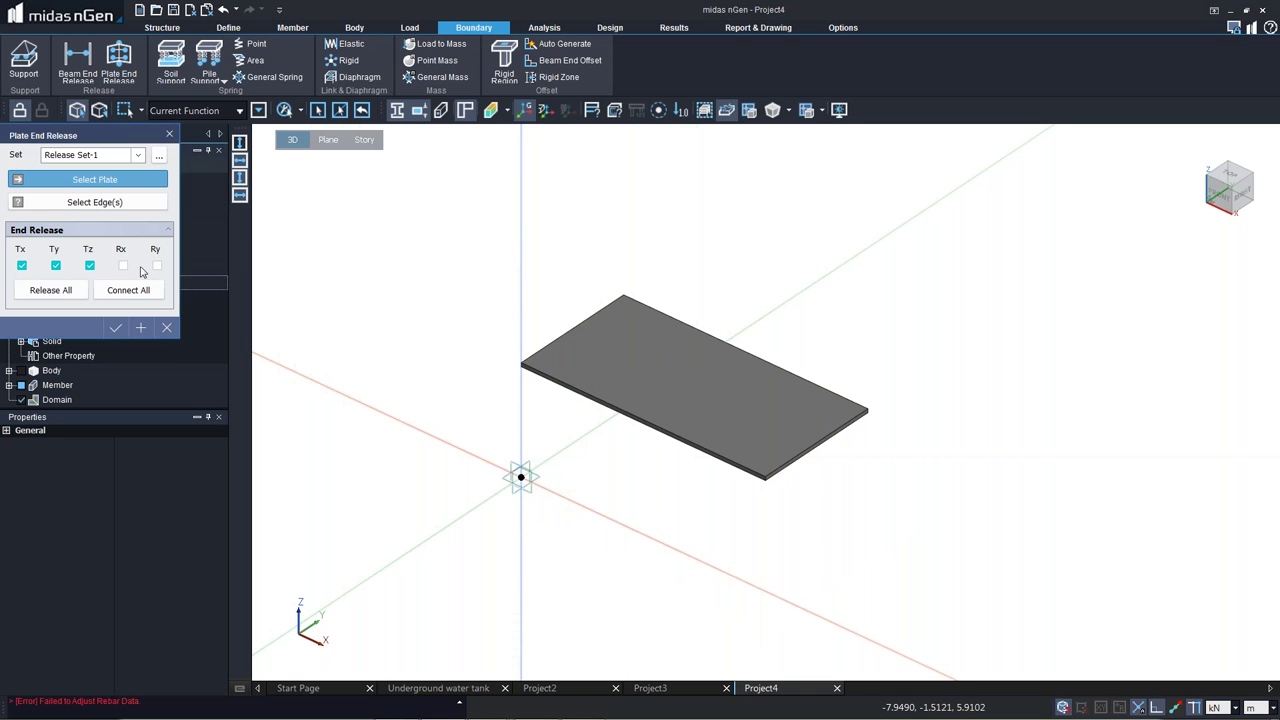
{"action": "left_click", "coordinate": [156, 267]}
{"action": "left_click", "coordinate": [122, 267]}
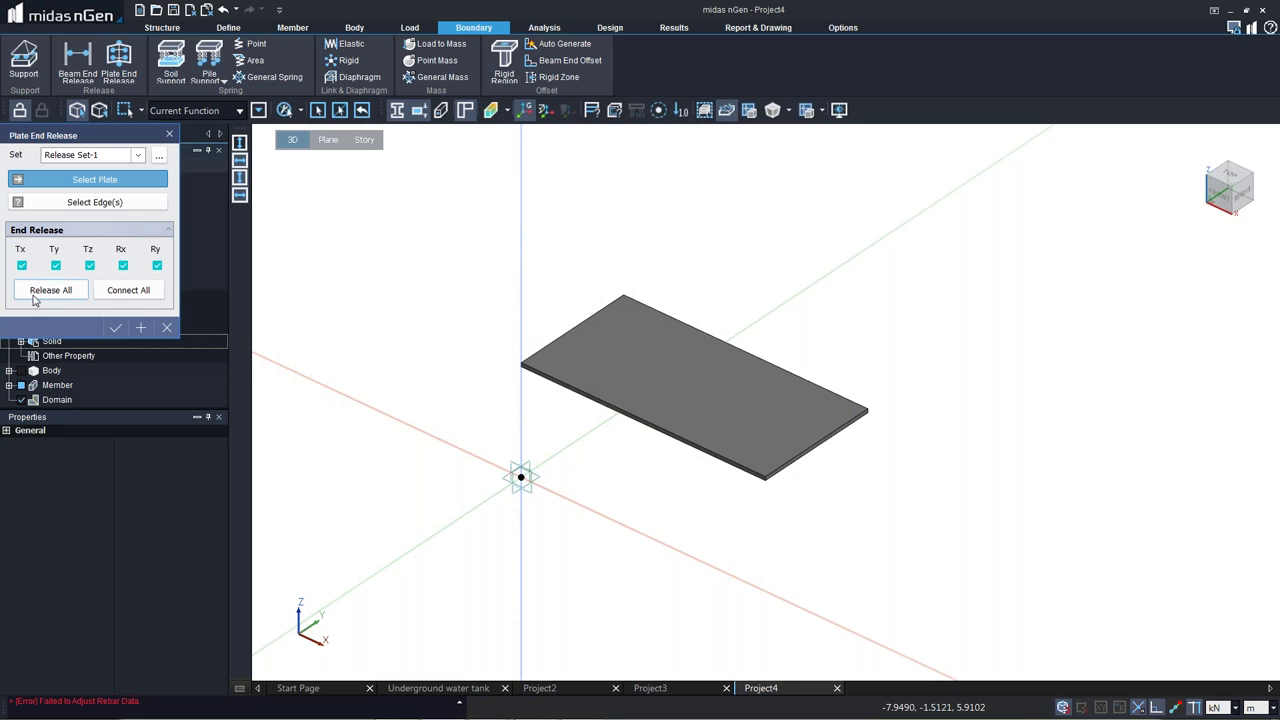
Apply the end release to the top slab's two short edges and show all members again.
{"action": "left_click", "coordinate": [600, 334]}
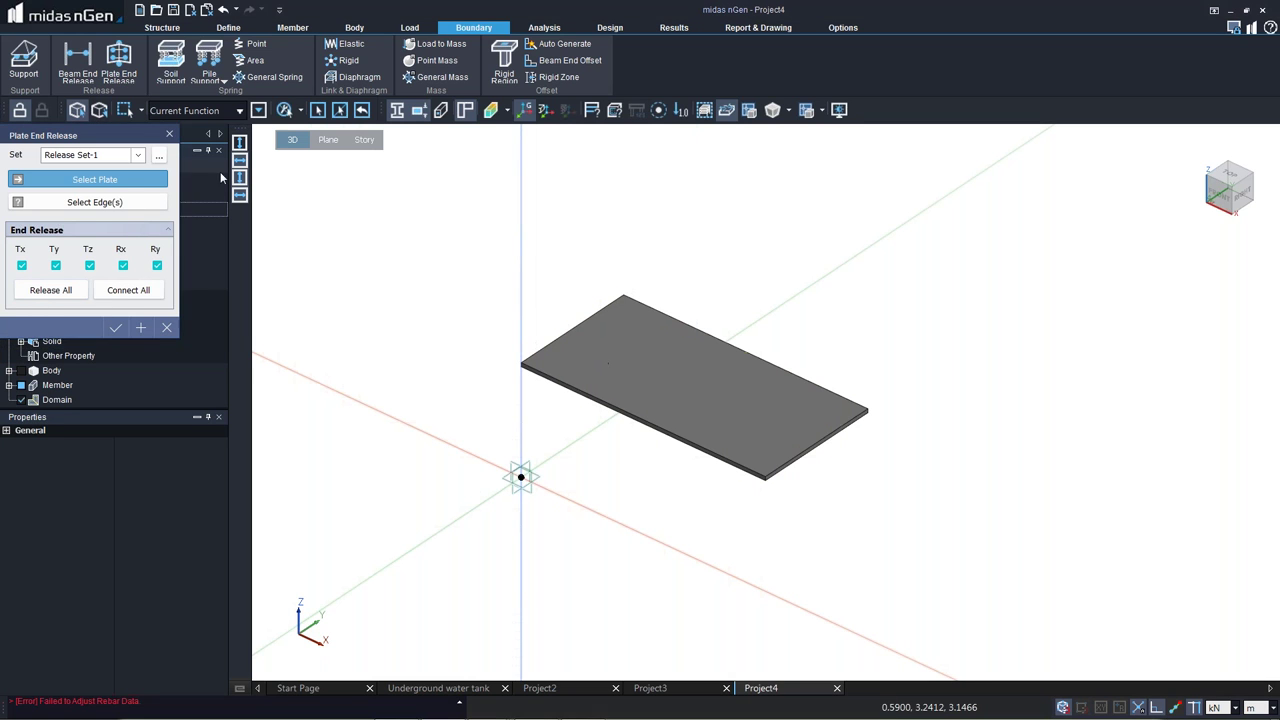
{"action": "left_click", "coordinate": [95, 207]}
{"action": "left_click", "coordinate": [562, 348]}
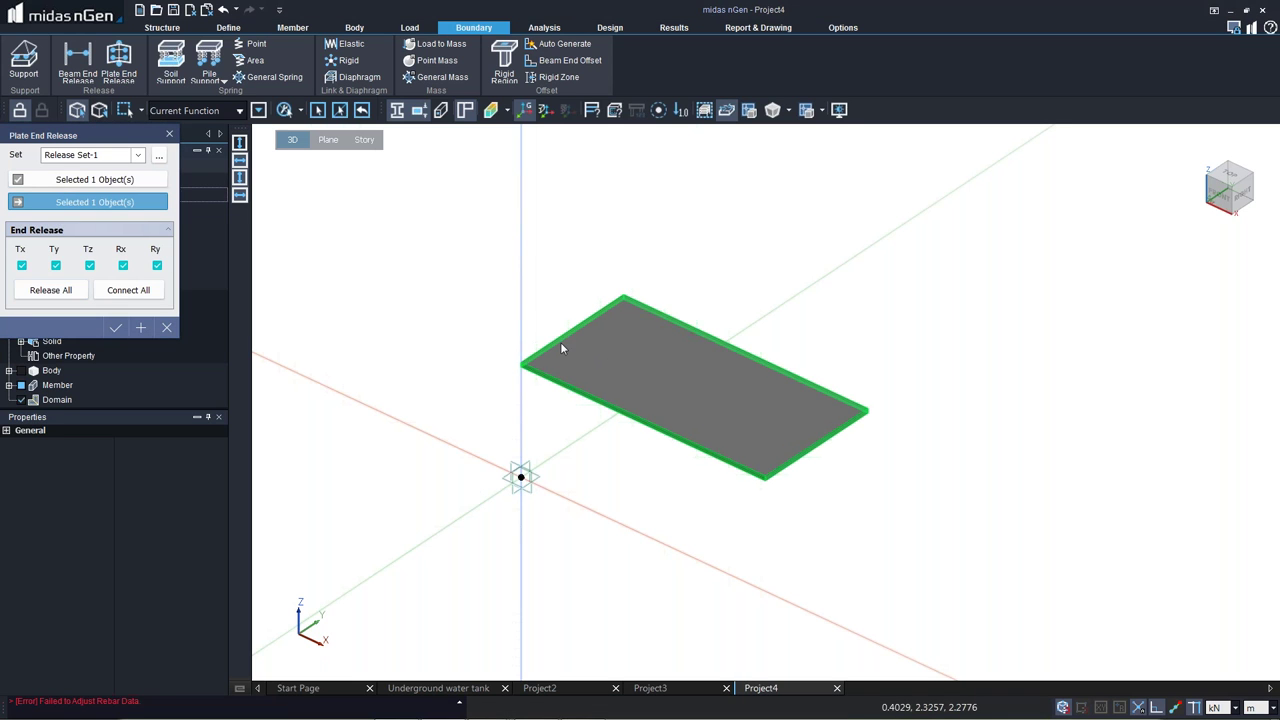
{"action": "left_click", "coordinate": [569, 390]}
{"action": "left_click", "coordinate": [563, 342]}
{"action": "left_click", "coordinate": [815, 447]}
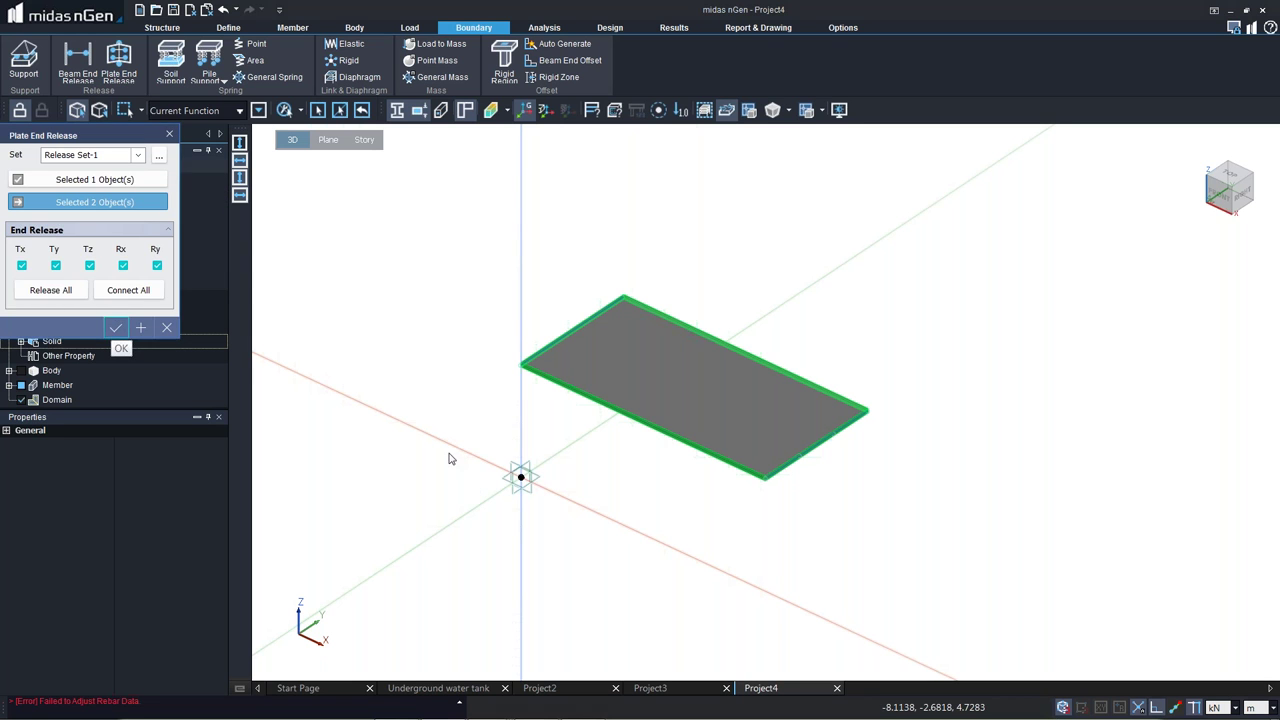
{"action": "key", "text": "Escape"}
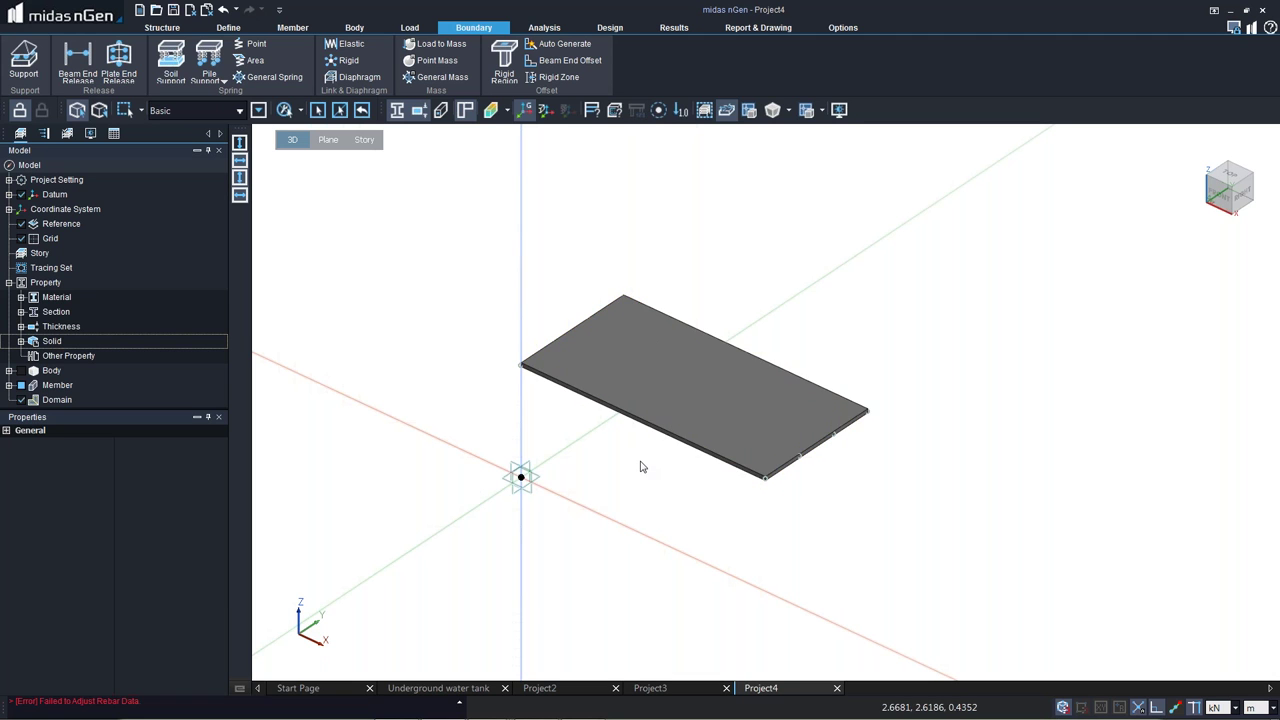
{"action": "right_click", "coordinate": [508, 290]}
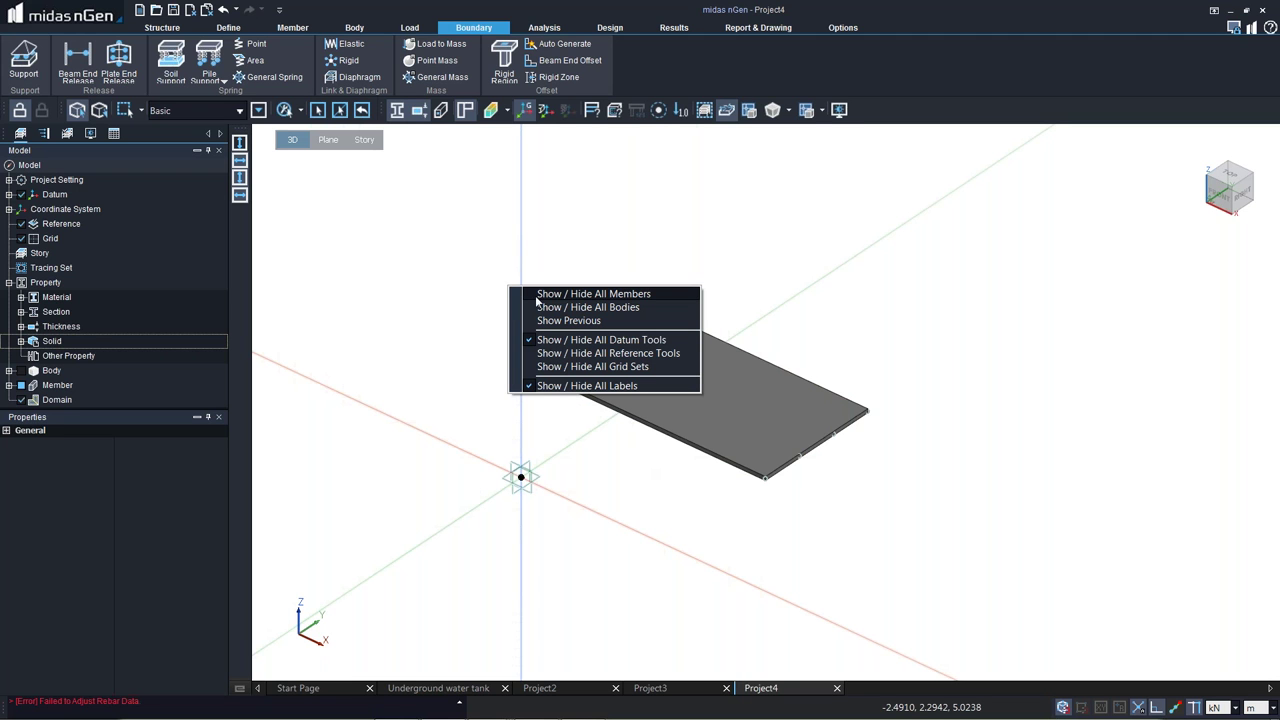
{"action": "left_click", "coordinate": [537, 295]}
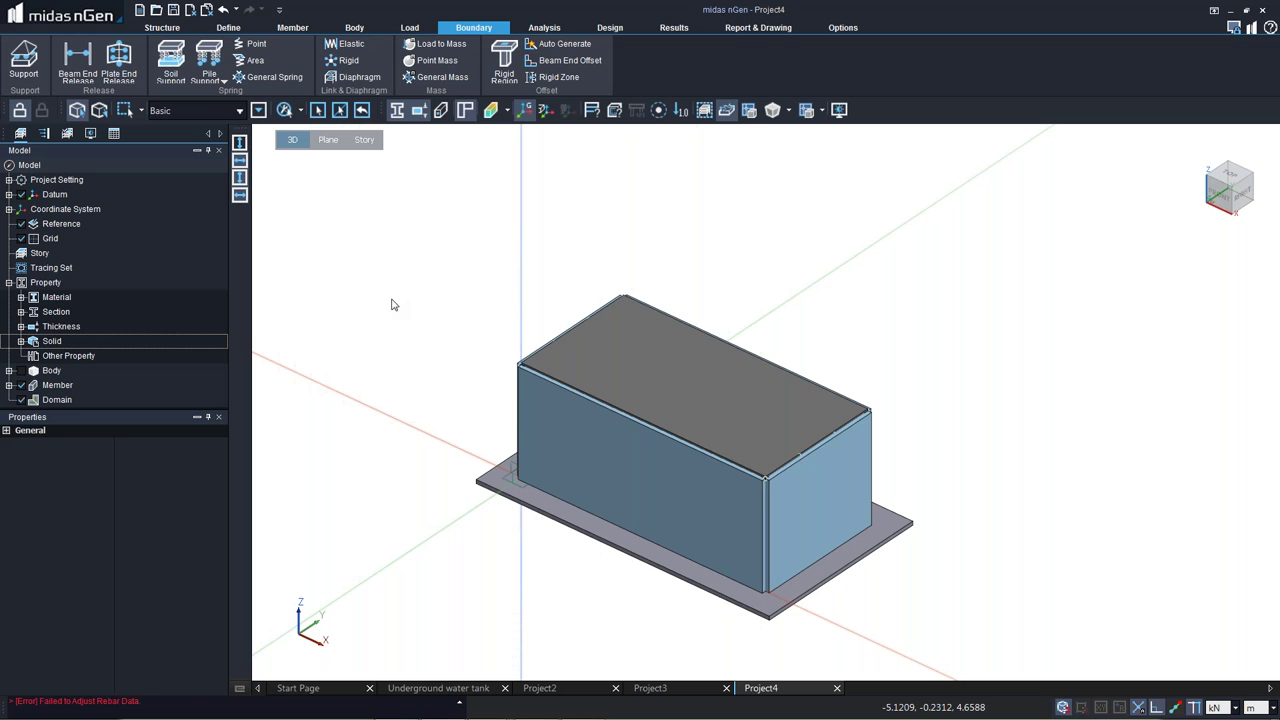
{"action": "left_click", "coordinate": [62, 330]}
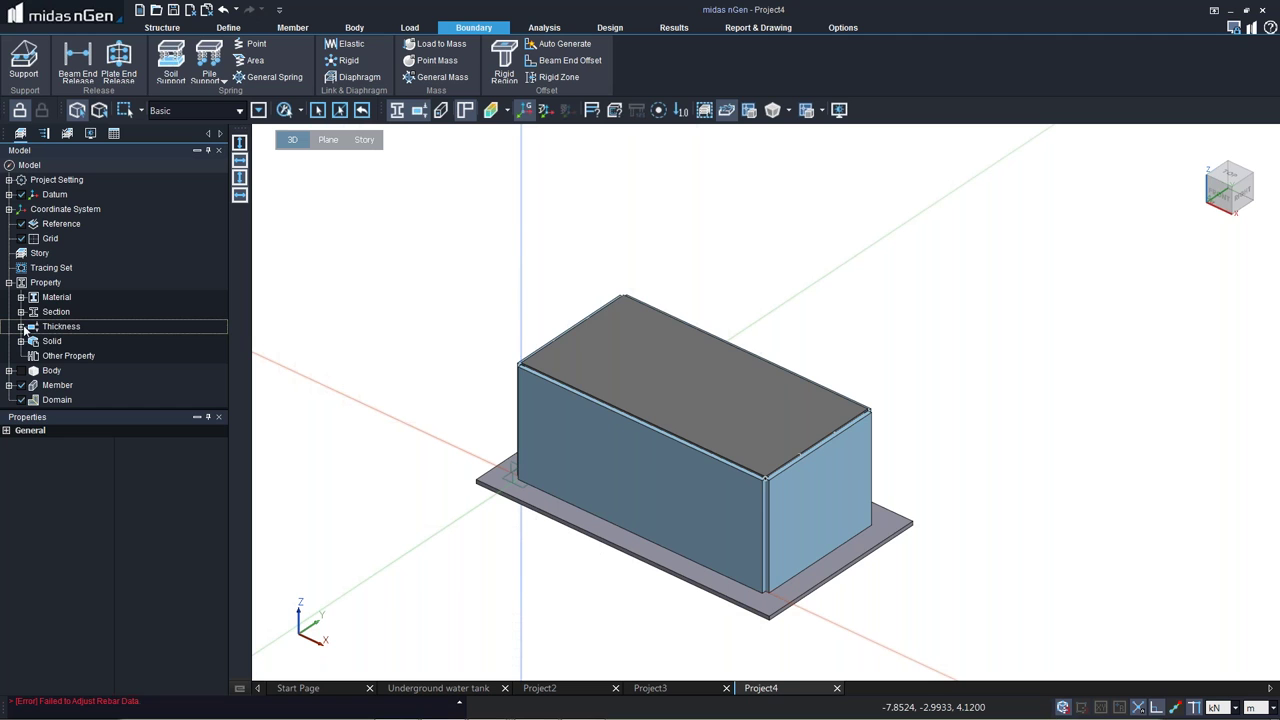
{"action": "left_click", "coordinate": [77, 179]}
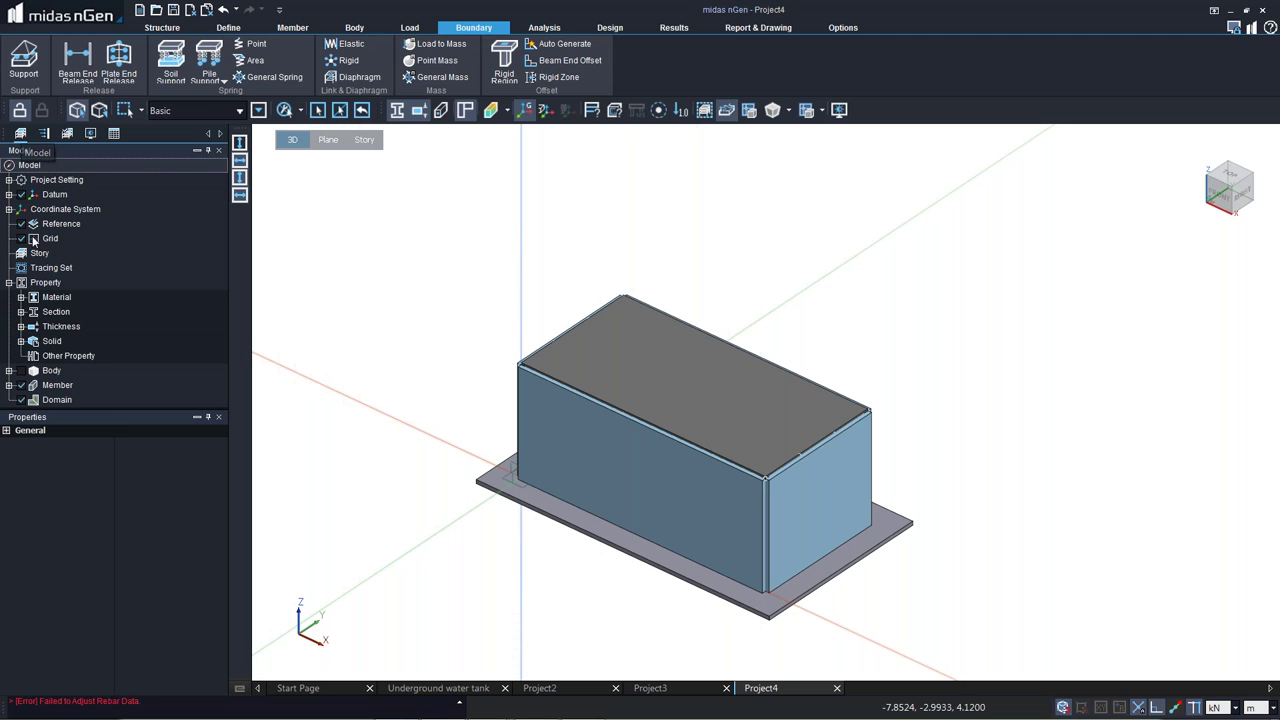
{"action": "left_click", "coordinate": [30, 330]}
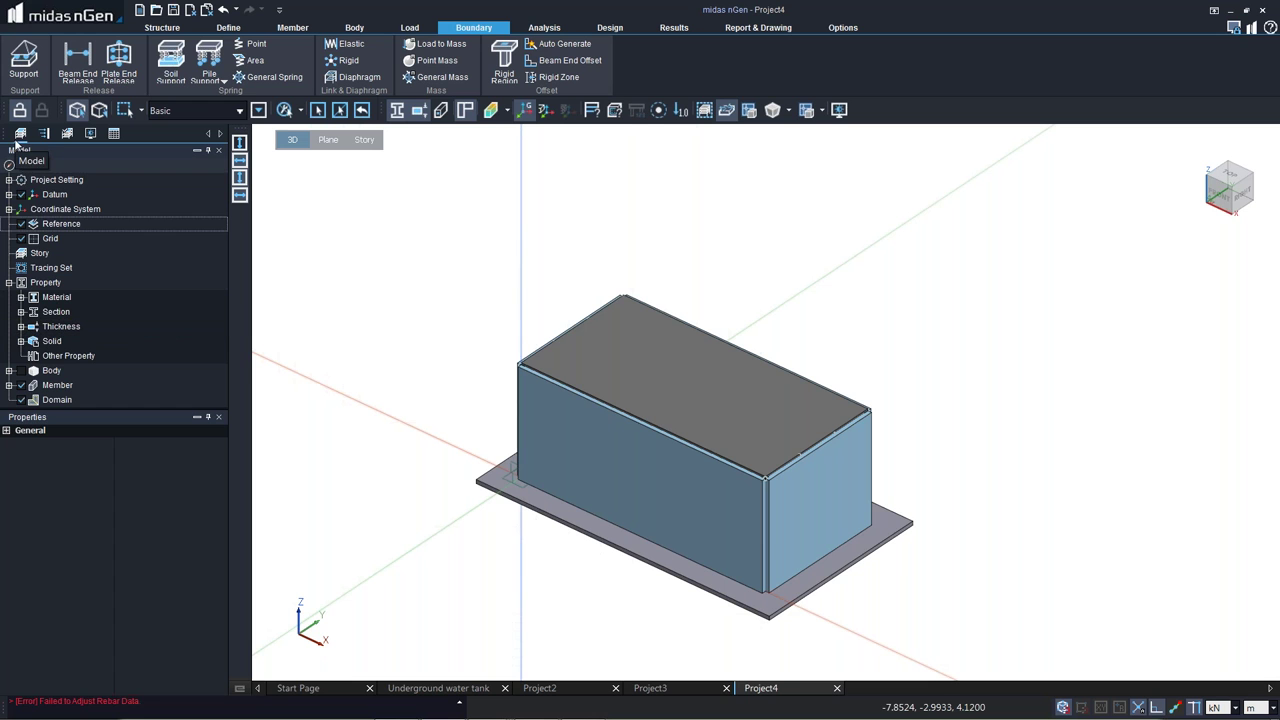
{"action": "left_click", "coordinate": [21, 326]}
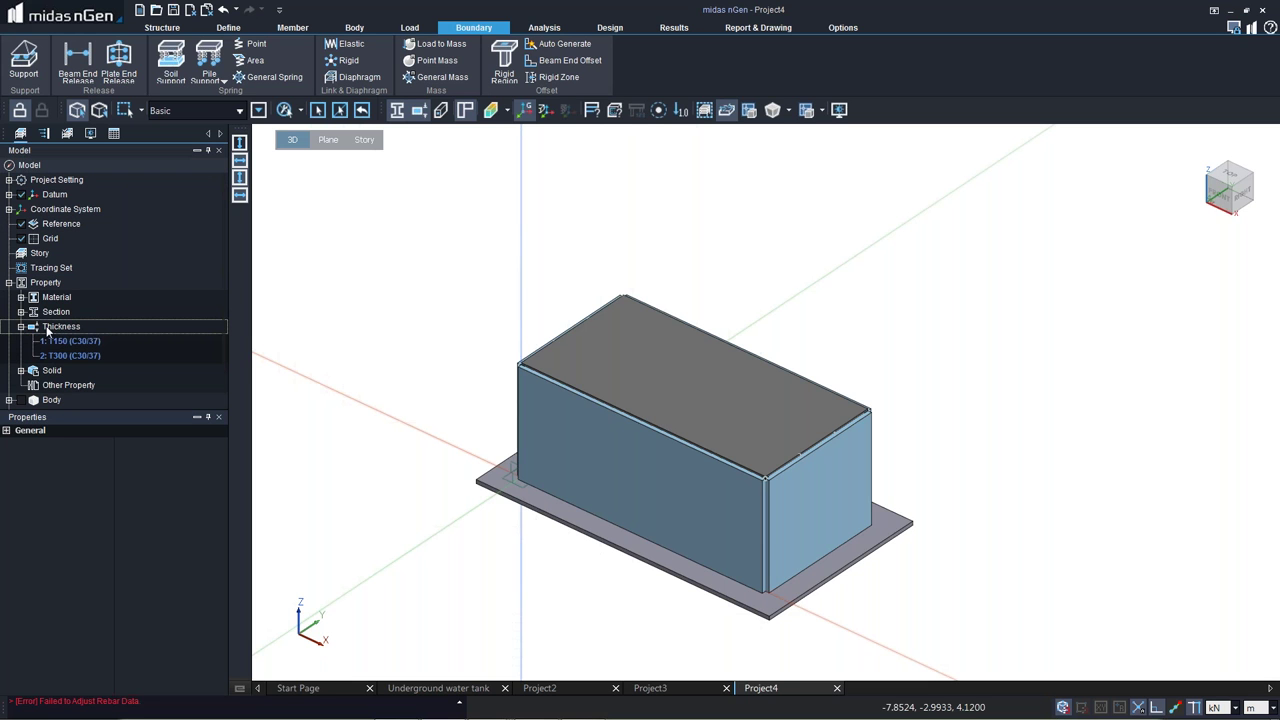
{"action": "right_click", "coordinate": [56, 330]}
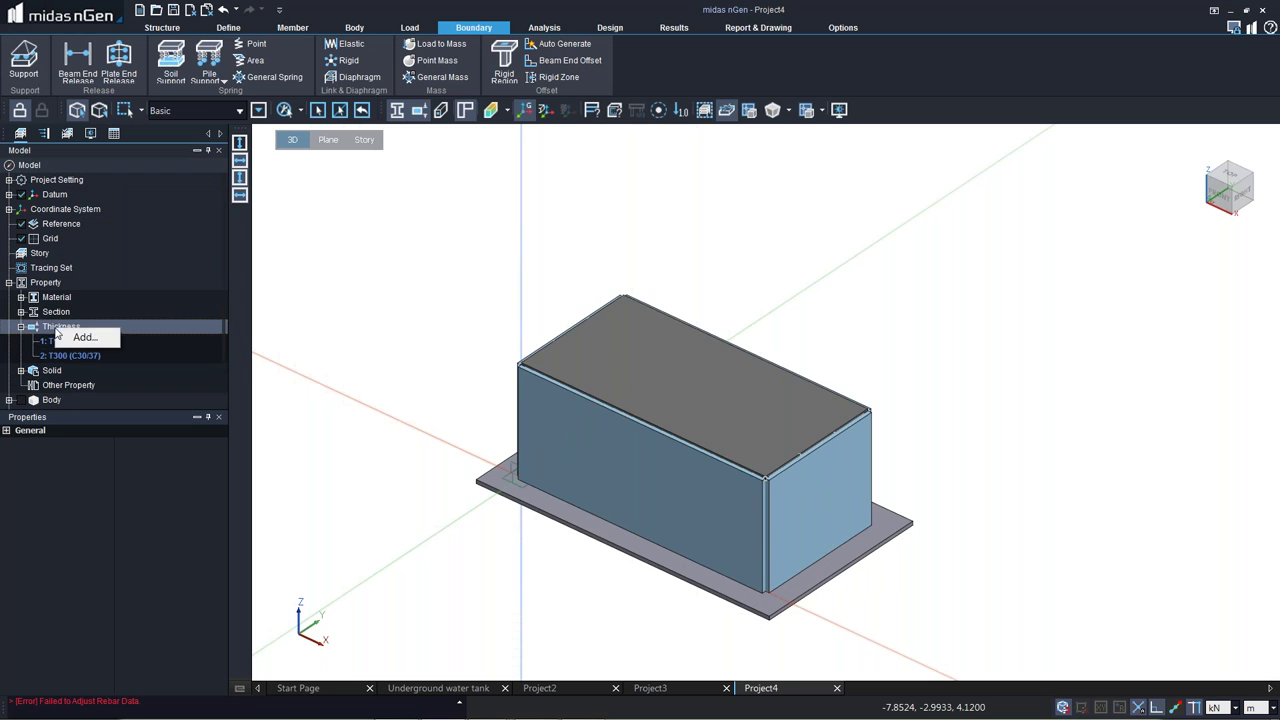
{"action": "left_click", "coordinate": [85, 337]}
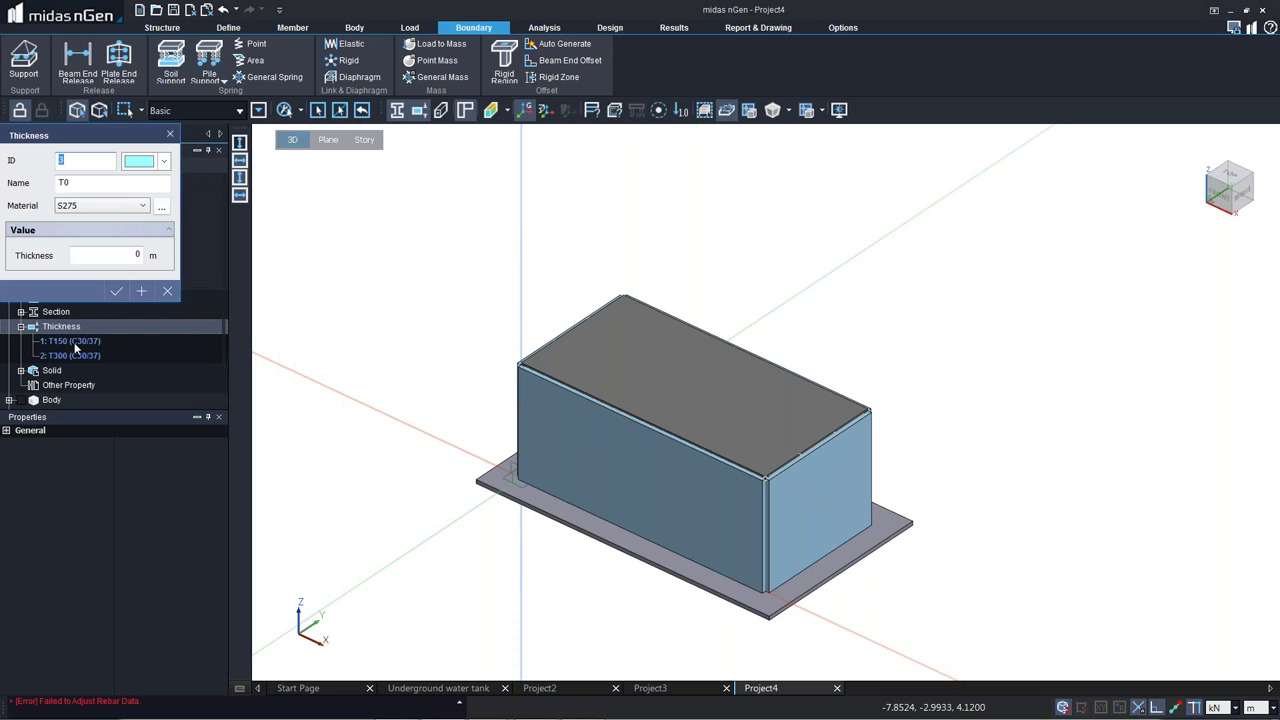
{"action": "left_click", "coordinate": [170, 134]}
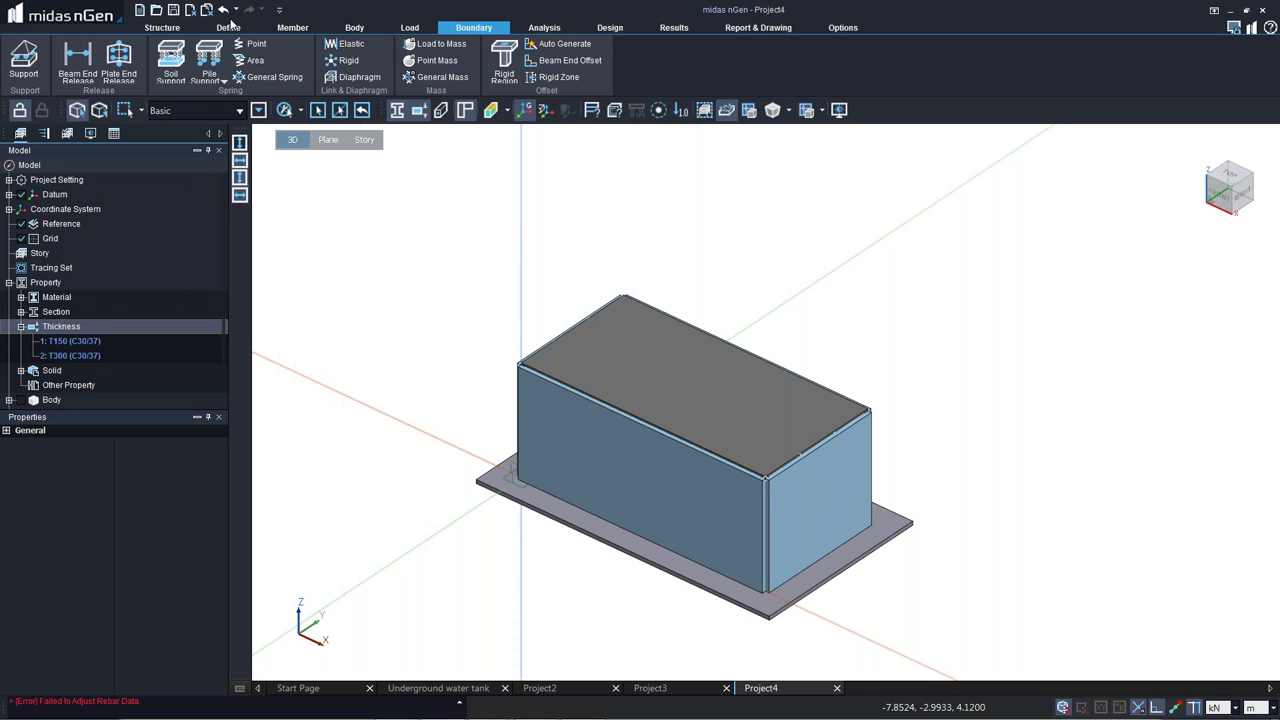
Add a 2D thickness property of 0.440 m with material C30/37.
{"action": "left_click", "coordinate": [232, 28]}
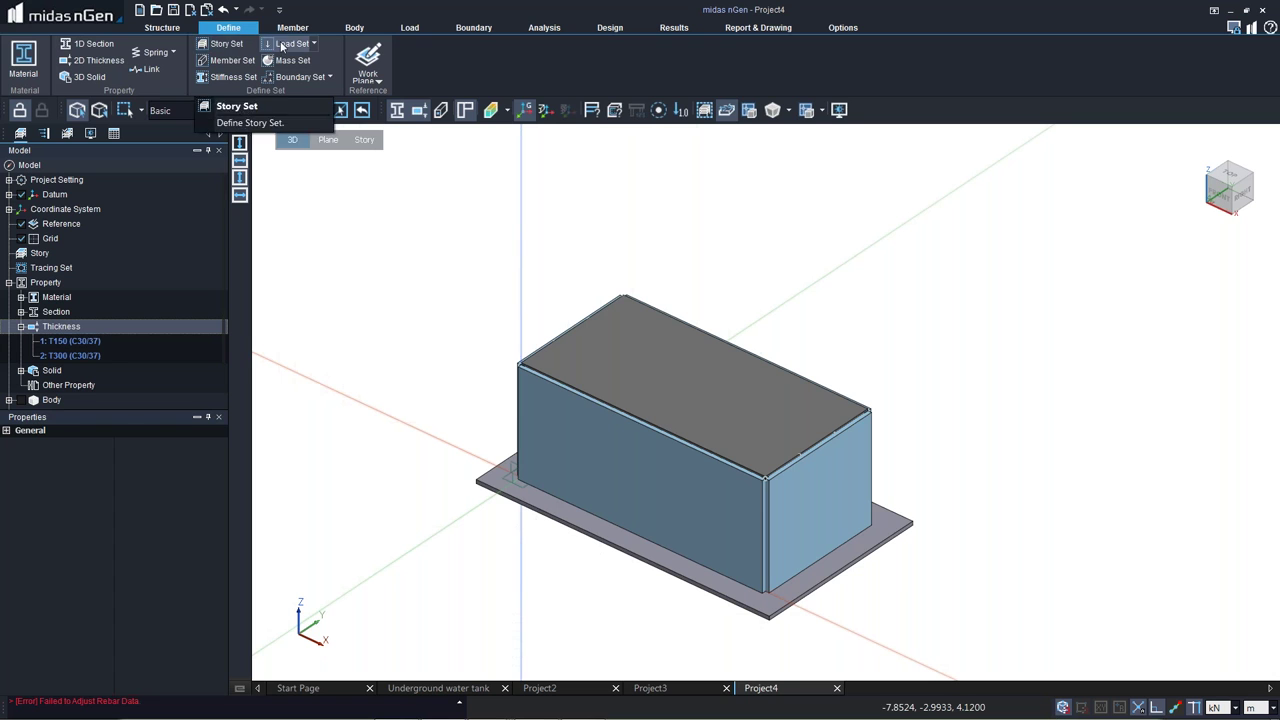
{"action": "left_click", "coordinate": [85, 56]}
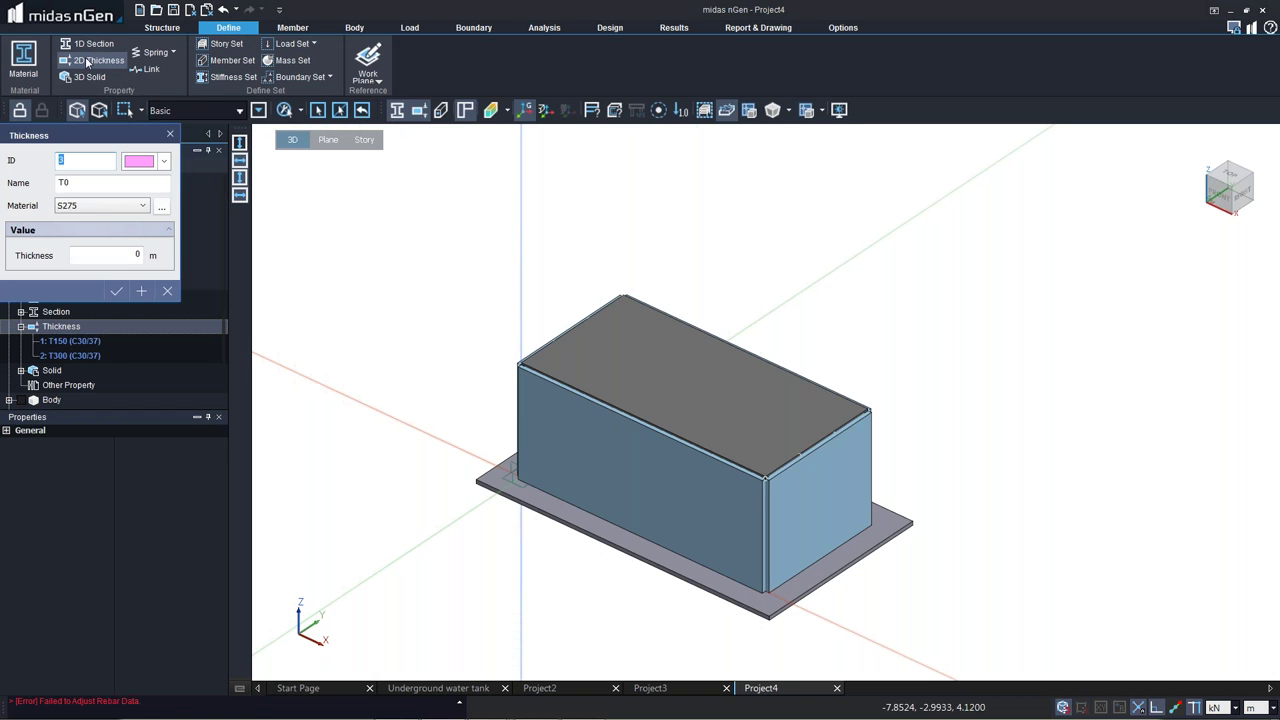
{"action": "left_click", "coordinate": [100, 205]}
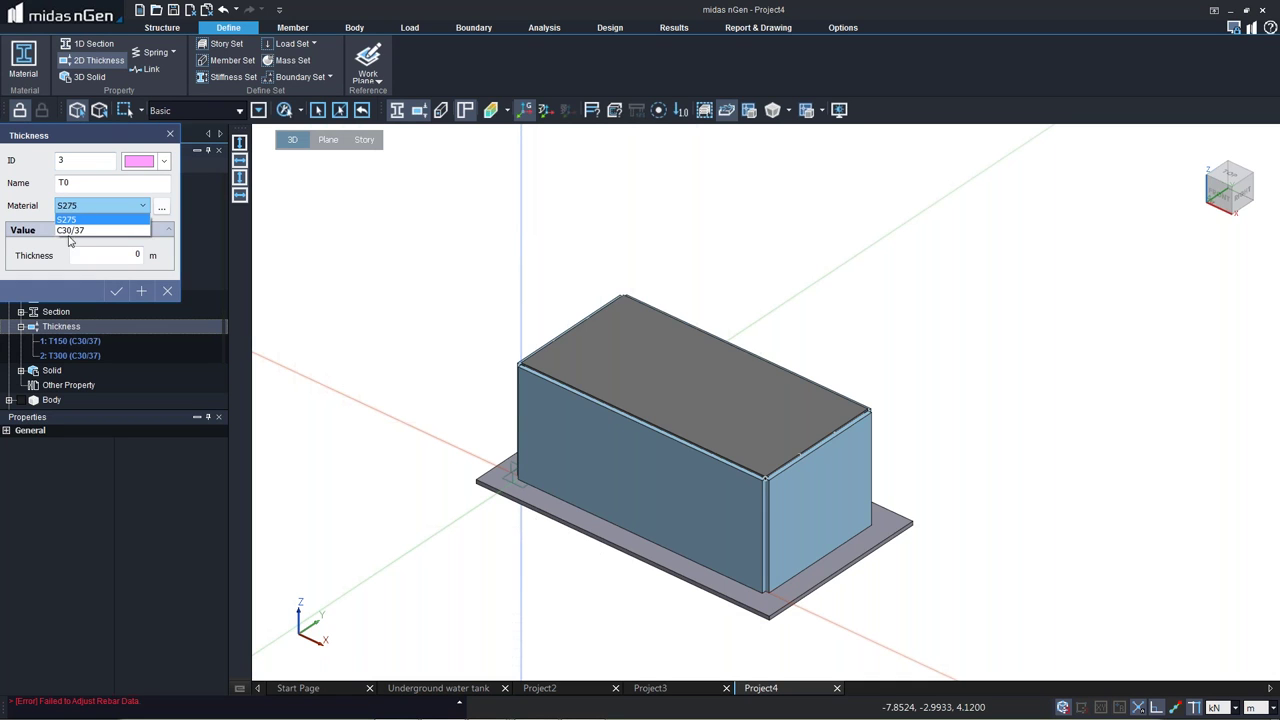
{"action": "left_click", "coordinate": [70, 231]}
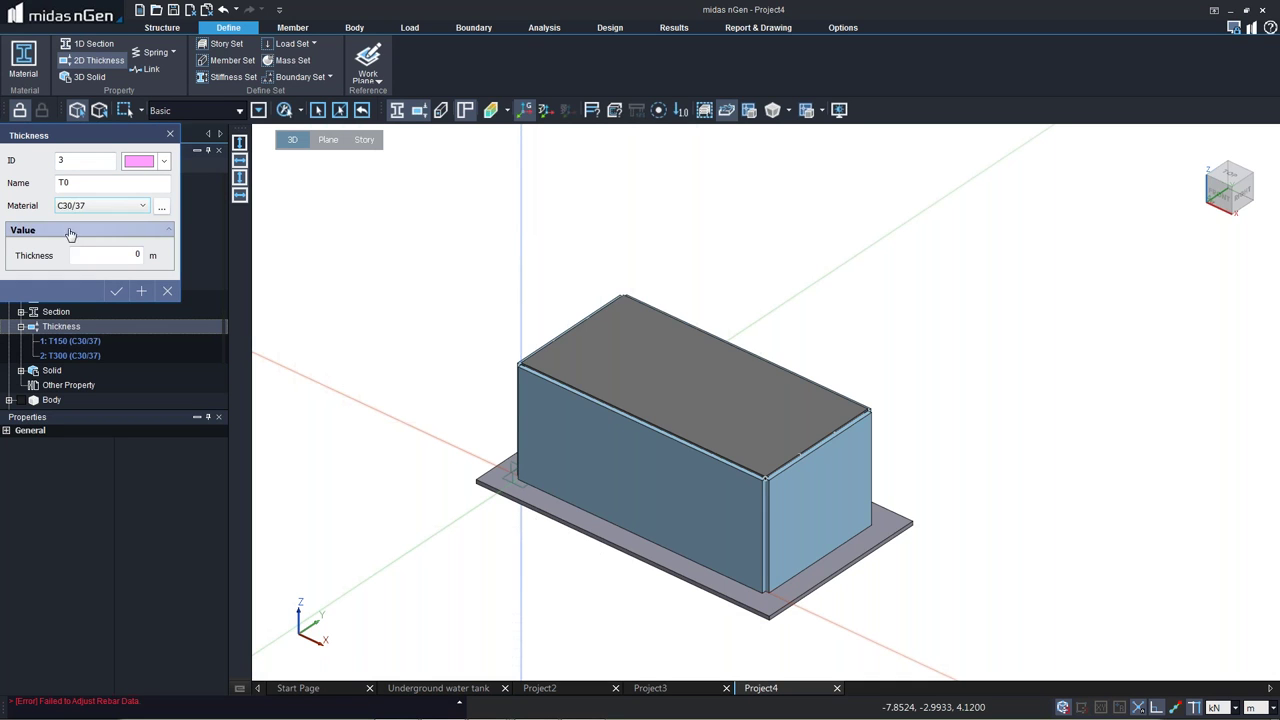
{"action": "double_click", "coordinate": [133, 254]}
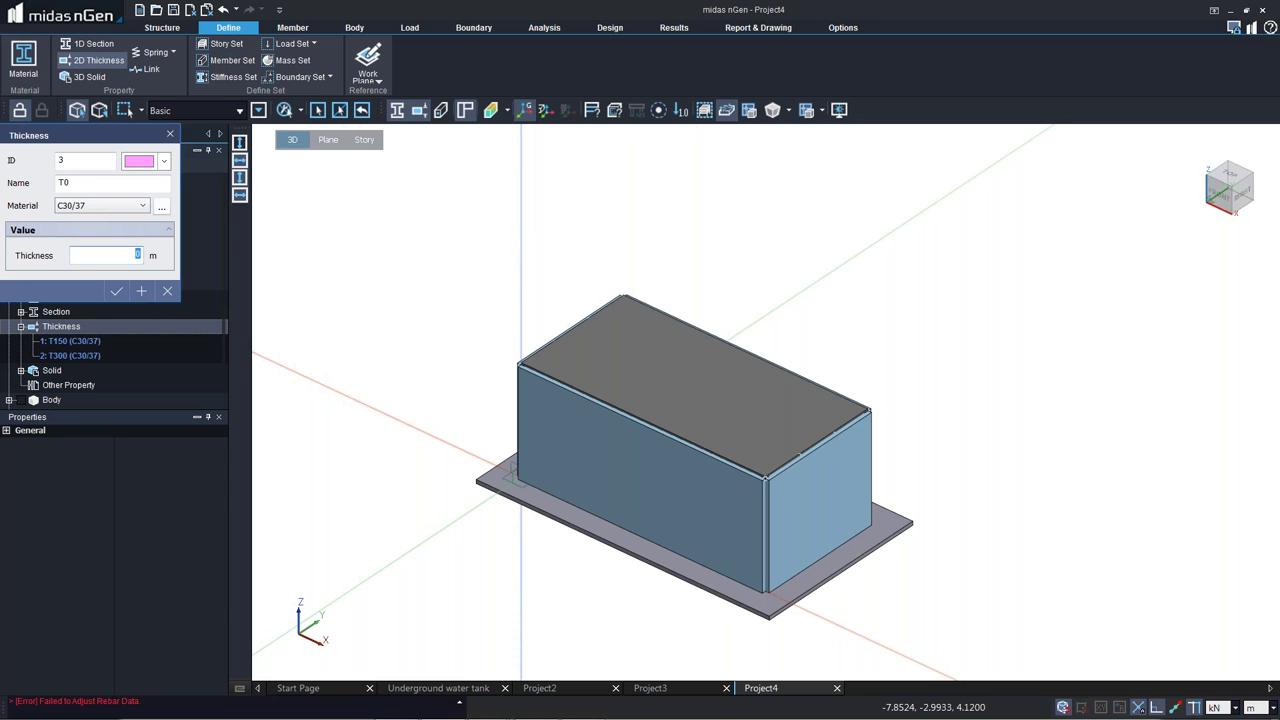
{"action": "type", "text": "0.440"}
{"action": "left_click", "coordinate": [141, 291]}
Add two more C30/37 thickness properties of 0.400 m and 0.200 m.
{"action": "left_click", "coordinate": [127, 258]}
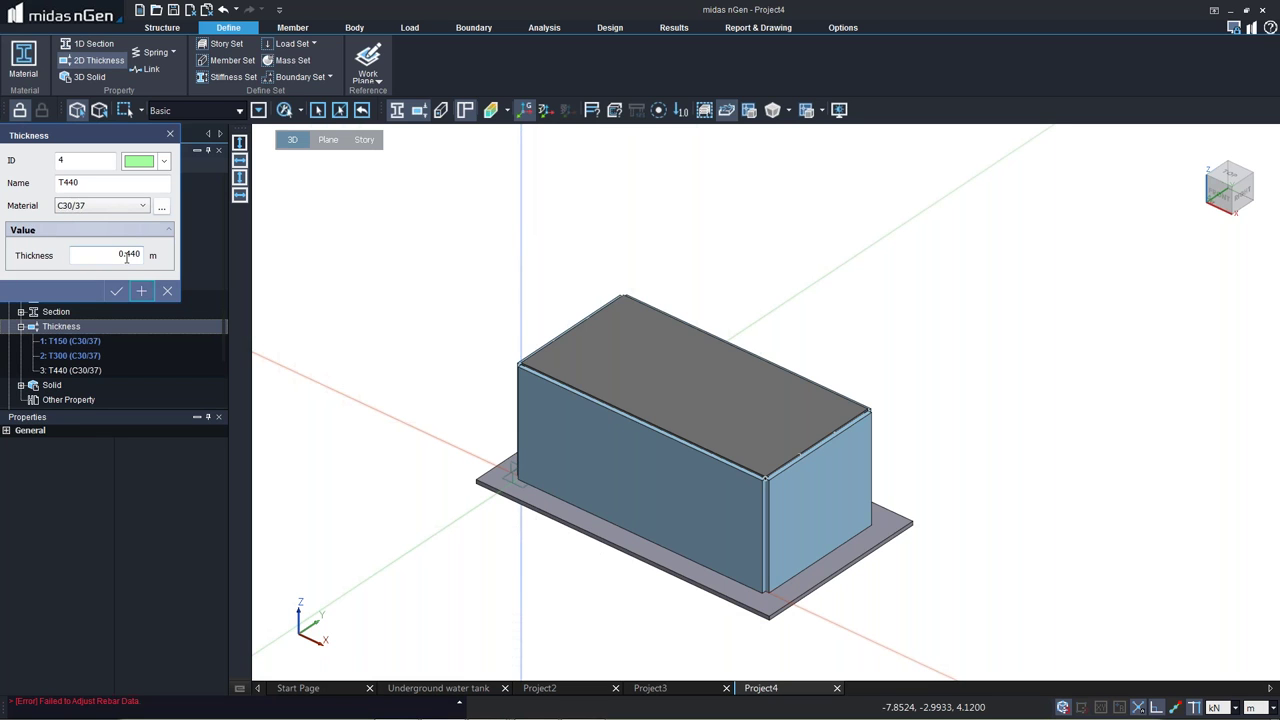
{"action": "double_click", "coordinate": [127, 258]}
{"action": "type", "text": "0.400"}
{"action": "left_click", "coordinate": [144, 293]}
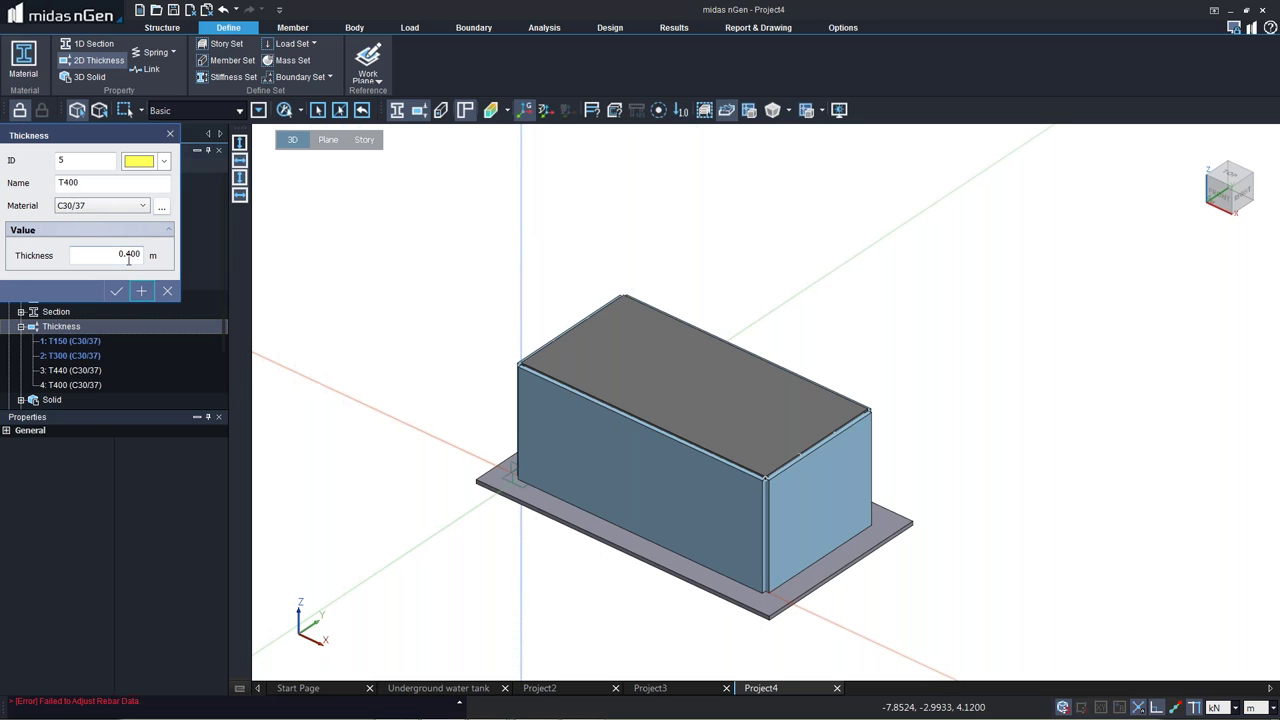
{"action": "left_click_drag", "start_coordinate": [126, 256], "coordinate": [143, 256]}
{"action": "type", "text": "200"}
{"action": "left_click", "coordinate": [115, 293]}
Assign the T200 (C30/37) thickness to the top slab.
{"action": "left_click", "coordinate": [75, 326]}
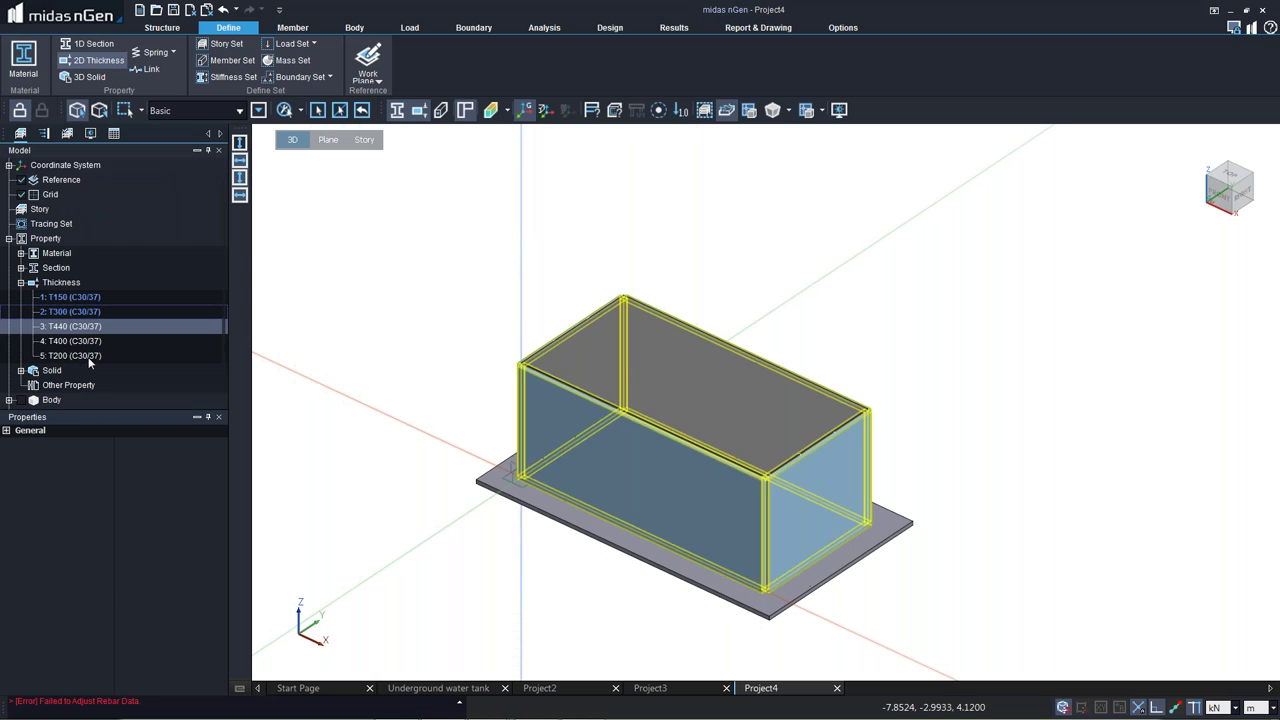
{"action": "scroll", "coordinate": [89, 363], "scroll_direction": "down", "scroll_amount": 1}
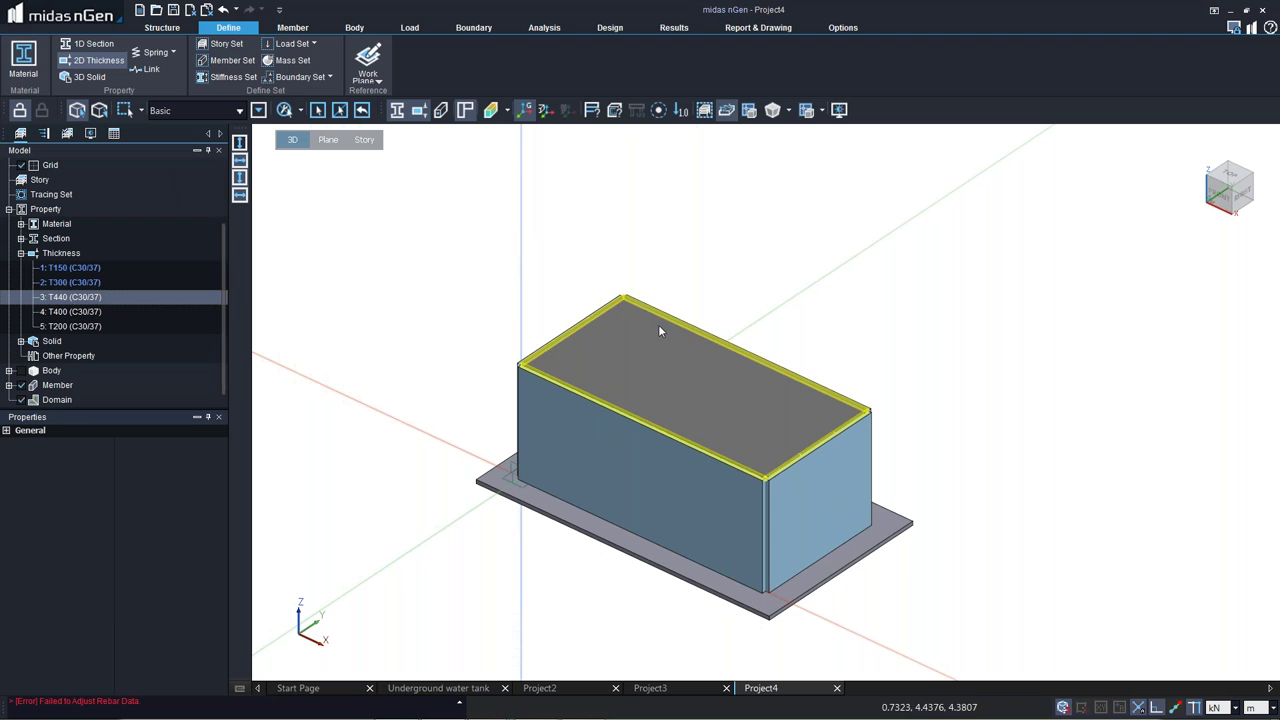
{"action": "left_click", "coordinate": [659, 357]}
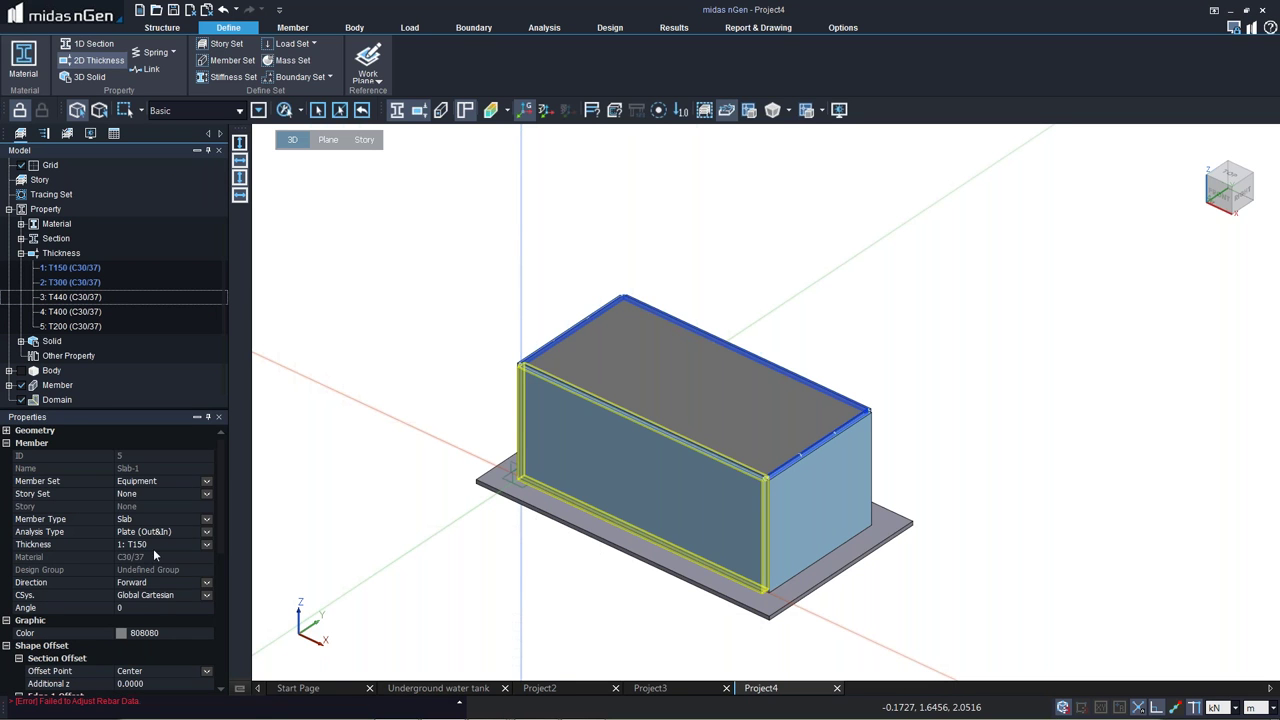
{"action": "left_click", "coordinate": [371, 494]}
{"action": "left_click", "coordinate": [629, 346]}
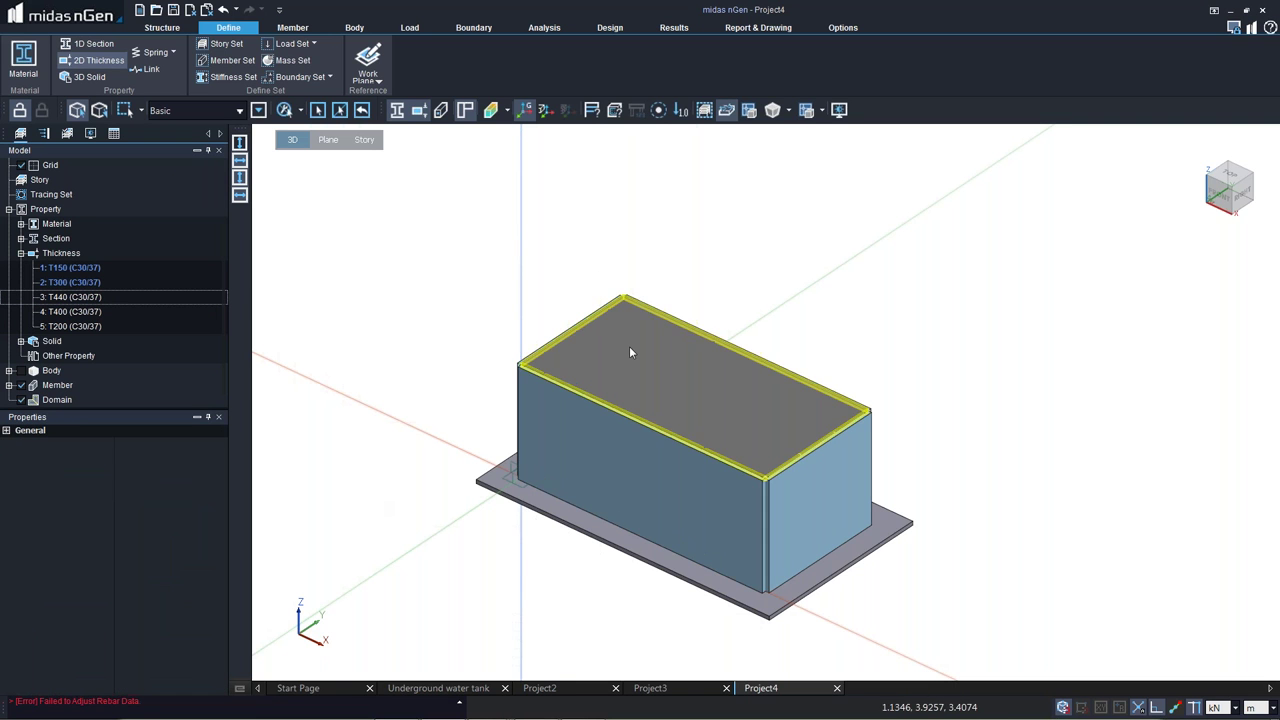
{"action": "left_click", "coordinate": [70, 326]}
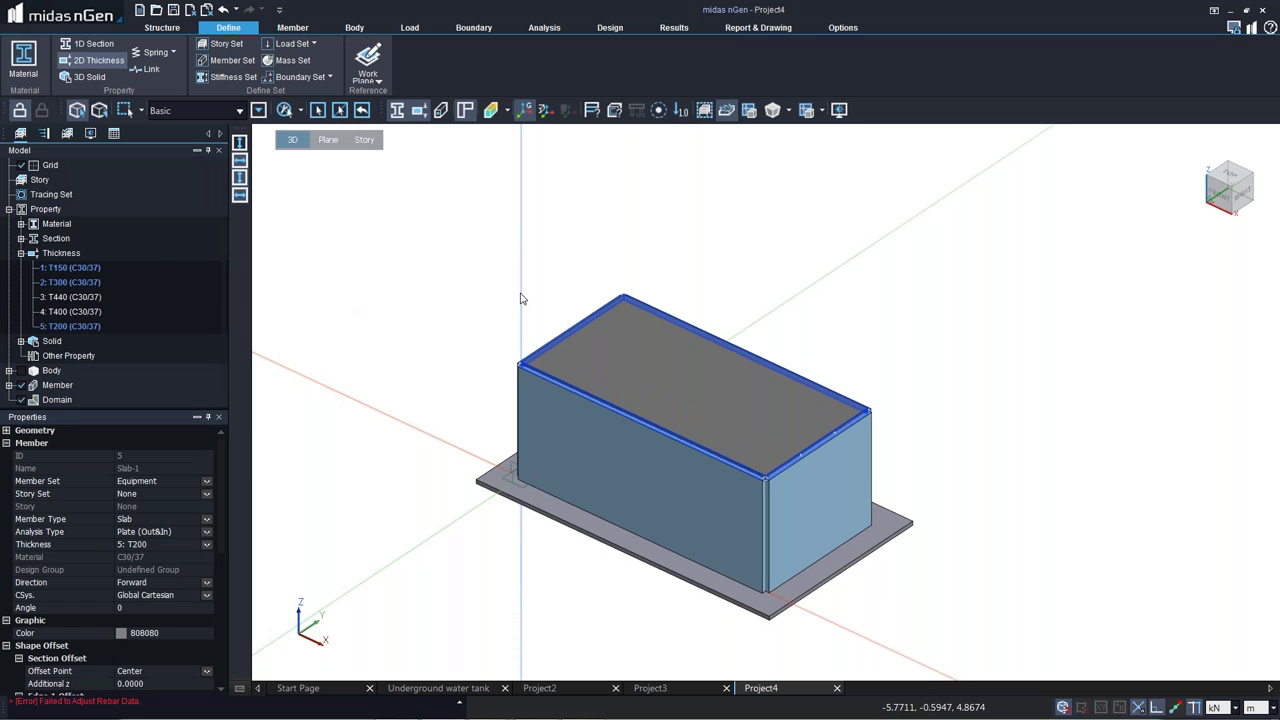
{"action": "left_click", "coordinate": [630, 372]}
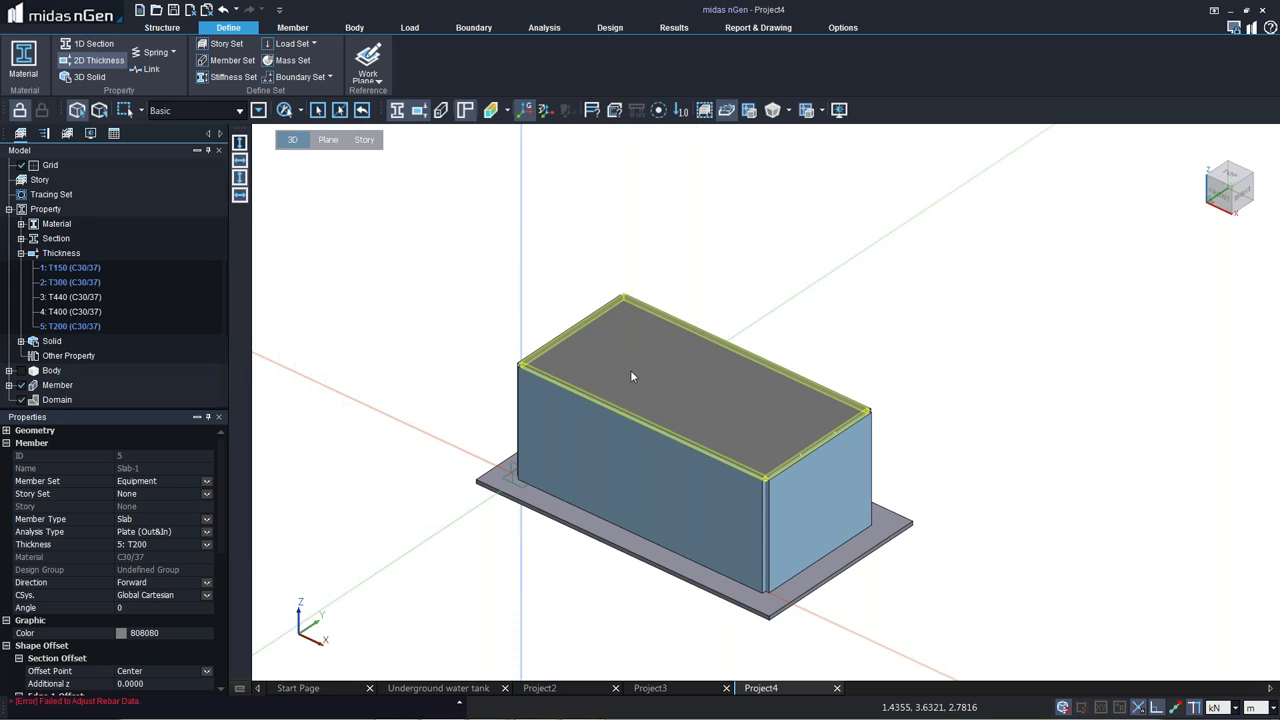
Assign the T400 (C30/37) thickness to all four walls.
{"action": "right_click", "coordinate": [480, 356]}
{"action": "left_click", "coordinate": [478, 366]}
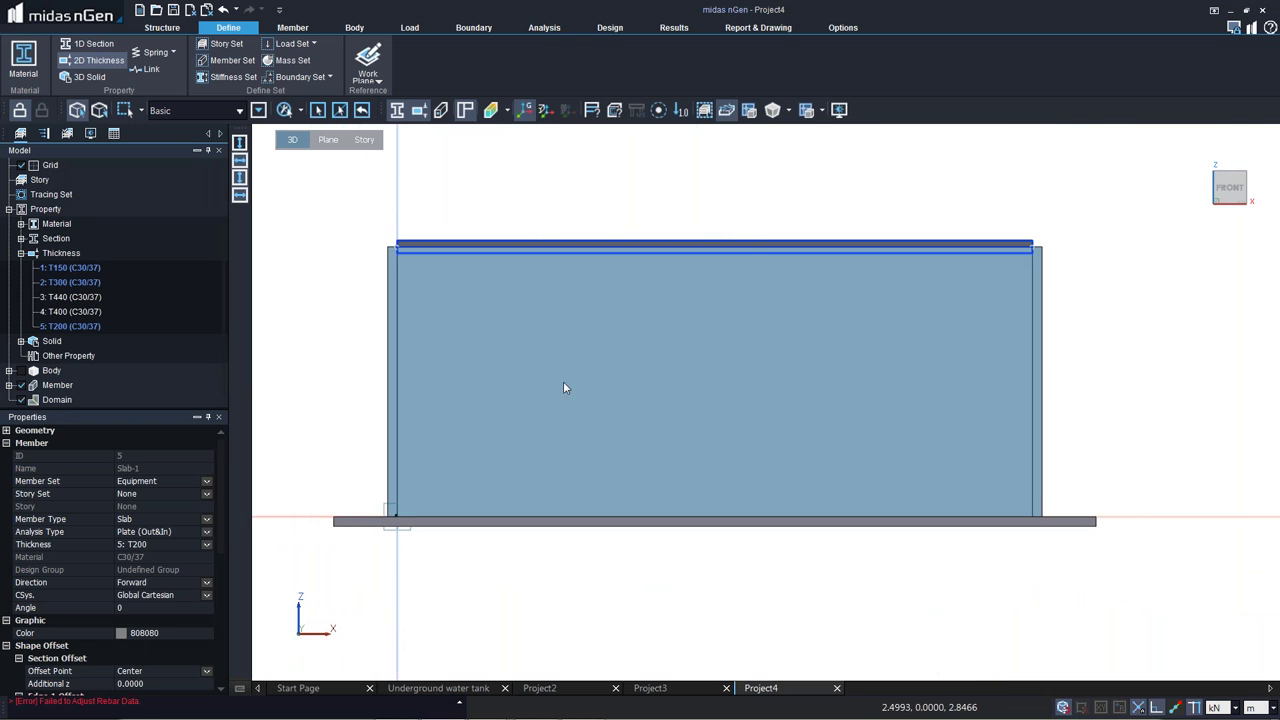
{"action": "scroll", "coordinate": [563, 388], "scroll_direction": "down", "scroll_amount": 1}
{"action": "left_click", "coordinate": [1103, 394]}
{"action": "left_click_drag", "start_coordinate": [1097, 405], "coordinate": [323, 361]}
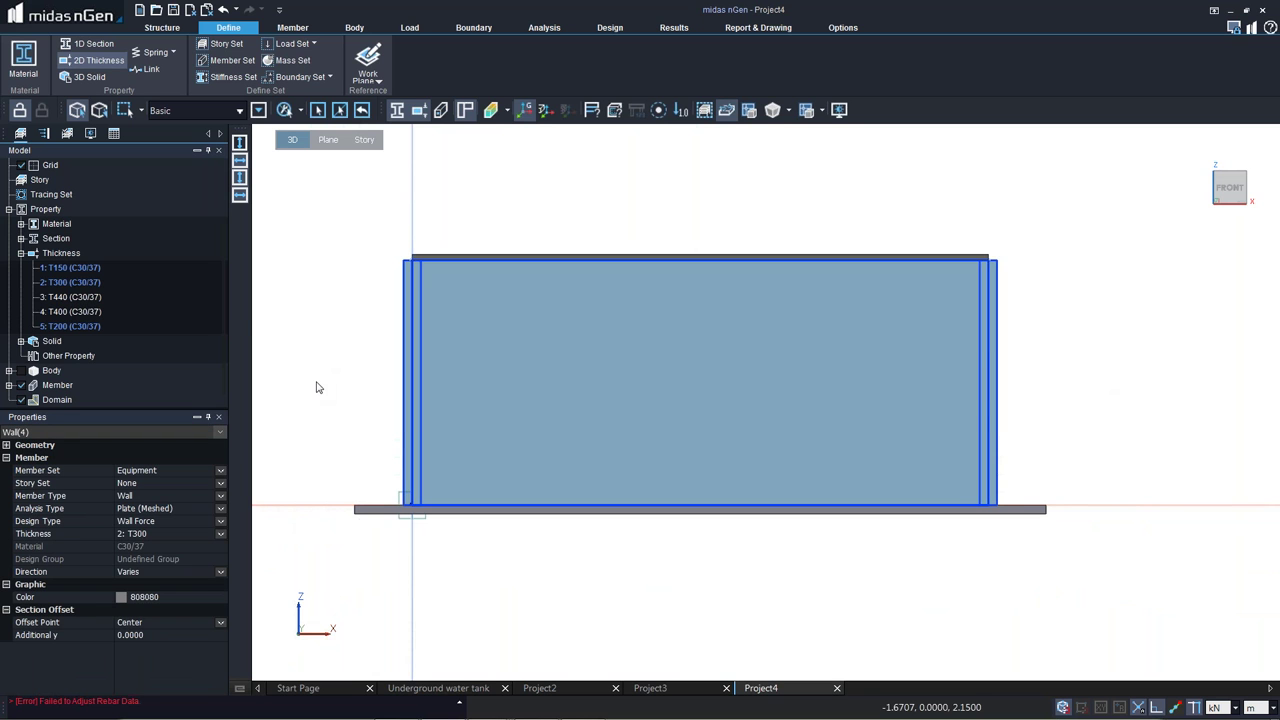
{"action": "left_click_drag", "start_coordinate": [66, 311], "coordinate": [403, 443]}
Assign the T440 (C30/37) thickness to the mat footing beneath the walls.
{"action": "left_click_drag", "start_coordinate": [318, 499], "coordinate": [1138, 596]}
{"action": "key", "text": "Escape"}
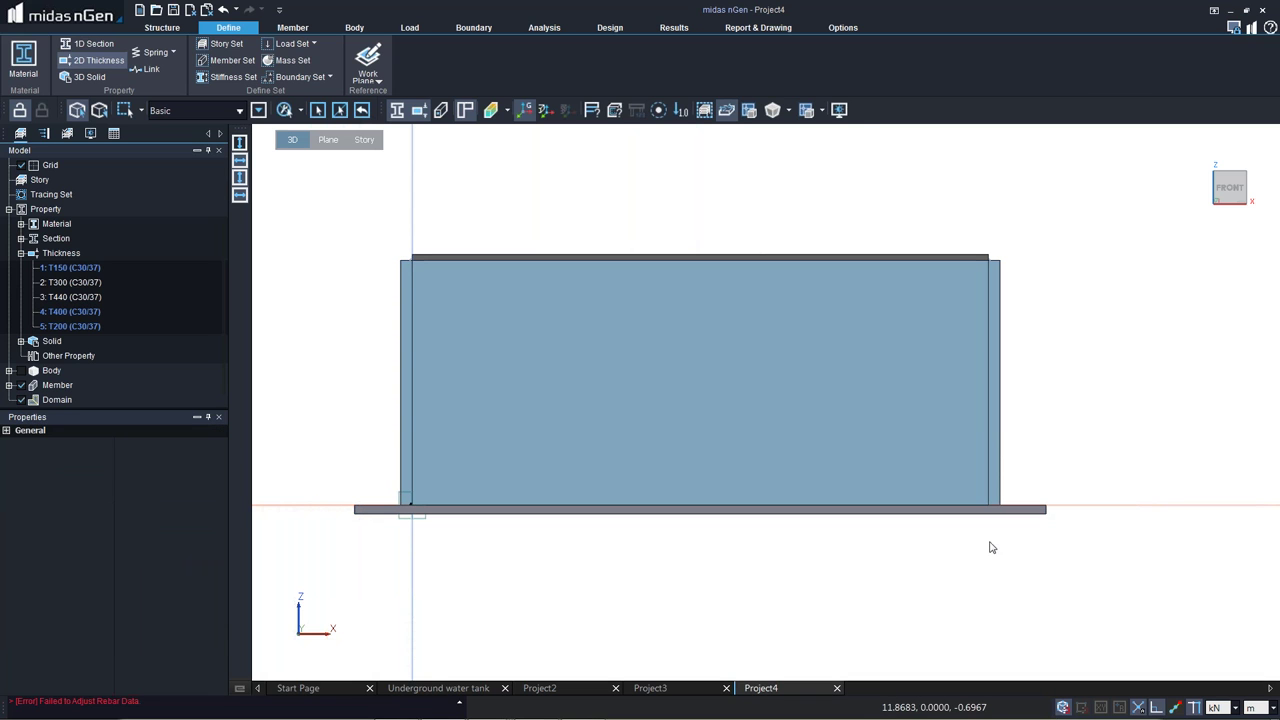
{"action": "left_click_drag", "start_coordinate": [332, 489], "coordinate": [1138, 559]}
{"action": "left_click_drag", "start_coordinate": [70, 297], "coordinate": [398, 490]}
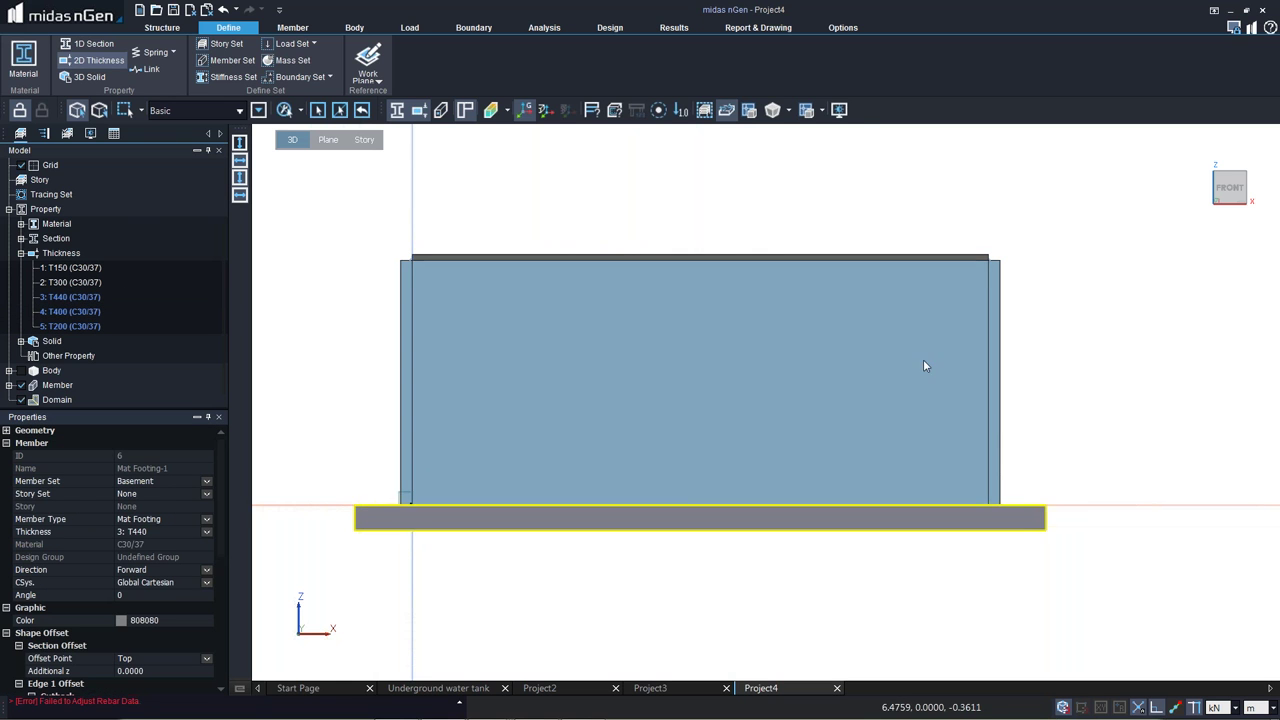
{"action": "middle_click_drag", "start_coordinate": [1057, 457], "coordinate": [1007, 474]}
{"action": "scroll", "coordinate": [926, 371], "scroll_direction": "up", "scroll_amount": 3}
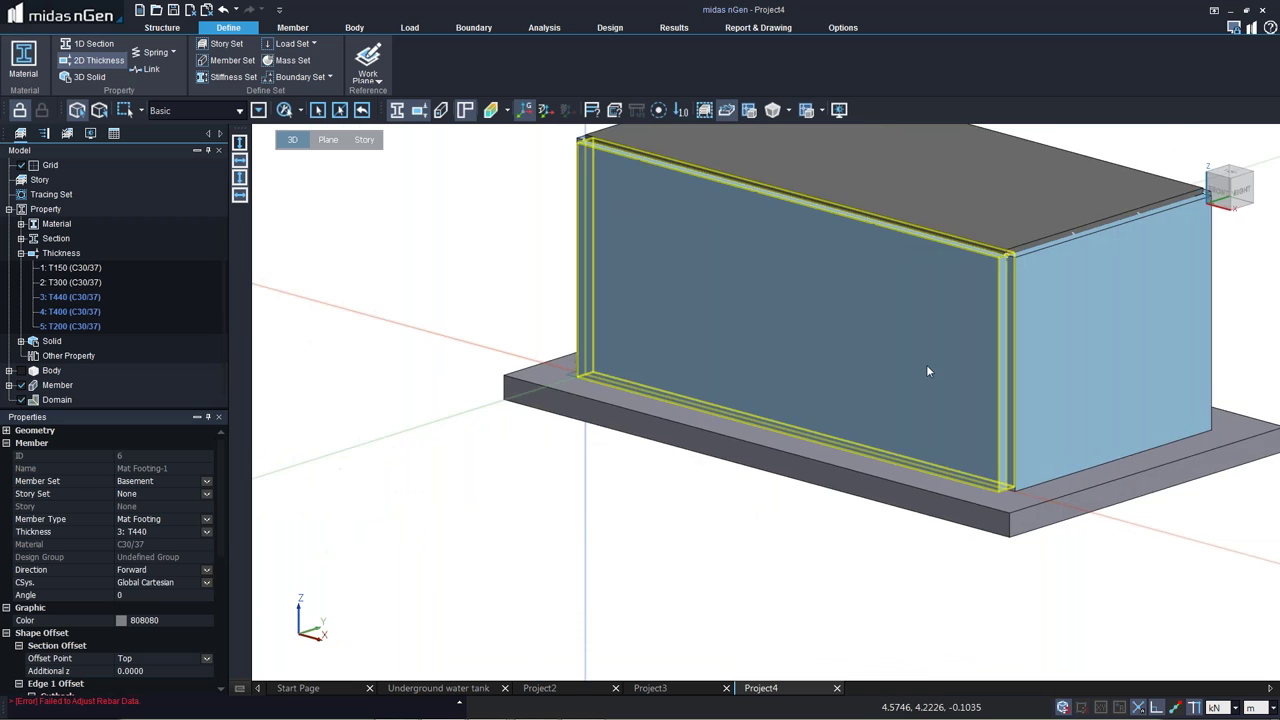
{"action": "scroll", "coordinate": [927, 371], "scroll_direction": "down", "scroll_amount": 5}
{"action": "scroll", "coordinate": [709, 424], "scroll_direction": "down", "scroll_amount": 2}
{"action": "scroll", "coordinate": [711, 421], "scroll_direction": "up", "scroll_amount": 1}
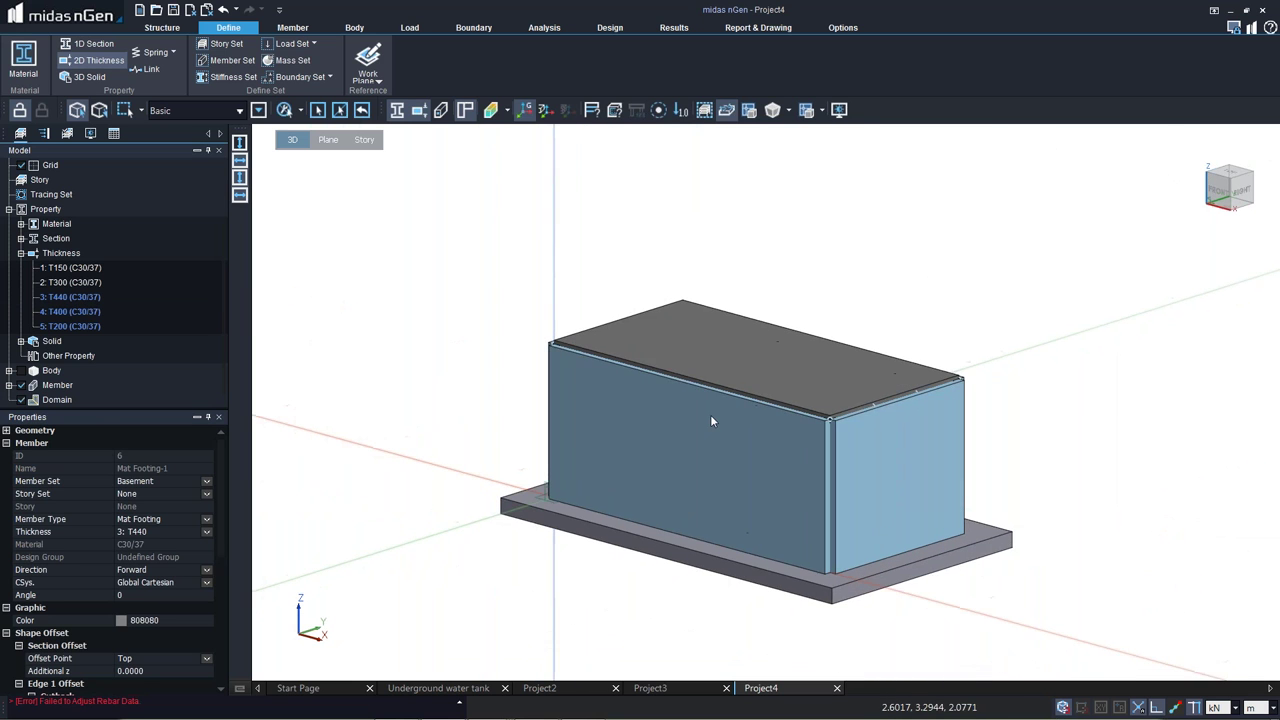
{"action": "scroll", "coordinate": [711, 421], "scroll_direction": "up", "scroll_amount": 1}
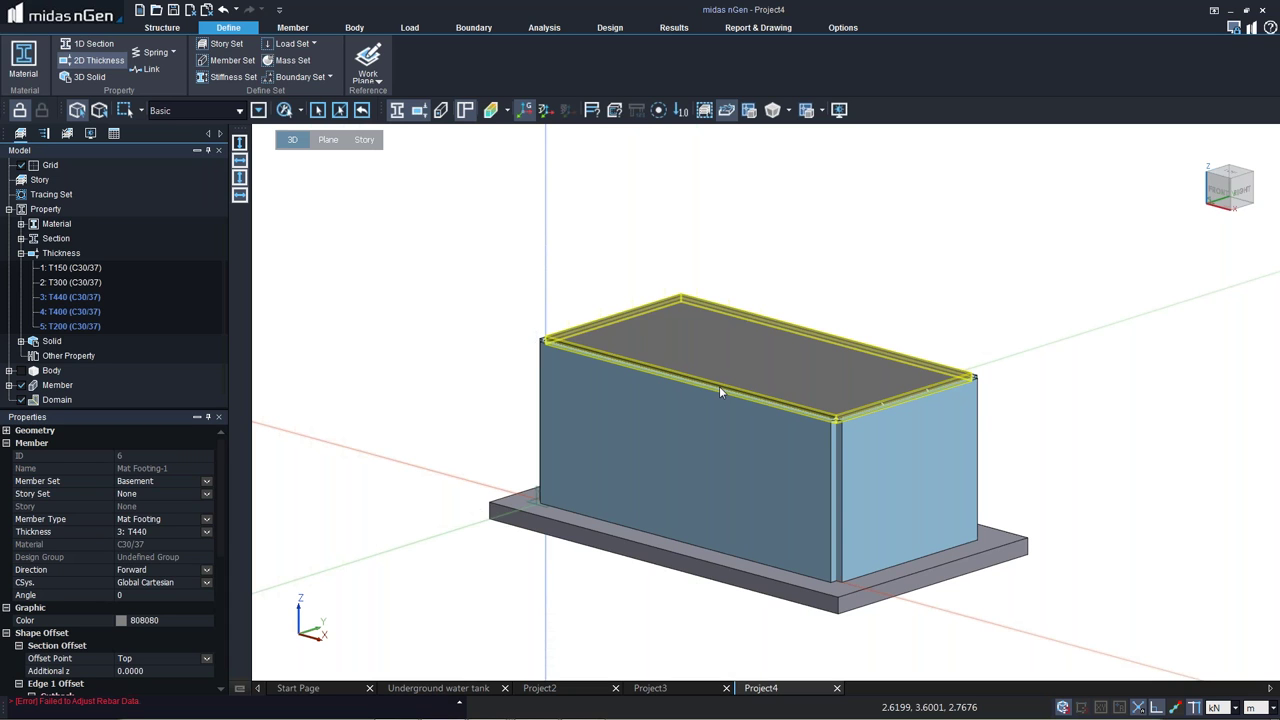
Start a self-weight load and add a static load set named DL with load type Dead Load (D).
{"action": "left_click", "coordinate": [415, 28]}
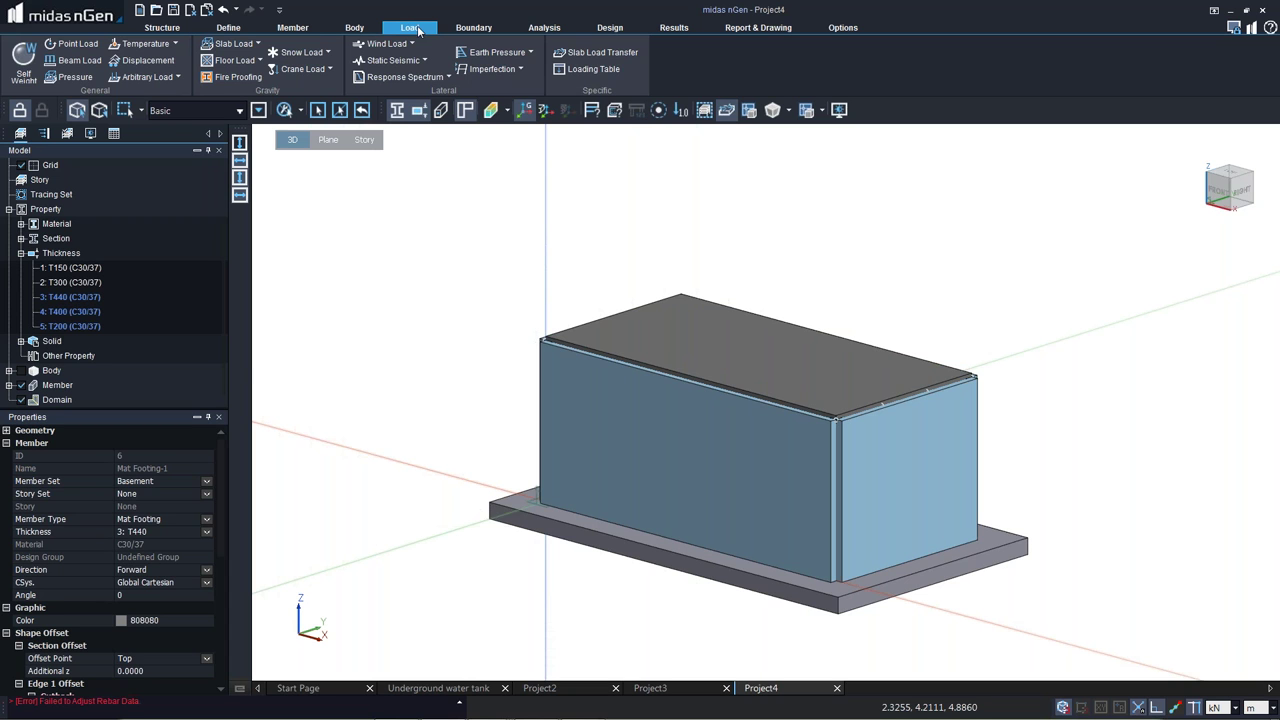
{"action": "left_click", "coordinate": [25, 61]}
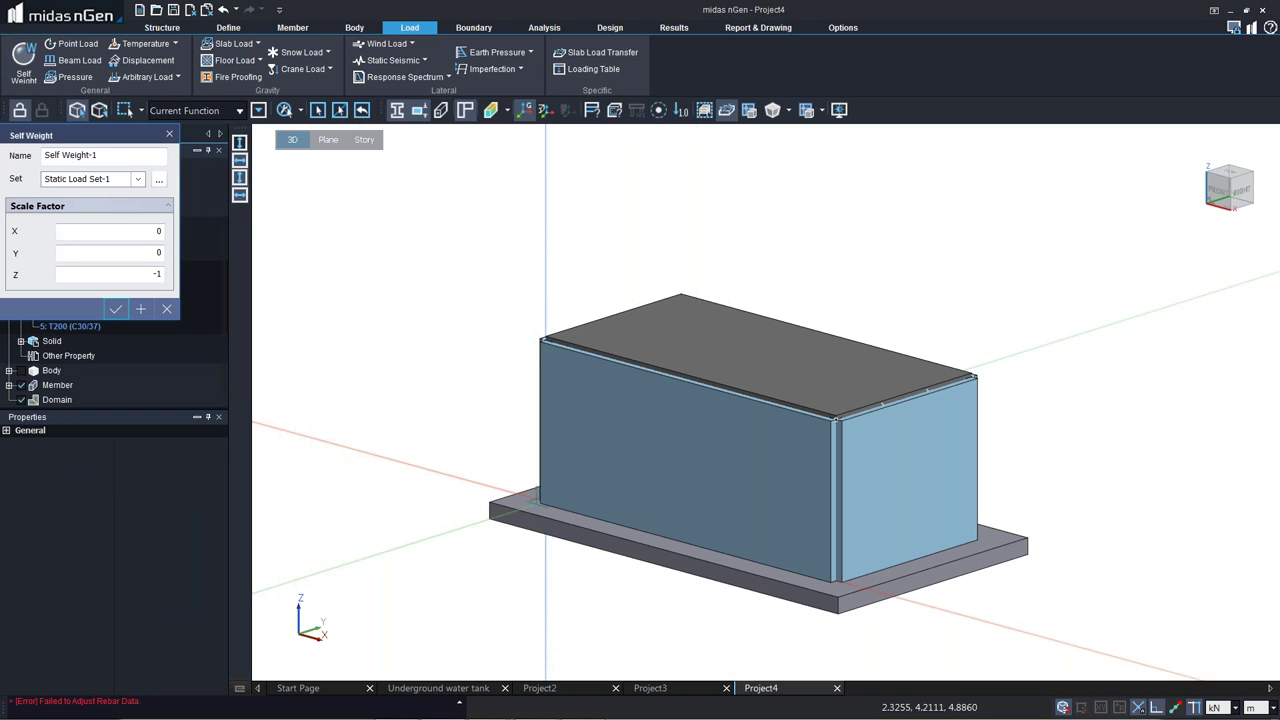
{"action": "left_click", "coordinate": [159, 179]}
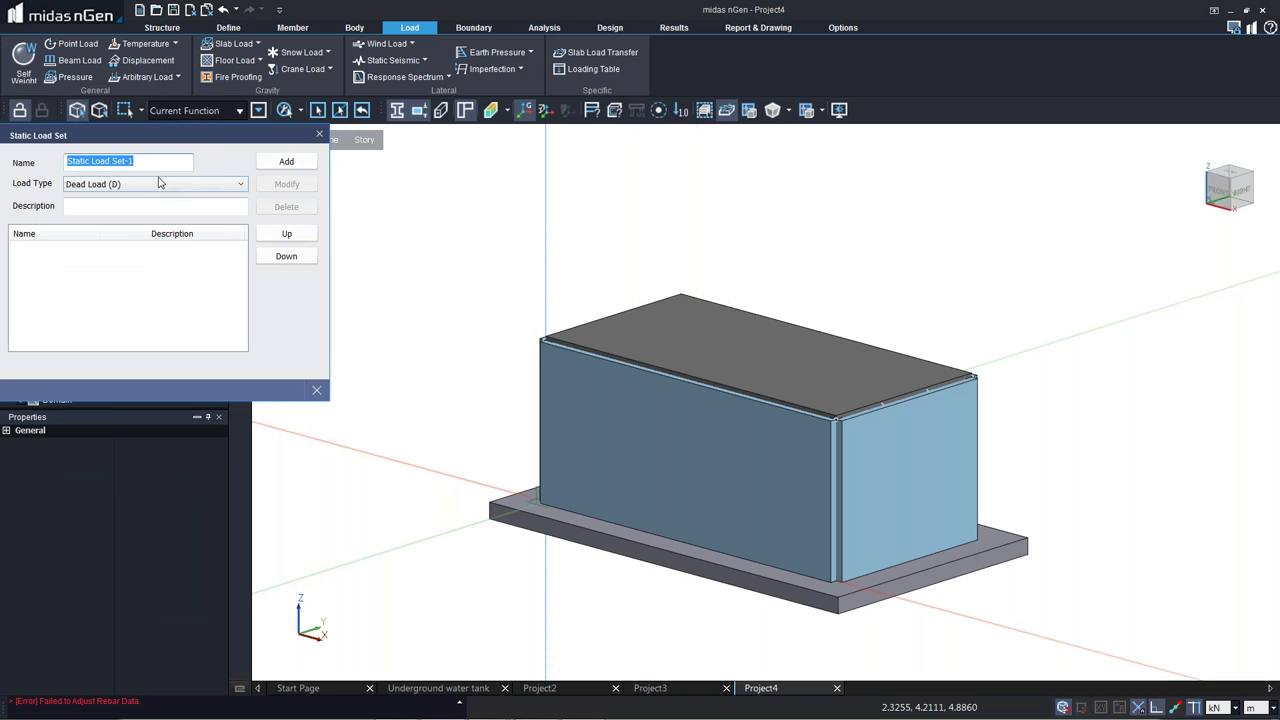
{"action": "type", "text": "DL"}
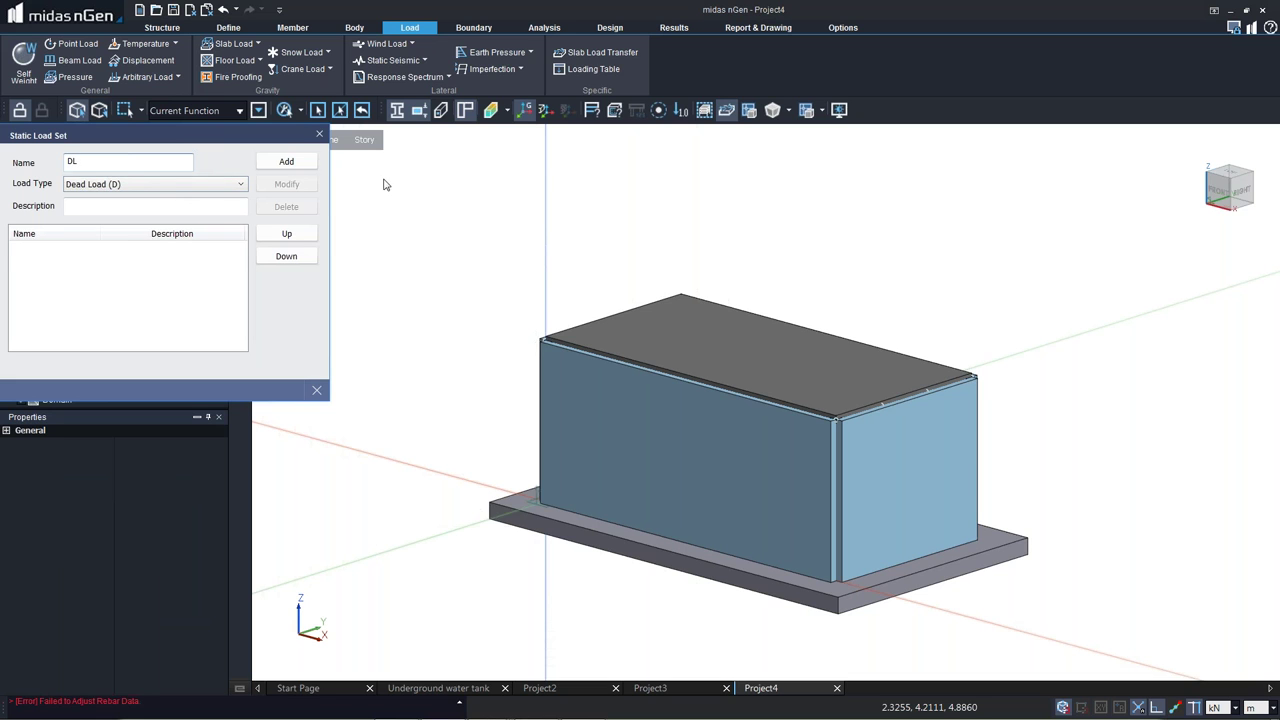
{"action": "left_click", "coordinate": [286, 161]}
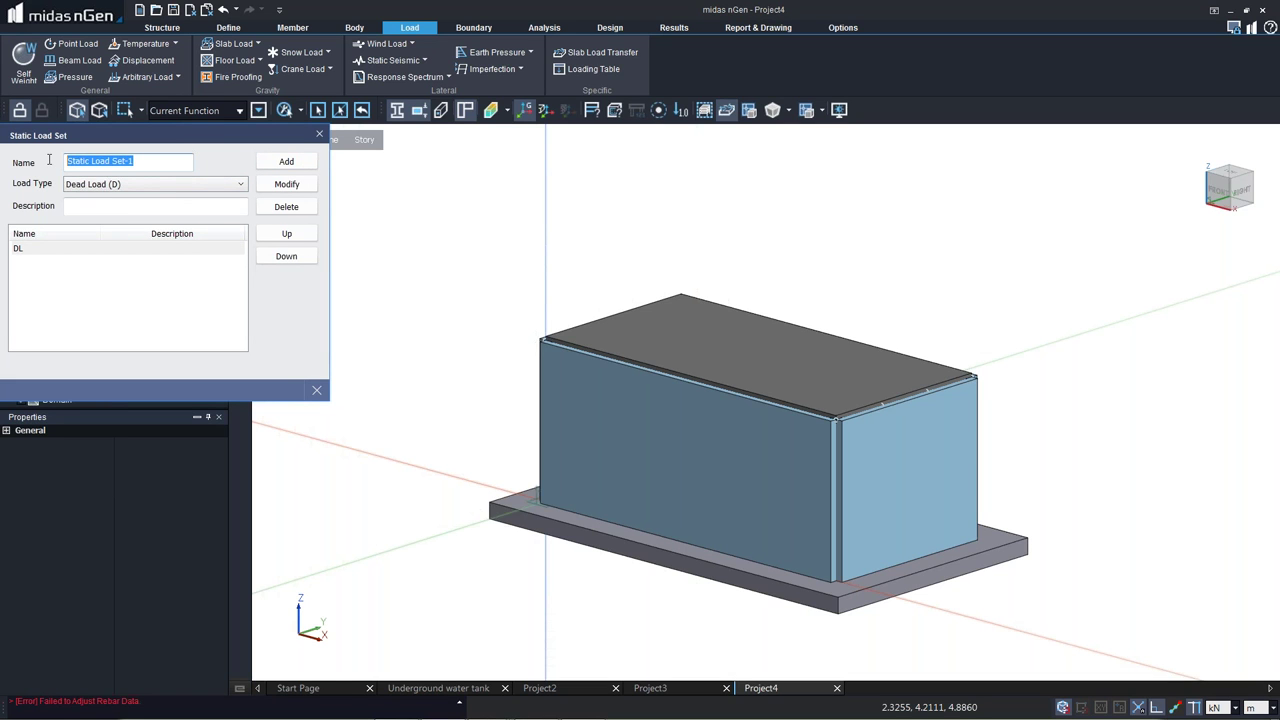
Add a load set LL of type Live Load (L), and create the self-weight load in set DL with Z factor -1.
{"action": "type", "text": "LL"}
{"action": "left_click", "coordinate": [185, 184]}
{"action": "left_click", "coordinate": [187, 209]}
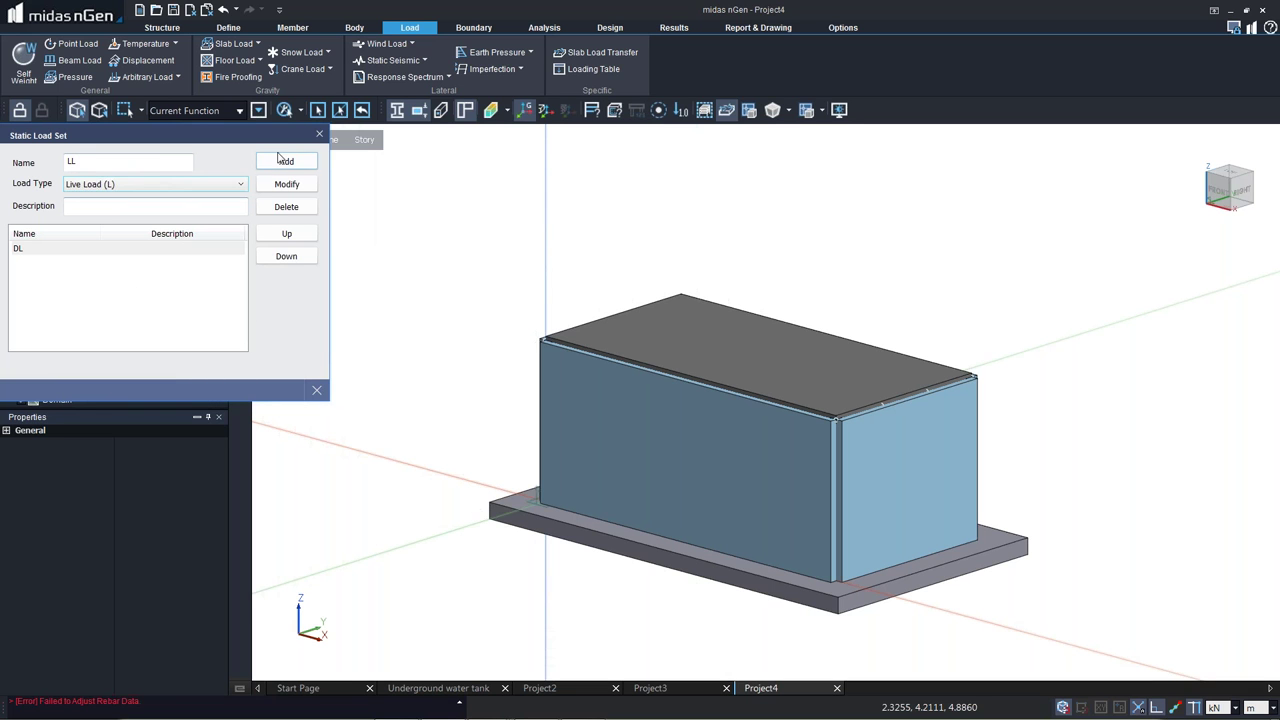
{"action": "left_click", "coordinate": [286, 161]}
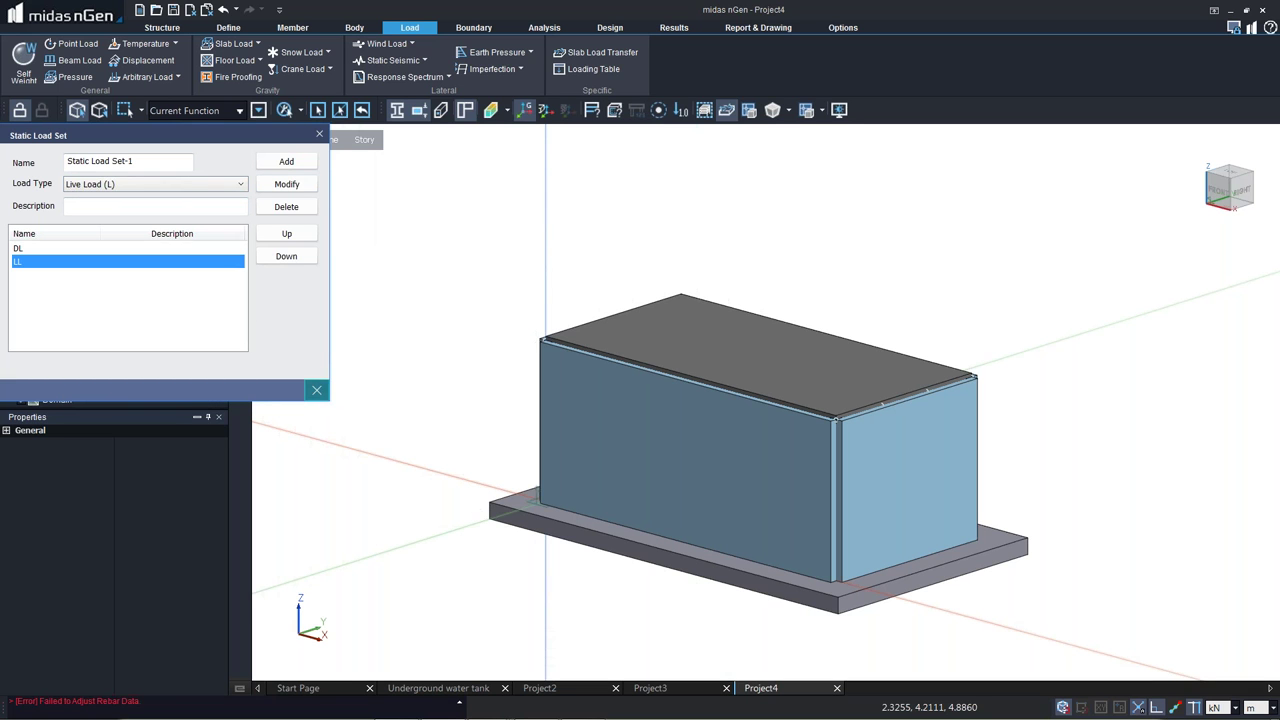
{"action": "left_click", "coordinate": [316, 390]}
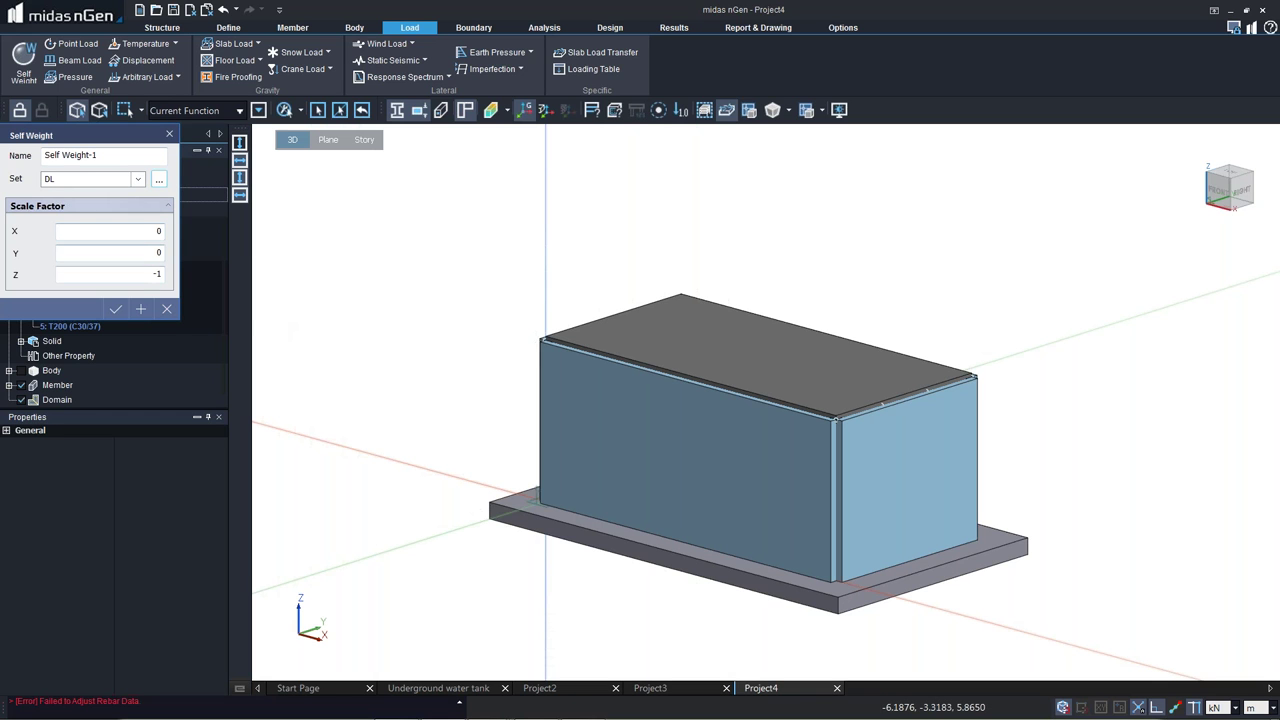
{"action": "left_click", "coordinate": [116, 311]}
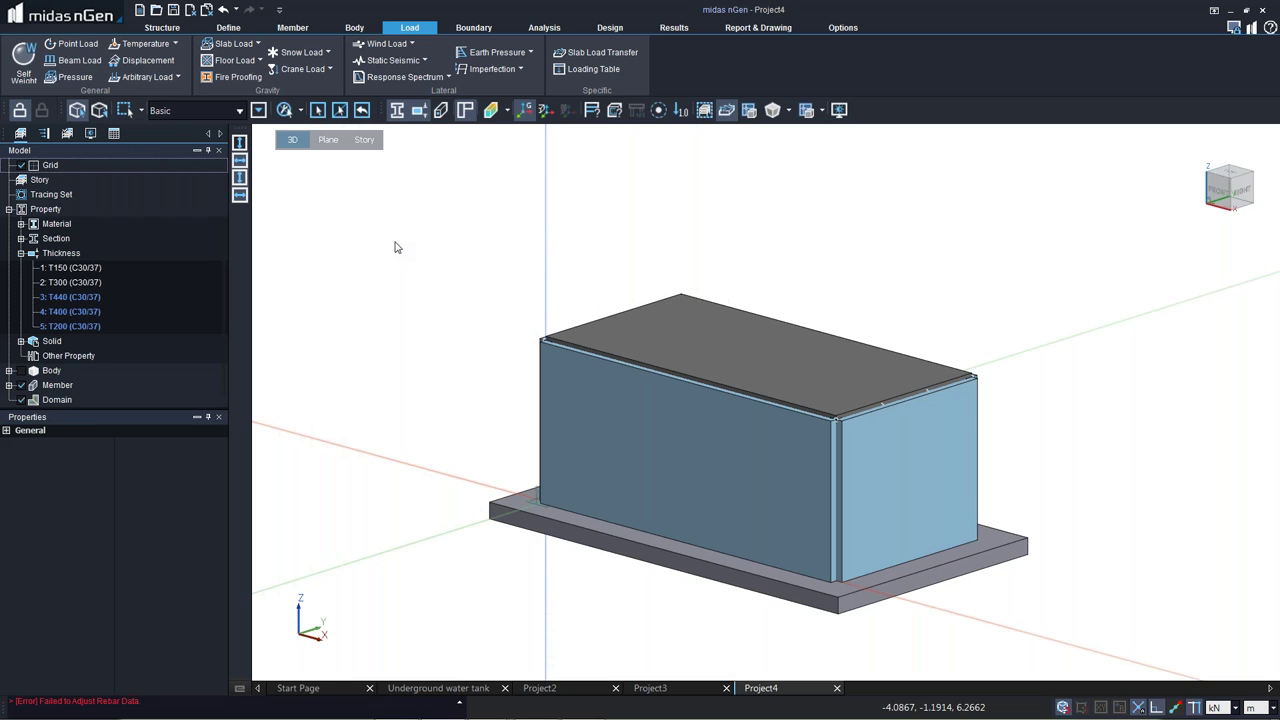
Start an earth pressure load and a new function for it named "earth pressure" with ground level 4.25 m.
{"action": "left_click", "coordinate": [480, 53]}
{"action": "left_click", "coordinate": [489, 70]}
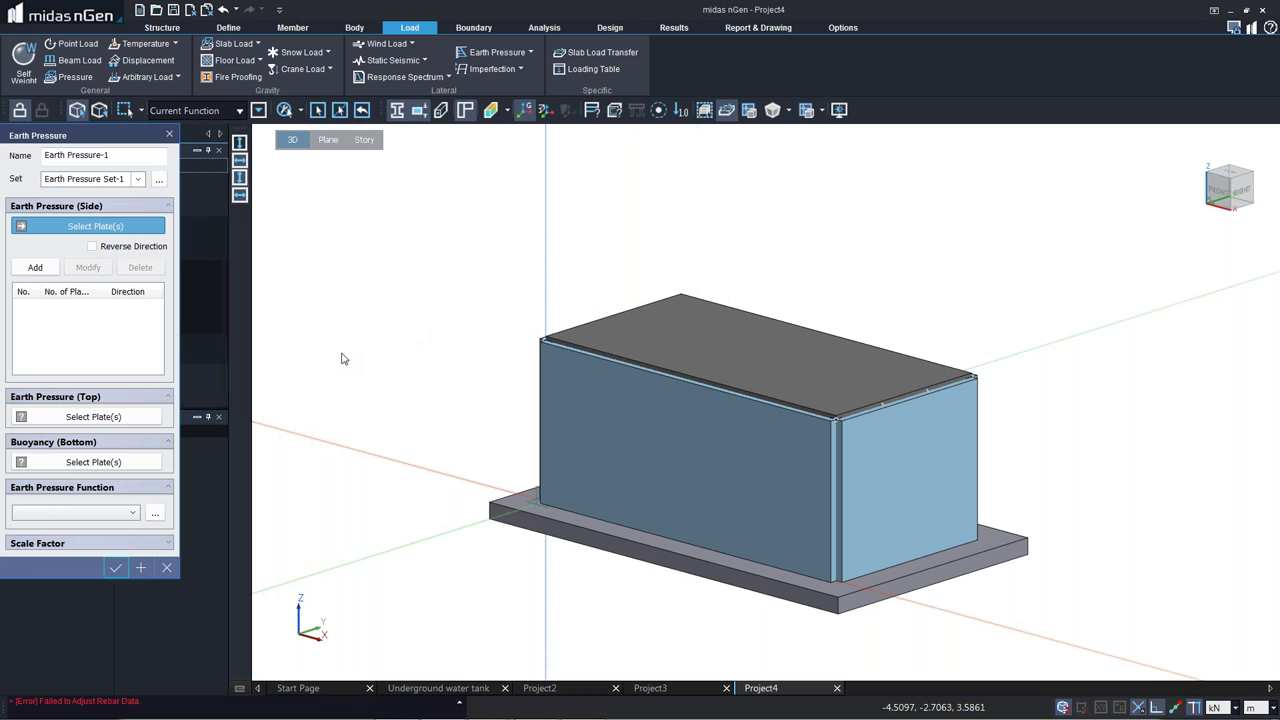
{"action": "left_click", "coordinate": [156, 515]}
{"action": "left_click", "coordinate": [290, 265]}
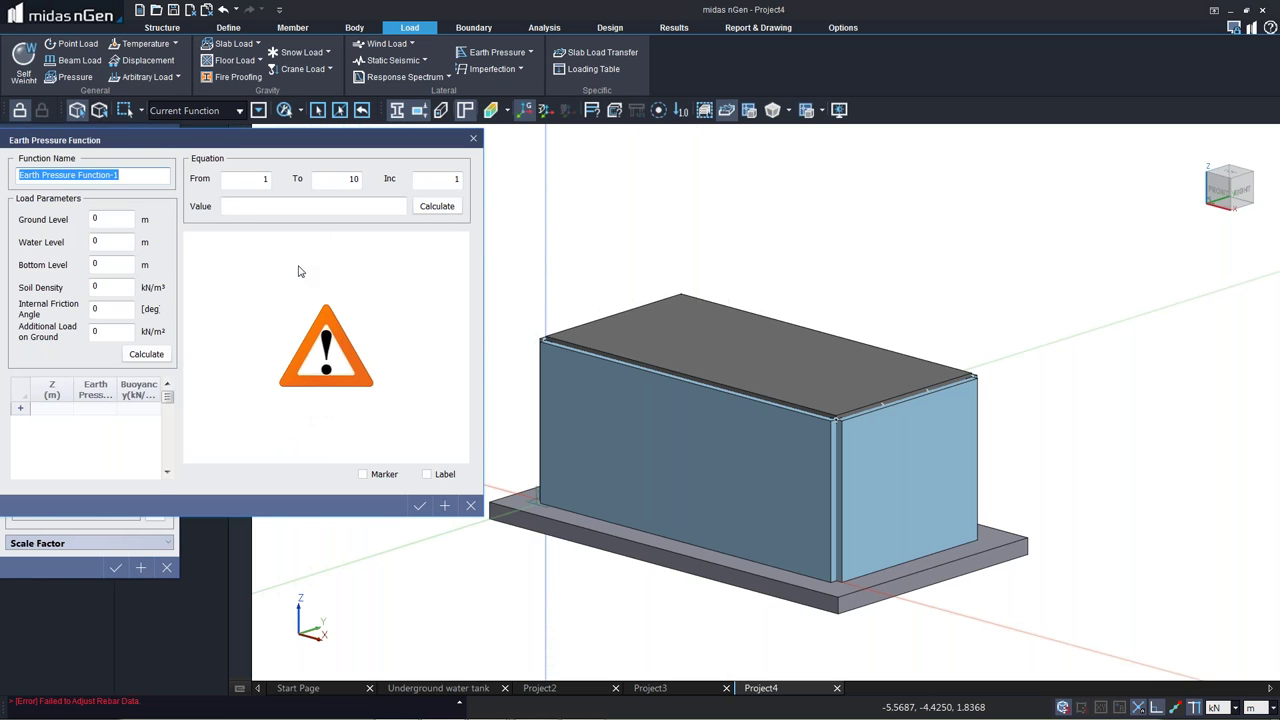
{"action": "type", "text": "ear"}
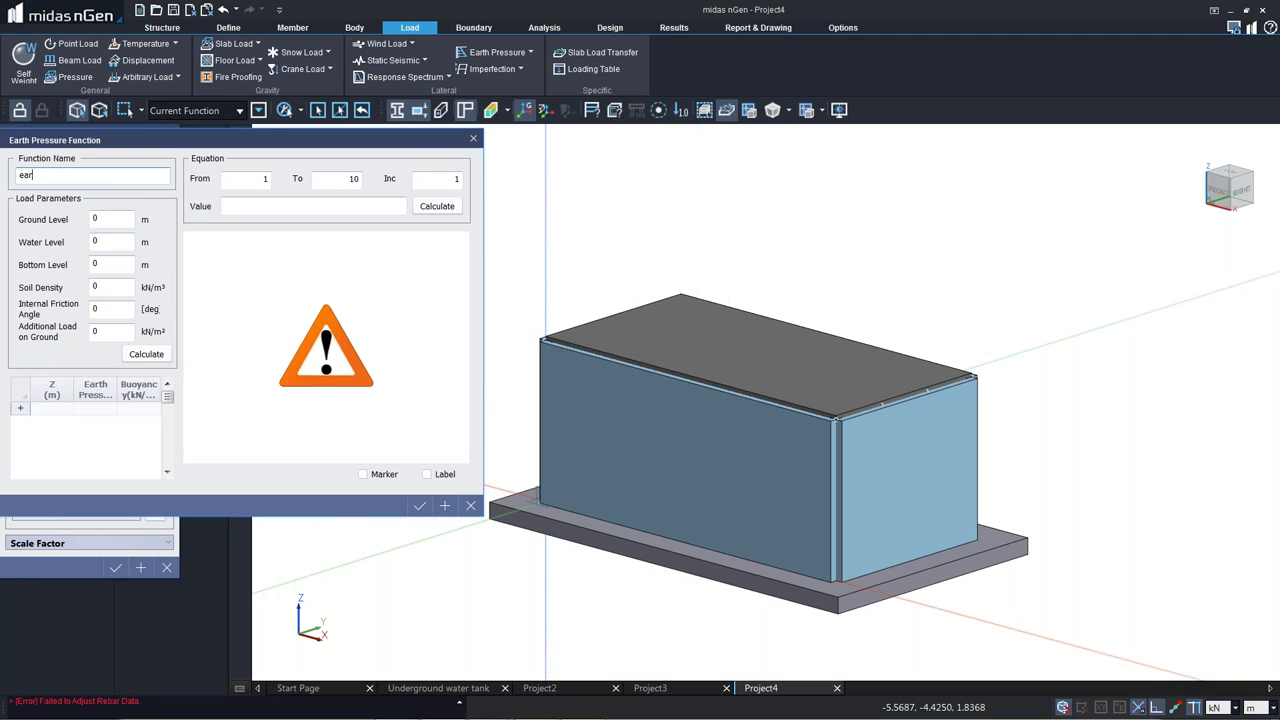
{"action": "type", "text": "th pressure"}
{"action": "left_click", "coordinate": [112, 220]}
{"action": "type", "text": "4.25"}
Set water level -10 m, soil density 22 kN/m³ and internal friction angle 37° in the earth pressure function, calculate it and save it.
{"action": "left_click", "coordinate": [112, 242]}
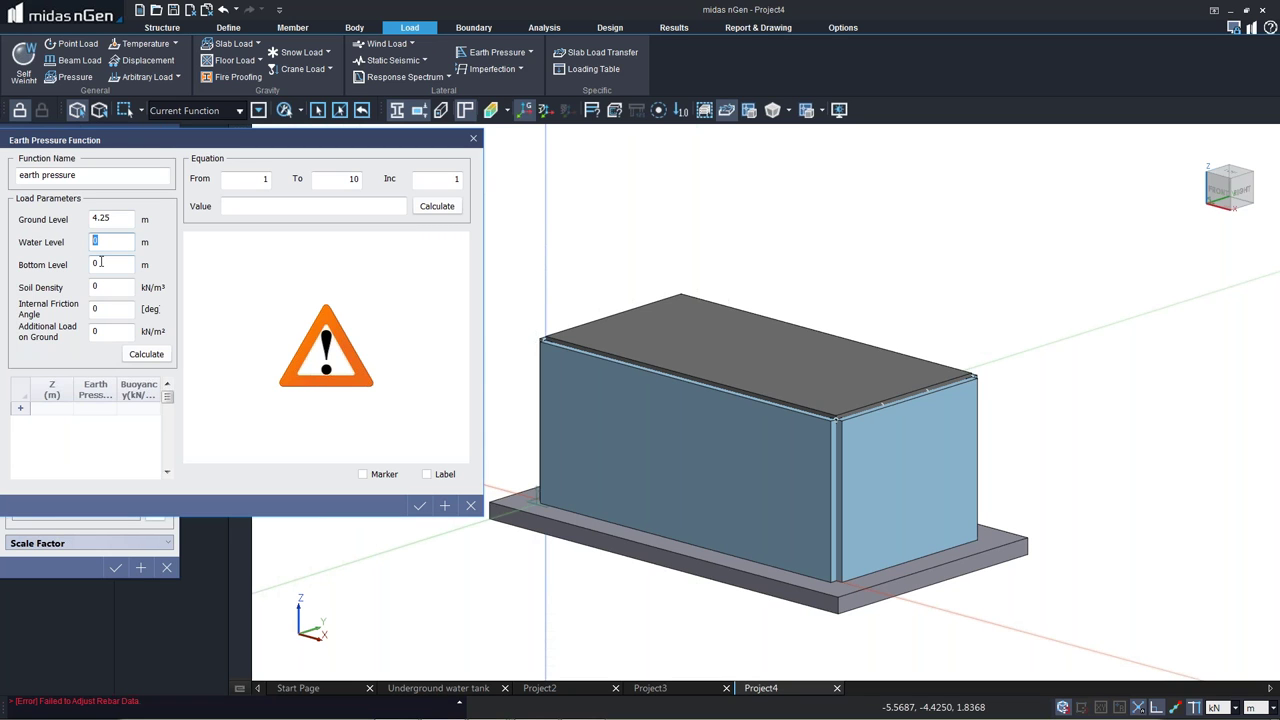
{"action": "type", "text": "-10"}
{"action": "left_click", "coordinate": [113, 266]}
{"action": "left_click", "coordinate": [111, 286]}
{"action": "type", "text": "22"}
{"action": "left_click", "coordinate": [111, 309]}
{"action": "type", "text": "37"}
{"action": "left_click", "coordinate": [104, 331]}
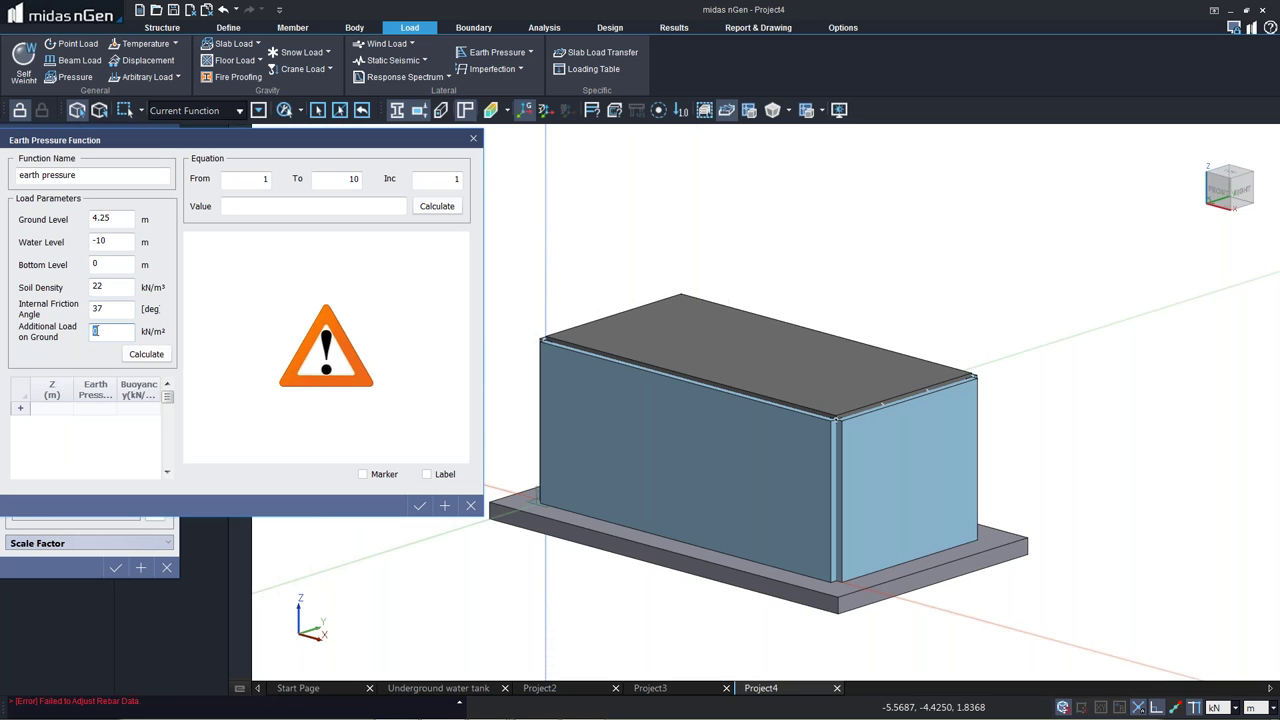
{"action": "left_click", "coordinate": [146, 355]}
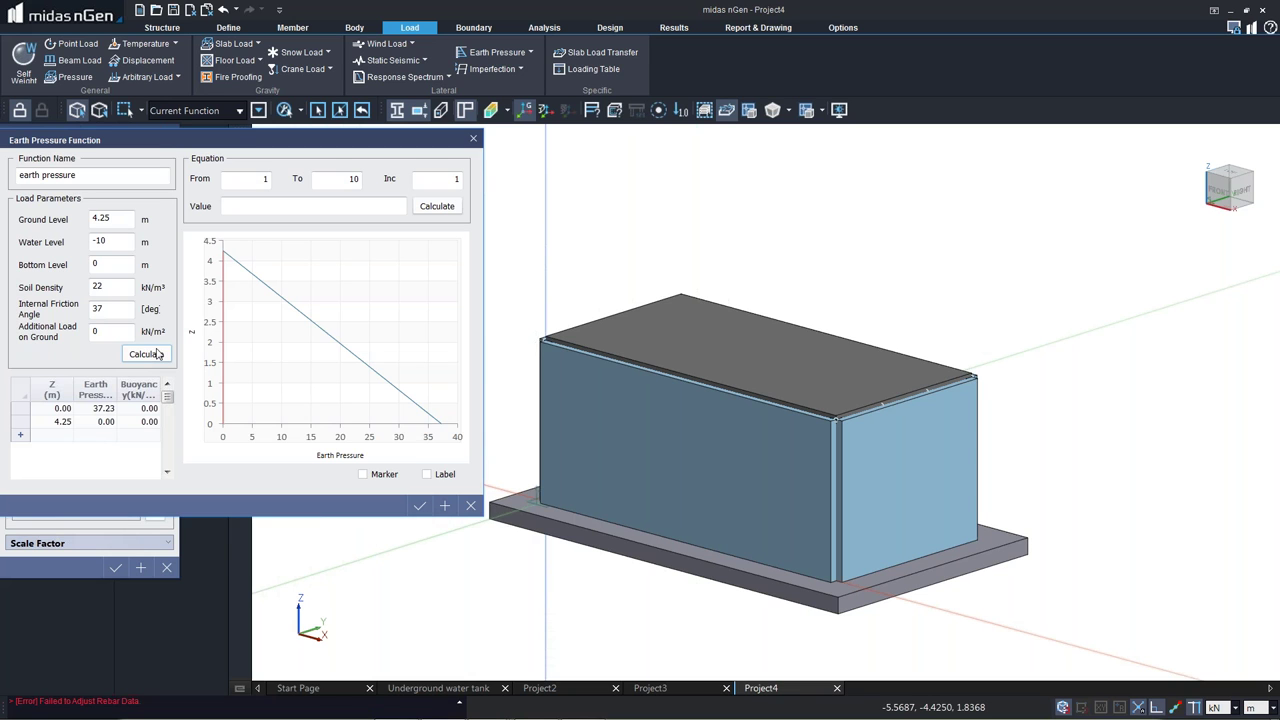
{"action": "mouse_move", "coordinate": [407, 432]}
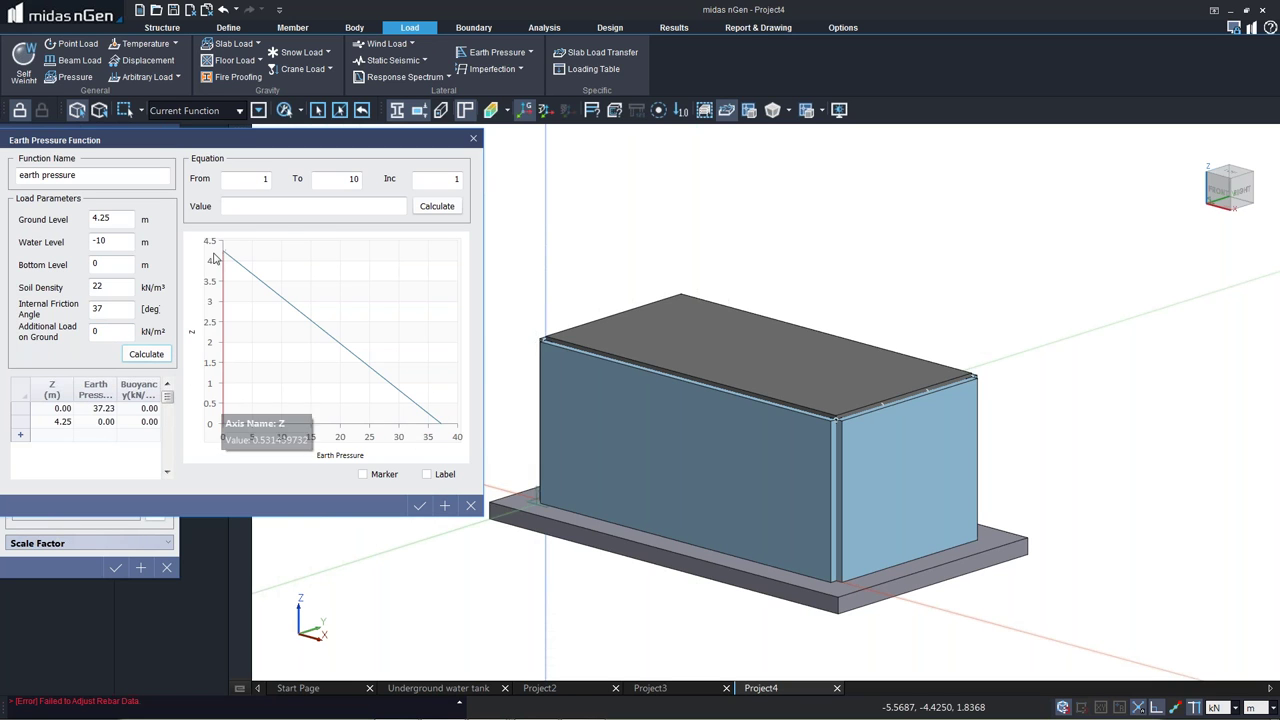
{"action": "left_click", "coordinate": [264, 204]}
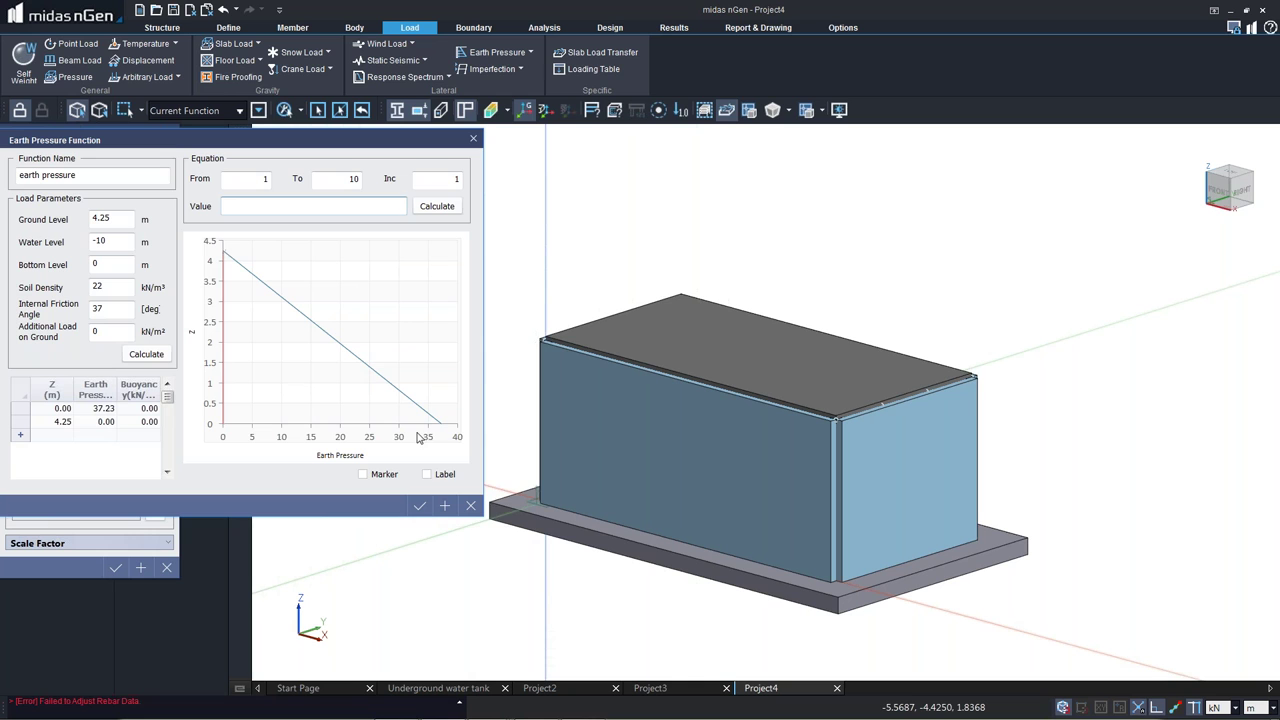
{"action": "left_click", "coordinate": [421, 506]}
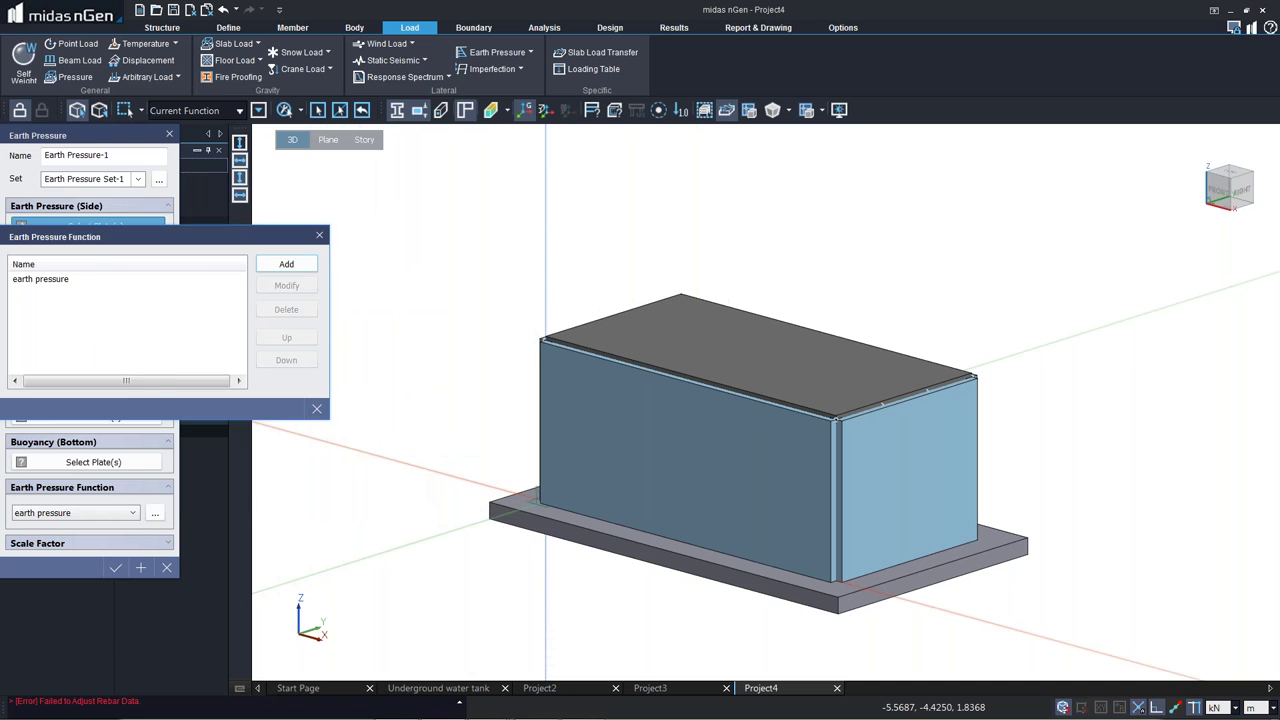
Add a second function named "water pressure" with ground level 4.25 m and water level 4 m, calculate it and save it.
{"action": "left_click", "coordinate": [286, 264]}
{"action": "type", "text": "w"}
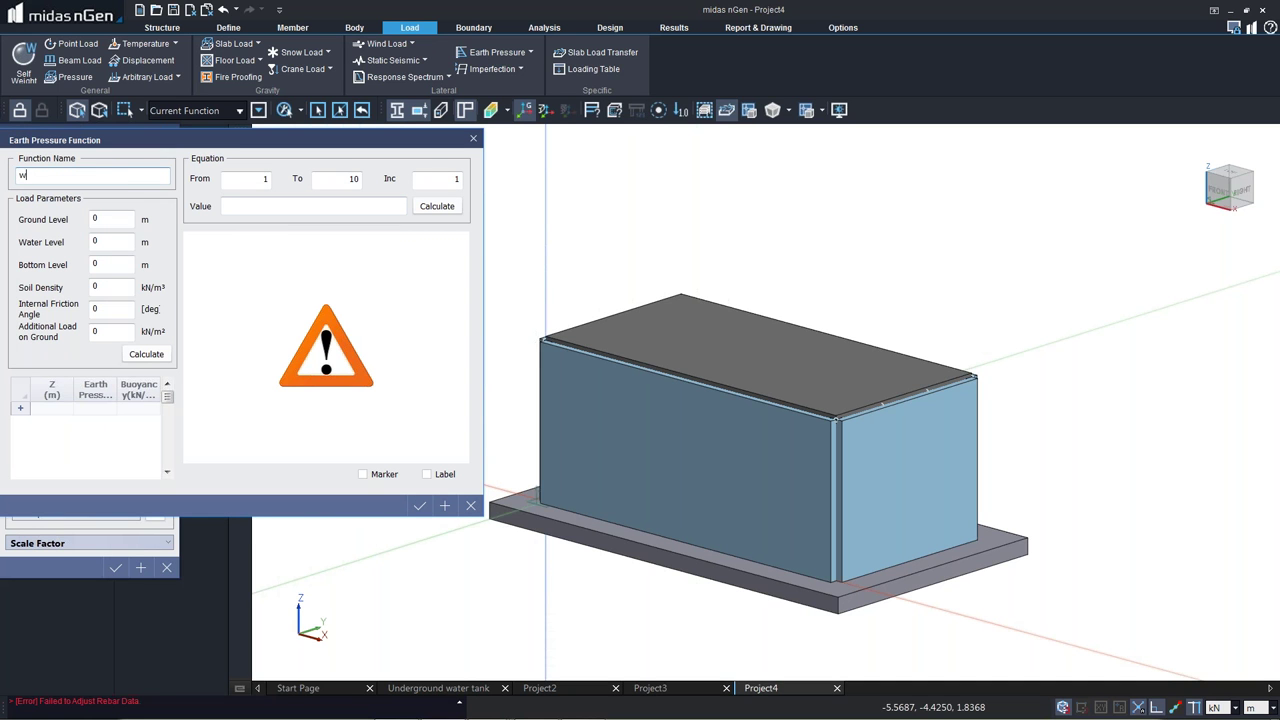
{"action": "type", "text": "ater pressure"}
{"action": "left_click", "coordinate": [114, 217]}
{"action": "type", "text": "4.25"}
{"action": "left_click", "coordinate": [93, 242]}
{"action": "type", "text": "4"}
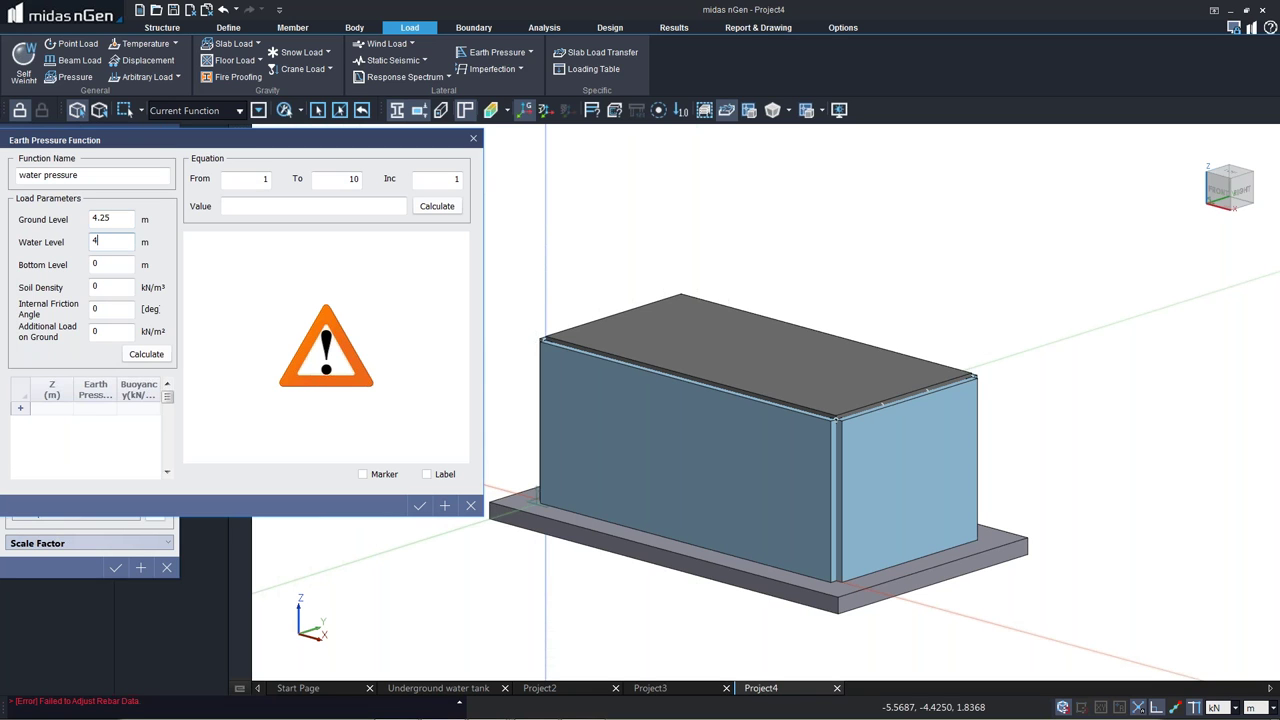
{"action": "left_click", "coordinate": [106, 289]}
{"action": "double_click", "coordinate": [106, 289]}
{"action": "left_click", "coordinate": [140, 355]}
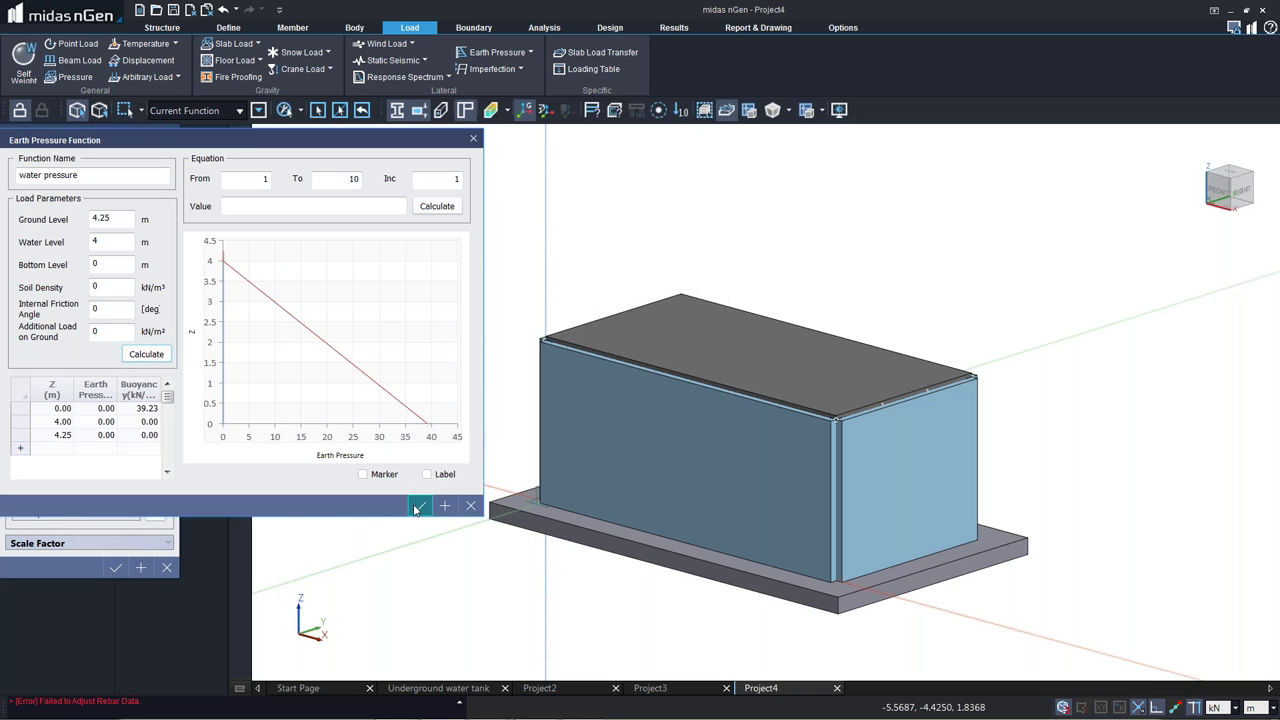
{"action": "left_click", "coordinate": [418, 507]}
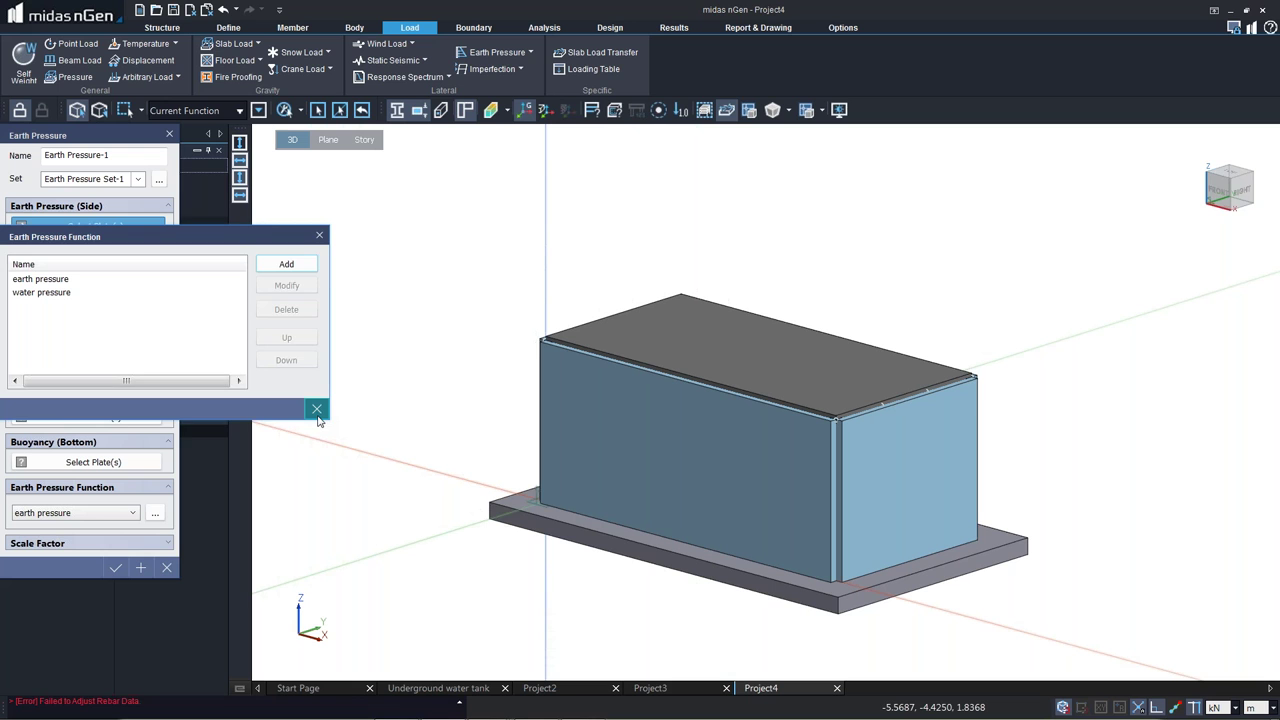
{"action": "left_click", "coordinate": [317, 416]}
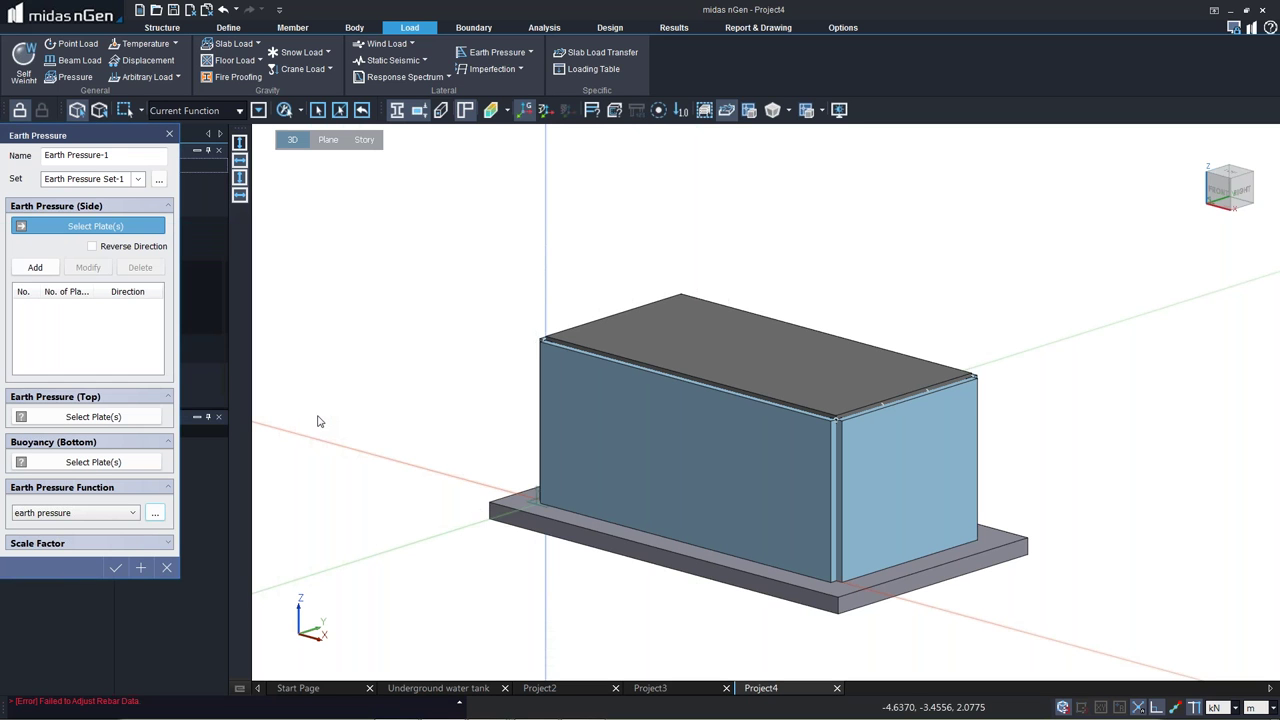
Select the four walls and add them as side plates in the Forward direction for the earth pressure load.
{"action": "right_click", "coordinate": [484, 331]}
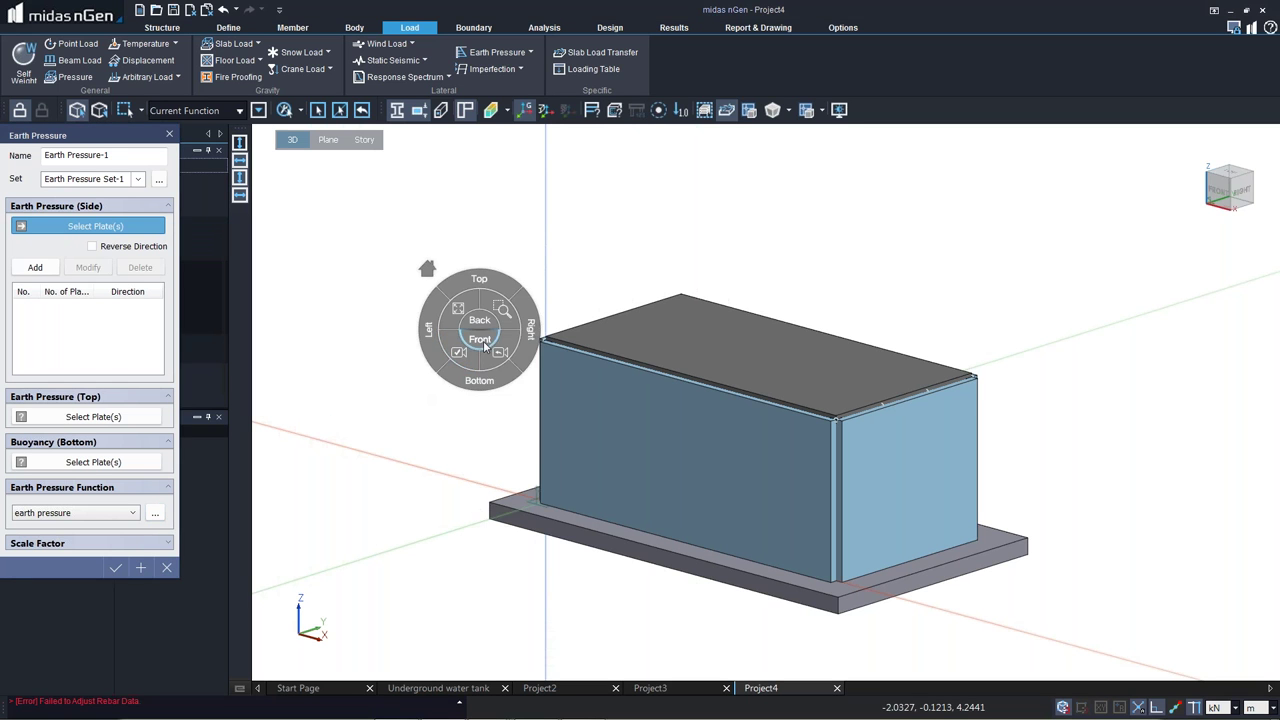
{"action": "left_click", "coordinate": [478, 345]}
{"action": "scroll", "coordinate": [698, 367], "scroll_direction": "down", "scroll_amount": 2}
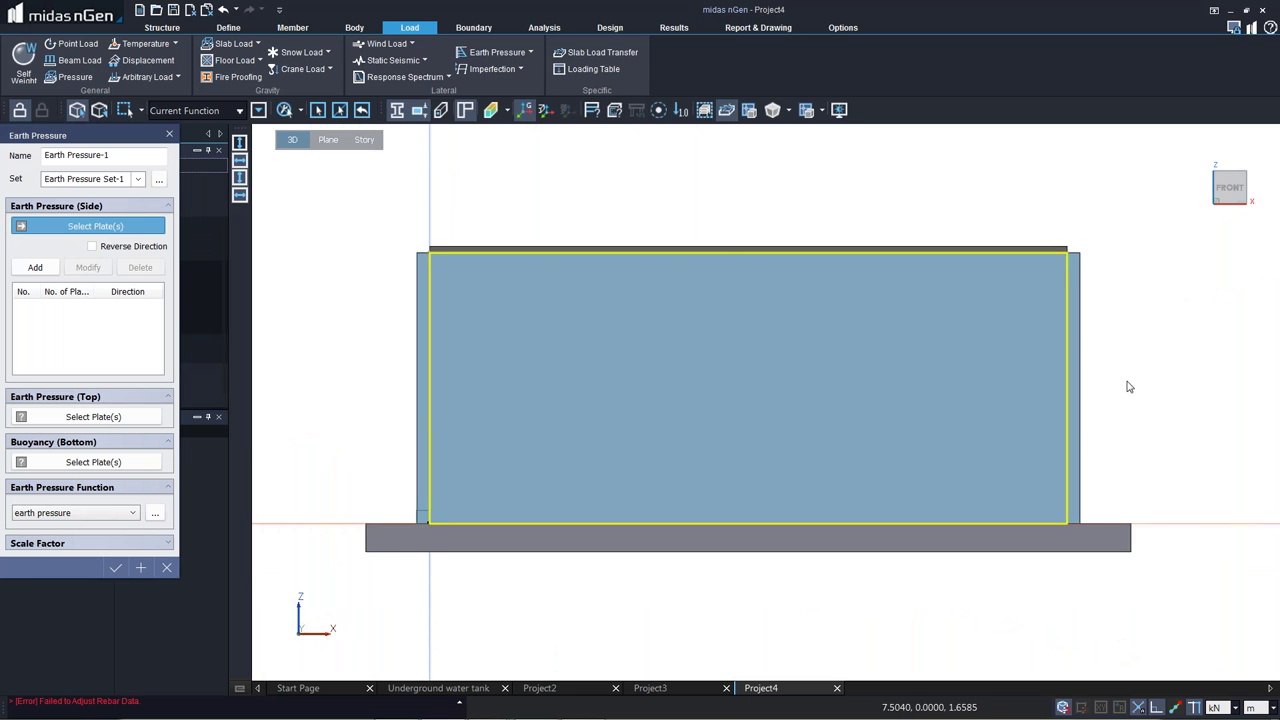
{"action": "left_click_drag", "start_coordinate": [1253, 428], "coordinate": [370, 320]}
{"action": "mouse_move", "coordinate": [603, 340]}
{"action": "middle_mouse_down"}
{"action": "mouse_move", "coordinate": [643, 360]}
{"action": "mouse_move", "coordinate": [586, 346]}
{"action": "mouse_move", "coordinate": [656, 400]}
{"action": "middle_mouse_up"}
{"action": "scroll", "coordinate": [656, 400], "scroll_direction": "down", "scroll_amount": 4}
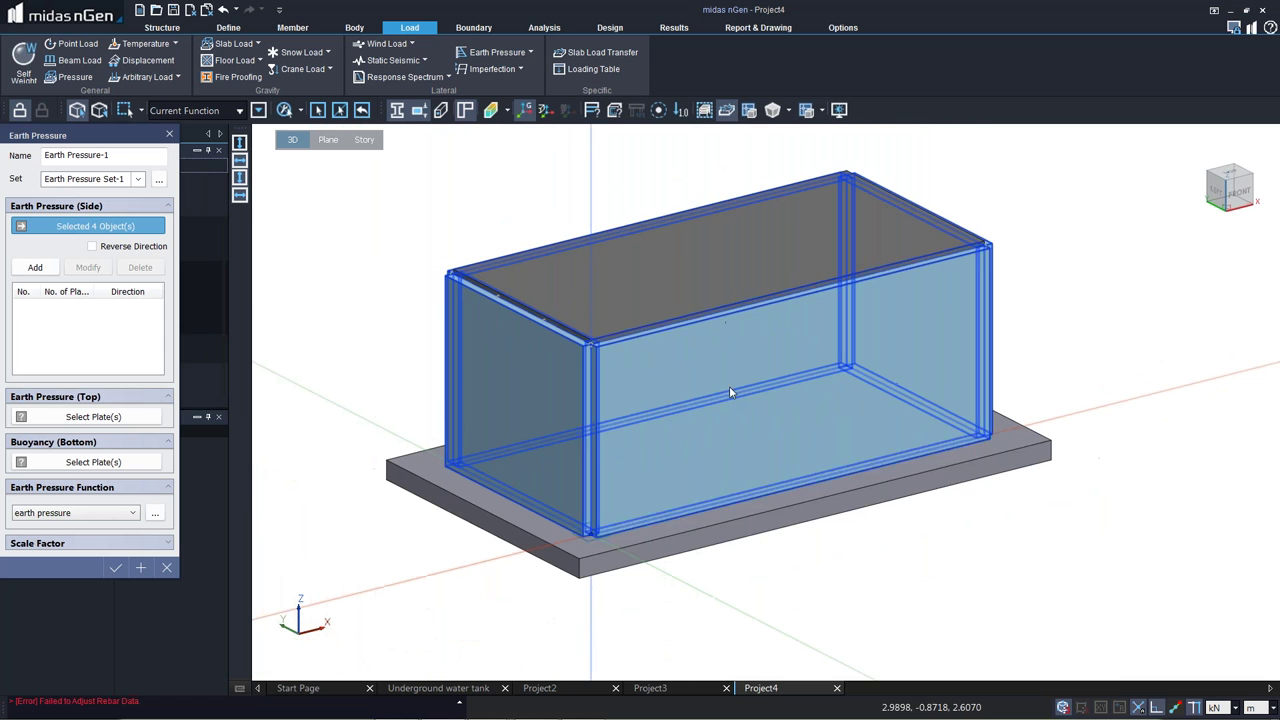
{"action": "left_click", "coordinate": [36, 268]}
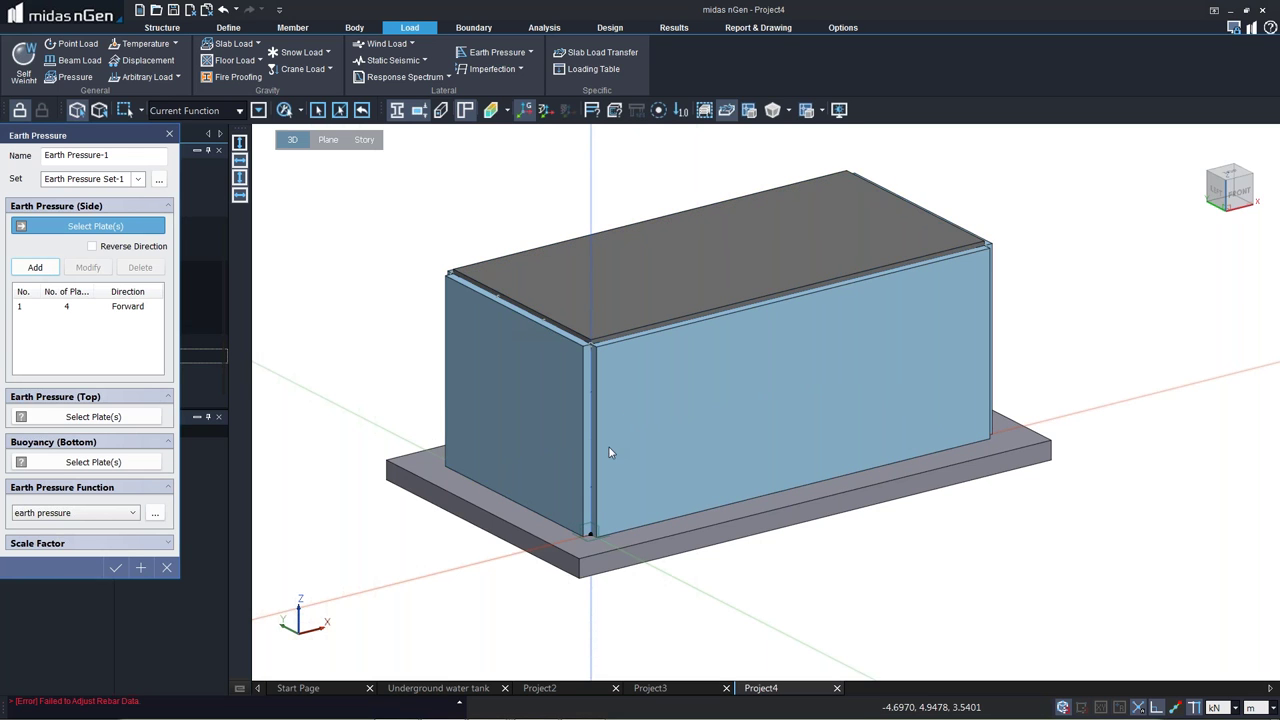
Select the four walls in a front view and show only them, hiding the roof slab and mat footing.
{"action": "right_click", "coordinate": [430, 330]}
{"action": "middle_click_drag", "start_coordinate": [430, 330], "coordinate": [955, 329]}
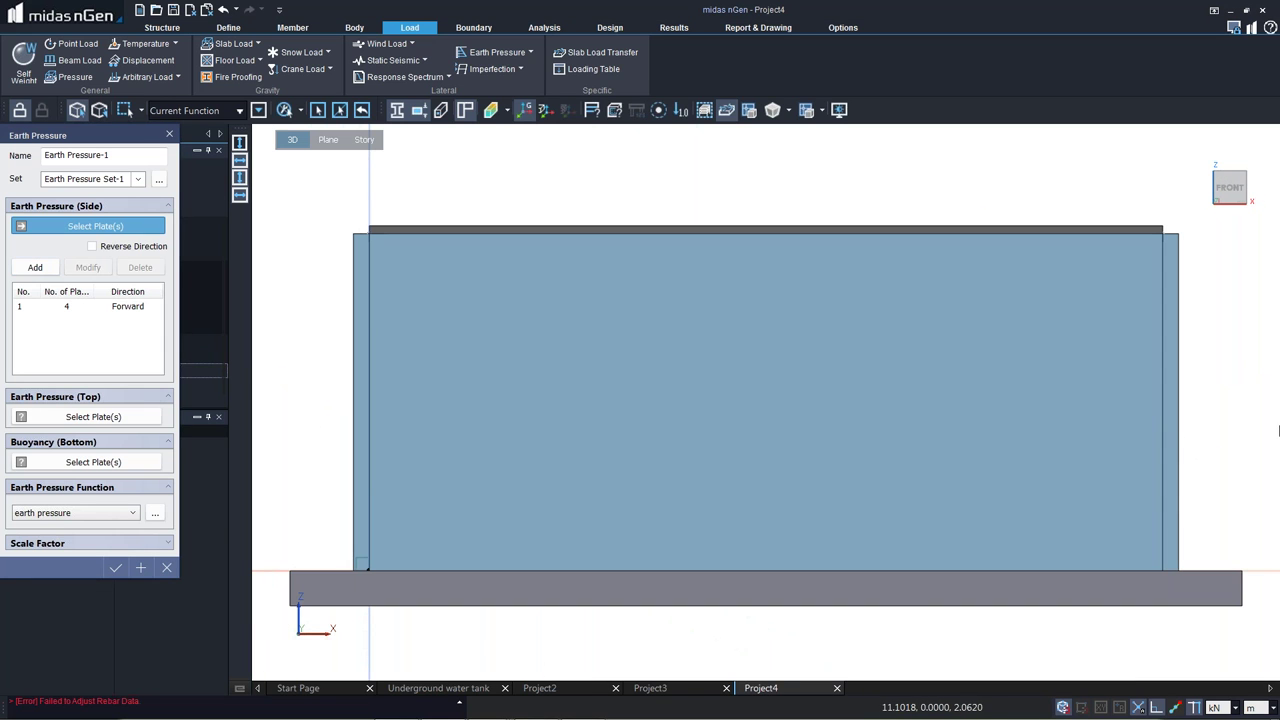
{"action": "left_click_drag", "start_coordinate": [1206, 451], "coordinate": [332, 381]}
{"action": "right_click", "coordinate": [332, 380]}
{"action": "left_click", "coordinate": [370, 406]}
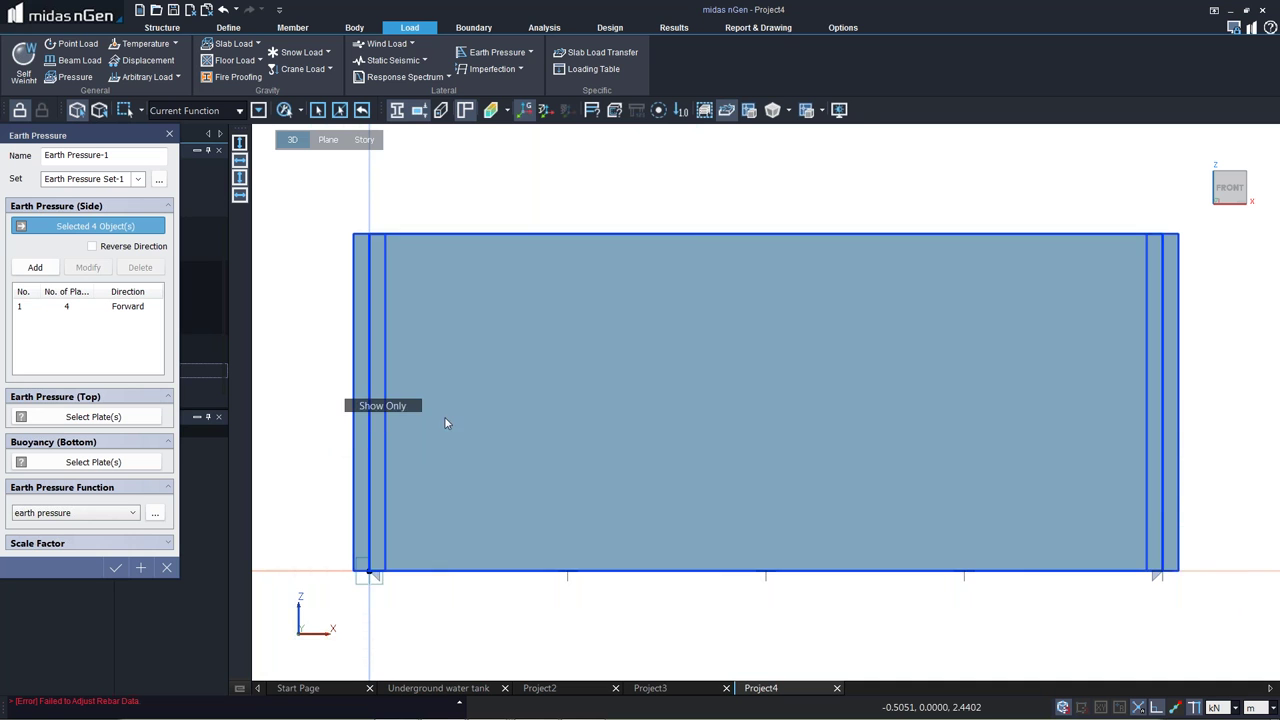
{"action": "middle_click_drag", "start_coordinate": [516, 380], "coordinate": [674, 349]}
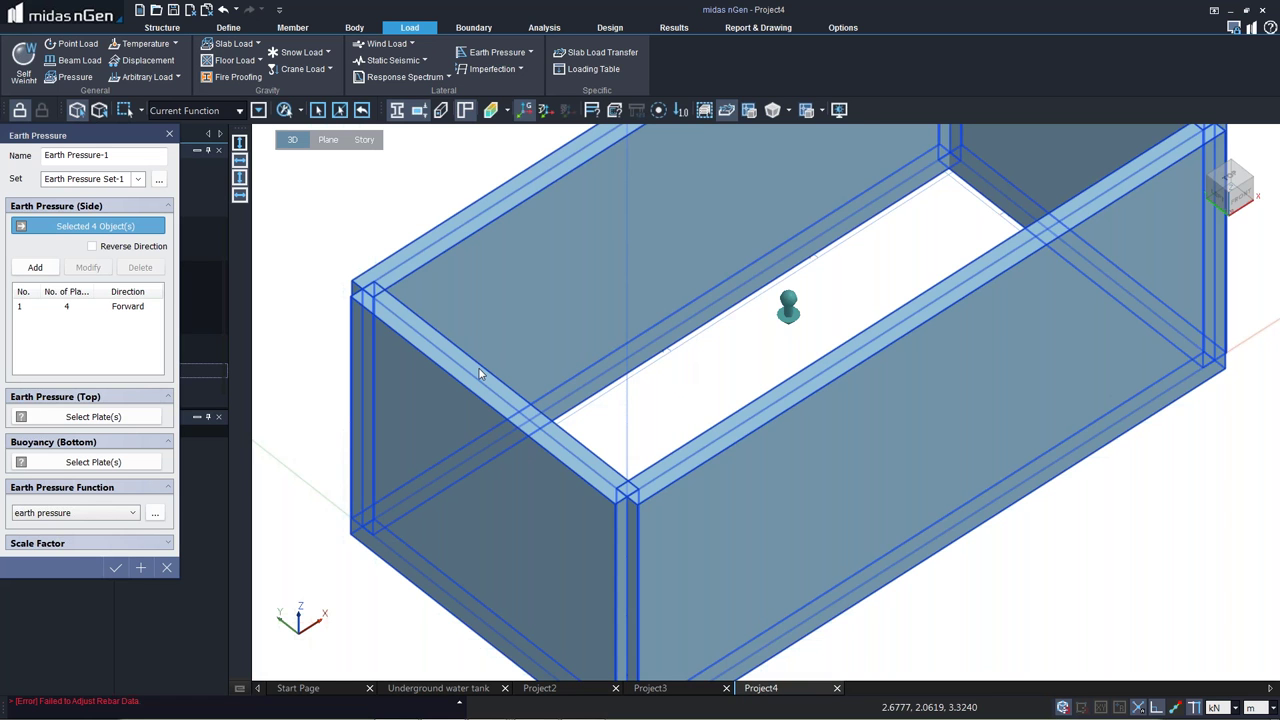
Change the four-wall side entry to Reverse direction and apply the load with the earth pressure function.
{"action": "left_click", "coordinate": [70, 308]}
{"action": "left_click", "coordinate": [92, 246]}
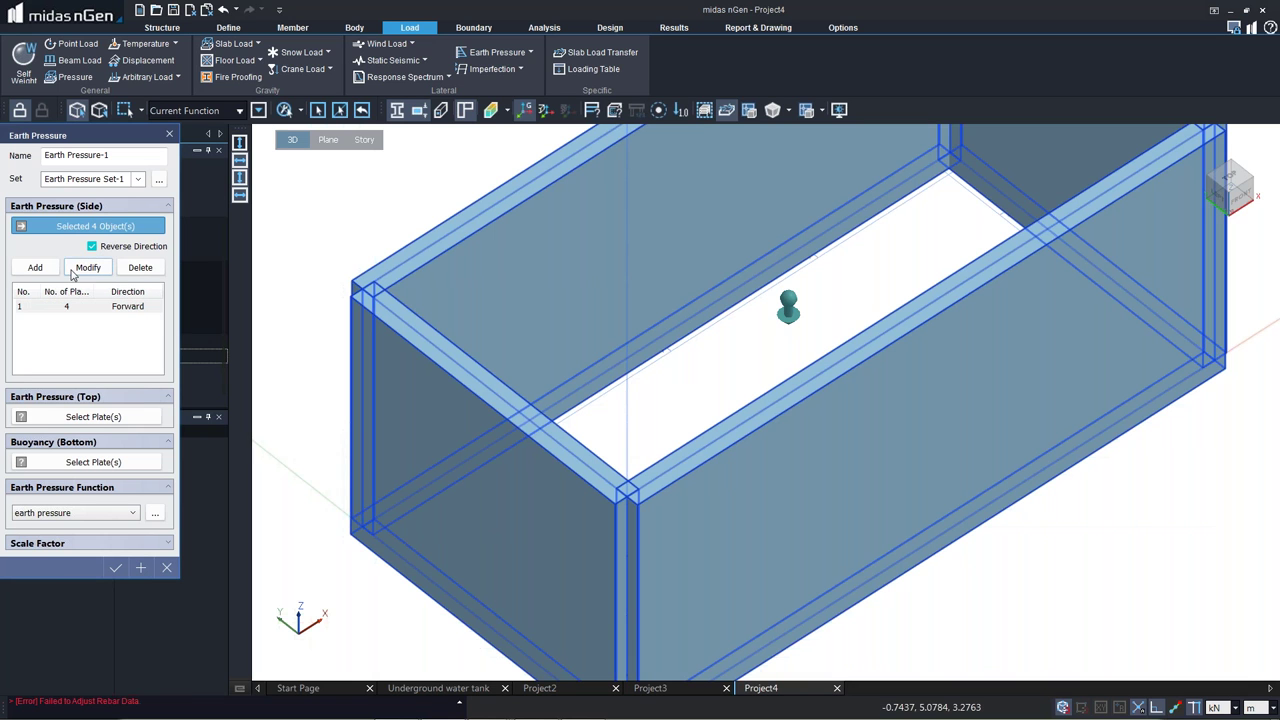
{"action": "left_click", "coordinate": [88, 267]}
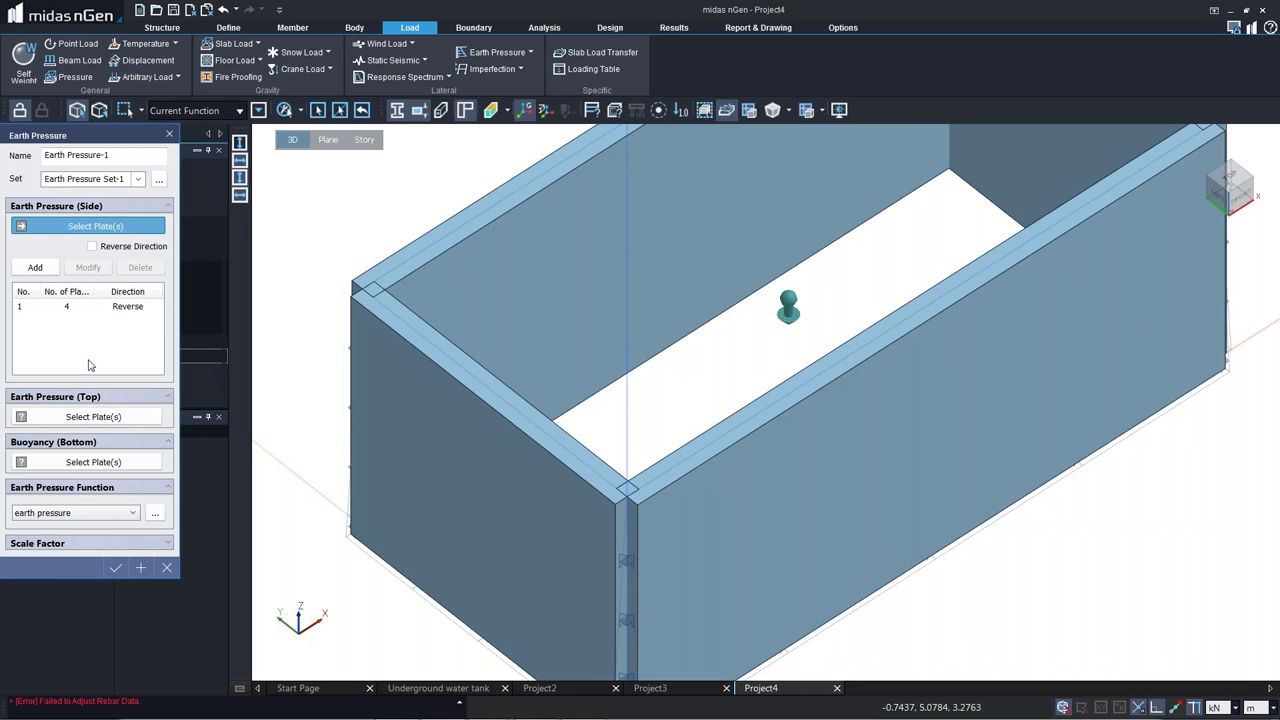
{"action": "middle_click_drag", "start_coordinate": [887, 348], "coordinate": [901, 286]}
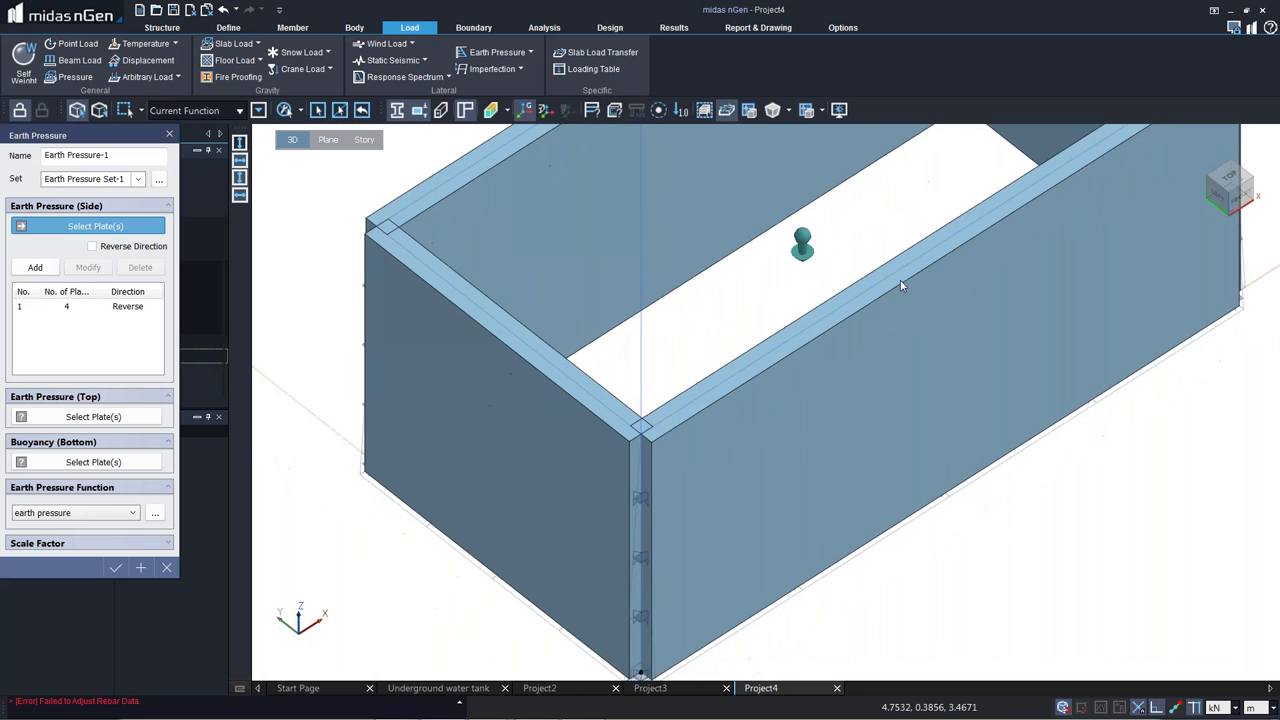
{"action": "left_click", "coordinate": [620, 597]}
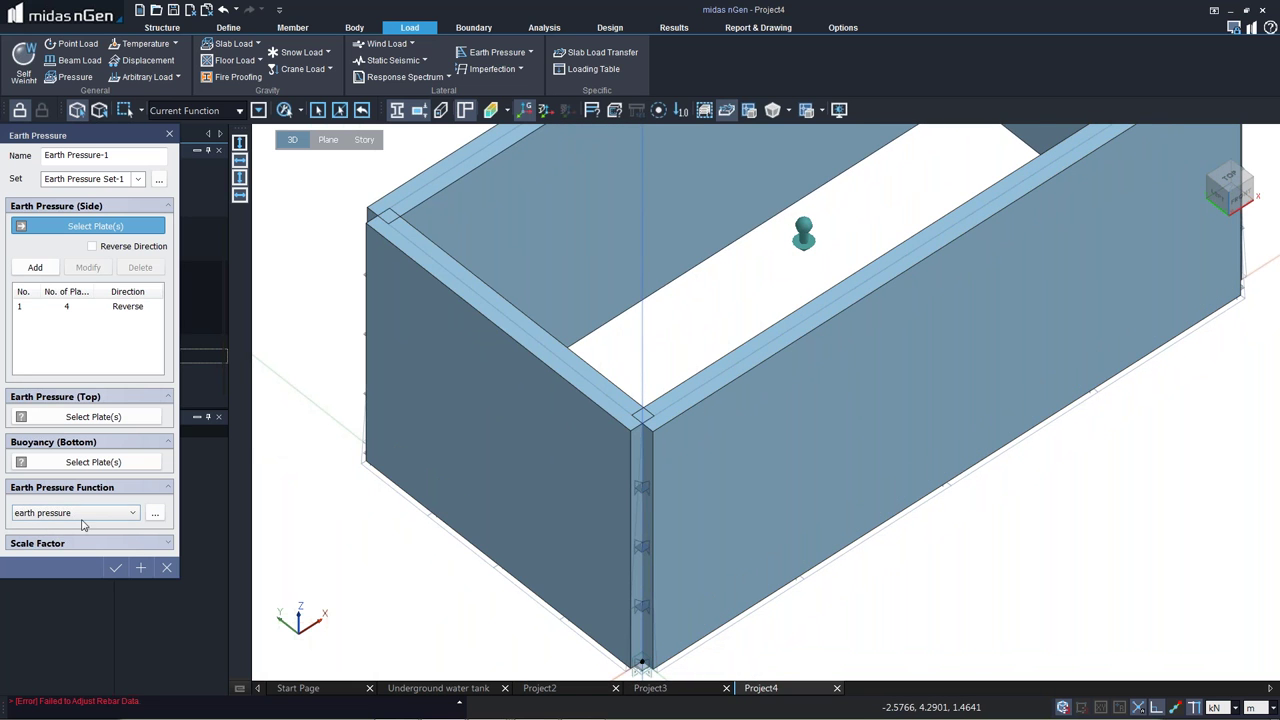
{"action": "left_click", "coordinate": [142, 569]}
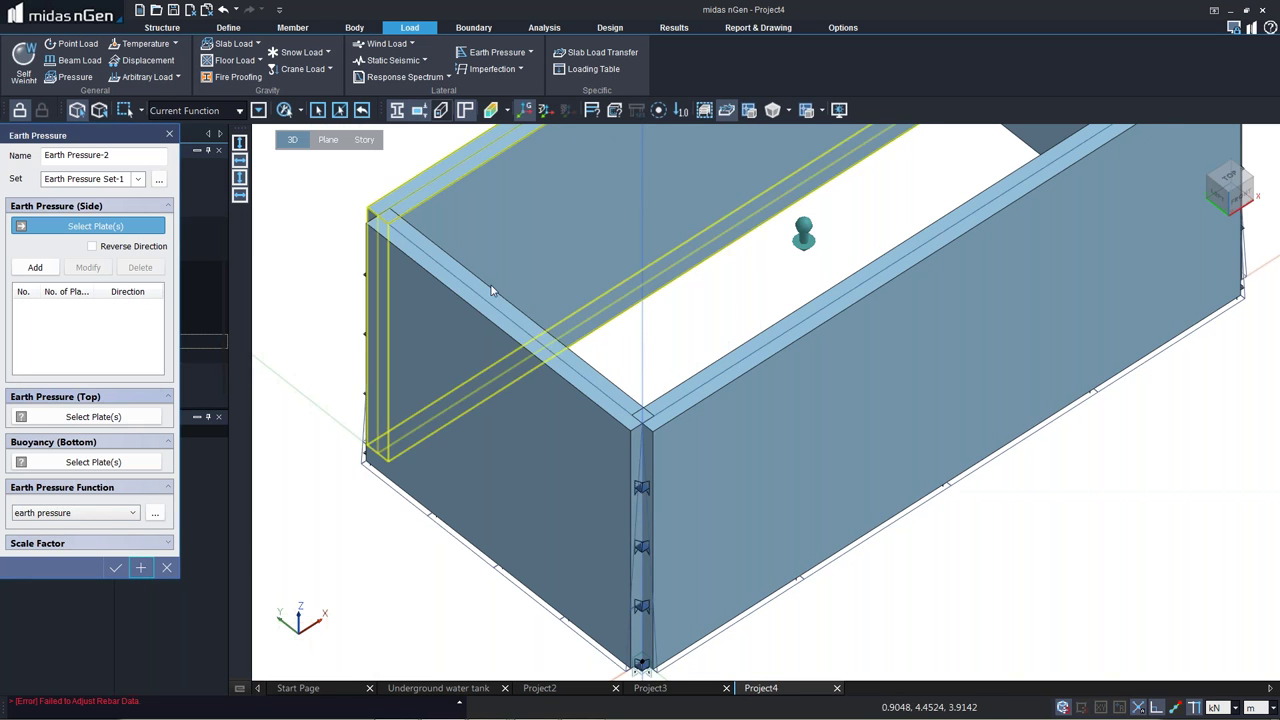
Add the four walls as Forward side plates in a second earth pressure load using the water pressure function, and apply it.
{"action": "scroll", "coordinate": [650, 456], "scroll_direction": "down", "scroll_amount": 2}
{"action": "scroll", "coordinate": [645, 472], "scroll_direction": "down", "scroll_amount": 3}
{"action": "left_click_drag", "start_coordinate": [460, 209], "coordinate": [1020, 602]}
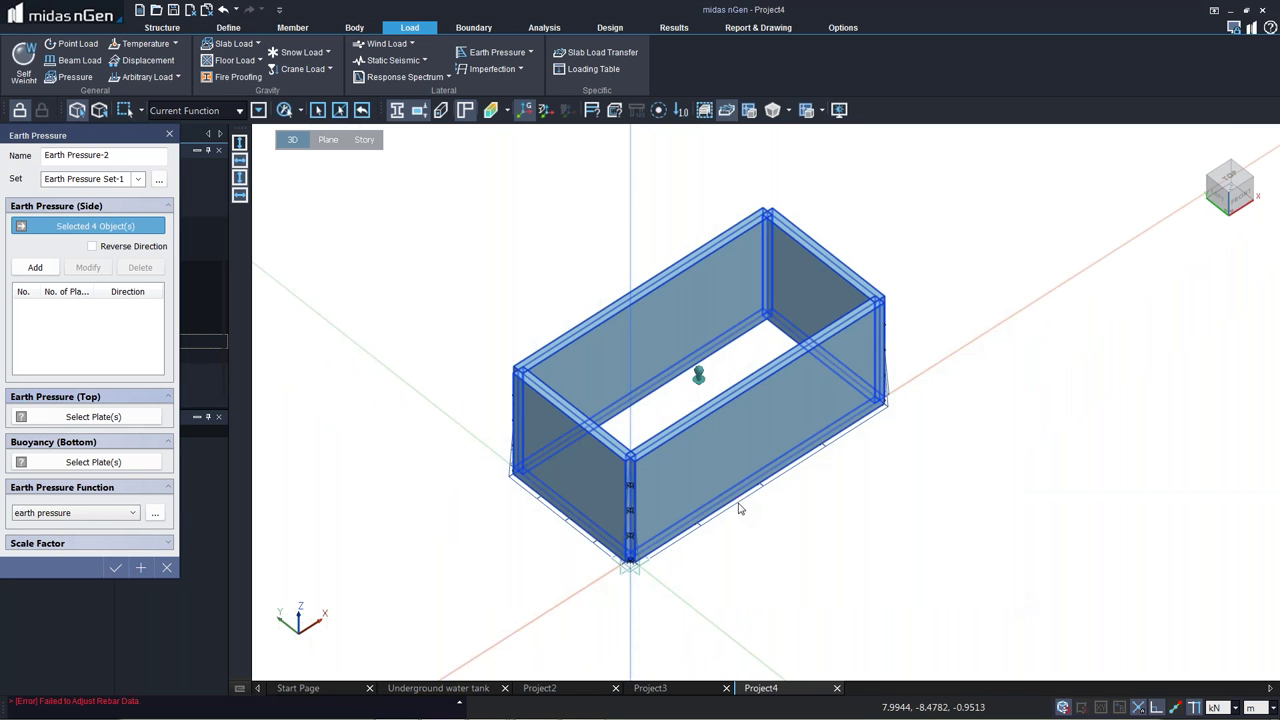
{"action": "left_click", "coordinate": [35, 268]}
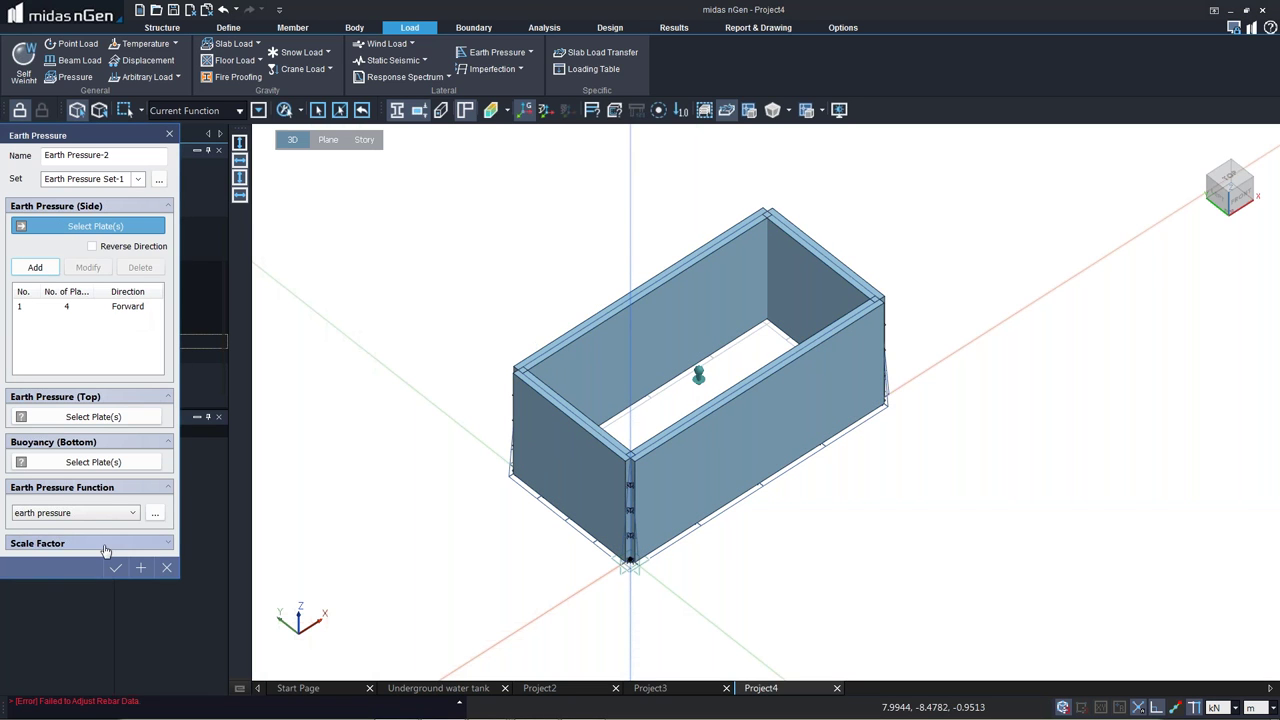
{"action": "left_click", "coordinate": [108, 515]}
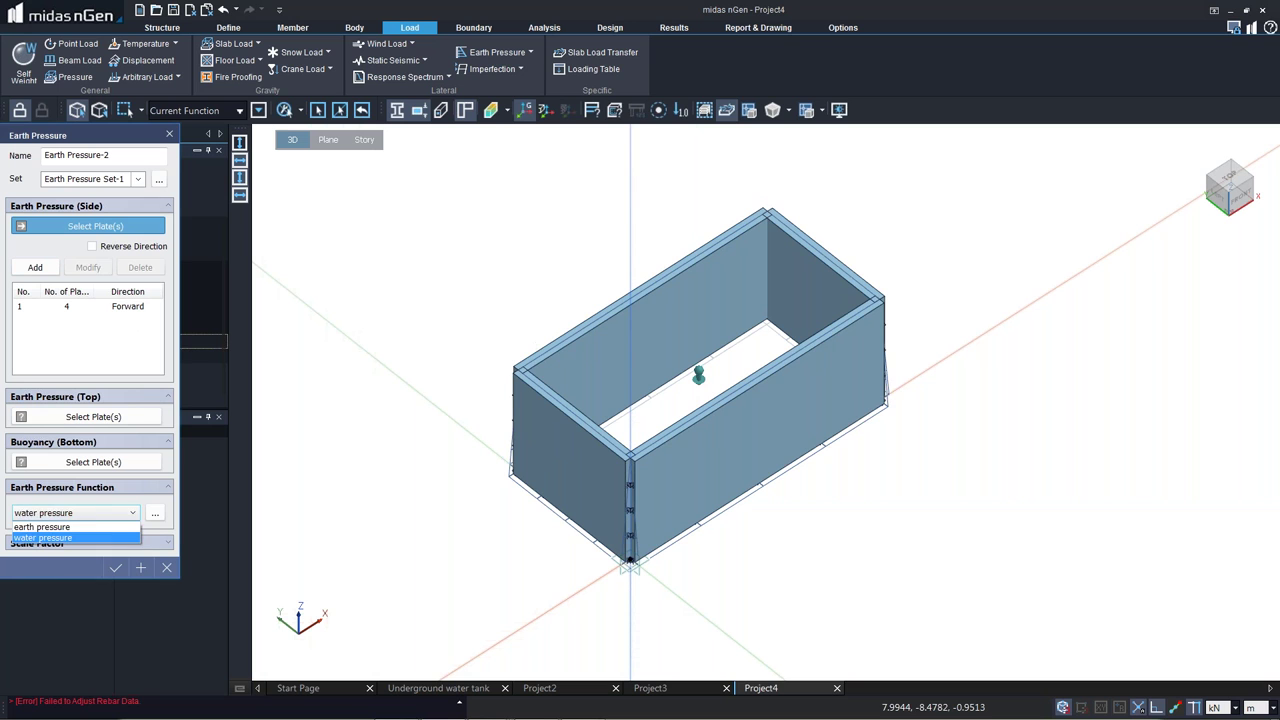
{"action": "left_click", "coordinate": [95, 538]}
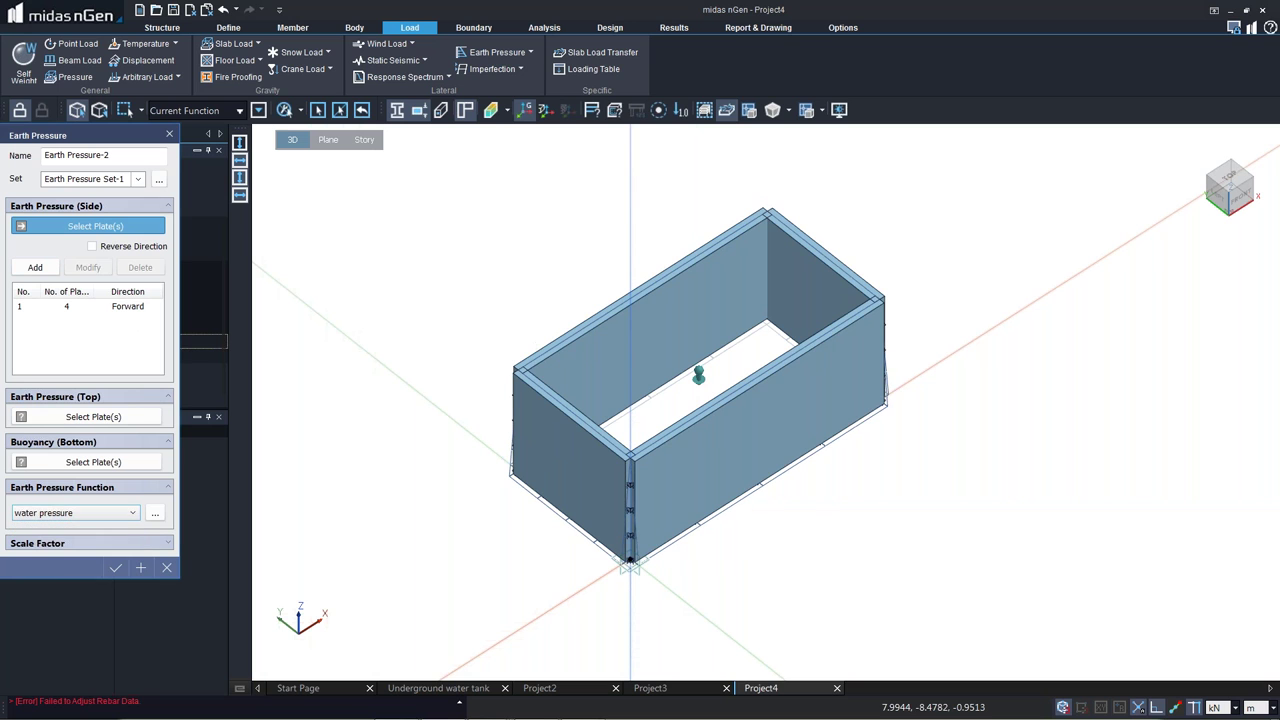
{"action": "left_click", "coordinate": [118, 568]}
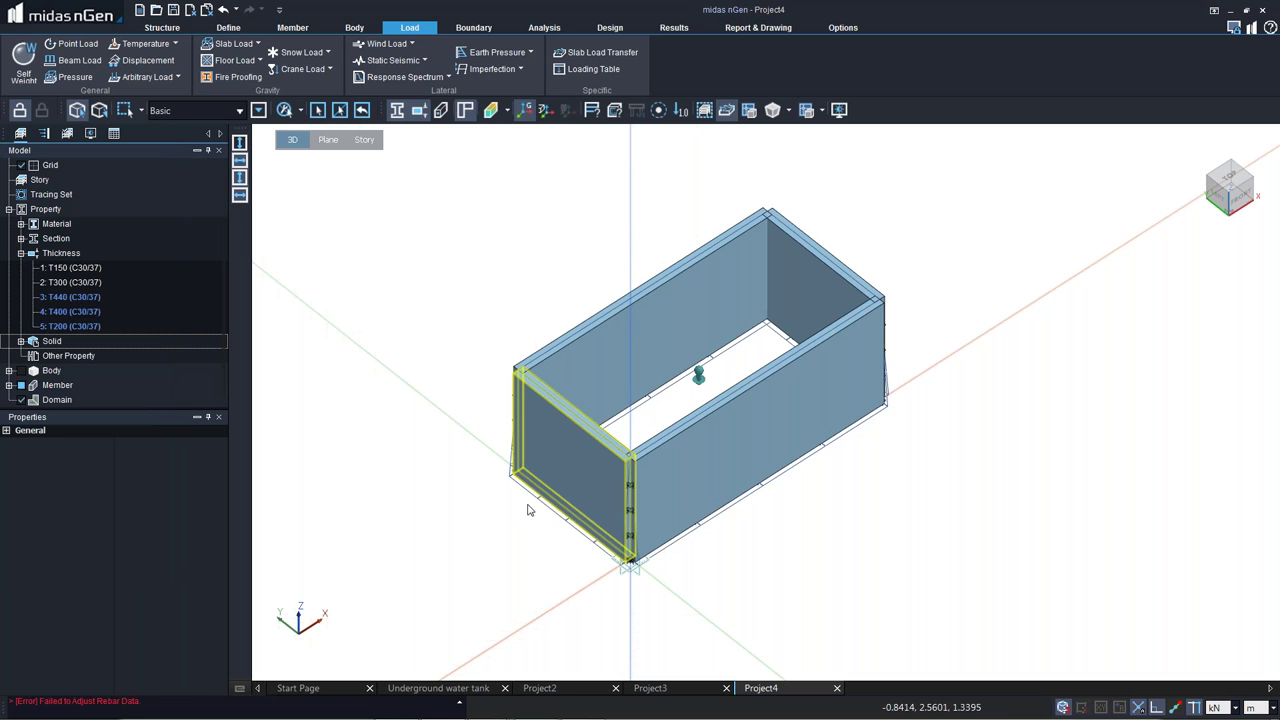
Show all members of the box structure again and select the mat footing.
{"action": "right_click", "coordinate": [463, 375]}
{"action": "left_click", "coordinate": [490, 381]}
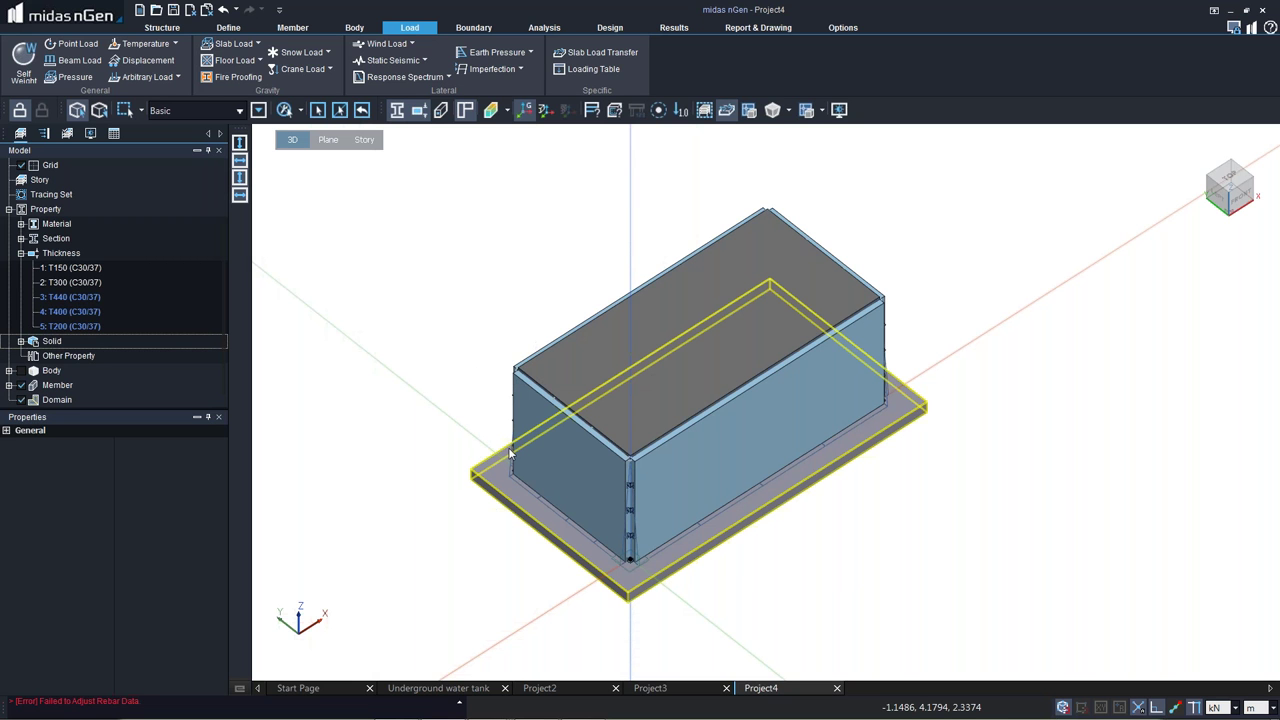
{"action": "middle_click_drag", "start_coordinate": [678, 482], "coordinate": [681, 473]}
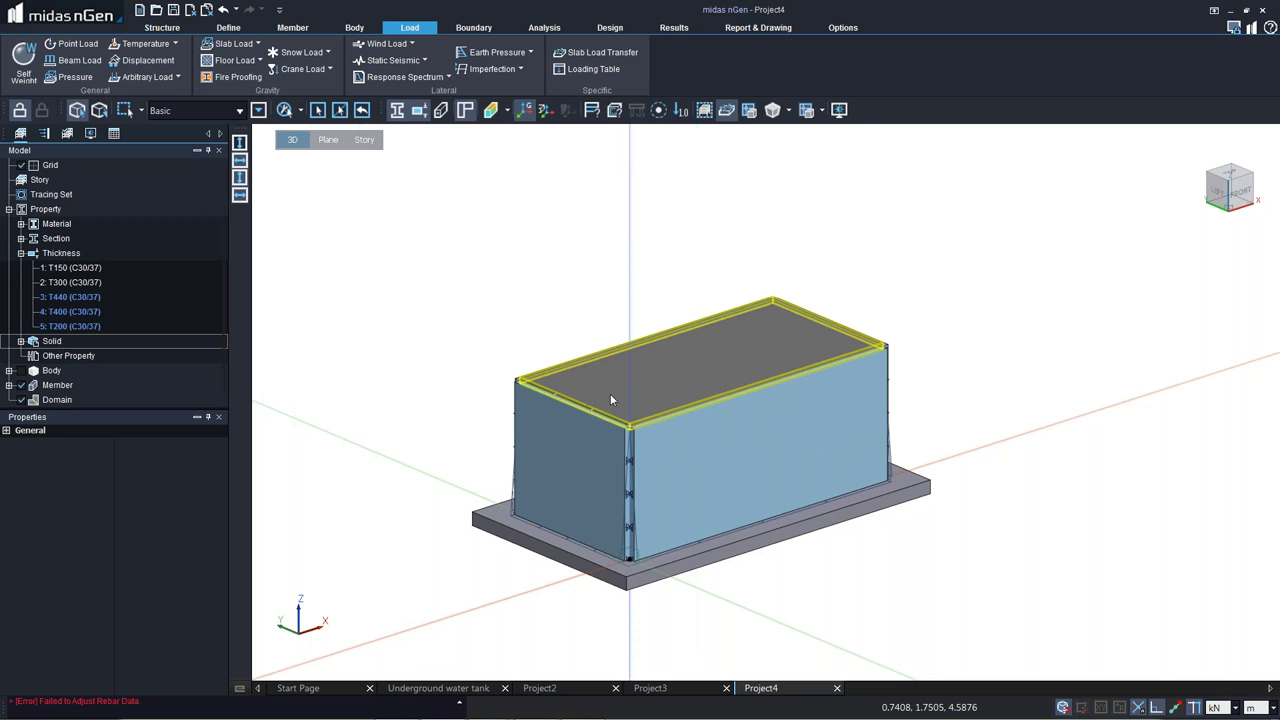
{"action": "left_click", "coordinate": [595, 576]}
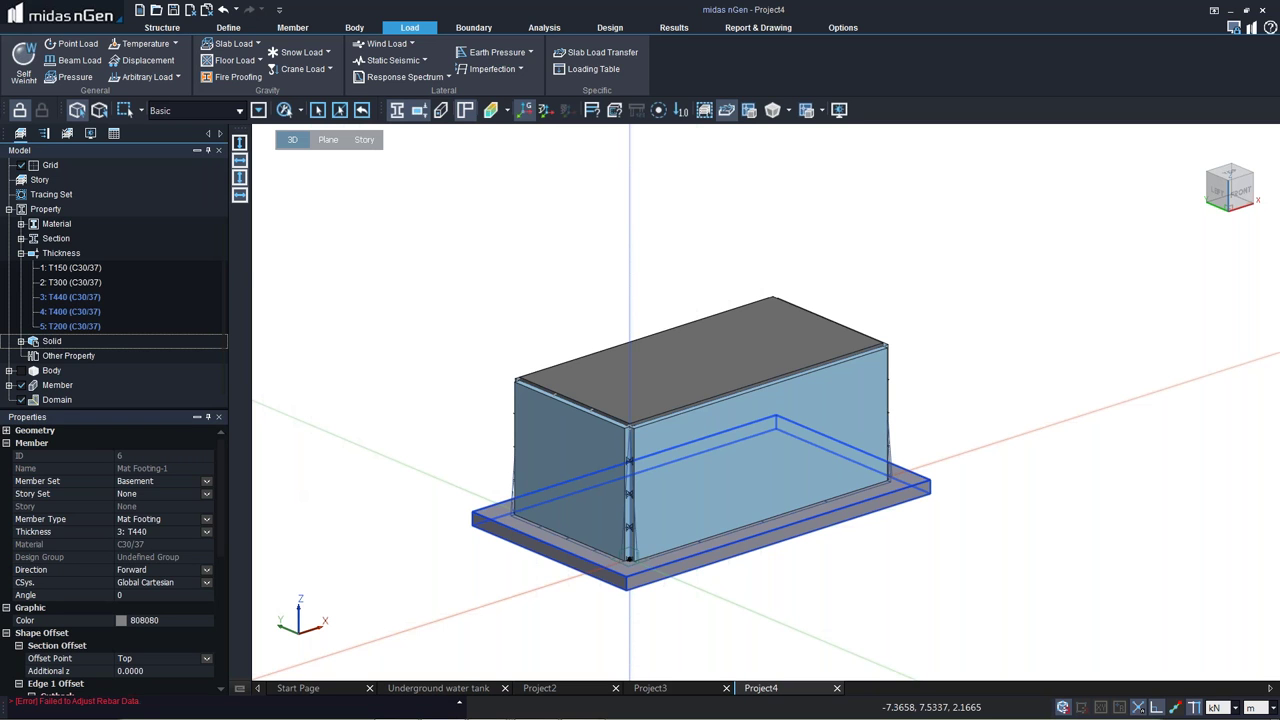
Switch to Calculator and compute the soil pressure 4.25*22 and the water pressure 4*9.81, then return to the model.
{"action": "left_click", "coordinate": [210, 704]}
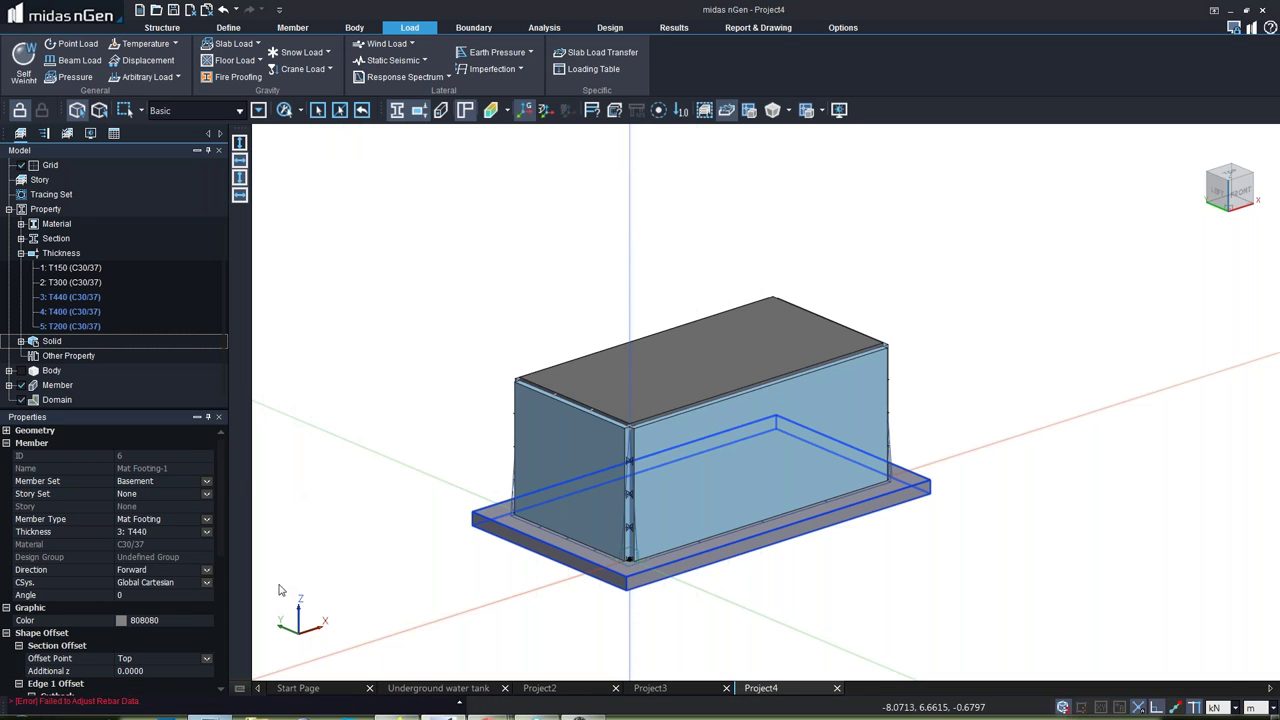
{"action": "type", "text": "4.25*22"}
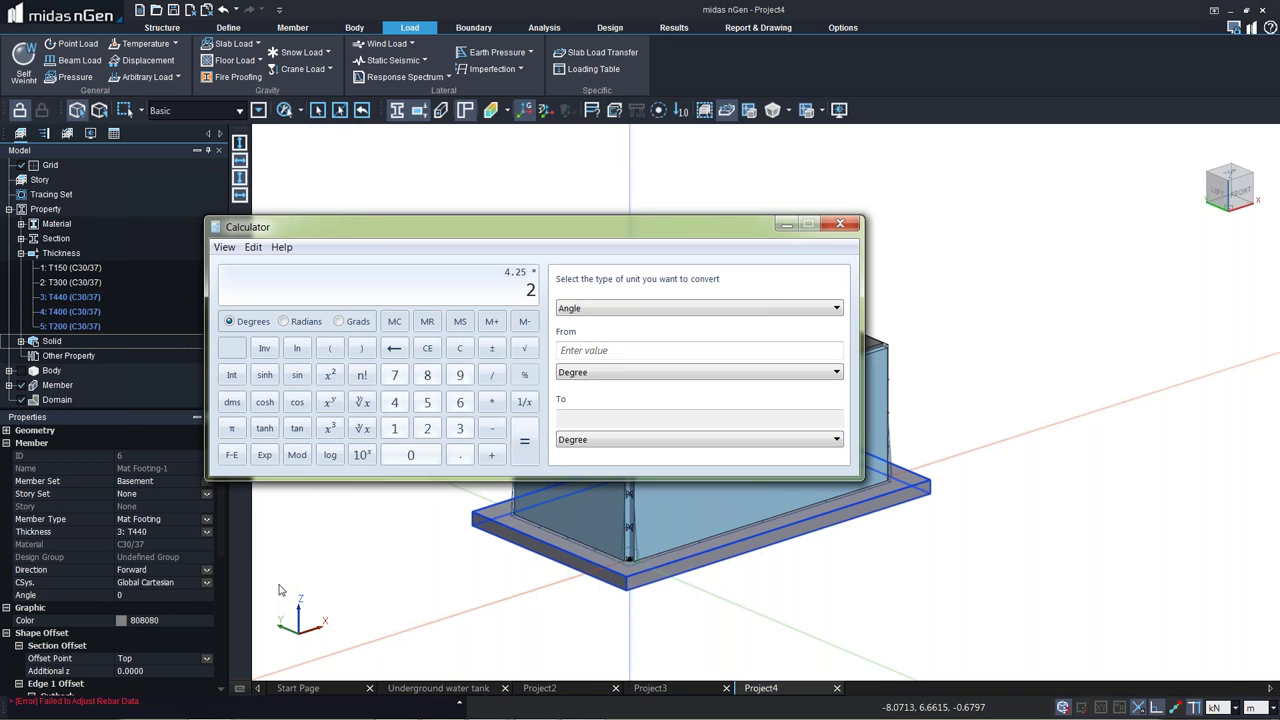
{"action": "key", "text": "Return"}
{"action": "type", "text": "4"}
{"action": "type", "text": "9.81"}
{"action": "key", "text": "Return"}
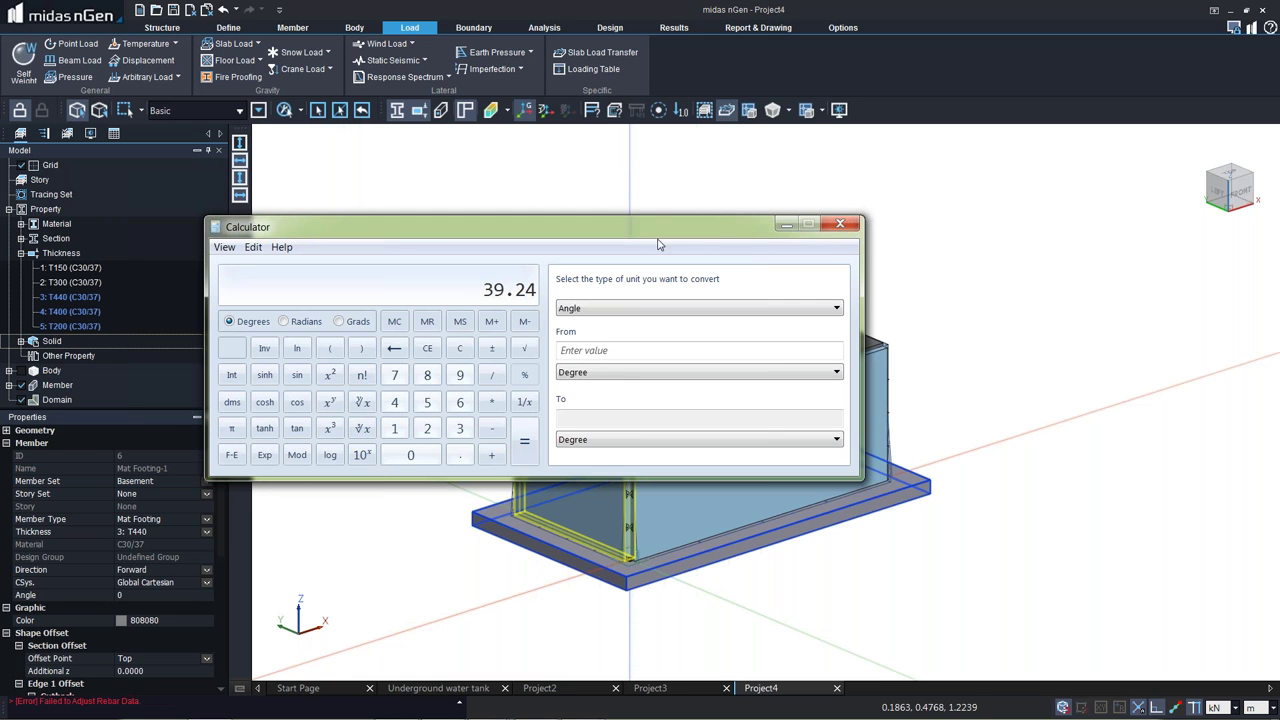
{"action": "left_click", "coordinate": [786, 223]}
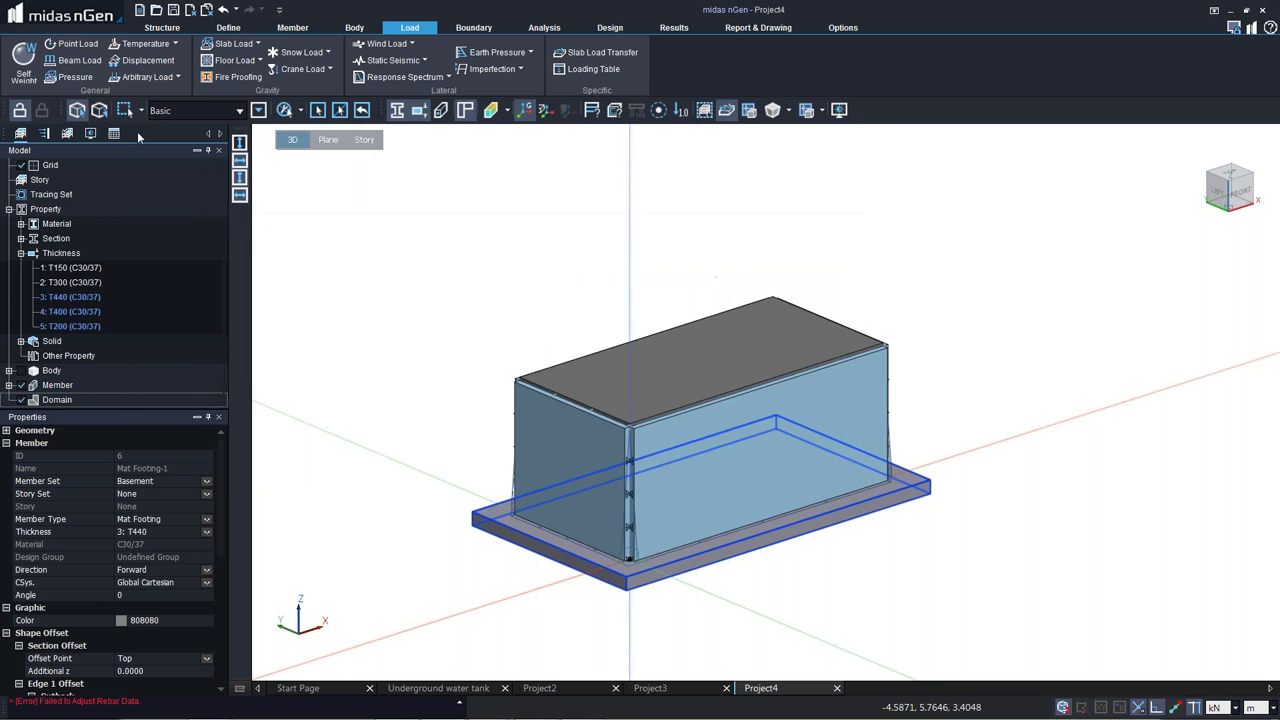
Apply a Normal pressure load of 93.5 kN/m² to the mat footing in Earth Pressure Set-1, and finish the command.
{"action": "left_click", "coordinate": [70, 77]}
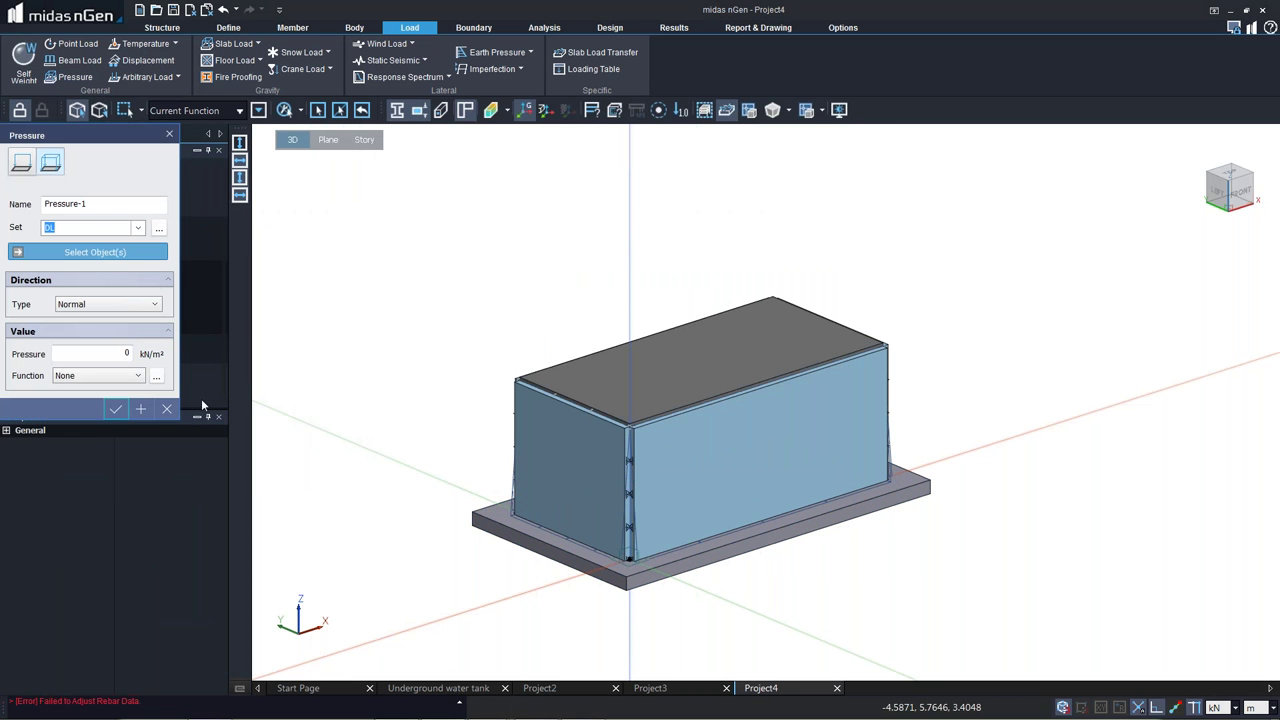
{"action": "left_click", "coordinate": [138, 228]}
{"action": "left_click", "coordinate": [118, 264]}
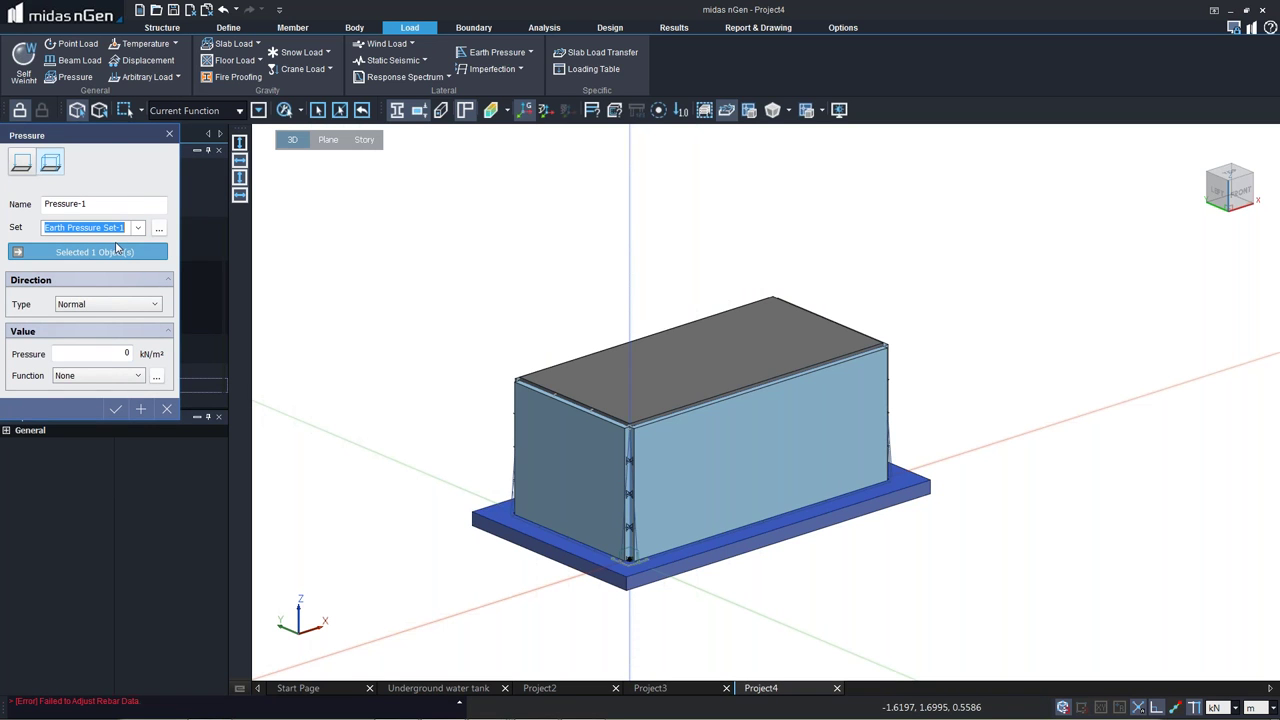
{"action": "left_click", "coordinate": [115, 354]}
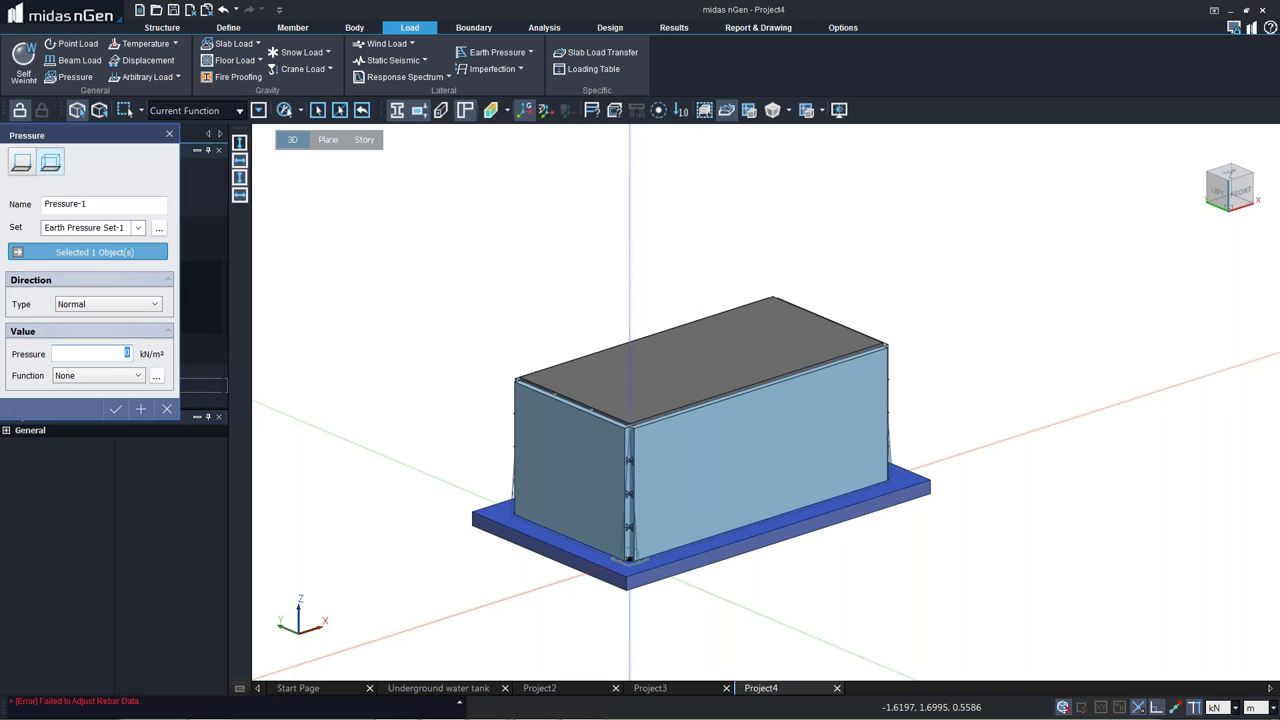
{"action": "type", "text": "-93.5"}
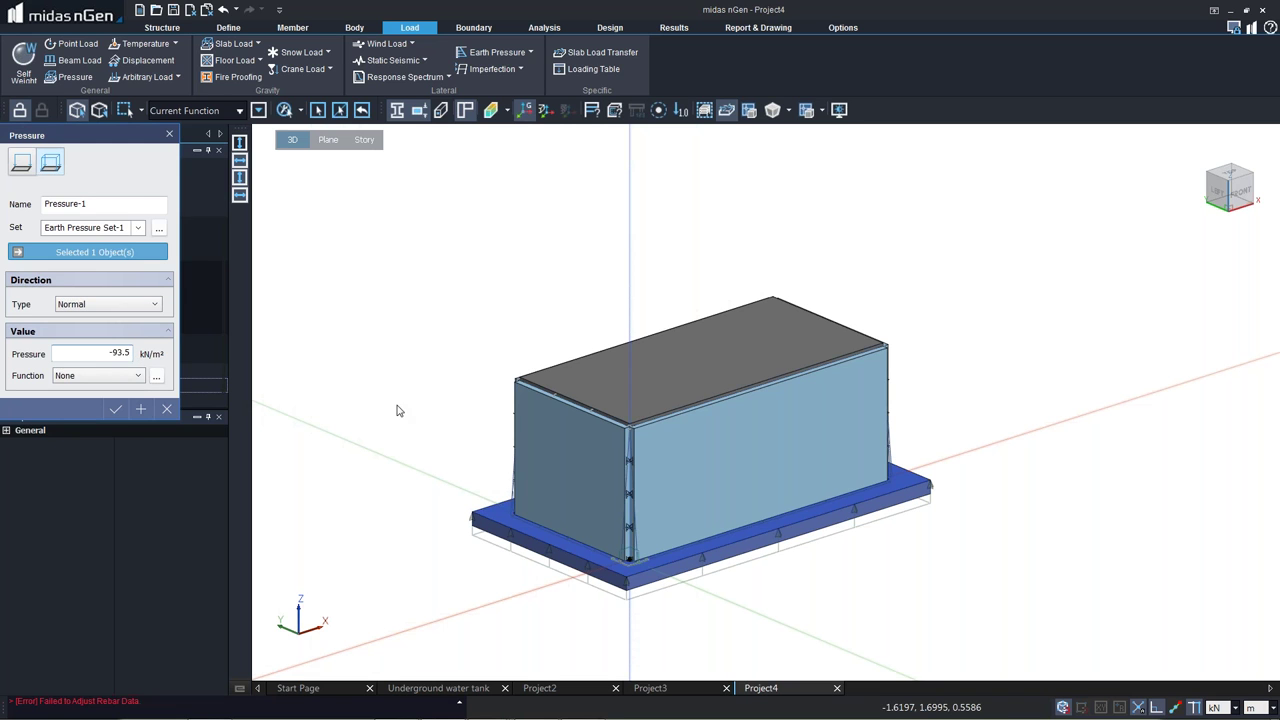
{"action": "left_click_drag", "start_coordinate": [108, 353], "coordinate": [115, 352]}
{"action": "key", "text": "Delete"}
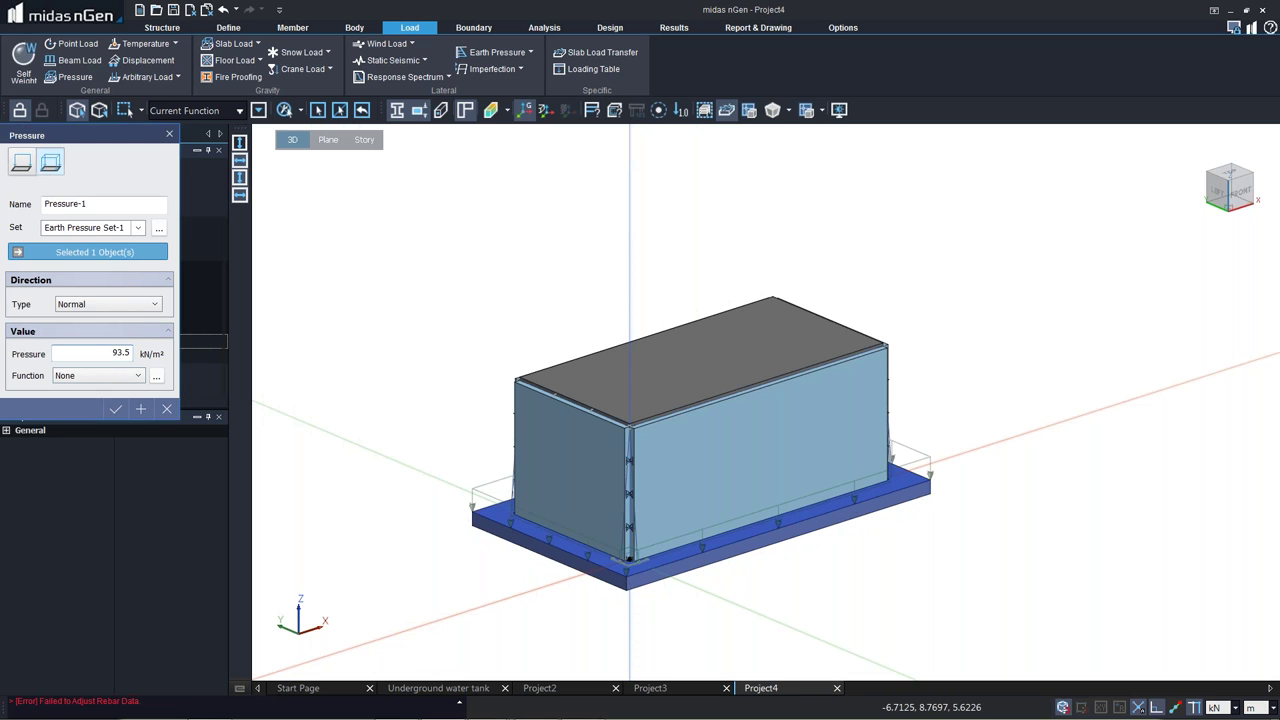
{"action": "left_click", "coordinate": [142, 410]}
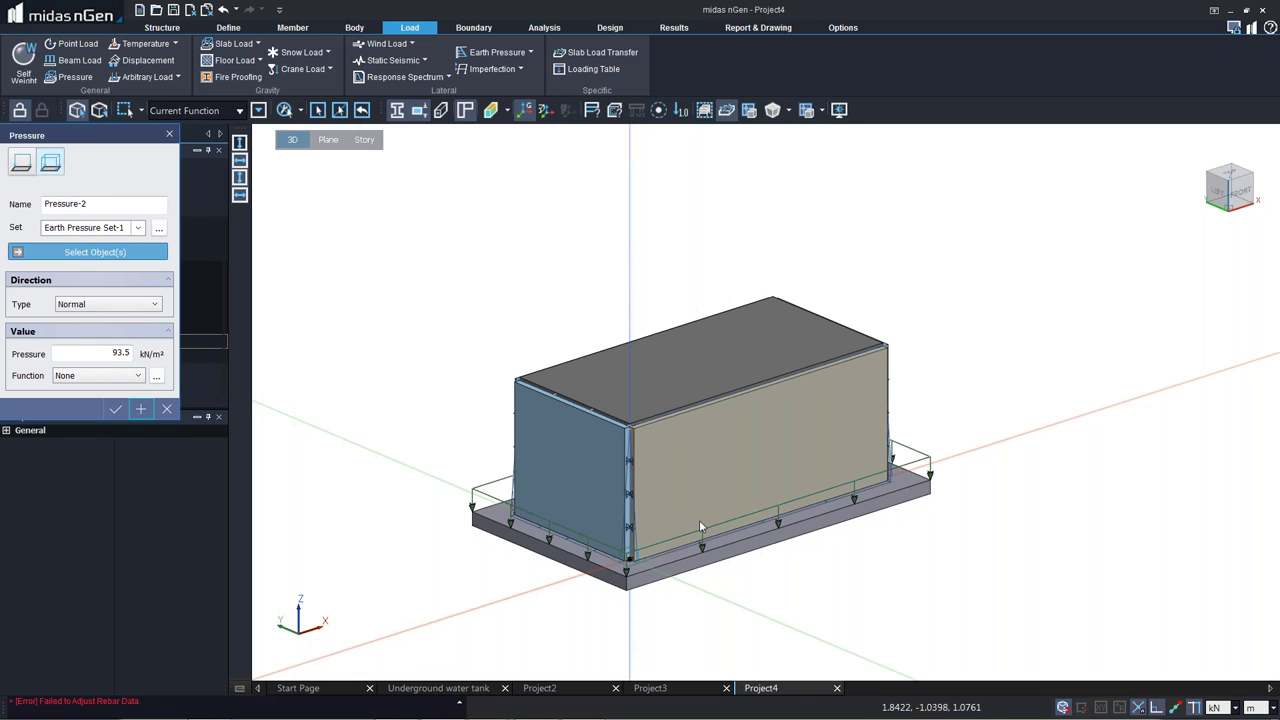
{"action": "left_click", "coordinate": [169, 134]}
Start an arbitrary pressure load and select the base surface enclosed by the walls as its loading area.
{"action": "left_click", "coordinate": [178, 78]}
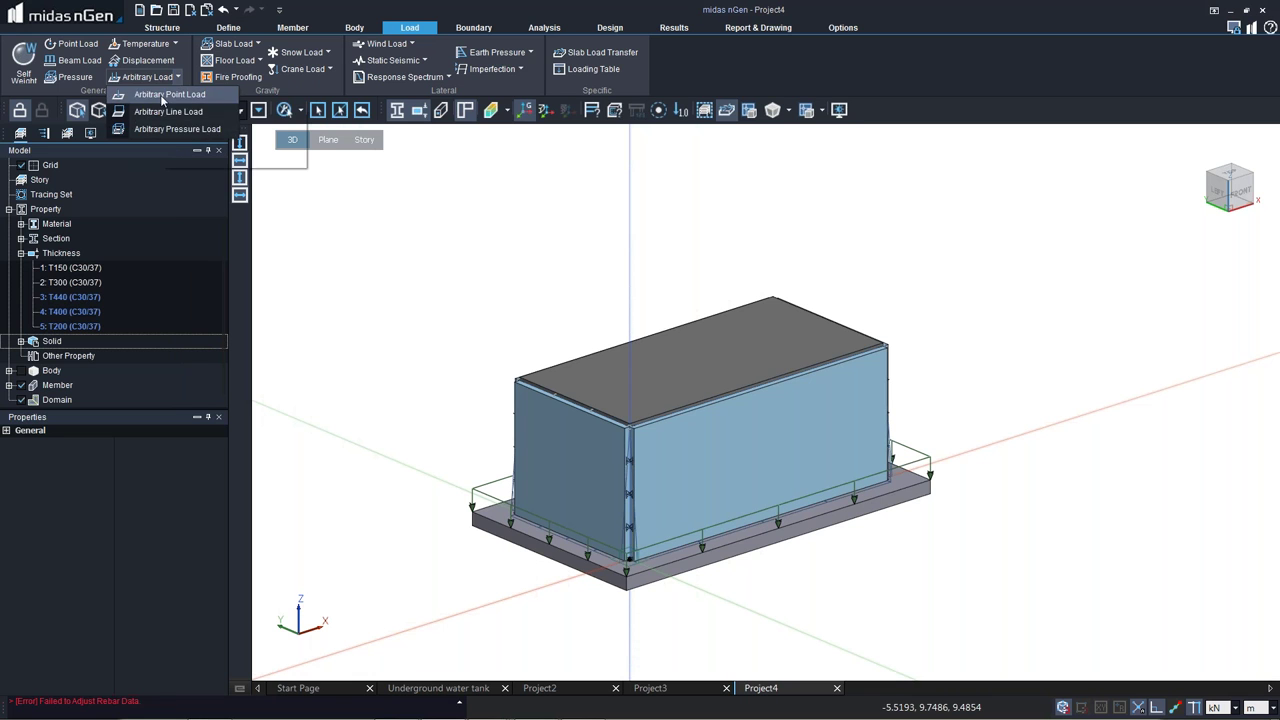
{"action": "left_click", "coordinate": [160, 129]}
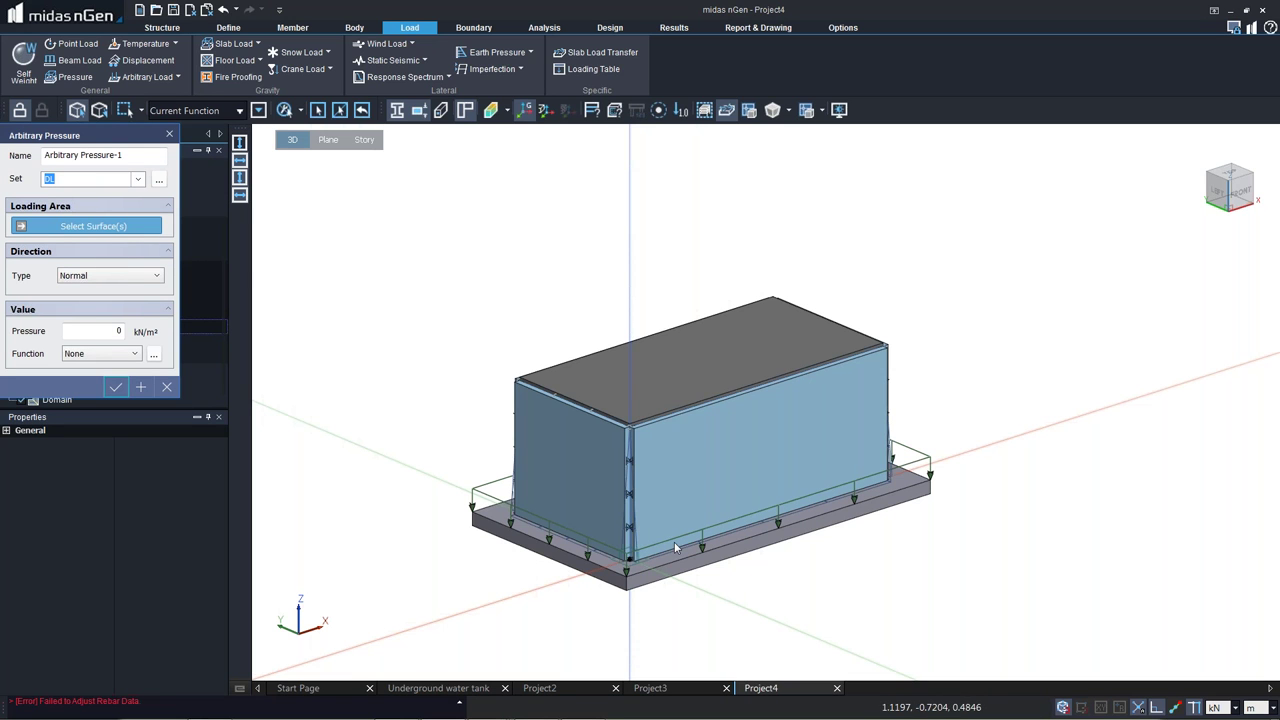
{"action": "right_click", "coordinate": [575, 489]}
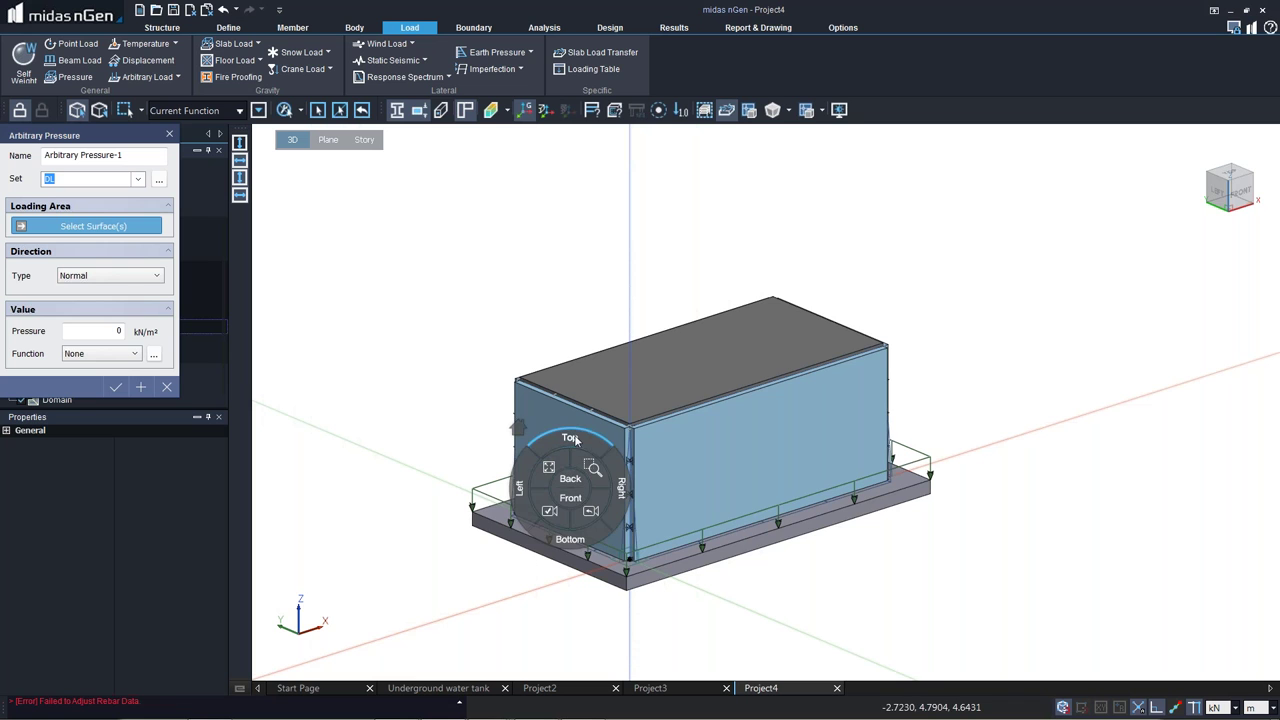
{"action": "left_click", "coordinate": [583, 432]}
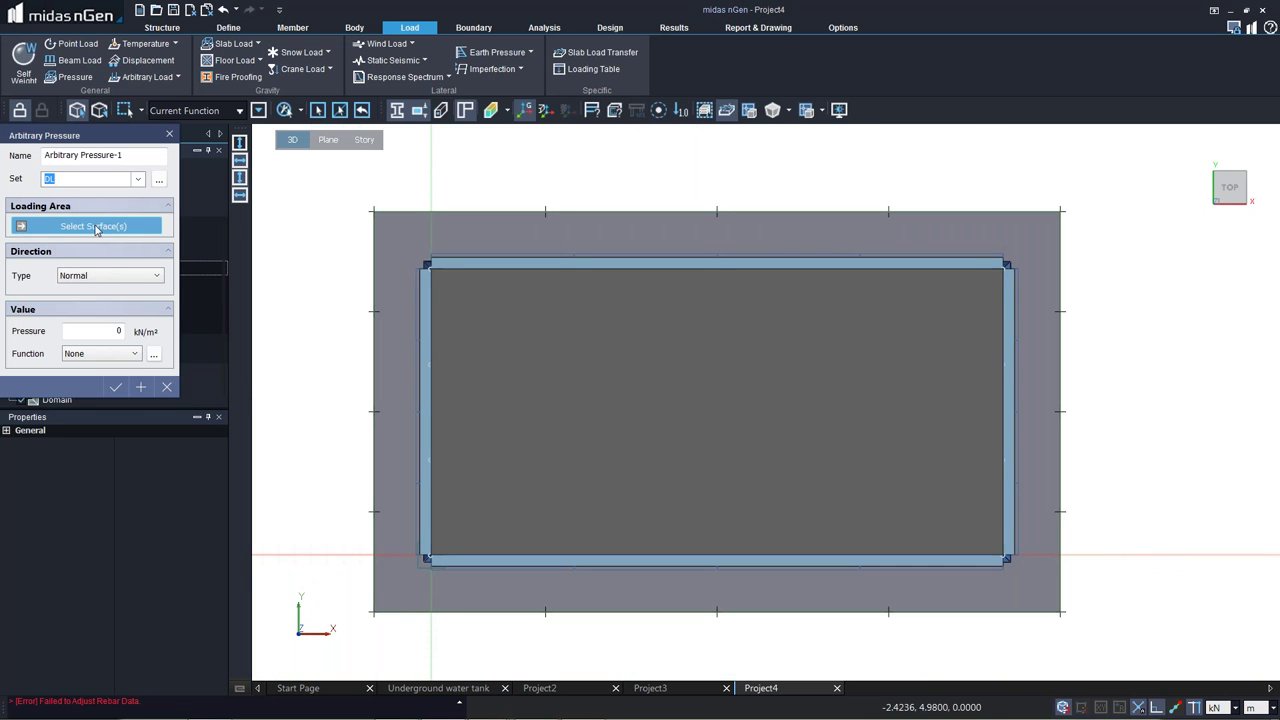
{"action": "left_click_drag", "start_coordinate": [396, 247], "coordinate": [1038, 577]}
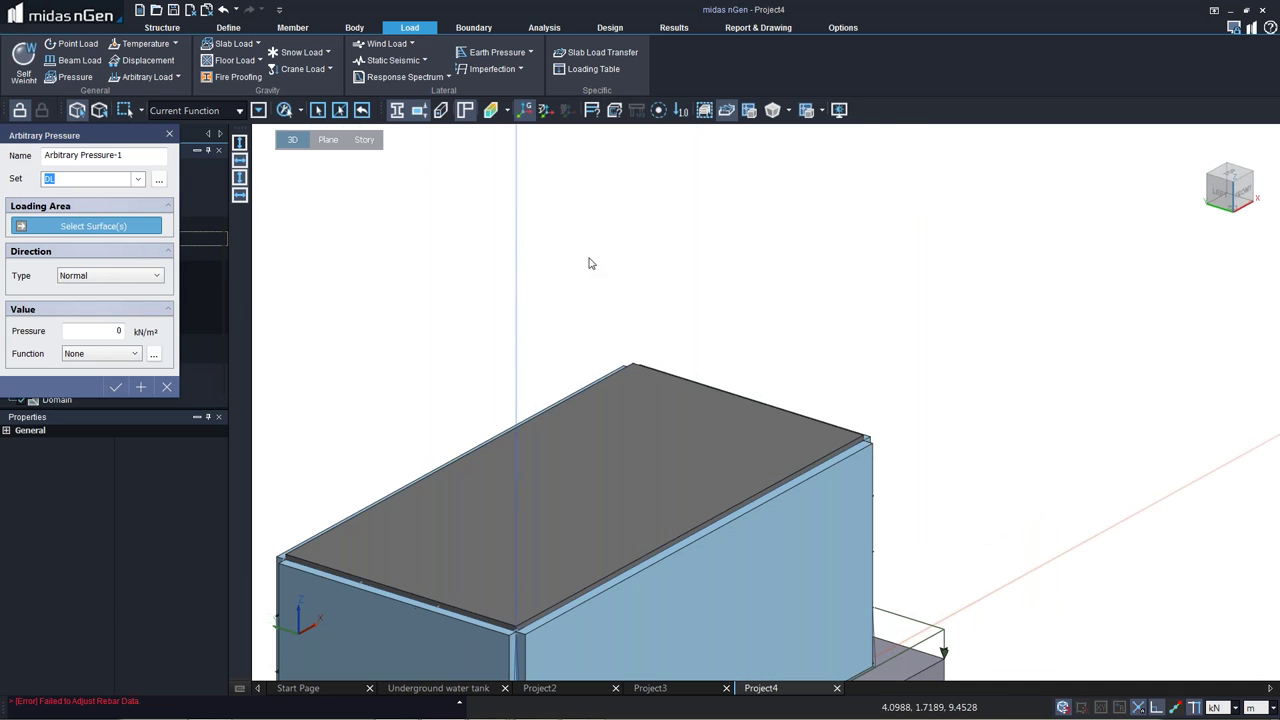
{"action": "right_click", "coordinate": [585, 260]}
{"action": "left_click", "coordinate": [623, 278]}
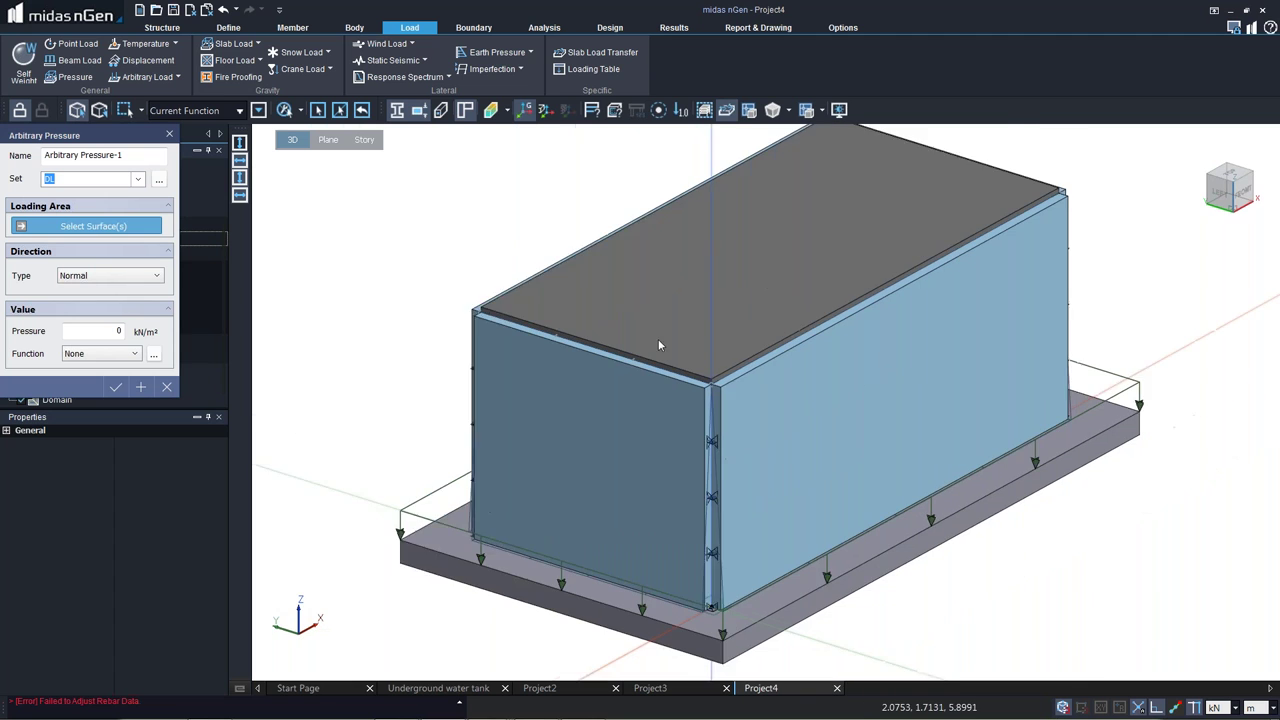
{"action": "left_click", "coordinate": [609, 516]}
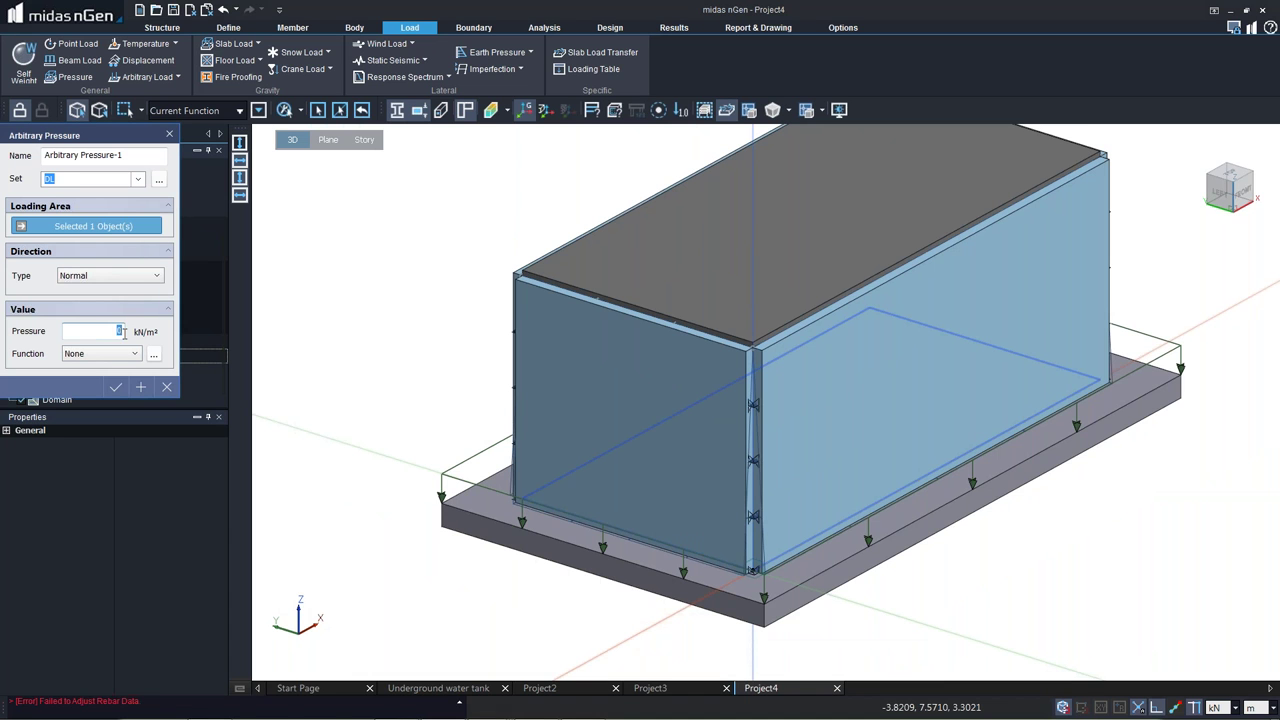
Switch to Calculator and subtract 93.5 from the water pressure result.
{"action": "left_click", "coordinate": [209, 703]}
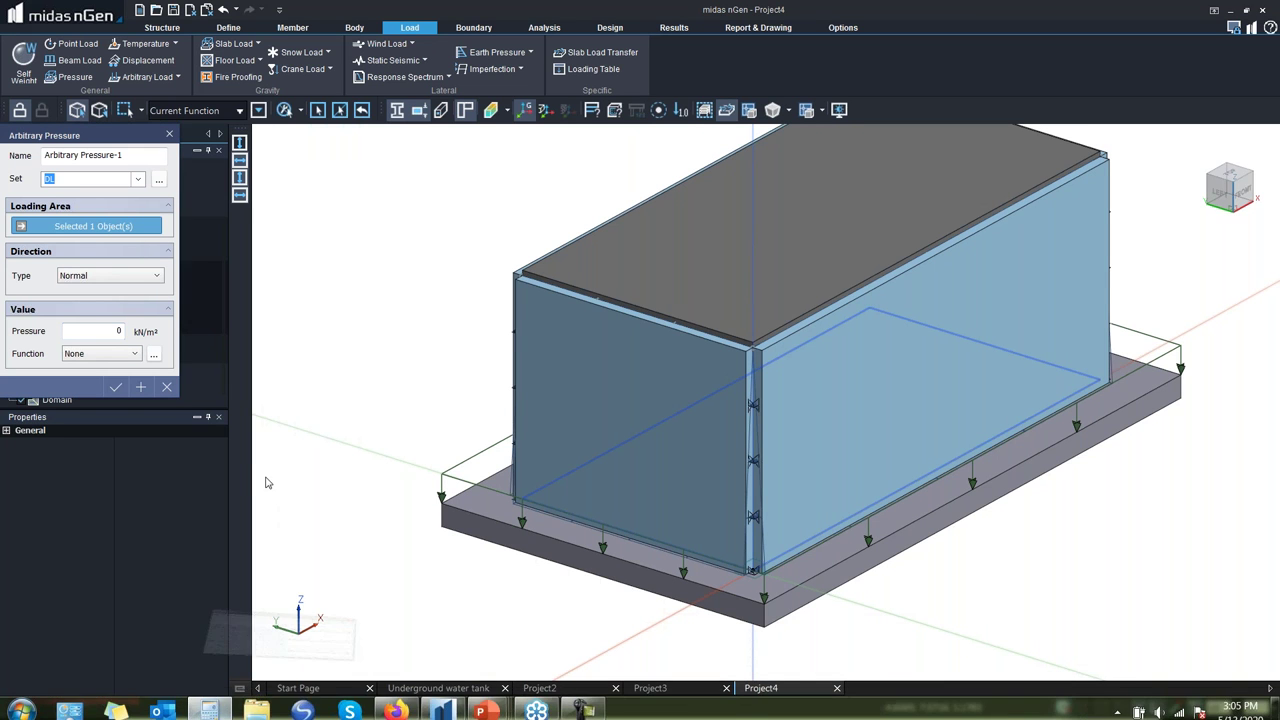
{"action": "key", "text": "minus"}
{"action": "type", "text": "93.5"}
{"action": "key", "text": "Return"}
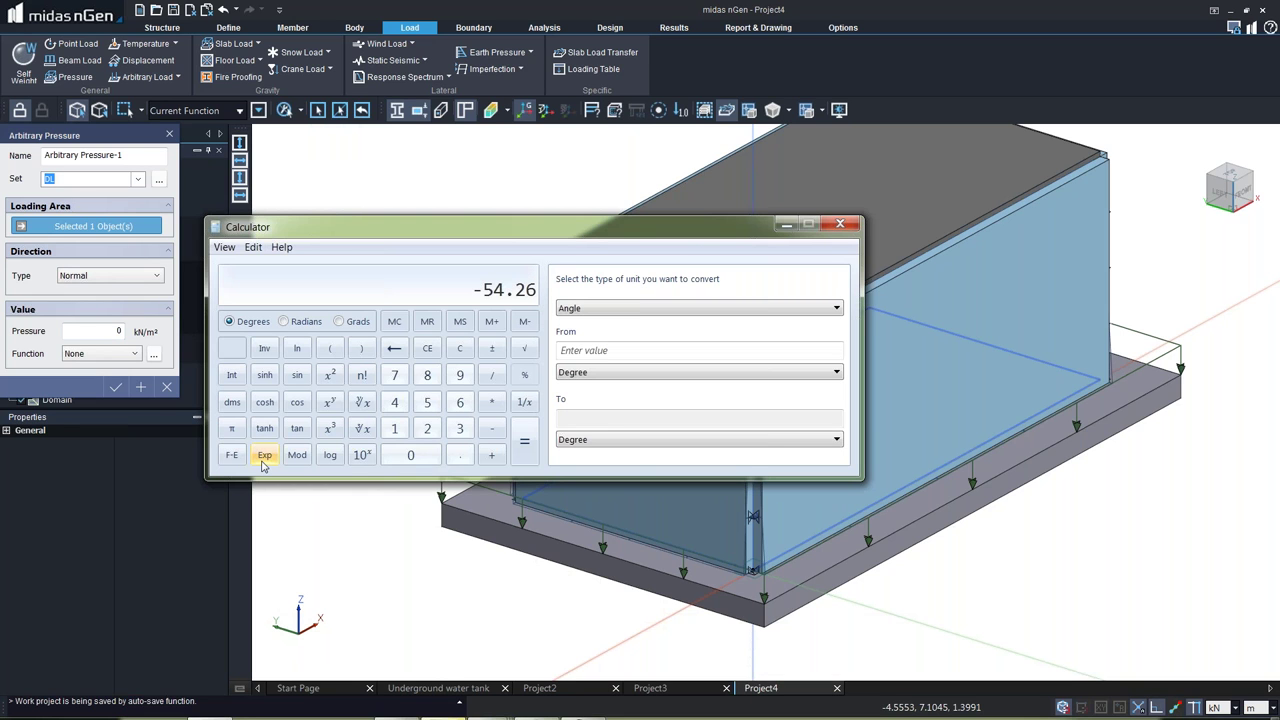
Copy the computed pressure difference from Calculator and enter it as the arbitrary pressure value, -54.26 kN/m².
{"action": "left_click", "coordinate": [786, 224]}
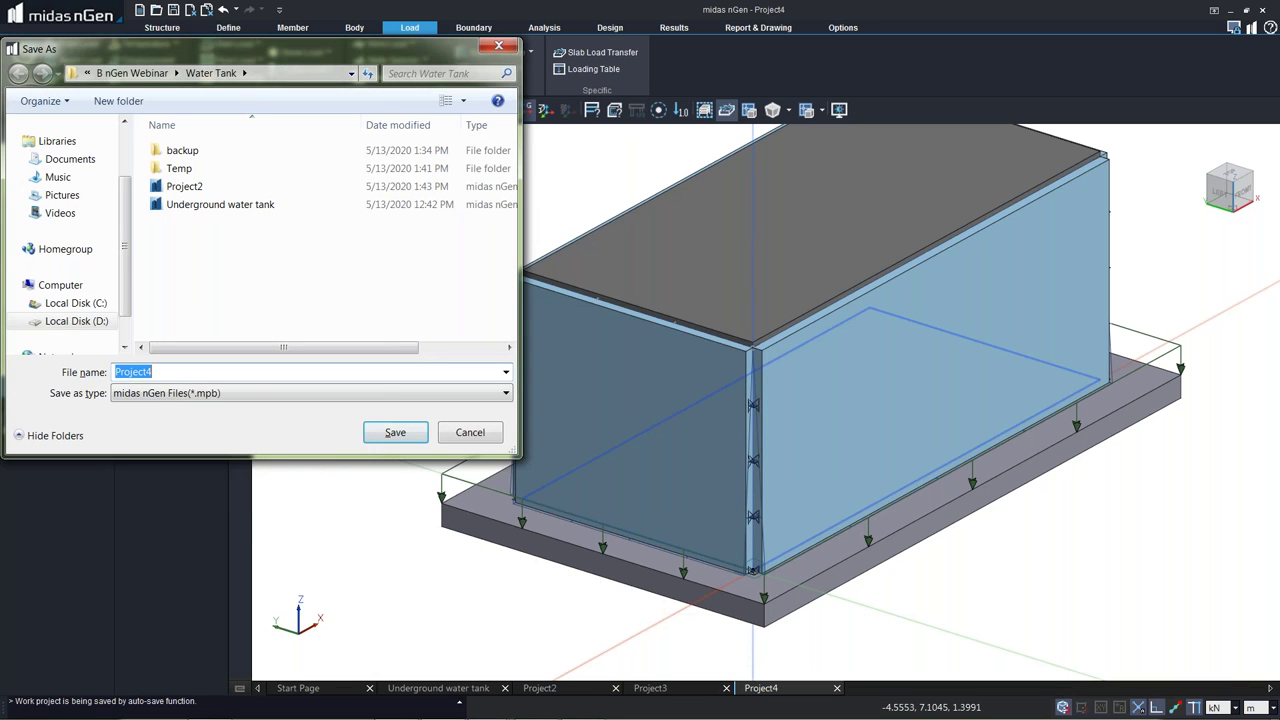
{"action": "left_click", "coordinate": [497, 48]}
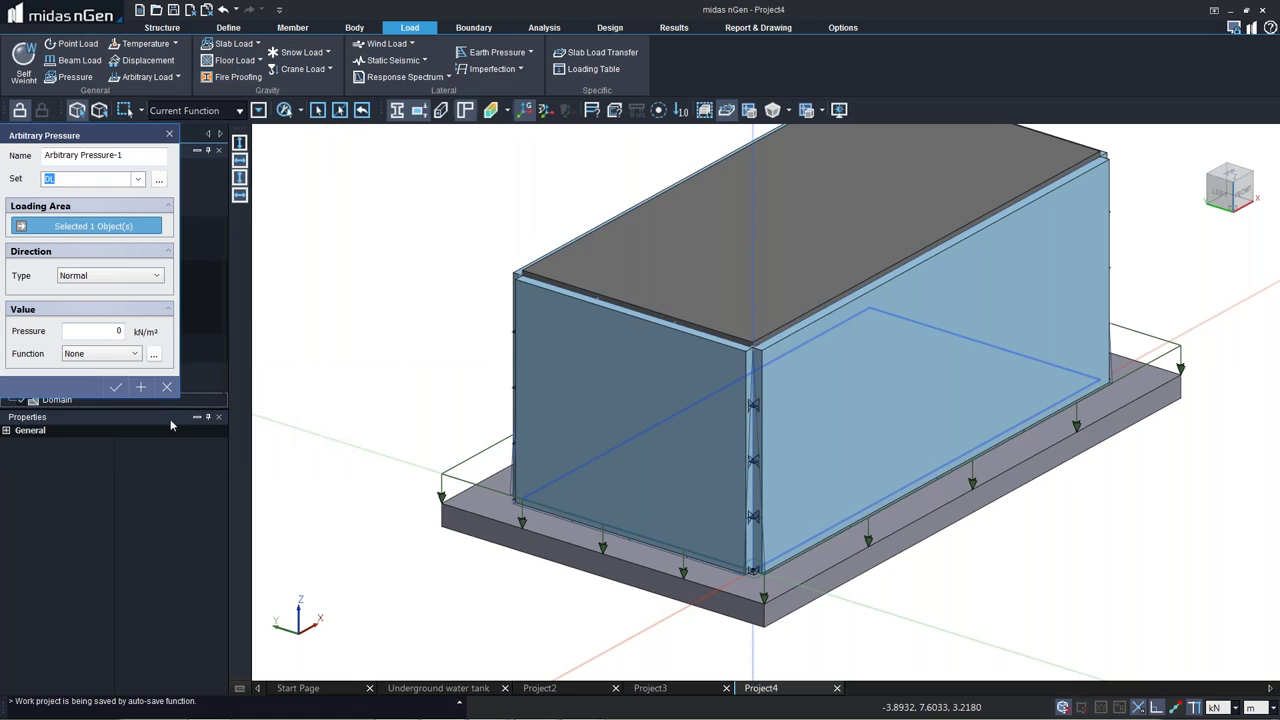
{"action": "left_click", "coordinate": [130, 329]}
{"action": "type", "text": "1"}
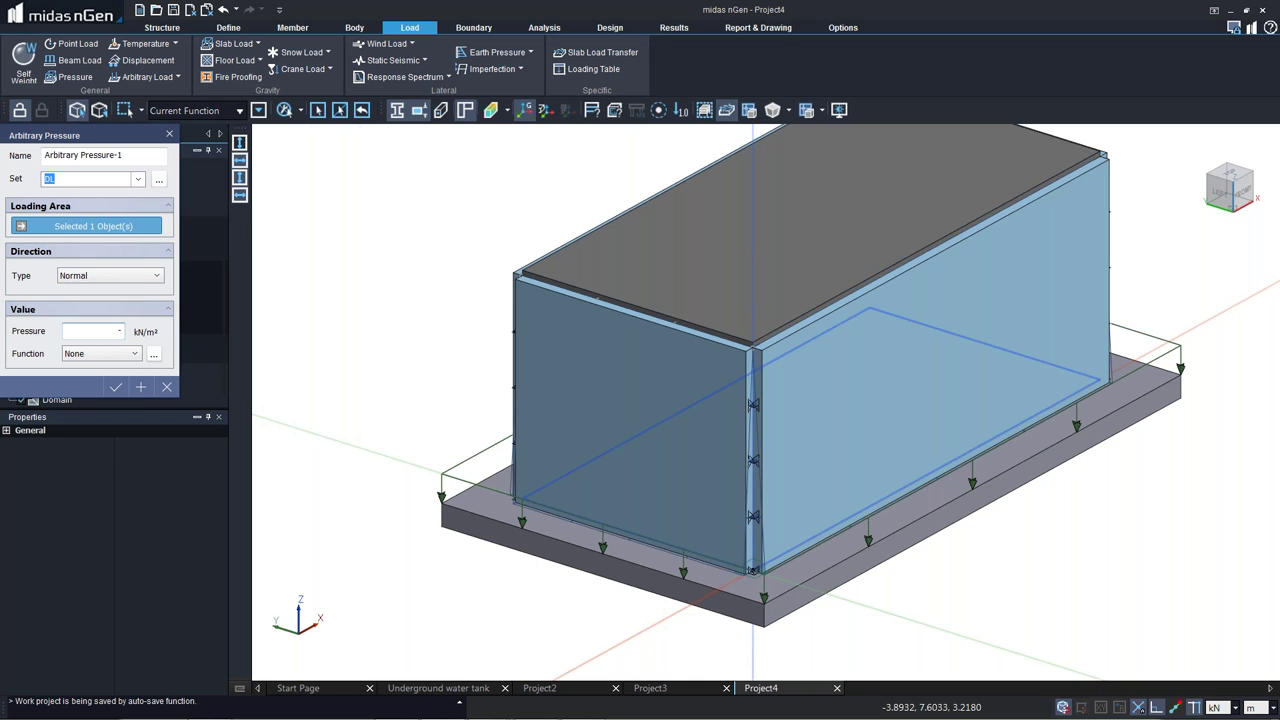
{"action": "key", "text": "alt+Tab"}
{"action": "key", "text": "shift+Tab"}
{"action": "key", "text": "shift+Tab"}
{"action": "key", "text": "shift+Tab"}
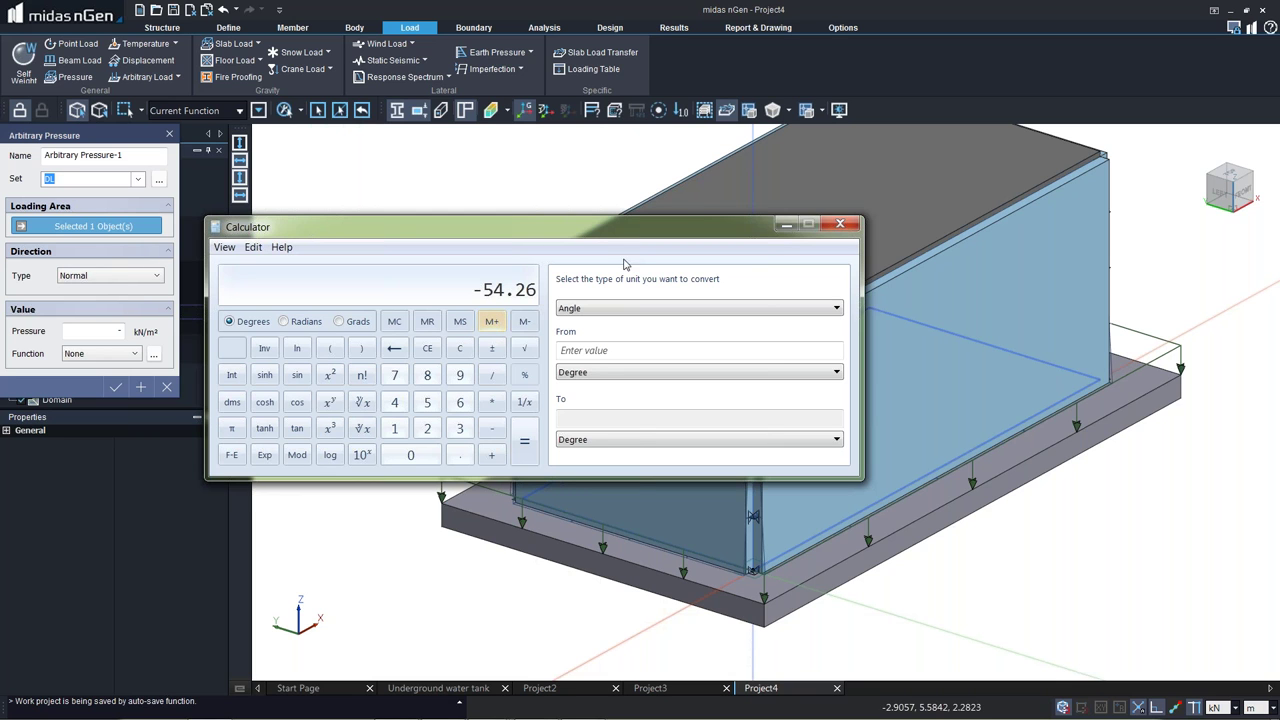
{"action": "right_click", "coordinate": [456, 299]}
{"action": "left_click", "coordinate": [478, 304]}
{"action": "left_click", "coordinate": [86, 327]}
{"action": "key", "text": "ctrl+v"}
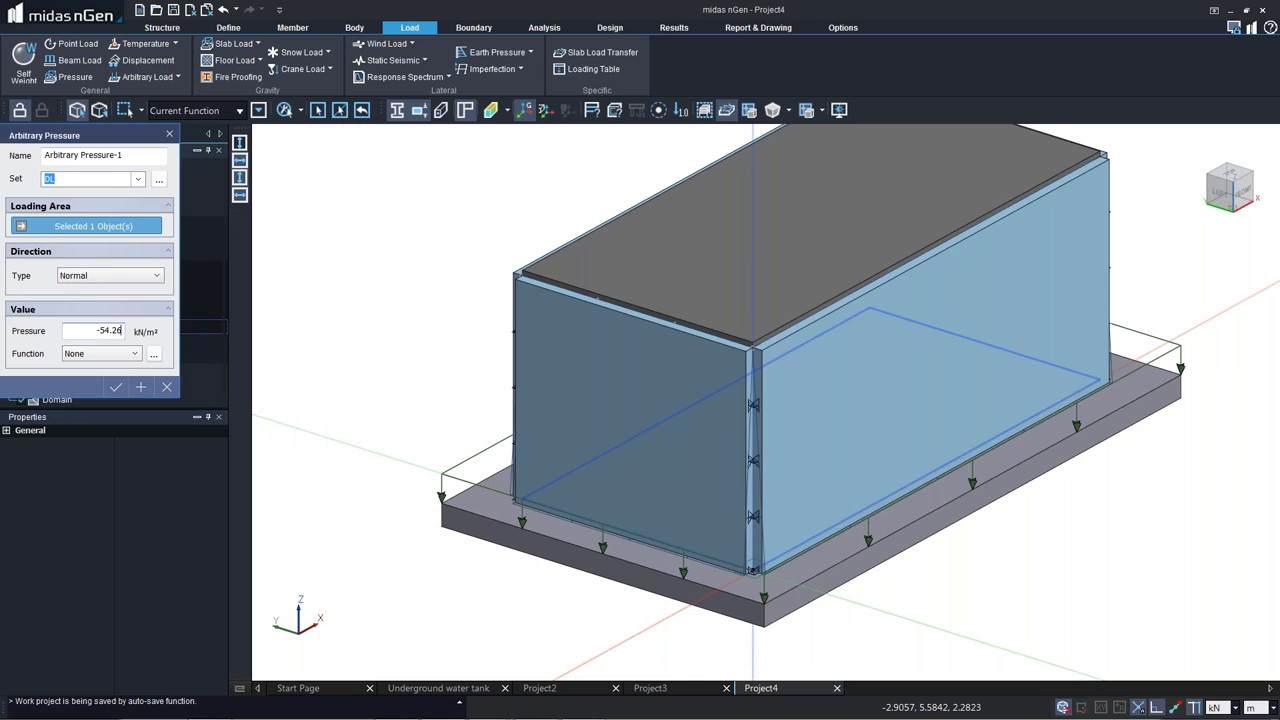
Assign the arbitrary pressure to Earth Pressure Set-1 and create the load.
{"action": "left_click", "coordinate": [138, 179]}
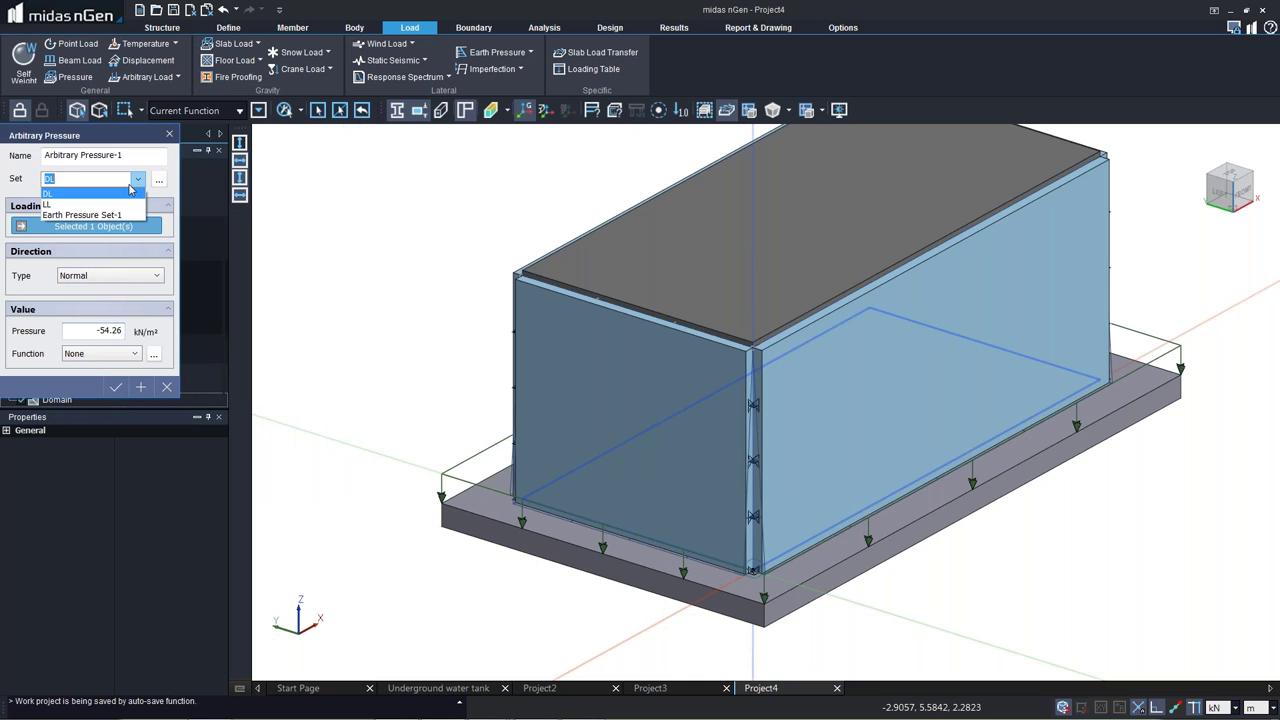
{"action": "left_click", "coordinate": [91, 216]}
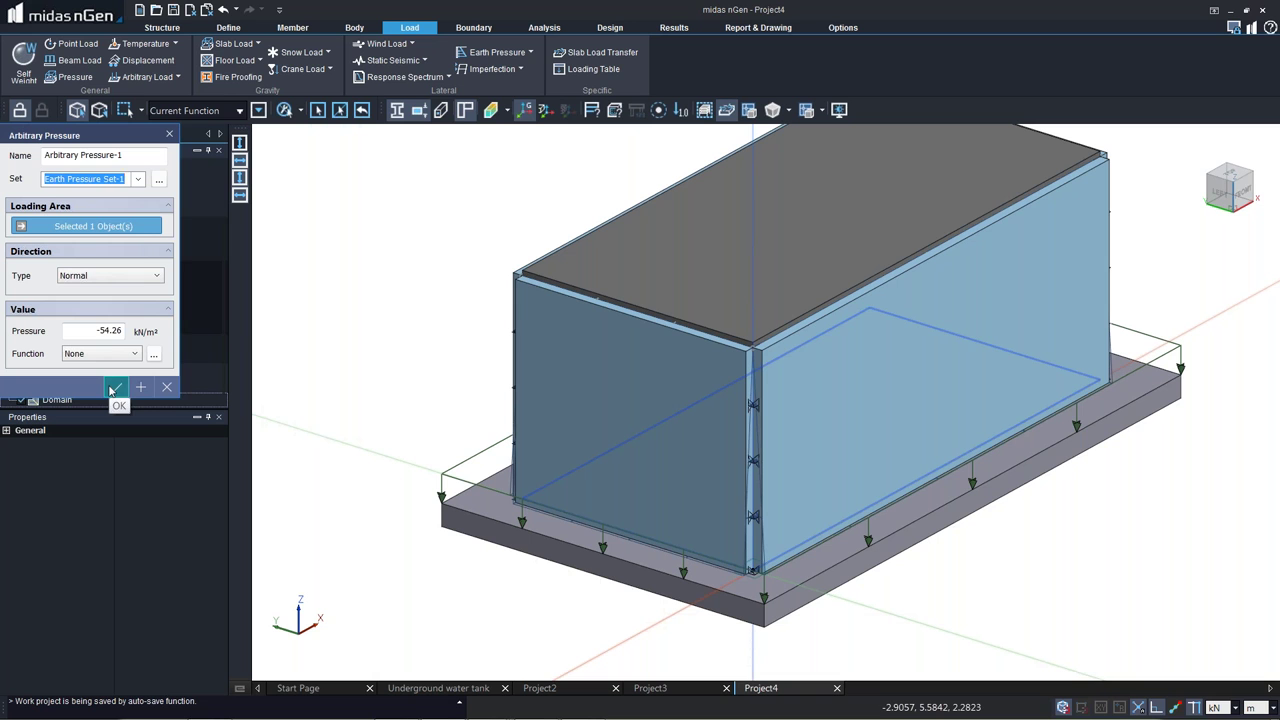
{"action": "left_click", "coordinate": [111, 388]}
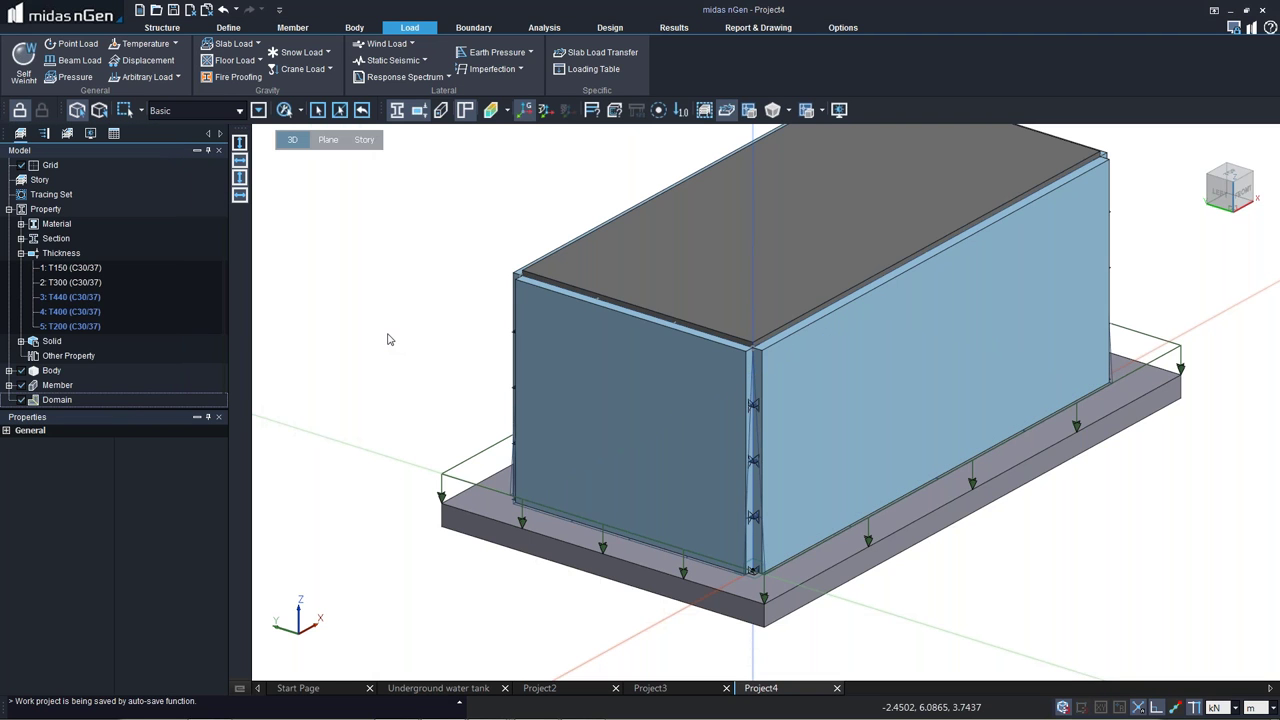
Start a soil support in Spring Set-1 and select the mat footing as the supported member.
{"action": "middle_click_drag", "start_coordinate": [775, 452], "coordinate": [765, 467]}
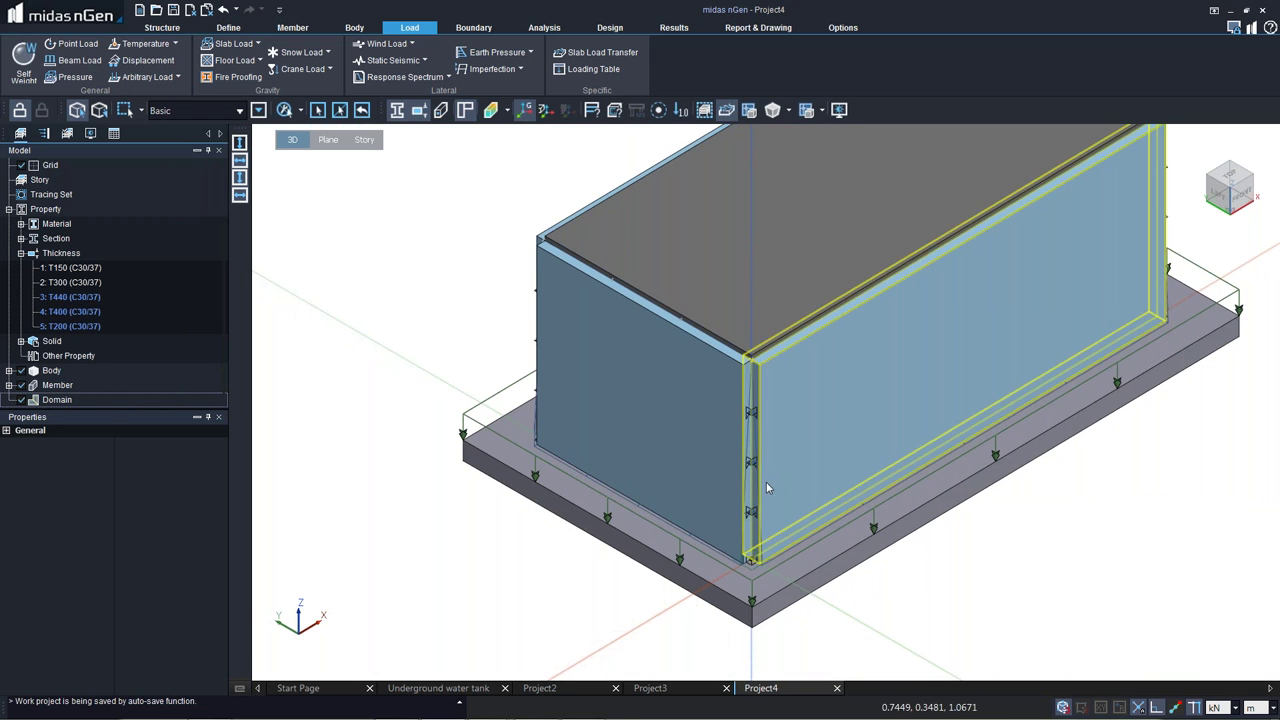
{"action": "scroll", "coordinate": [755, 460], "scroll_direction": "down", "scroll_amount": 5}
{"action": "scroll", "coordinate": [887, 538], "scroll_direction": "up", "scroll_amount": 2}
{"action": "middle_click_drag", "start_coordinate": [887, 538], "coordinate": [880, 531]}
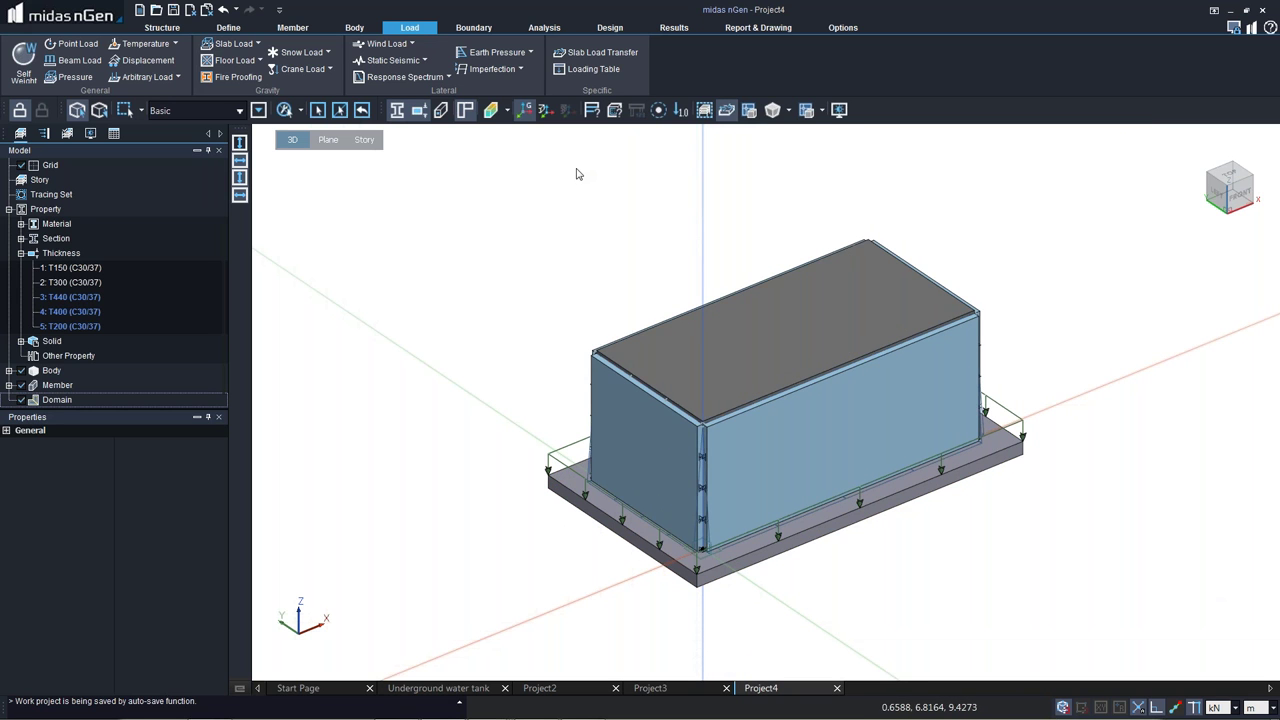
{"action": "left_click", "coordinate": [460, 28]}
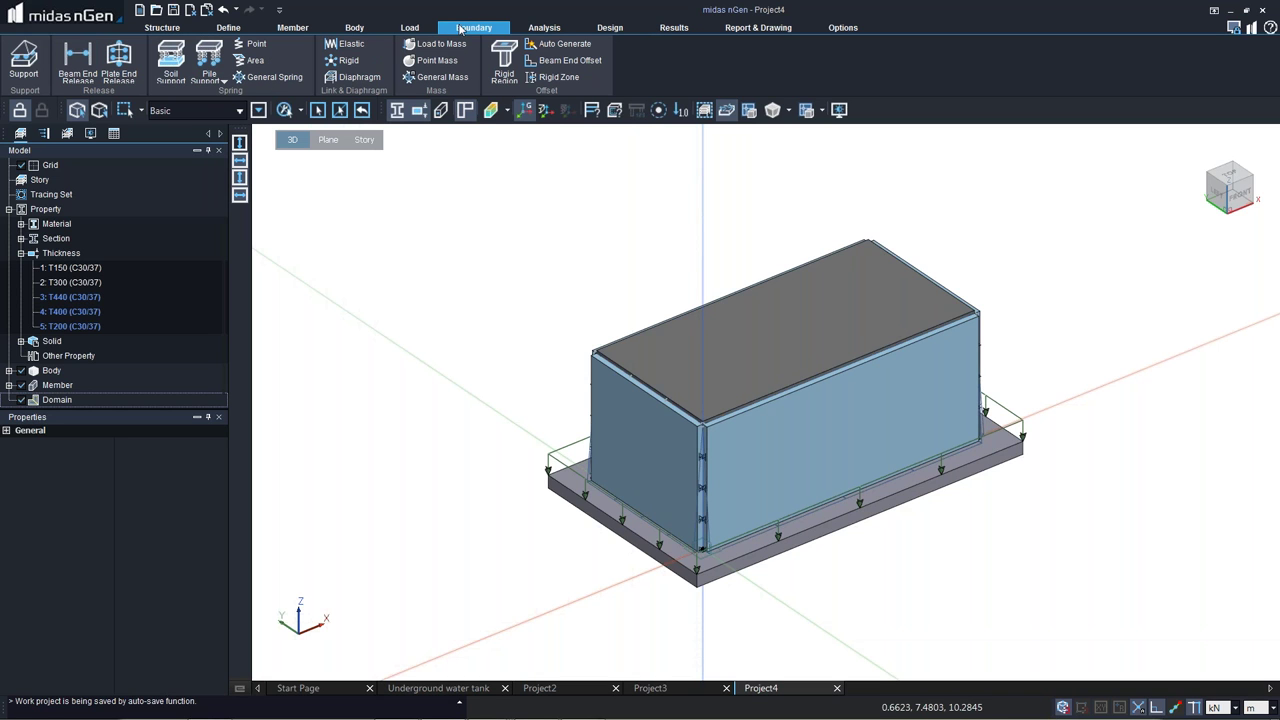
{"action": "left_click", "coordinate": [168, 62]}
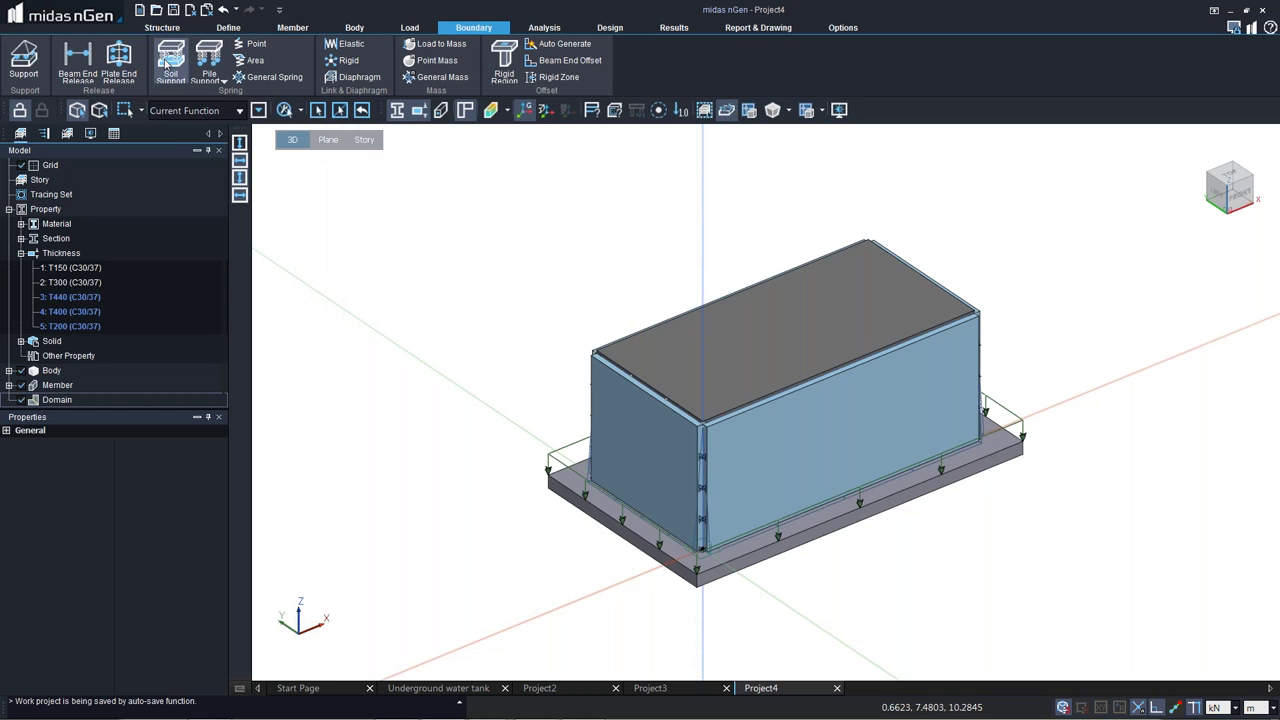
{"action": "left_click", "coordinate": [572, 507]}
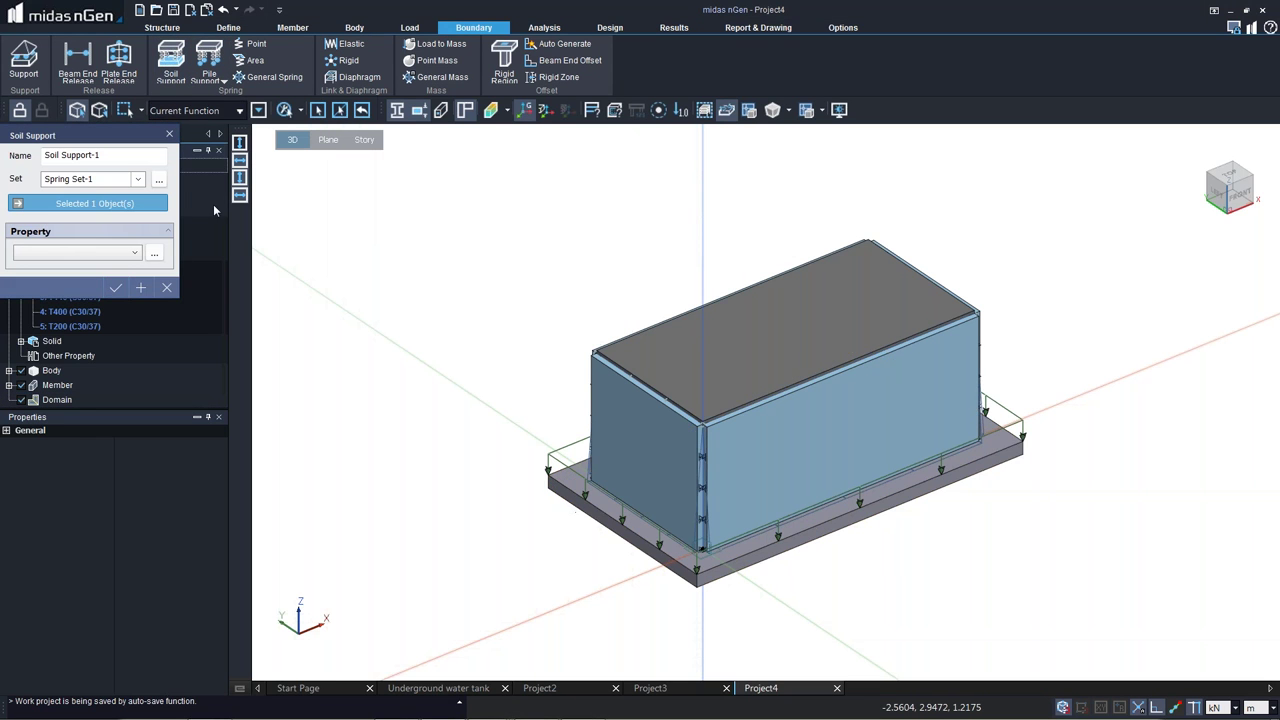
Define a soil spring property using the Joseph E.Bowles method with 230 kN/m² allowable soil stress, and apply the soil support with it.
{"action": "left_click", "coordinate": [155, 256]}
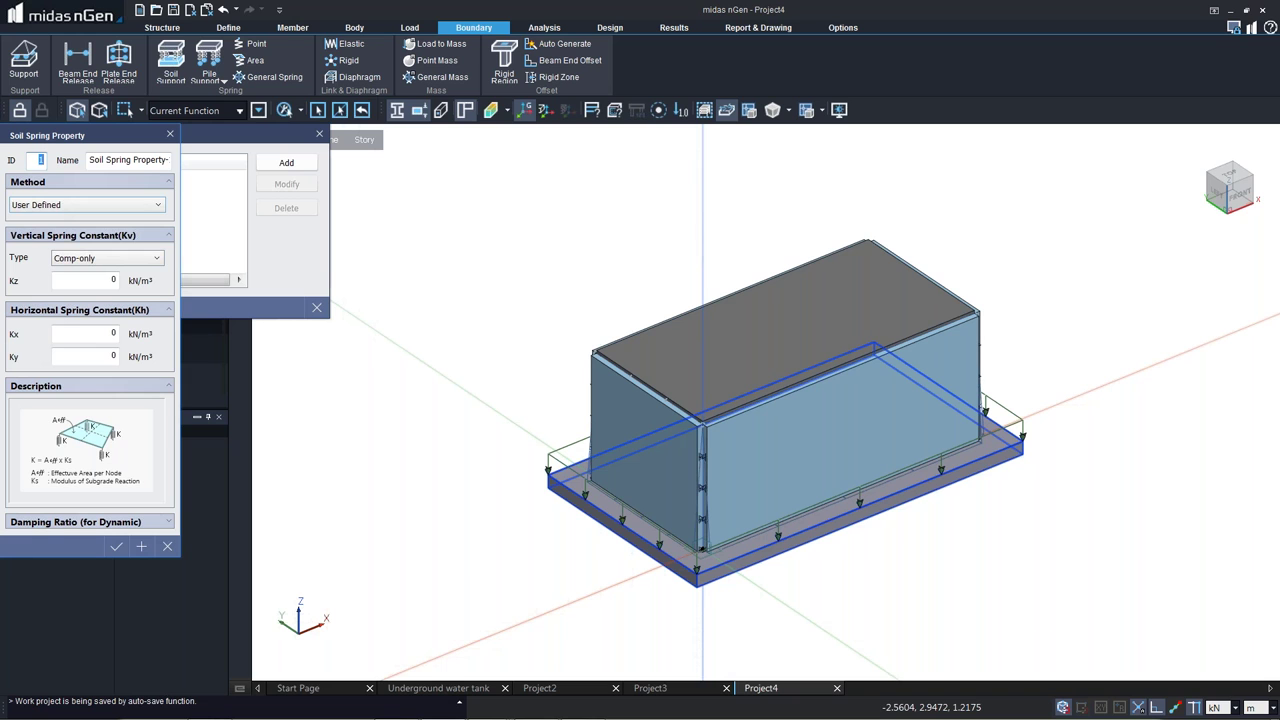
{"action": "left_click", "coordinate": [116, 283]}
{"action": "key", "text": "Tab"}
{"action": "key", "text": "Tab"}
{"action": "left_click", "coordinate": [99, 208]}
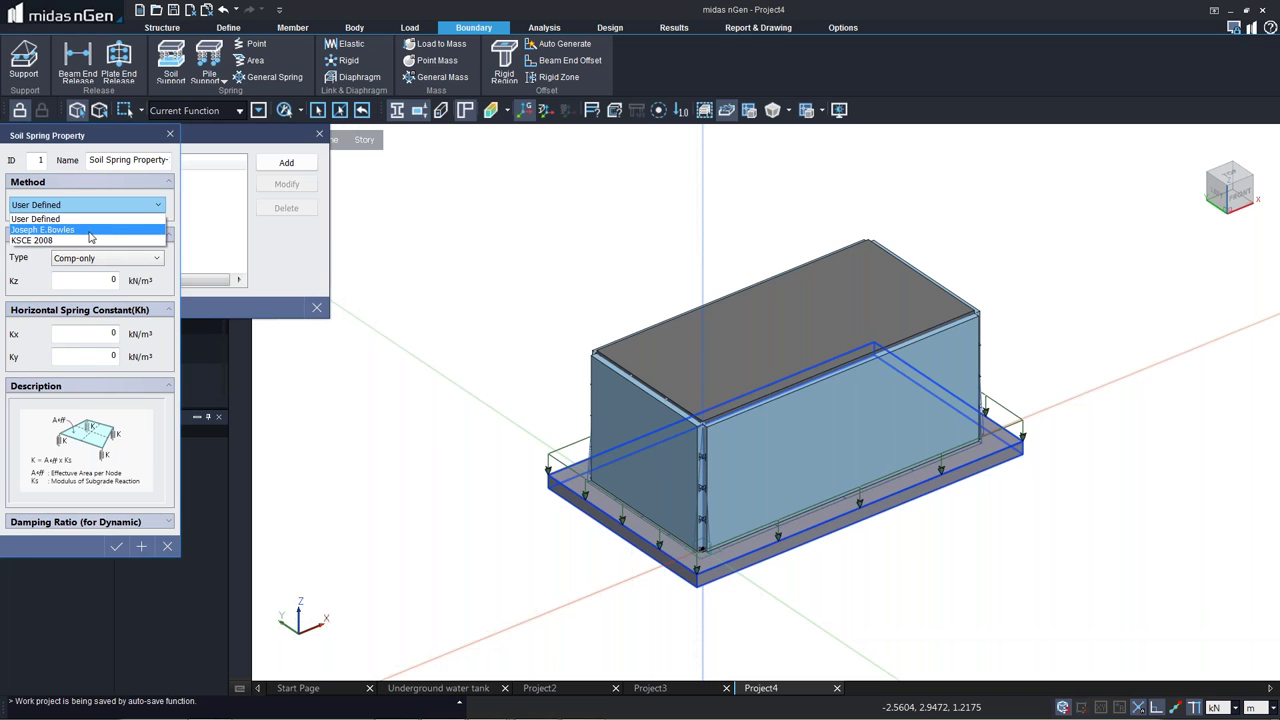
{"action": "left_click", "coordinate": [91, 231]}
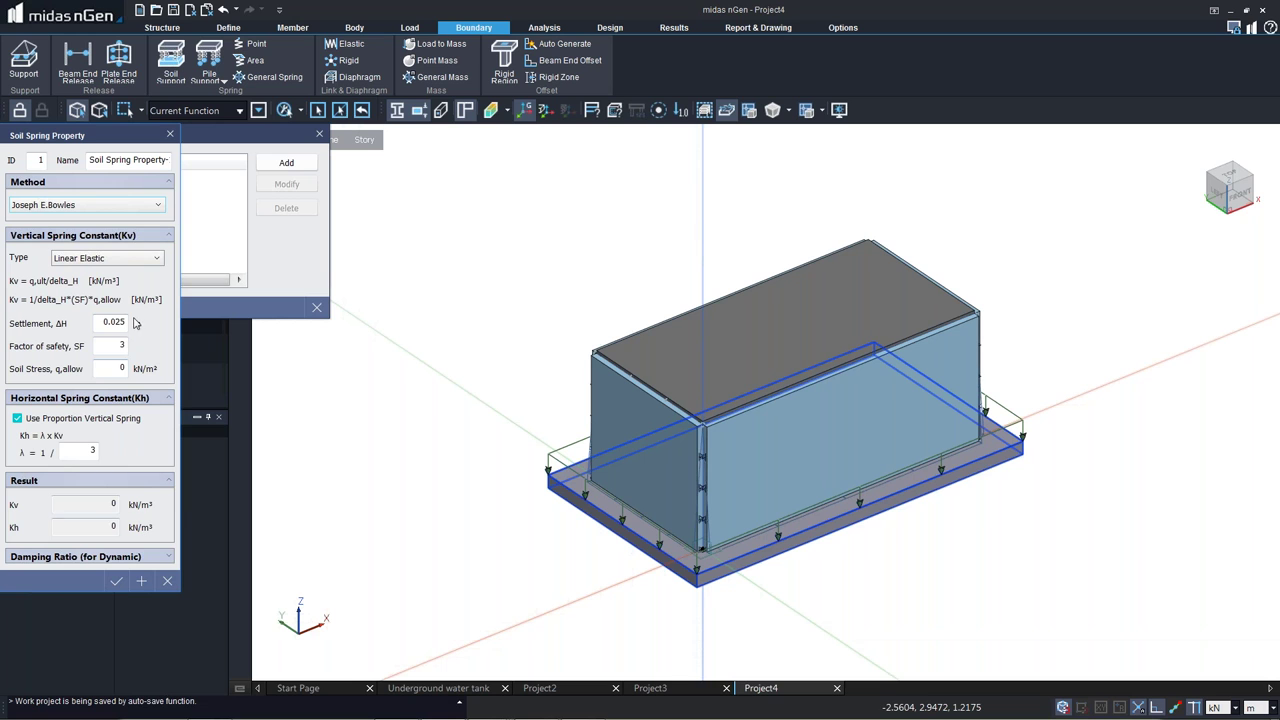
{"action": "double_click", "coordinate": [122, 368]}
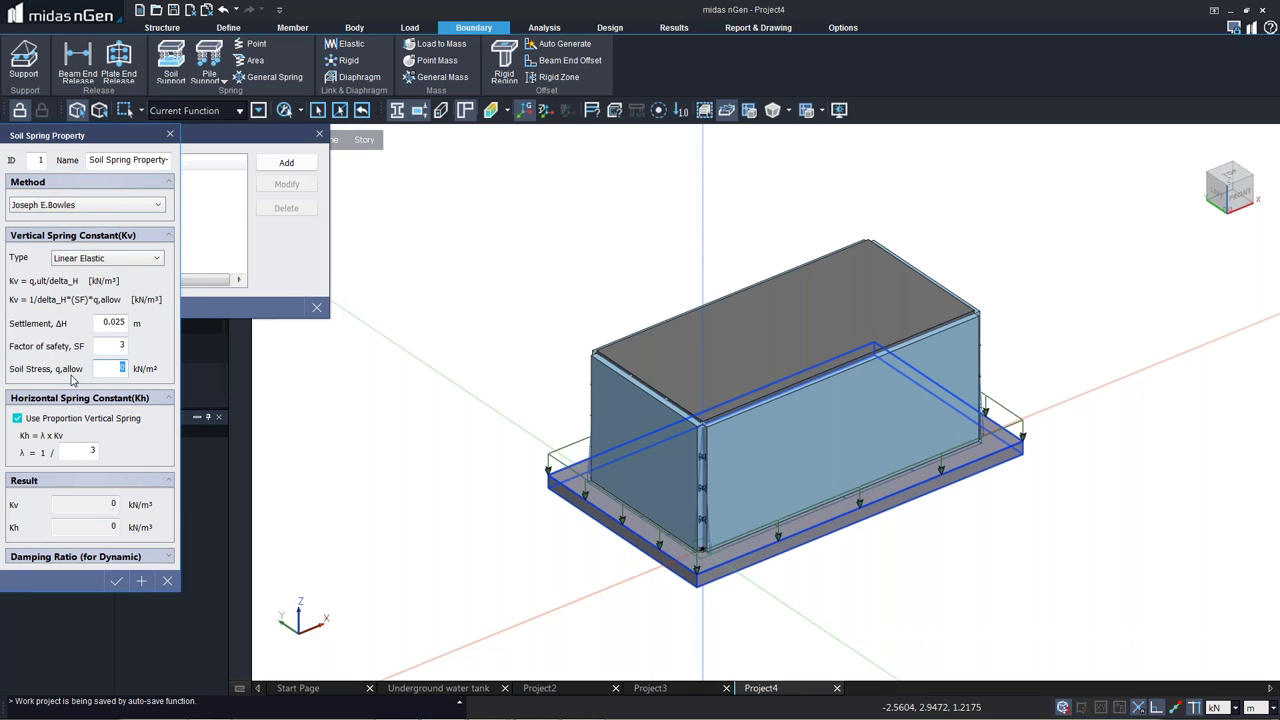
{"action": "type", "text": "230"}
{"action": "left_click", "coordinate": [116, 581]}
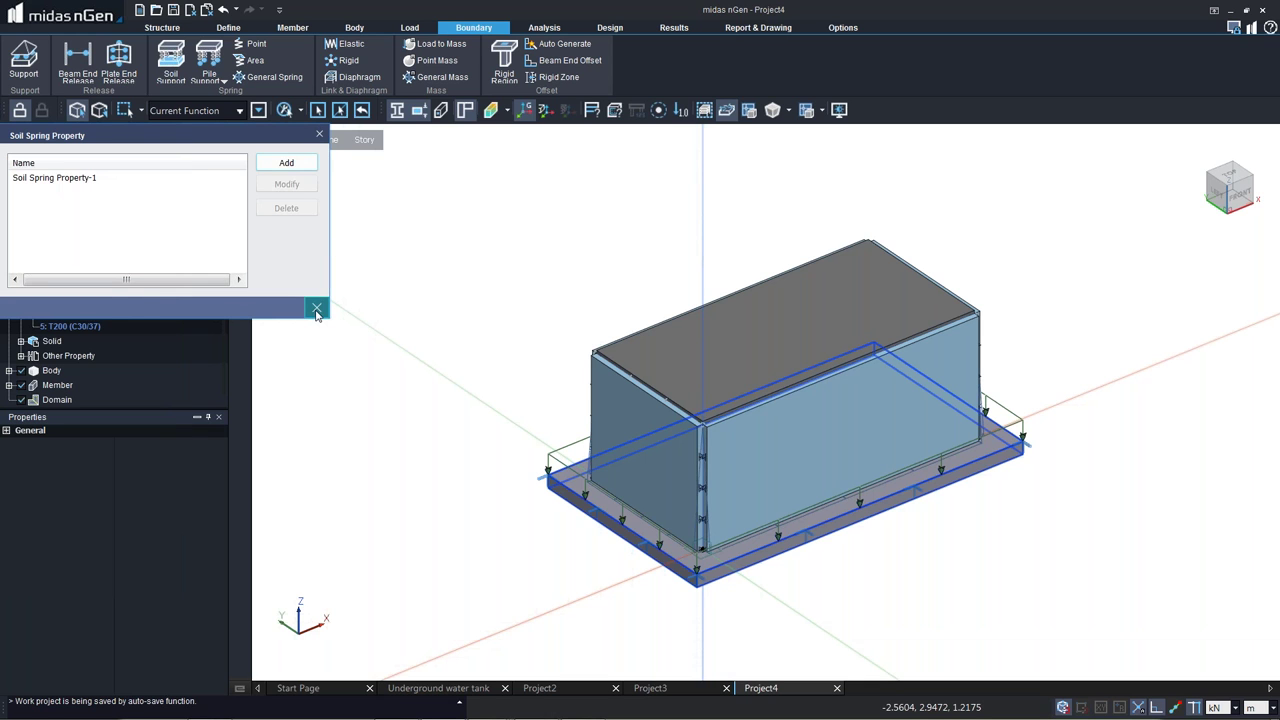
{"action": "left_click", "coordinate": [316, 307]}
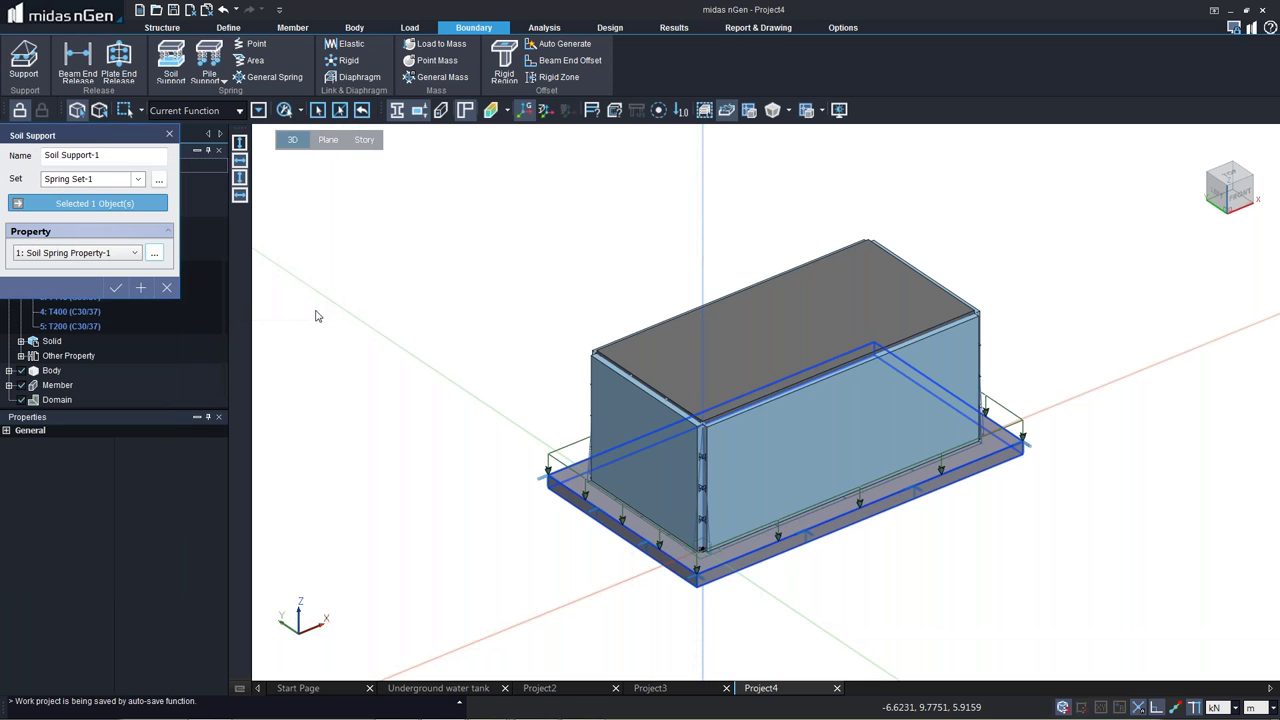
{"action": "left_click", "coordinate": [117, 288]}
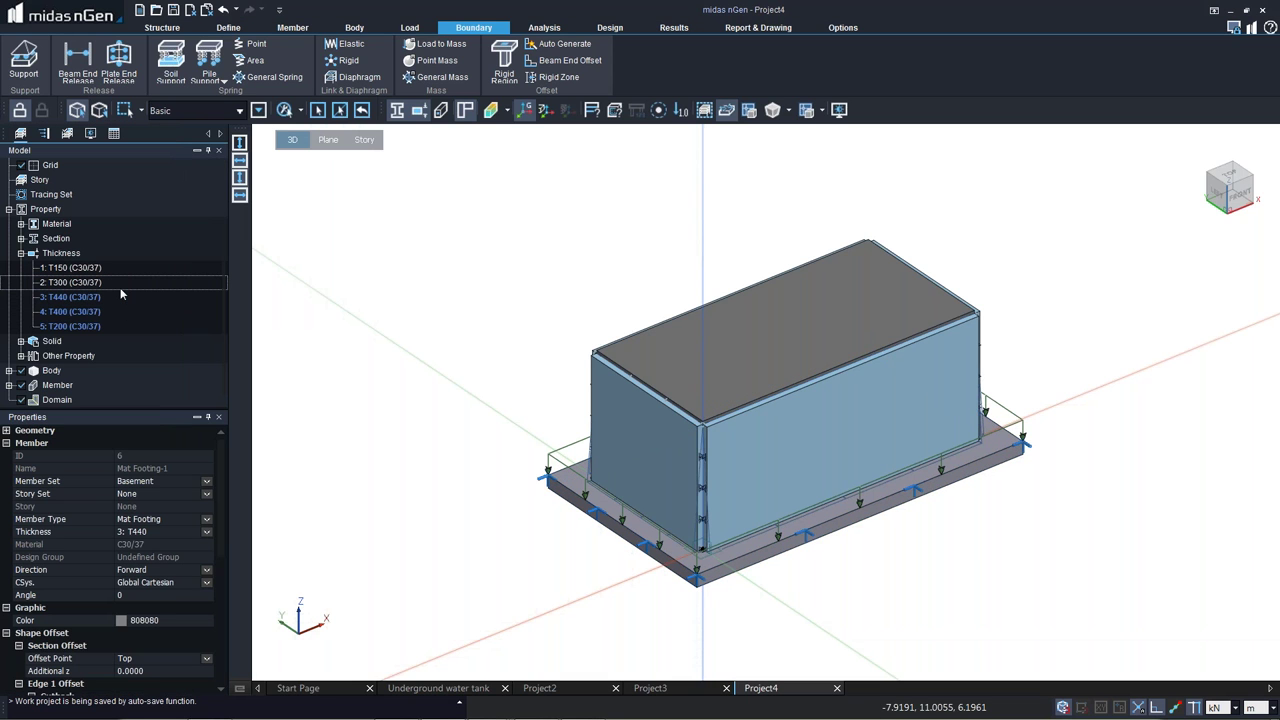
{"action": "left_click", "coordinate": [183, 327]}
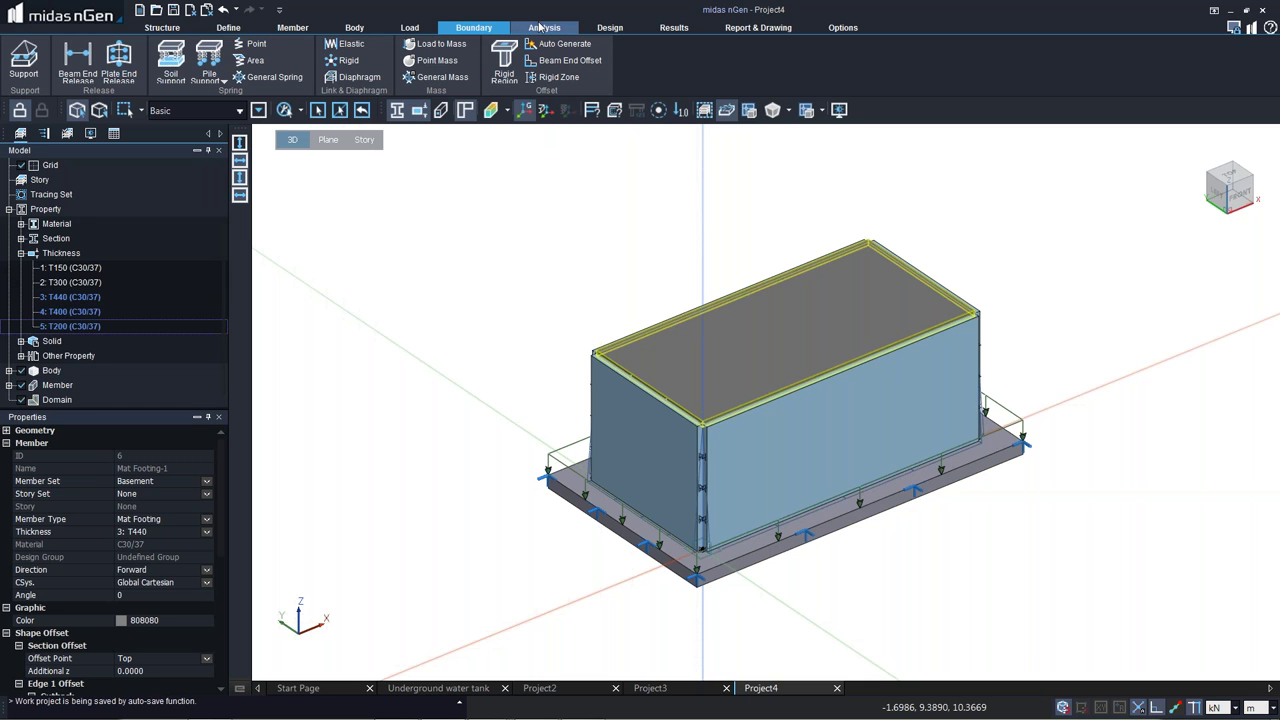
Run the Default Analysis Case, saving the project in the Water Tank folder as UGWT.
{"action": "left_click", "coordinate": [541, 27]}
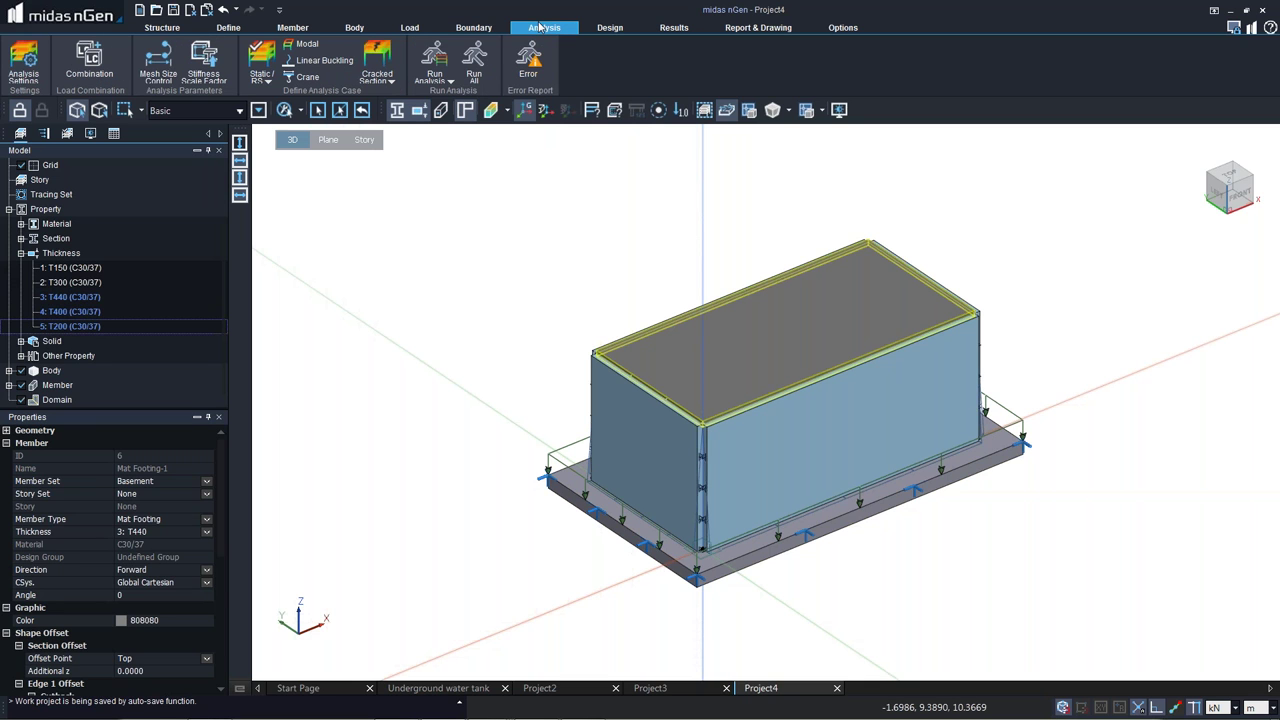
{"action": "left_click", "coordinate": [438, 58]}
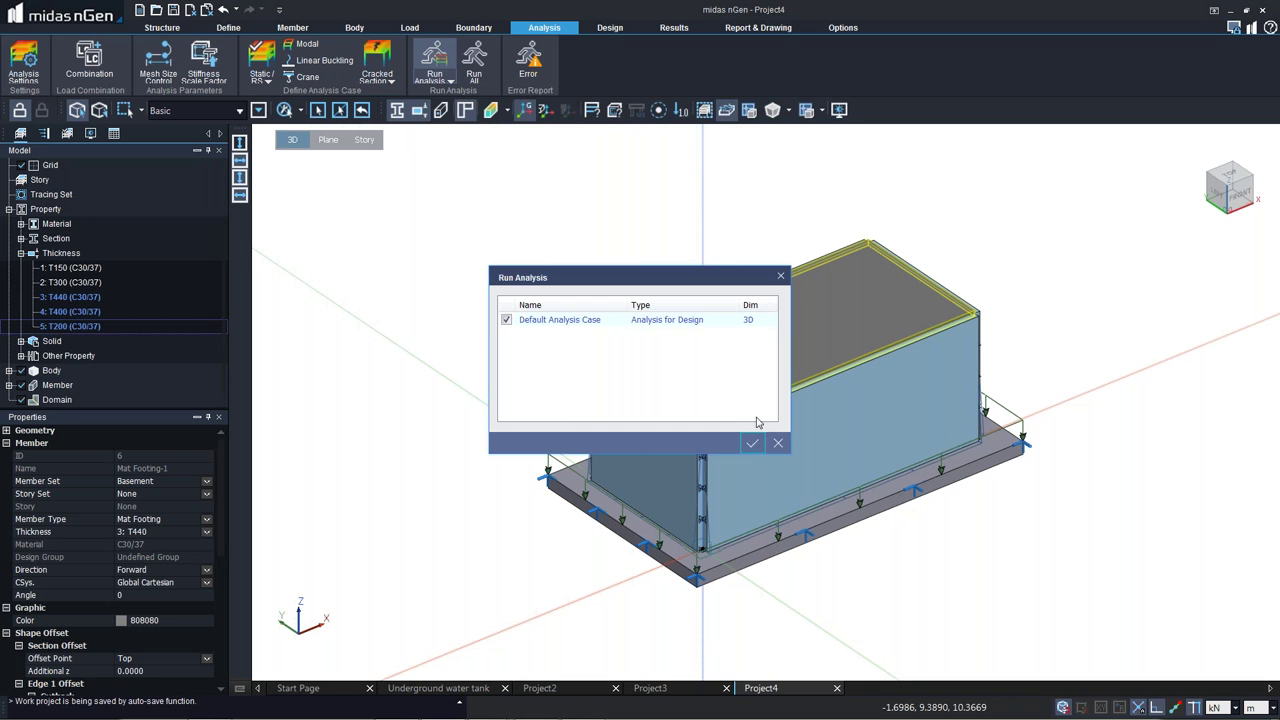
{"action": "left_click", "coordinate": [750, 443]}
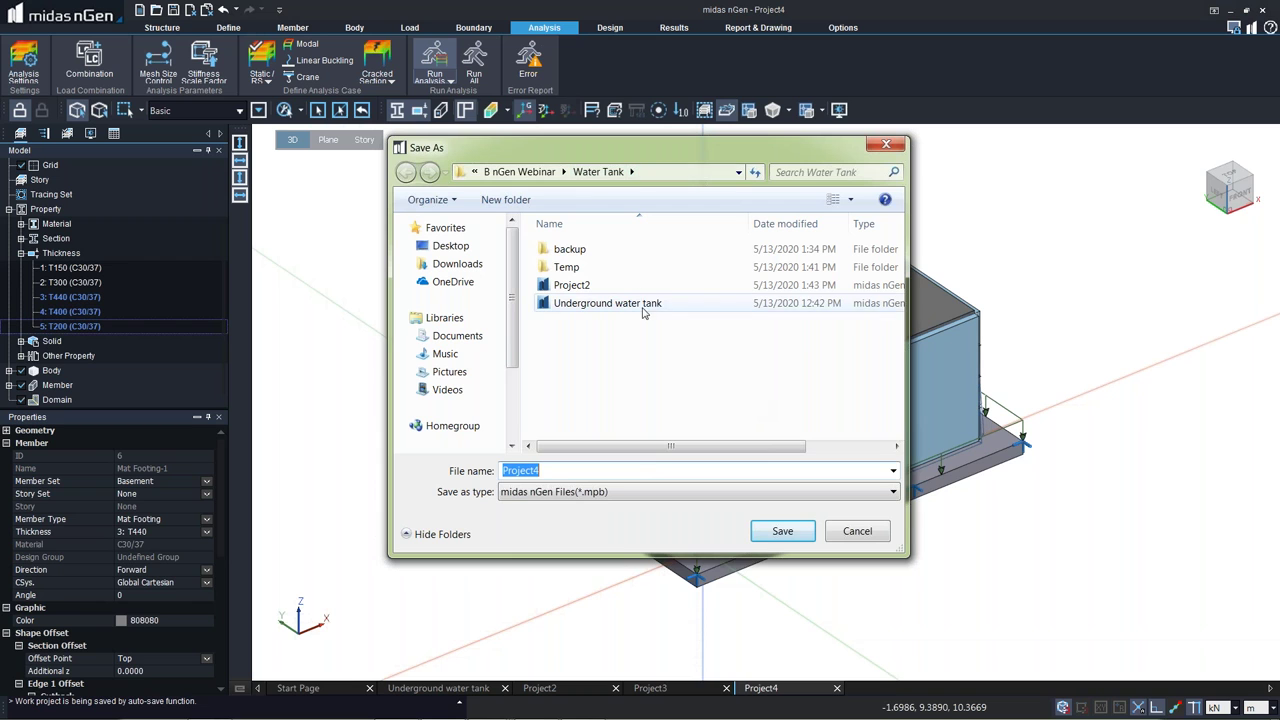
{"action": "type", "text": "UGWT"}
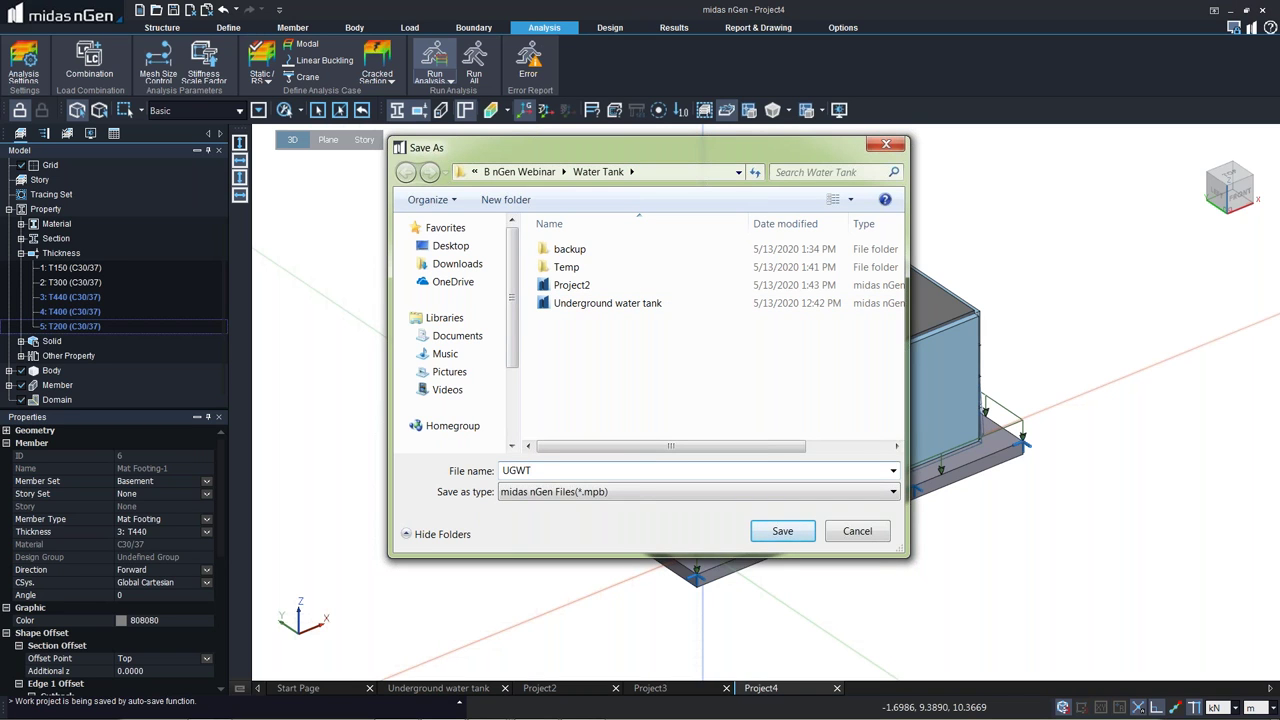
{"action": "key", "text": "Return"}
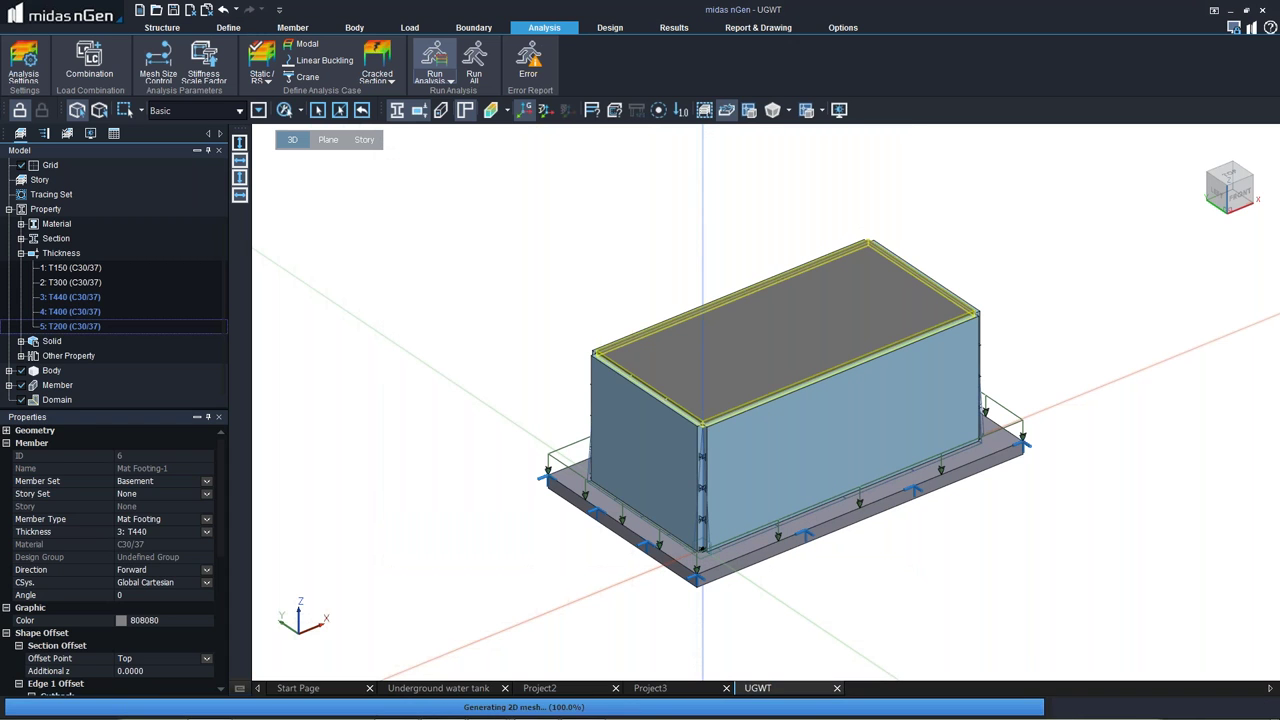
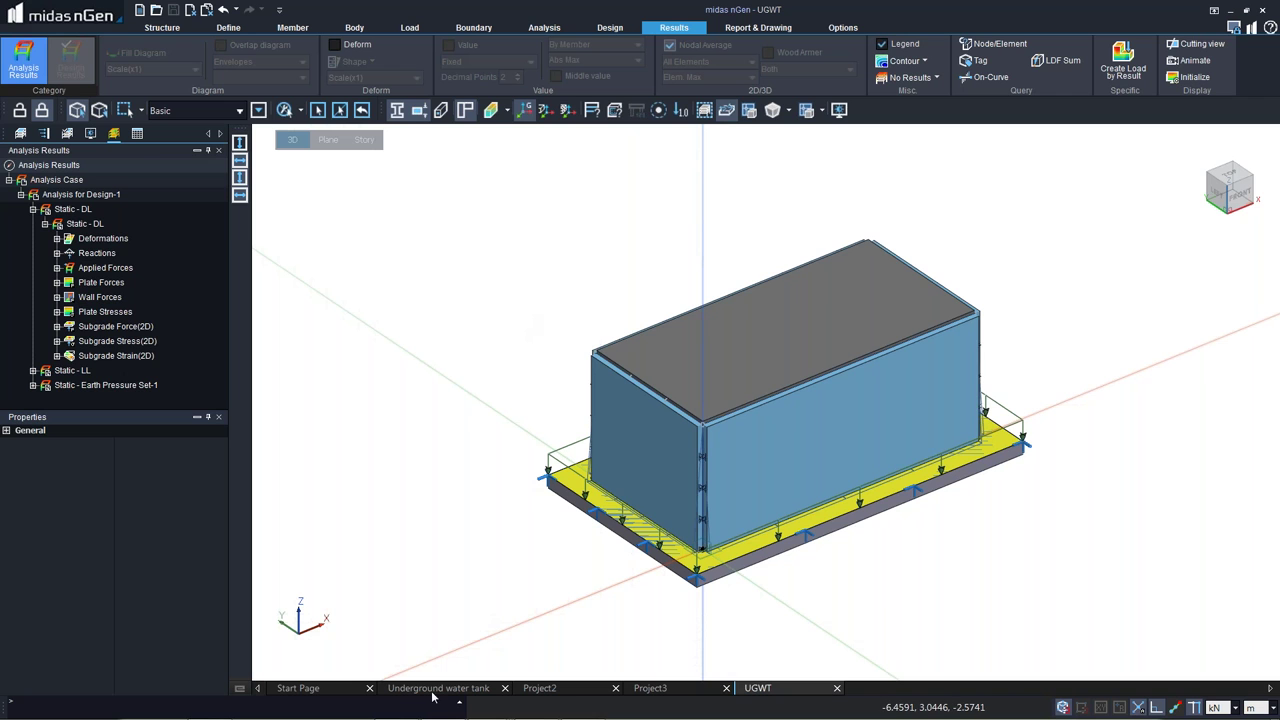
Display the Displacement-Z contour of the Static - DL case on the deformed shape.
{"action": "mouse_move", "coordinate": [458, 706]}
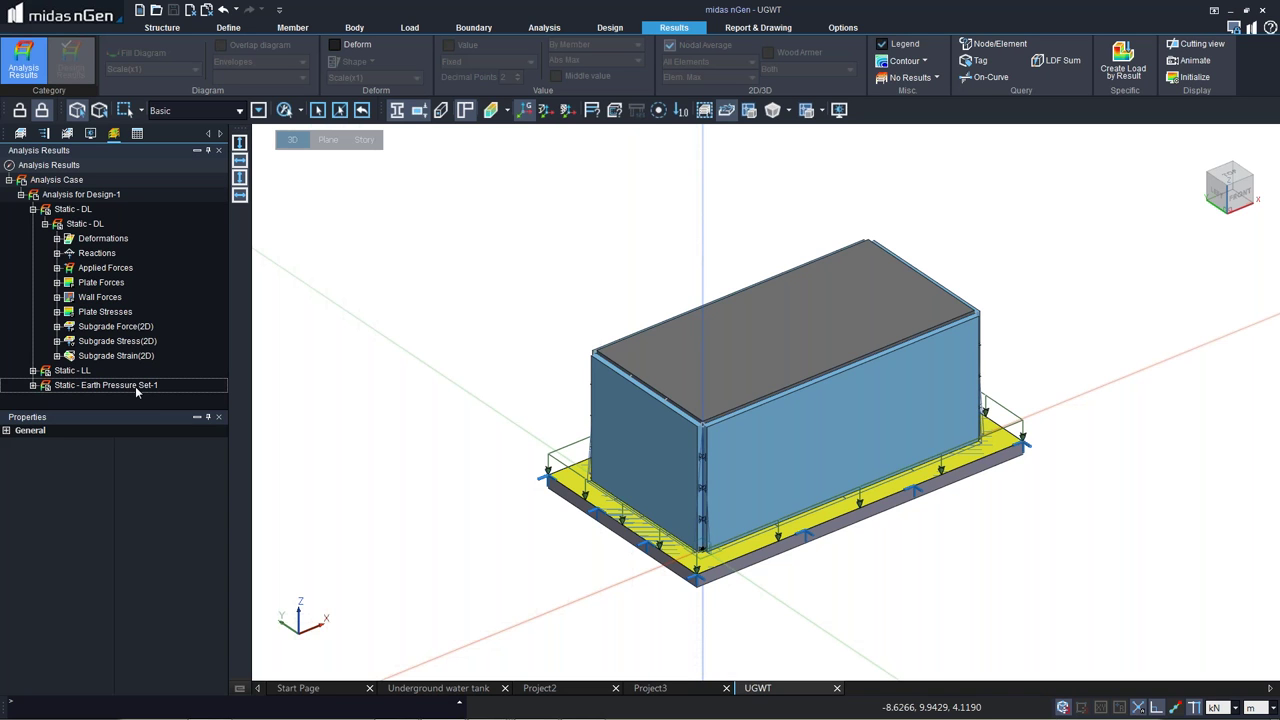
{"action": "double_click", "coordinate": [88, 240]}
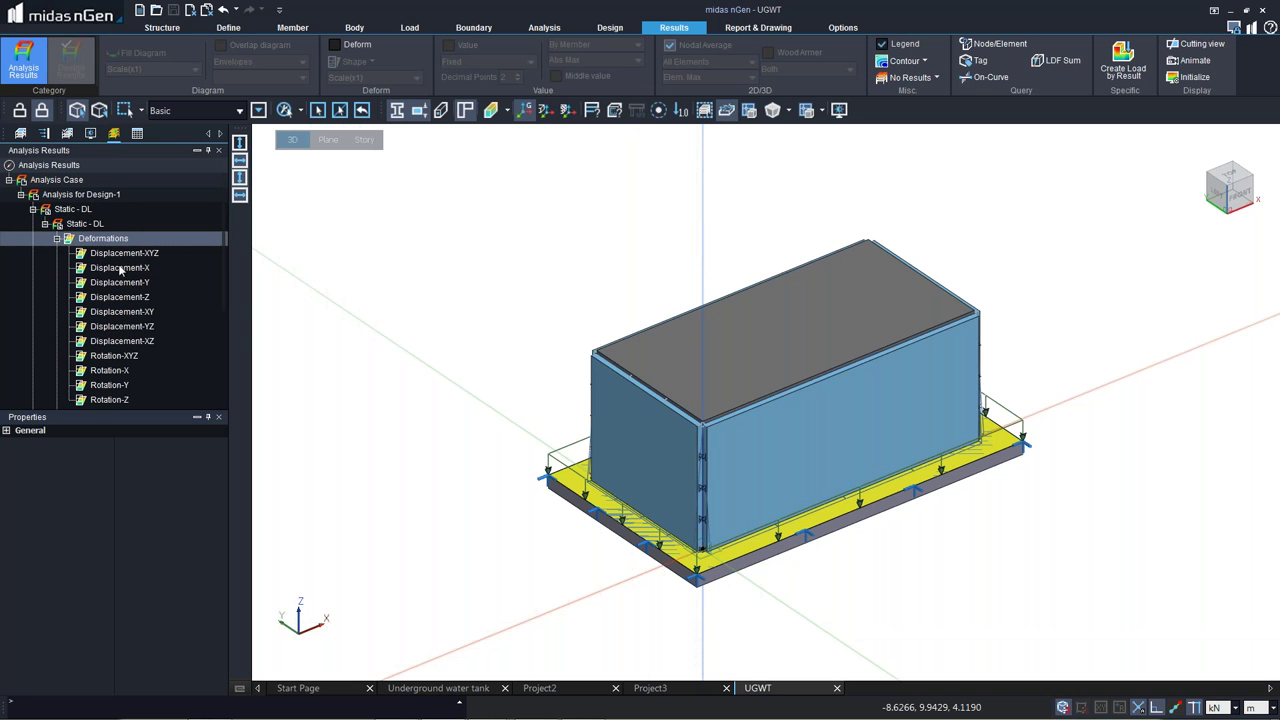
{"action": "left_click", "coordinate": [119, 297]}
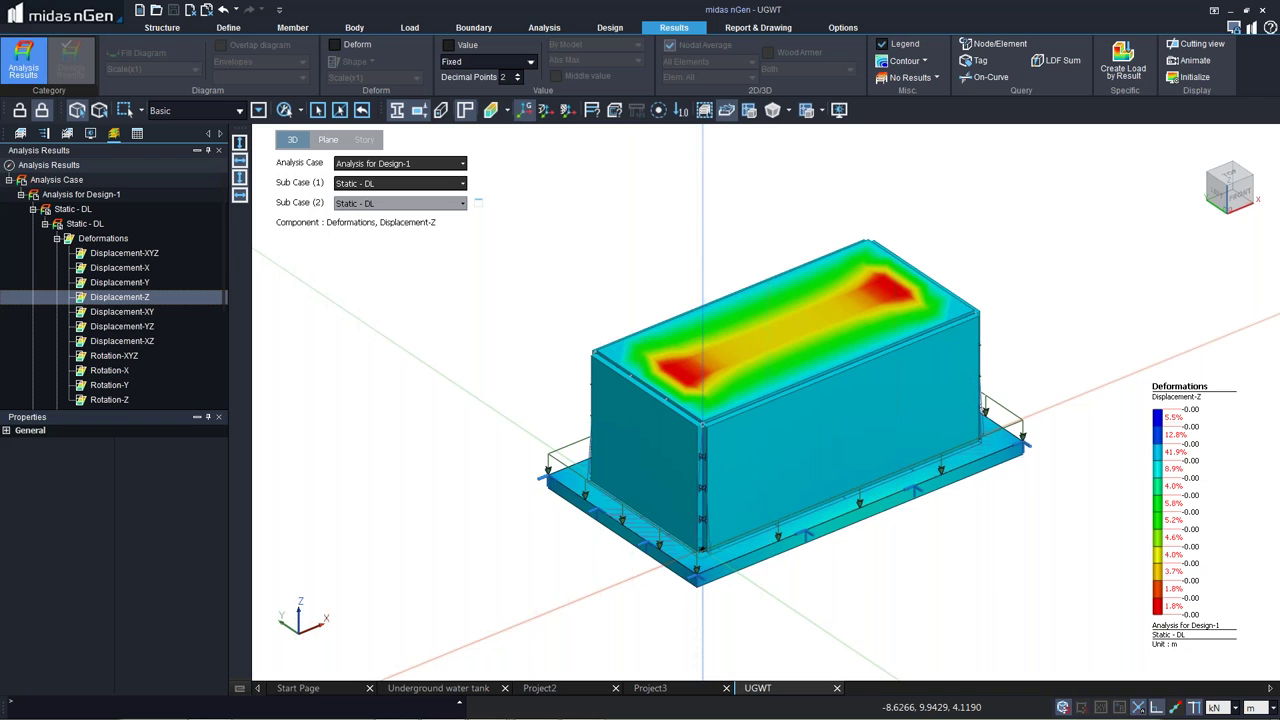
{"action": "left_click", "coordinate": [334, 45]}
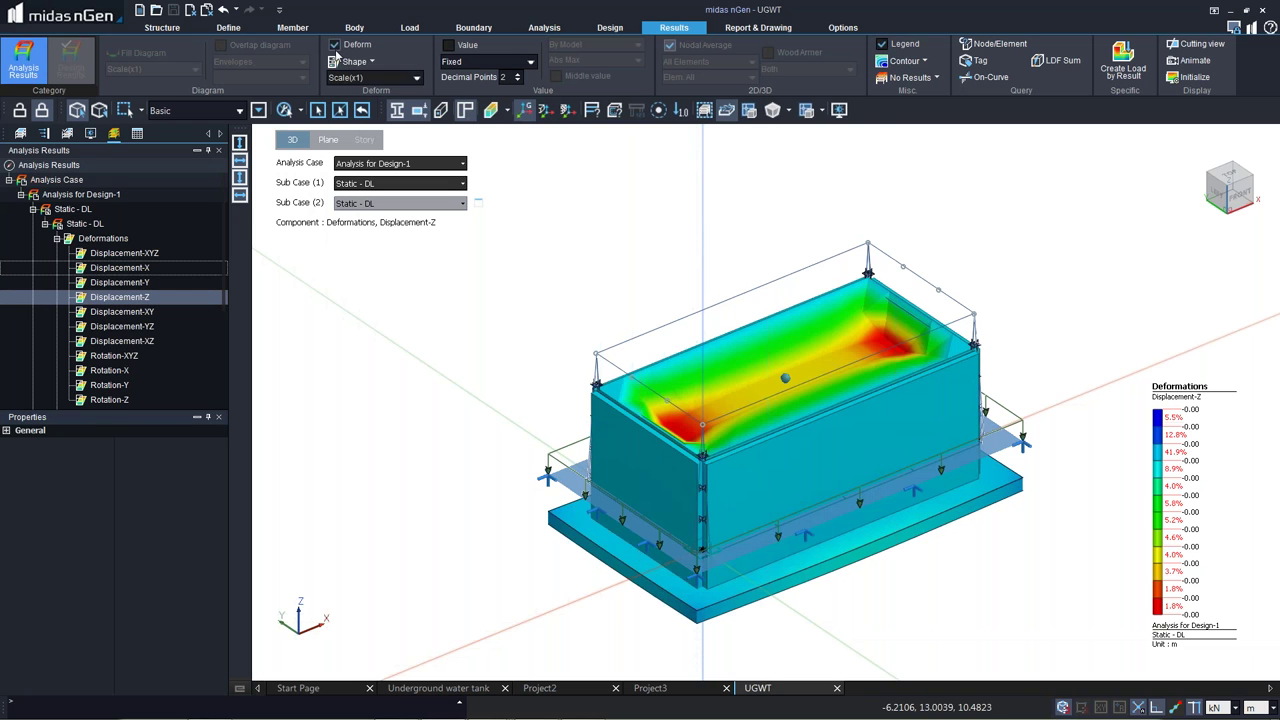
Hide the load and support symbols and display the Displacement-XYZ contour of the Static - DL case.
{"action": "right_click", "coordinate": [413, 284]}
{"action": "left_click", "coordinate": [490, 384]}
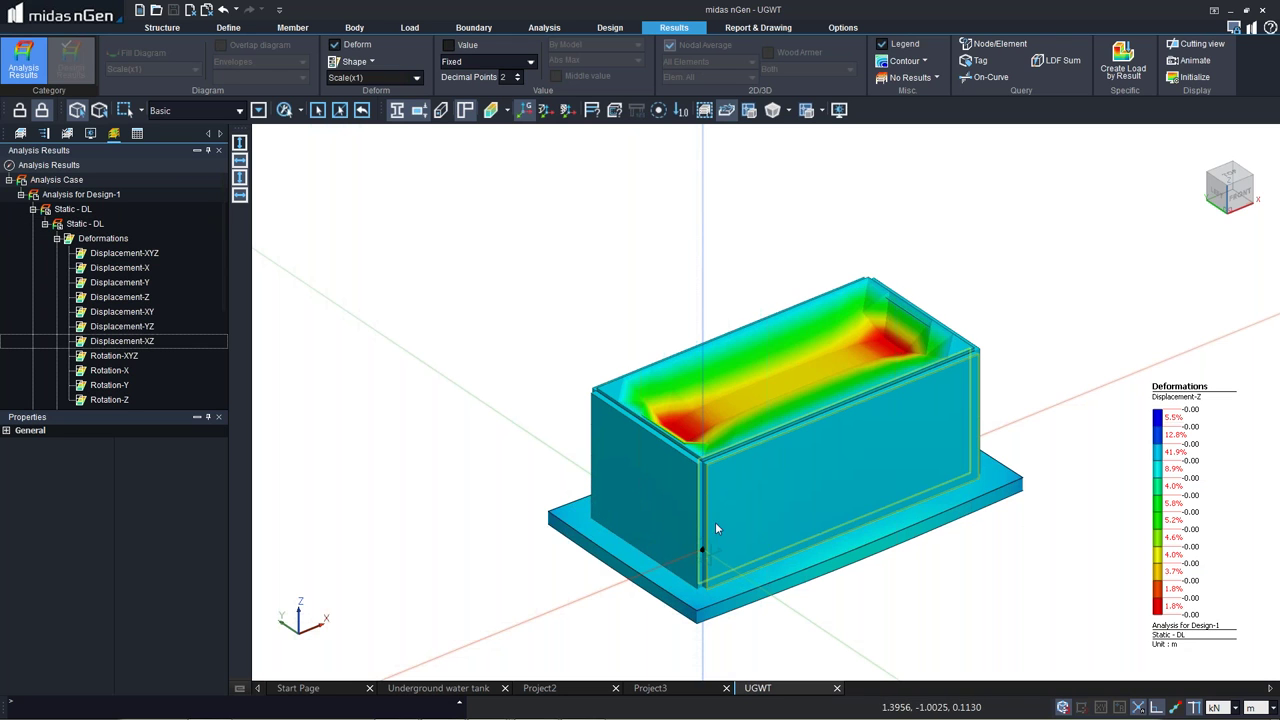
{"action": "left_click", "coordinate": [662, 446]}
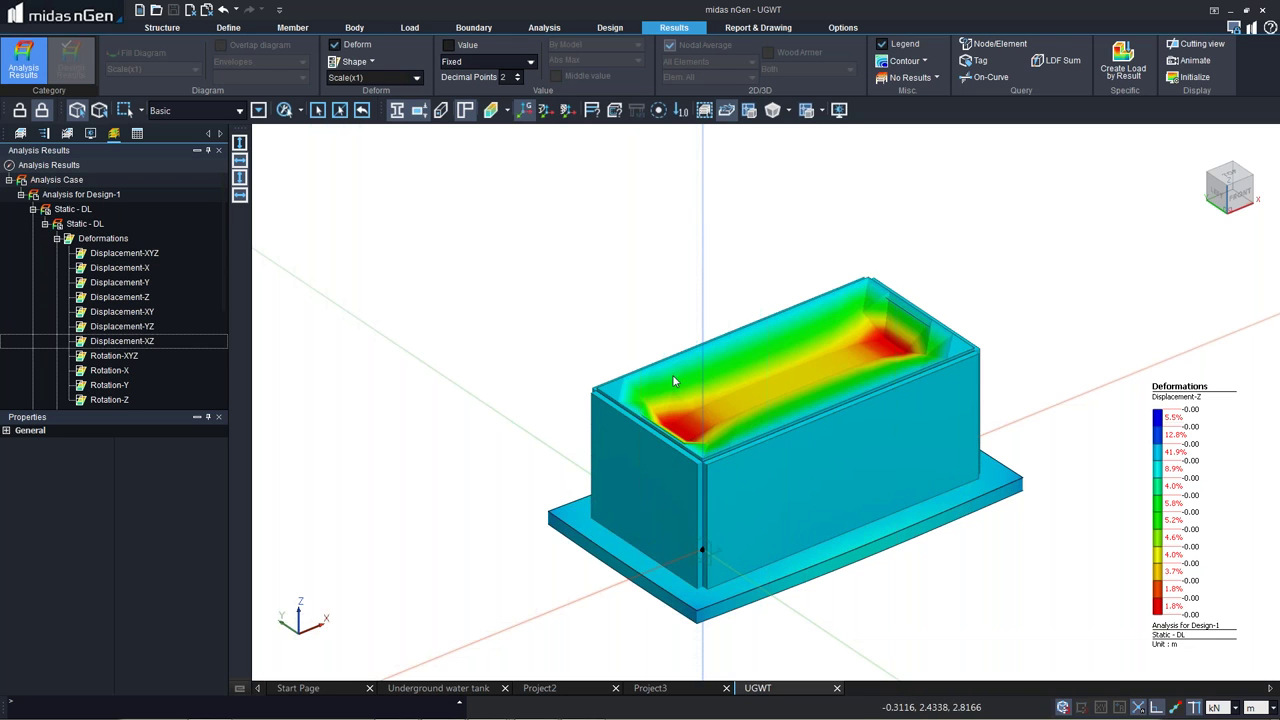
{"action": "left_click", "coordinate": [753, 453]}
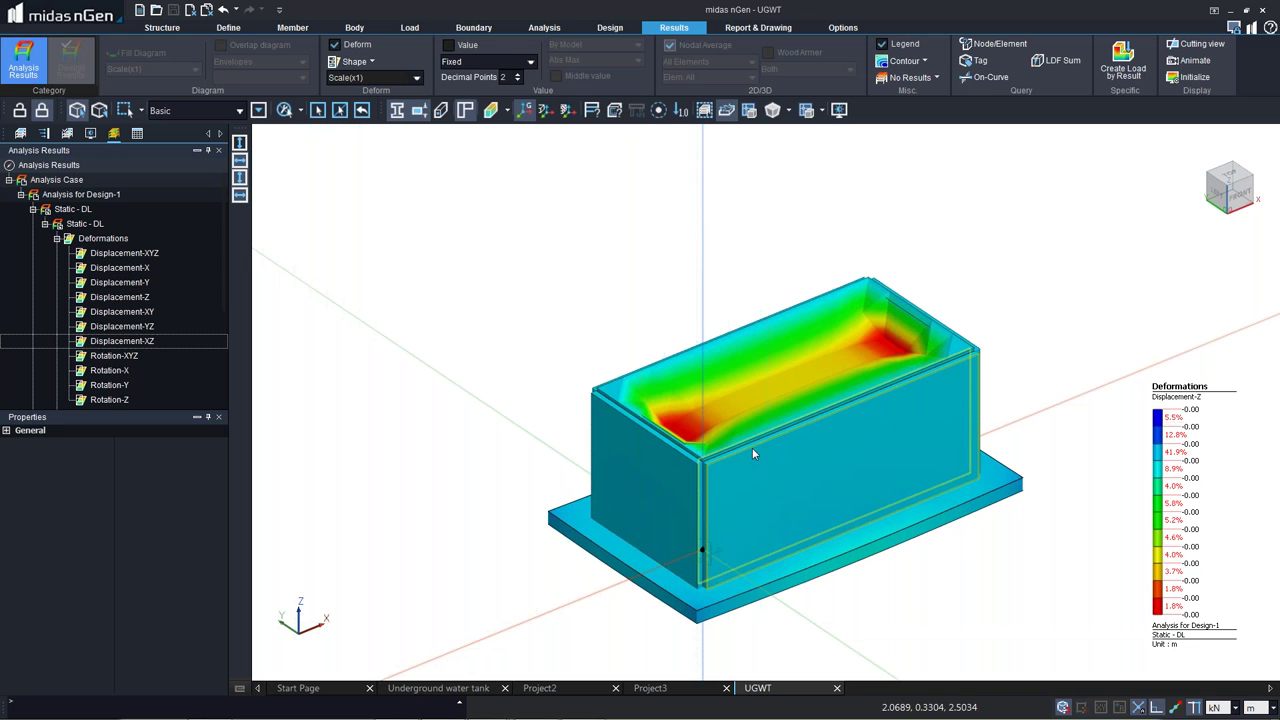
{"action": "left_click", "coordinate": [116, 254]}
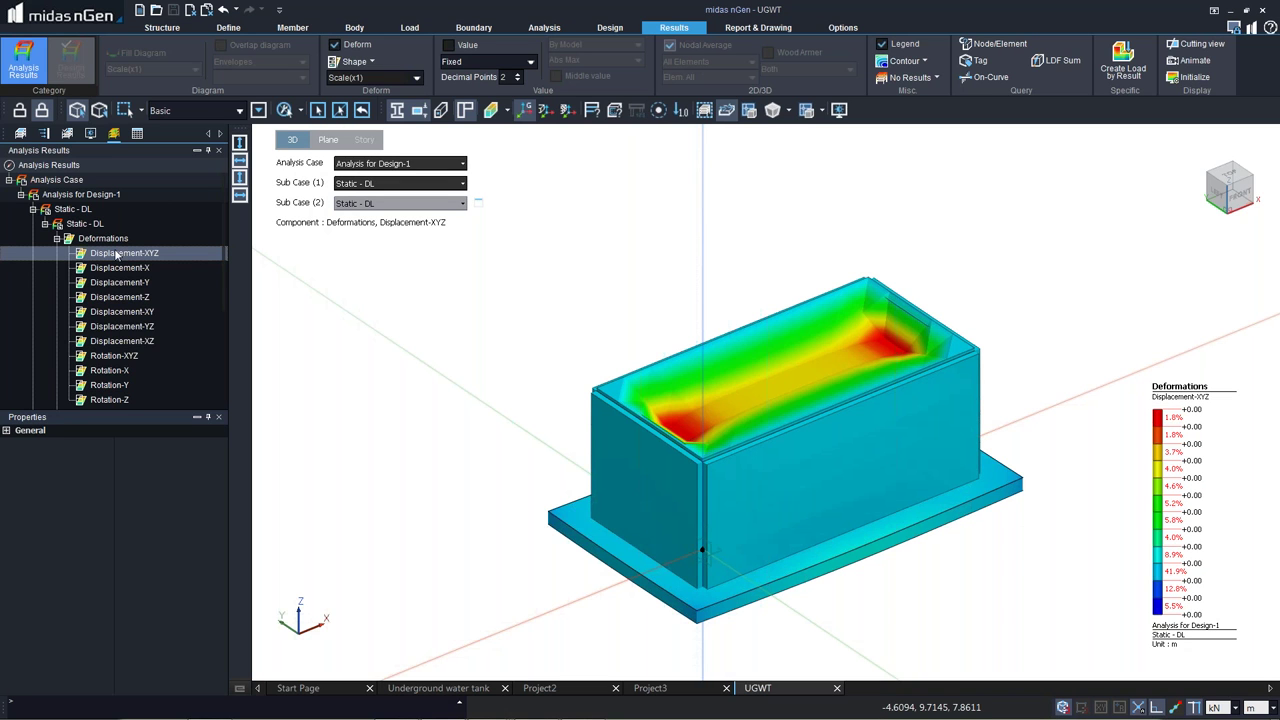
Display the Displacement-XYZ contour for the Static - LL and Static - Earth Pressure Set-1 sub cases.
{"action": "scroll", "coordinate": [116, 254], "scroll_direction": "down", "scroll_amount": 3}
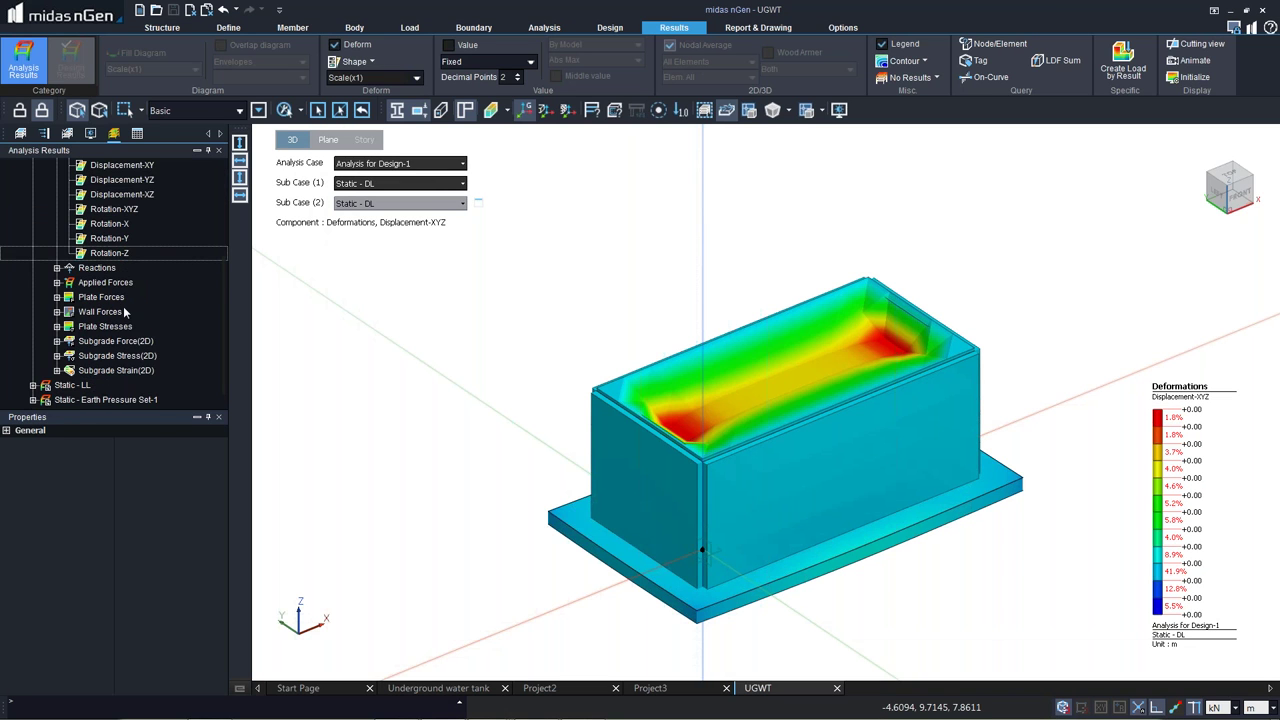
{"action": "double_click", "coordinate": [72, 390]}
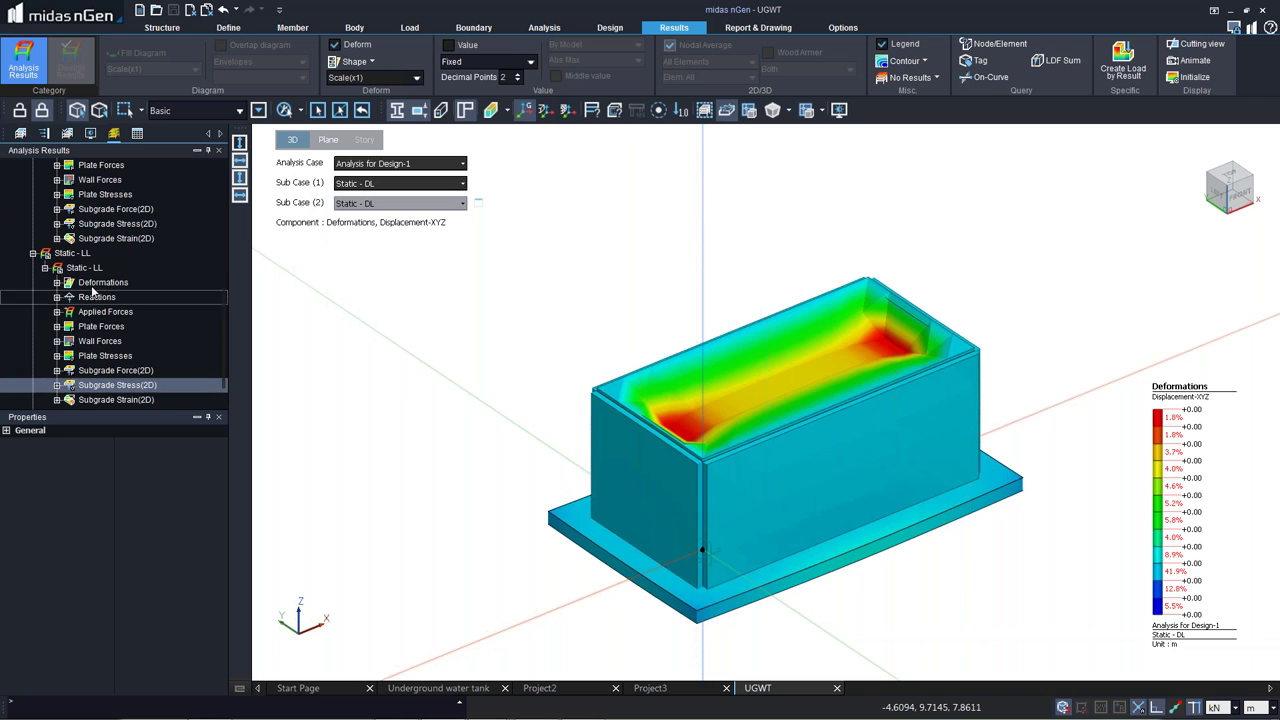
{"action": "left_click", "coordinate": [96, 296]}
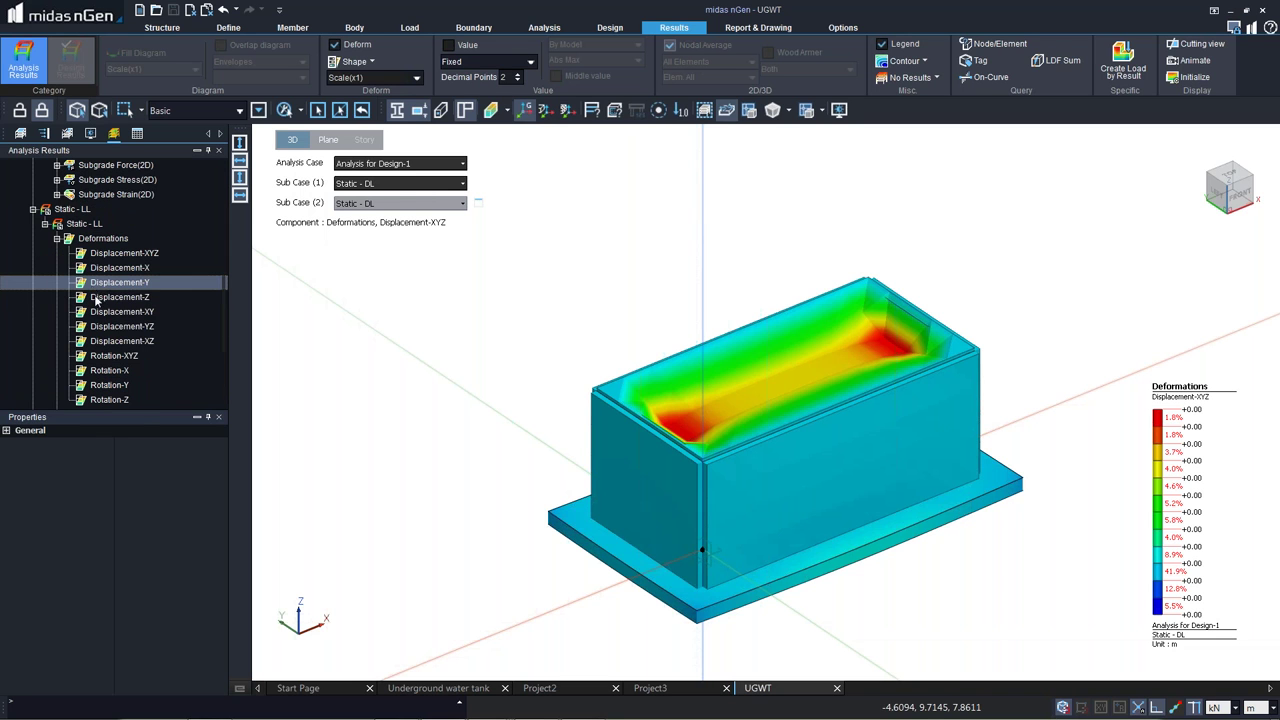
{"action": "left_click", "coordinate": [369, 204]}
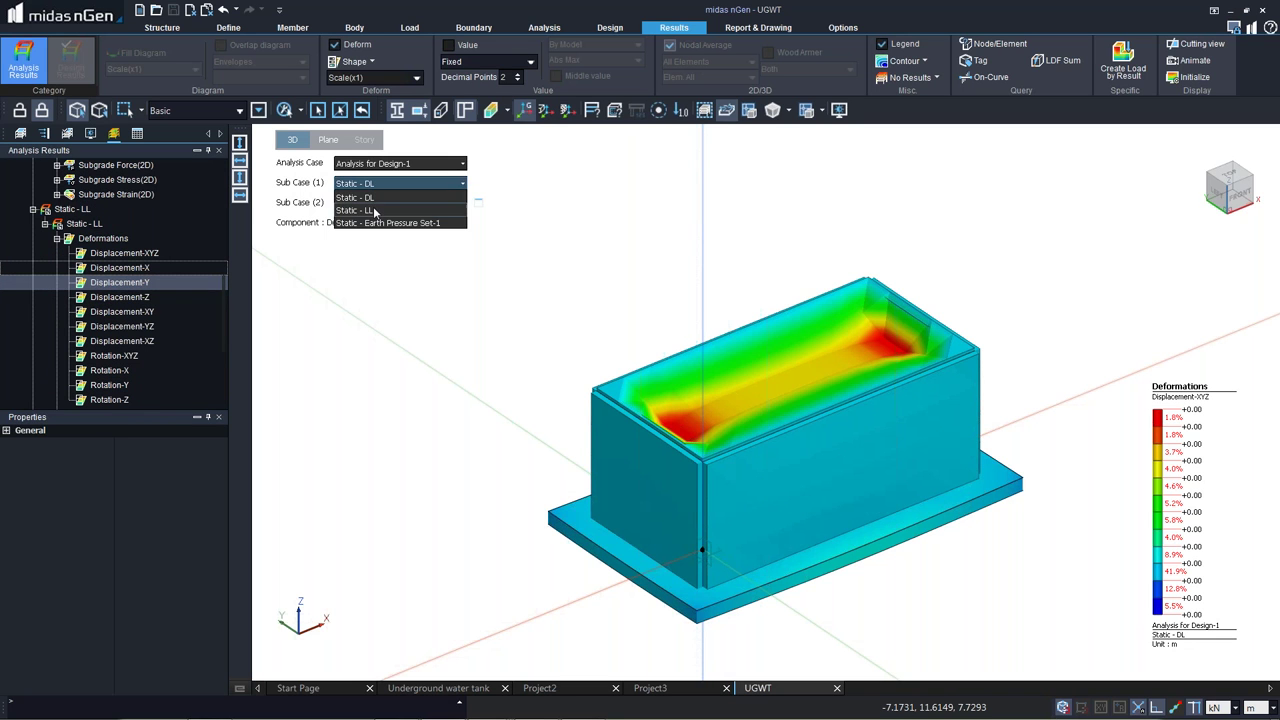
{"action": "left_click", "coordinate": [366, 219]}
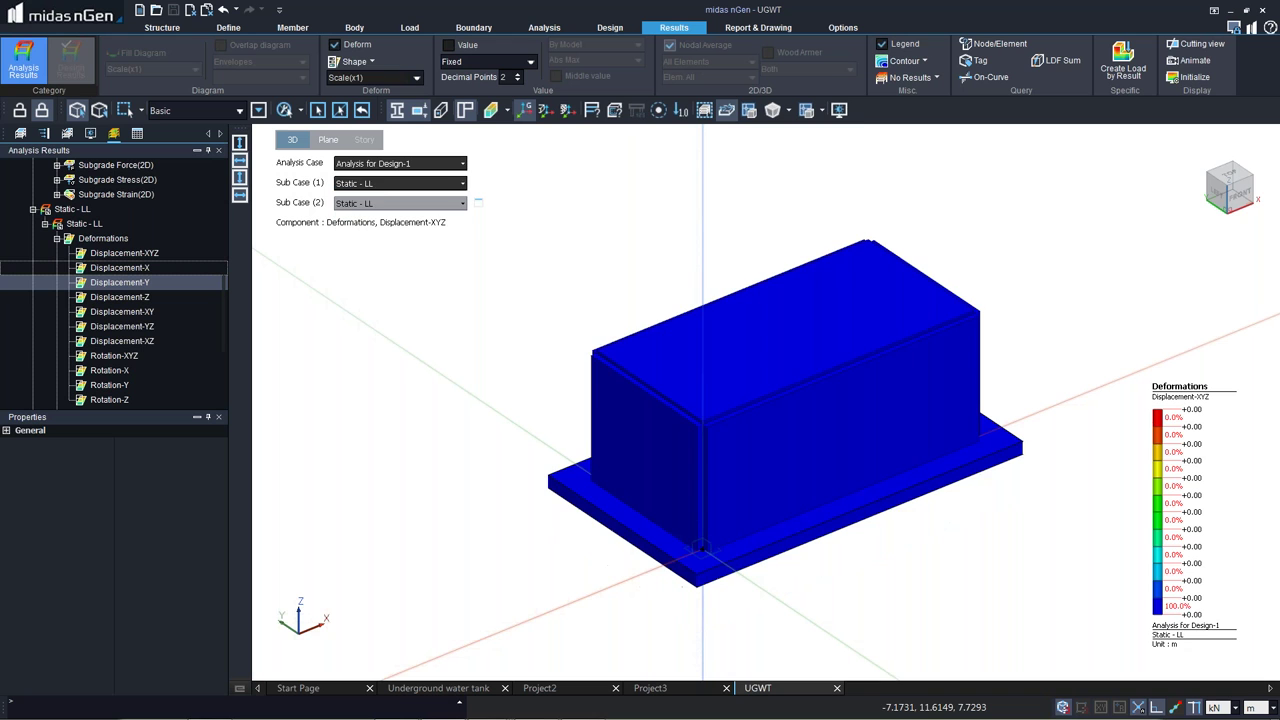
{"action": "left_click", "coordinate": [378, 185]}
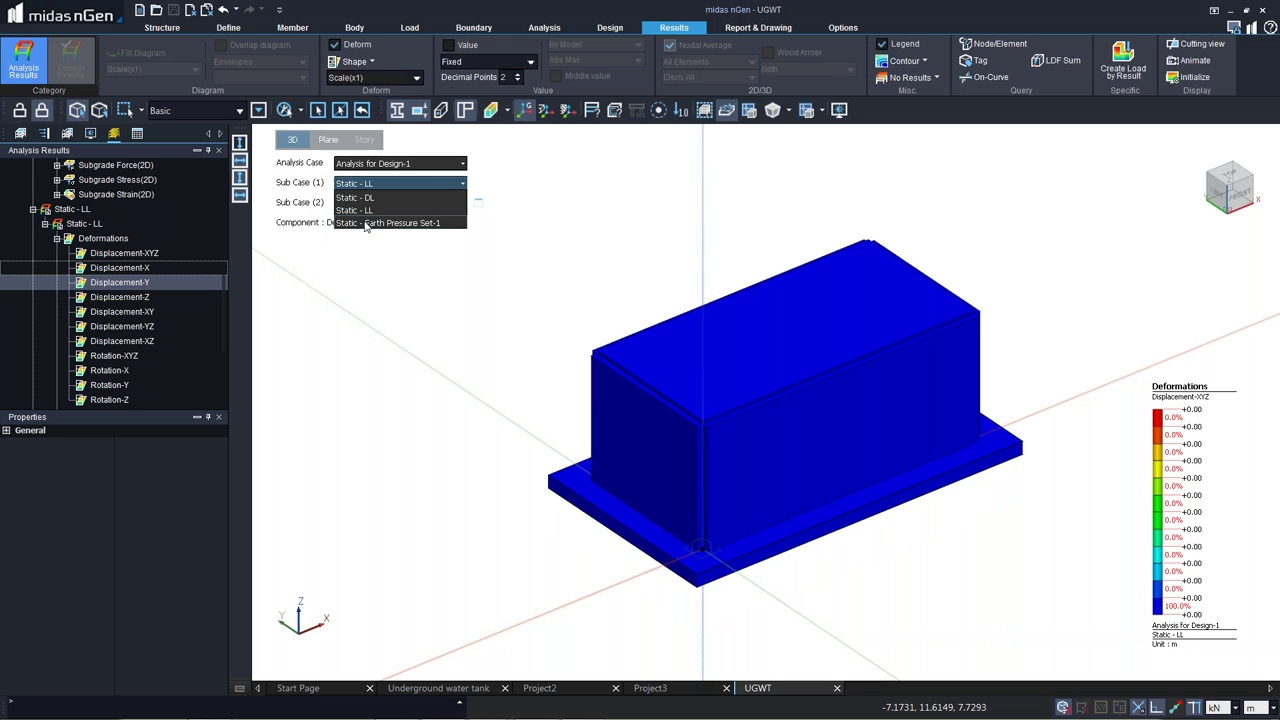
{"action": "left_click", "coordinate": [366, 223]}
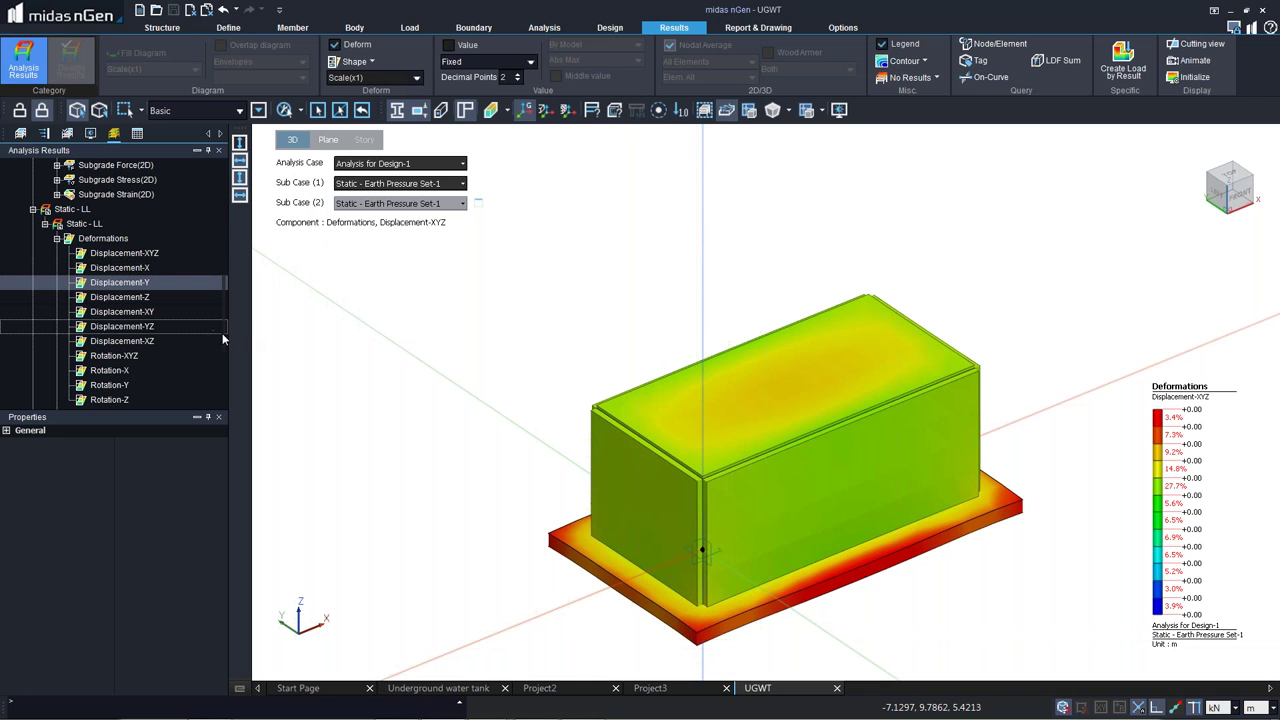
Display the Subgrade Stress(2D) Pressure-Z contour of the Static - DL case.
{"action": "left_click_drag", "start_coordinate": [225, 333], "coordinate": [229, 250]}
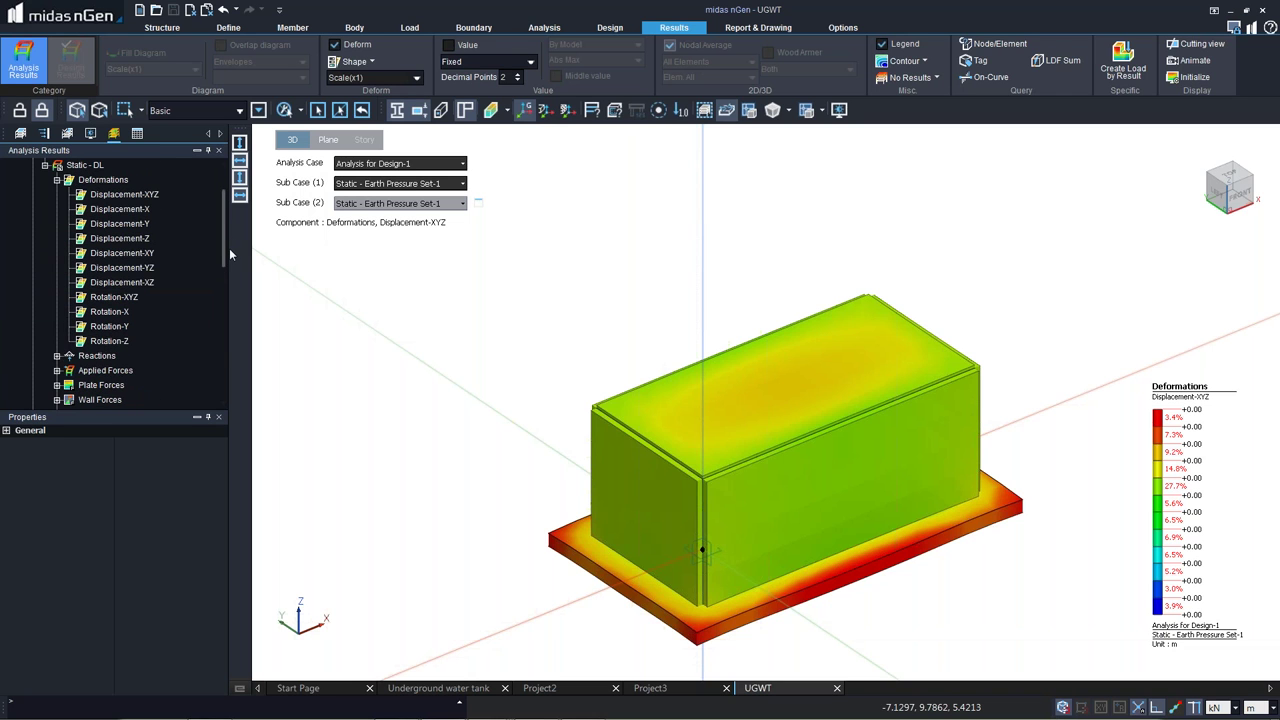
{"action": "left_click", "coordinate": [57, 356]}
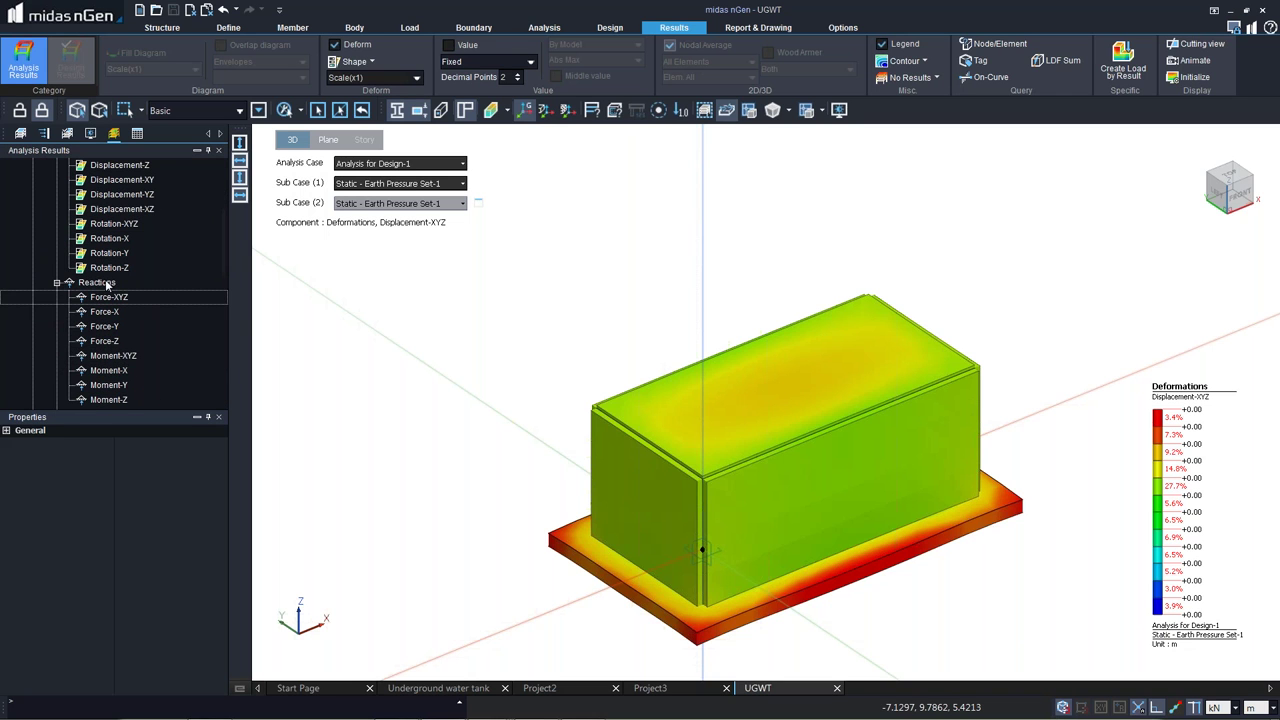
{"action": "scroll", "coordinate": [140, 304], "scroll_direction": "down", "scroll_amount": 5}
{"action": "left_click", "coordinate": [143, 315]}
{"action": "left_click", "coordinate": [57, 268]}
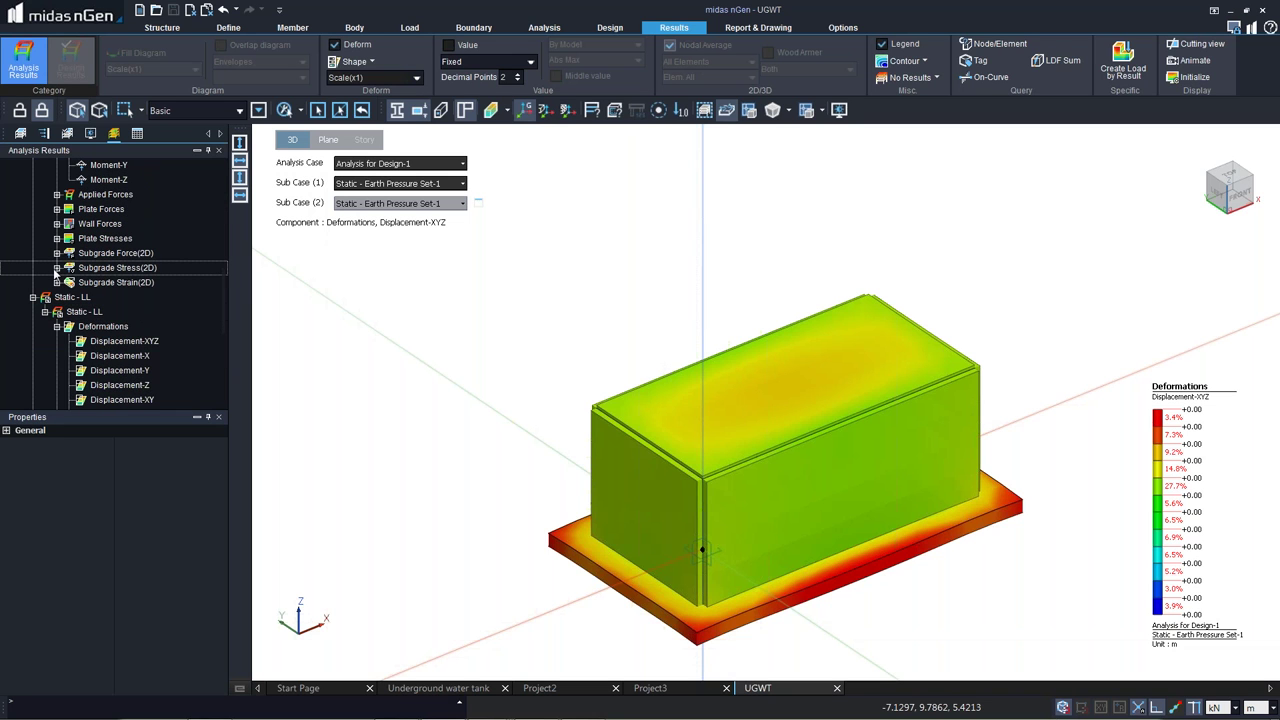
{"action": "left_click", "coordinate": [57, 268]}
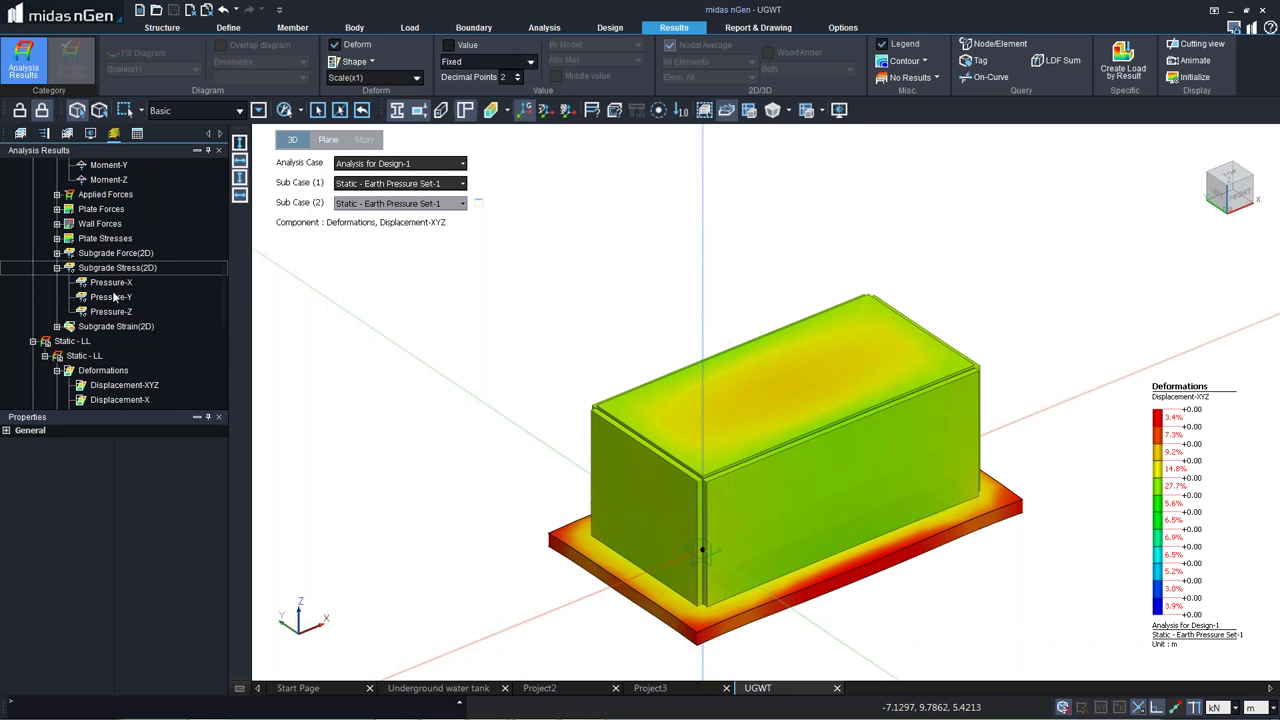
{"action": "left_click", "coordinate": [117, 312]}
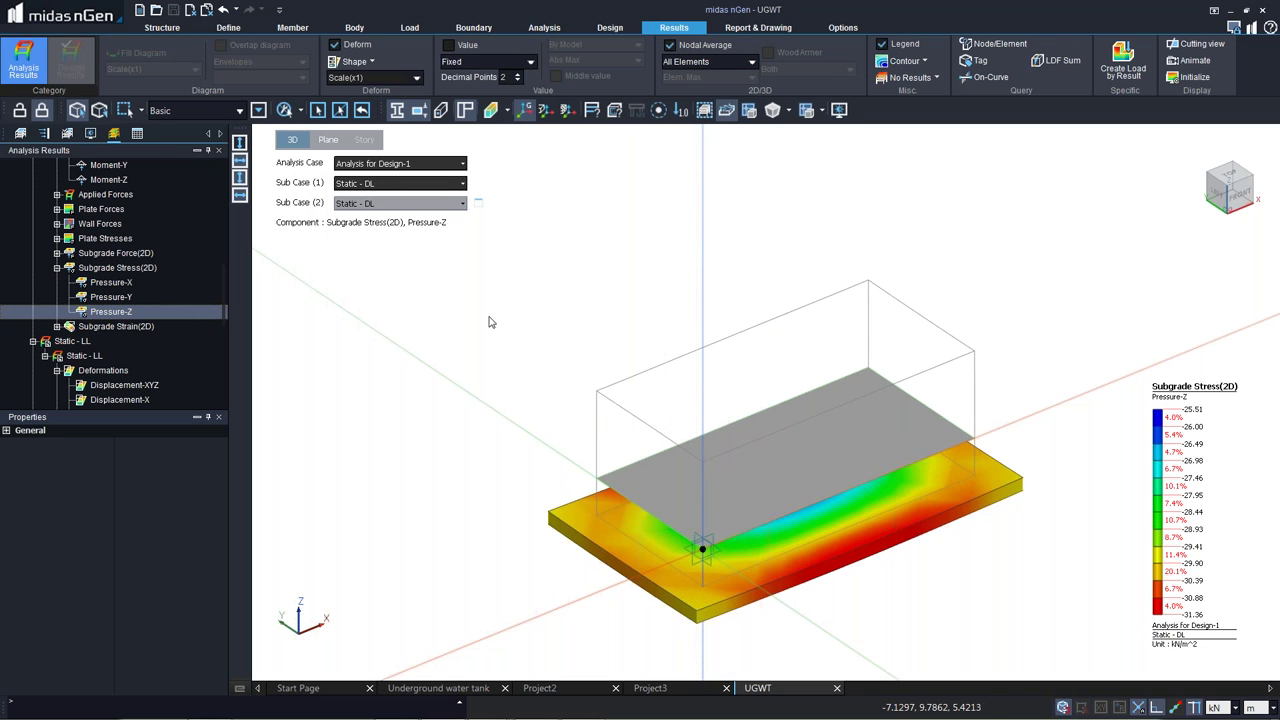
Hide all bodies covering the mat footing's Pressure-Z contour and turn off the deformed shape.
{"action": "right_click", "coordinate": [562, 373]}
{"action": "left_click", "coordinate": [508, 357]}
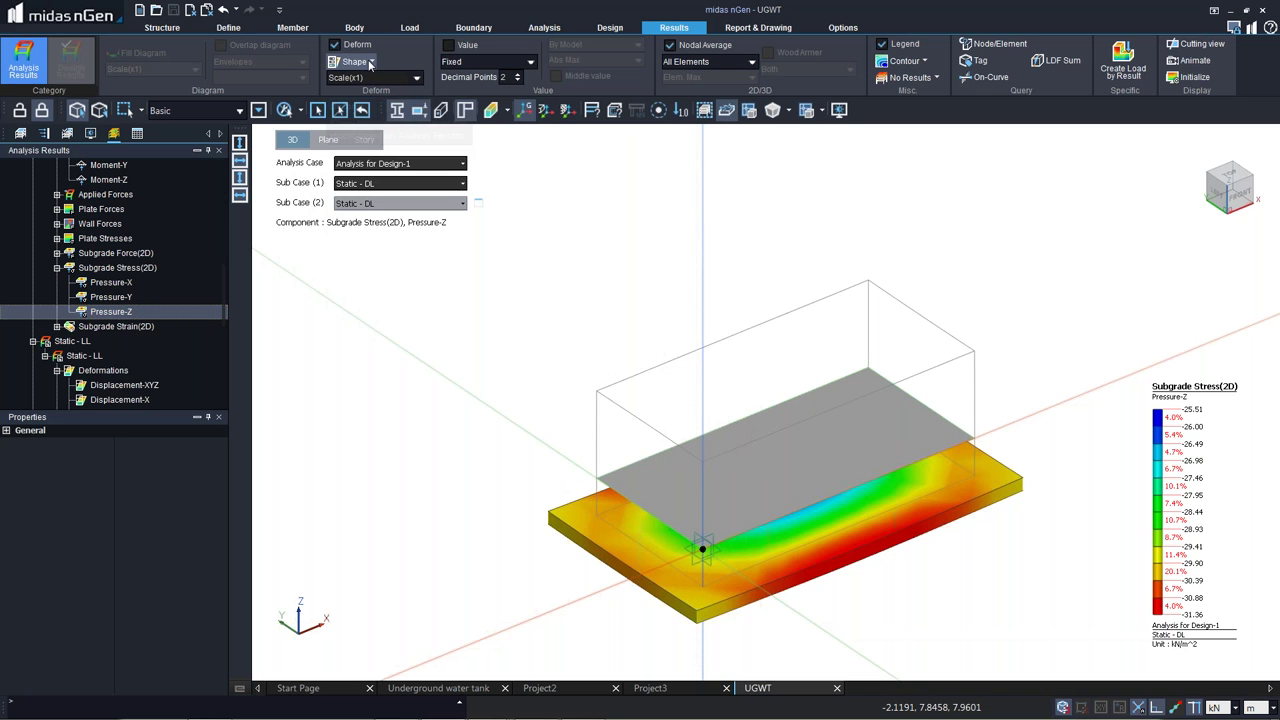
{"action": "left_click", "coordinate": [369, 62]}
{"action": "left_click", "coordinate": [400, 93]}
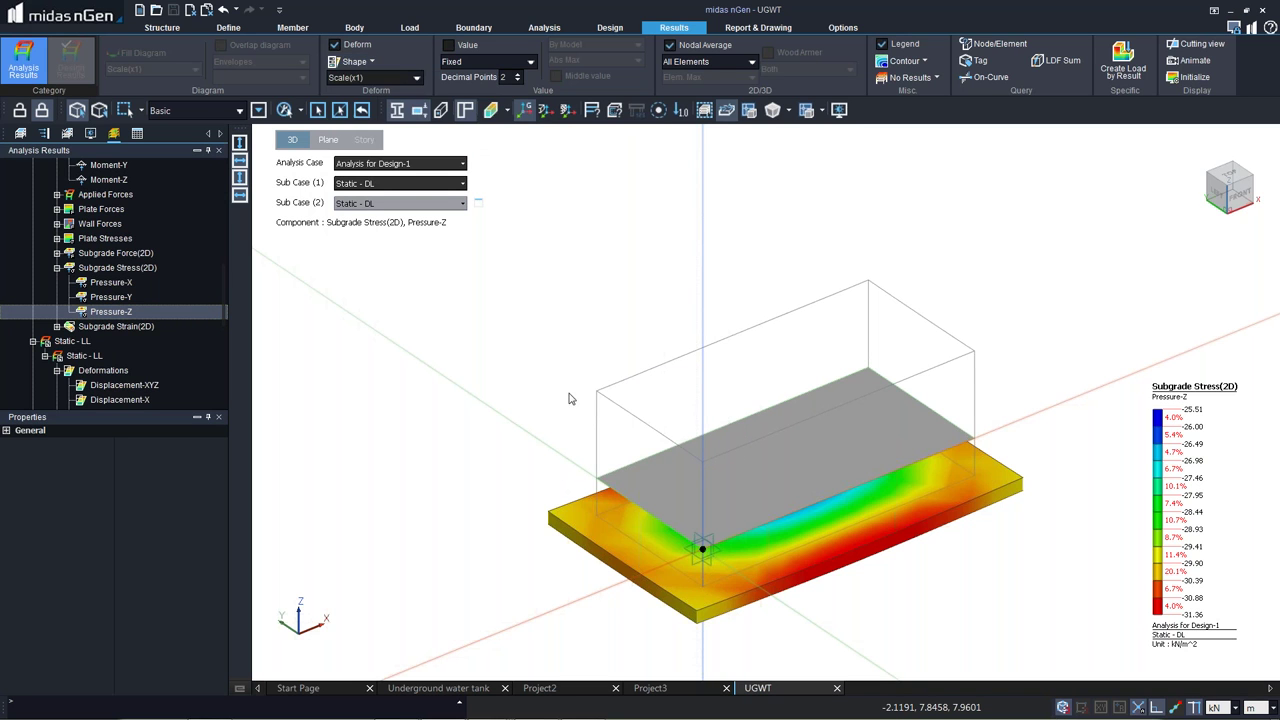
{"action": "right_click_drag", "start_coordinate": [760, 337], "coordinate": [801, 368]}
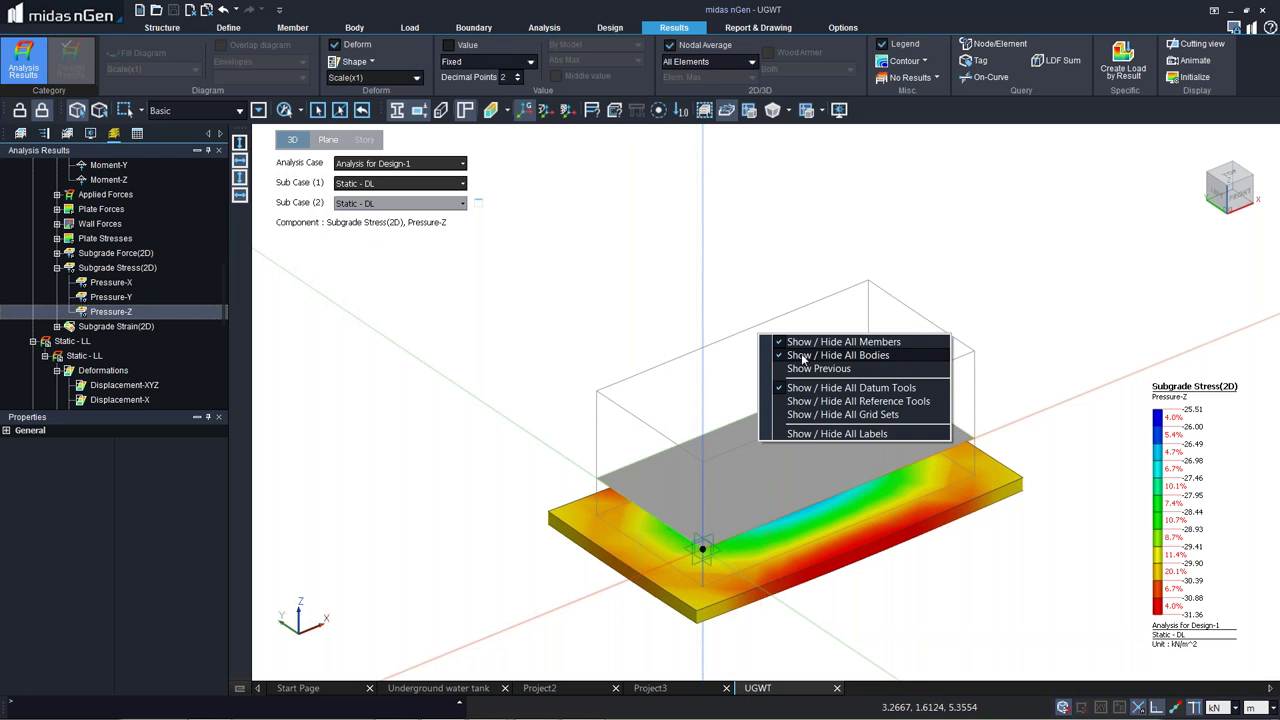
{"action": "left_click", "coordinate": [802, 358]}
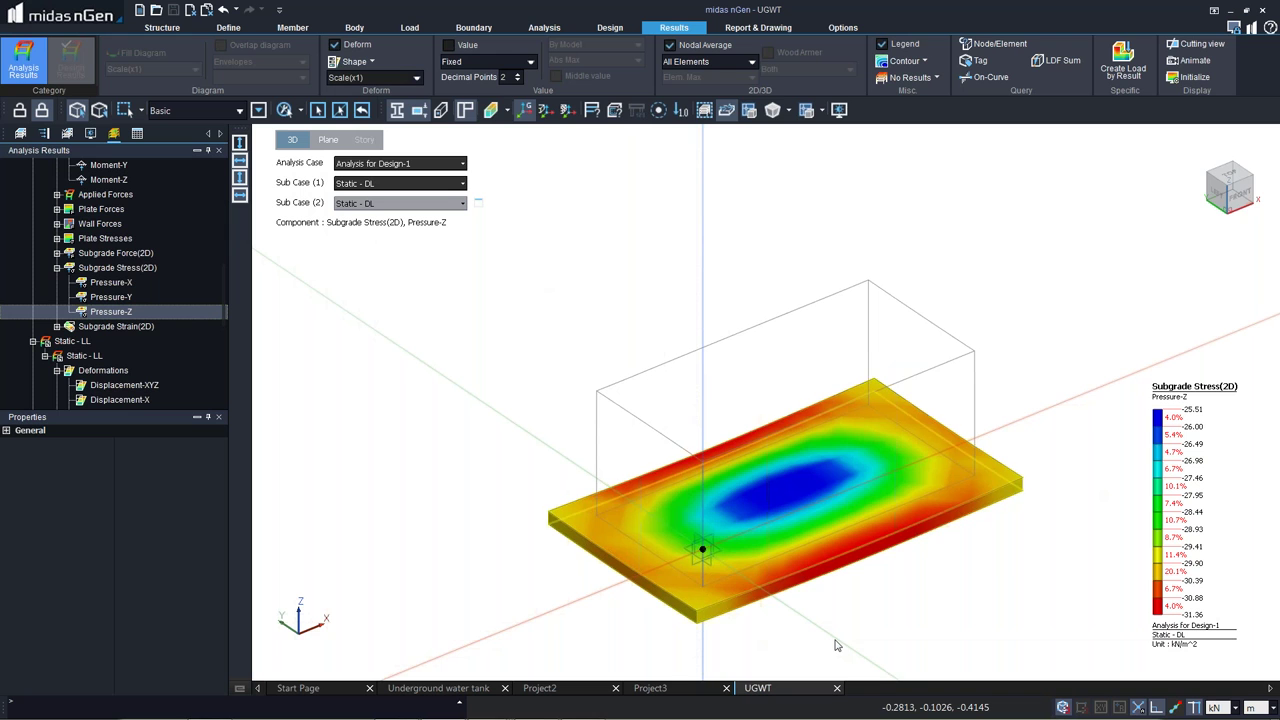
{"action": "left_click", "coordinate": [334, 44]}
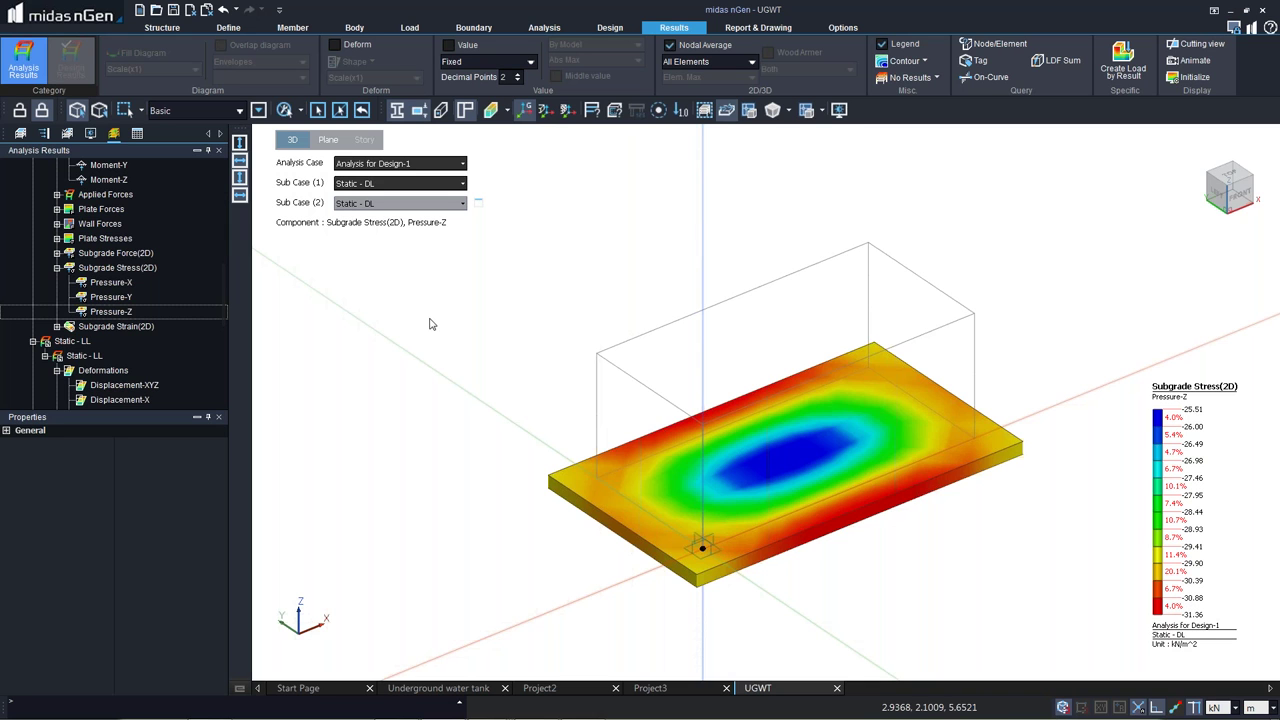
Review the Static - DL wall force diagrams for Axial Force, Shear Force-z, Bending Moment-y and Bending Moment-z.
{"action": "double_click", "coordinate": [88, 226]}
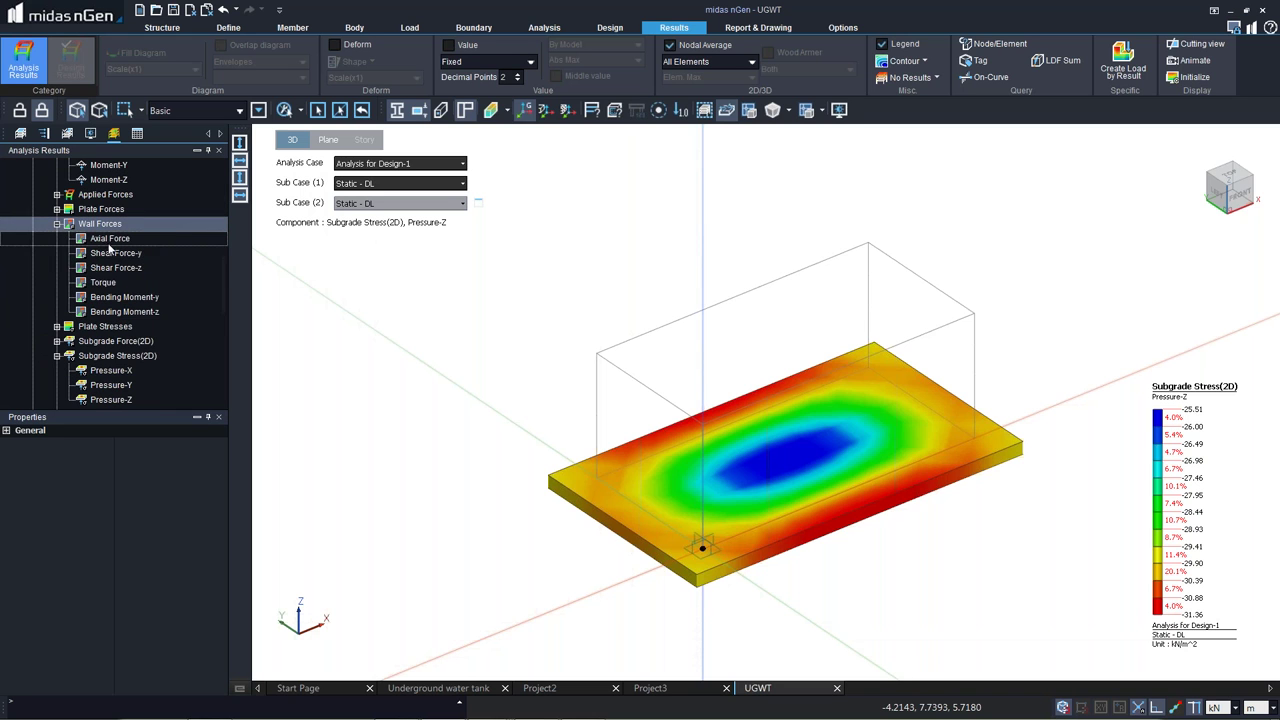
{"action": "left_click", "coordinate": [108, 238]}
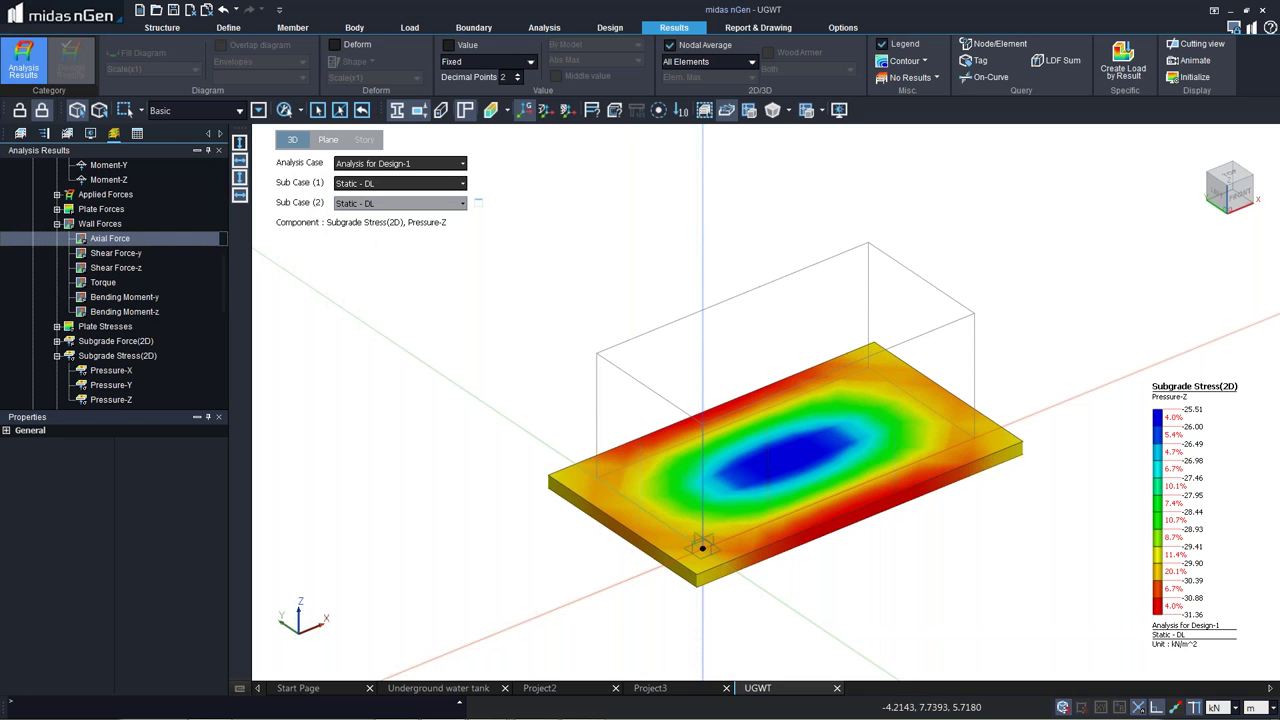
{"action": "left_click", "coordinate": [111, 266]}
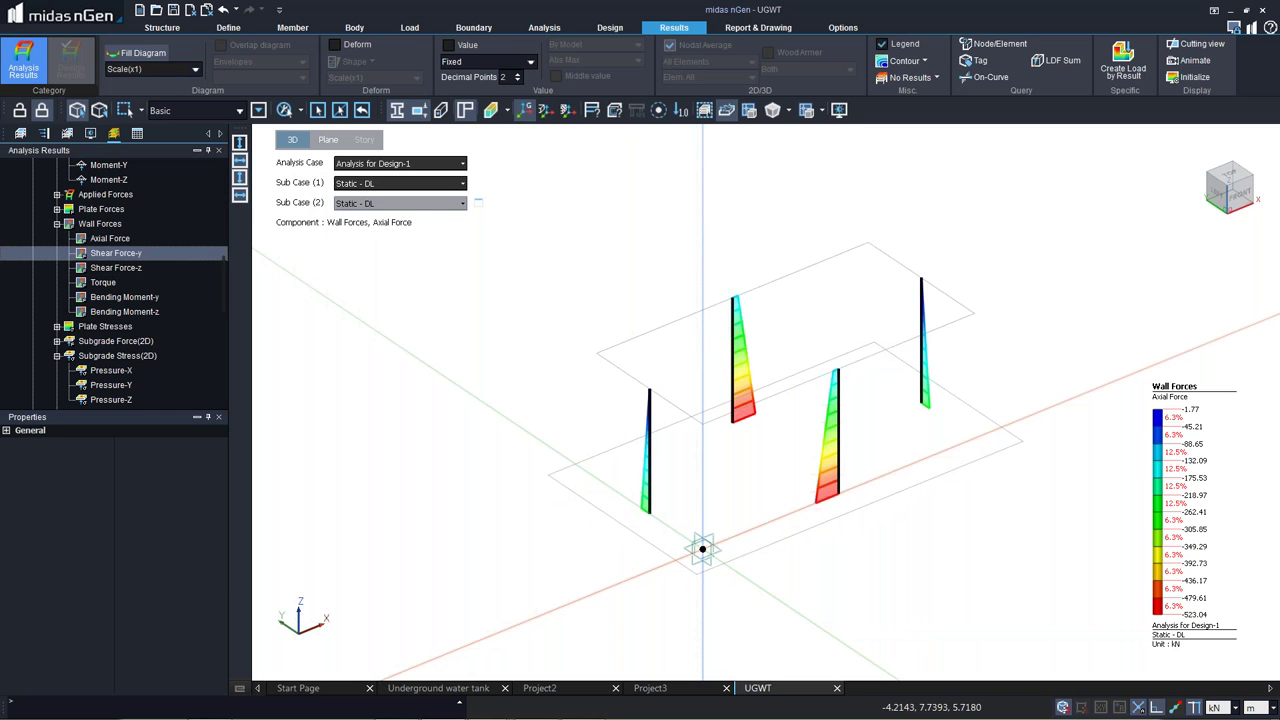
{"action": "left_click", "coordinate": [117, 297]}
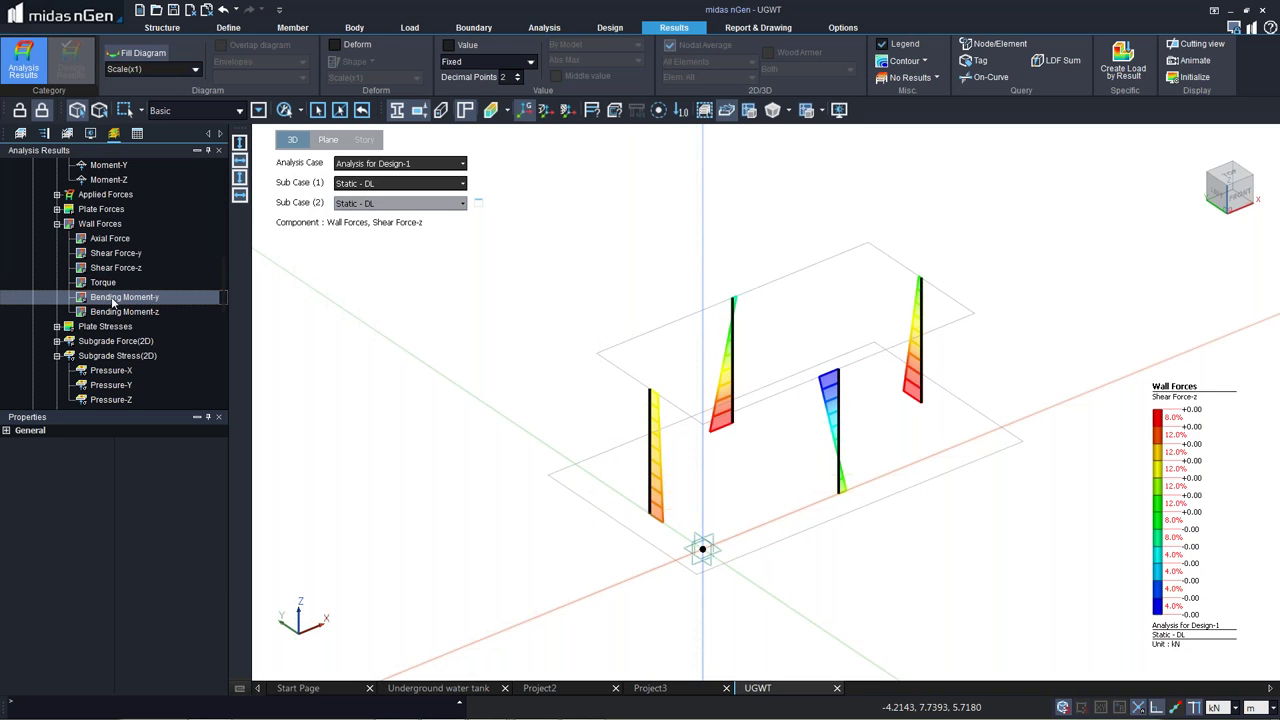
{"action": "left_click", "coordinate": [117, 312]}
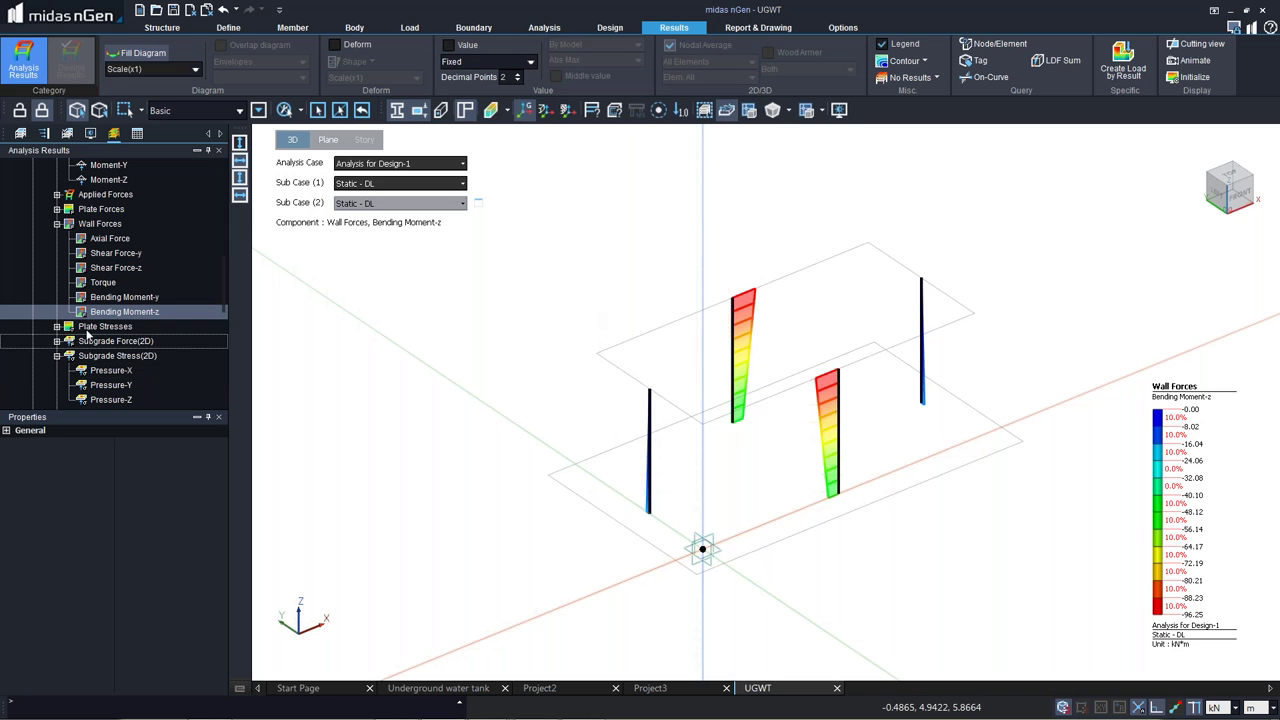
Initialize the results display and review the Static - DL plate stress contours, from Shear Stress-xy(B) and the top normal stresses to Principal Stress-Major(T).
{"action": "right_click", "coordinate": [418, 298]}
{"action": "left_click", "coordinate": [1193, 77]}
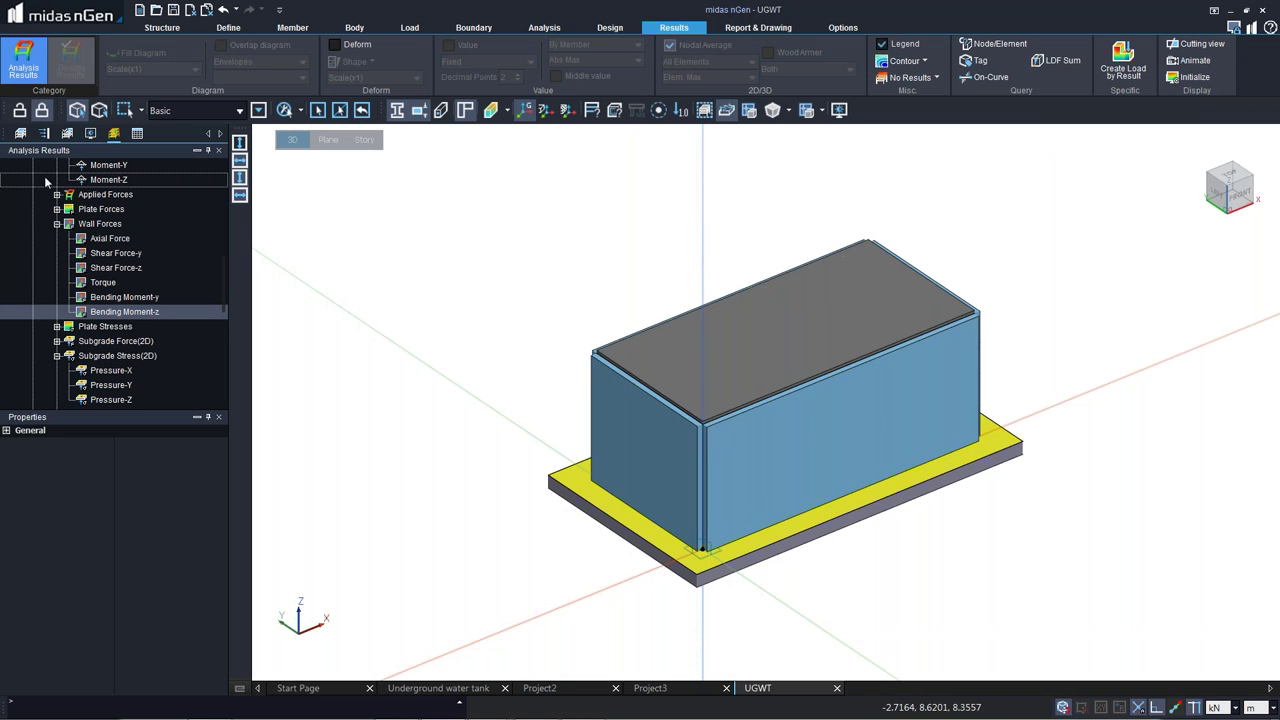
{"action": "left_click", "coordinate": [57, 327]}
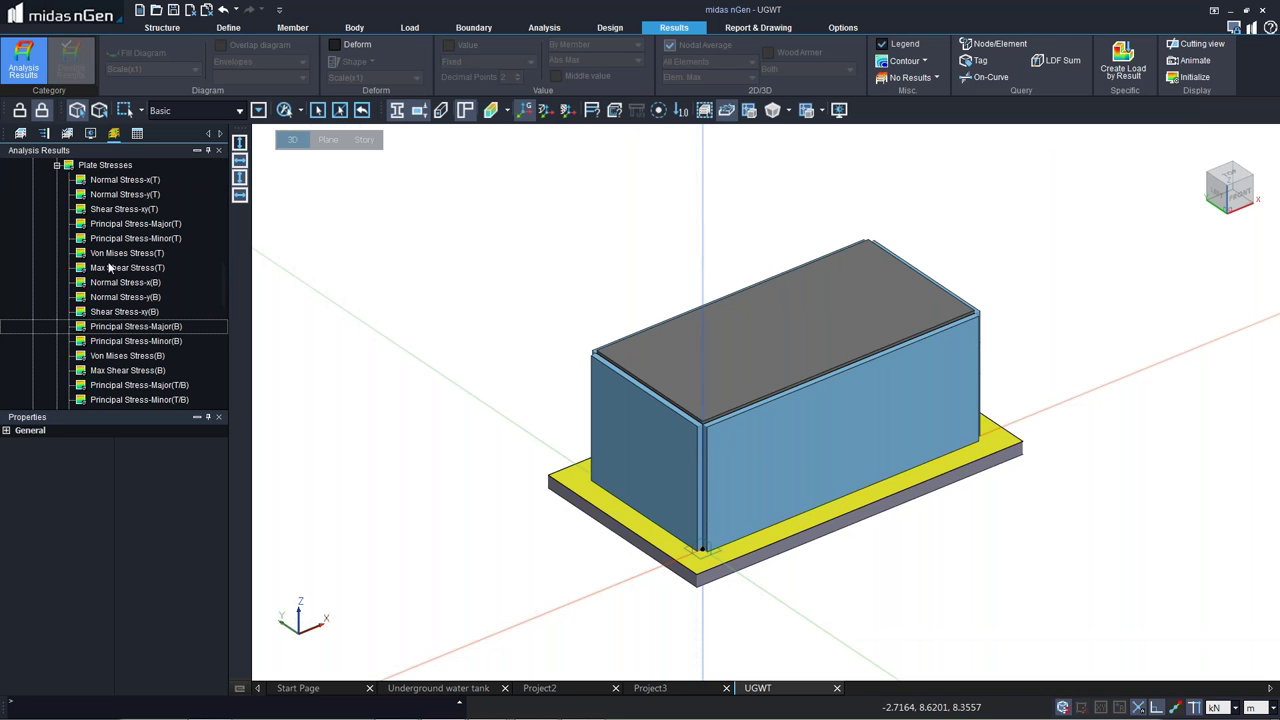
{"action": "left_click", "coordinate": [124, 311]}
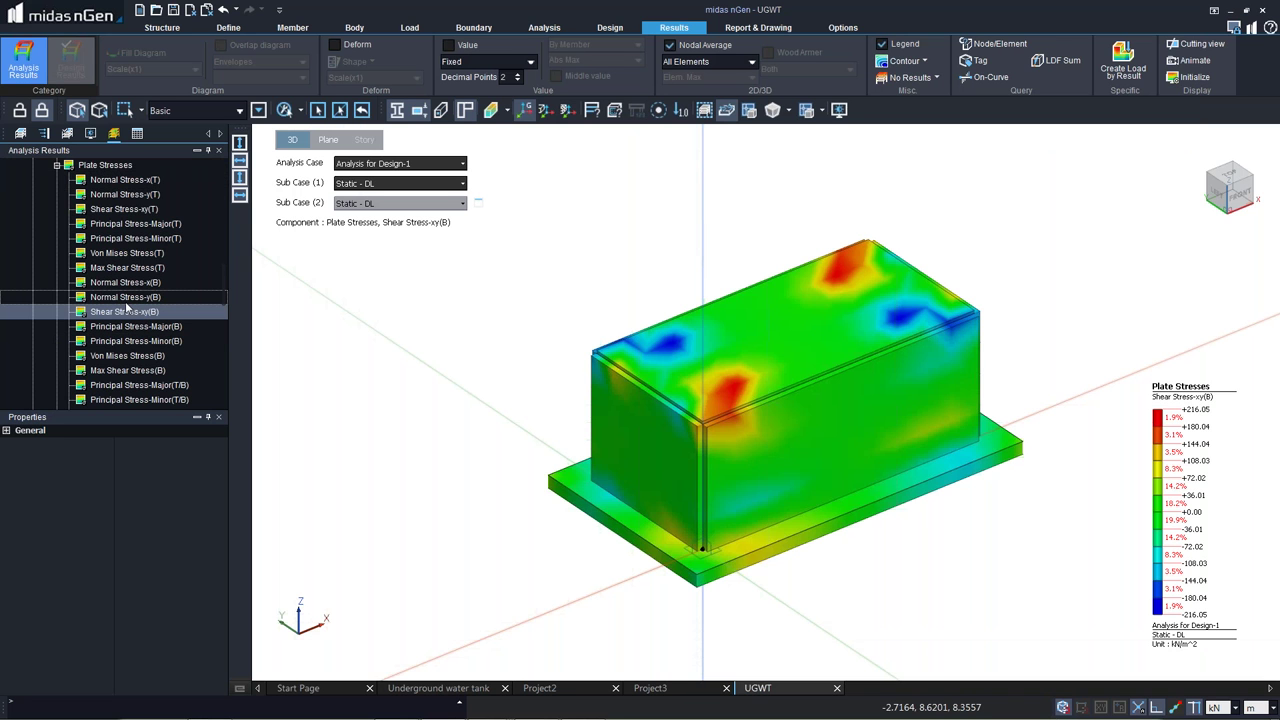
{"action": "left_click", "coordinate": [125, 180]}
{"action": "left_click", "coordinate": [125, 194]}
{"action": "left_click", "coordinate": [124, 209]}
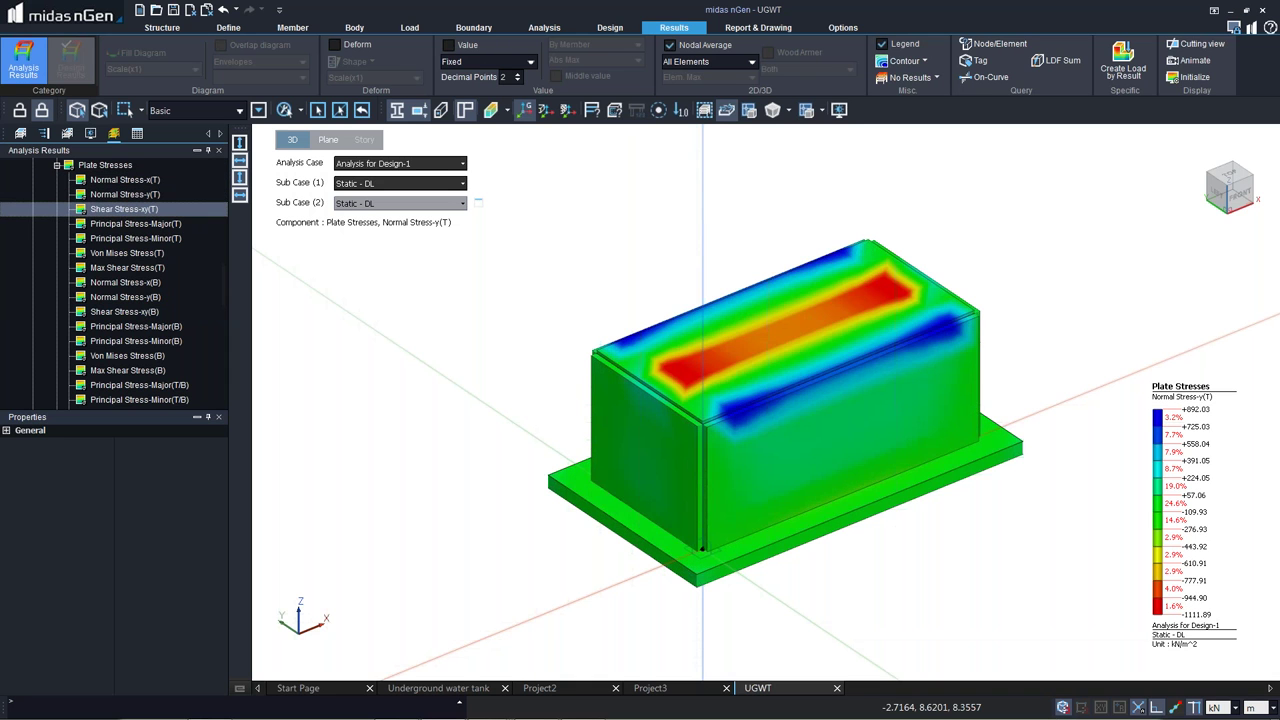
{"action": "left_click", "coordinate": [127, 223]}
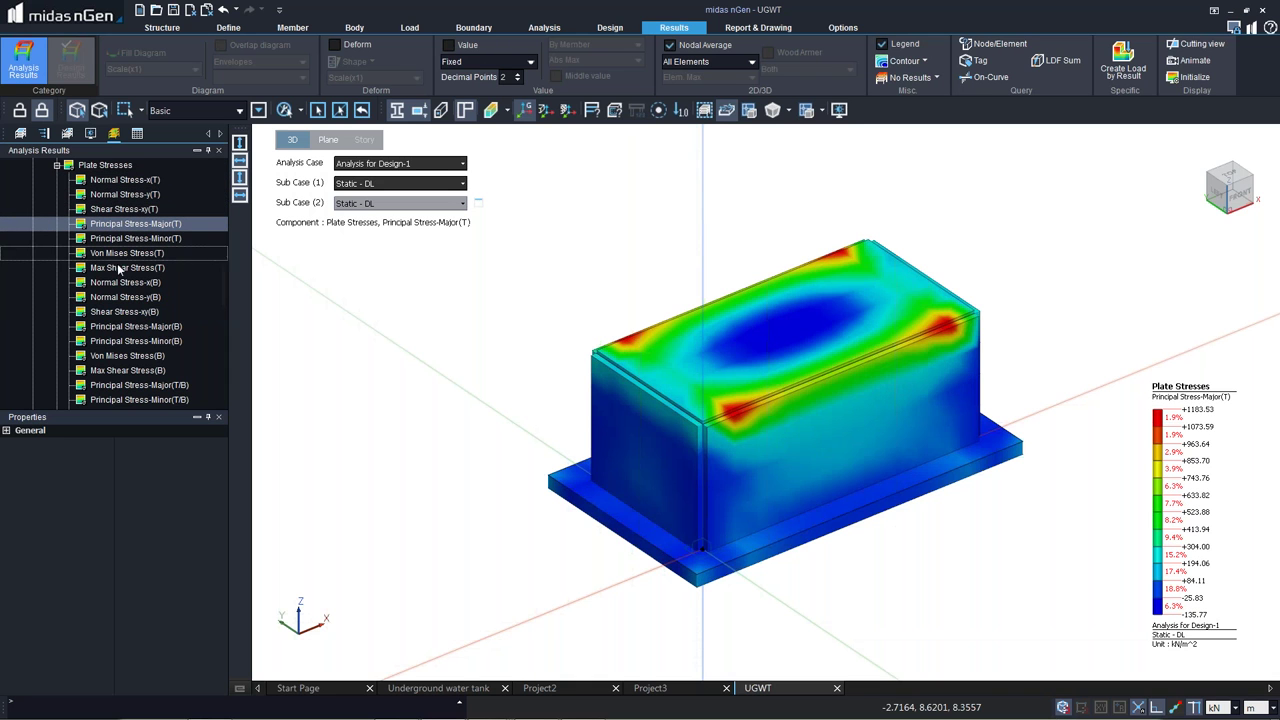
Show only the four tank walls in the Principal Stress-Major(T) plate stress contour.
{"action": "middle_click", "coordinate": [686, 251]}
{"action": "left_click", "coordinate": [685, 262]}
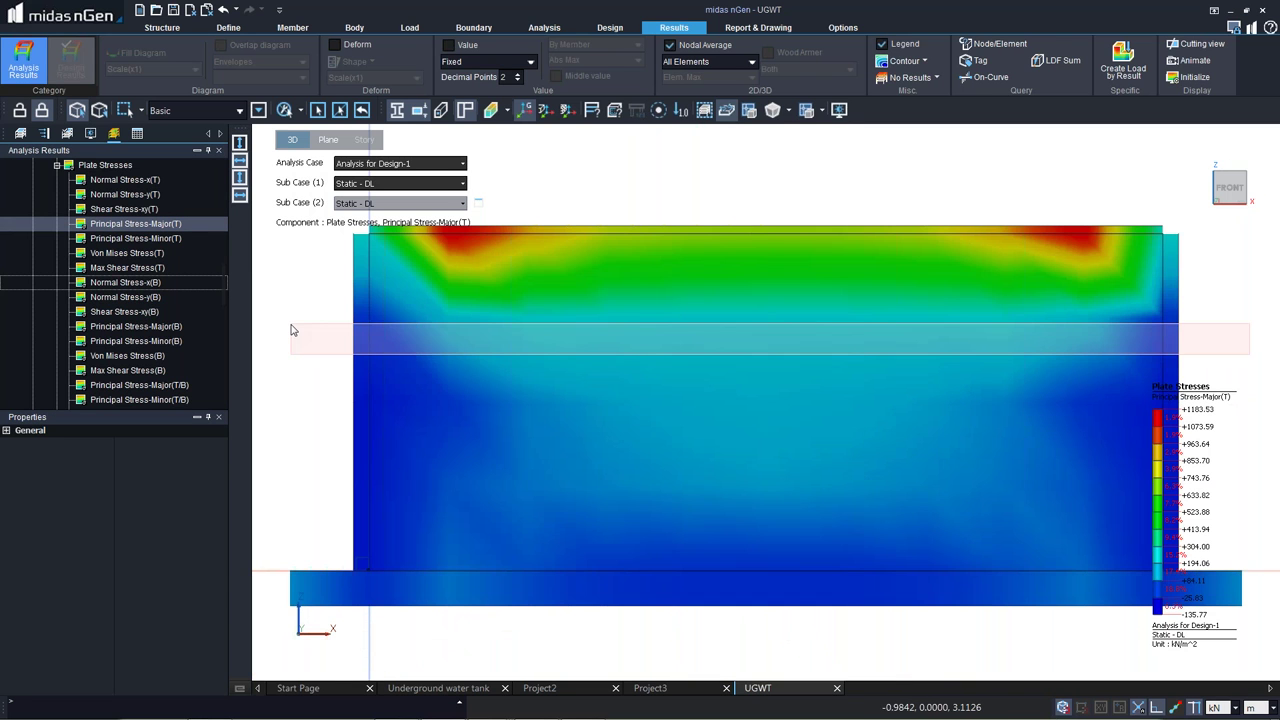
{"action": "left_click", "coordinate": [292, 330]}
{"action": "right_click", "coordinate": [295, 330]}
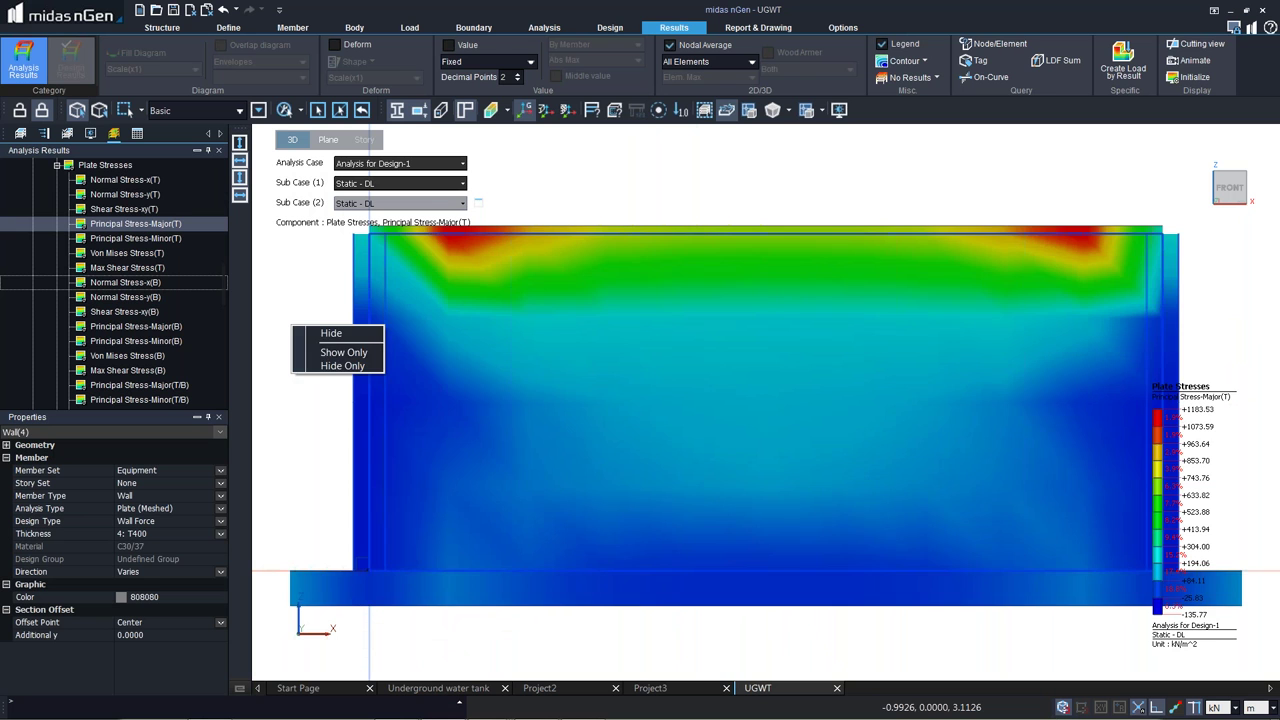
{"action": "left_click", "coordinate": [330, 350]}
{"action": "middle_click", "coordinate": [709, 327]}
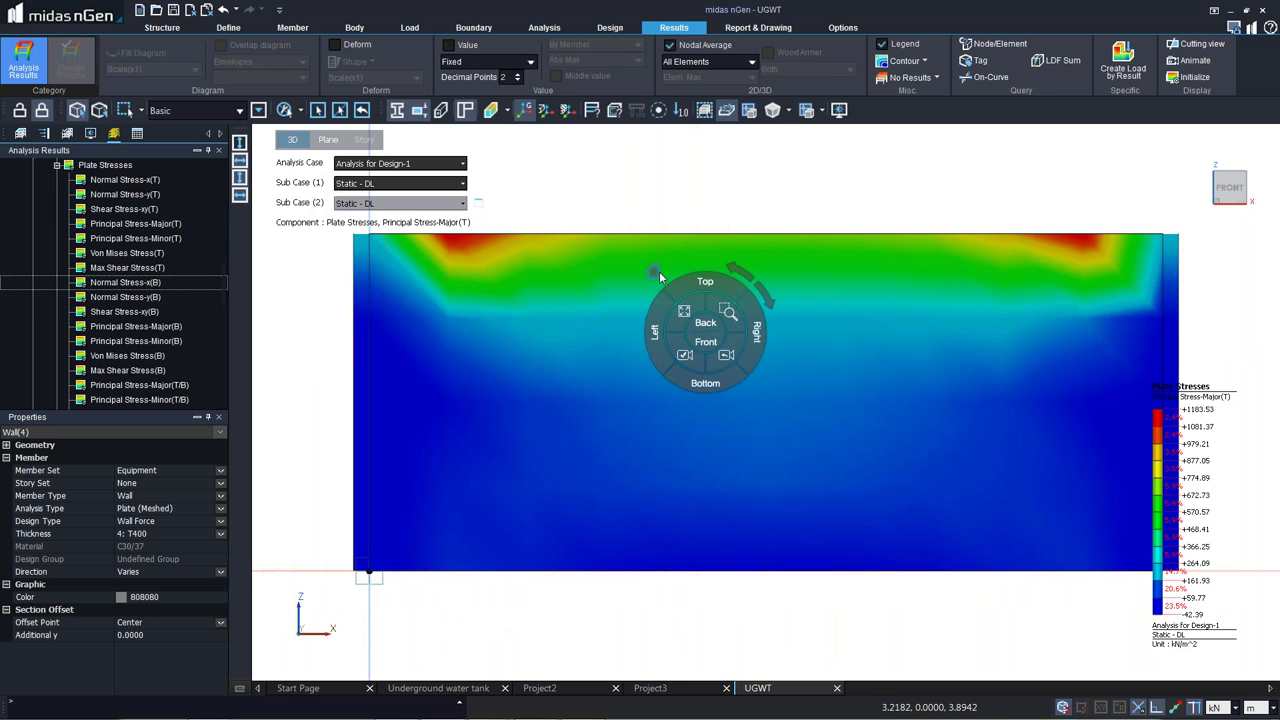
{"action": "left_click", "coordinate": [657, 273]}
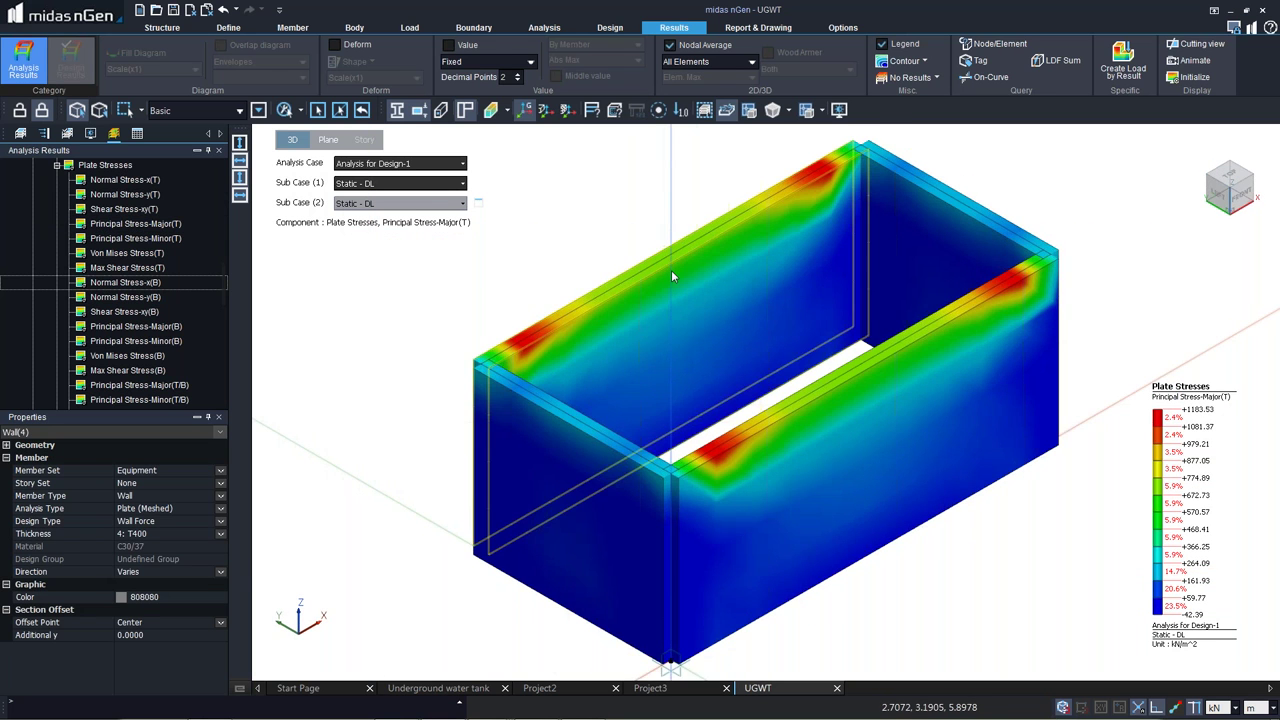
{"action": "scroll", "coordinate": [715, 400], "scroll_direction": "down", "scroll_amount": 3}
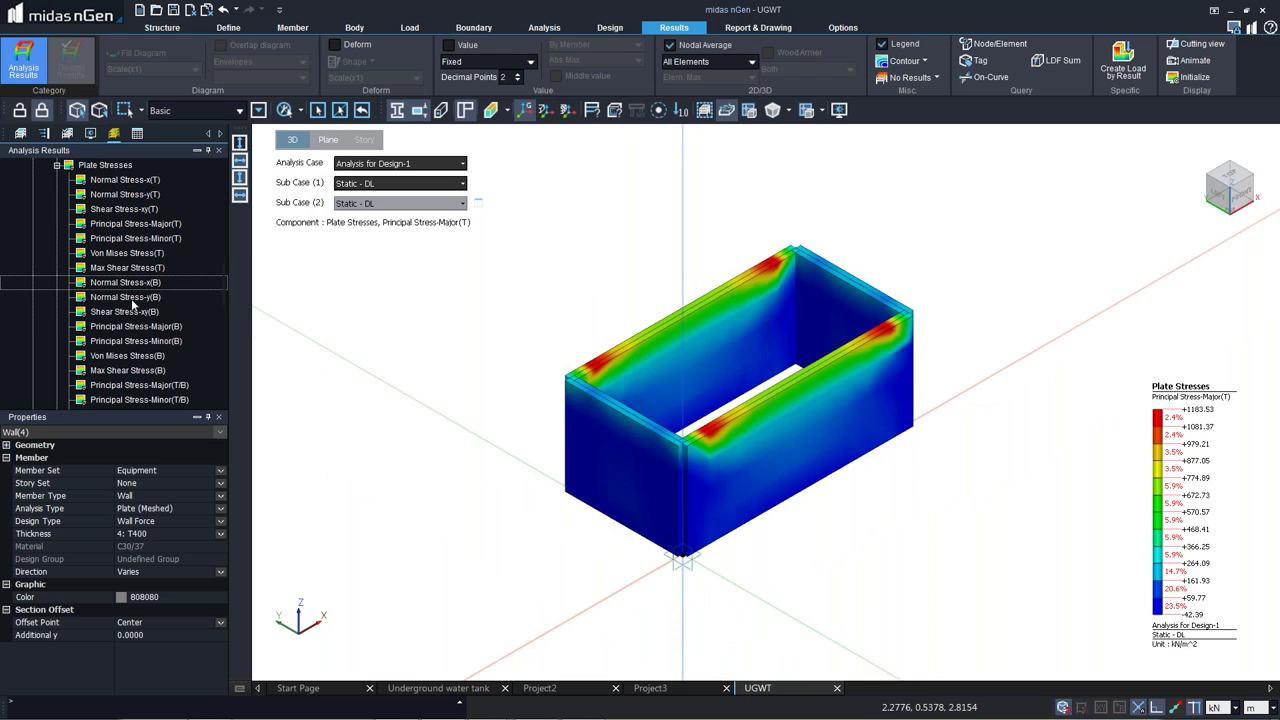
Display the Normal Stress-y(B), Max Shear Stress(T) and Von Mises Stress(T) contours on the isolated tank walls.
{"action": "left_click", "coordinate": [127, 296]}
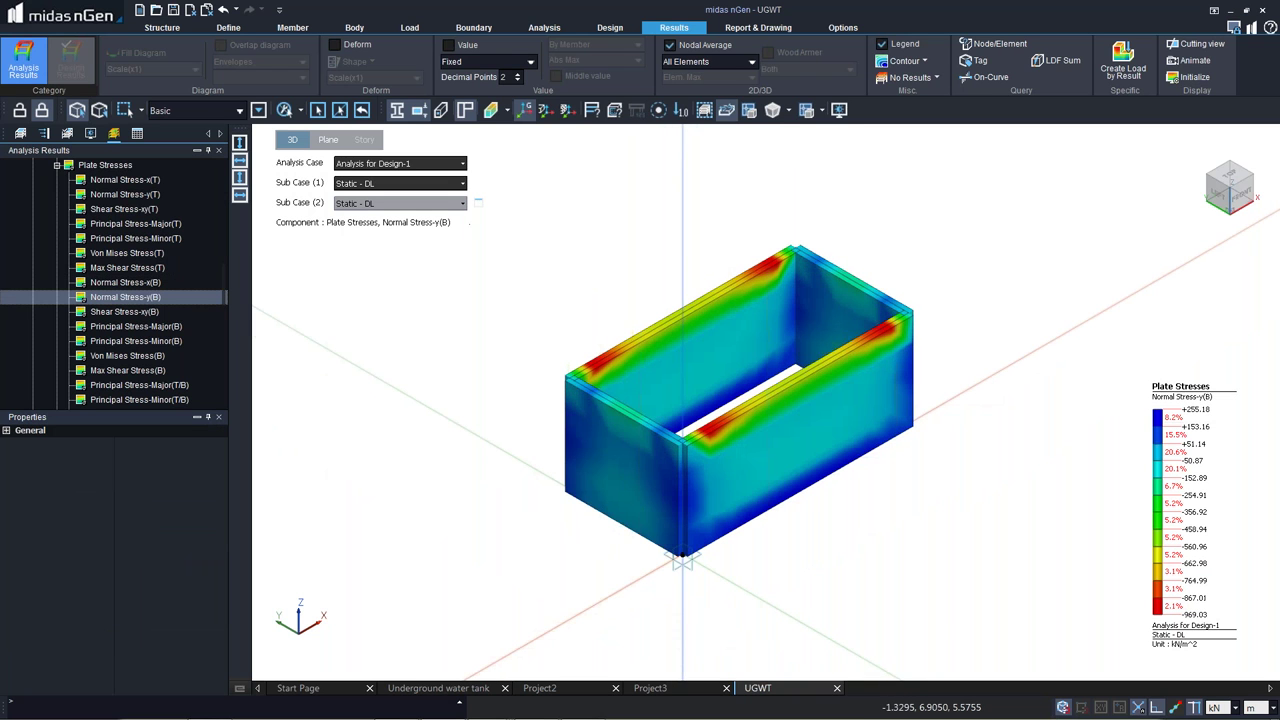
{"action": "left_click", "coordinate": [127, 268]}
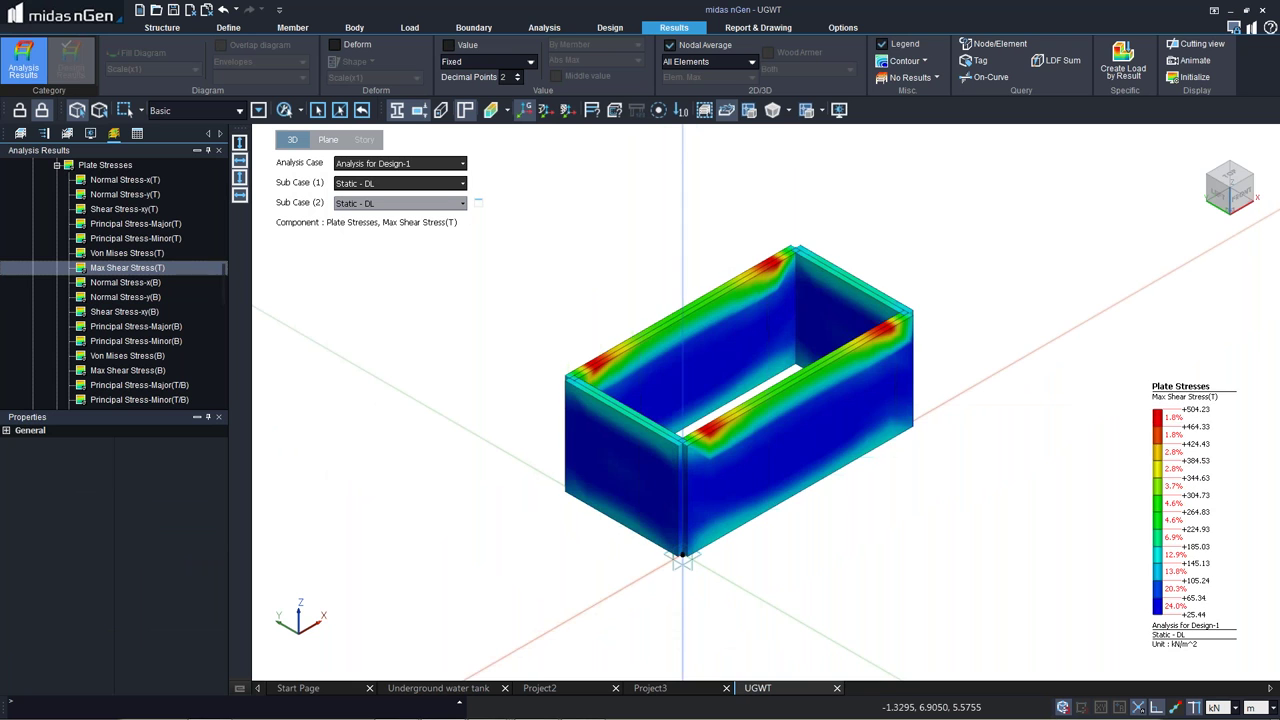
{"action": "left_click", "coordinate": [134, 253]}
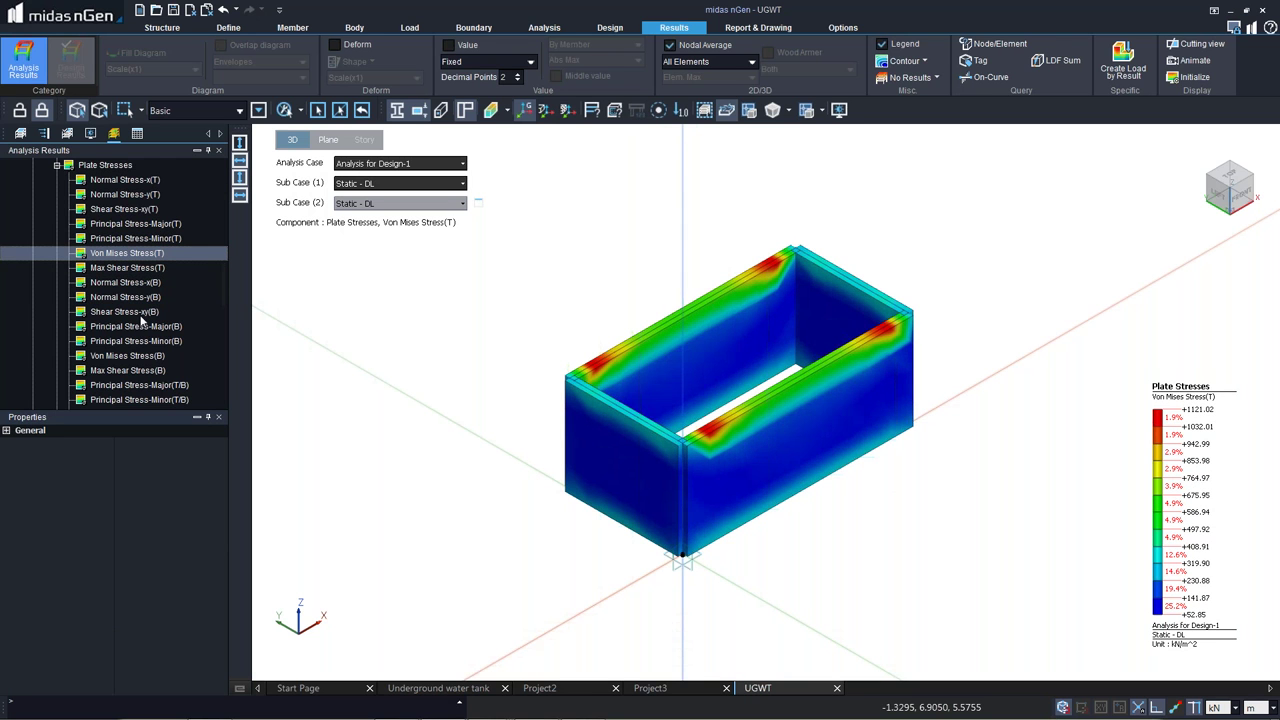
Review the walls' Static - Earth Pressure Set-1 stress contours from Von Mises(T) to Principal Stress-Major(T), and show all members again.
{"action": "left_click", "coordinate": [368, 185]}
{"action": "left_click", "coordinate": [375, 222]}
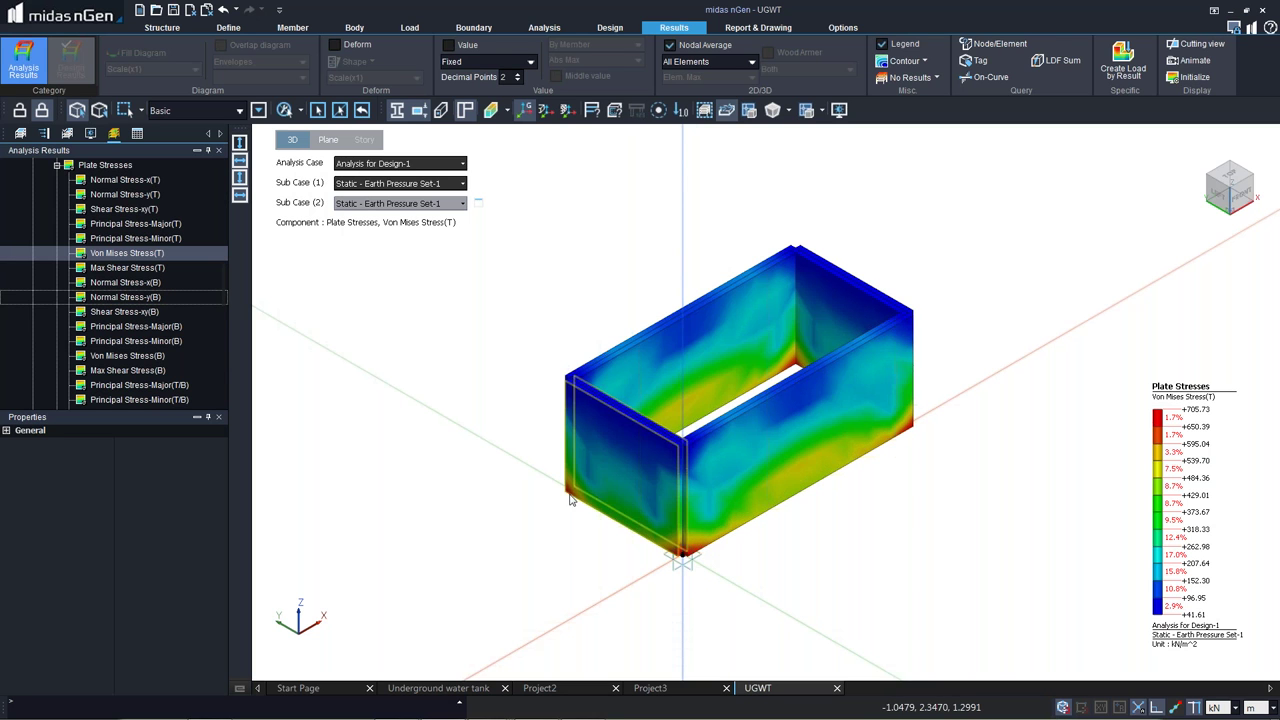
{"action": "left_click", "coordinate": [122, 268]}
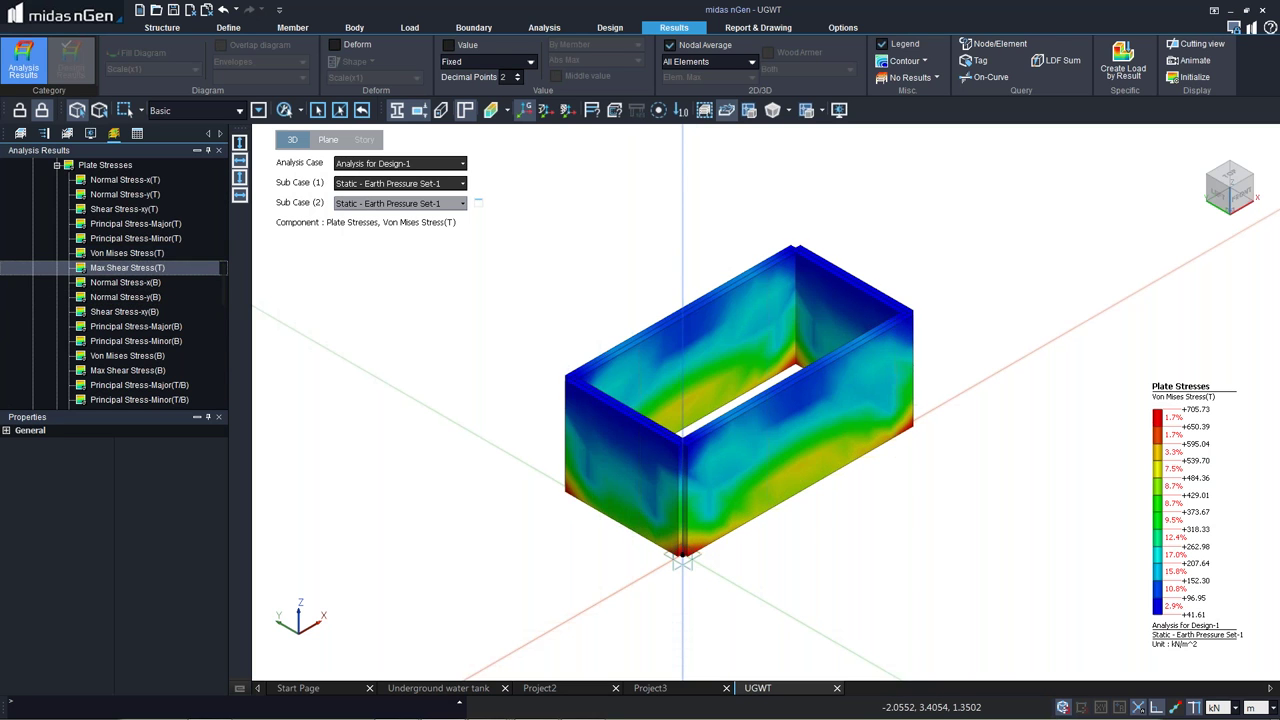
{"action": "left_click", "coordinate": [125, 238]}
{"action": "left_click", "coordinate": [125, 223]}
{"action": "left_click", "coordinate": [389, 183]}
{"action": "left_click", "coordinate": [385, 222]}
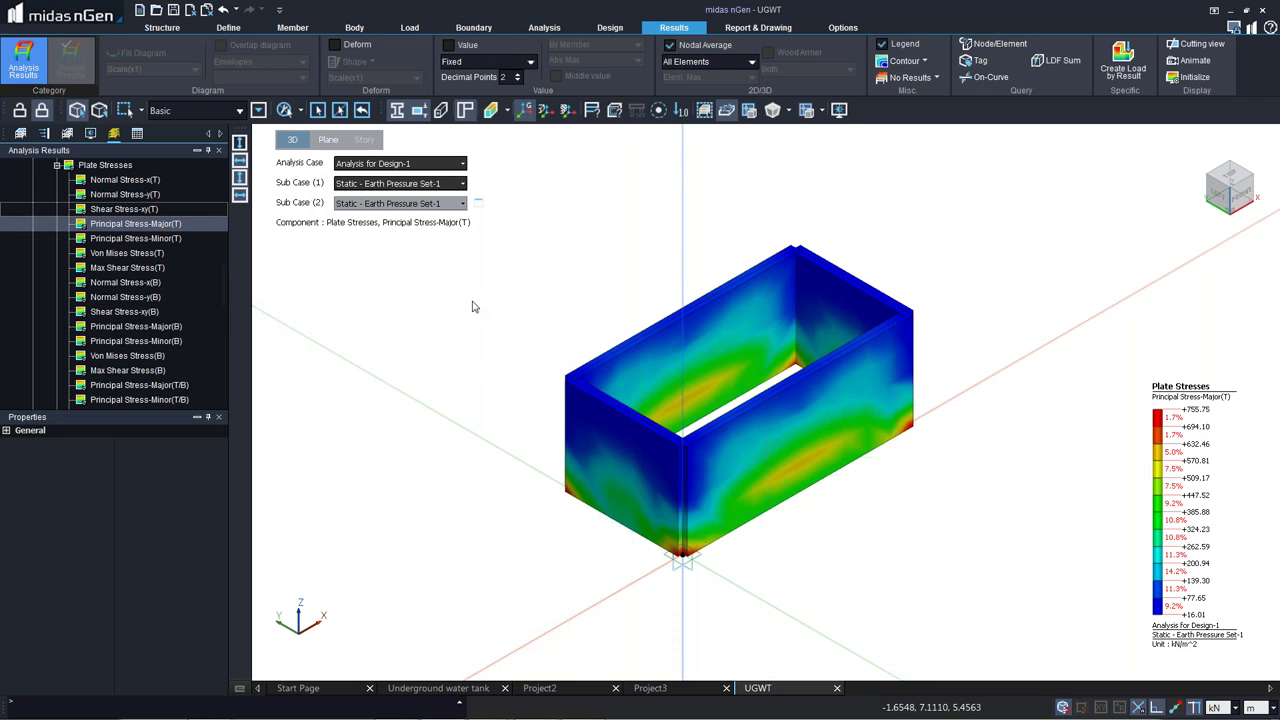
{"action": "right_click", "coordinate": [518, 316]}
{"action": "left_click", "coordinate": [530, 320]}
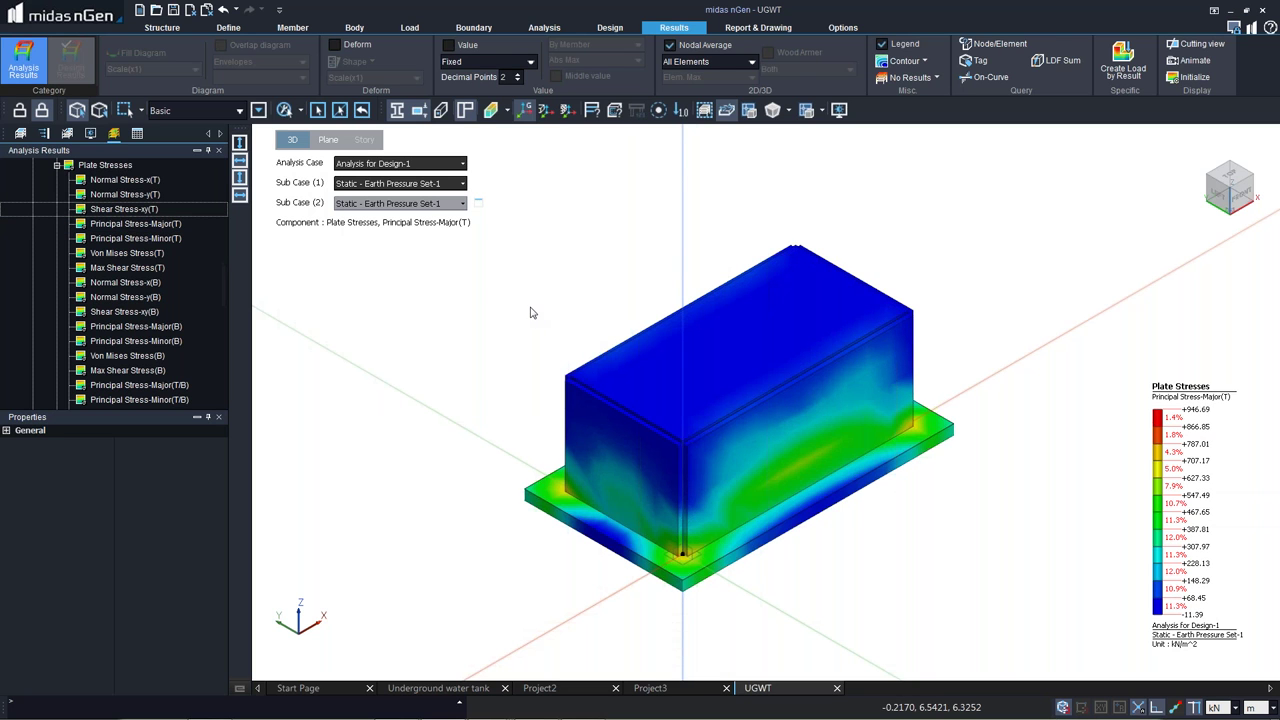
{"action": "left_click", "coordinate": [612, 28]}
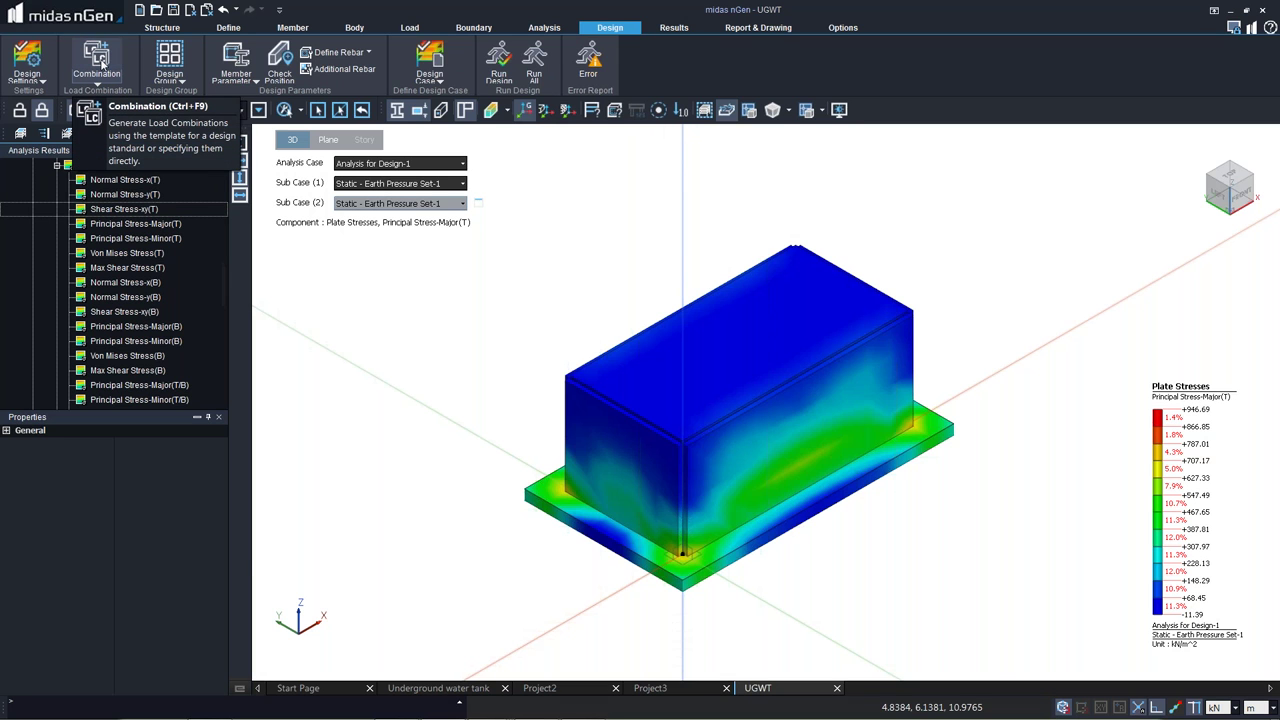
{"action": "left_click", "coordinate": [97, 58]}
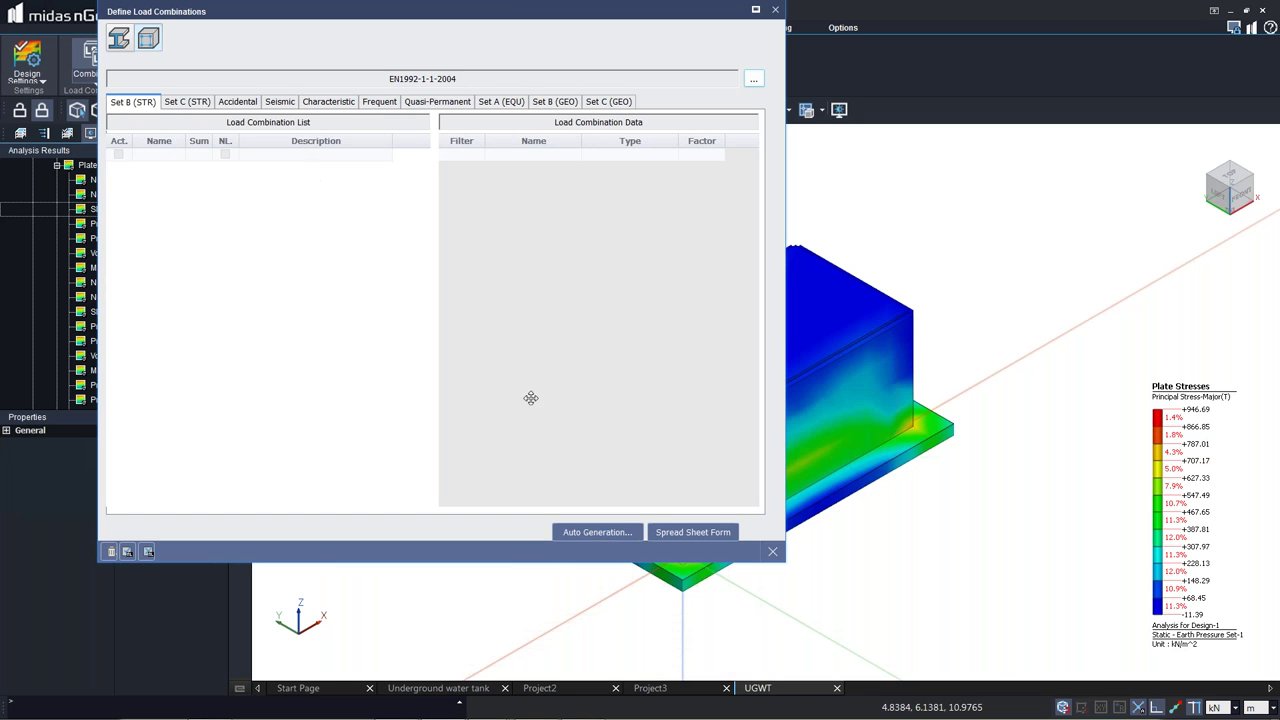
{"action": "left_click", "coordinate": [600, 533]}
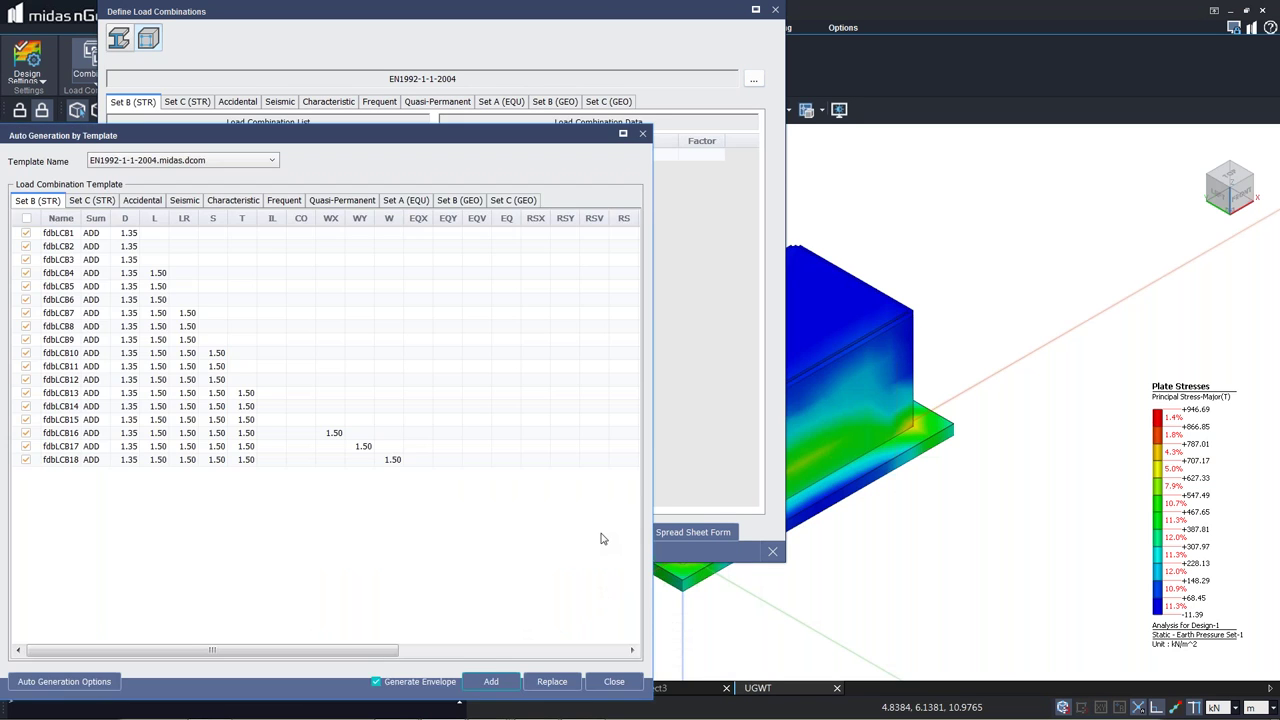
{"action": "left_click", "coordinate": [490, 683]}
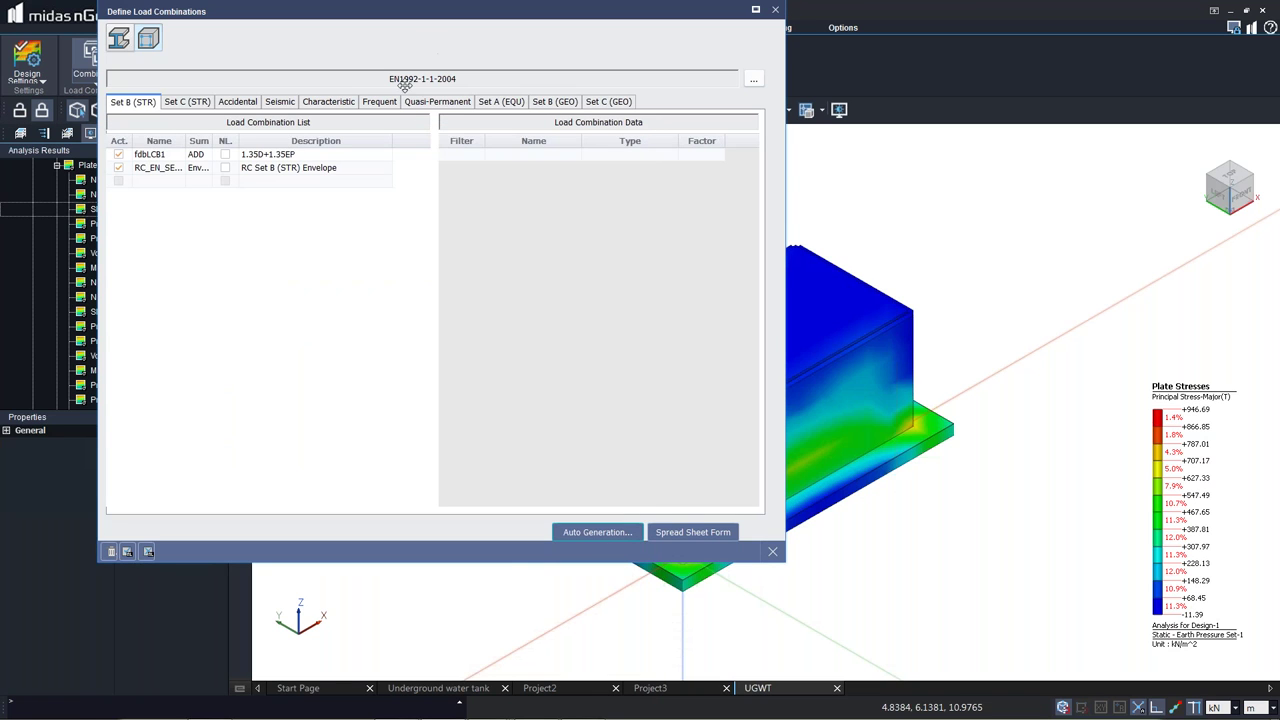
Examine the load factors of the generated Set B (STR) and Set C (STR) combinations, and close the combination definition.
{"action": "left_click", "coordinate": [156, 158]}
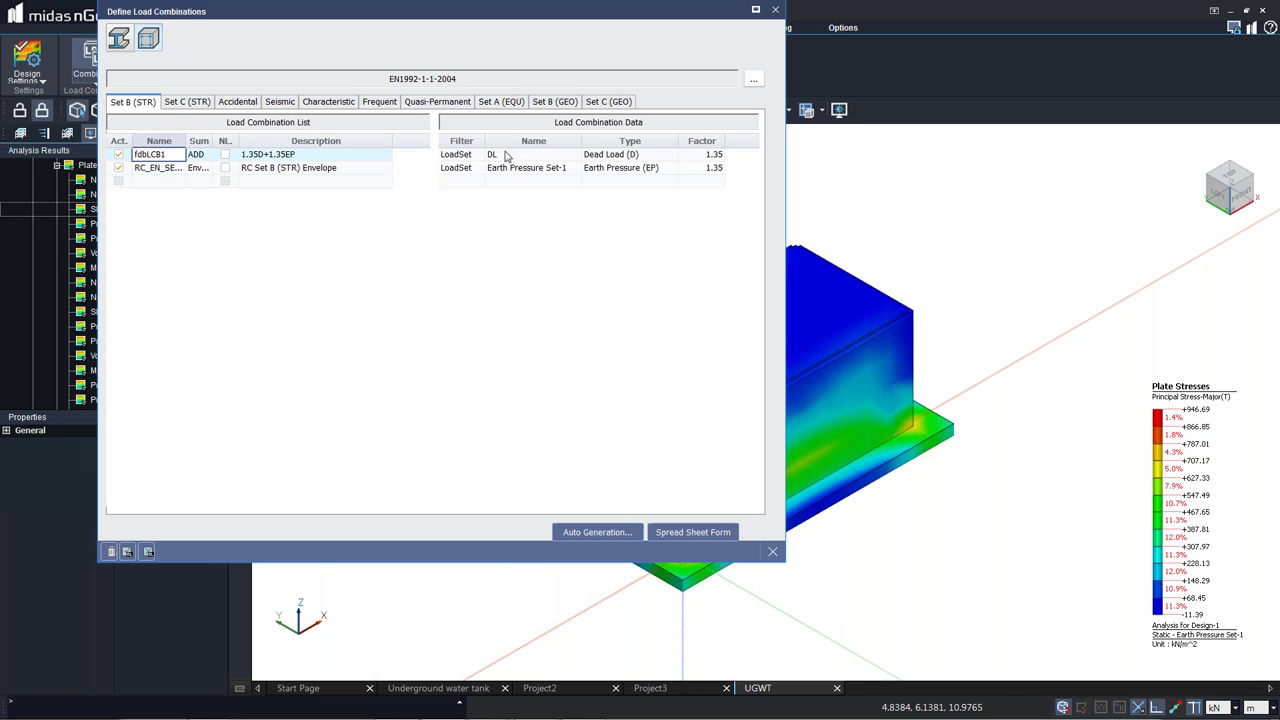
{"action": "left_click", "coordinate": [144, 169]}
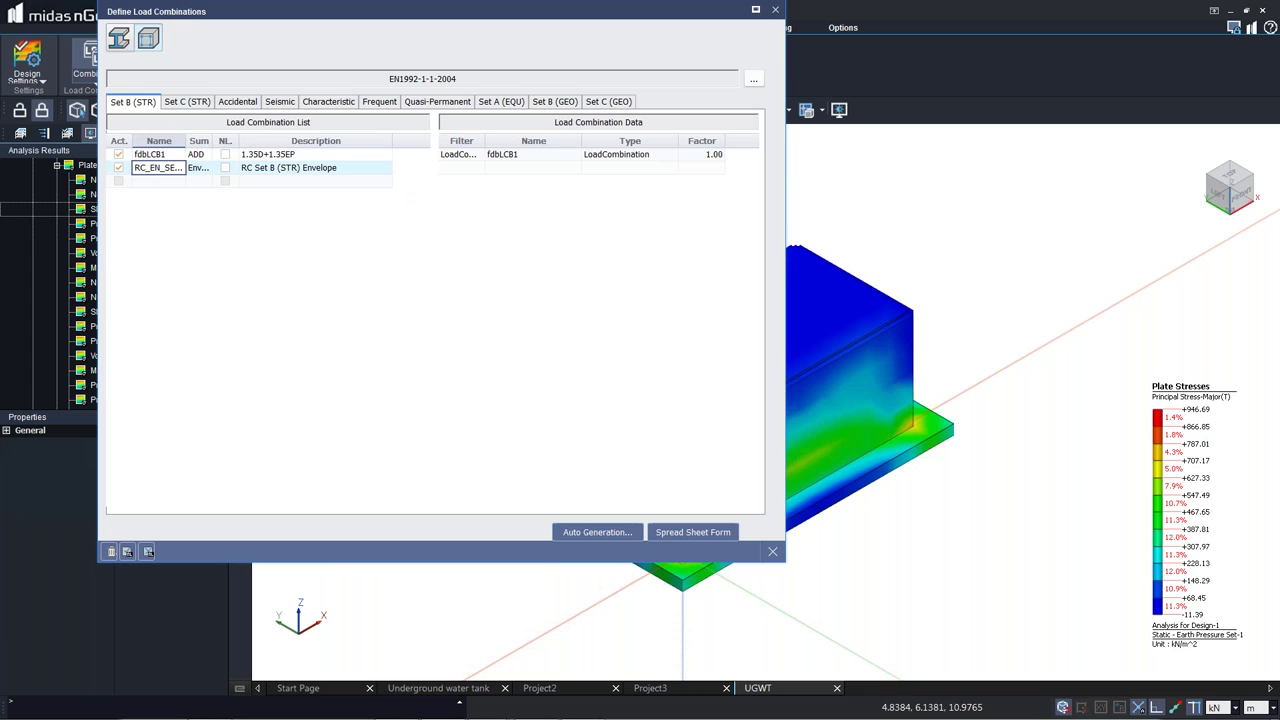
{"action": "left_click", "coordinate": [179, 103]}
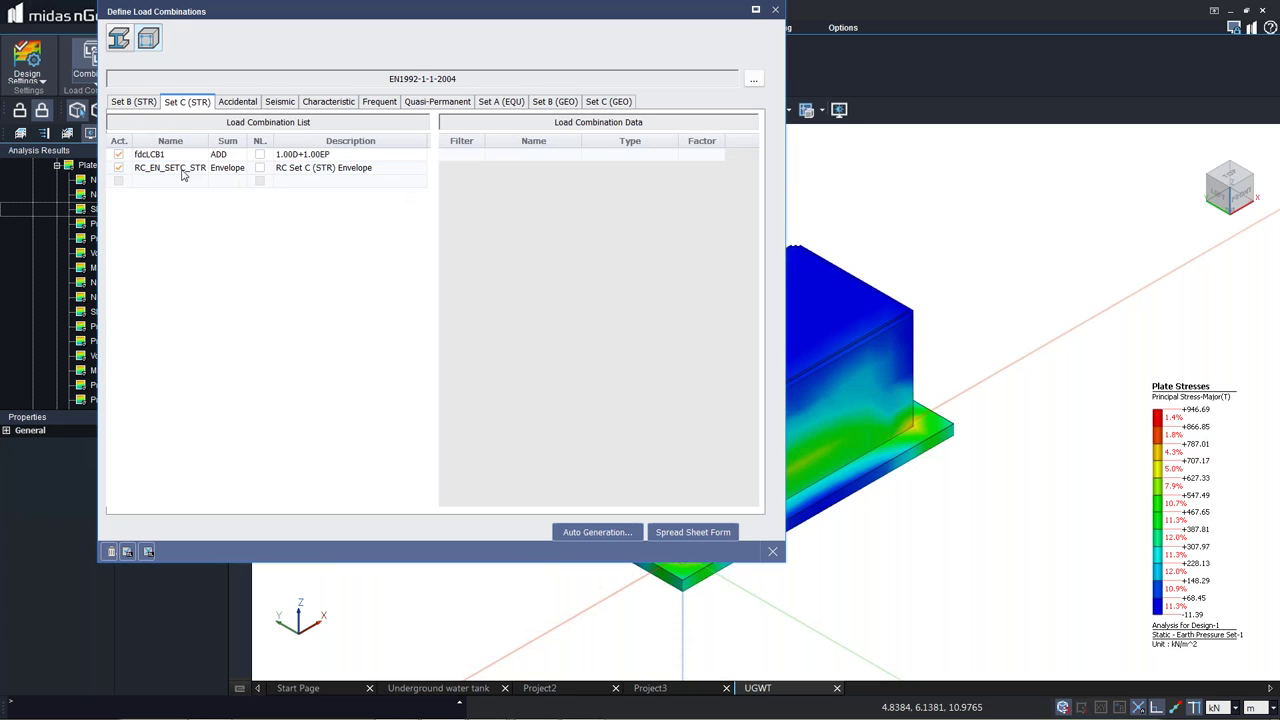
{"action": "left_click", "coordinate": [159, 156]}
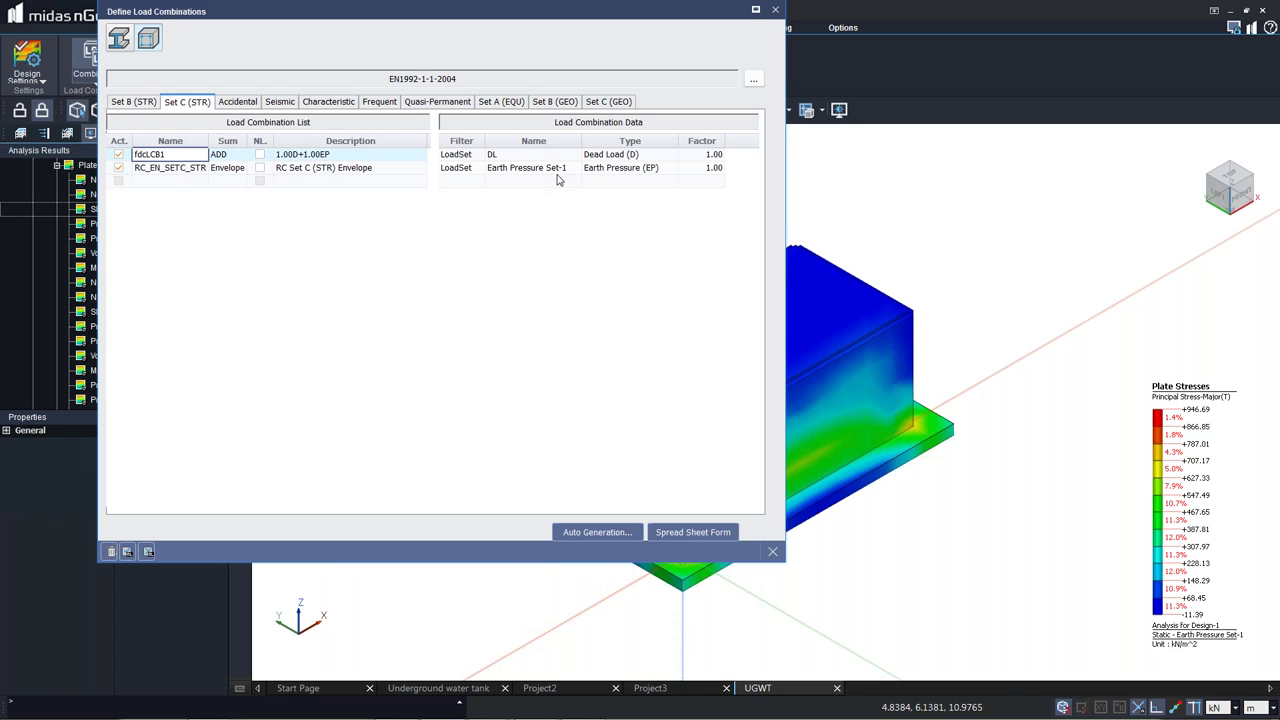
{"action": "left_click", "coordinate": [773, 552]}
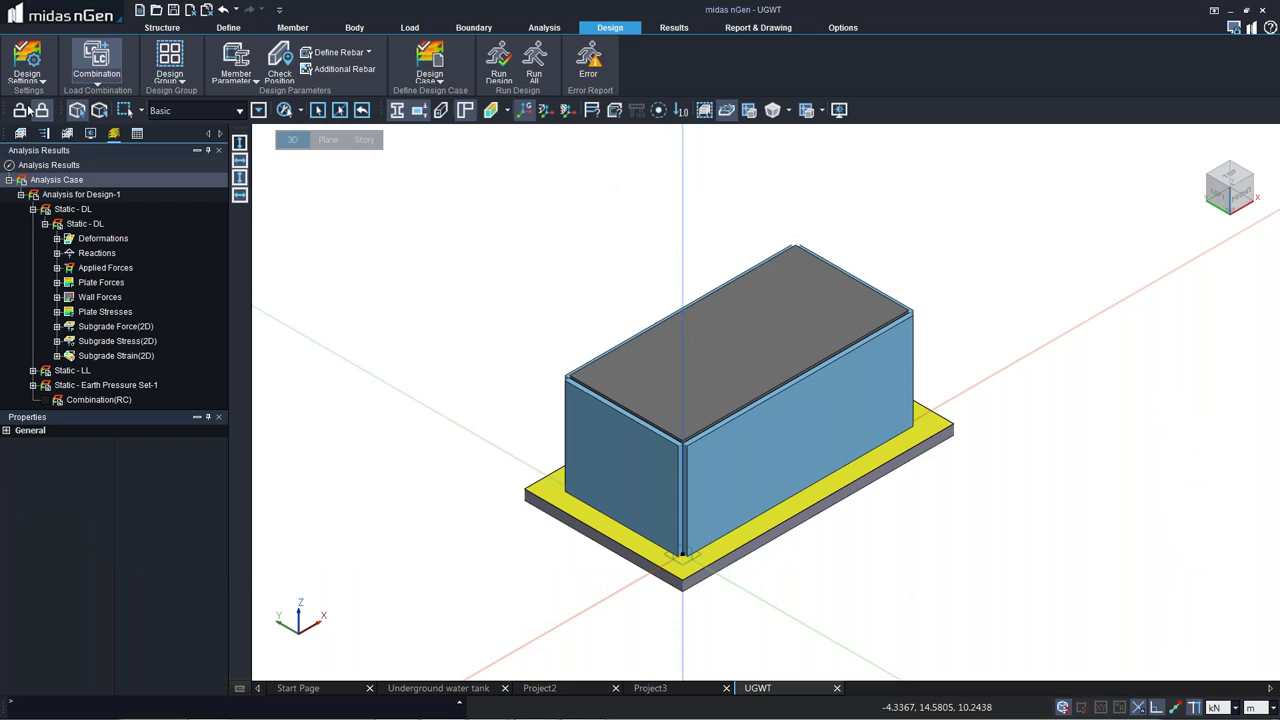
Create Slab Load Type-1 with a DL slab load of -1.5 kN/m² and an LL slab load of -2 kN/m², accepting deletion of the results.
{"action": "left_click", "coordinate": [44, 133]}
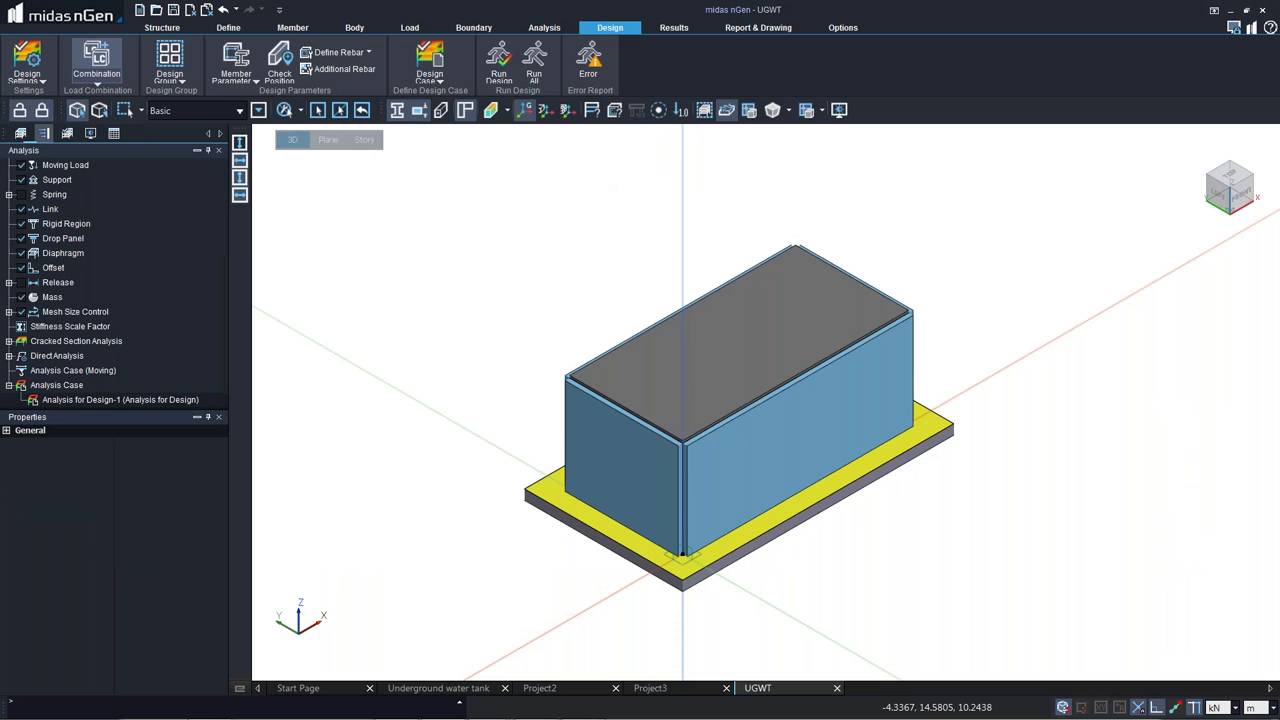
{"action": "left_click", "coordinate": [410, 27]}
{"action": "left_click", "coordinate": [233, 44]}
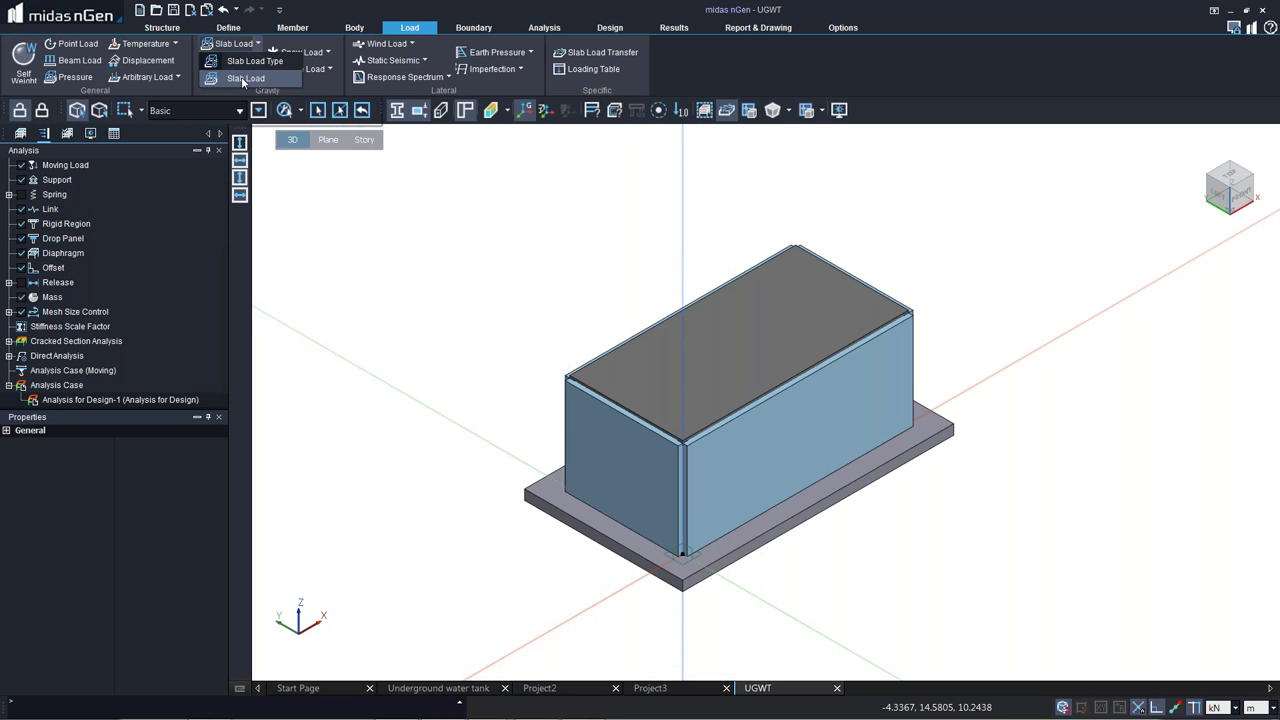
{"action": "left_click", "coordinate": [241, 78]}
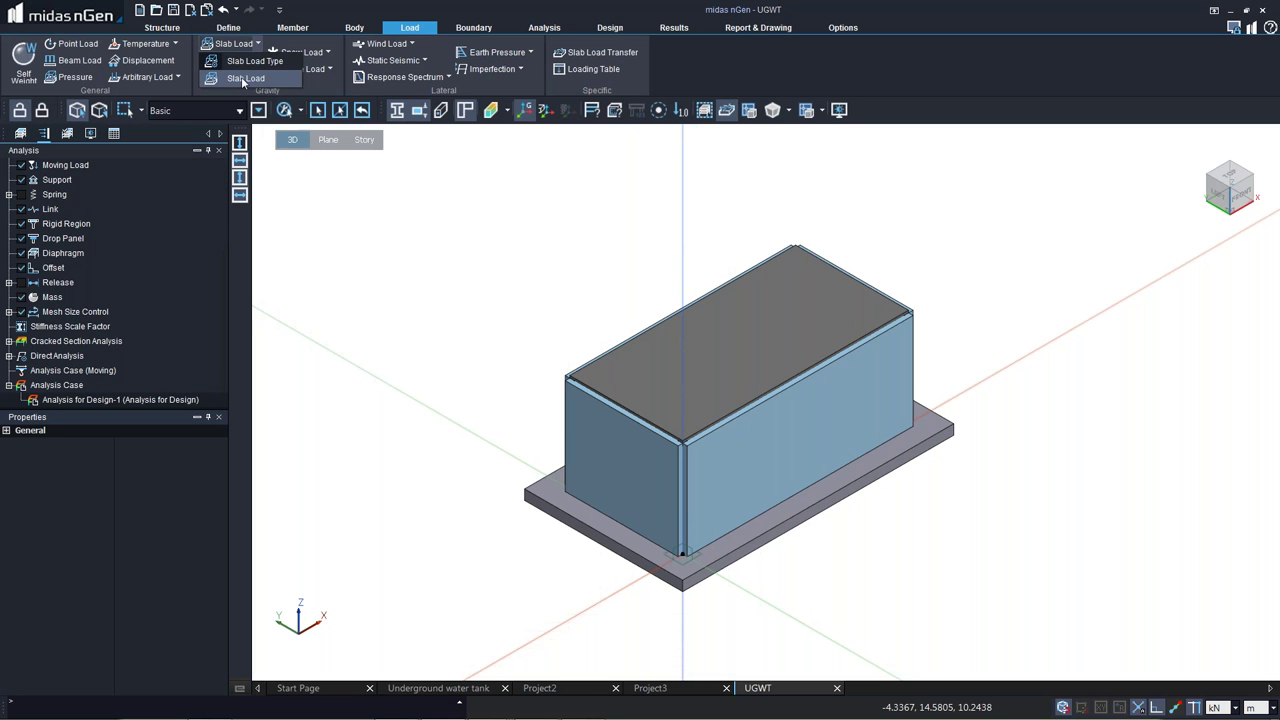
{"action": "left_click", "coordinate": [716, 364]}
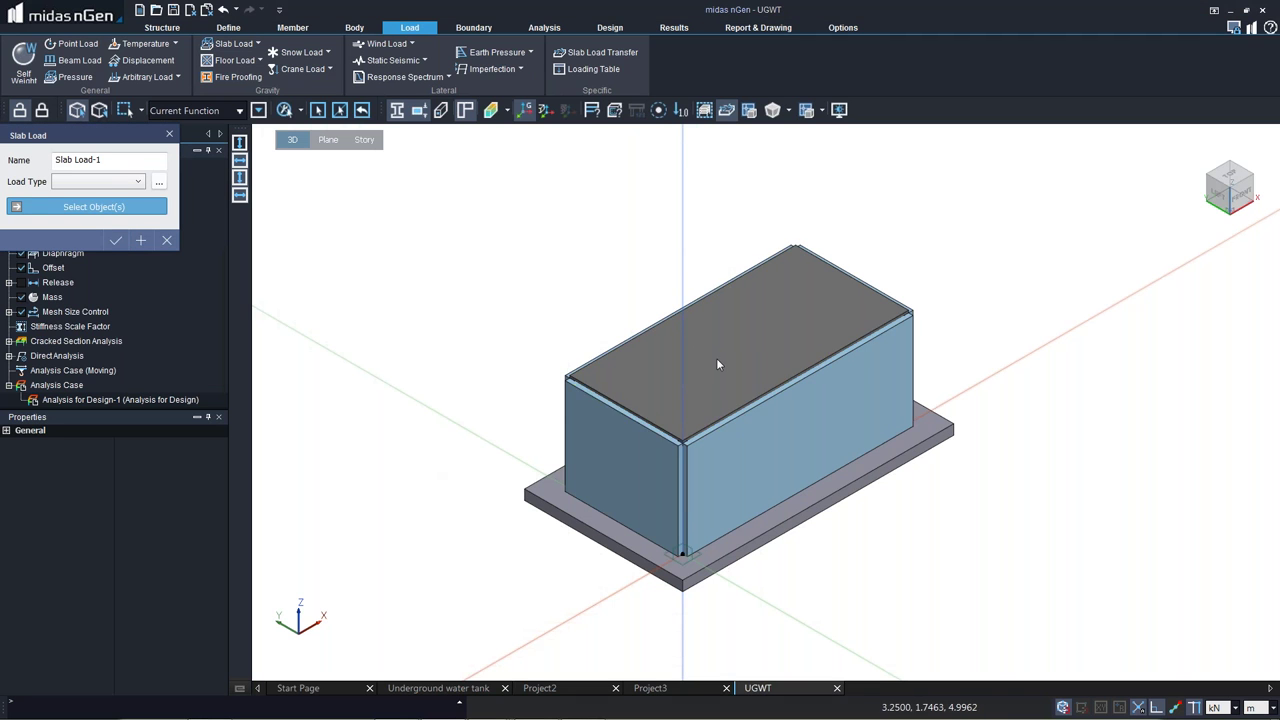
{"action": "left_click", "coordinate": [159, 182]}
{"action": "left_click", "coordinate": [478, 341]}
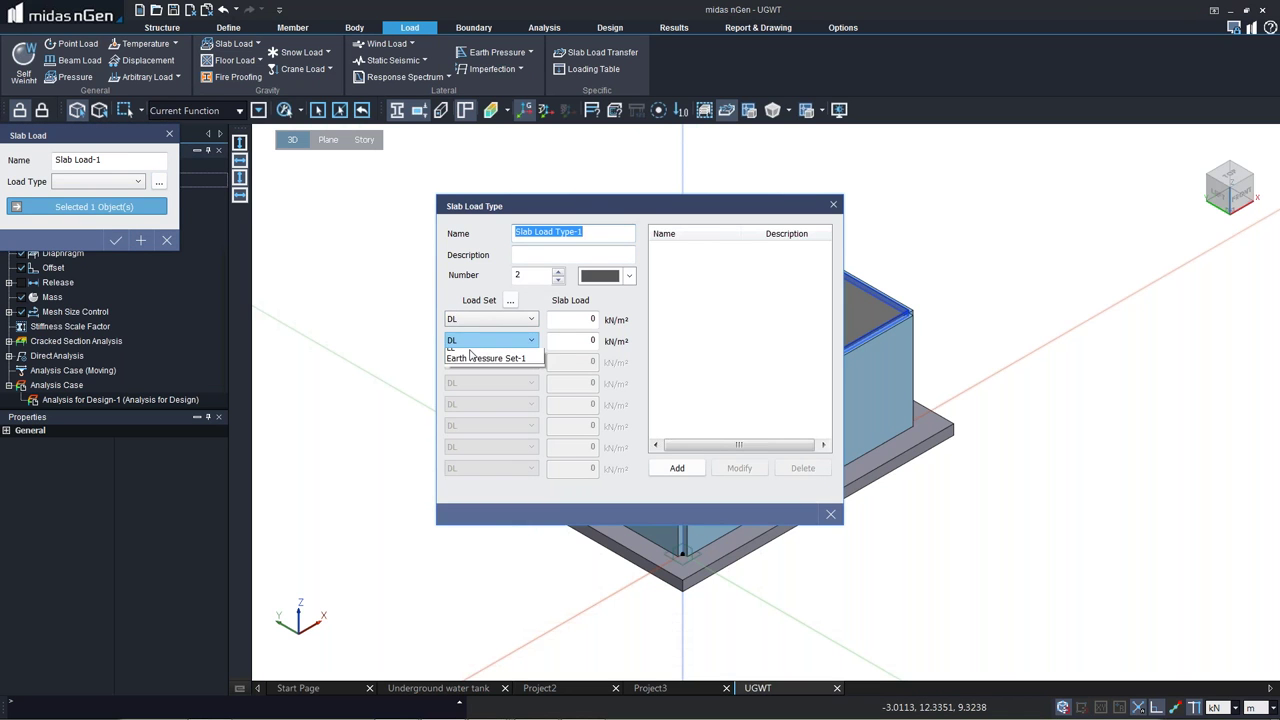
{"action": "left_click", "coordinate": [467, 366]}
{"action": "left_click", "coordinate": [576, 318]}
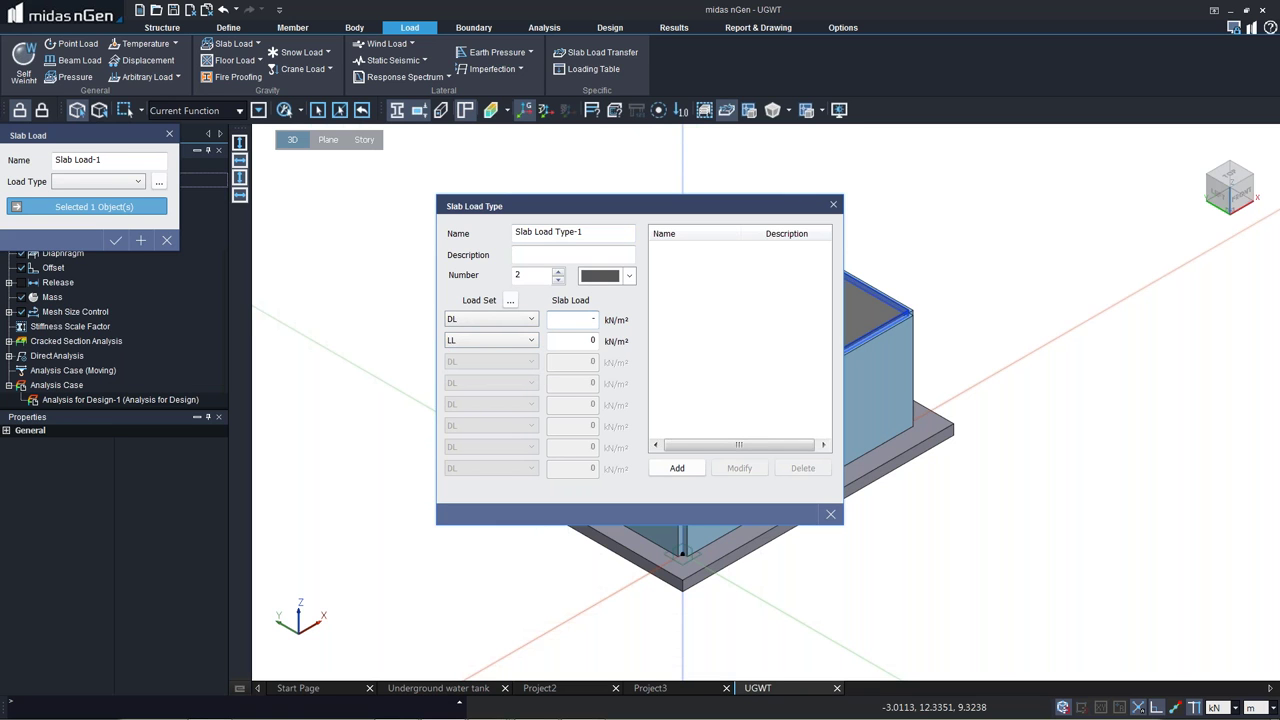
{"action": "double_click", "coordinate": [594, 341]}
{"action": "left_click", "coordinate": [677, 468]}
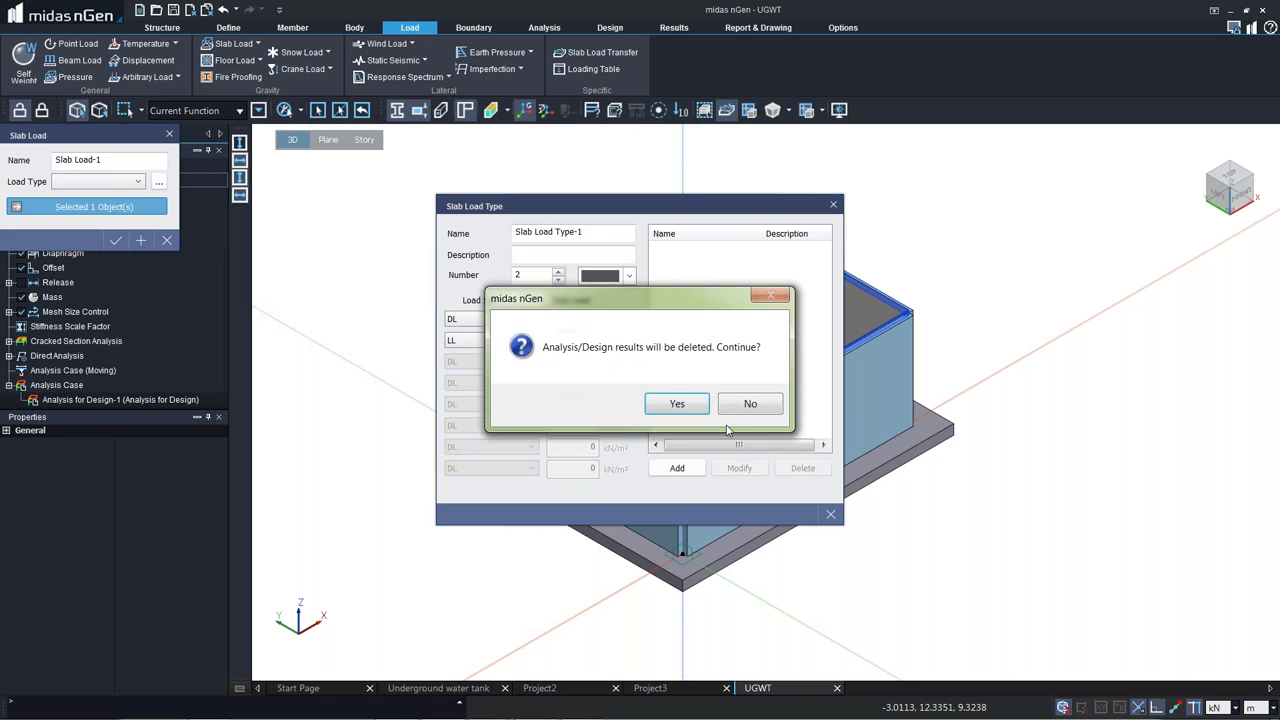
{"action": "left_click", "coordinate": [677, 403]}
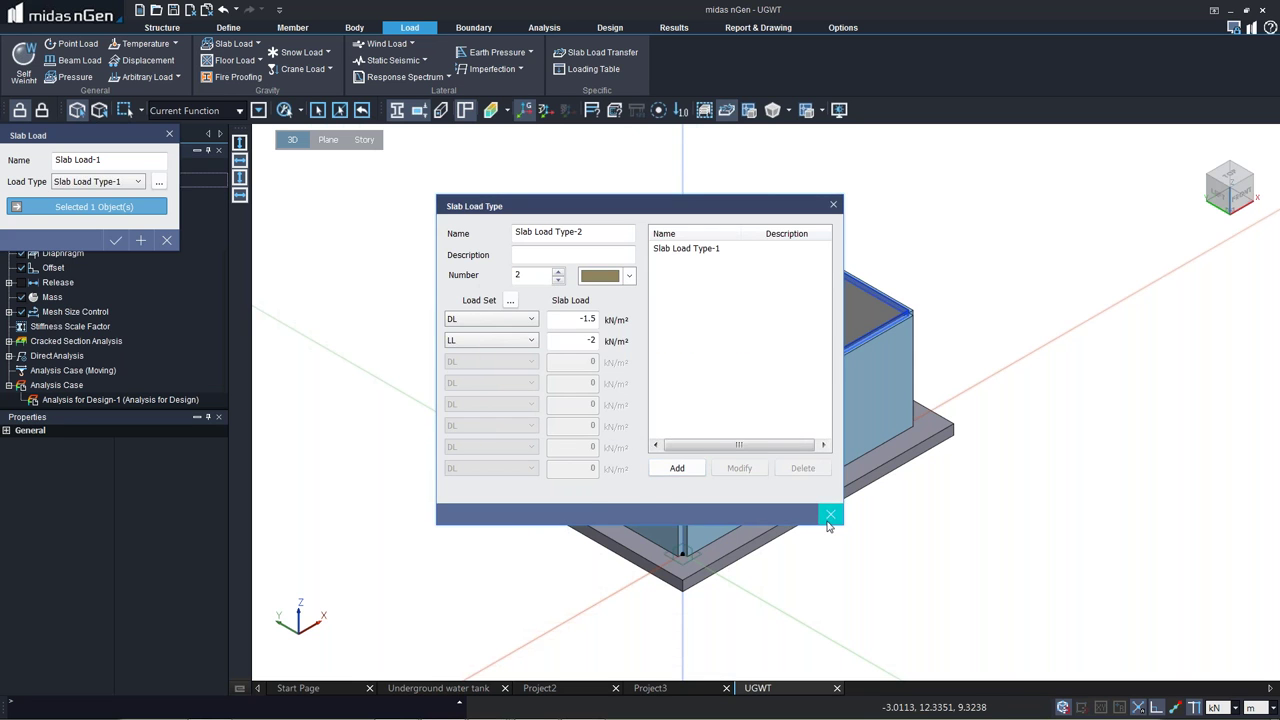
{"action": "left_click", "coordinate": [830, 514]}
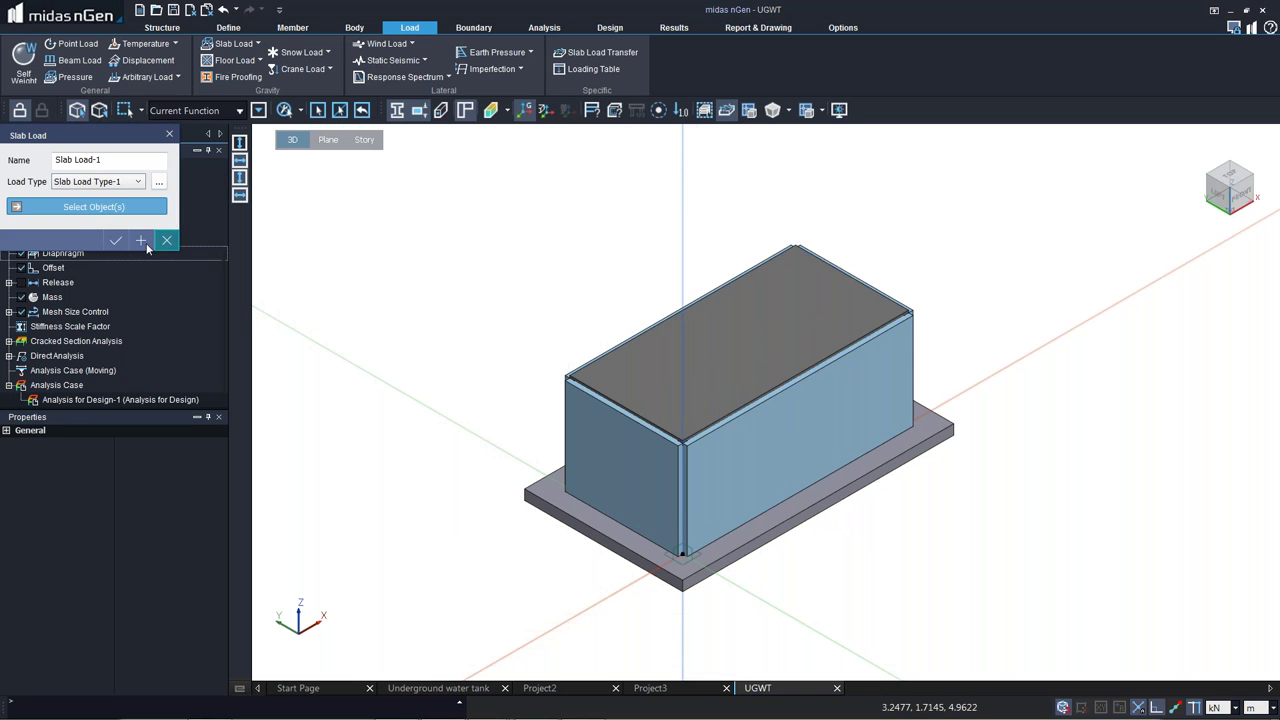
Apply Slab Load-1 with Slab Load Type-1 to the tank's top slab.
{"action": "left_click", "coordinate": [714, 362]}
{"action": "left_click", "coordinate": [116, 240]}
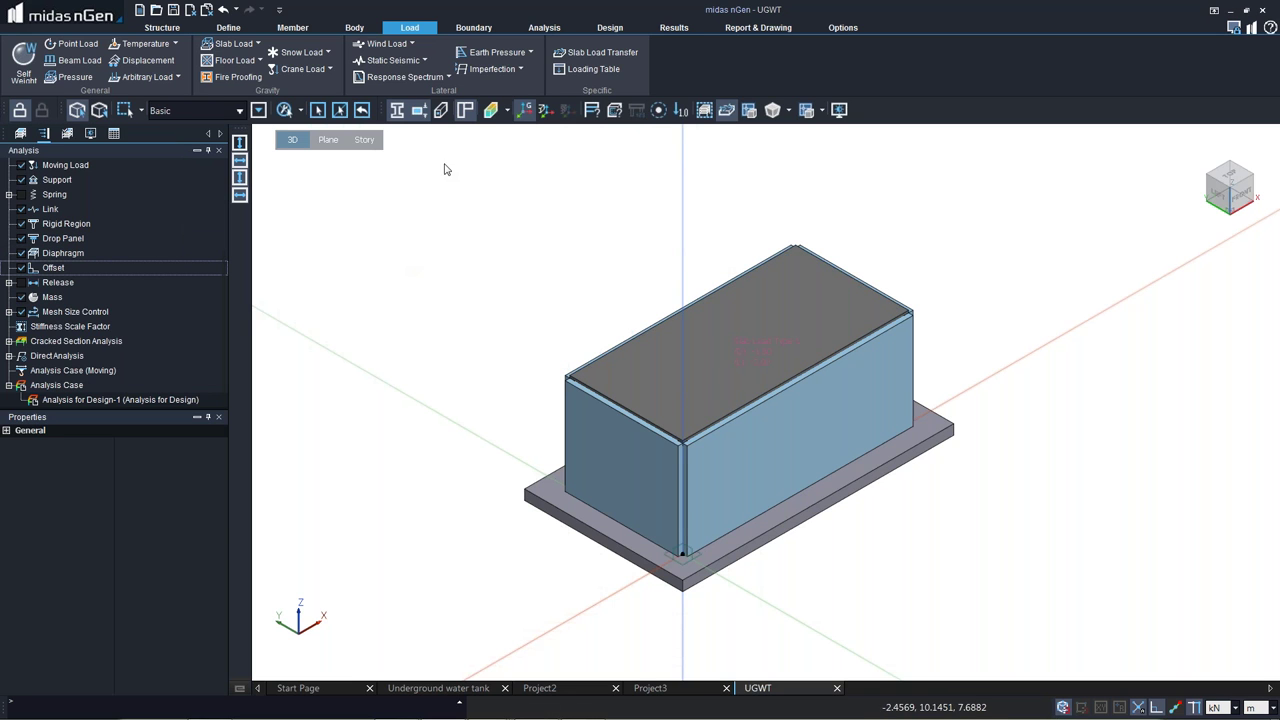
Run the Analysis for Design-1 case with the added slab load.
{"action": "left_click", "coordinate": [544, 27]}
{"action": "left_click", "coordinate": [435, 62]}
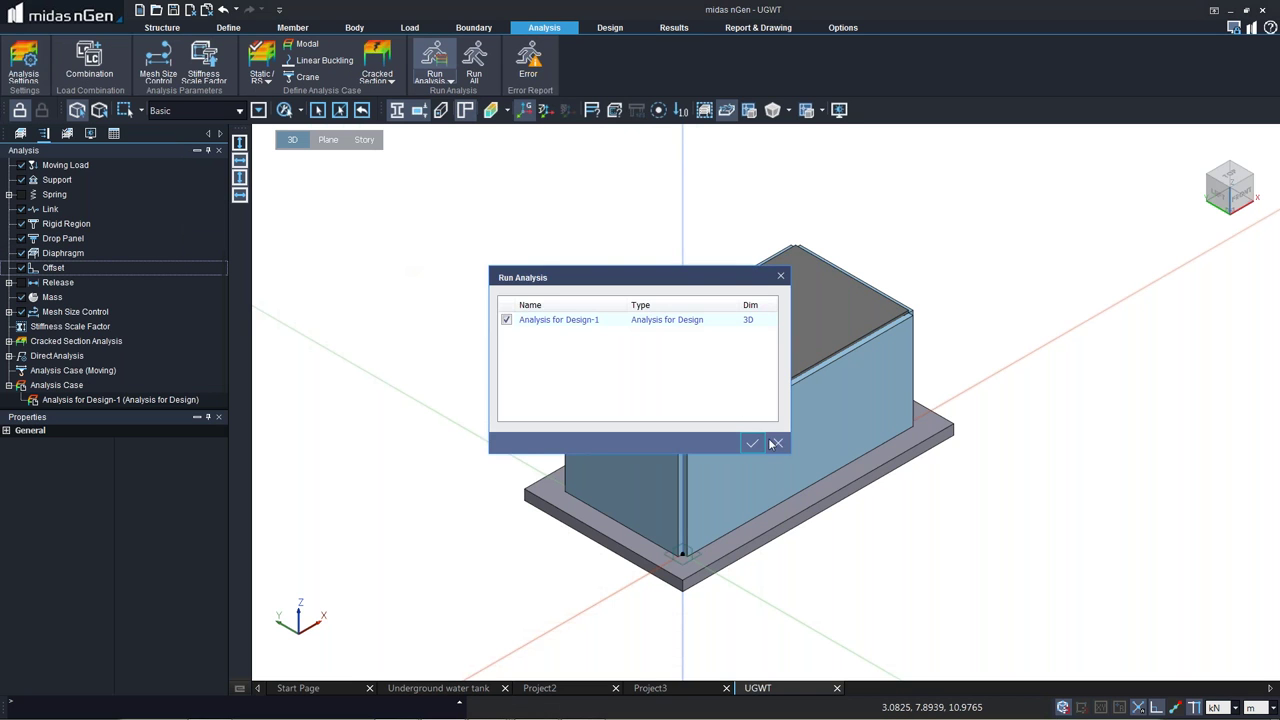
{"action": "left_click", "coordinate": [752, 443]}
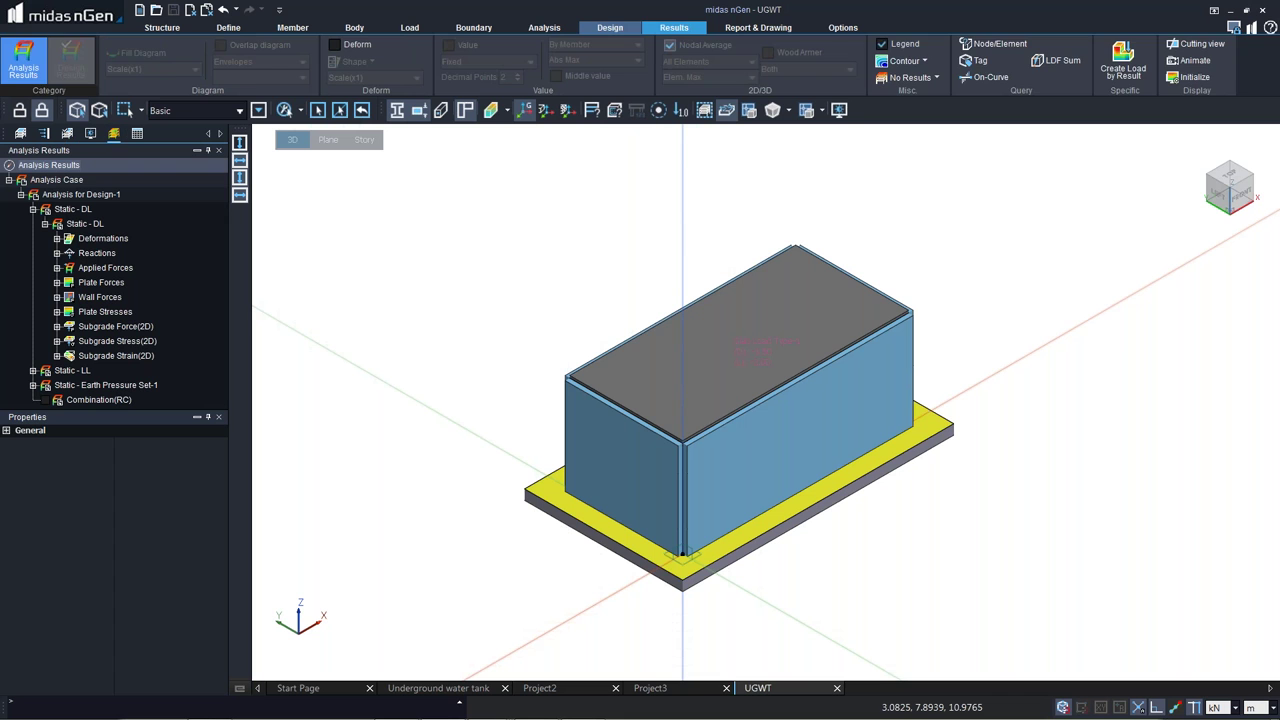
{"action": "left_click", "coordinate": [96, 58]}
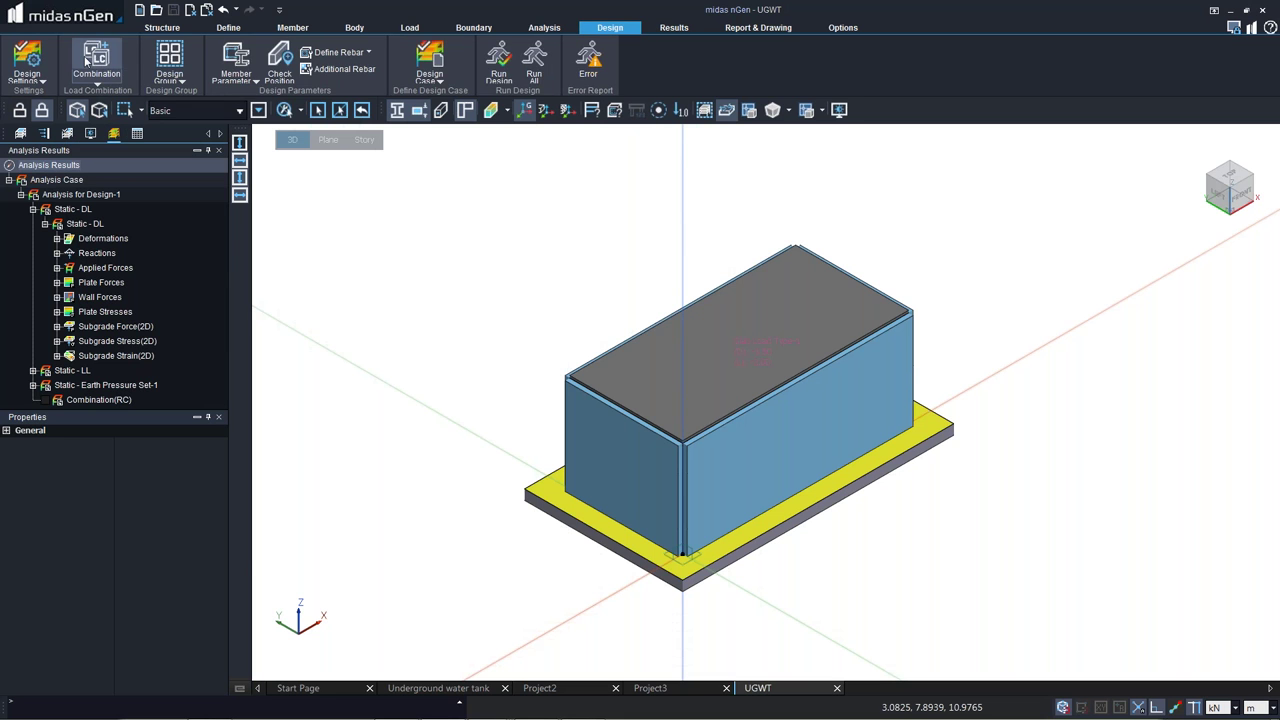
{"action": "left_click", "coordinate": [610, 546]}
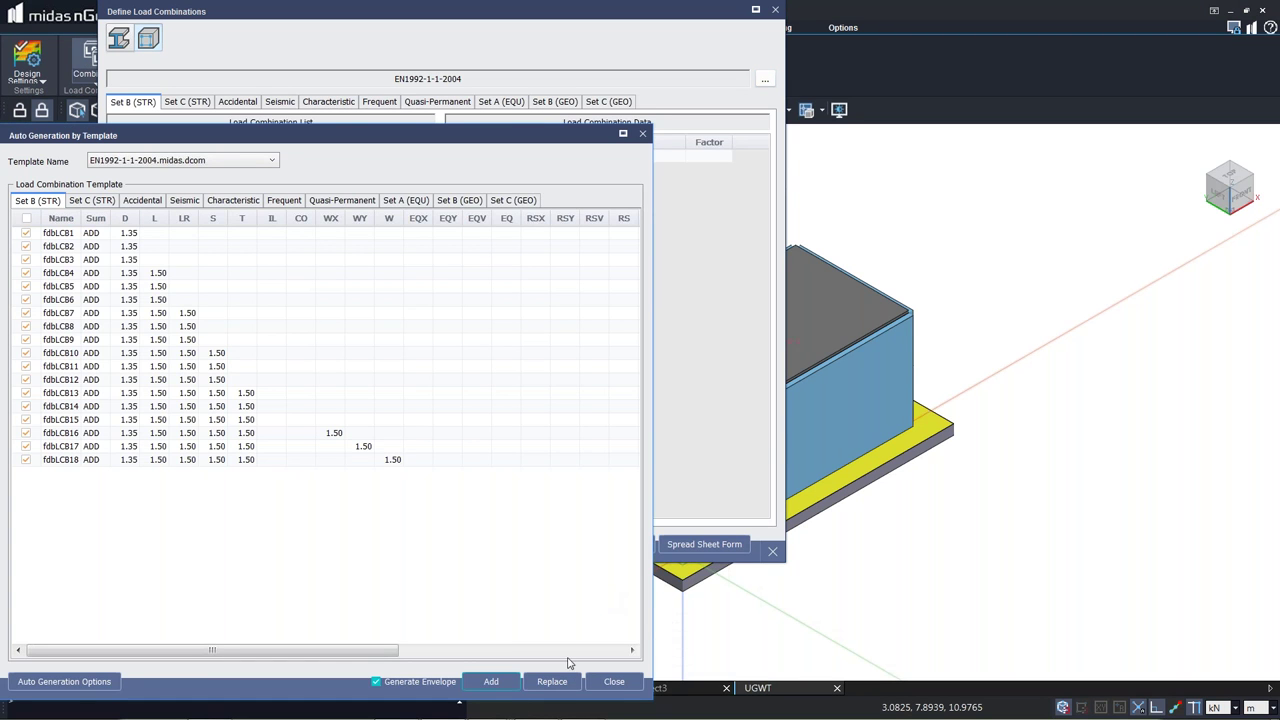
{"action": "left_click", "coordinate": [491, 681]}
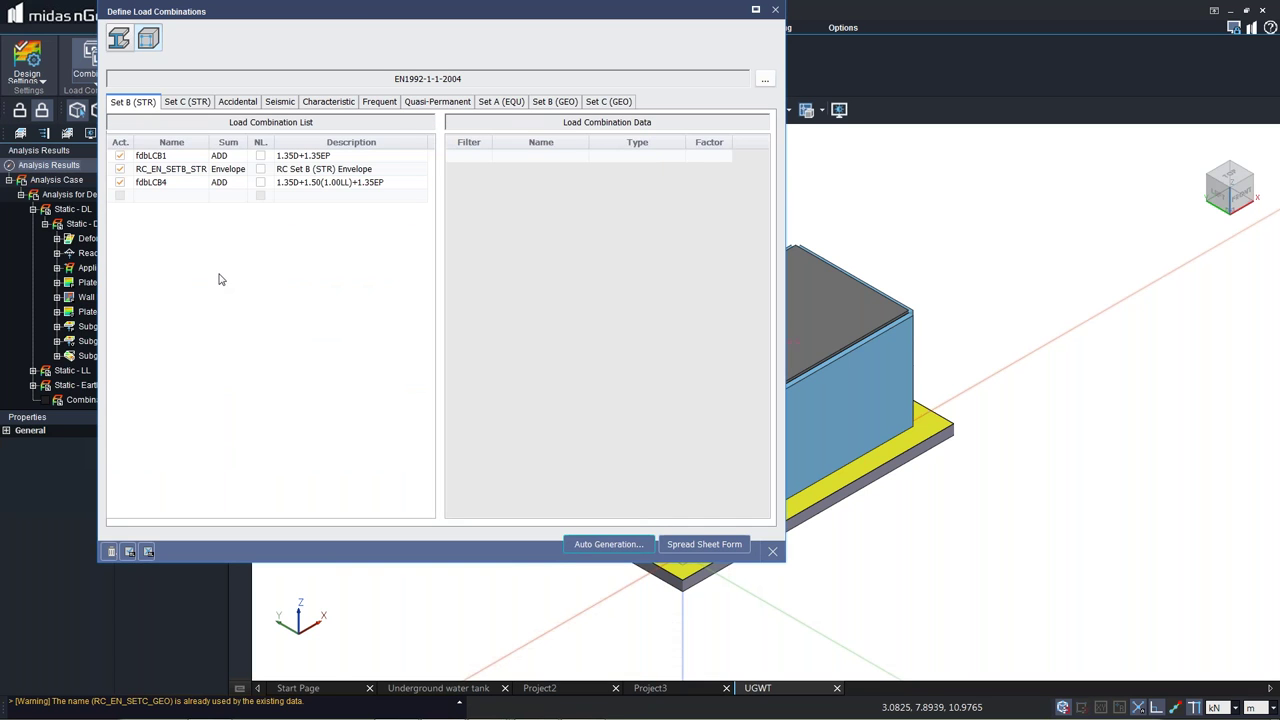
Examine the load sets and factors of fdbLCB1, the RC_EN_SETB_STR envelope and fdbLCB4 in Set B (STR).
{"action": "left_click", "coordinate": [148, 157]}
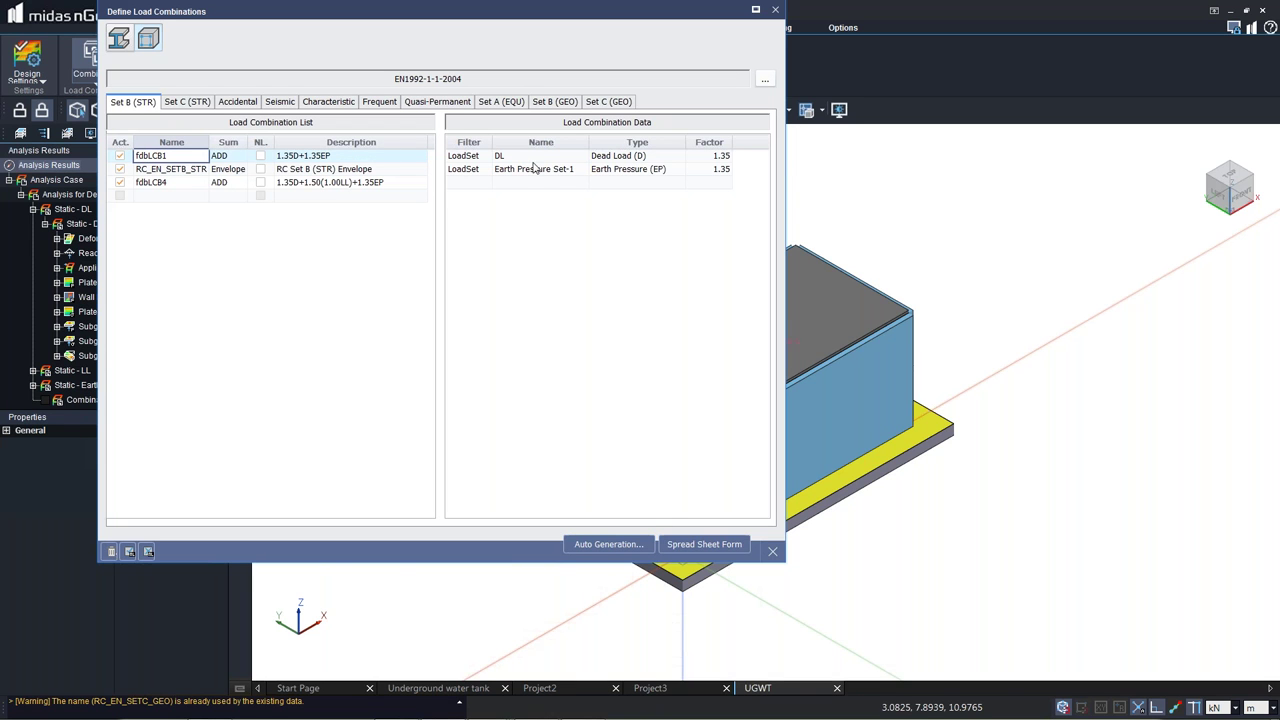
{"action": "left_click", "coordinate": [145, 170]}
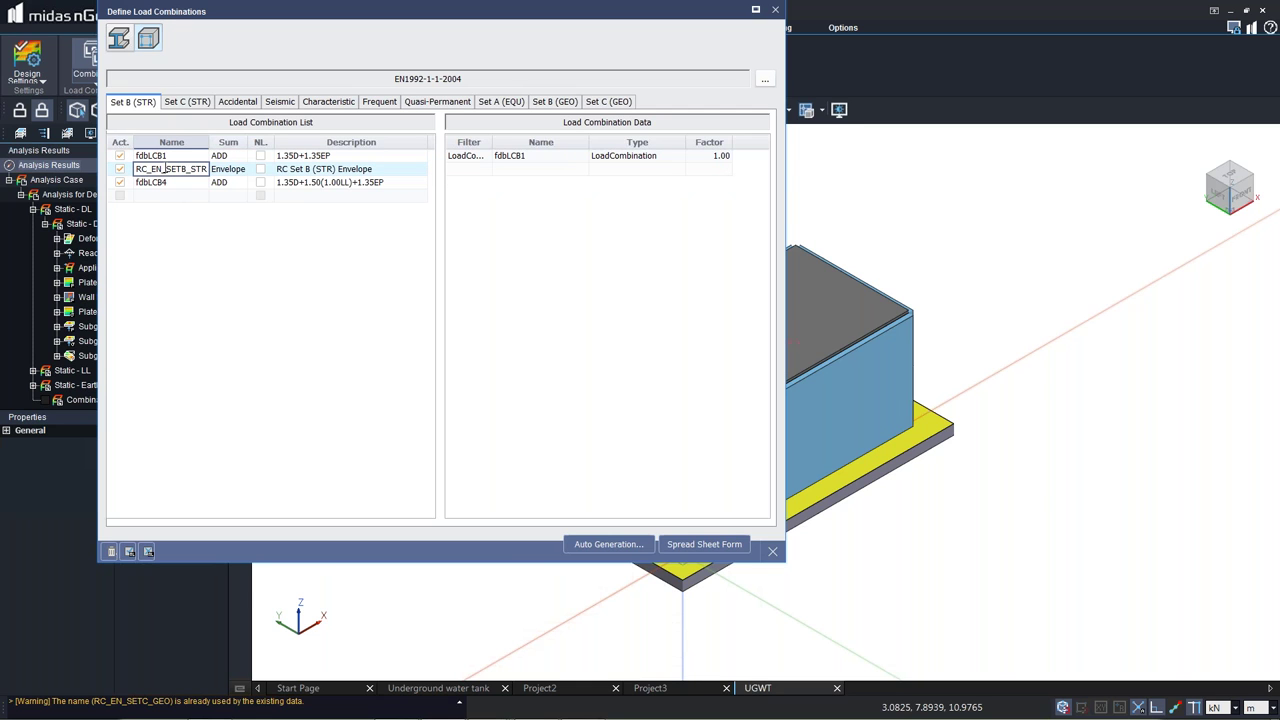
{"action": "left_click", "coordinate": [156, 185]}
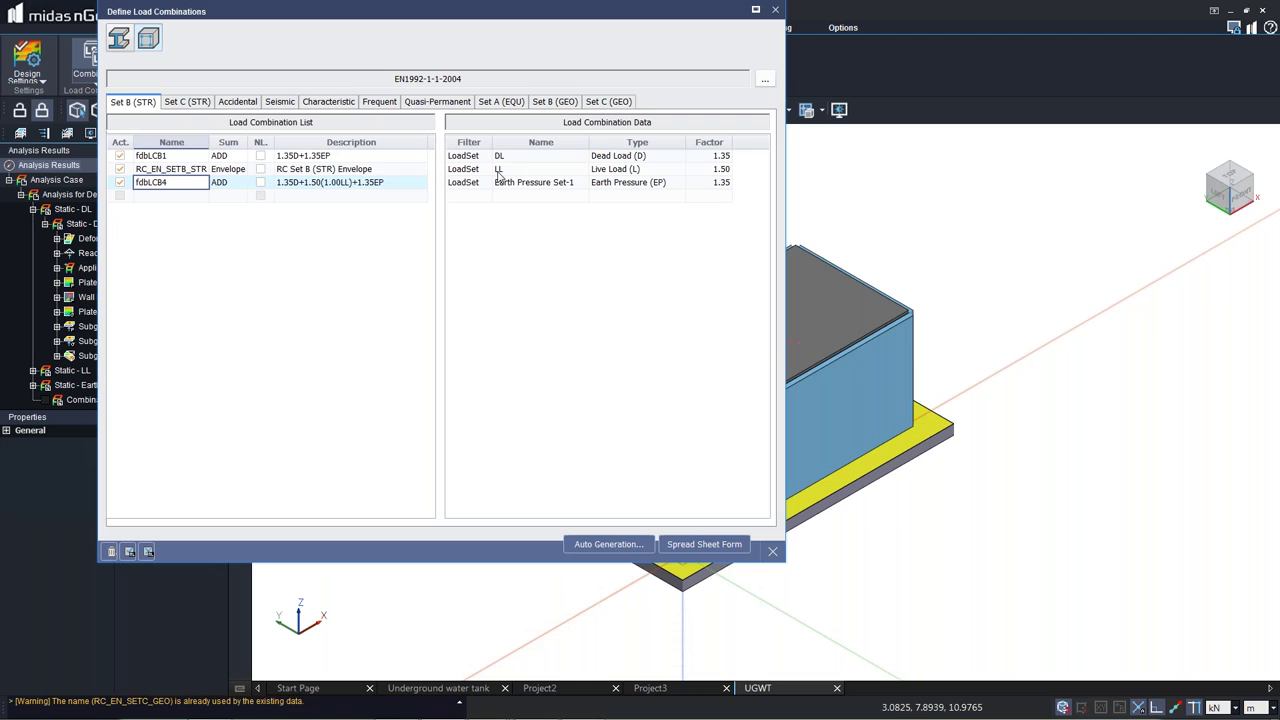
Add the fdbLCB4 load combination with factor 1.00 to the RC_EN_SETB_STR envelope in Set B (STR) and close the load combination definition.
{"action": "left_click", "coordinate": [148, 170]}
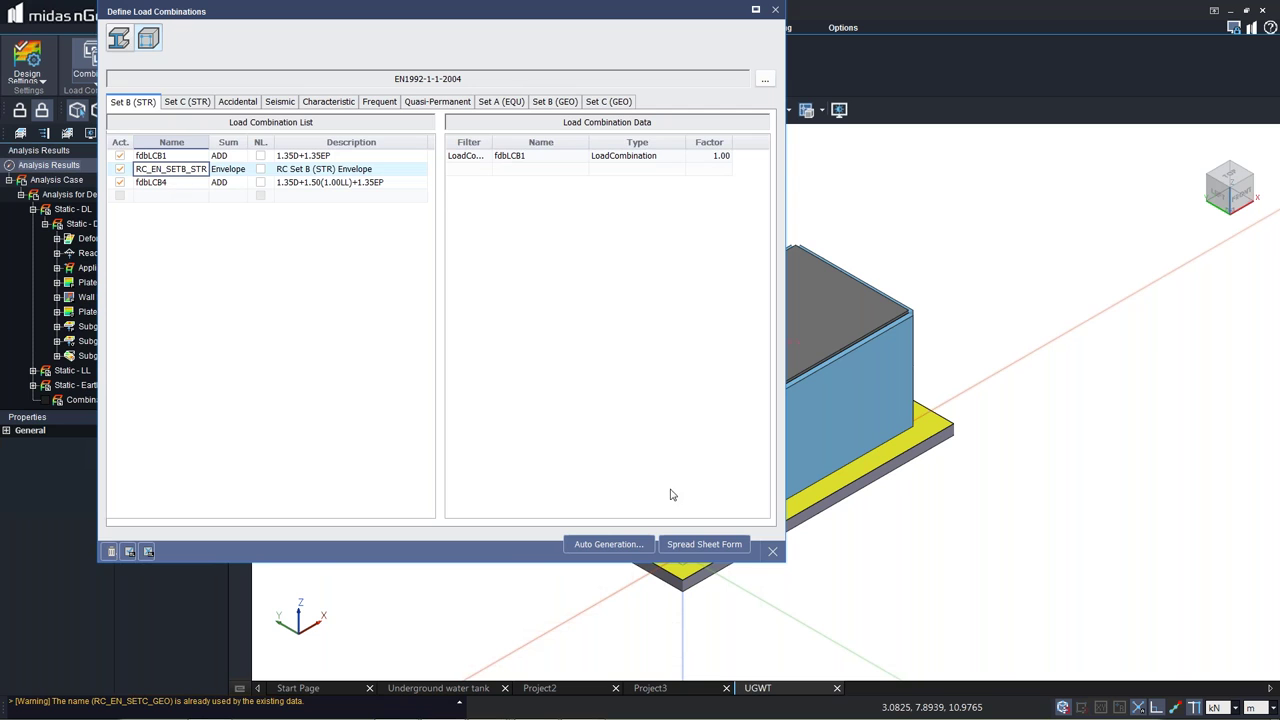
{"action": "left_click", "coordinate": [555, 170]}
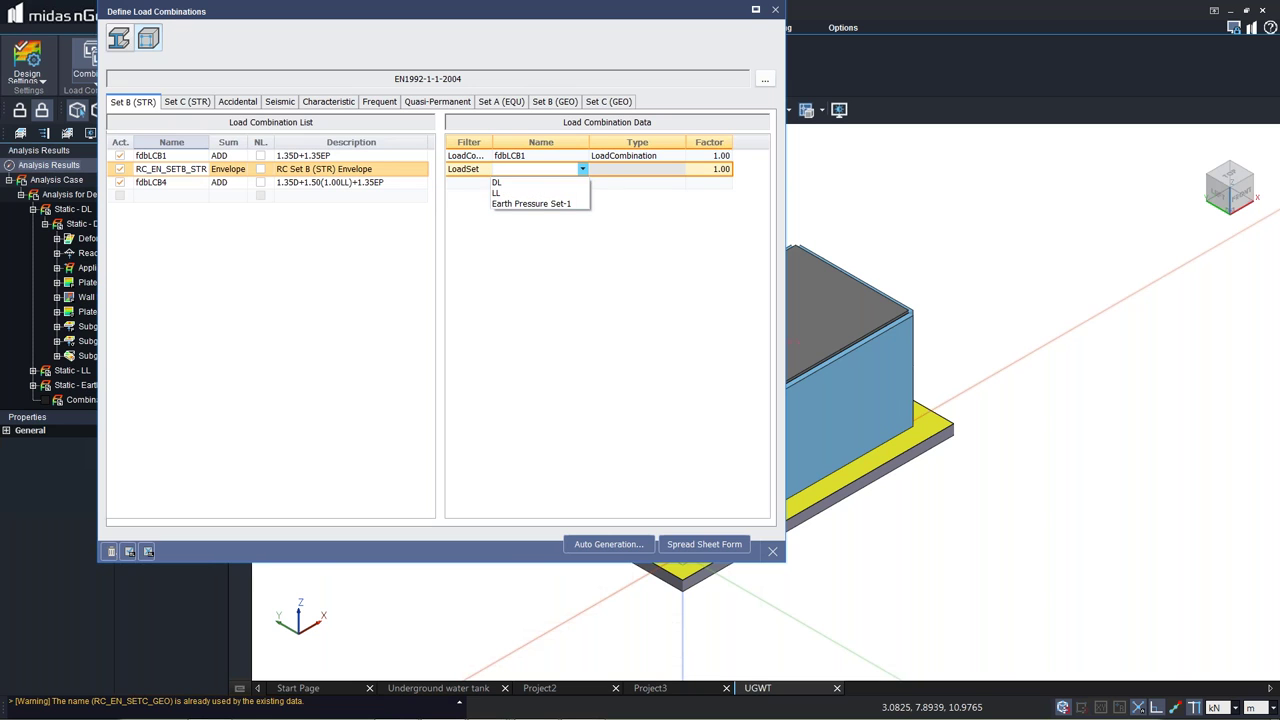
{"action": "left_click", "coordinate": [672, 175]}
{"action": "left_click", "coordinate": [484, 172]}
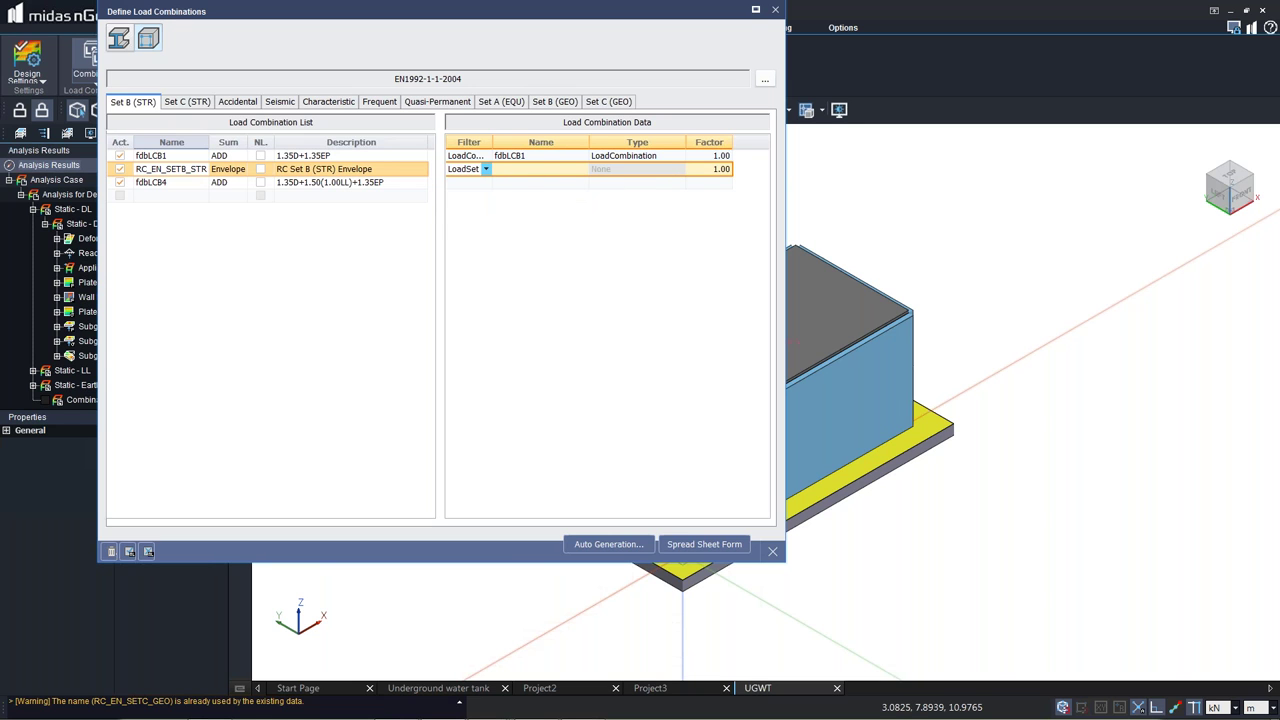
{"action": "left_click", "coordinate": [485, 170]}
{"action": "left_click", "coordinate": [481, 203]}
{"action": "left_click", "coordinate": [584, 169]}
{"action": "left_click", "coordinate": [583, 169]}
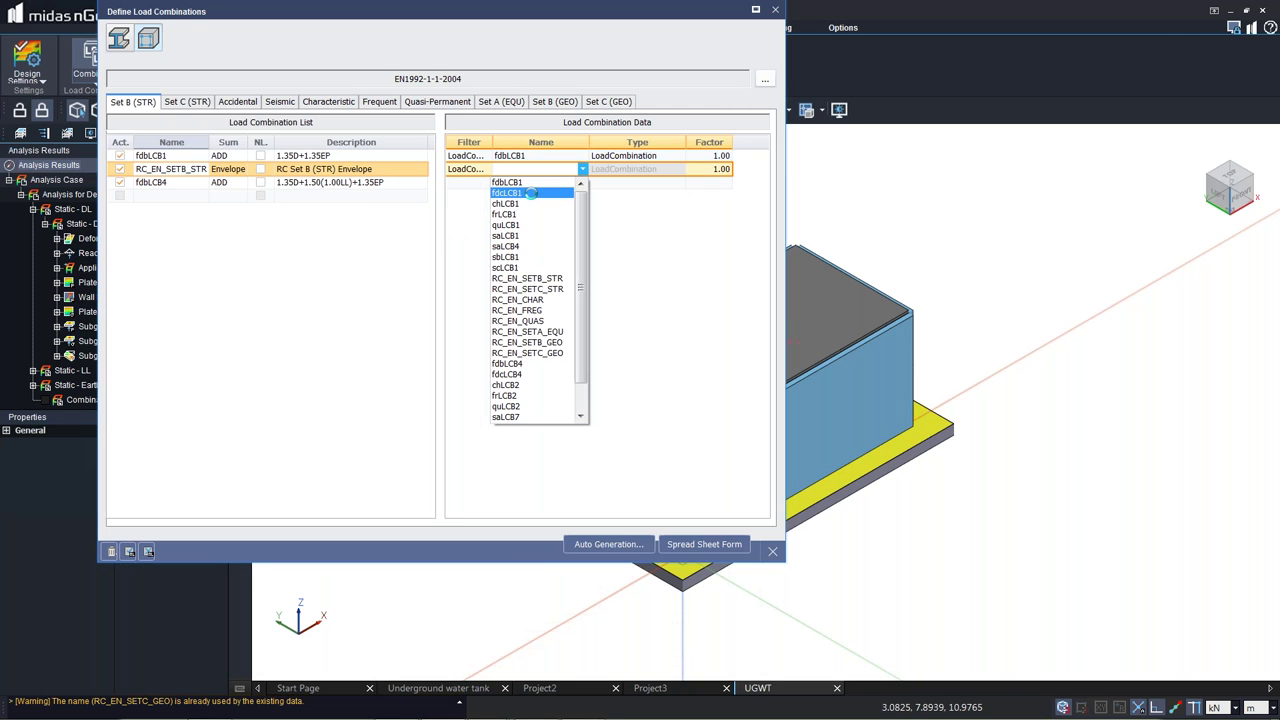
{"action": "left_click", "coordinate": [505, 214]}
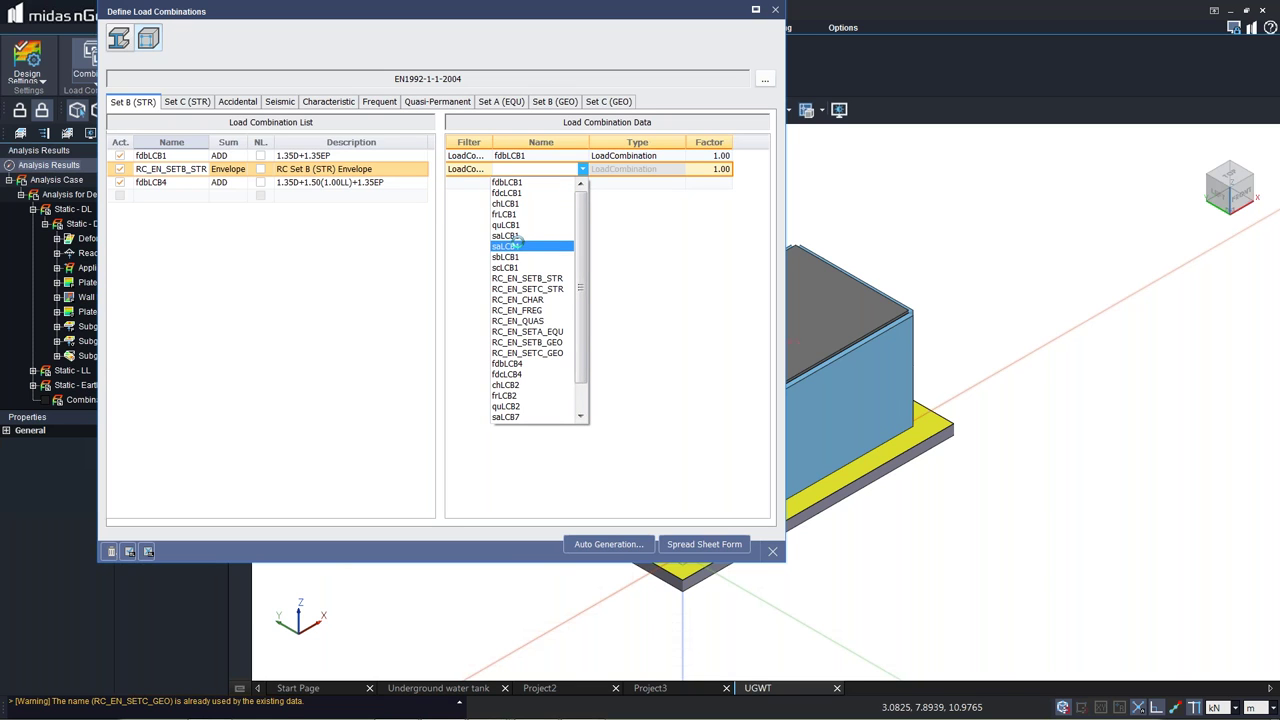
{"action": "left_click", "coordinate": [510, 363]}
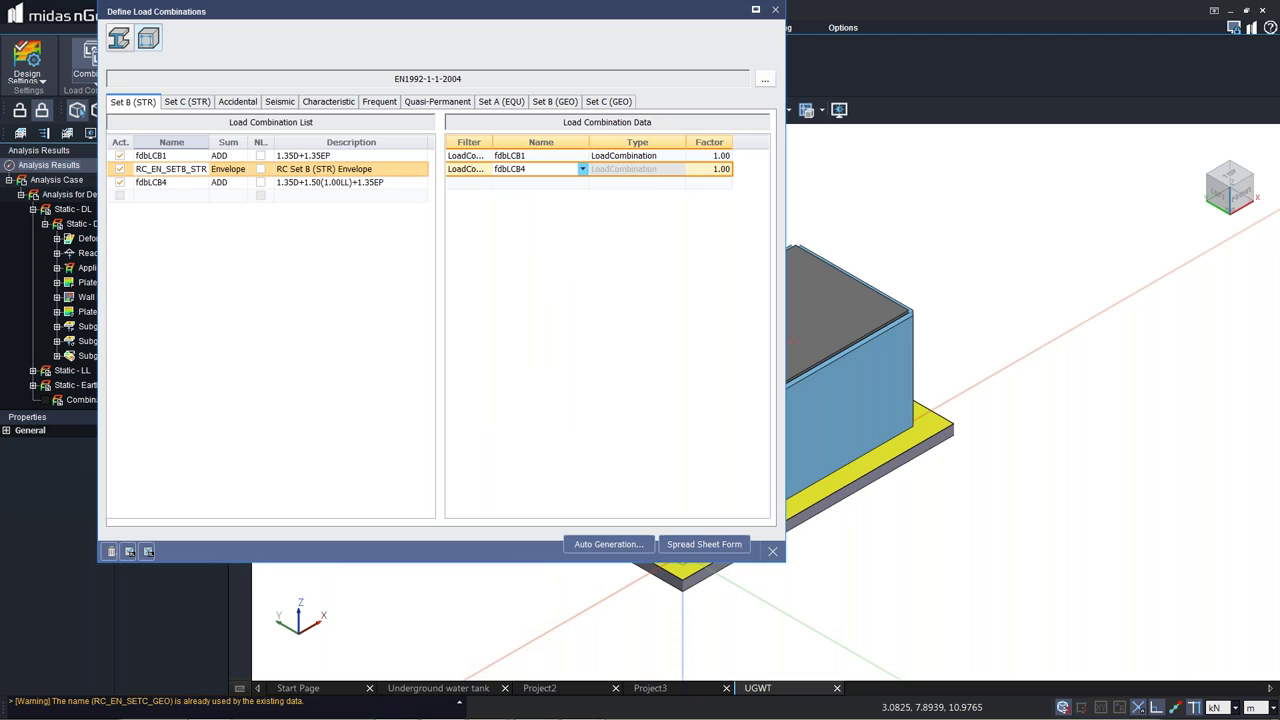
{"action": "left_click", "coordinate": [634, 190]}
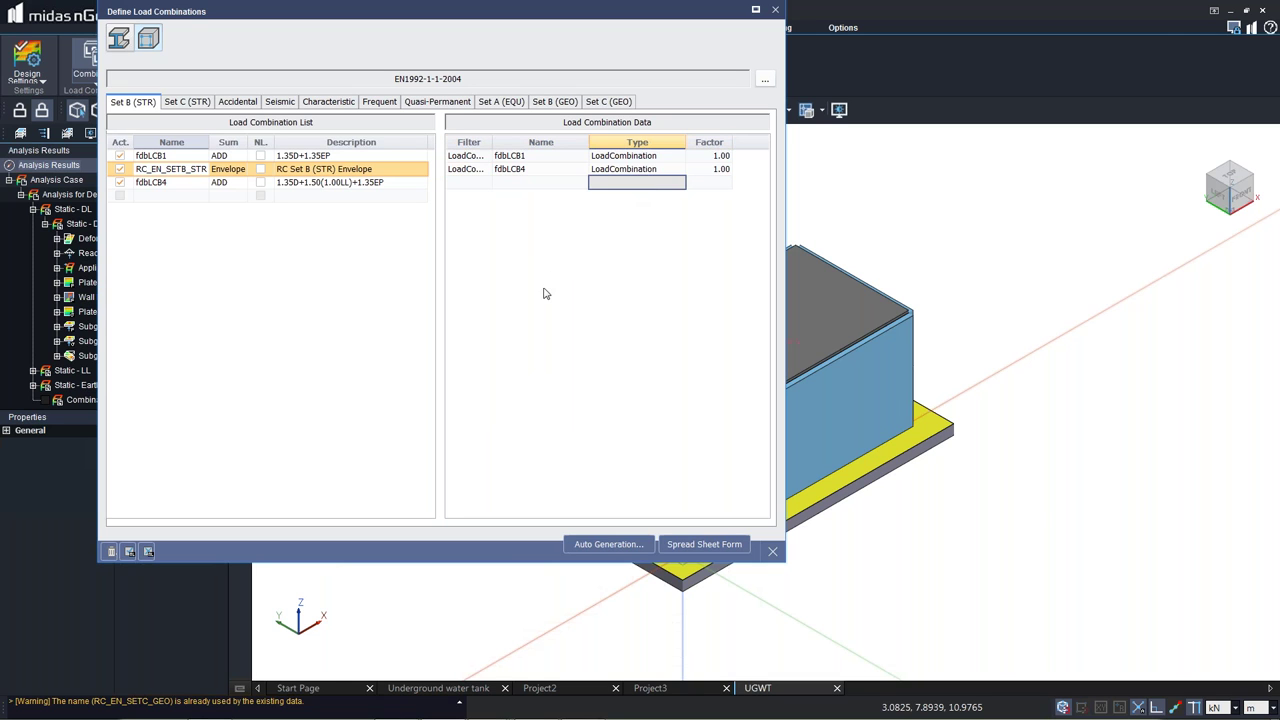
{"action": "left_click", "coordinate": [184, 196]}
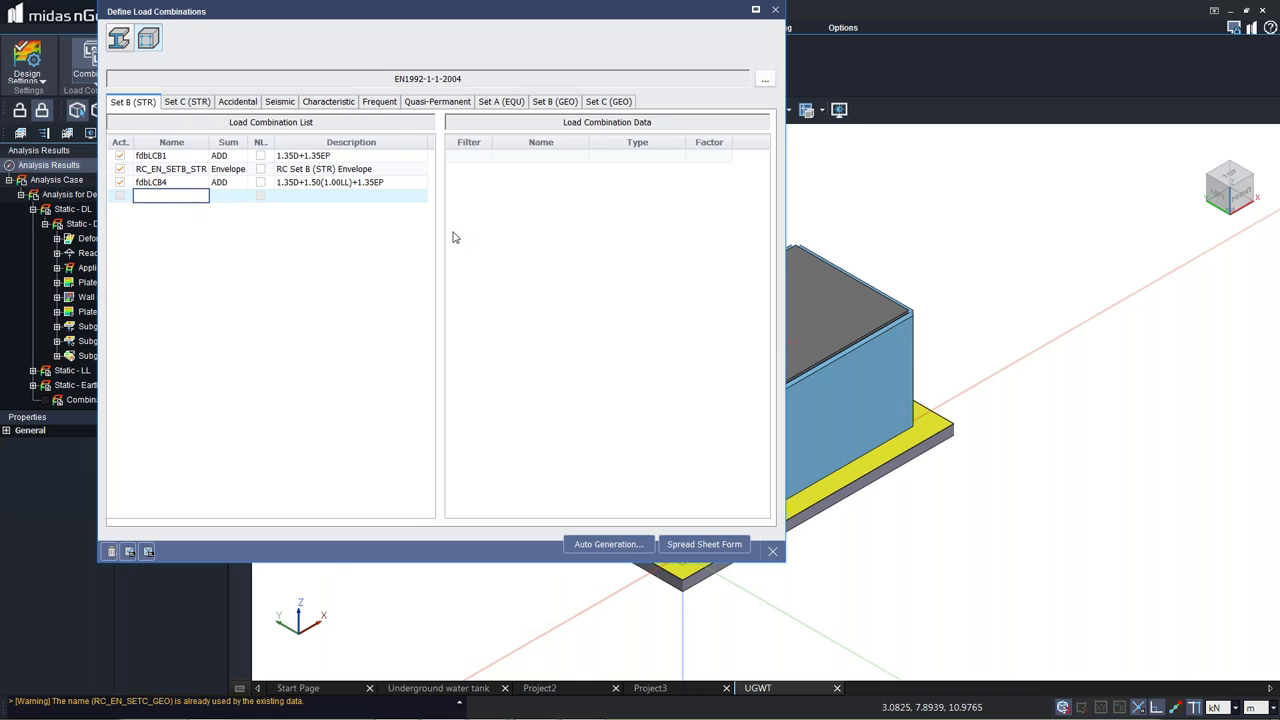
{"action": "left_click", "coordinate": [773, 552]}
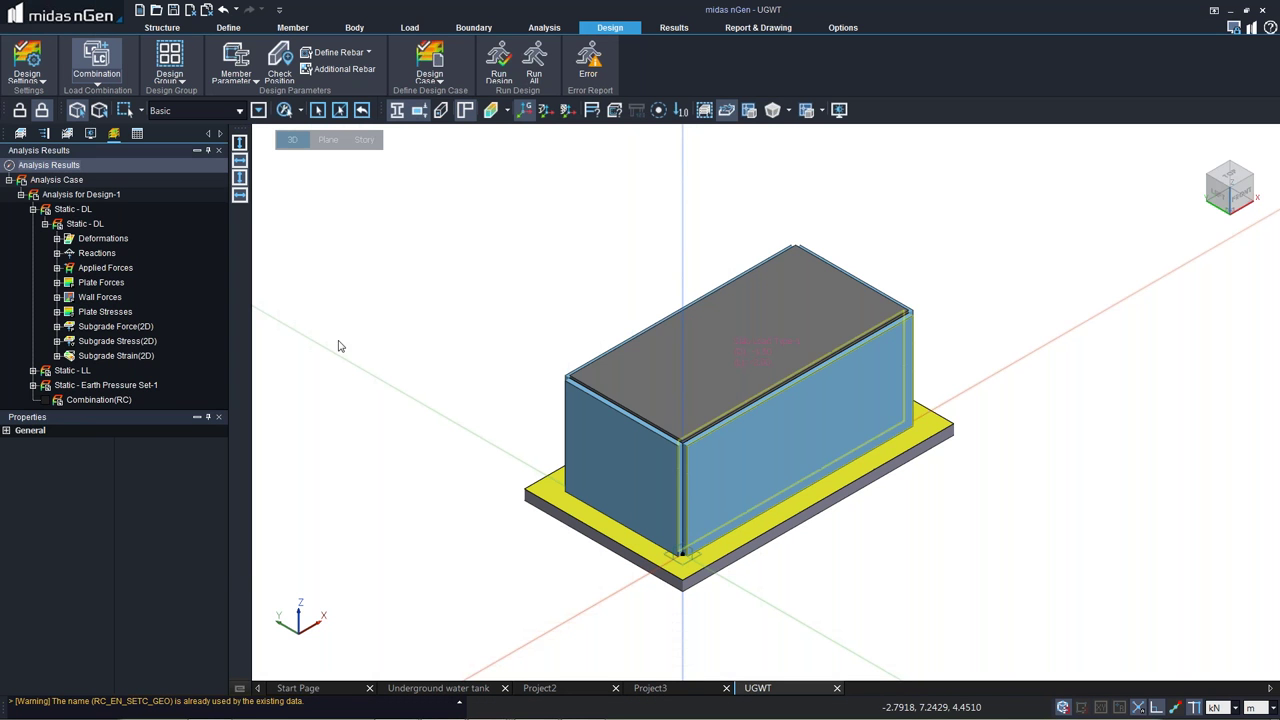
Examine the Pressure-Z subgrade stress contours under Combination(RC) for fdbLCB1 and fdbLCB4.
{"action": "left_click", "coordinate": [84, 399]}
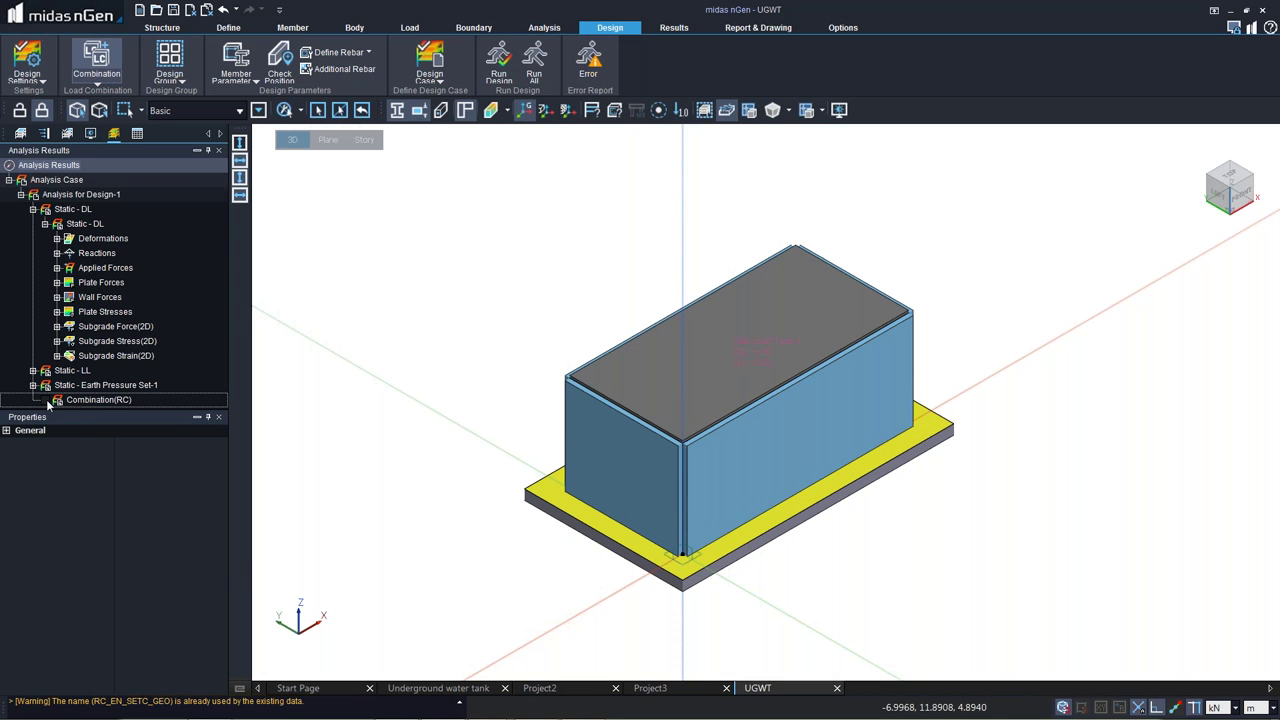
{"action": "double_click", "coordinate": [48, 403]}
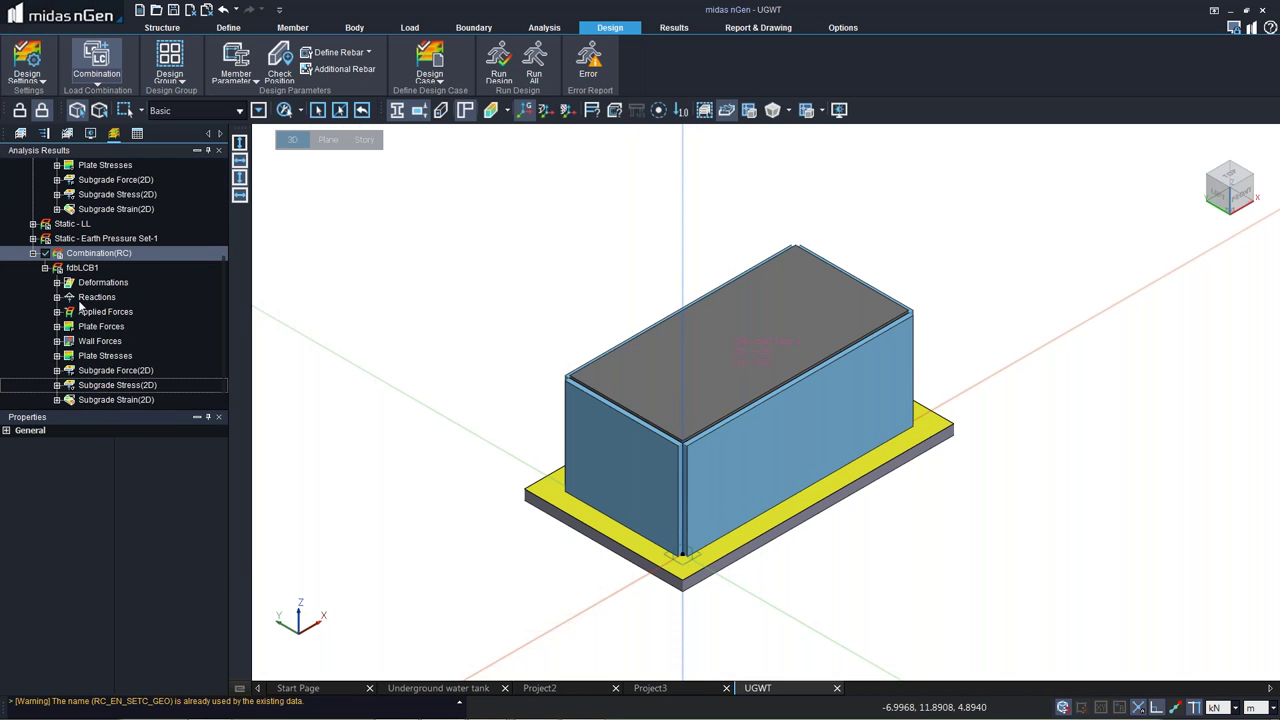
{"action": "left_click", "coordinate": [57, 385]}
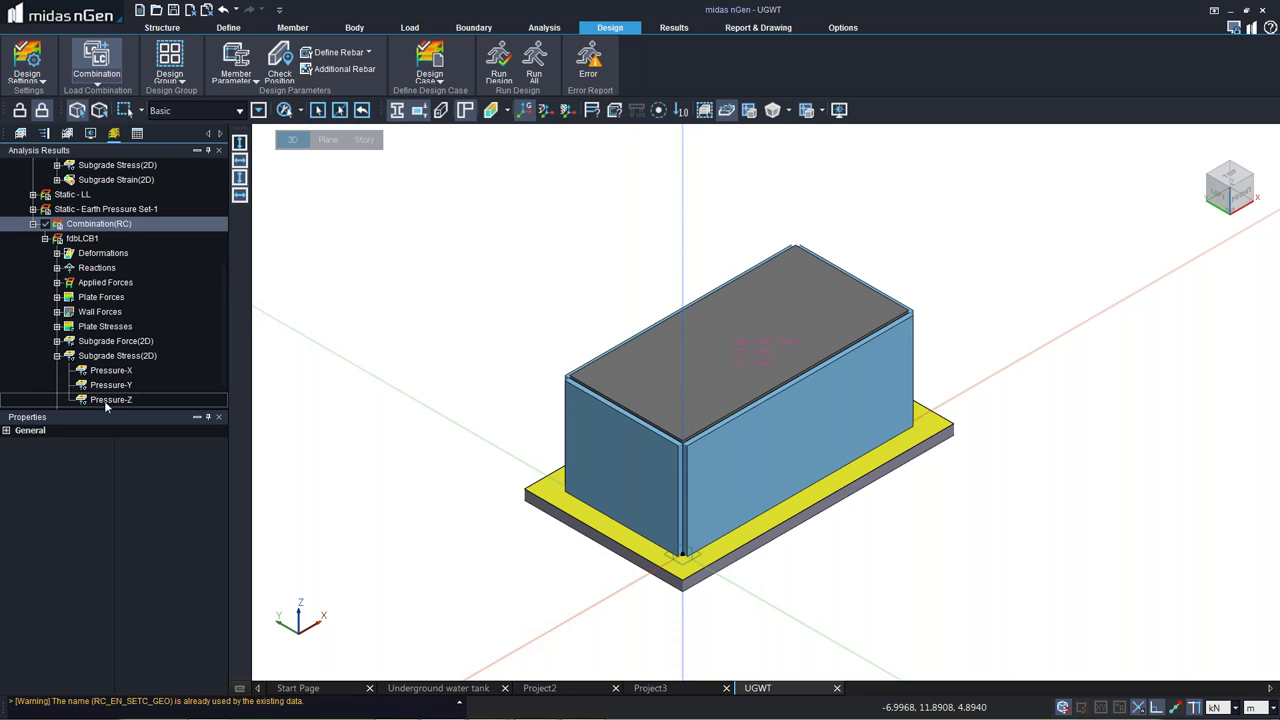
{"action": "double_click", "coordinate": [106, 400]}
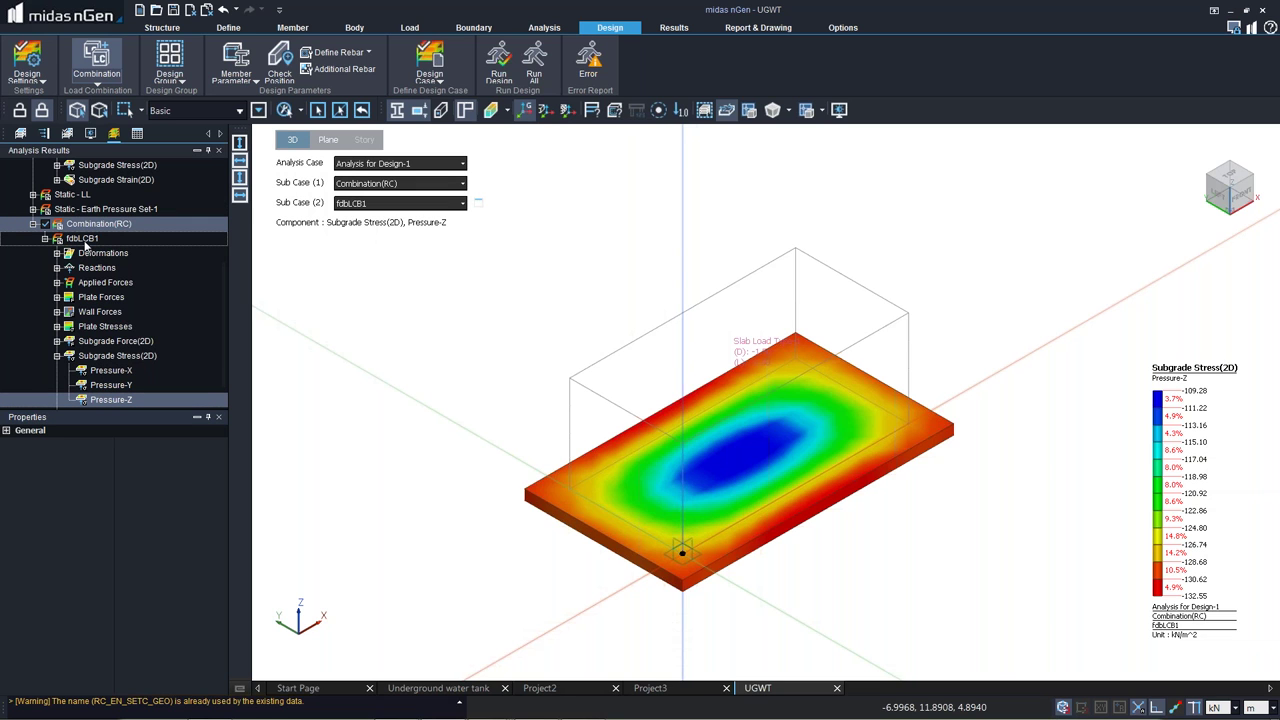
{"action": "left_click", "coordinate": [363, 206]}
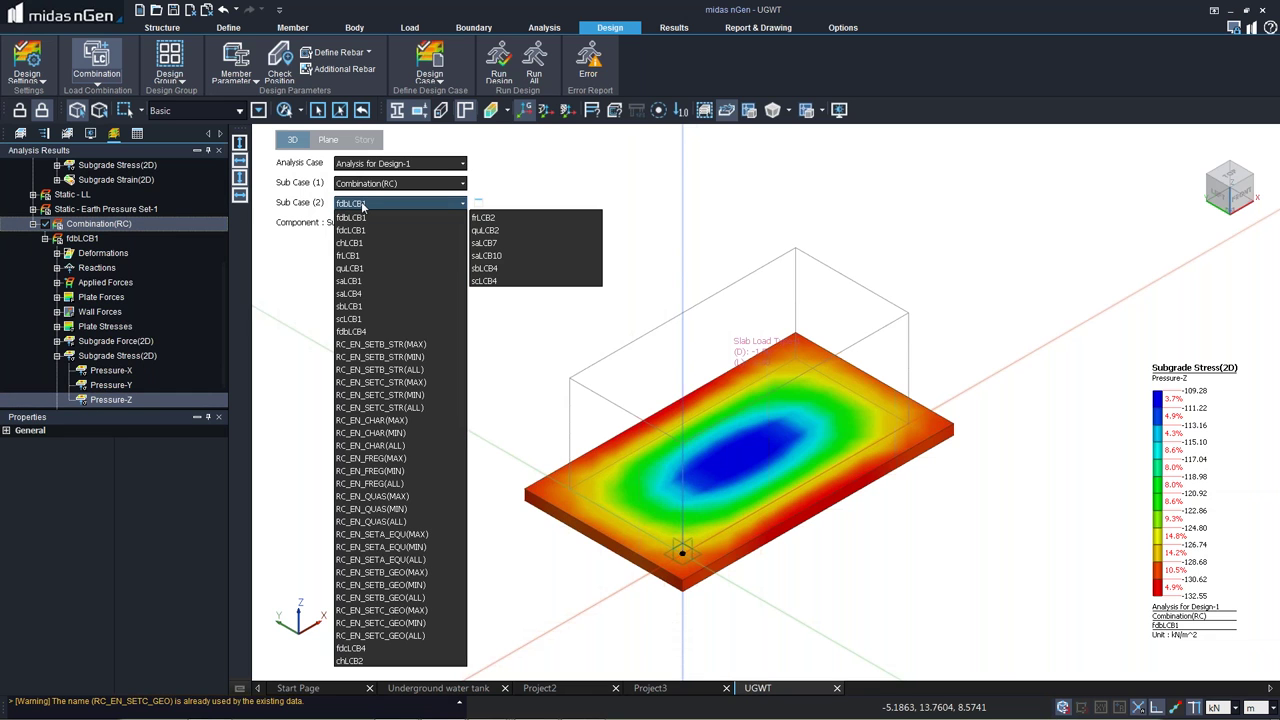
{"action": "left_click", "coordinate": [357, 331]}
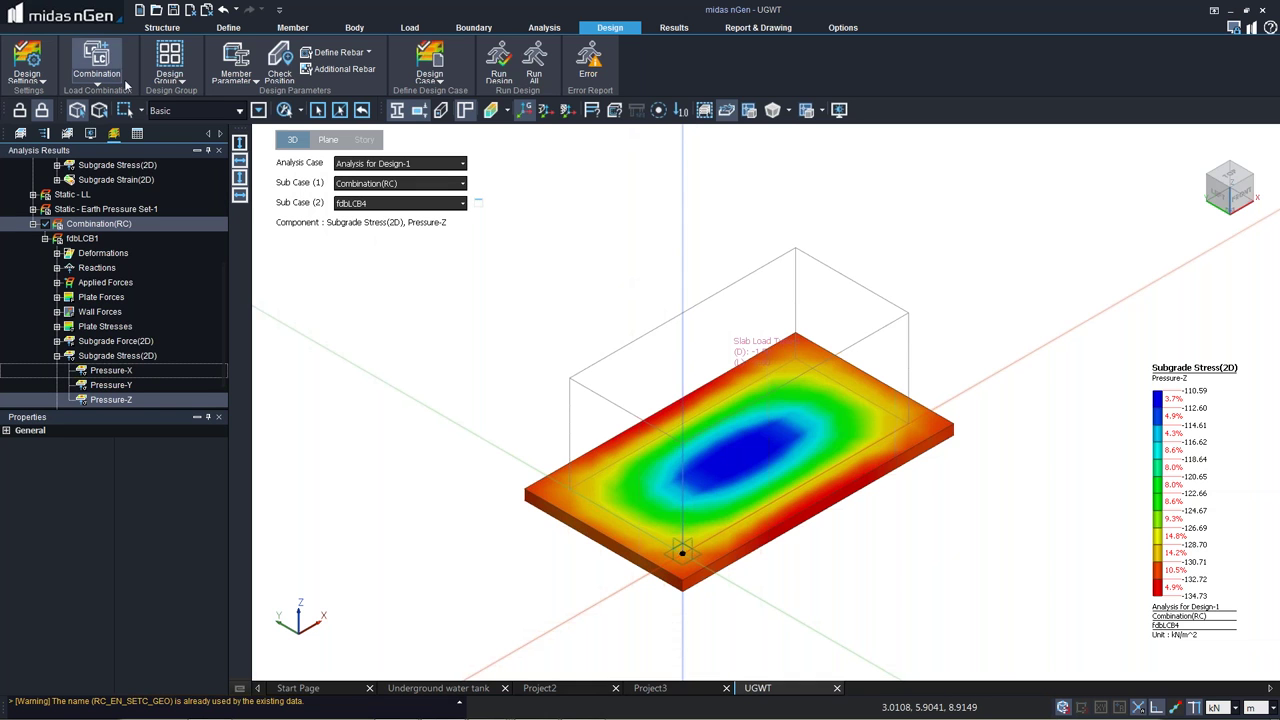
Auto-generate the design groups at LOD1 with automatic member selection, and initialize the result display.
{"action": "left_click", "coordinate": [158, 80]}
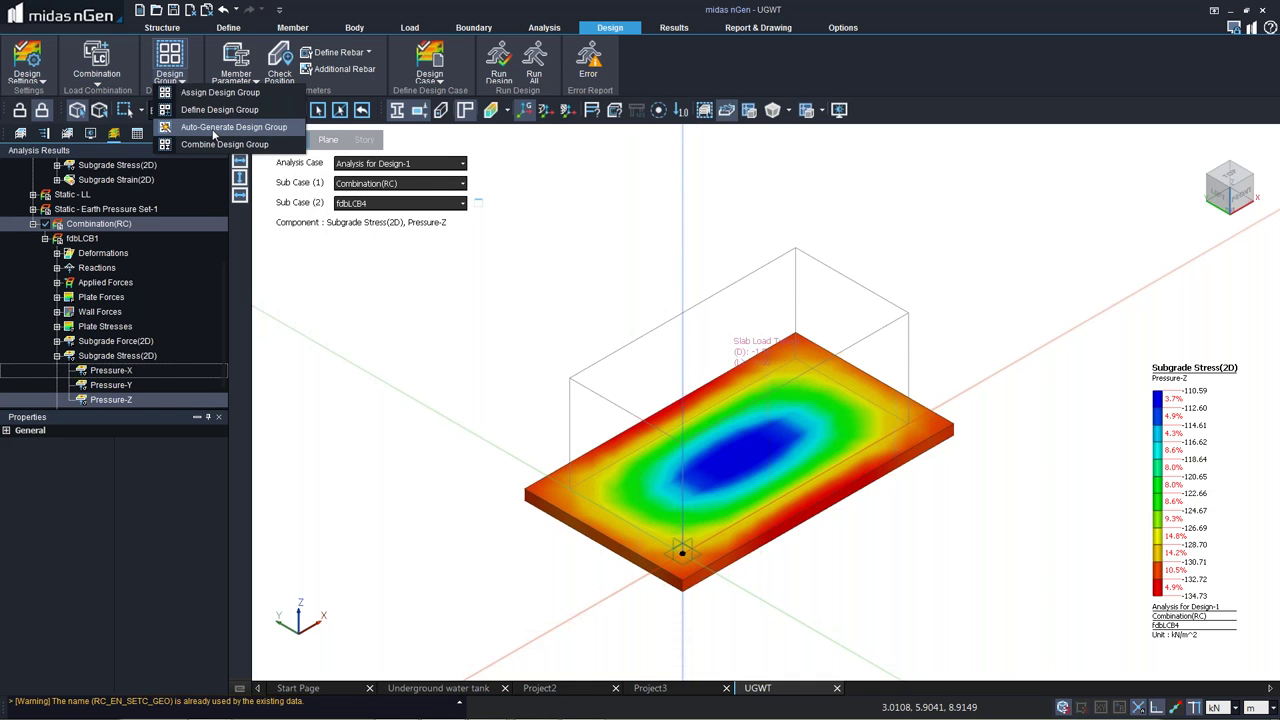
{"action": "left_click", "coordinate": [398, 311]}
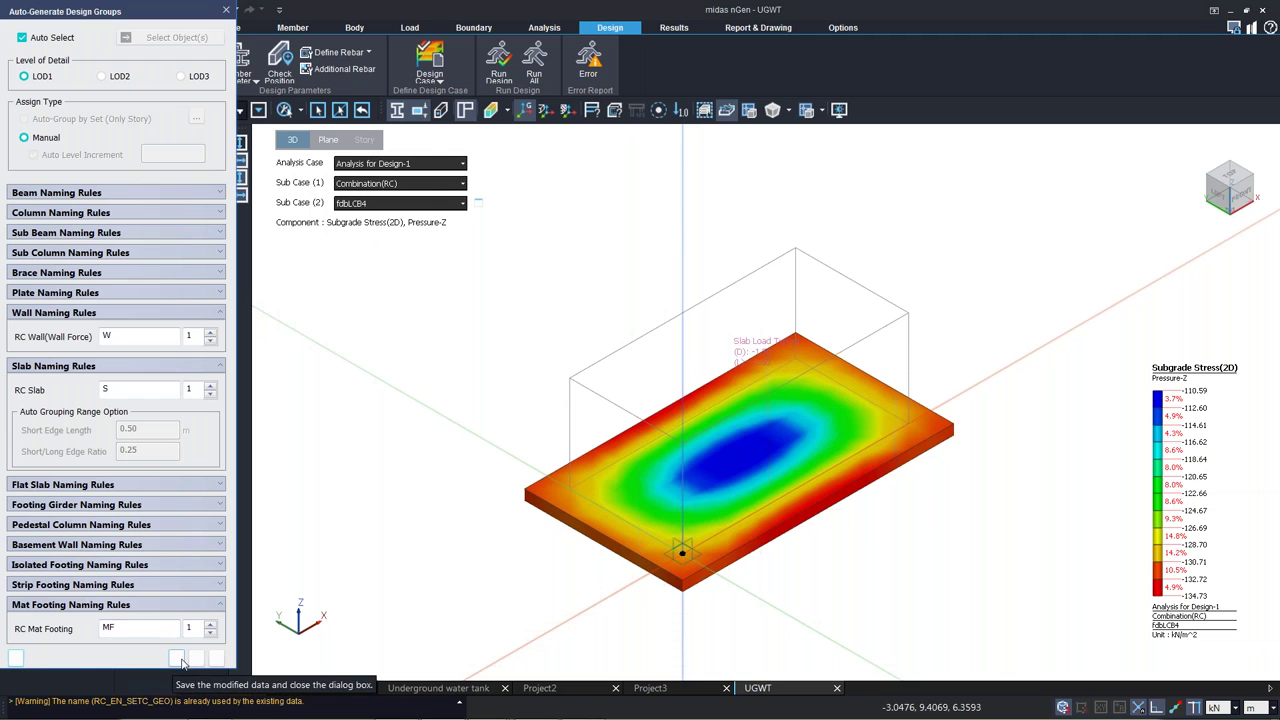
{"action": "left_click", "coordinate": [664, 30]}
{"action": "left_click", "coordinate": [1190, 78]}
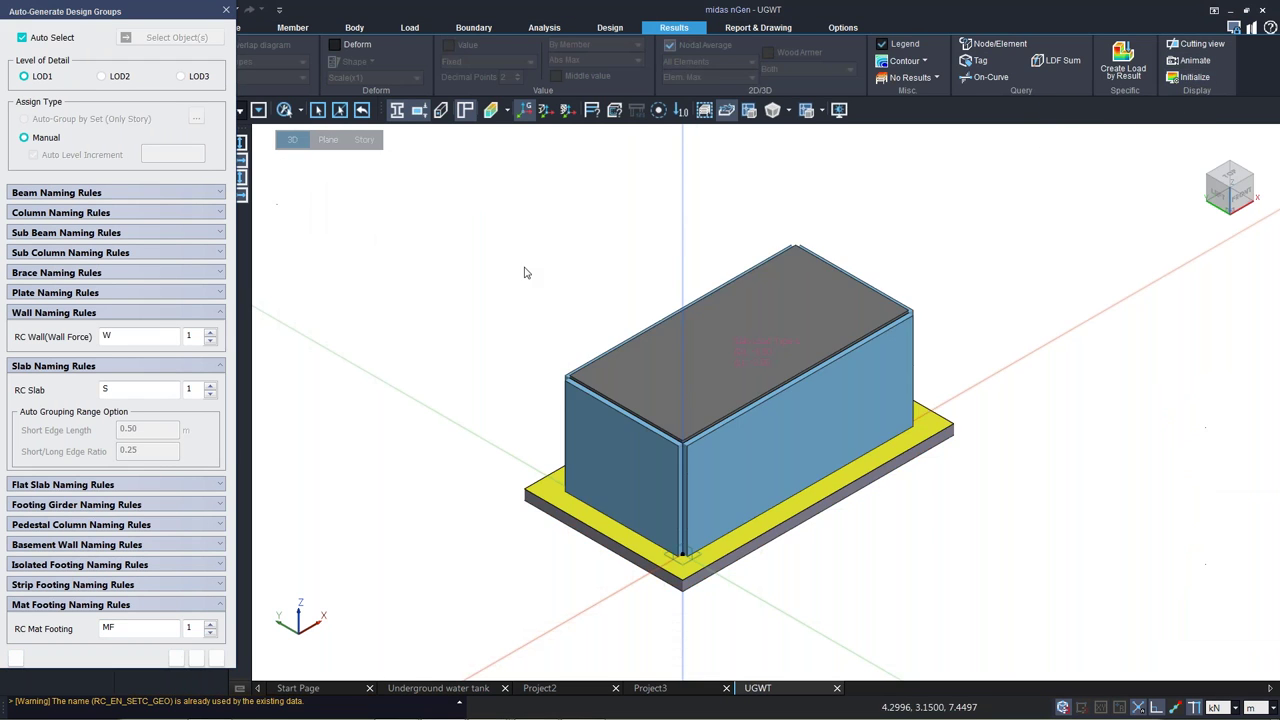
{"action": "left_click", "coordinate": [178, 659]}
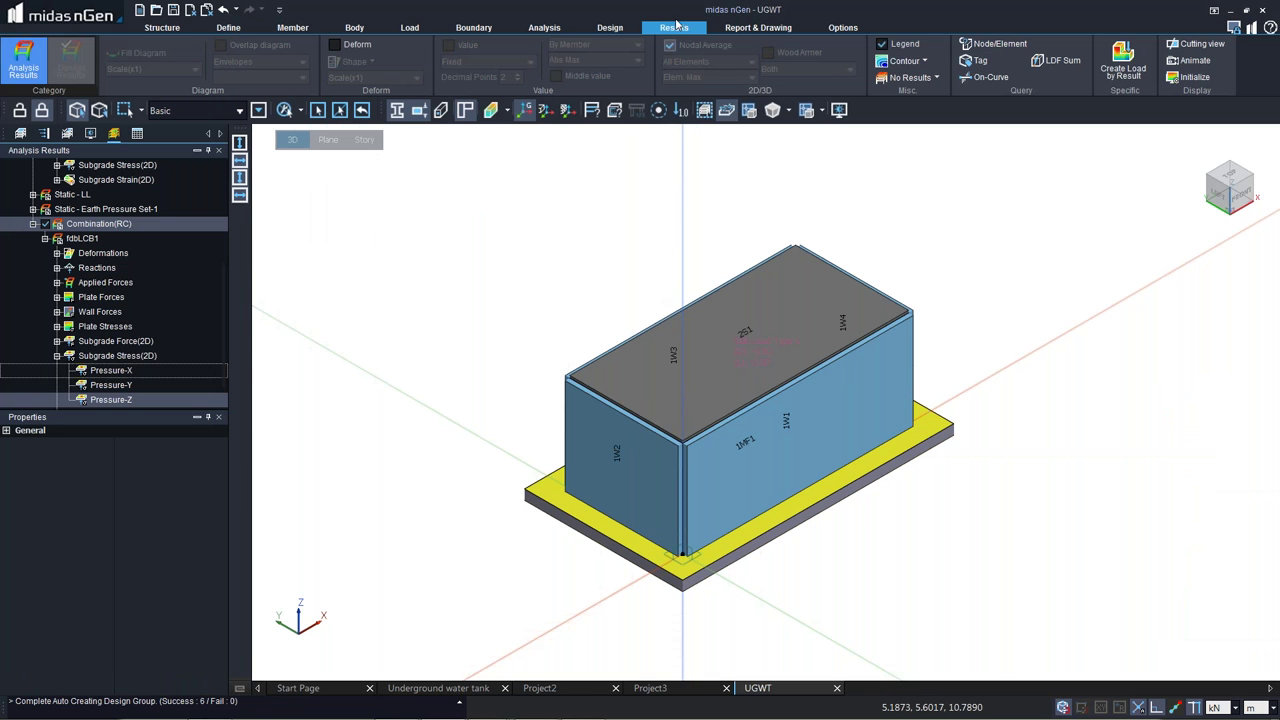
Define Design Case 1 from Analysis for Design-1 with all RC load combinations and the wall, slab and mat footing members.
{"action": "left_click", "coordinate": [742, 28]}
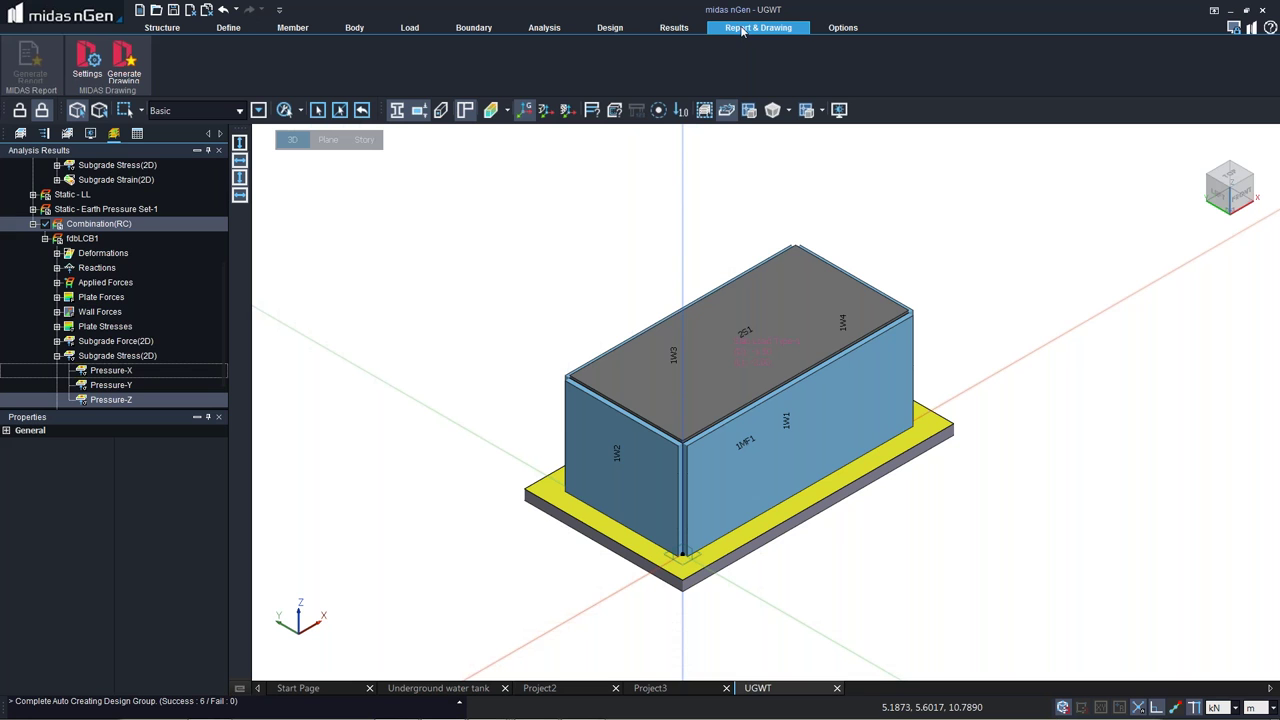
{"action": "left_click", "coordinate": [674, 27]}
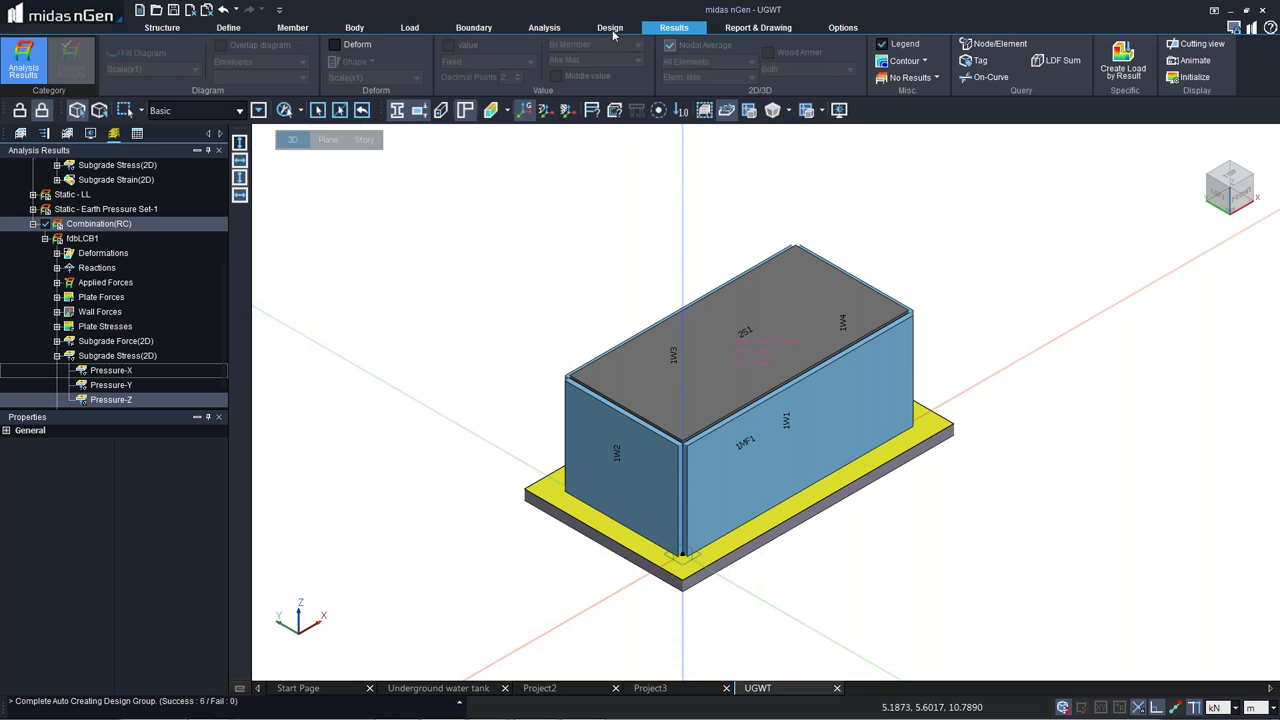
{"action": "left_click", "coordinate": [610, 28]}
{"action": "left_click", "coordinate": [427, 60]}
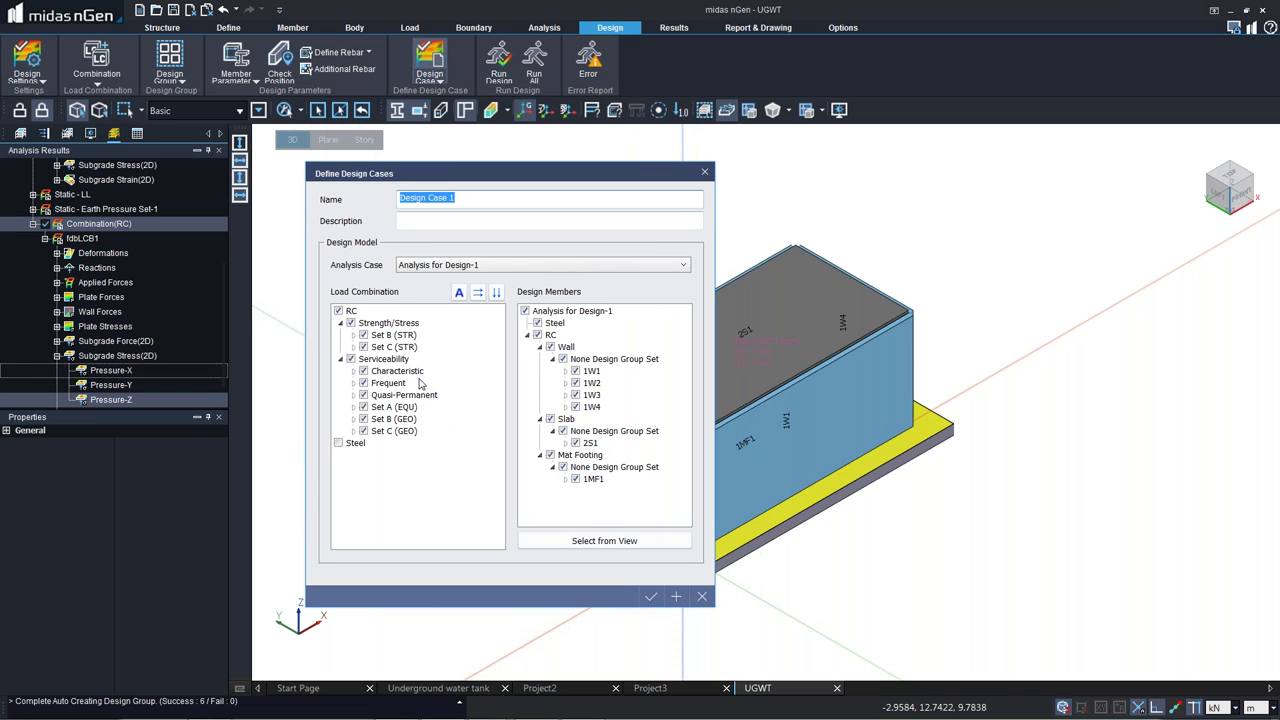
{"action": "left_click", "coordinate": [650, 597]}
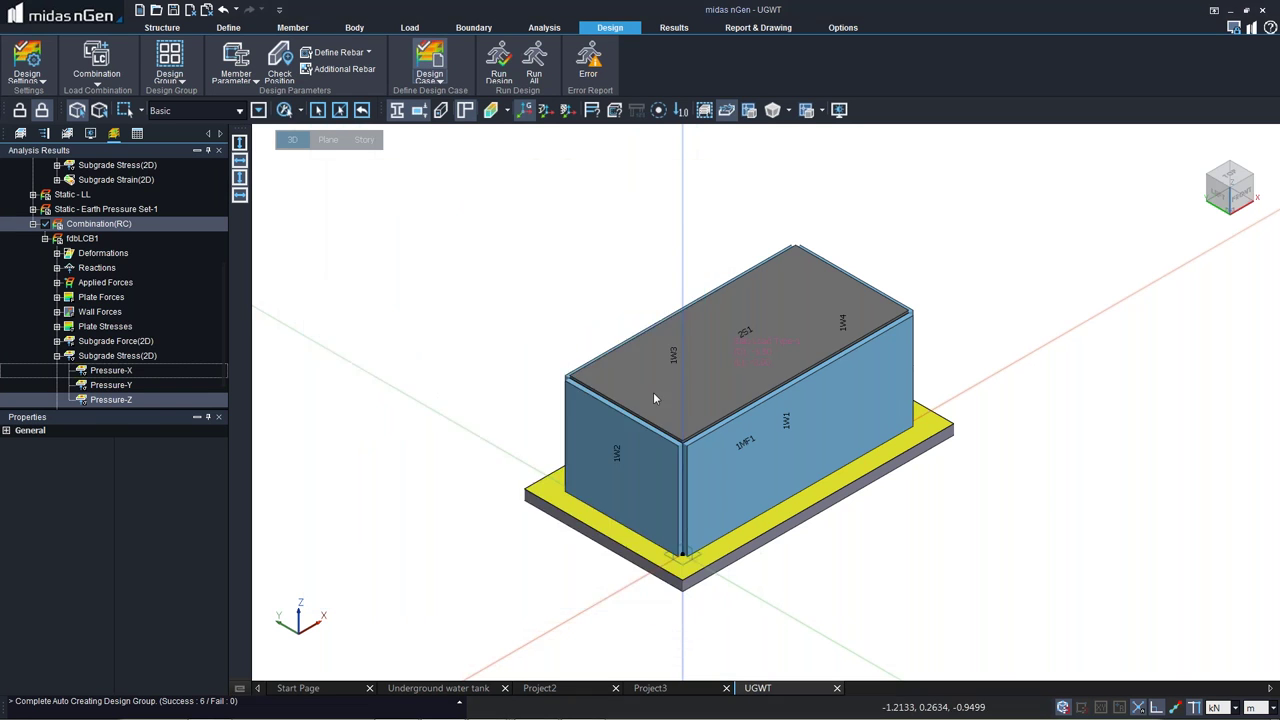
Enable Rebar Auto-Arrangement for running Design Case 1 and check the bar diameters offered in the wall rebar arrangement settings.
{"action": "left_click", "coordinate": [498, 62]}
{"action": "left_click", "coordinate": [545, 222]}
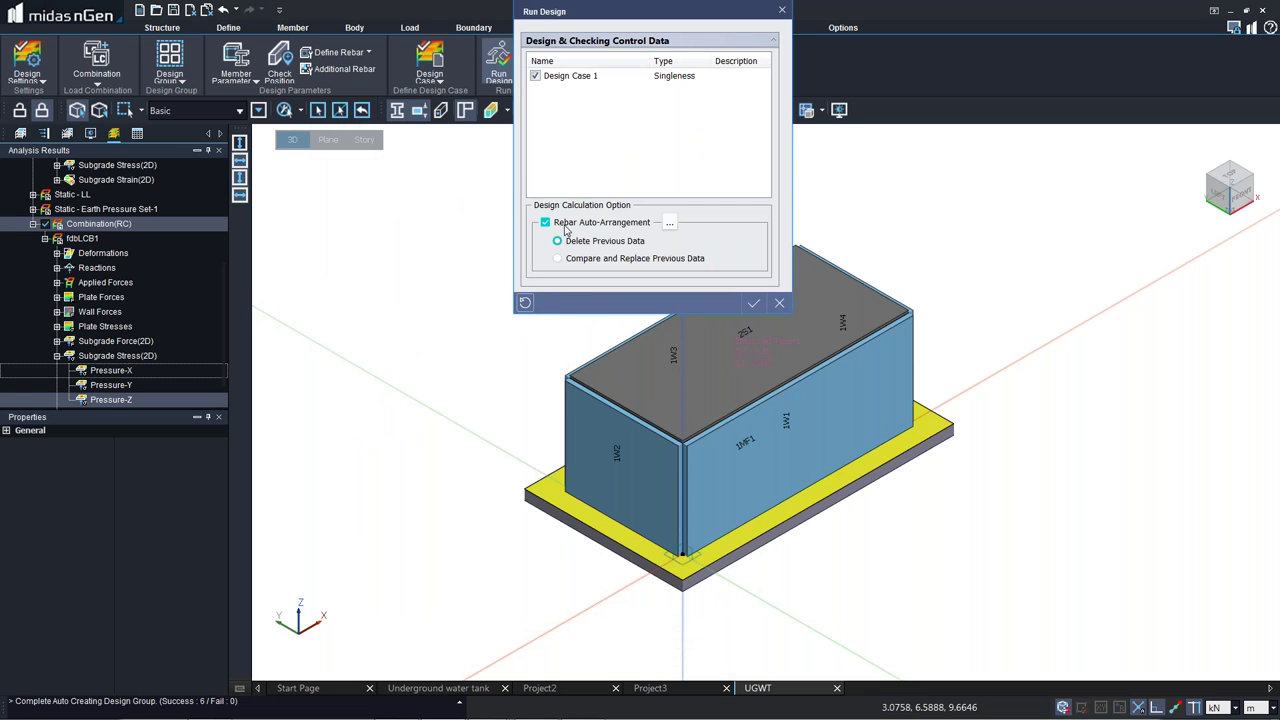
{"action": "left_click", "coordinate": [669, 223]}
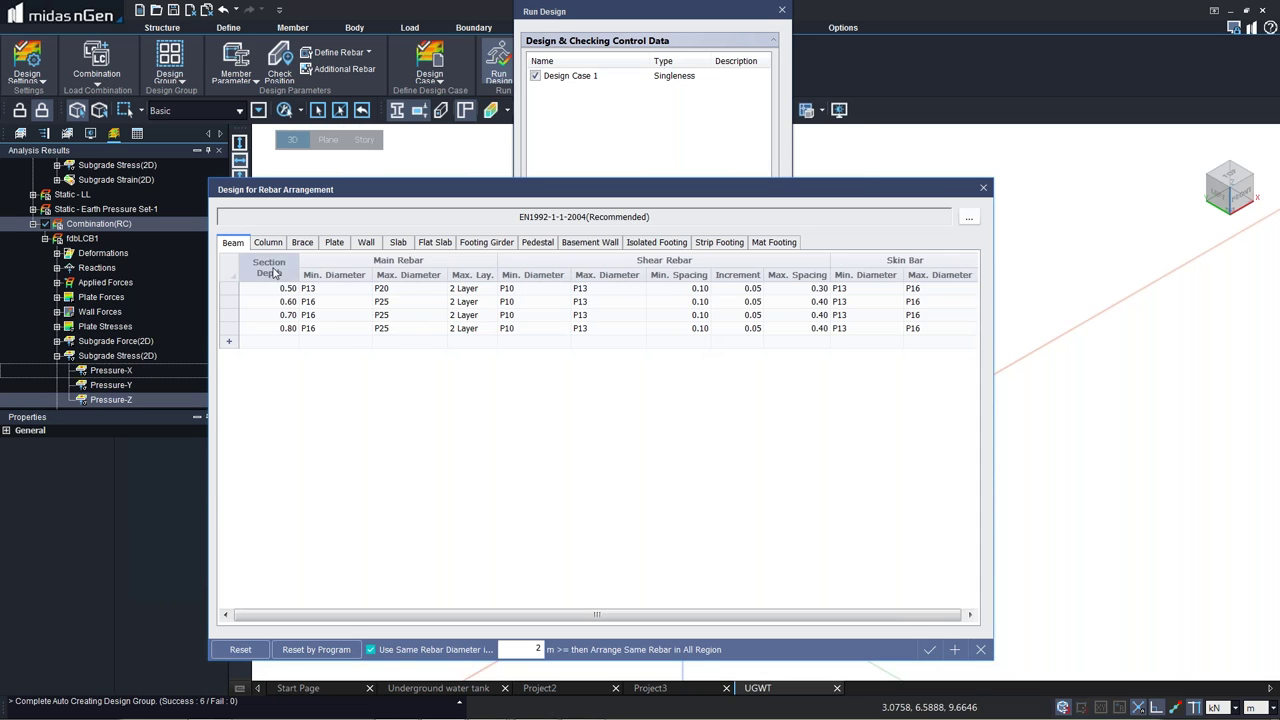
{"action": "left_click", "coordinate": [363, 242]}
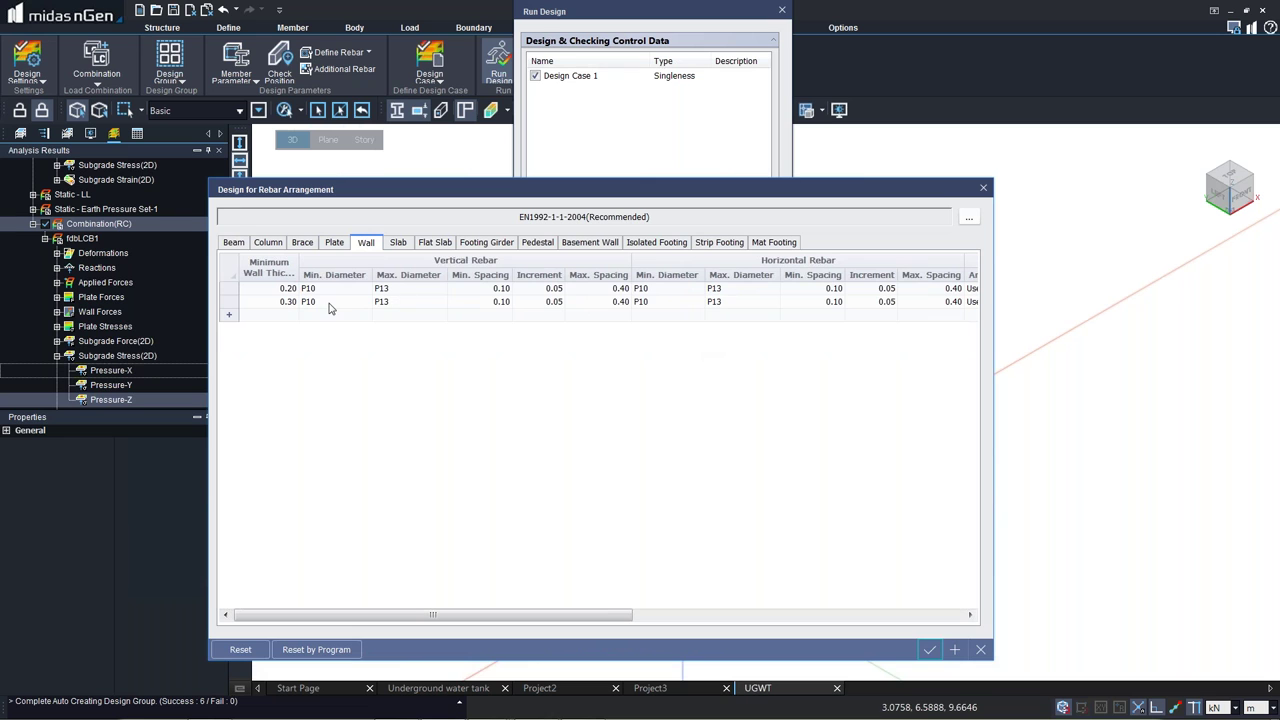
{"action": "left_click", "coordinate": [330, 305]}
{"action": "left_click", "coordinate": [366, 301]}
{"action": "left_click", "coordinate": [409, 366]}
{"action": "left_click", "coordinate": [358, 264]}
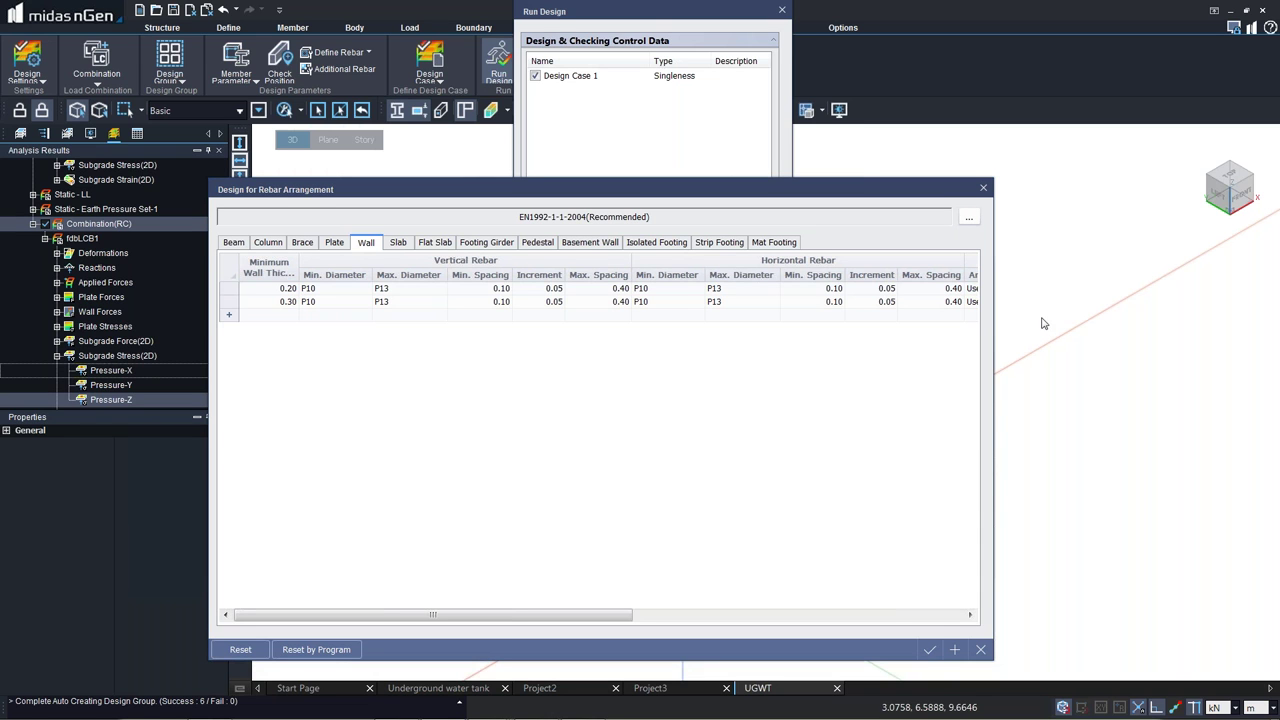
Enable the P16, P20 and P25 diameters in both wall rebar groups of the rebar range and strength settings.
{"action": "left_click", "coordinate": [981, 216]}
{"action": "left_click", "coordinate": [1013, 216]}
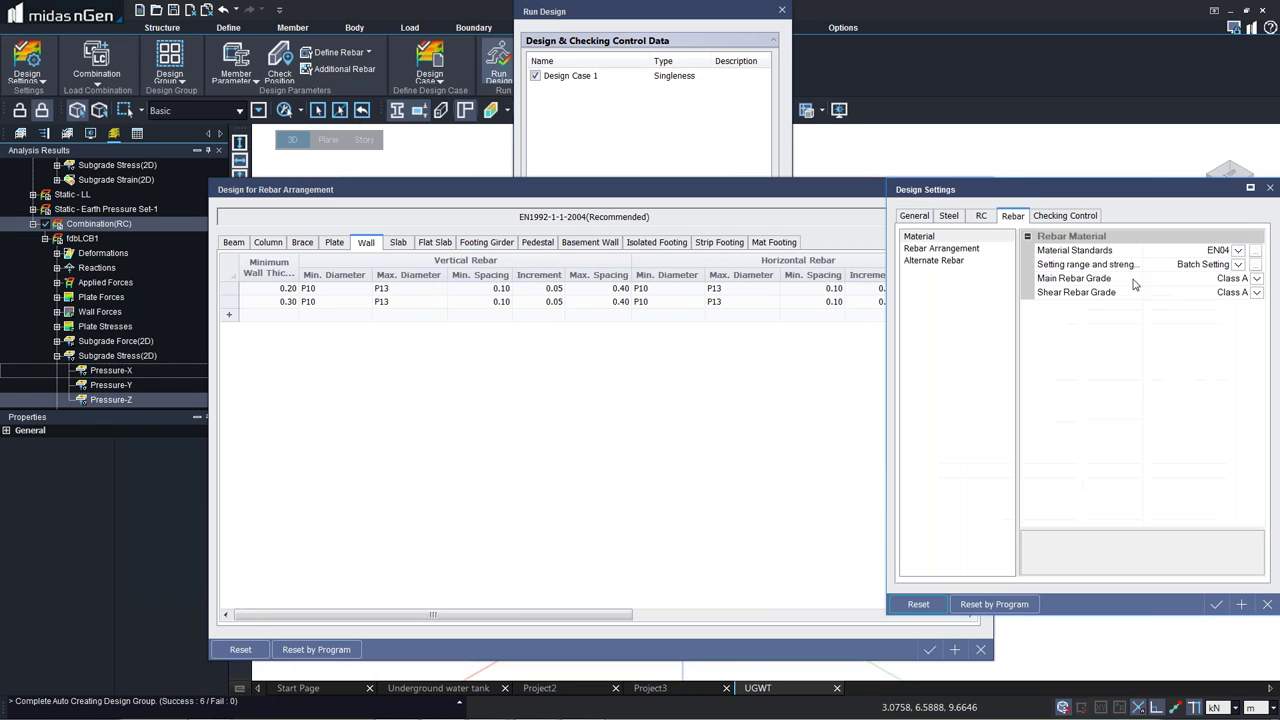
{"action": "left_click", "coordinate": [1259, 267]}
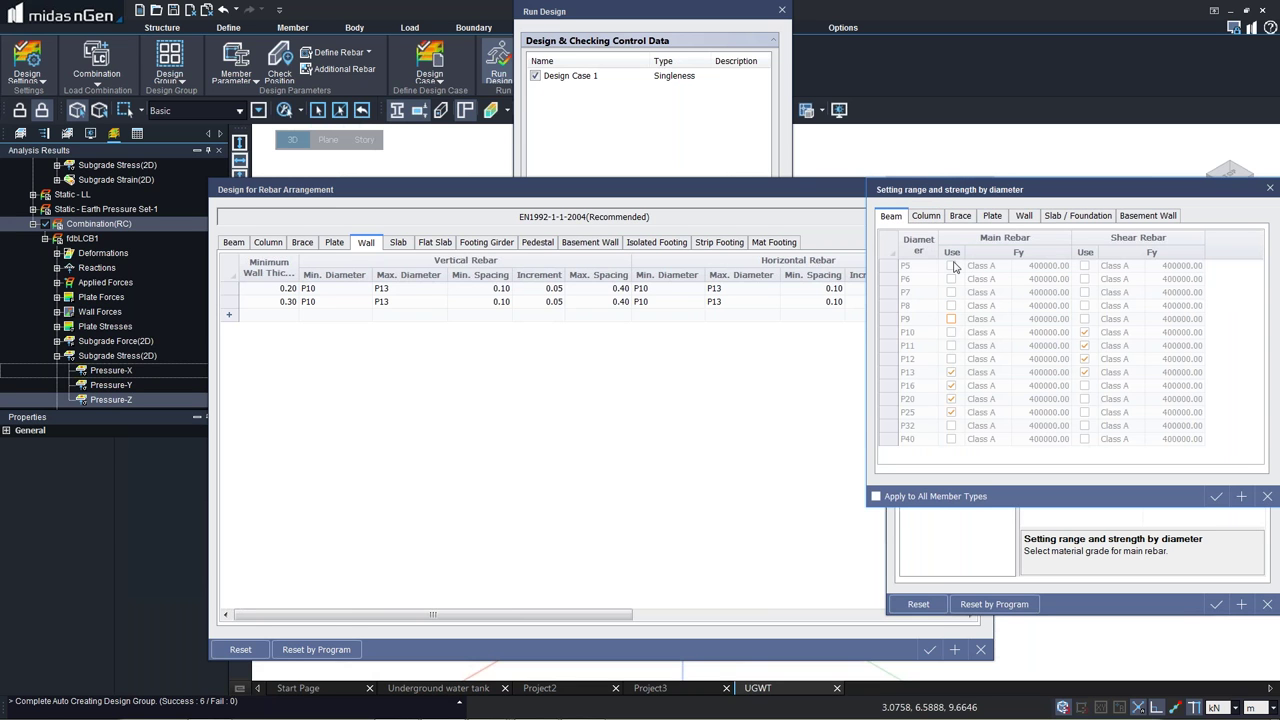
{"action": "left_click", "coordinate": [1022, 216]}
{"action": "left_click", "coordinate": [951, 385]}
{"action": "left_click", "coordinate": [951, 398]}
{"action": "left_click", "coordinate": [951, 412]}
{"action": "left_click", "coordinate": [1085, 385]}
{"action": "left_click", "coordinate": [1085, 398]}
{"action": "left_click", "coordinate": [1085, 412]}
{"action": "left_click", "coordinate": [1216, 496]}
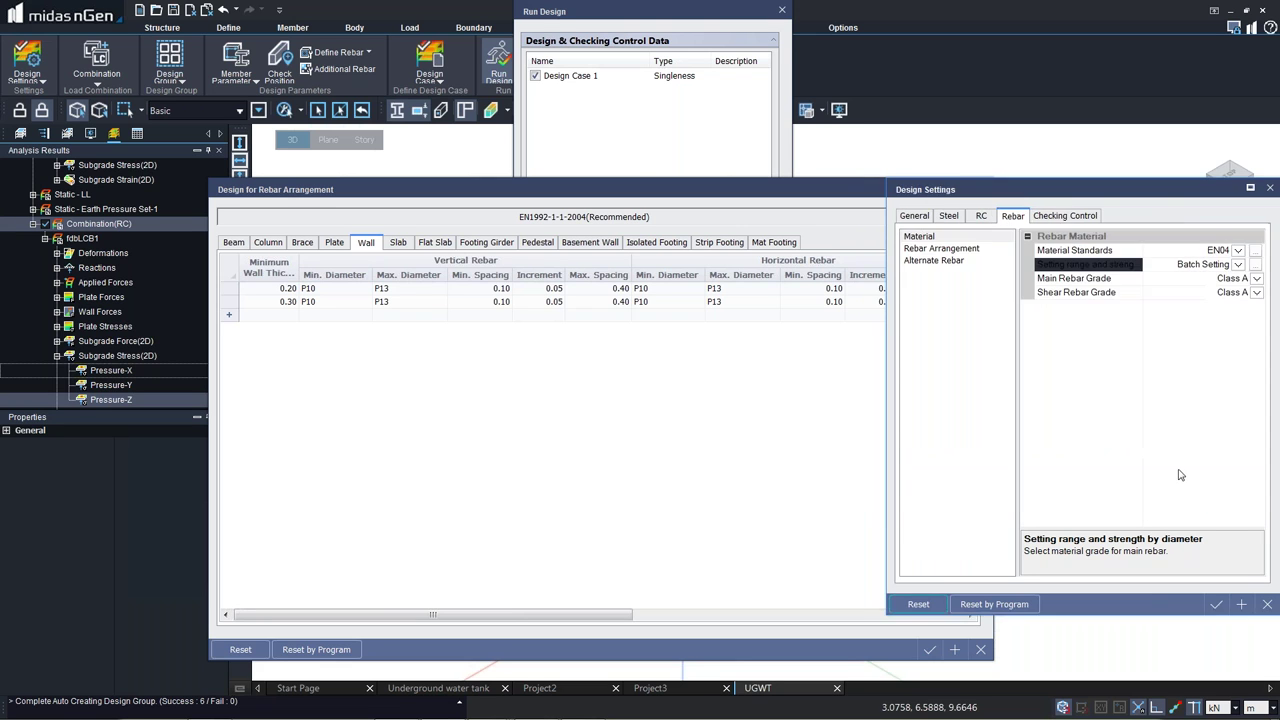
{"action": "left_click", "coordinate": [1216, 604]}
Set the wall vertical rebar to maximum P16 for 0.20 m thickness and to P12 minimum, P20 maximum for 0.30 m thickness.
{"action": "left_click", "coordinate": [366, 304]}
{"action": "left_click", "coordinate": [366, 301]}
{"action": "left_click", "coordinate": [338, 329]}
{"action": "left_click", "coordinate": [438, 303]}
{"action": "left_click", "coordinate": [441, 301]}
{"action": "left_click", "coordinate": [417, 368]}
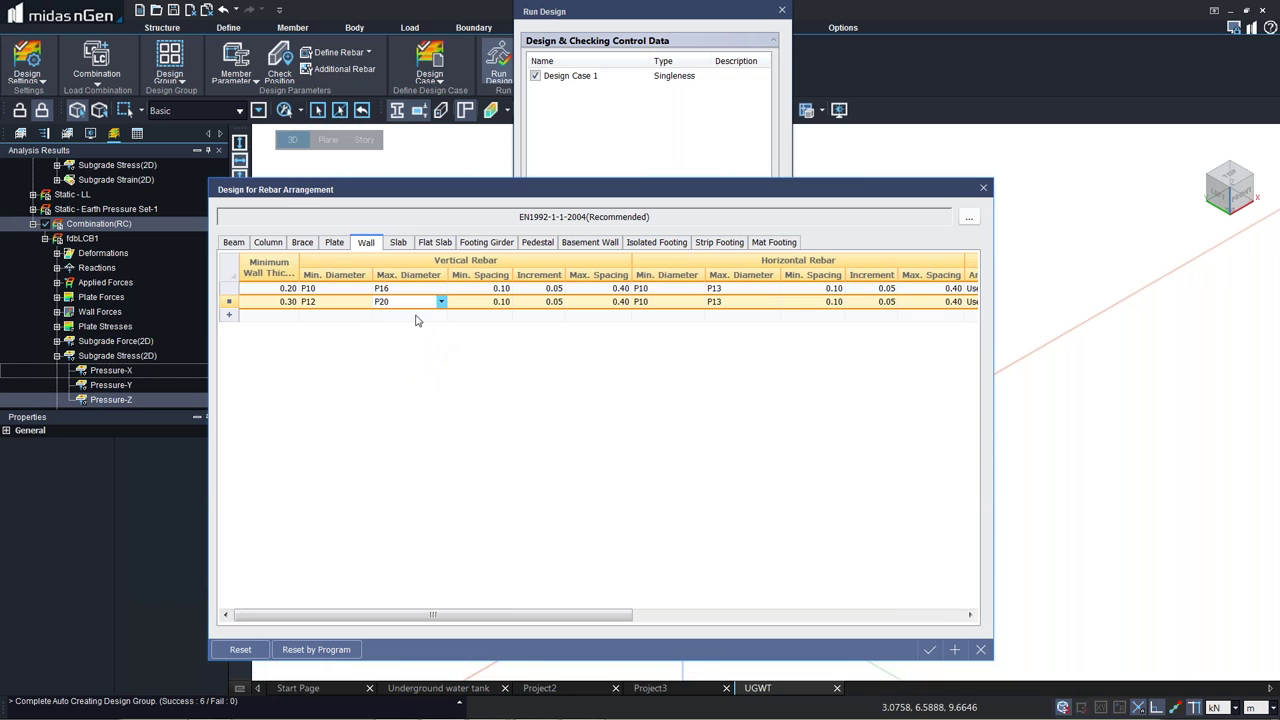
{"action": "left_click", "coordinate": [713, 386]}
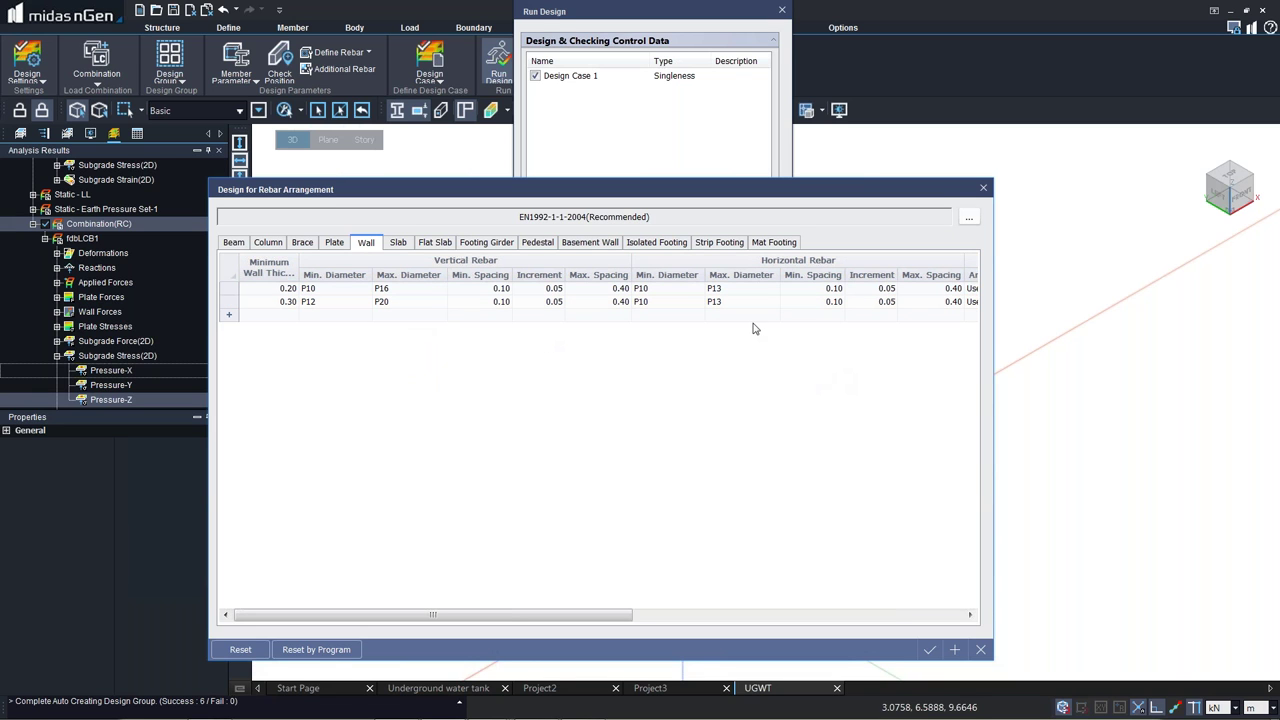
Set the minimum horizontal rebar diameter to P12 for the 0.30 m wall thickness.
{"action": "left_click", "coordinate": [694, 302]}
{"action": "left_click", "coordinate": [698, 301]}
{"action": "left_click", "coordinate": [660, 334]}
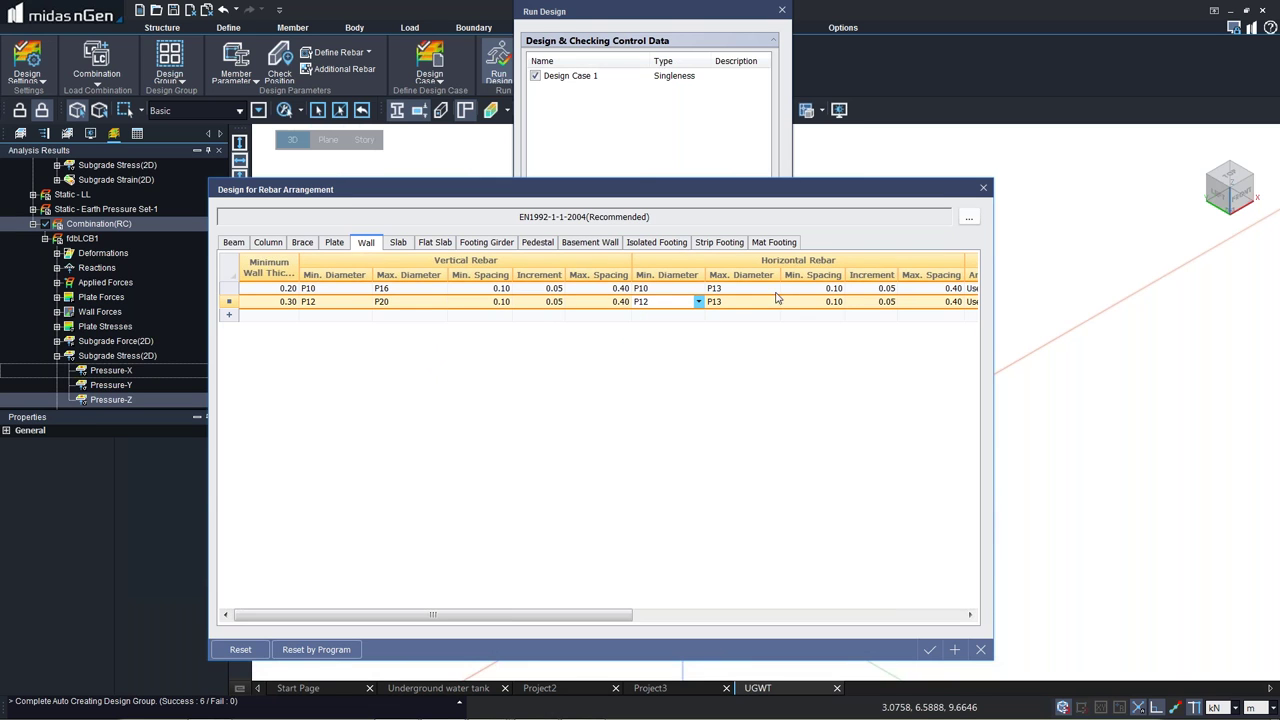
{"action": "left_click", "coordinate": [692, 355]}
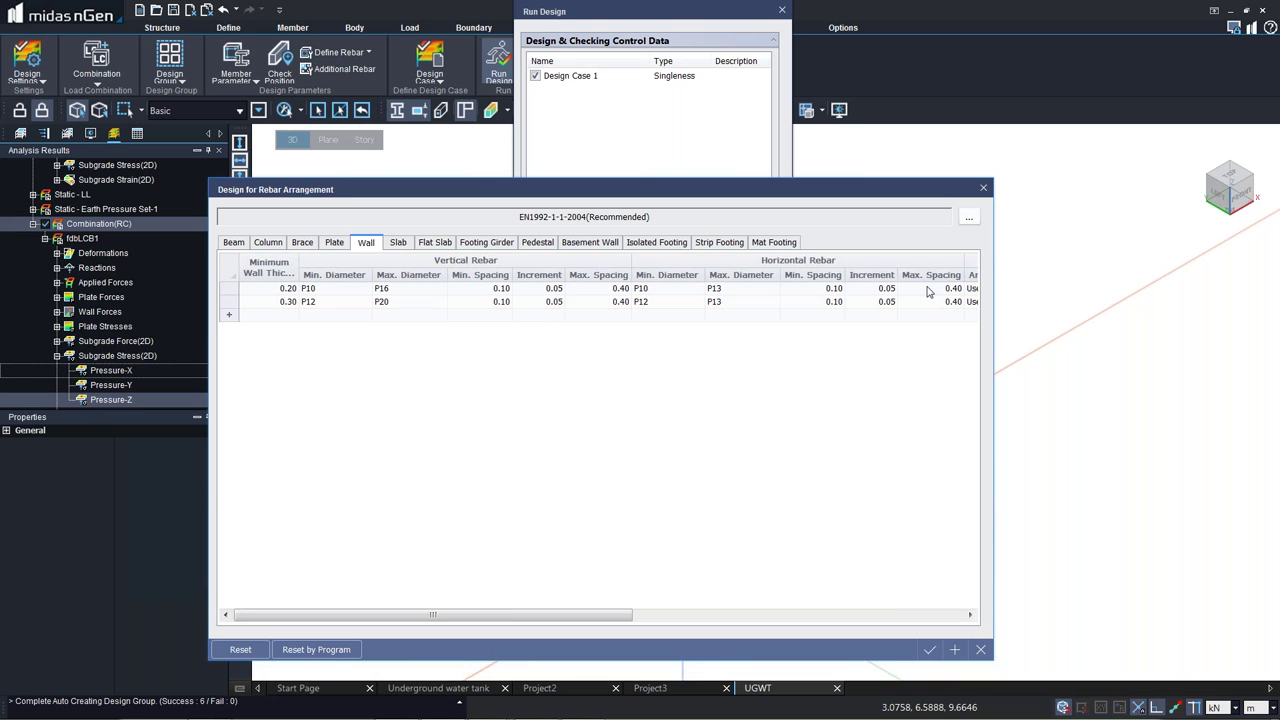
Set the wall maximum spacing to 0.25 m for vertical and 0.30 m for horizontal rebar in both thickness rows.
{"action": "double_click", "coordinate": [620, 288]}
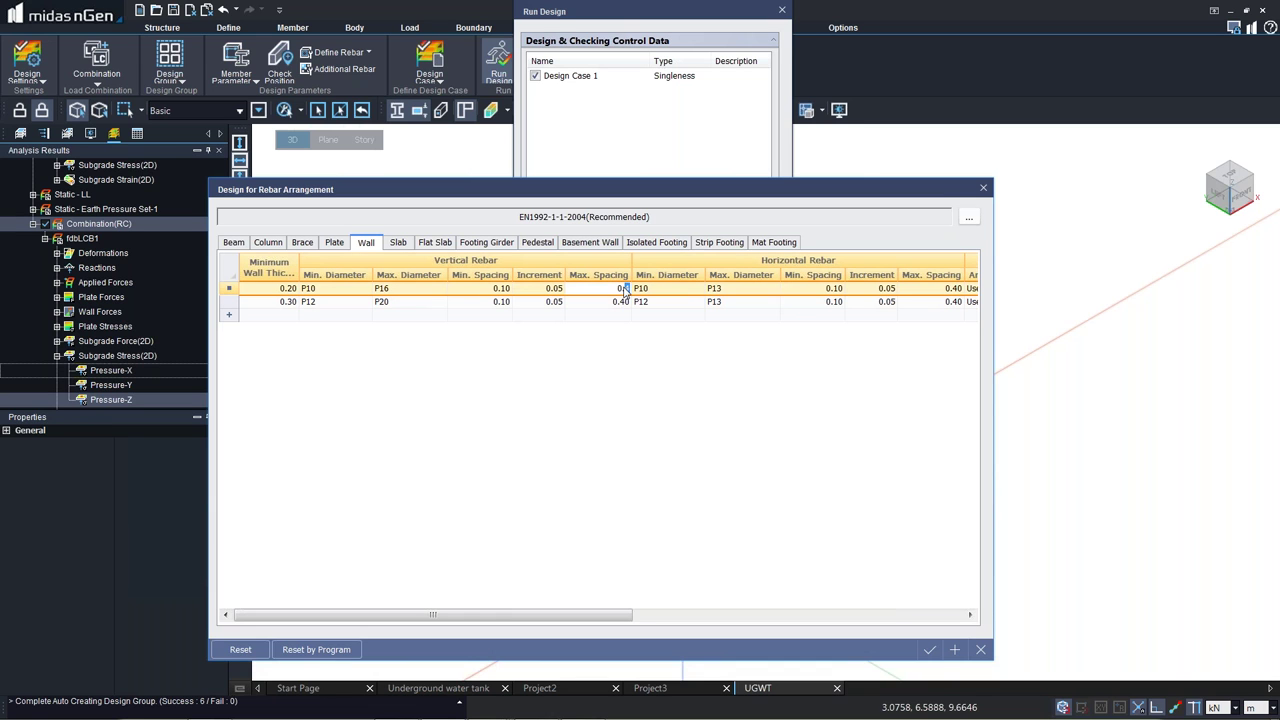
{"action": "double_click", "coordinate": [621, 304]}
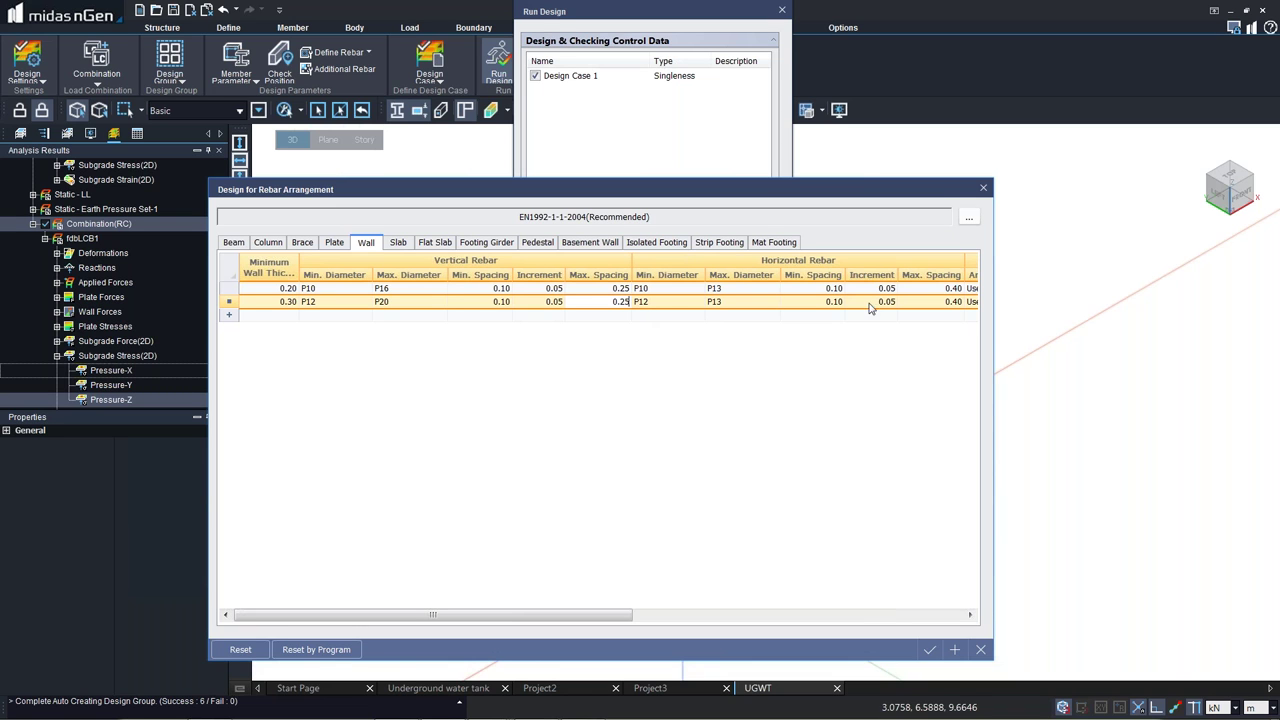
{"action": "double_click", "coordinate": [957, 289]}
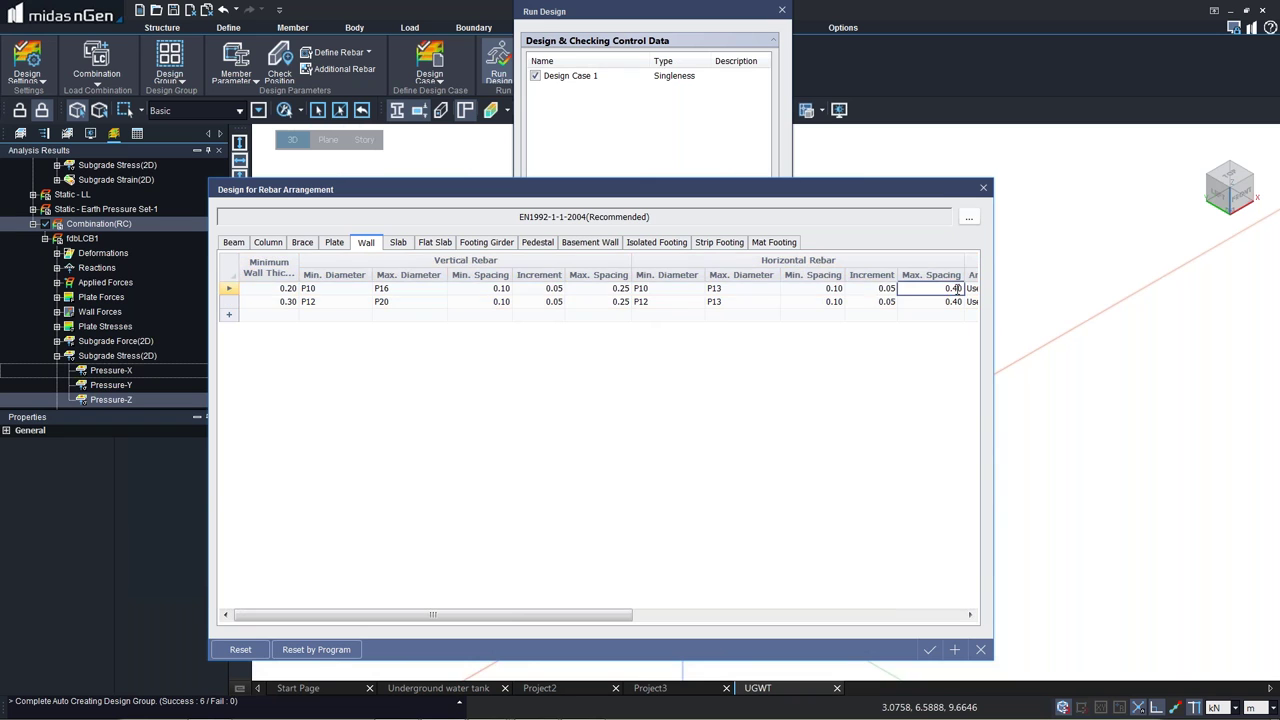
{"action": "type", "text": "3"}
{"action": "double_click", "coordinate": [956, 302]}
{"action": "type", "text": "3"}
{"action": "key", "text": "Return"}
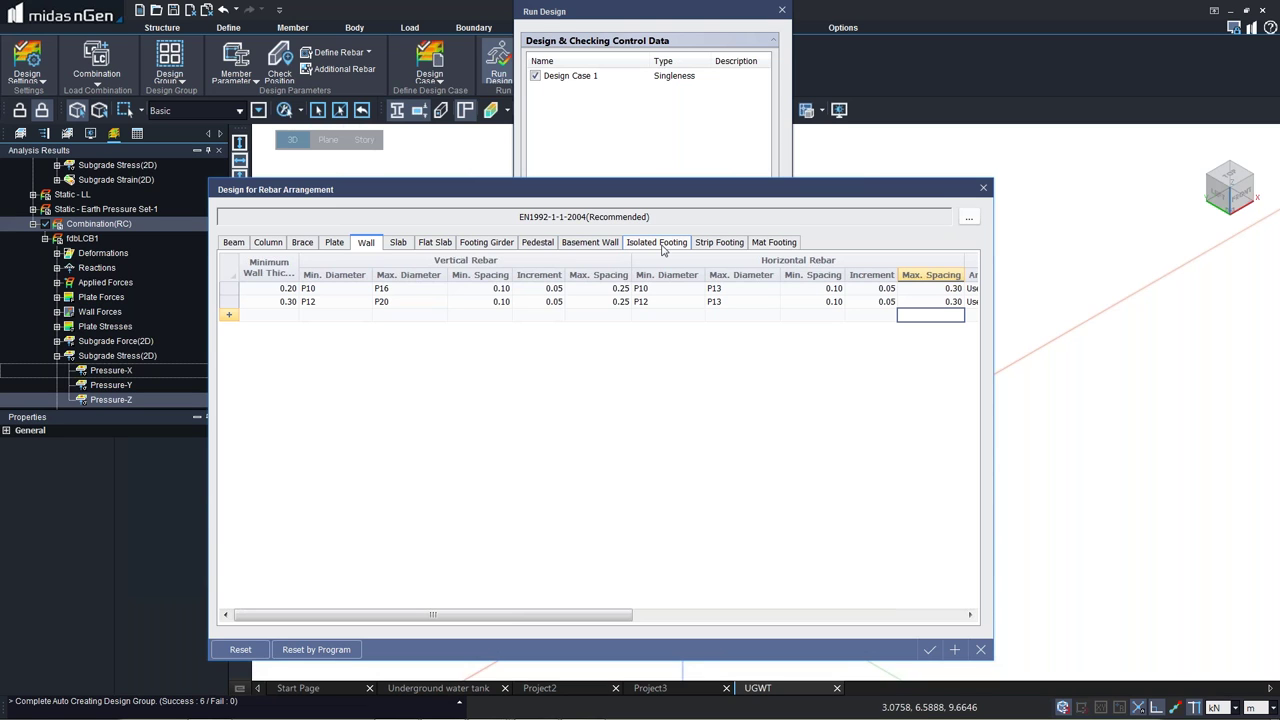
For mat footing rebar, set the maximum spacing to 0.25 m in both rows and change the 0.50 m minimum thickness to 0.44 m.
{"action": "left_click", "coordinate": [758, 245]}
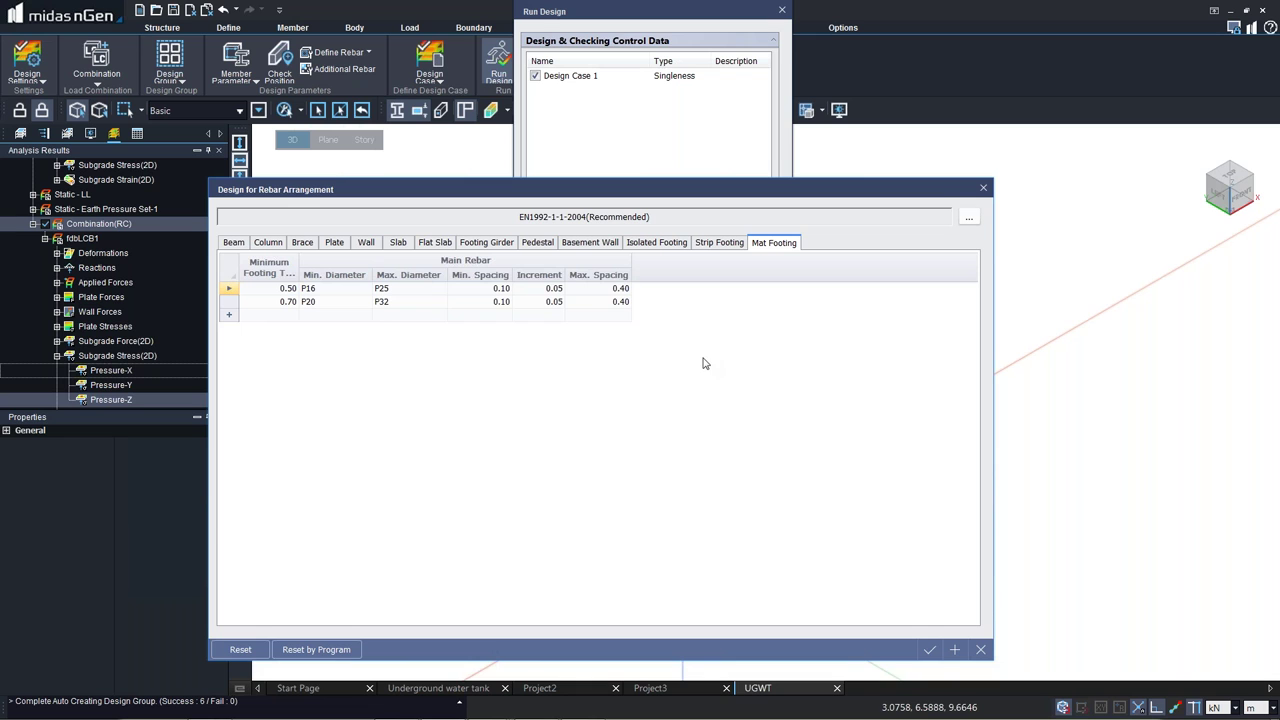
{"action": "double_click", "coordinate": [620, 303]}
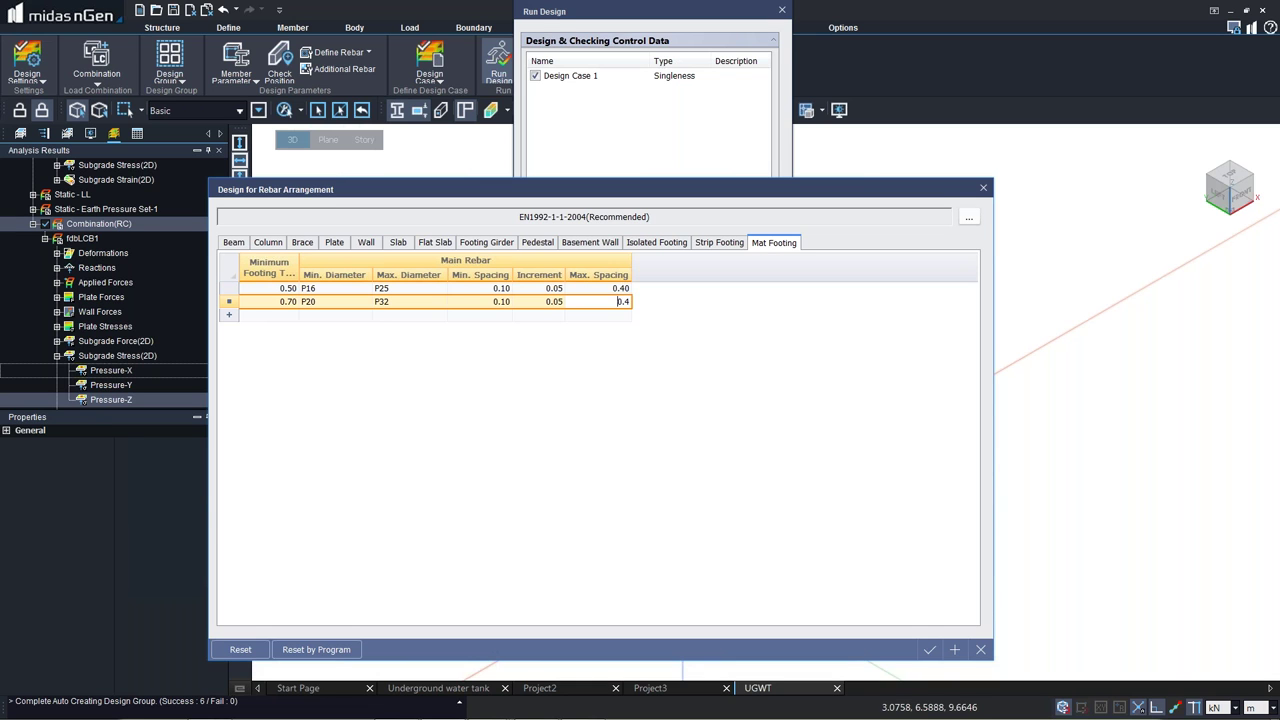
{"action": "left_click", "coordinate": [603, 318]}
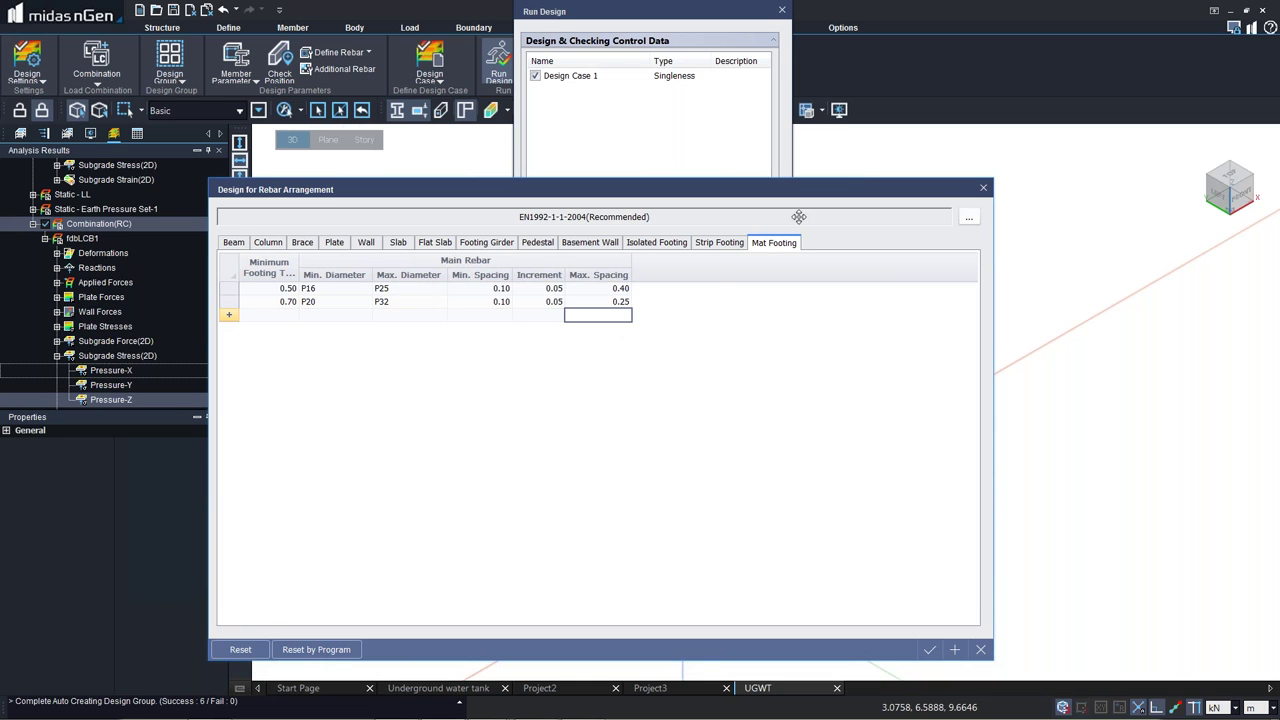
{"action": "left_click", "coordinate": [586, 291]}
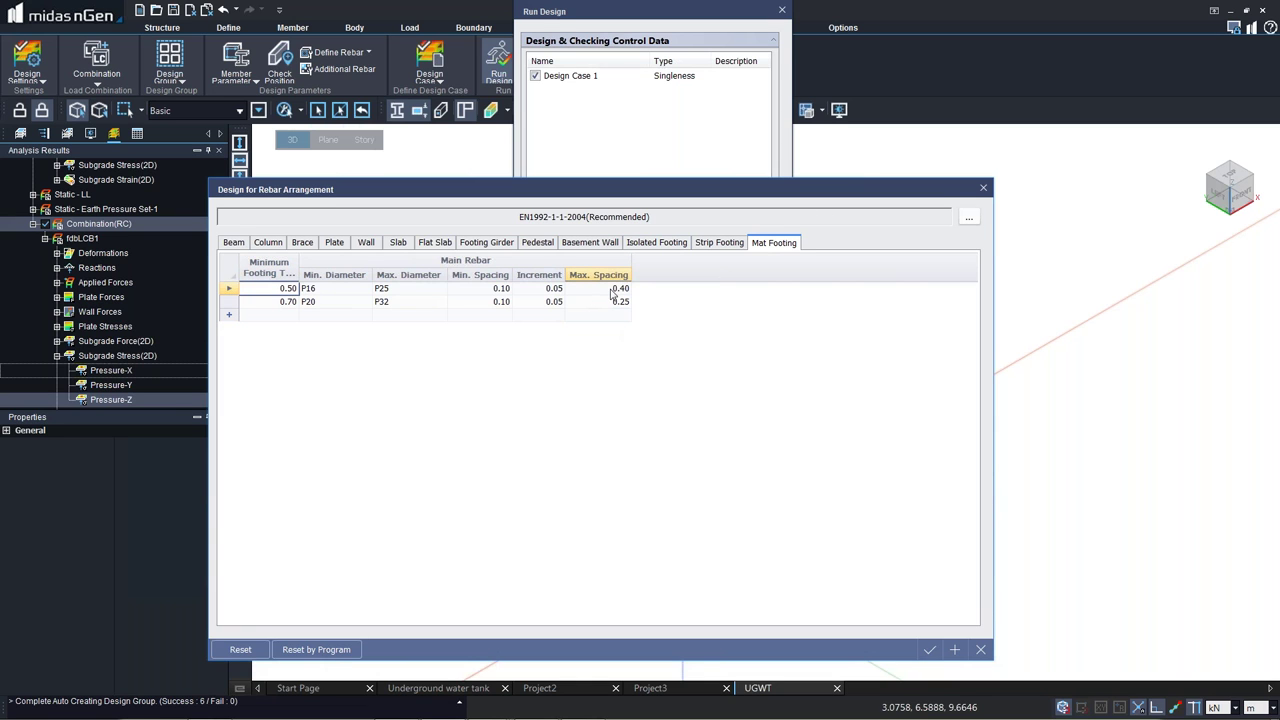
{"action": "double_click", "coordinate": [288, 289]}
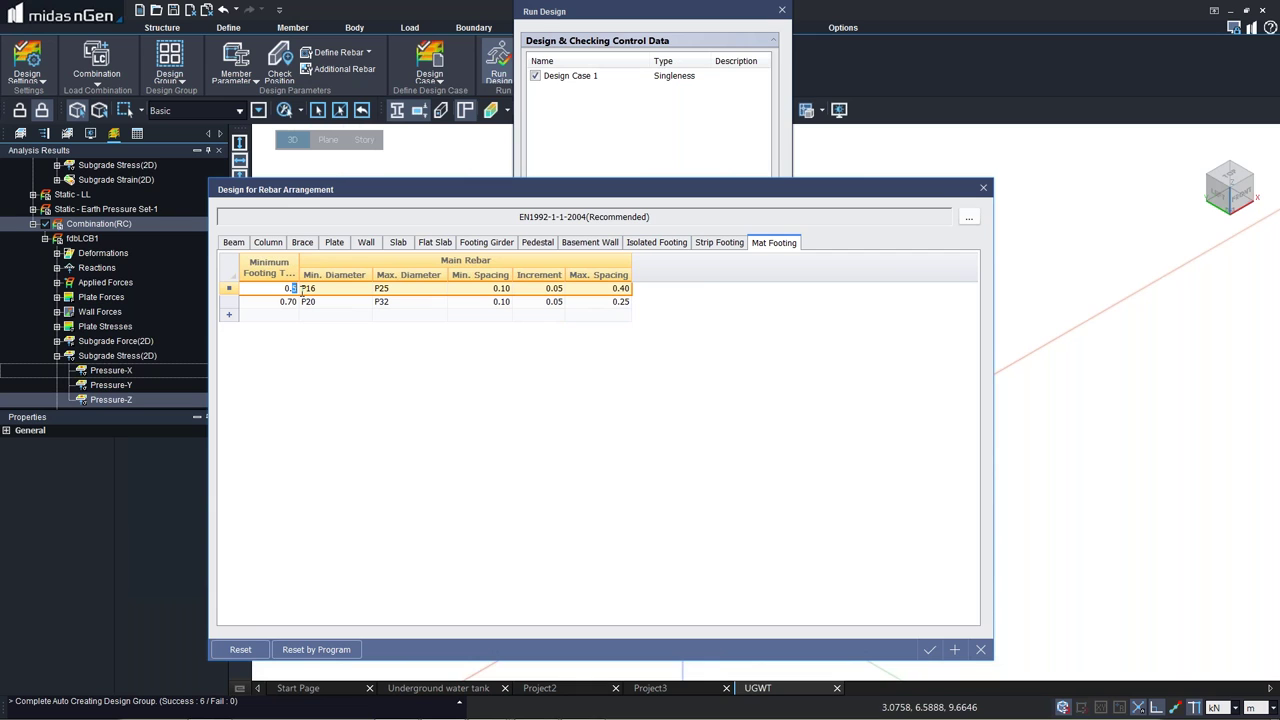
{"action": "type", "text": "44"}
{"action": "left_click", "coordinate": [520, 338]}
{"action": "left_click", "coordinate": [628, 289]}
{"action": "left_click", "coordinate": [628, 289]}
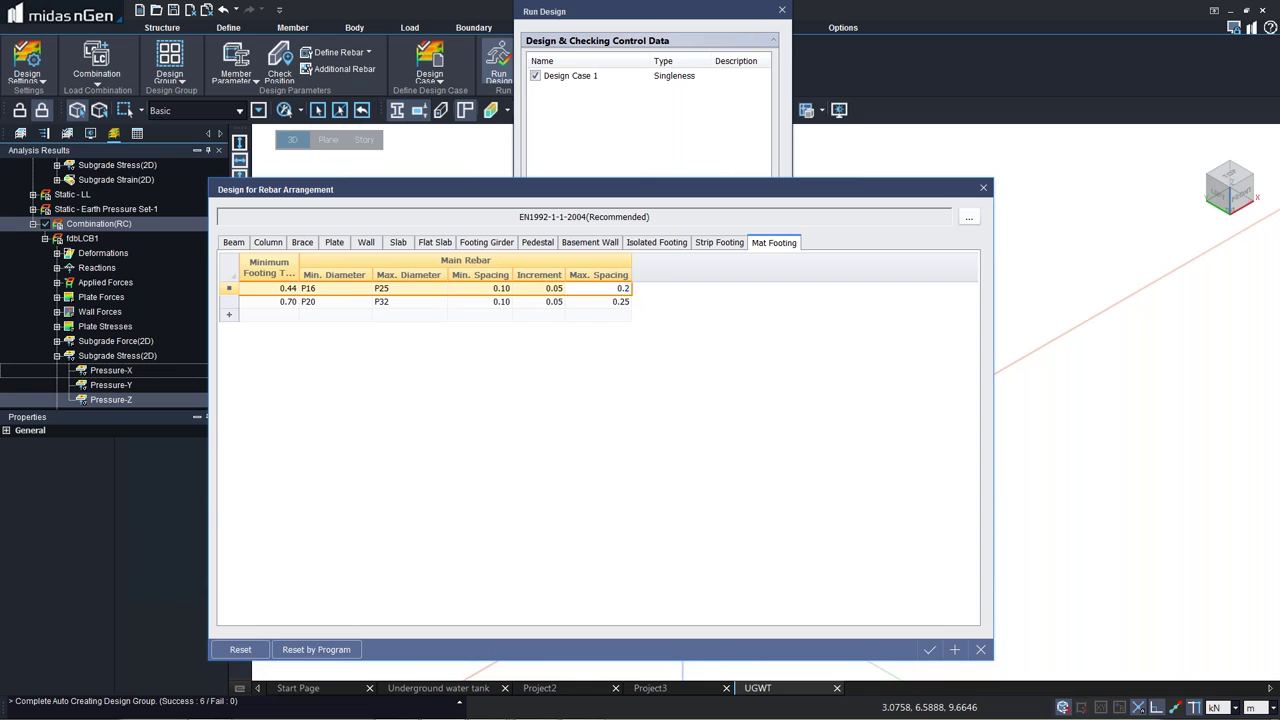
{"action": "left_click", "coordinate": [613, 337]}
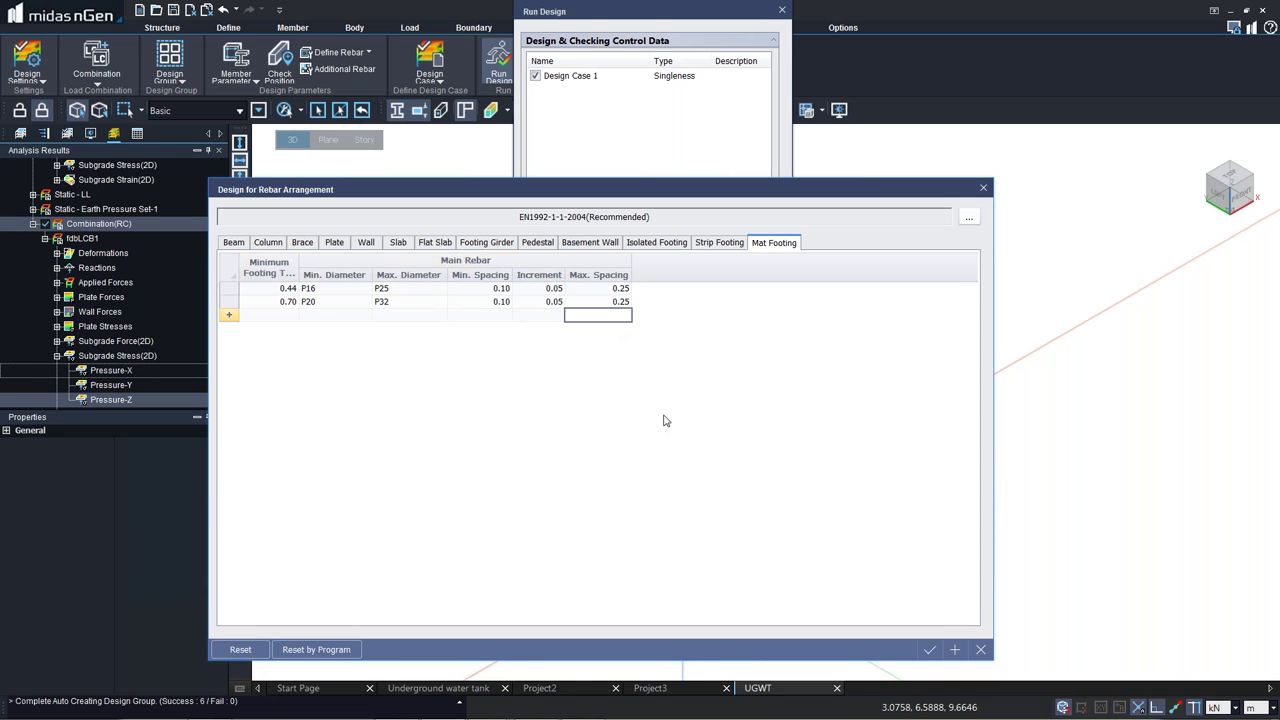
Run Design Case 1 with the edited rebar arrangement settings and review the notice messages.
{"action": "left_click", "coordinate": [930, 649]}
{"action": "left_click", "coordinate": [755, 305]}
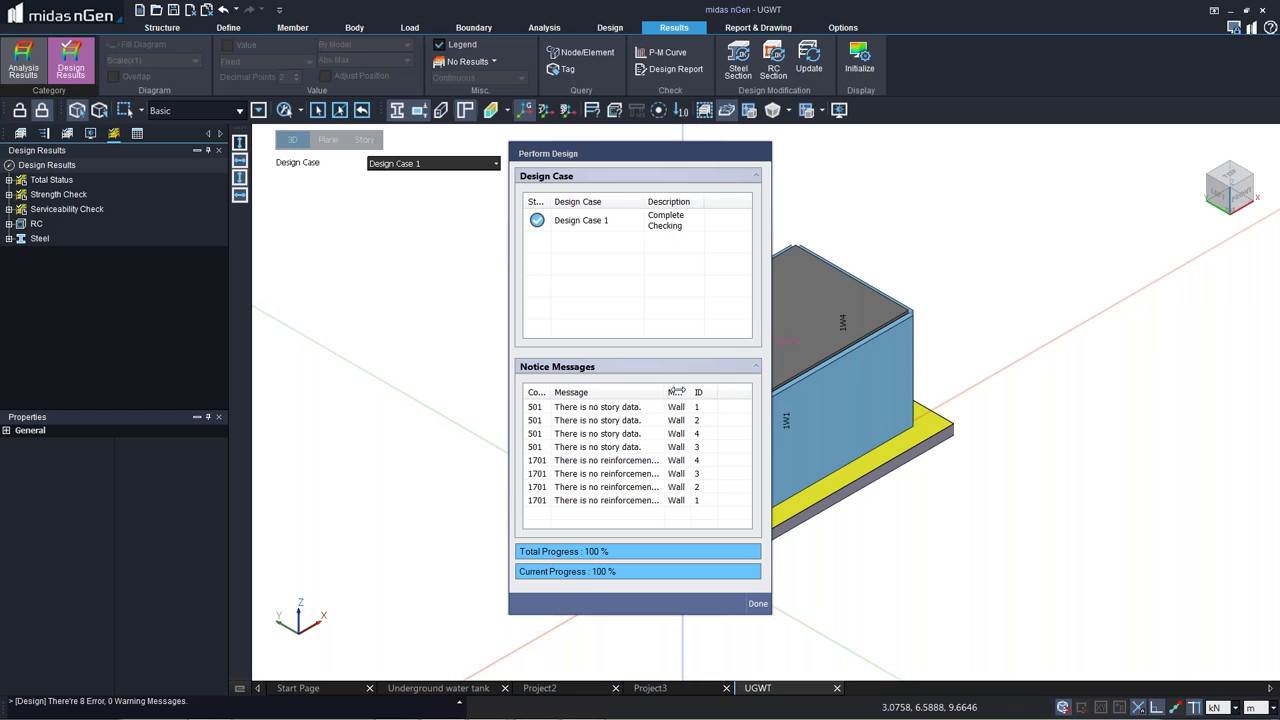
{"action": "left_click_drag", "start_coordinate": [676, 391], "coordinate": [701, 391]}
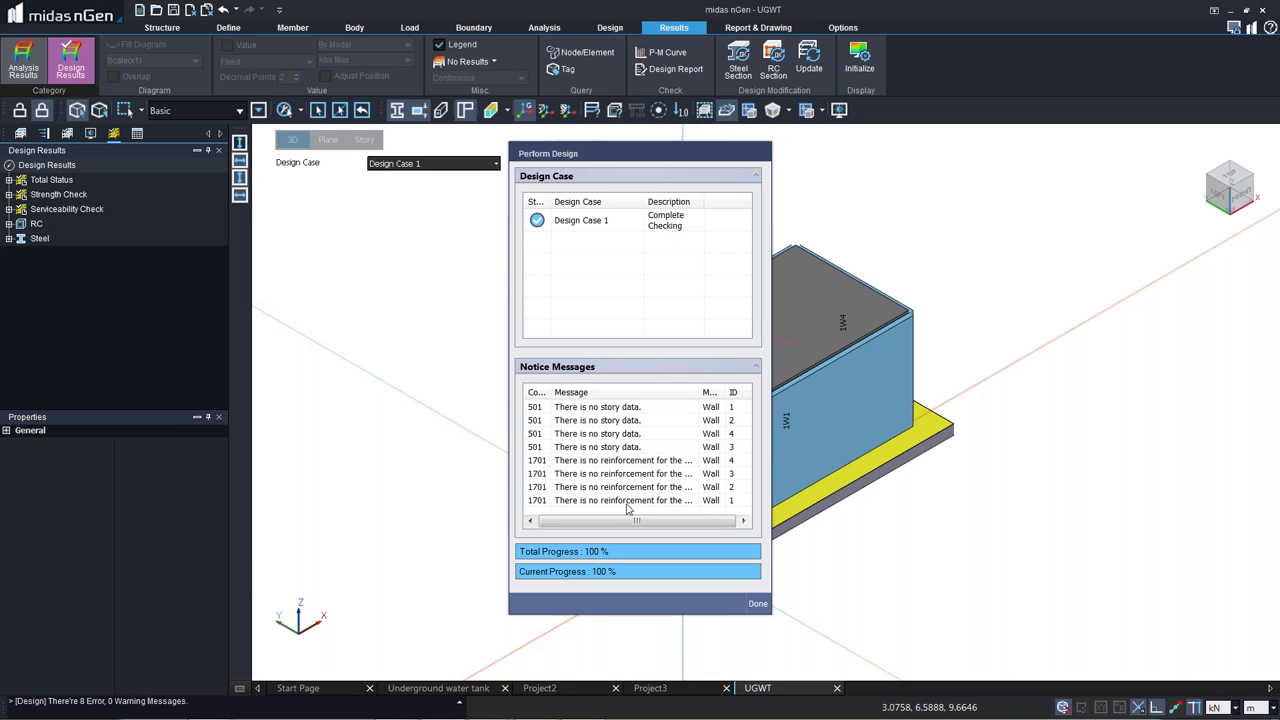
{"action": "left_click", "coordinate": [757, 605]}
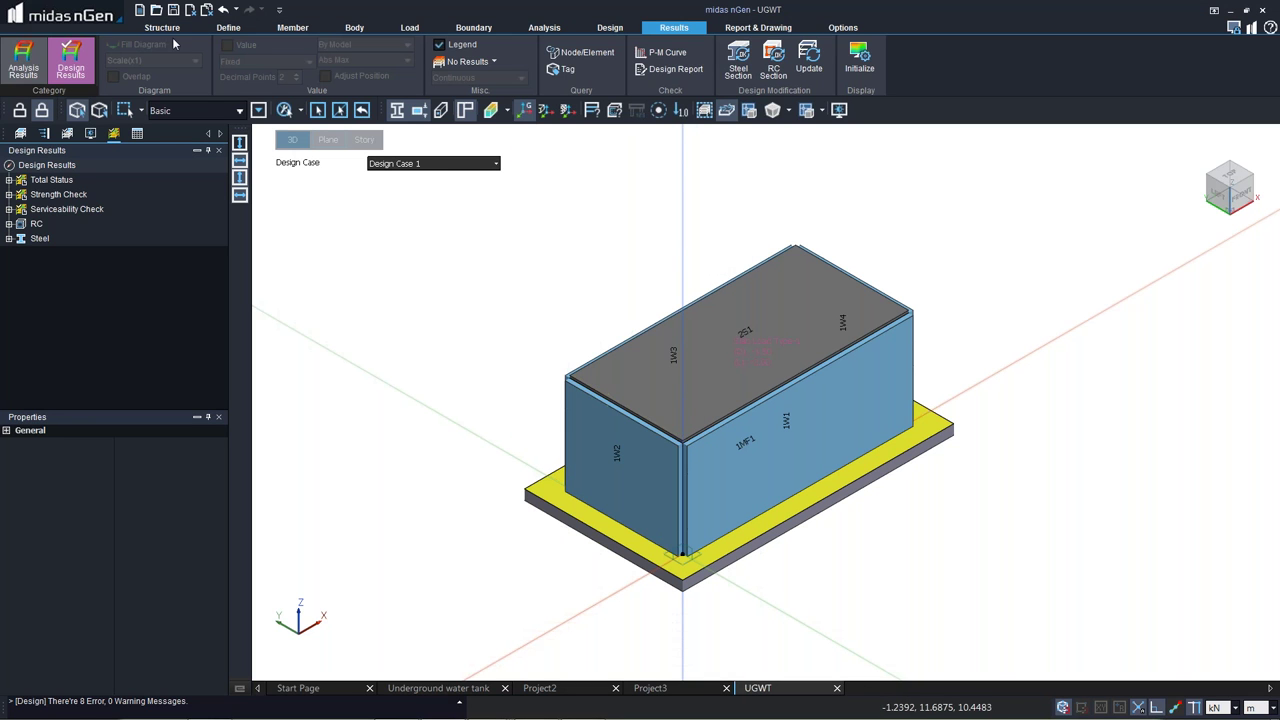
Unlock the model and add story set T1, accepting deletion of the analysis and design results.
{"action": "left_click", "coordinate": [18, 110]}
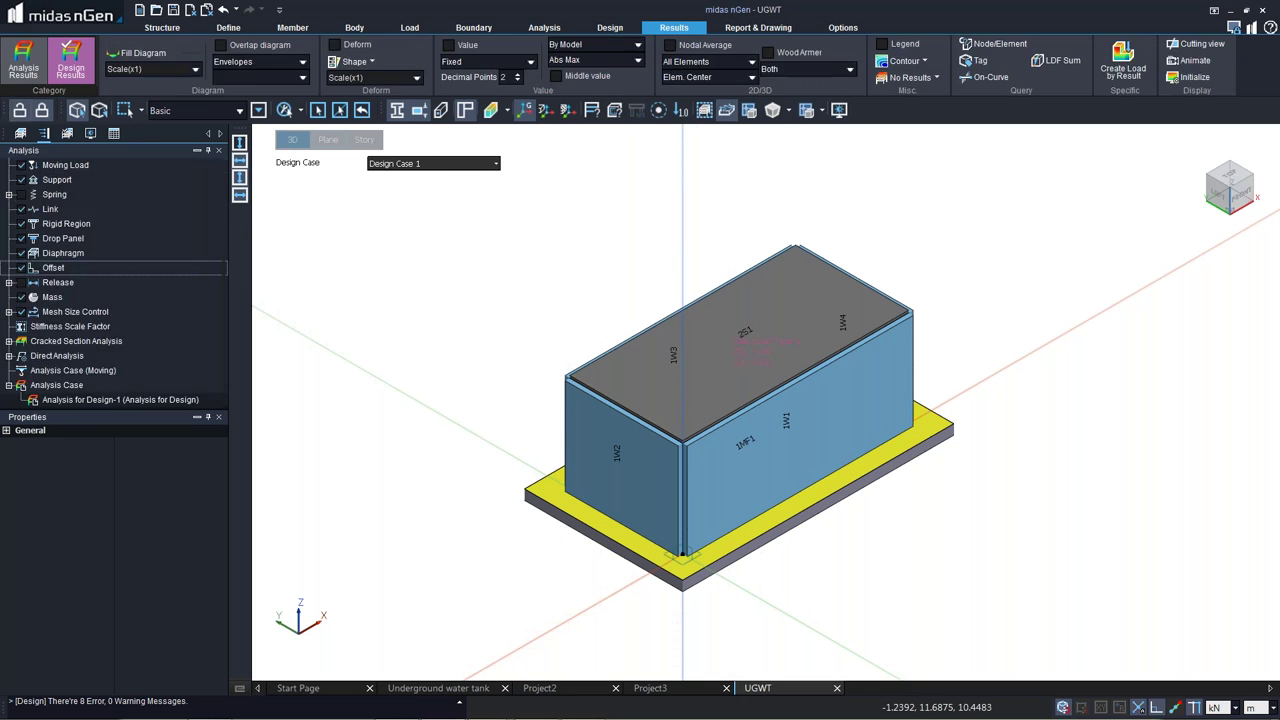
{"action": "left_click", "coordinate": [161, 27]}
{"action": "left_click", "coordinate": [198, 60]}
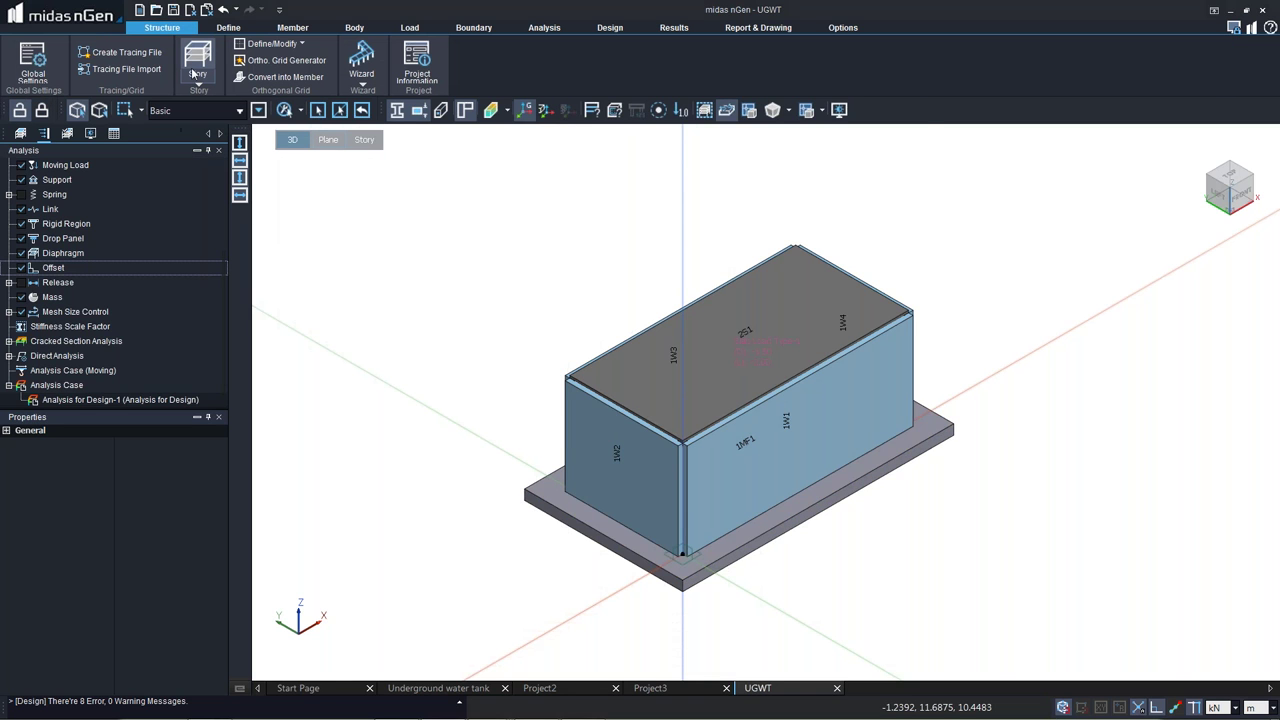
{"action": "left_click", "coordinate": [747, 256]}
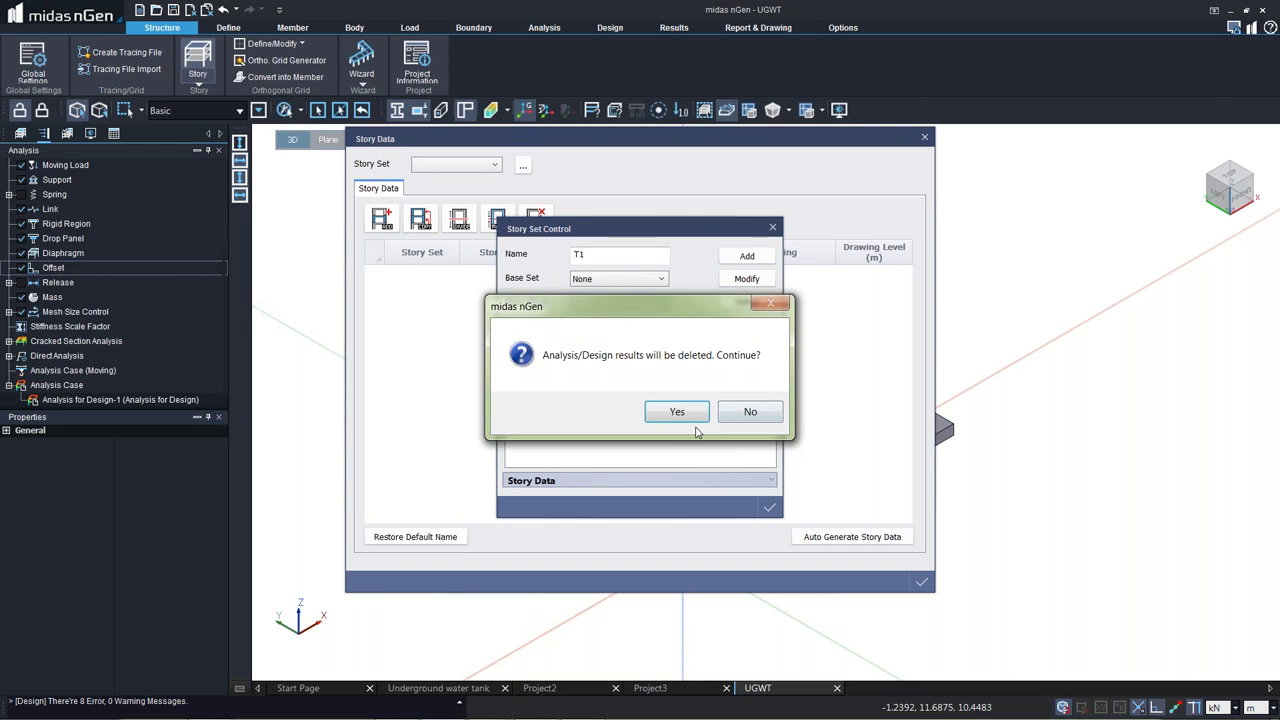
{"action": "left_click", "coordinate": [677, 412]}
{"action": "left_click", "coordinate": [769, 507]}
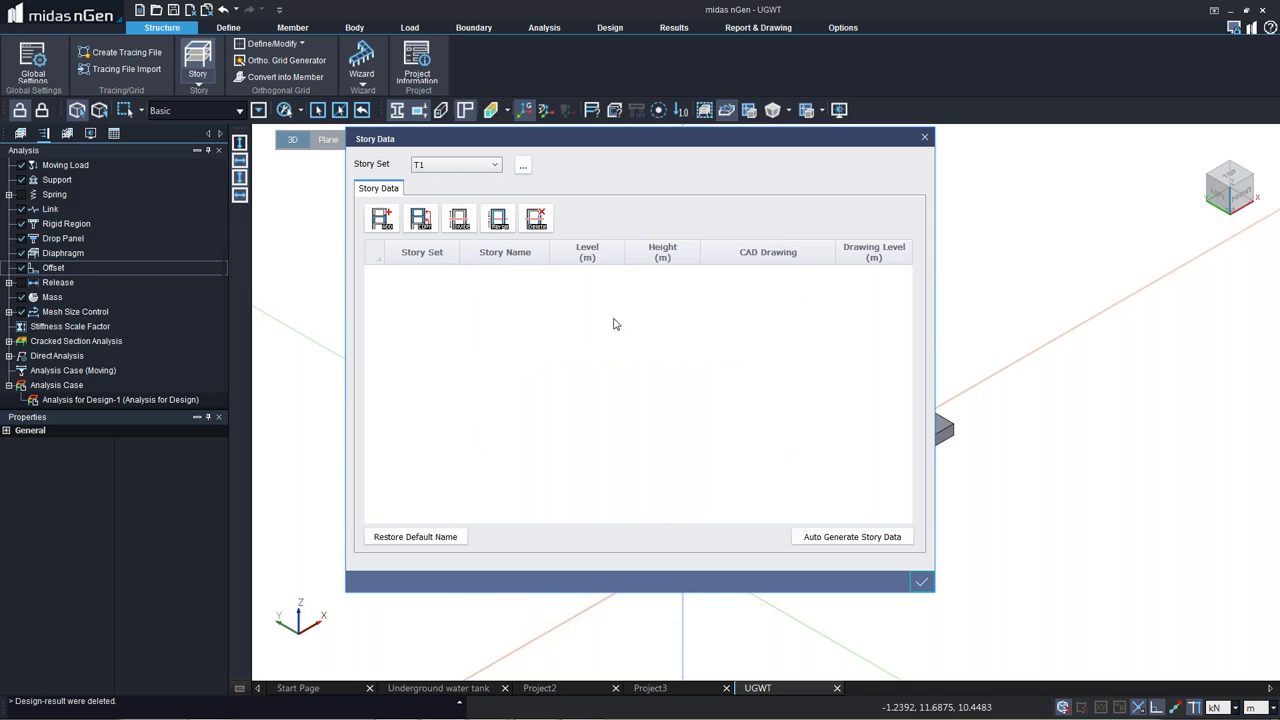
Auto-generate the story data for set T1 from all the tank's walls, slab and footing.
{"action": "left_click", "coordinate": [810, 537]}
{"action": "left_click_drag", "start_coordinate": [471, 194], "coordinate": [1076, 632]}
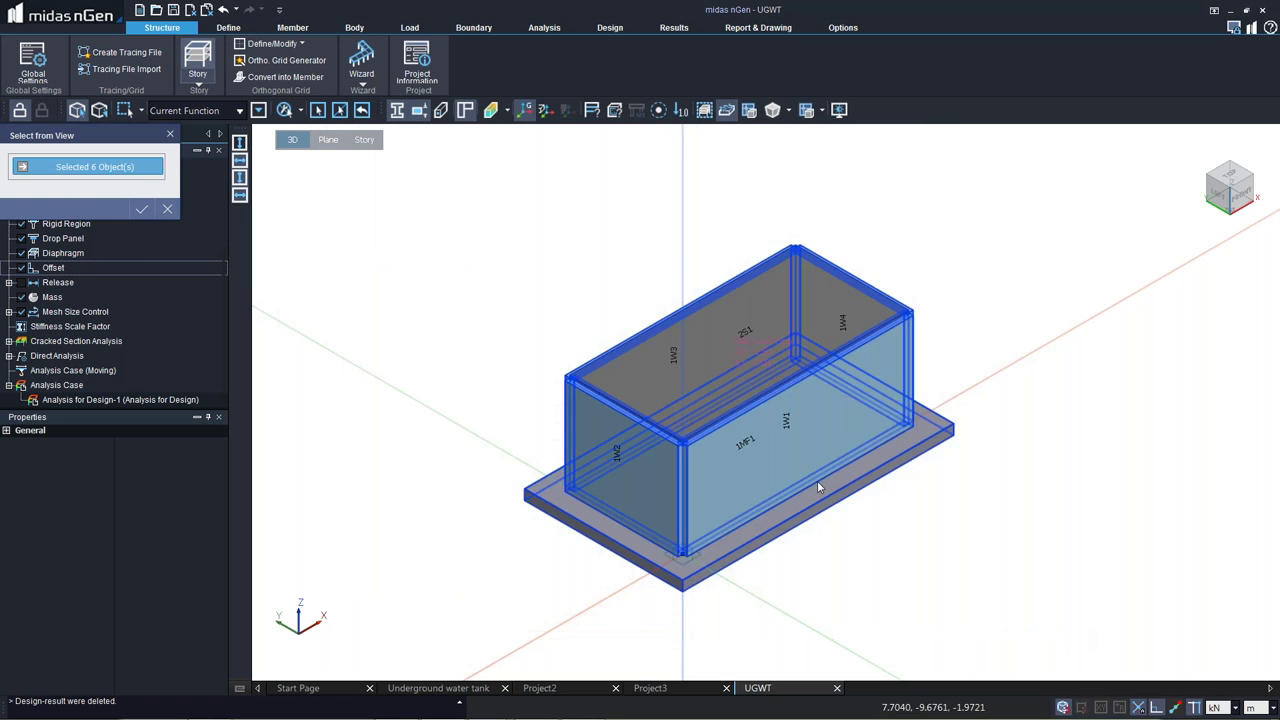
{"action": "left_click", "coordinate": [142, 208]}
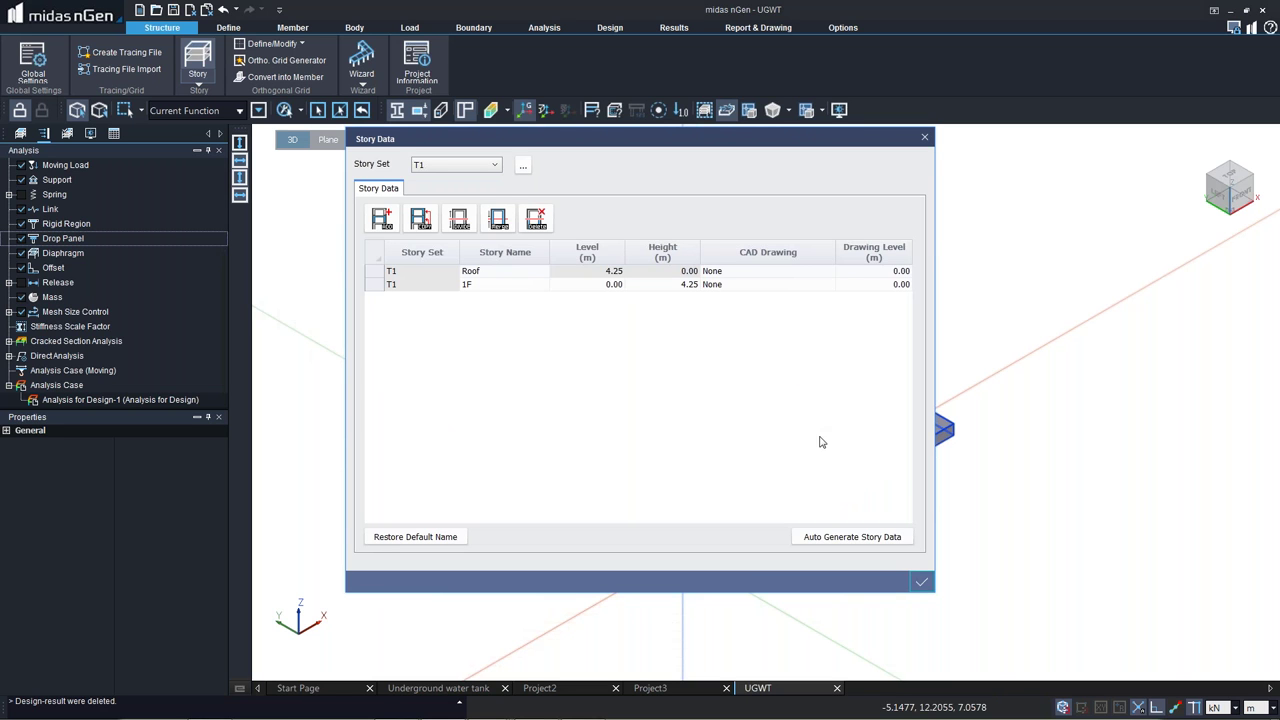
{"action": "left_click", "coordinate": [920, 582]}
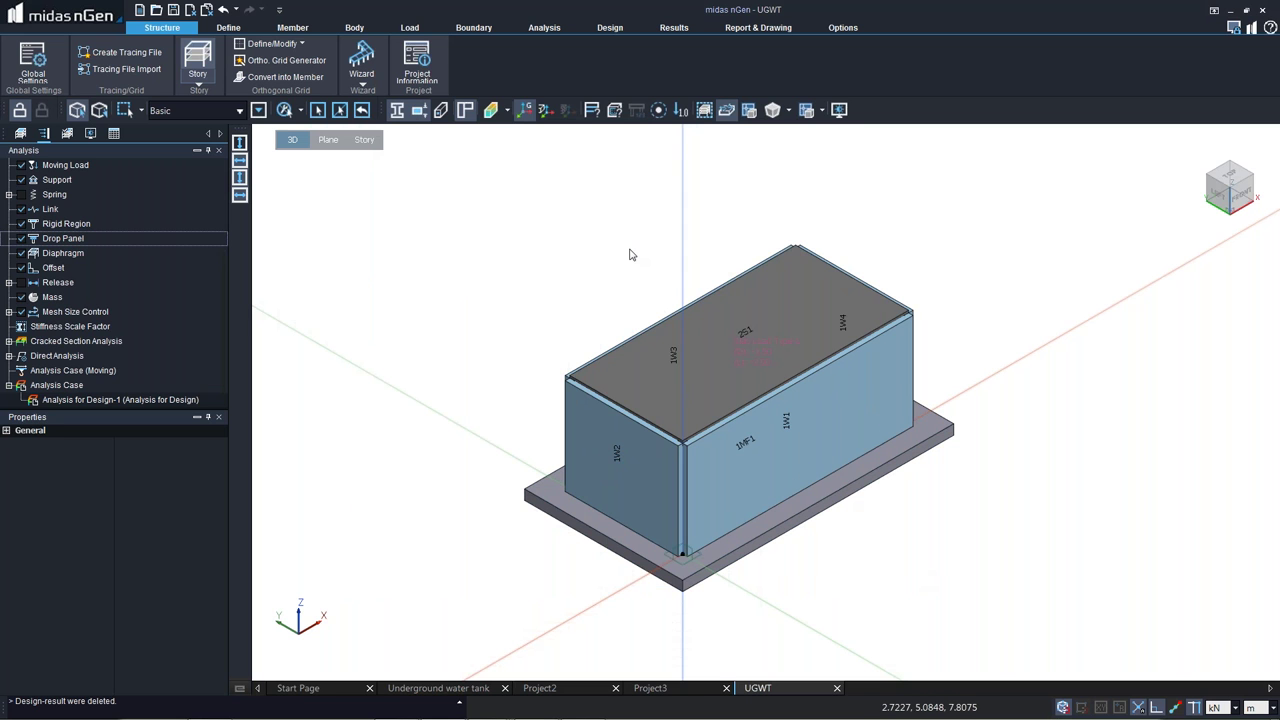
Change the member type of the four tank walls to Basement Wall, with thickness T400.
{"action": "right_click_drag", "start_coordinate": [630, 254], "coordinate": [835, 401]}
{"action": "left_click_drag", "start_coordinate": [1211, 456], "coordinate": [331, 340]}
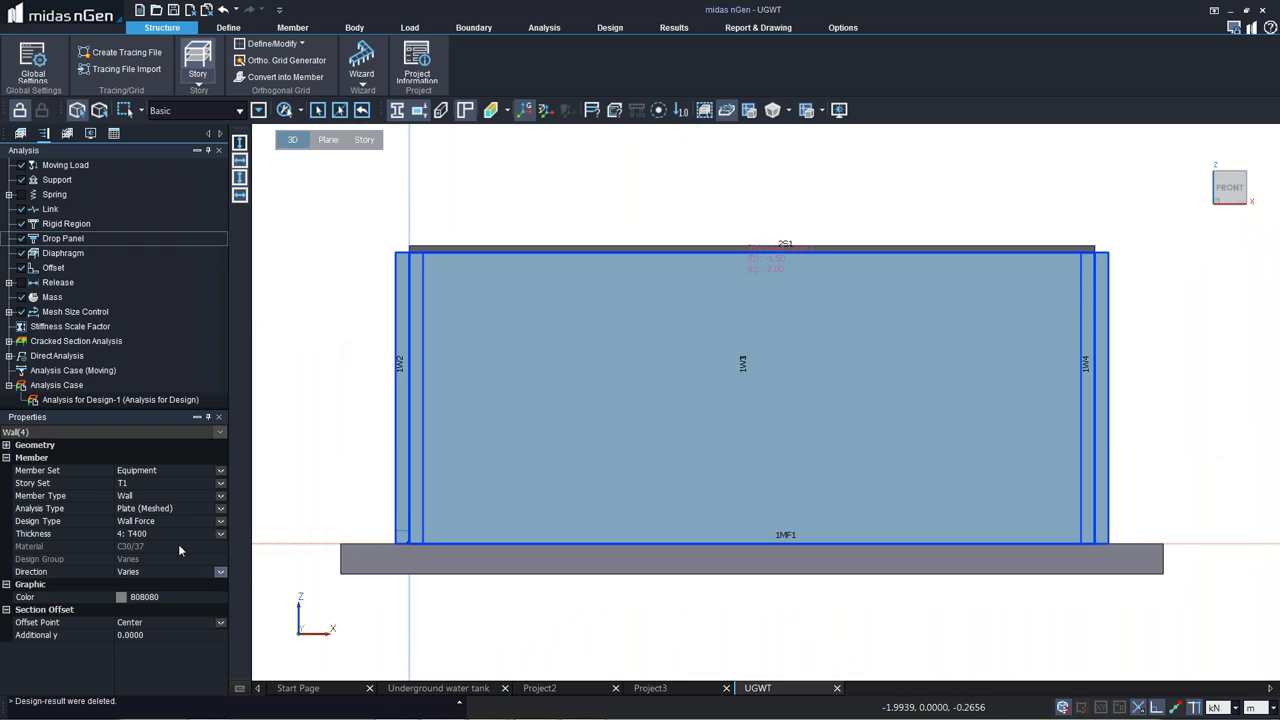
{"action": "left_click", "coordinate": [153, 495]}
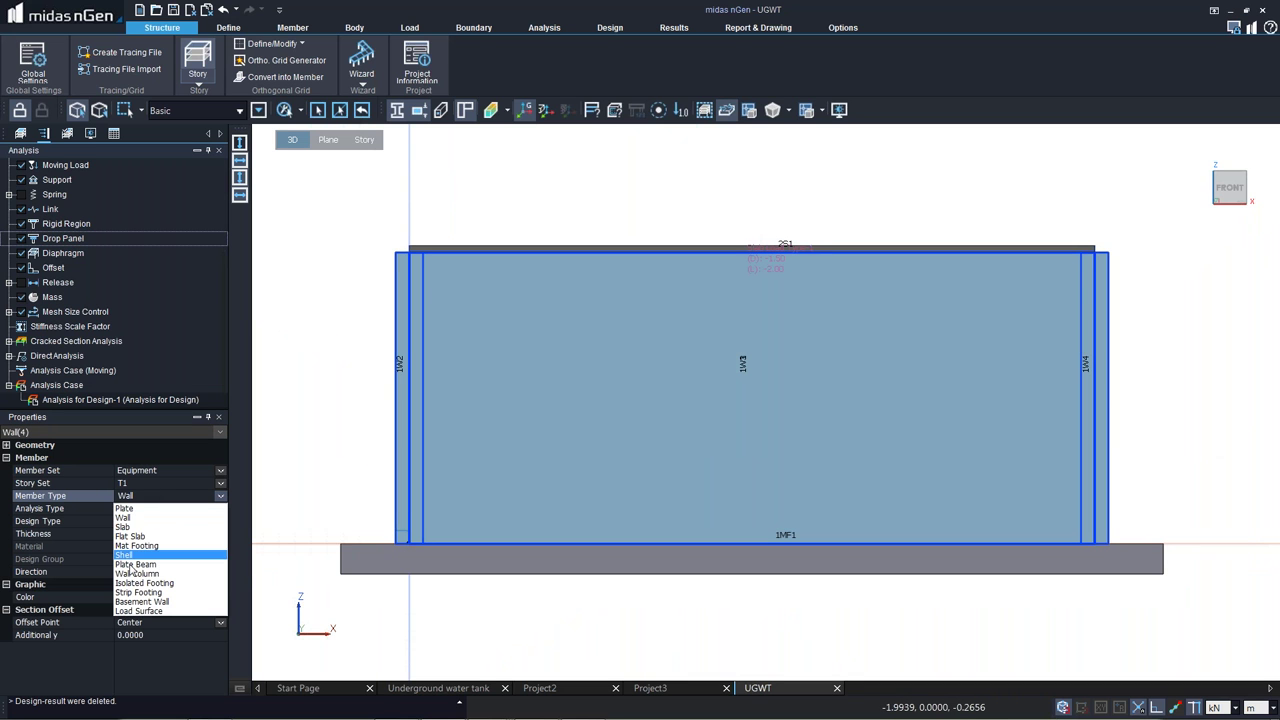
{"action": "left_click", "coordinate": [131, 600]}
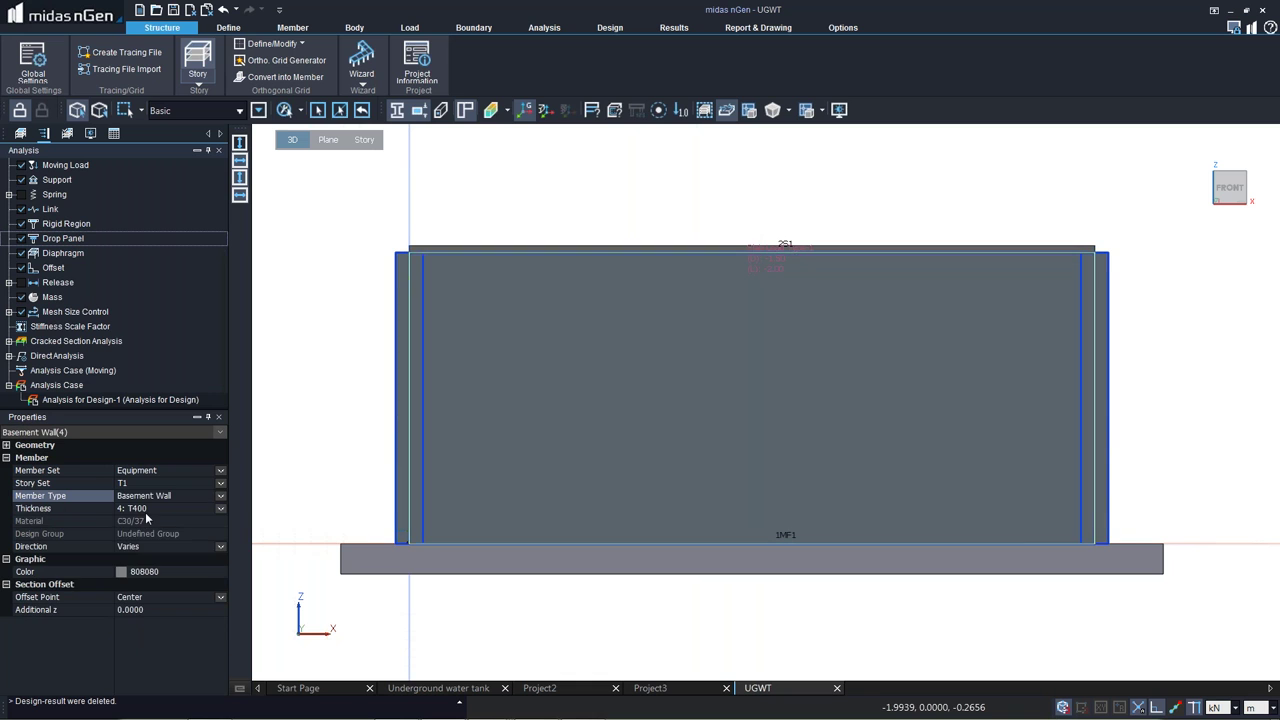
{"action": "left_click", "coordinate": [145, 511]}
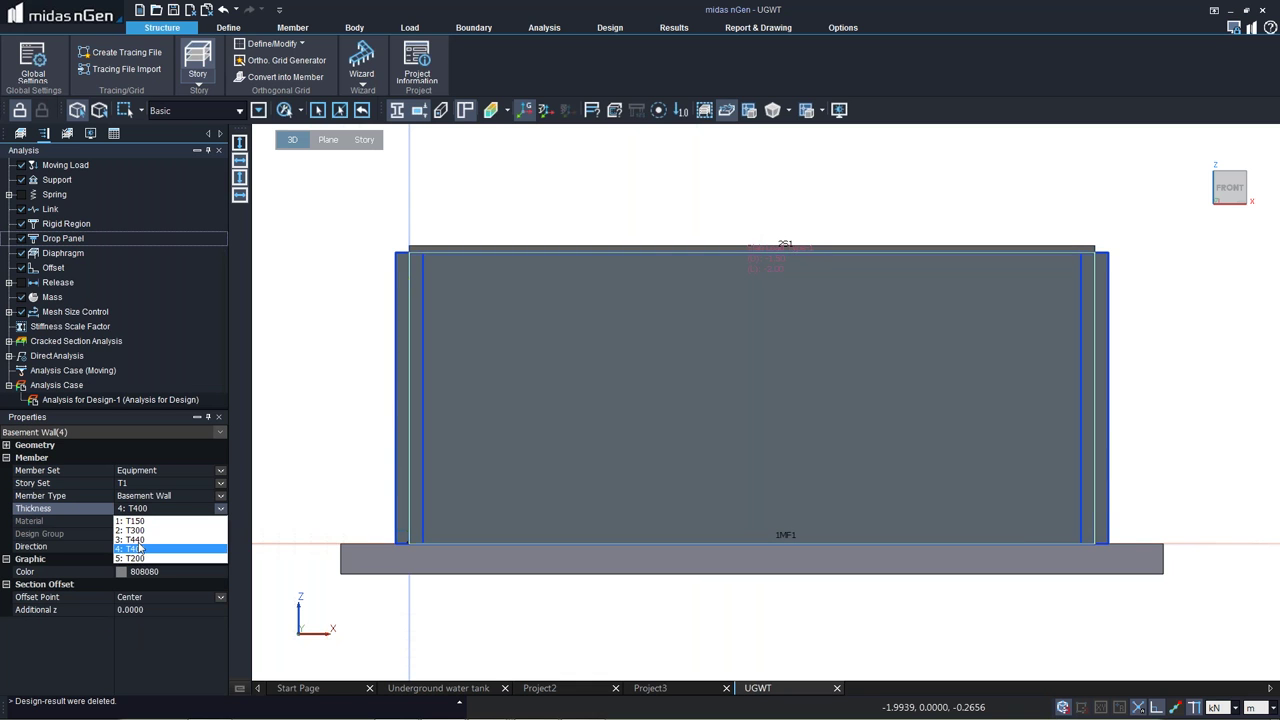
{"action": "left_click", "coordinate": [138, 549]}
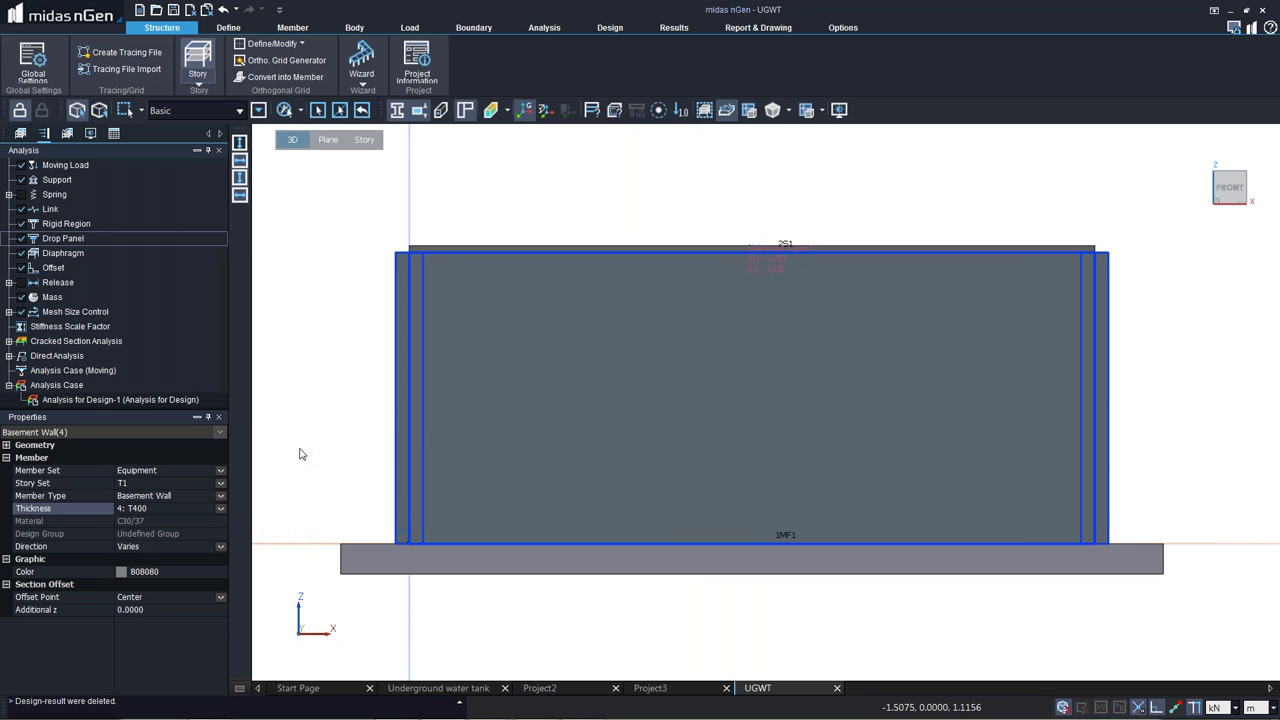
Auto-generate the design groups by story at LOD1, with the BW prefix for basement walls.
{"action": "left_click", "coordinate": [612, 28]}
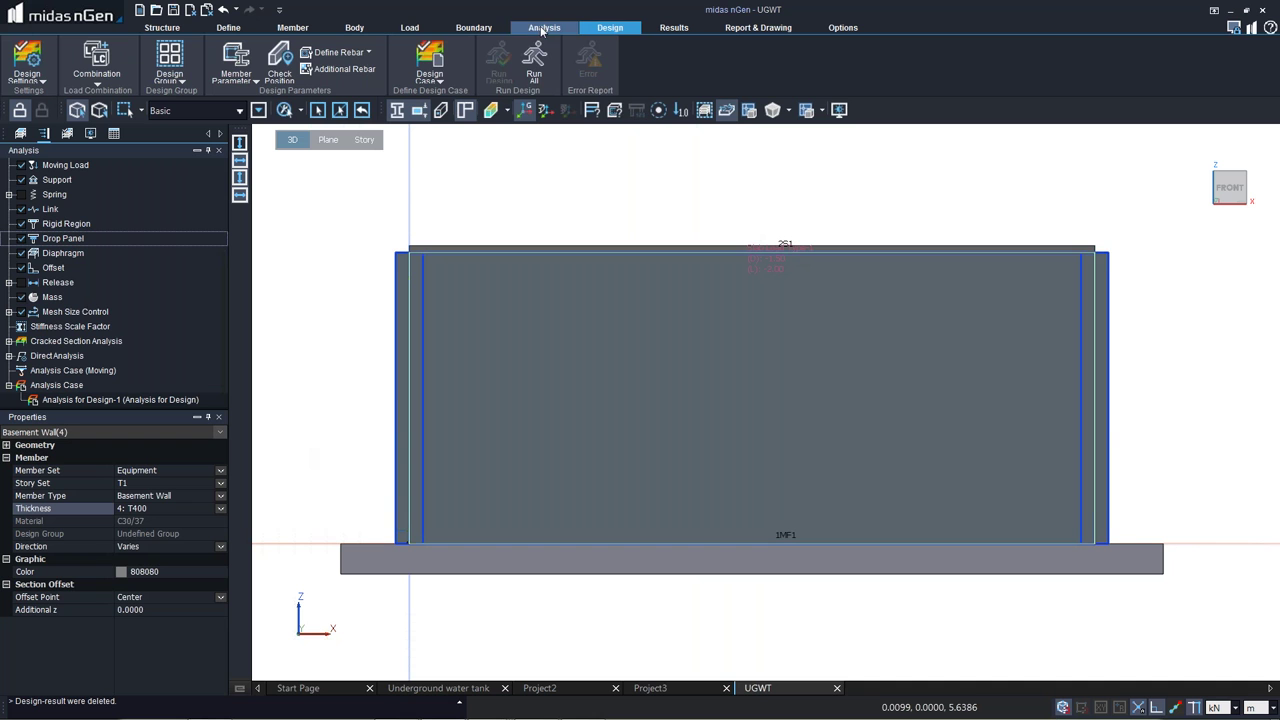
{"action": "left_click", "coordinate": [170, 78]}
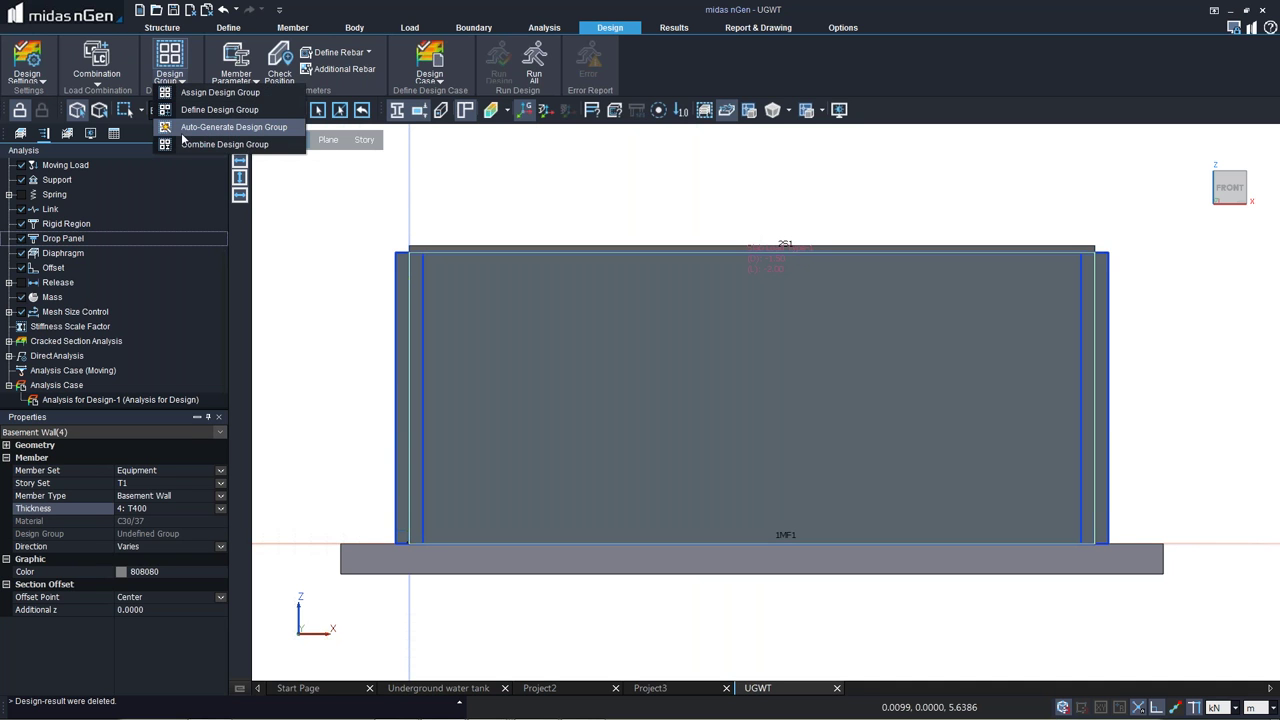
{"action": "left_click", "coordinate": [183, 127]}
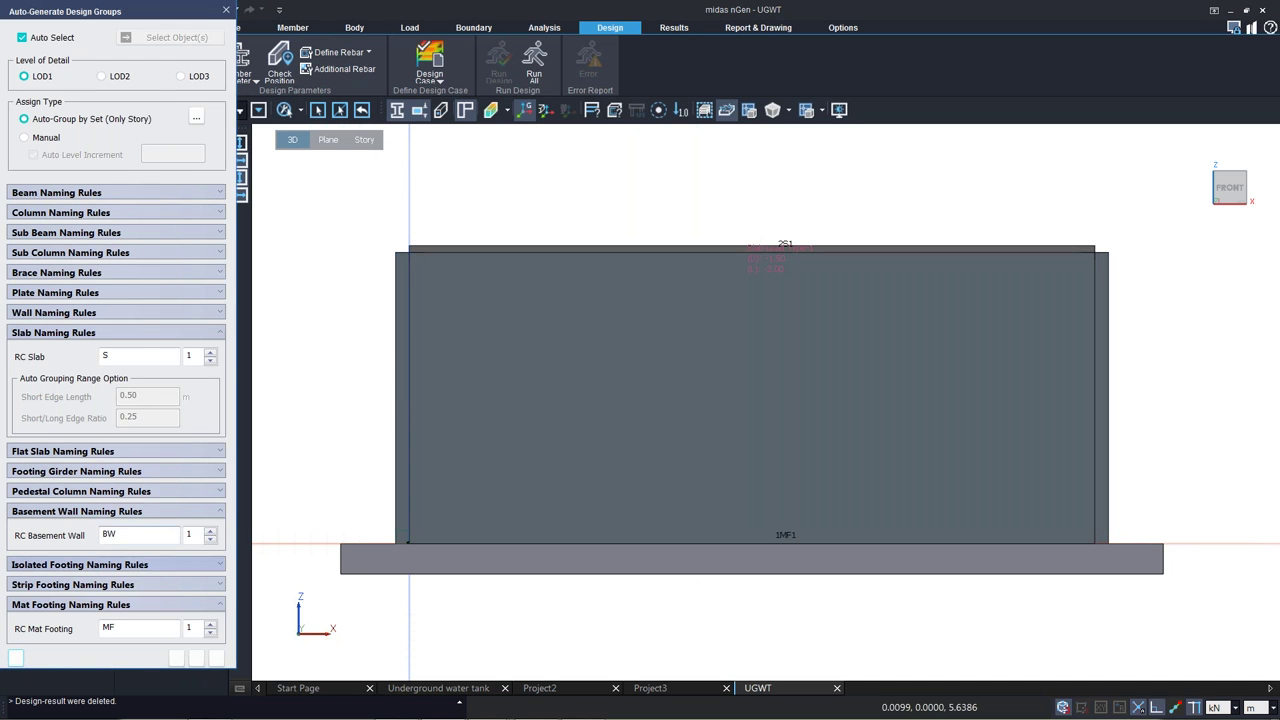
{"action": "left_click", "coordinate": [176, 659]}
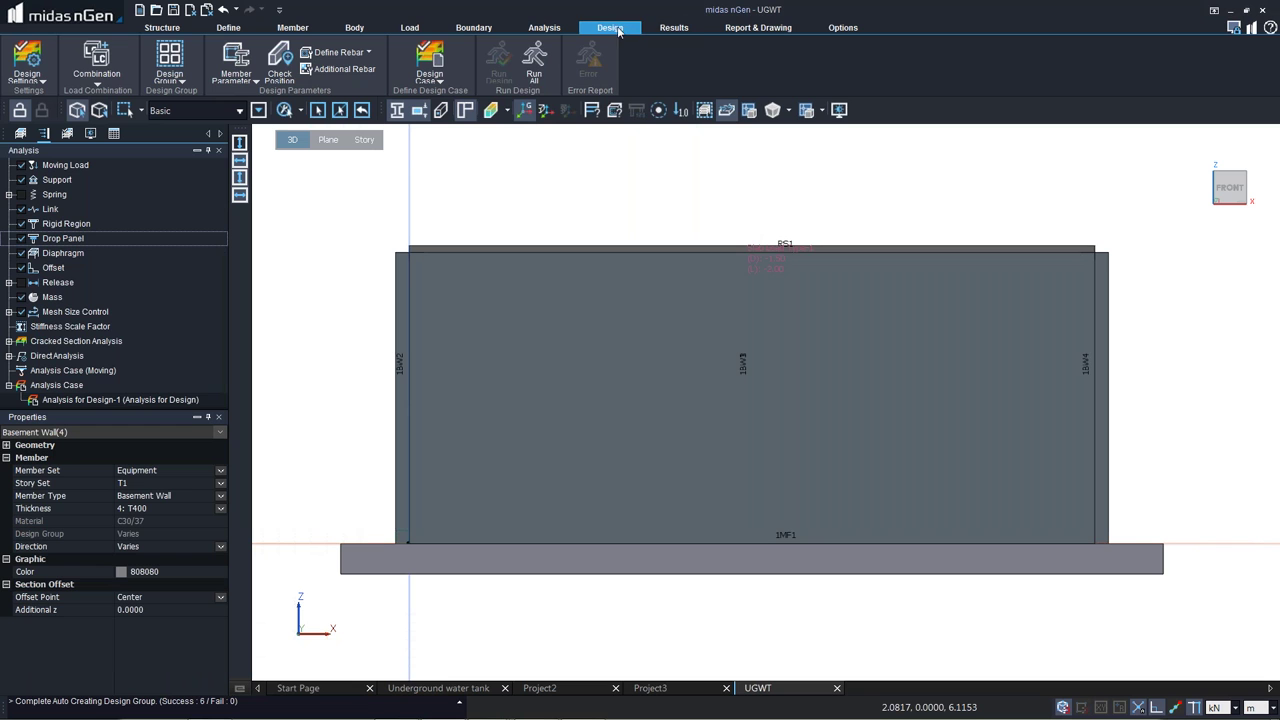
Check the combined analysis and design run options and the member sets included in Analysis for Design-1.
{"action": "left_click", "coordinate": [534, 65]}
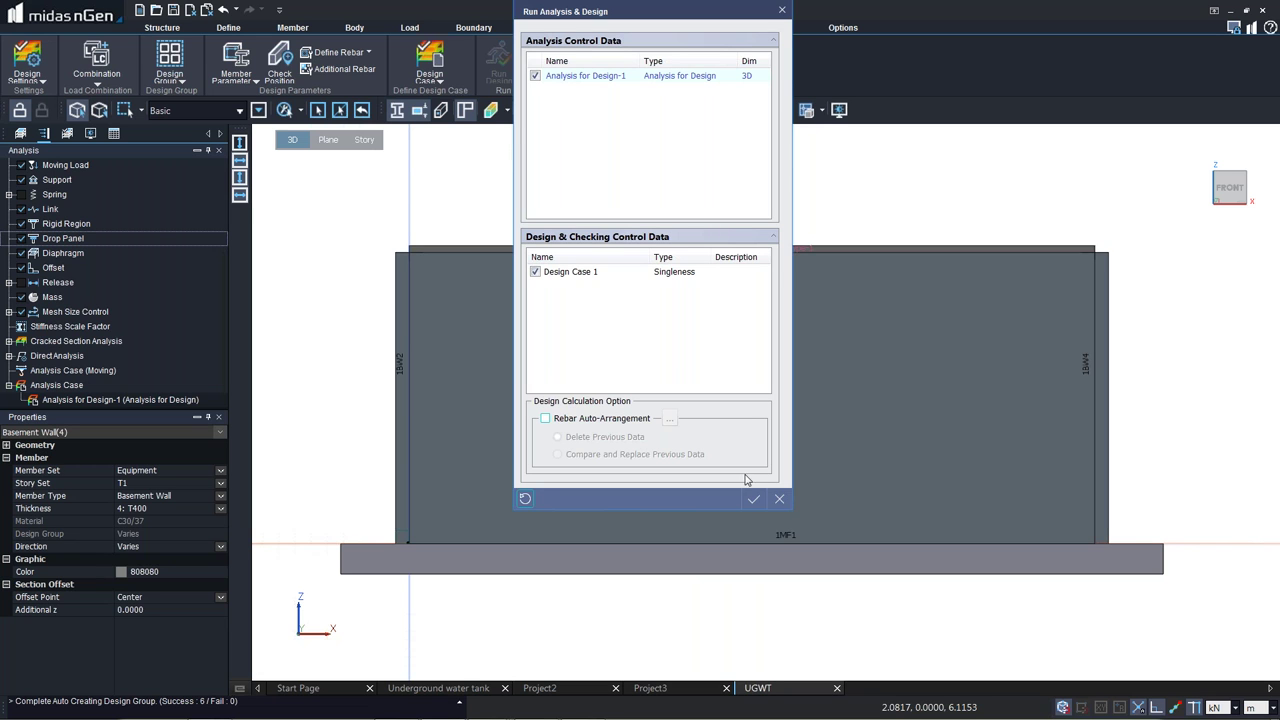
{"action": "left_click", "coordinate": [781, 500]}
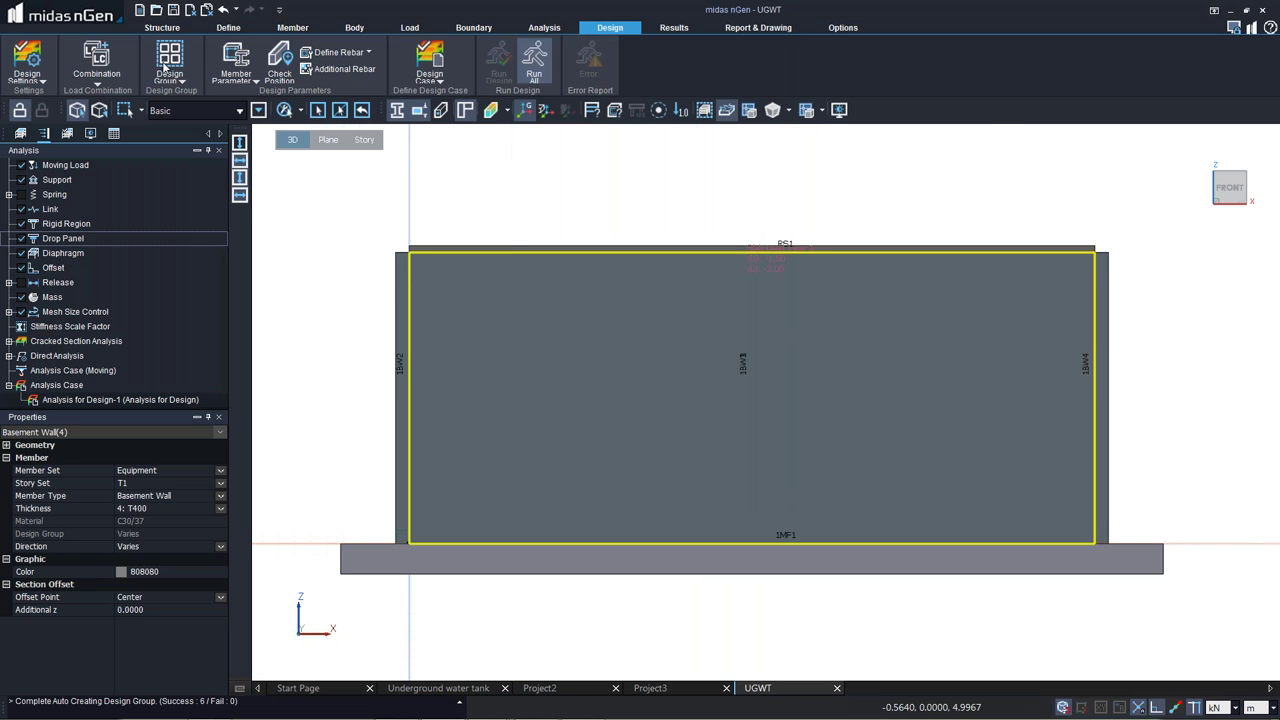
{"action": "right_click", "coordinate": [80, 400]}
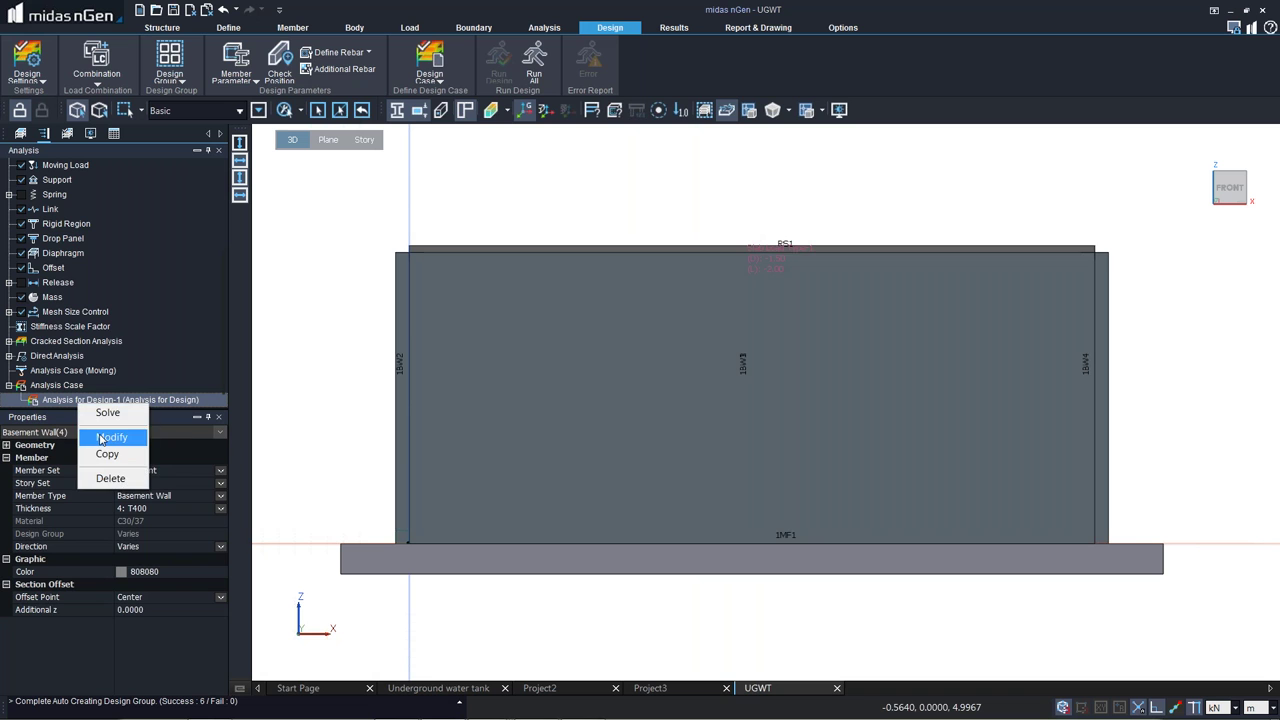
{"action": "left_click", "coordinate": [104, 438]}
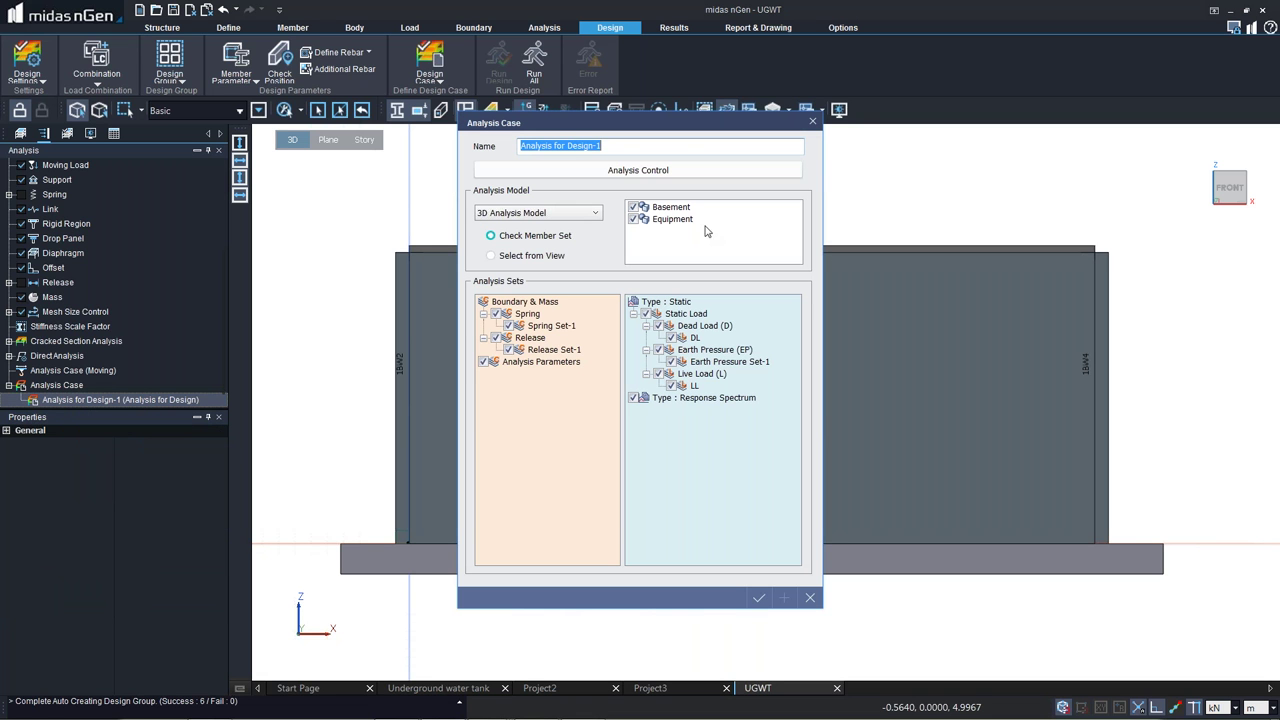
{"action": "left_click", "coordinate": [812, 121]}
Check the load combinations and design members included in Design Case 1, leaving its definition unedited.
{"action": "left_click", "coordinate": [67, 133]}
{"action": "scroll", "coordinate": [134, 366], "scroll_direction": "down", "scroll_amount": 3}
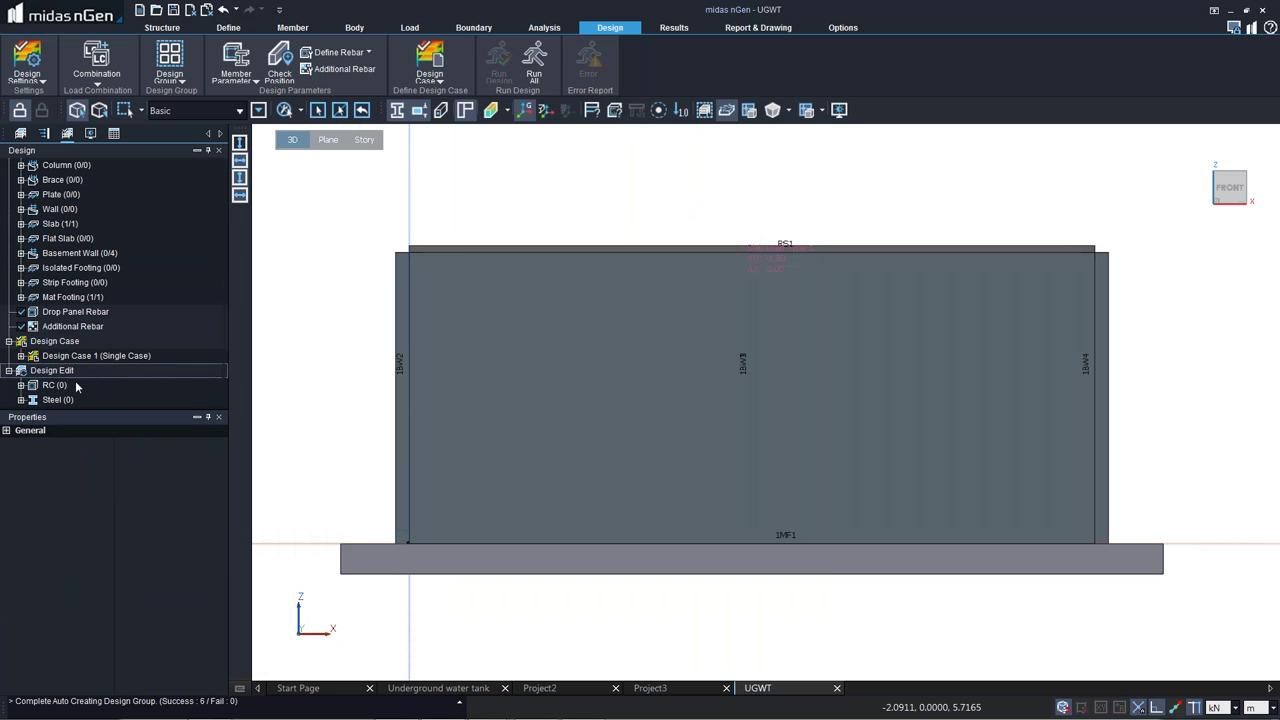
{"action": "double_click", "coordinate": [70, 356]}
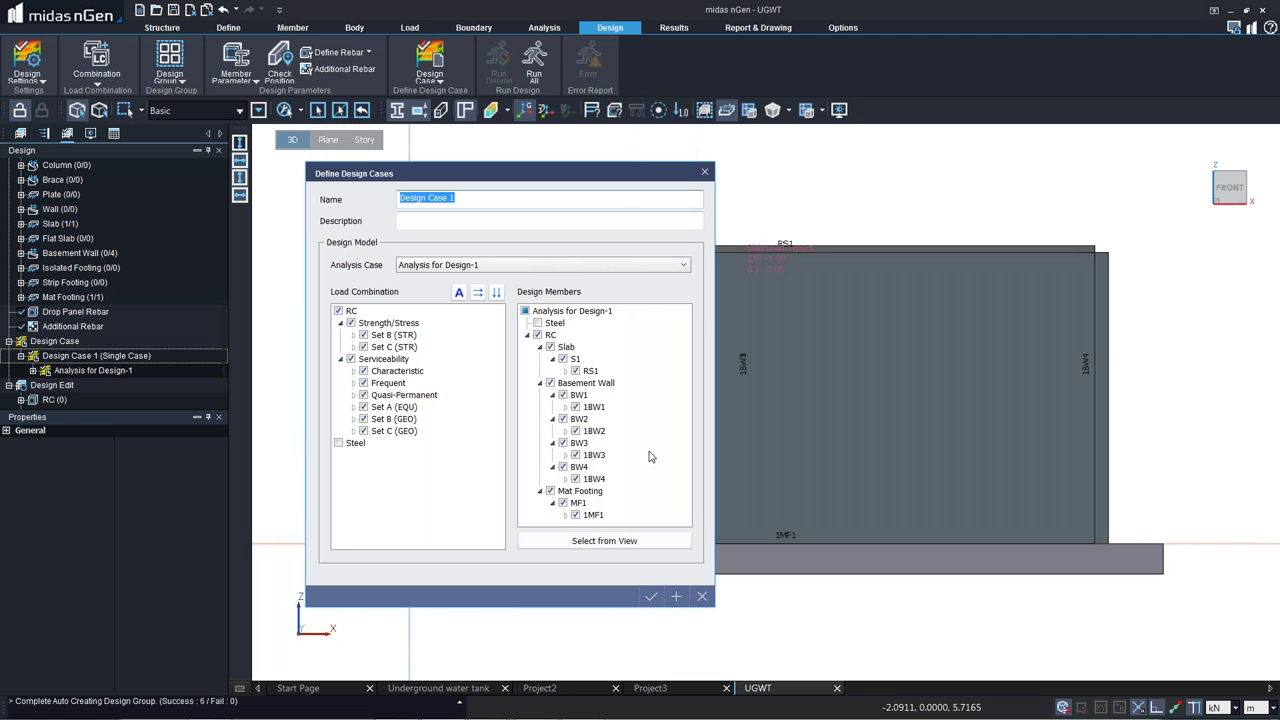
{"action": "left_click", "coordinate": [702, 596]}
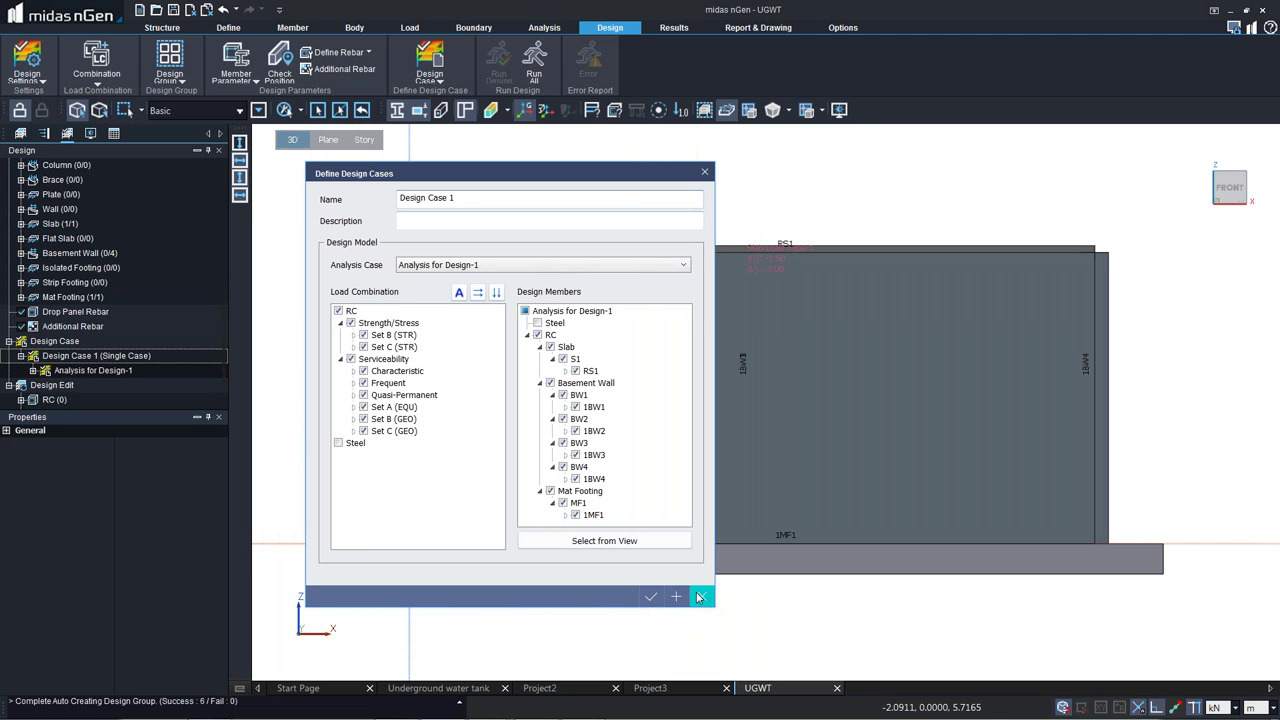
Run Analysis for Design-1 and Design Case 1 with Rebar Auto-Arrangement enabled and the Delete Previous Data option.
{"action": "left_click", "coordinate": [535, 66]}
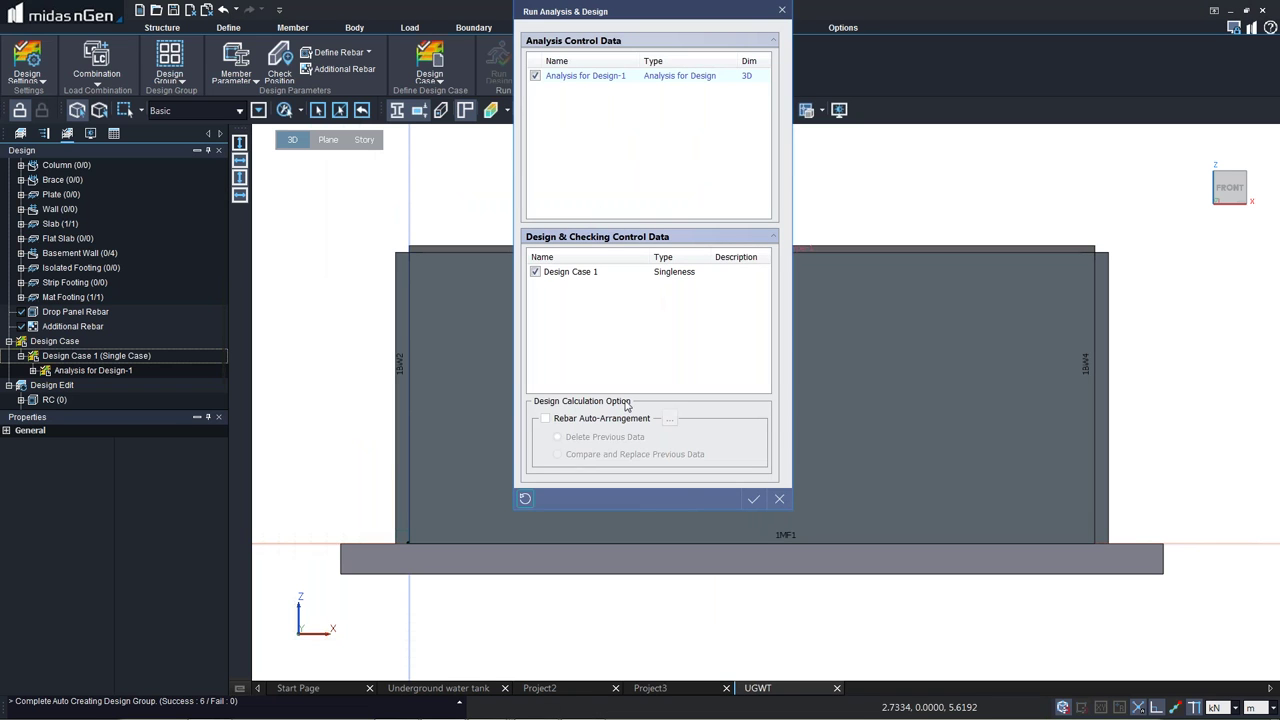
{"action": "left_click", "coordinate": [545, 419]}
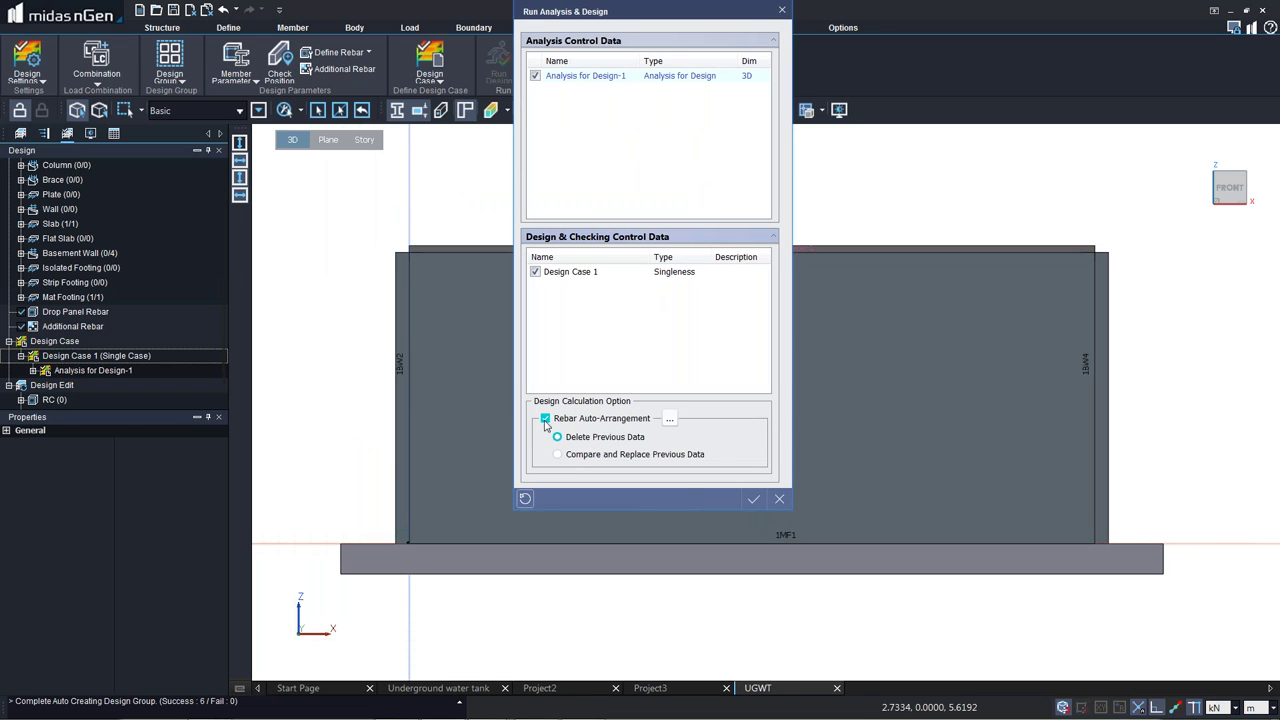
{"action": "left_click", "coordinate": [754, 499]}
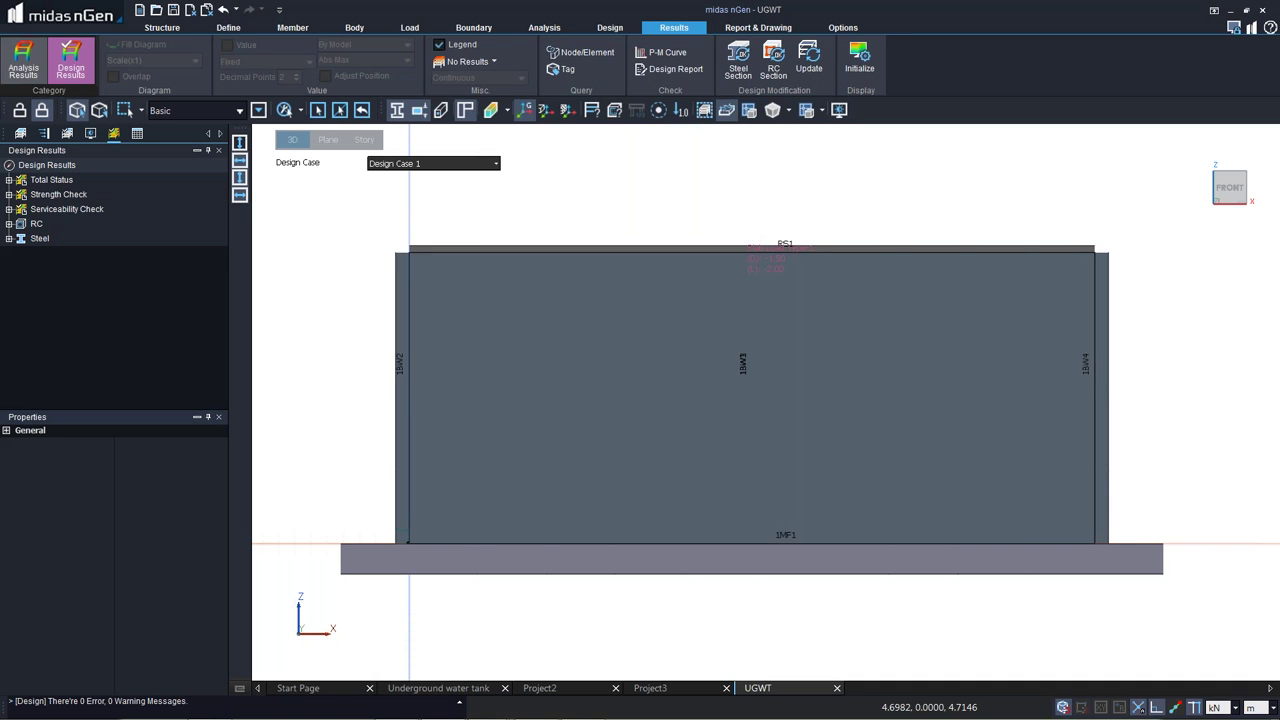
Generate the Design Case 1 summary design report by member for basement wall 1BW2, mat footing 1MF1 and roof slab RS1.
{"action": "middle_click", "coordinate": [729, 215]}
{"action": "left_click", "coordinate": [676, 168]}
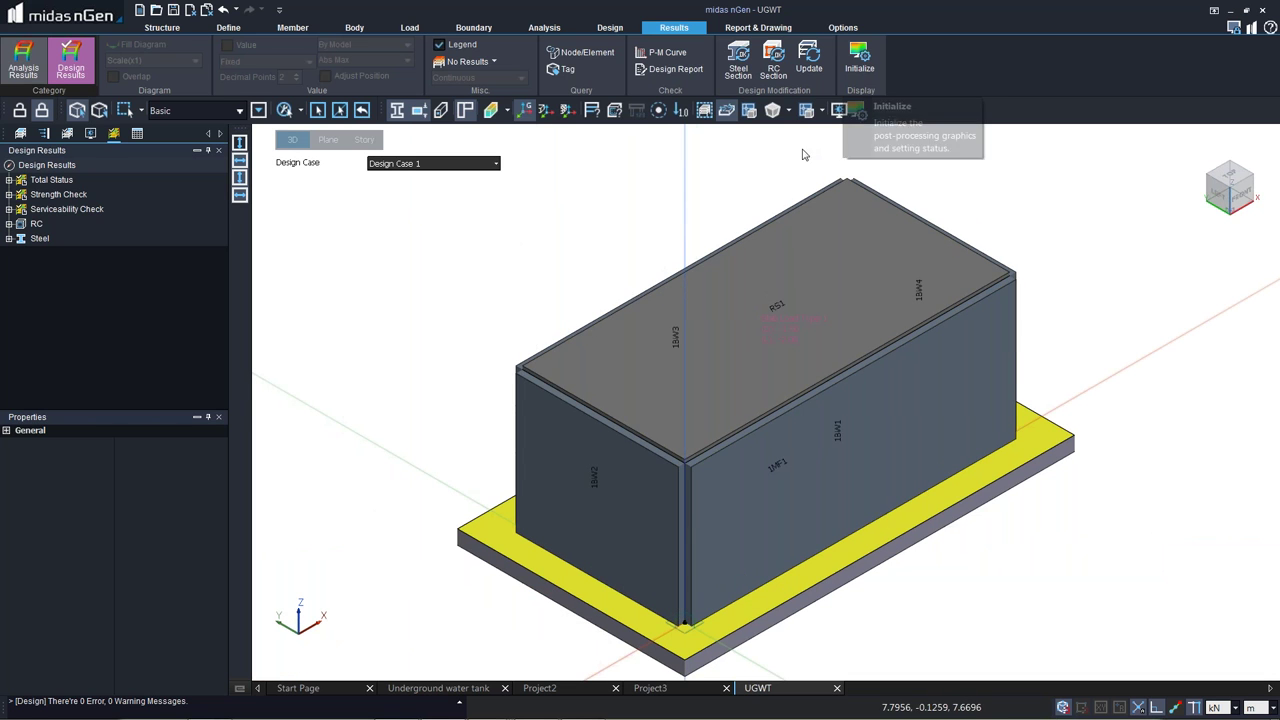
{"action": "left_click", "coordinate": [689, 72]}
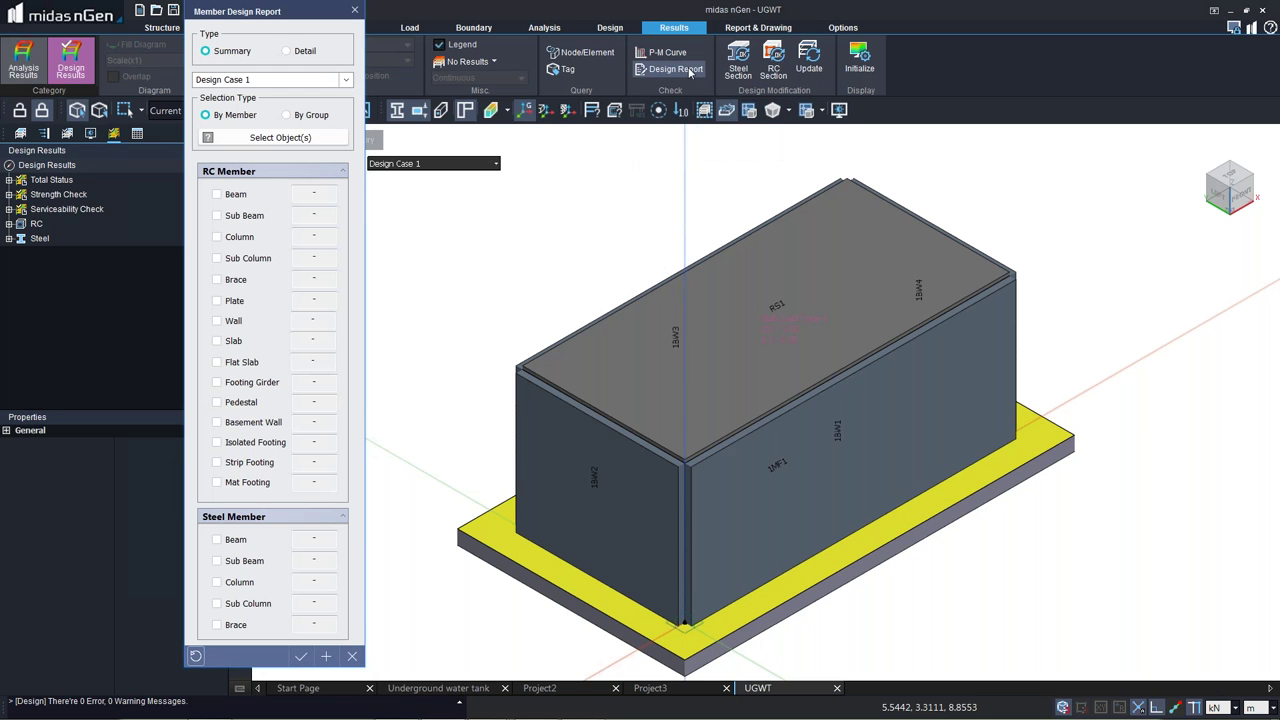
{"action": "left_click", "coordinate": [590, 490]}
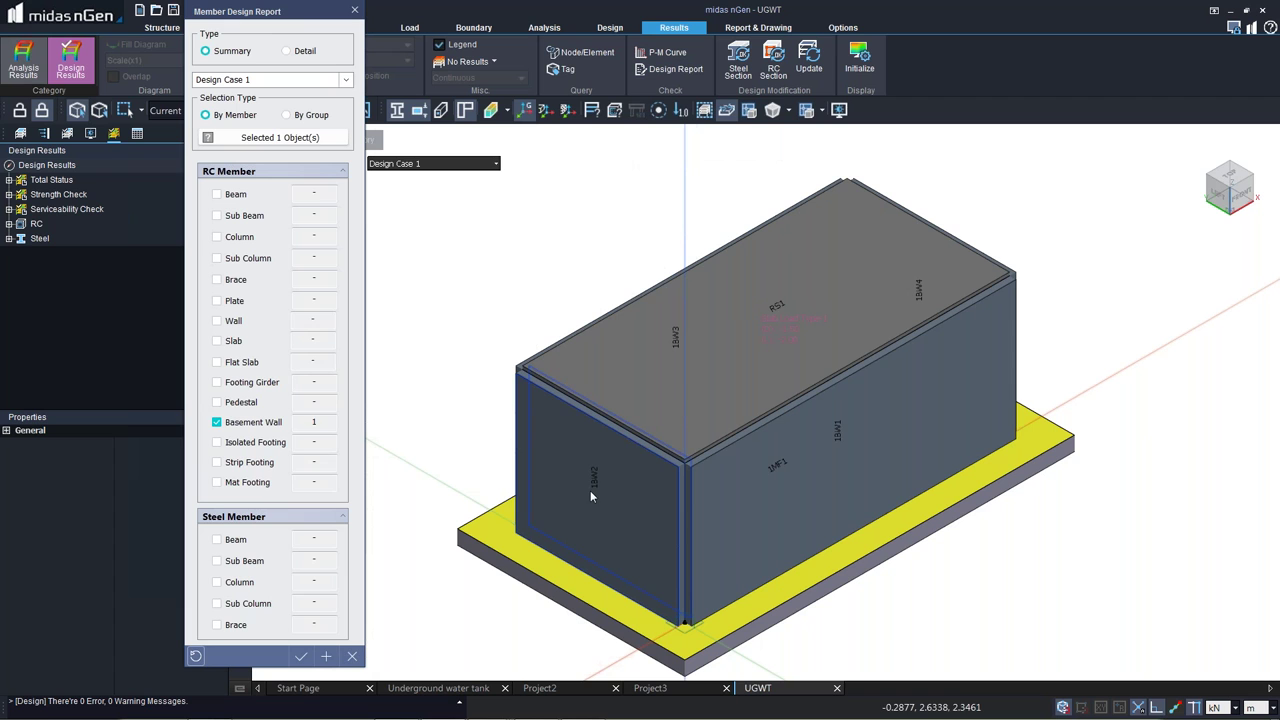
{"action": "left_click", "coordinate": [566, 597]}
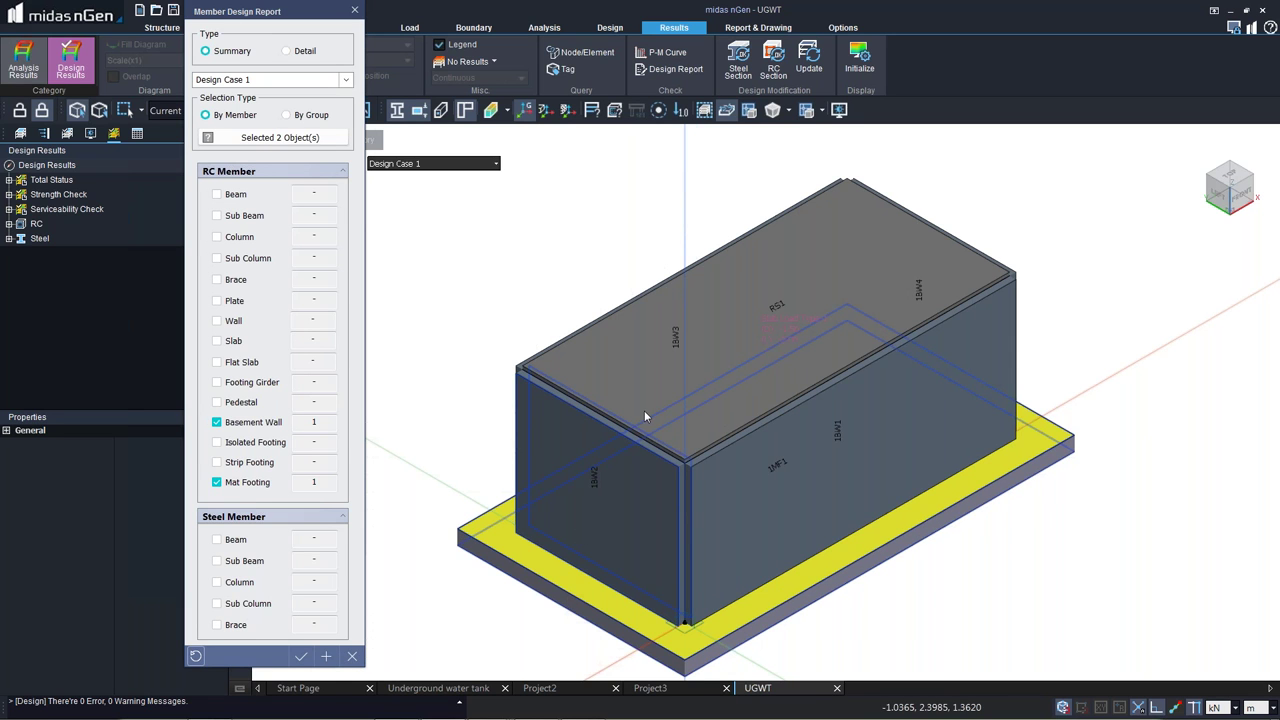
{"action": "left_click", "coordinate": [659, 378]}
{"action": "left_click", "coordinate": [326, 657]}
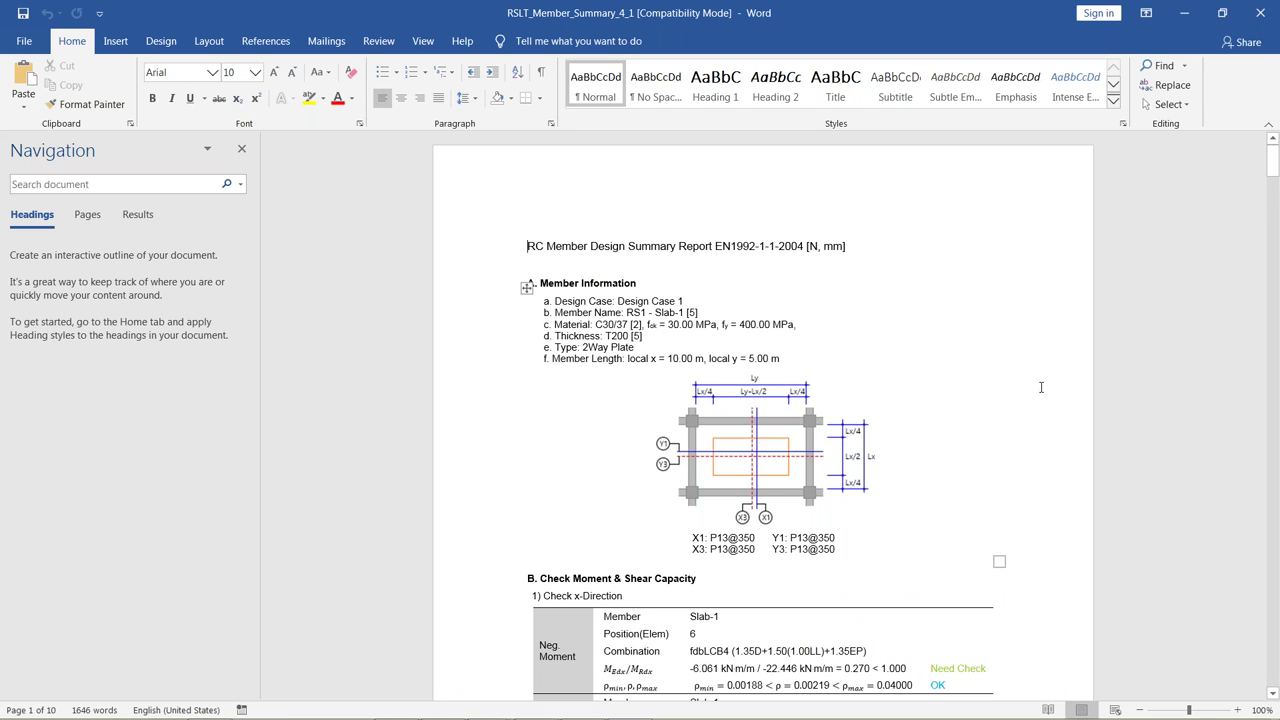
Review the Word summary report's rebar data, moment, shear, stress, creep and crack width checks for the slab, mat footing and basement wall.
{"action": "scroll", "coordinate": [977, 446], "scroll_direction": "down", "scroll_amount": 15}
{"action": "scroll", "coordinate": [975, 446], "scroll_direction": "down", "scroll_amount": 10}
{"action": "scroll", "coordinate": [975, 446], "scroll_direction": "down", "scroll_amount": 10}
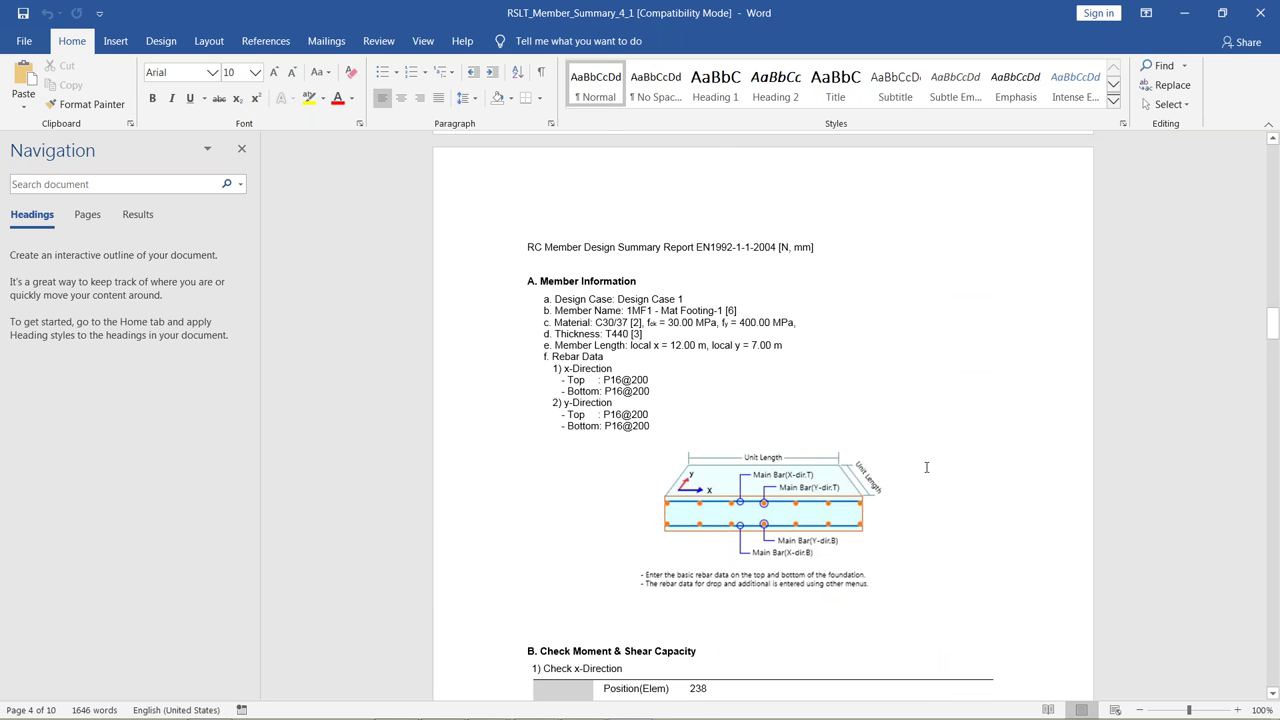
{"action": "scroll", "coordinate": [926, 467], "scroll_direction": "down", "scroll_amount": 10}
{"action": "scroll", "coordinate": [763, 415], "scroll_direction": "down", "scroll_amount": 10}
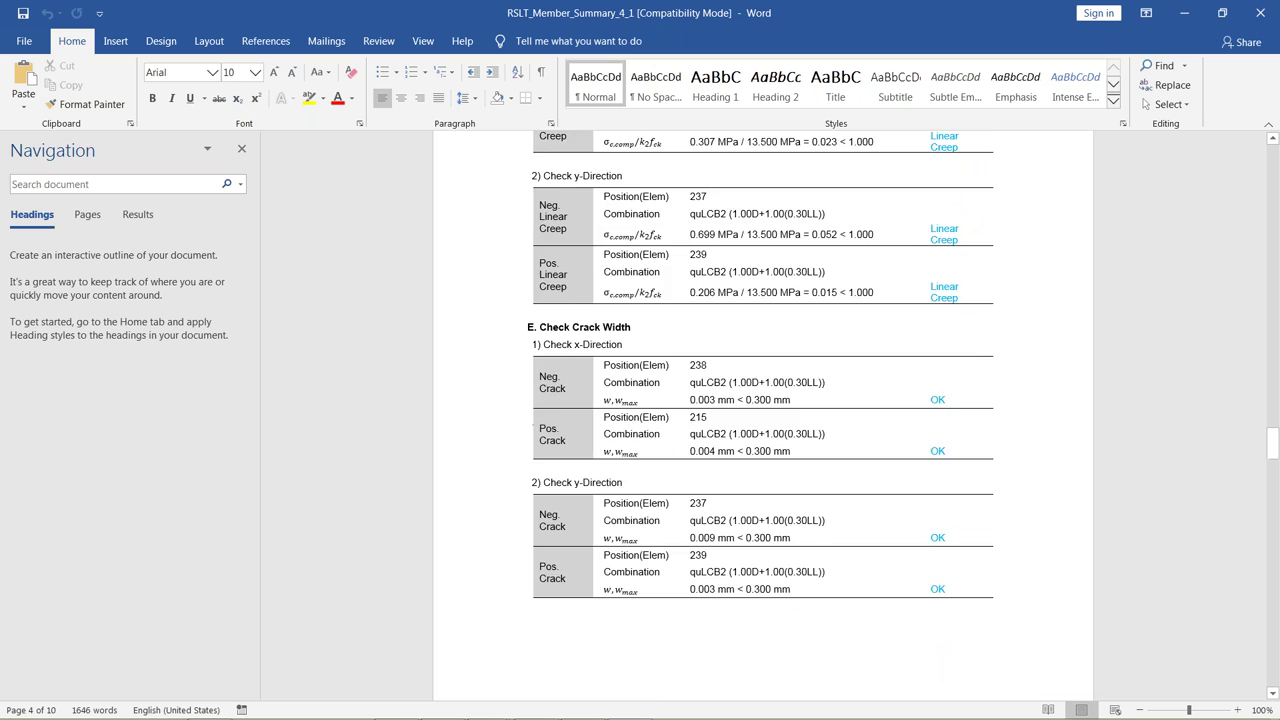
{"action": "scroll", "coordinate": [763, 415], "scroll_direction": "down", "scroll_amount": 10}
{"action": "scroll", "coordinate": [763, 415], "scroll_direction": "down", "scroll_amount": 3}
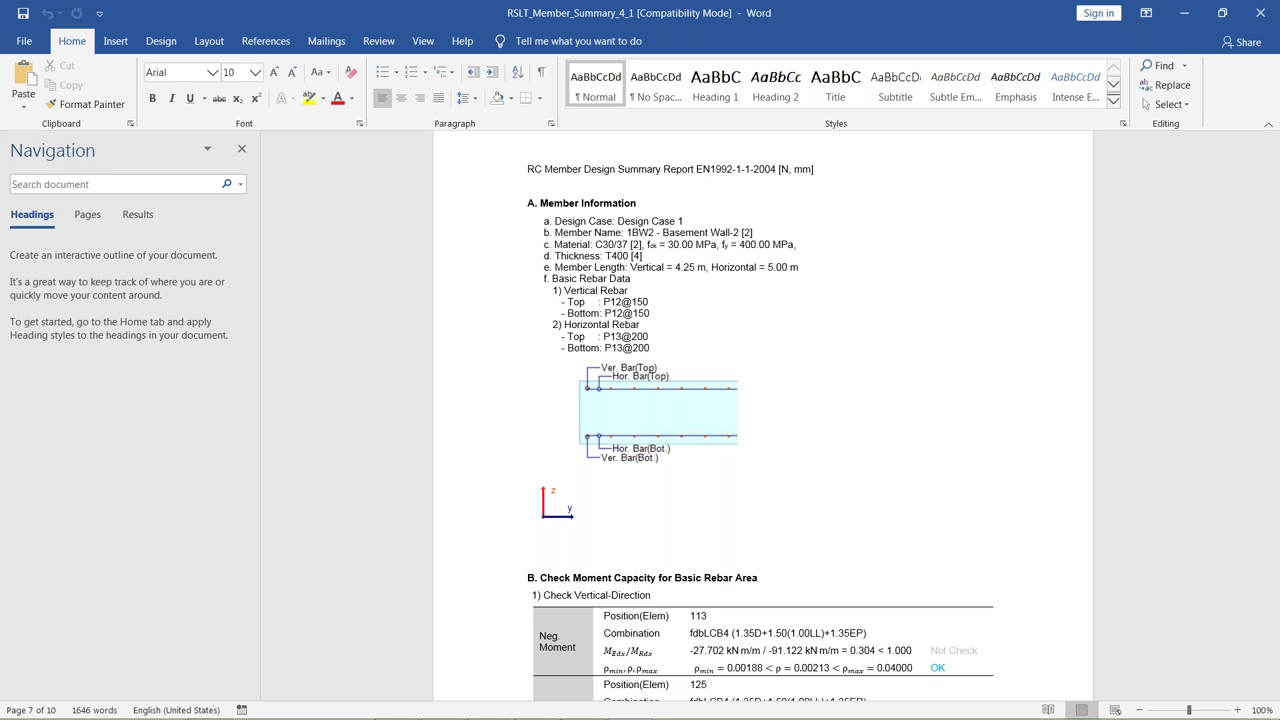
{"action": "scroll", "coordinate": [763, 415], "scroll_direction": "down", "scroll_amount": 20}
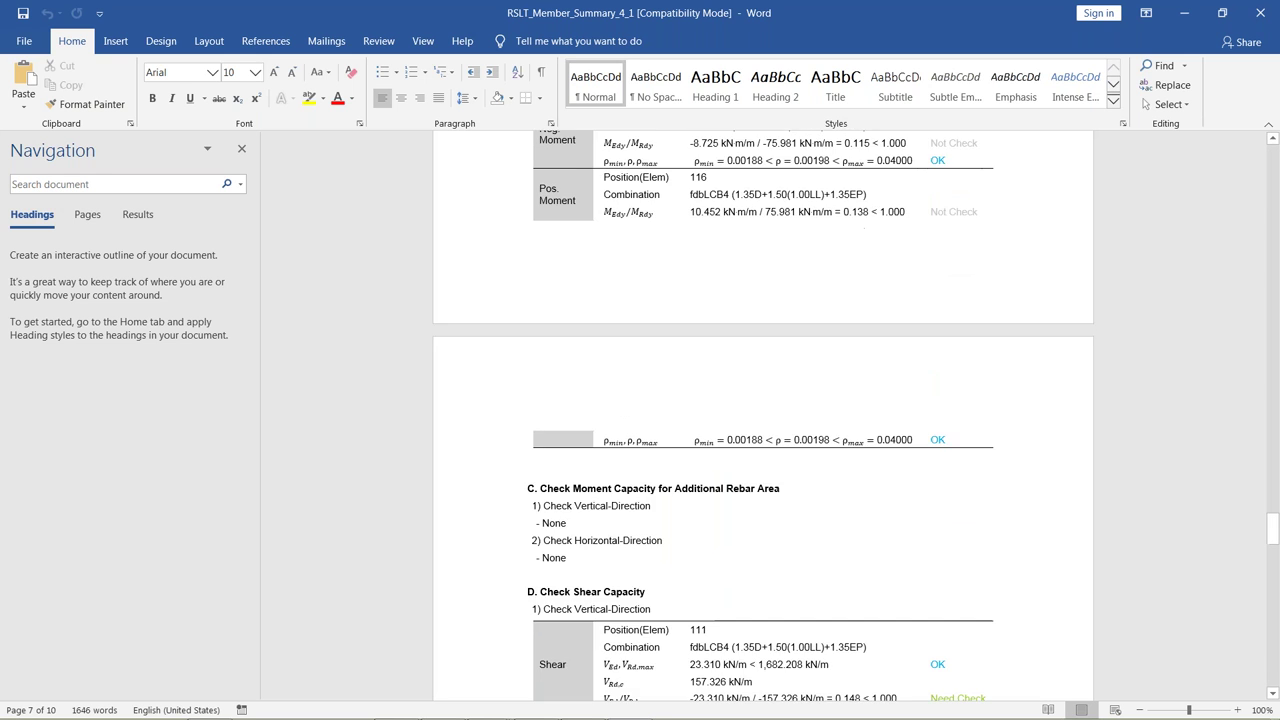
{"action": "scroll", "coordinate": [763, 415], "scroll_direction": "down", "scroll_amount": 13}
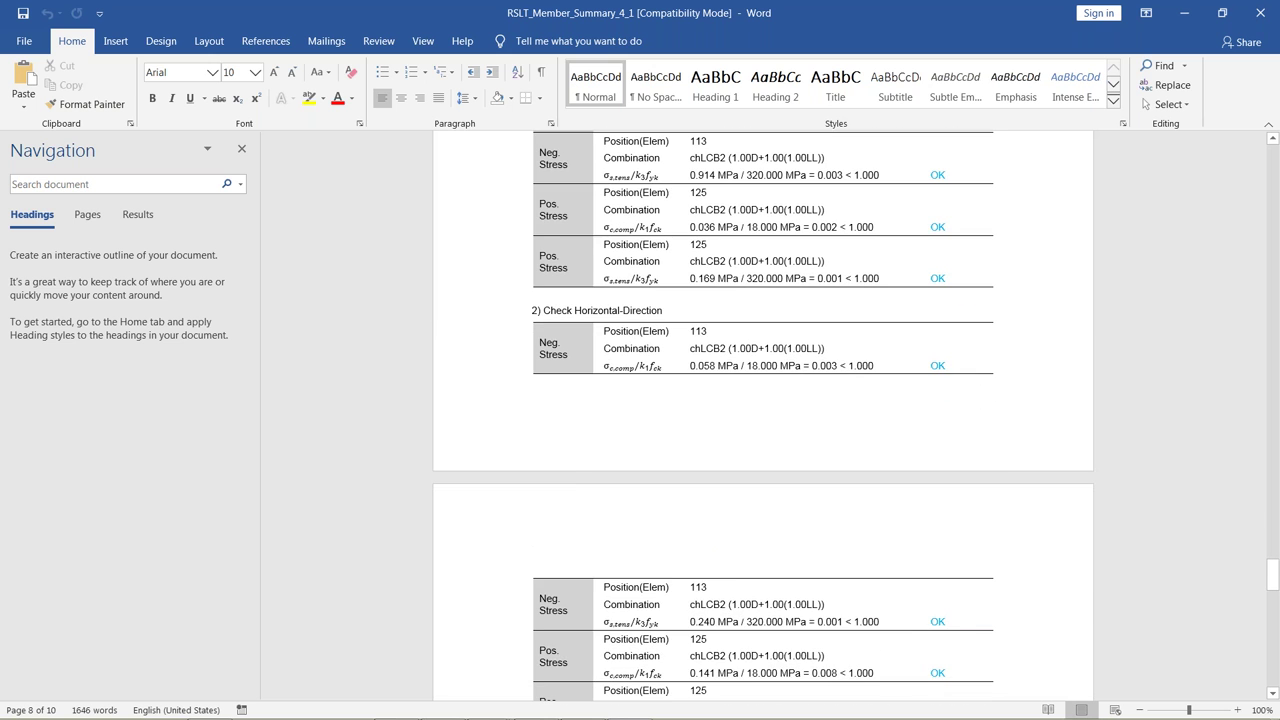
{"action": "scroll", "coordinate": [763, 415], "scroll_direction": "down", "scroll_amount": 2}
{"action": "scroll", "coordinate": [763, 400], "scroll_direction": "down", "scroll_amount": 4}
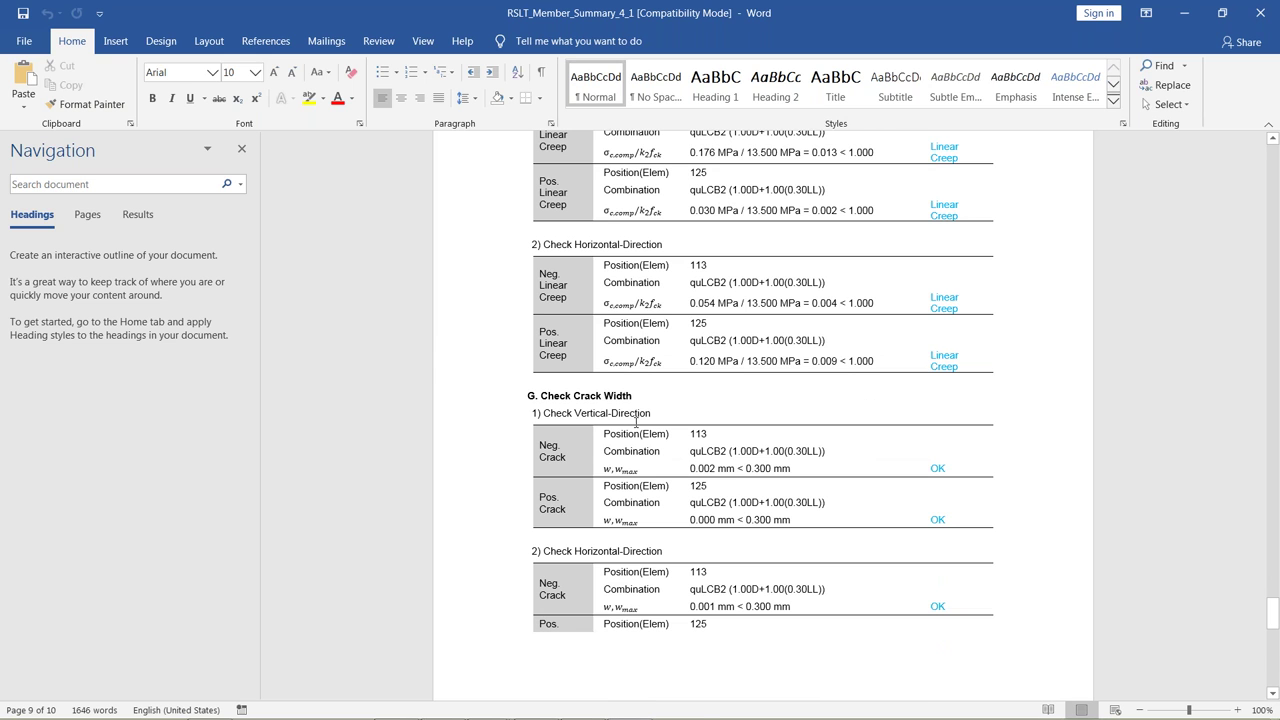
{"action": "scroll", "coordinate": [636, 422], "scroll_direction": "up", "scroll_amount": 4}
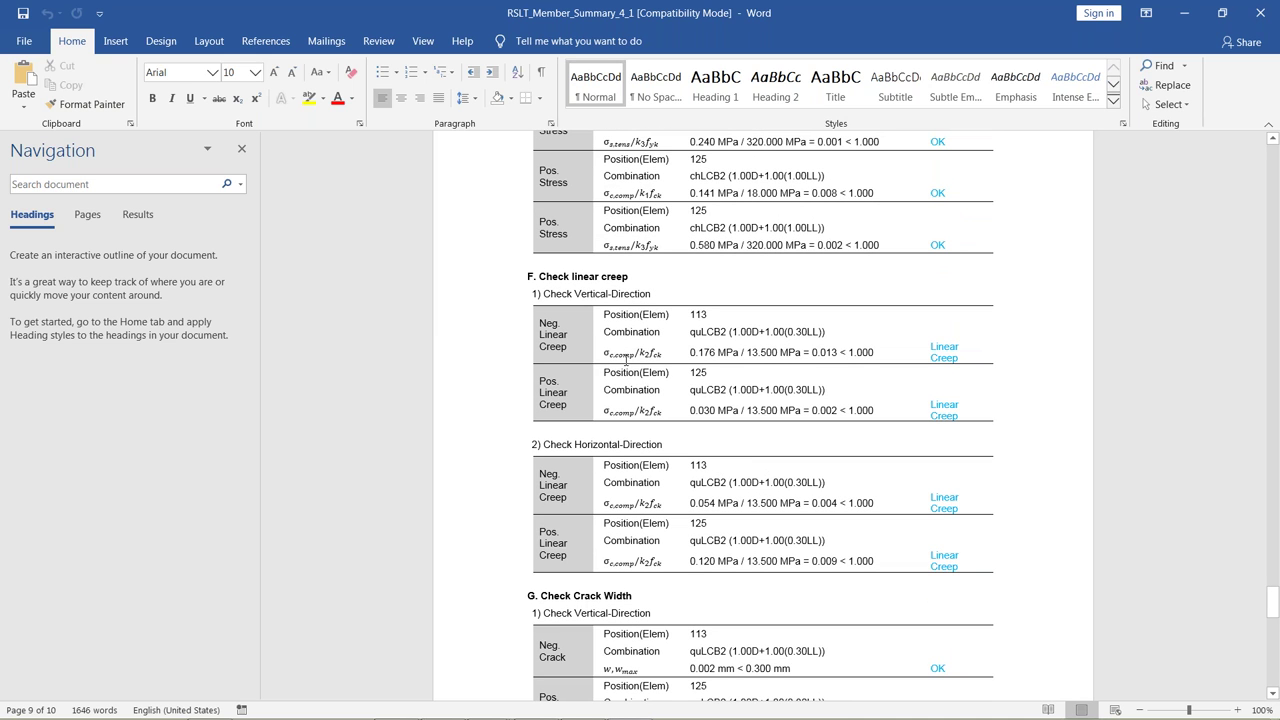
{"action": "scroll", "coordinate": [665, 449], "scroll_direction": "up", "scroll_amount": 14}
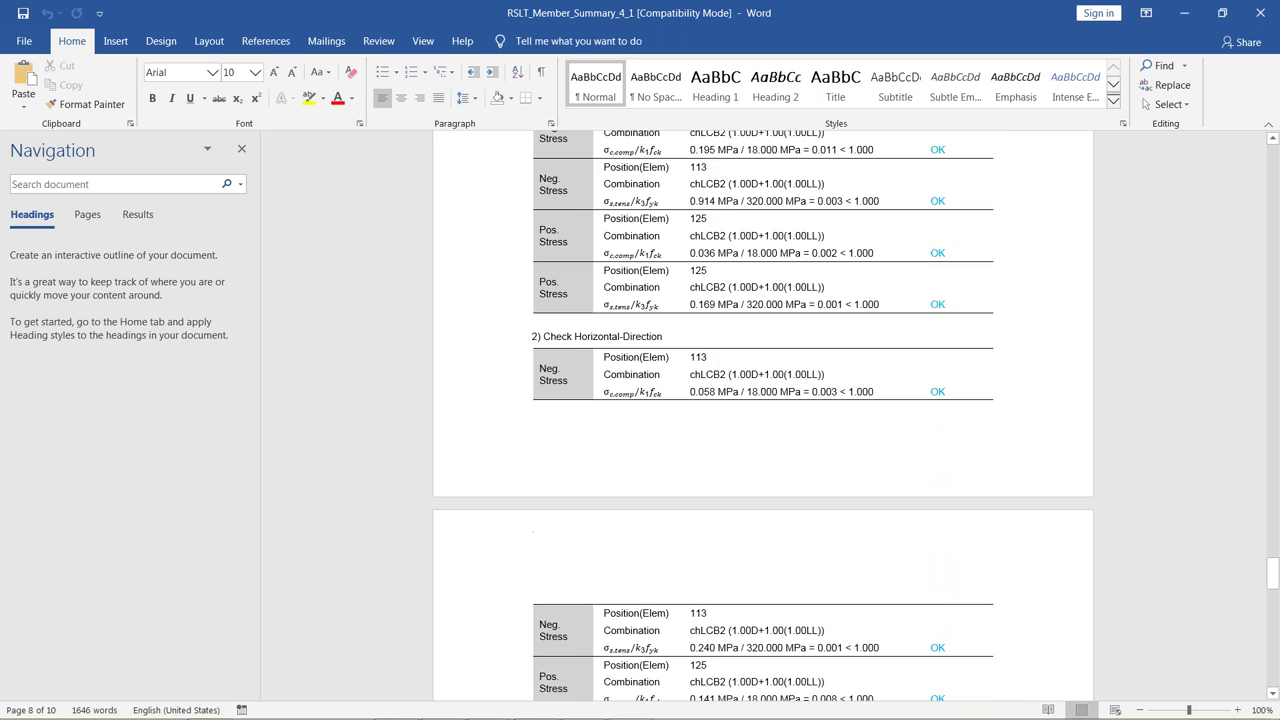
Close the summary report and generate a detailed member design report for the selected slab, basement wall and mat footing under Design Case 1.
{"action": "scroll", "coordinate": [763, 415], "scroll_direction": "up", "scroll_amount": 8}
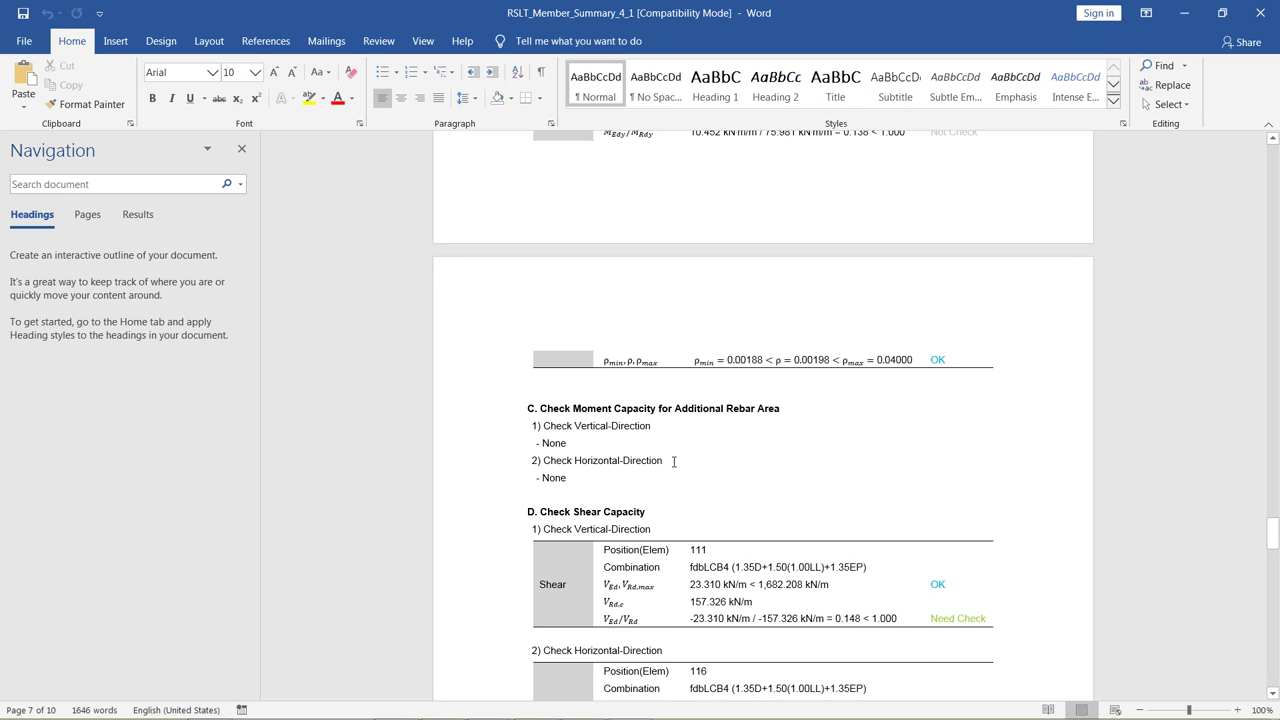
{"action": "left_click", "coordinate": [1261, 14]}
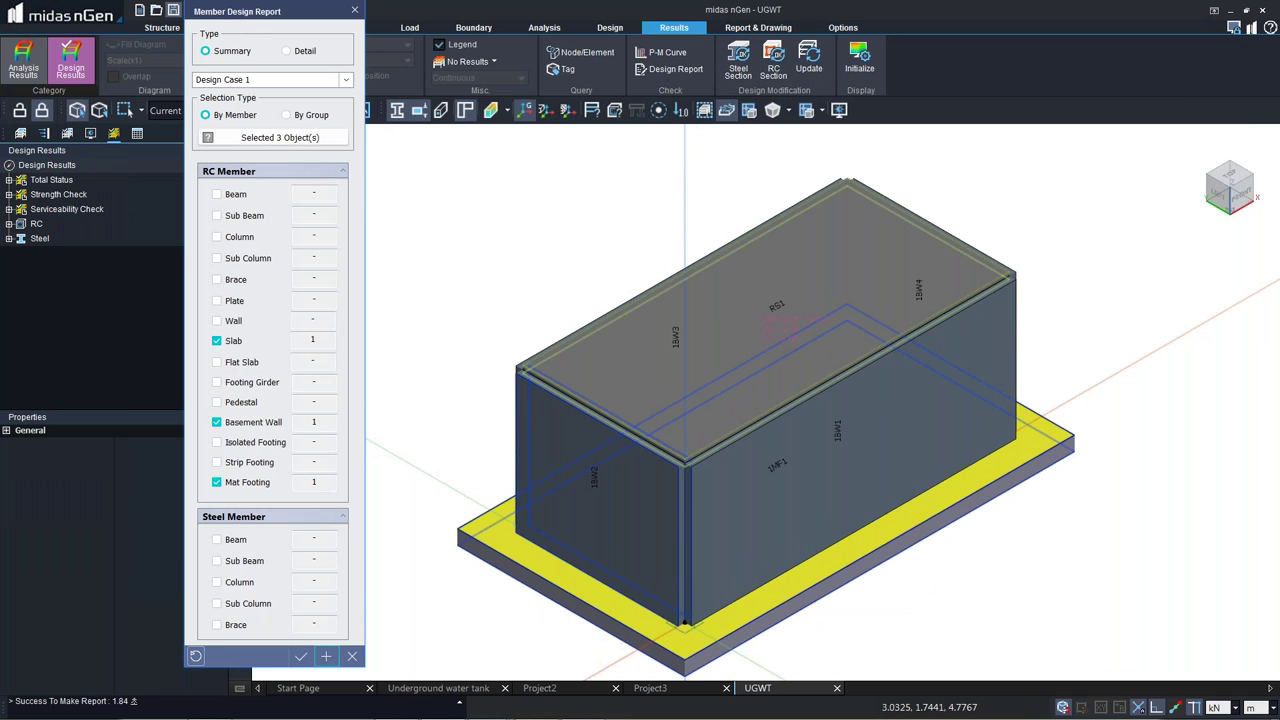
{"action": "left_click", "coordinate": [286, 50]}
{"action": "left_click", "coordinate": [328, 657]}
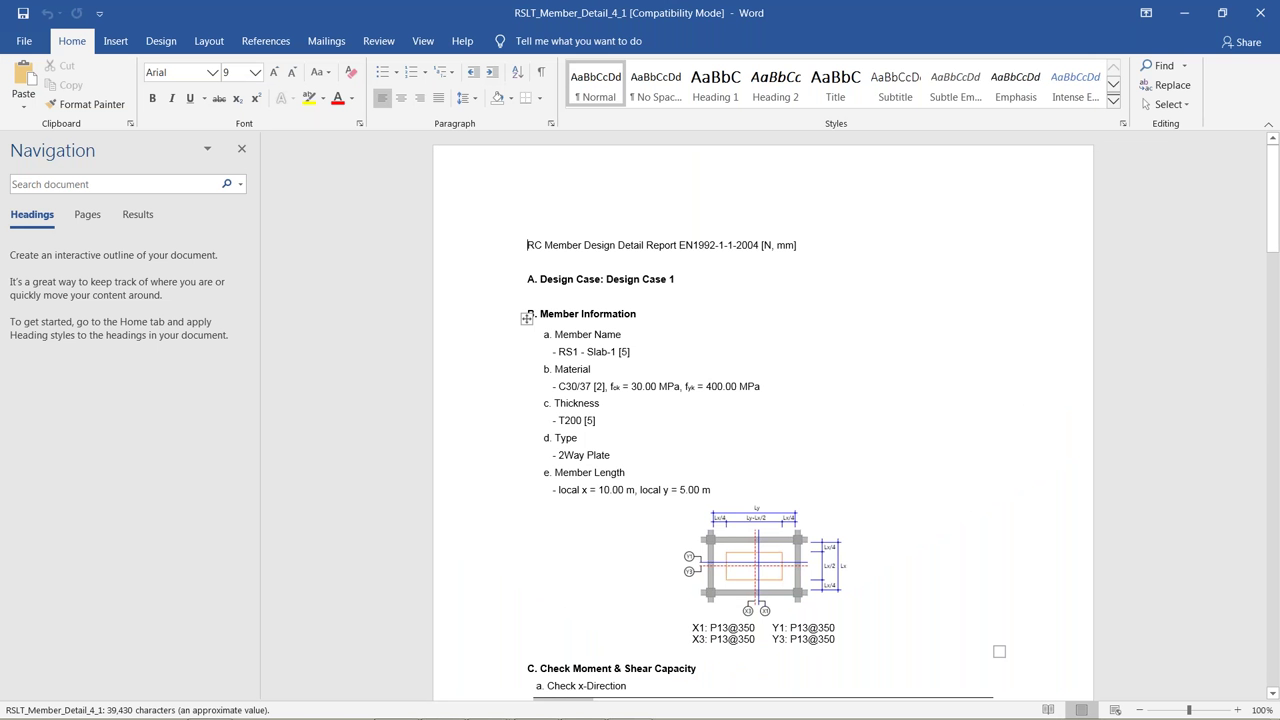
Examine the slab's moment, reinforcement ratio and shear capacity calculations for the x and y directions in the detailed report.
{"action": "scroll", "coordinate": [763, 416], "scroll_direction": "down", "scroll_amount": 7}
{"action": "scroll", "coordinate": [763, 416], "scroll_direction": "down", "scroll_amount": 7}
{"action": "scroll", "coordinate": [935, 315], "scroll_direction": "down", "scroll_amount": 3}
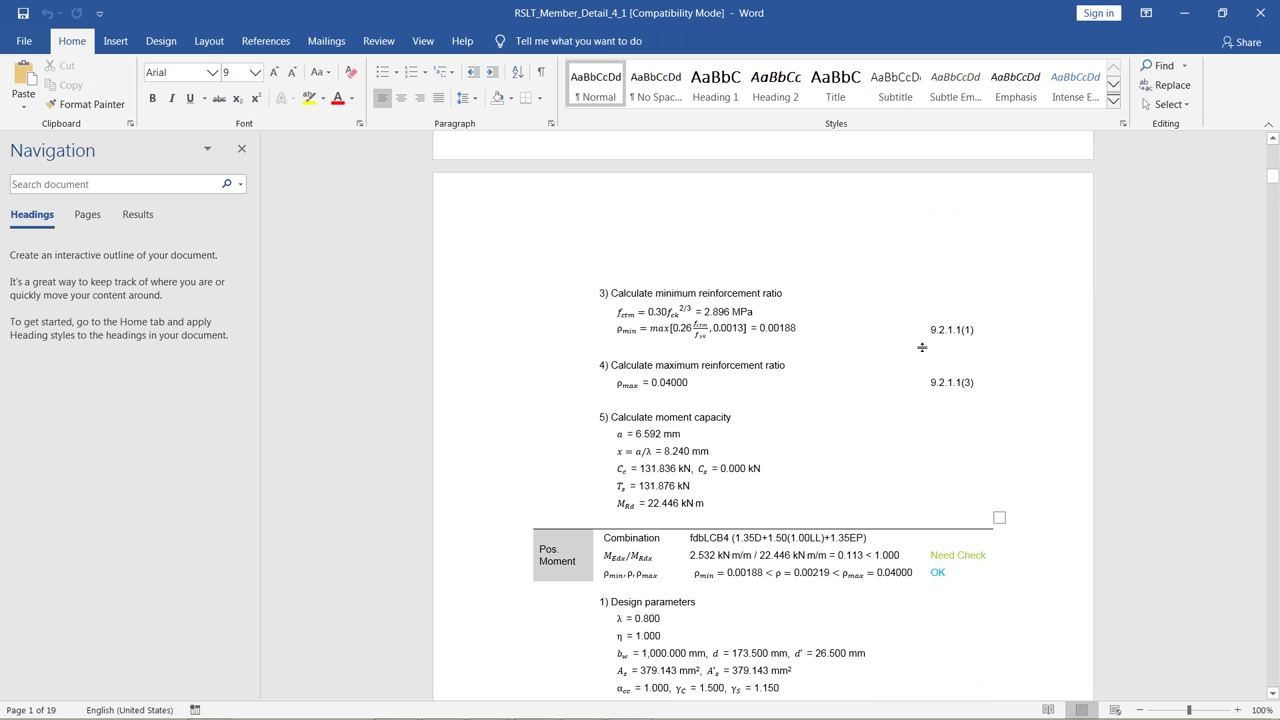
{"action": "scroll", "coordinate": [922, 347], "scroll_direction": "down", "scroll_amount": 13}
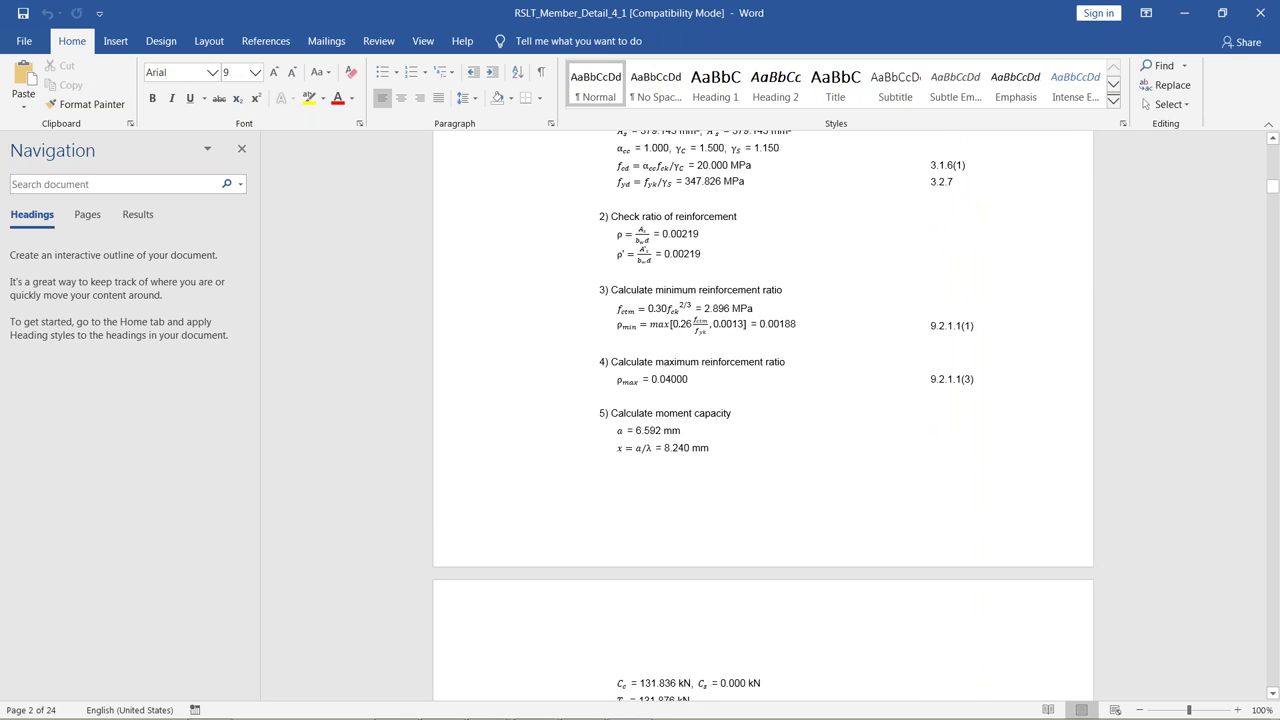
{"action": "scroll", "coordinate": [763, 415], "scroll_direction": "down", "scroll_amount": 7}
{"action": "scroll", "coordinate": [780, 90], "scroll_direction": "down", "scroll_amount": 8}
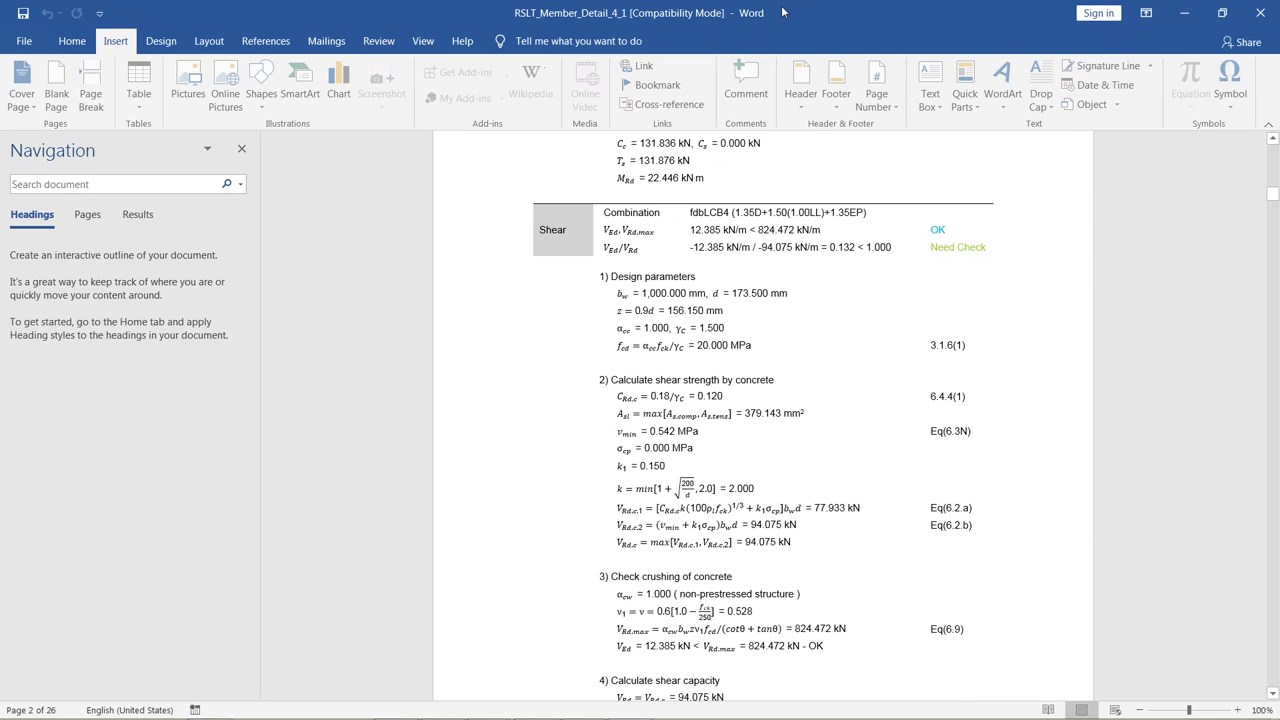
{"action": "scroll", "coordinate": [763, 400], "scroll_direction": "down", "scroll_amount": 8}
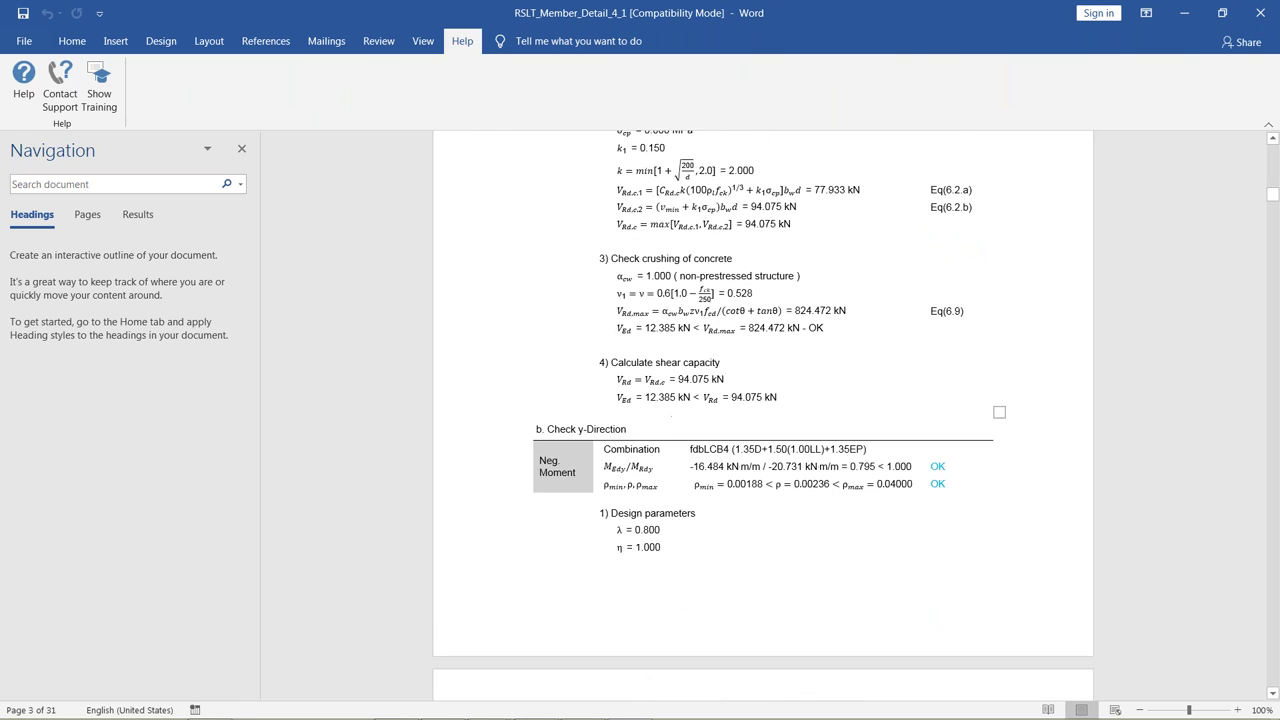
{"action": "scroll", "coordinate": [763, 415], "scroll_direction": "down", "scroll_amount": 12}
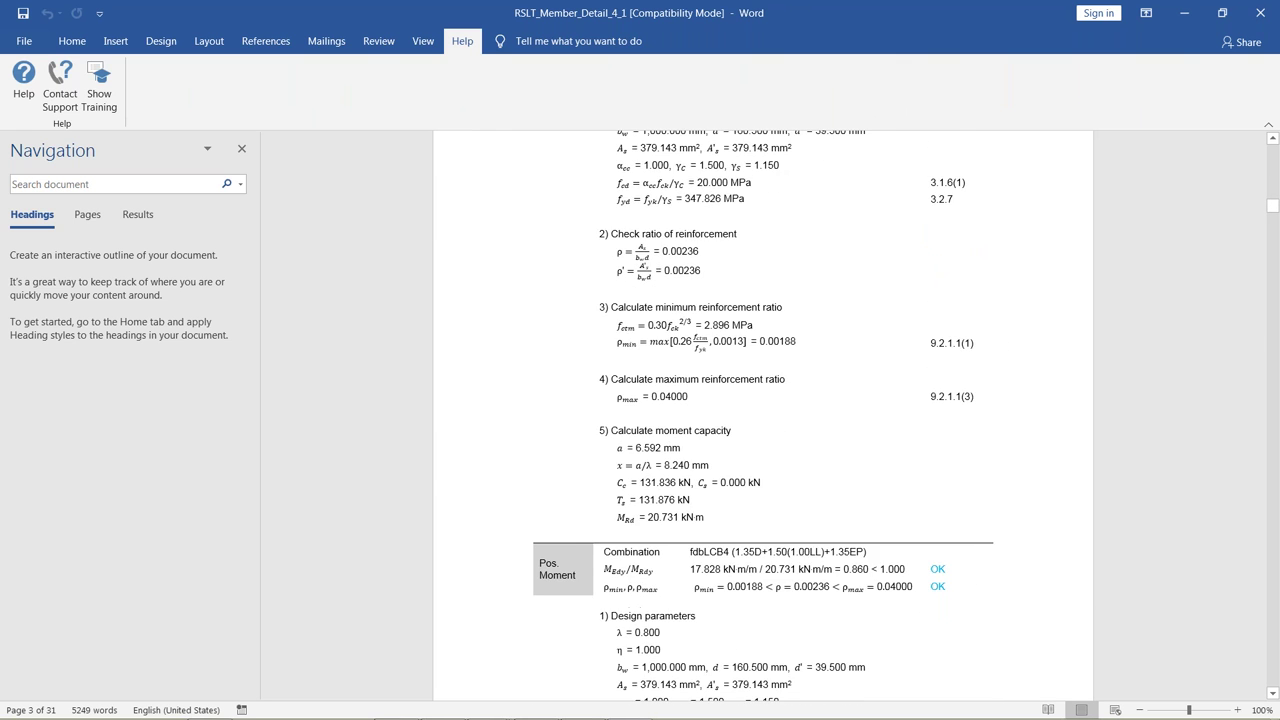
{"action": "scroll", "coordinate": [763, 410], "scroll_direction": "down", "scroll_amount": 1}
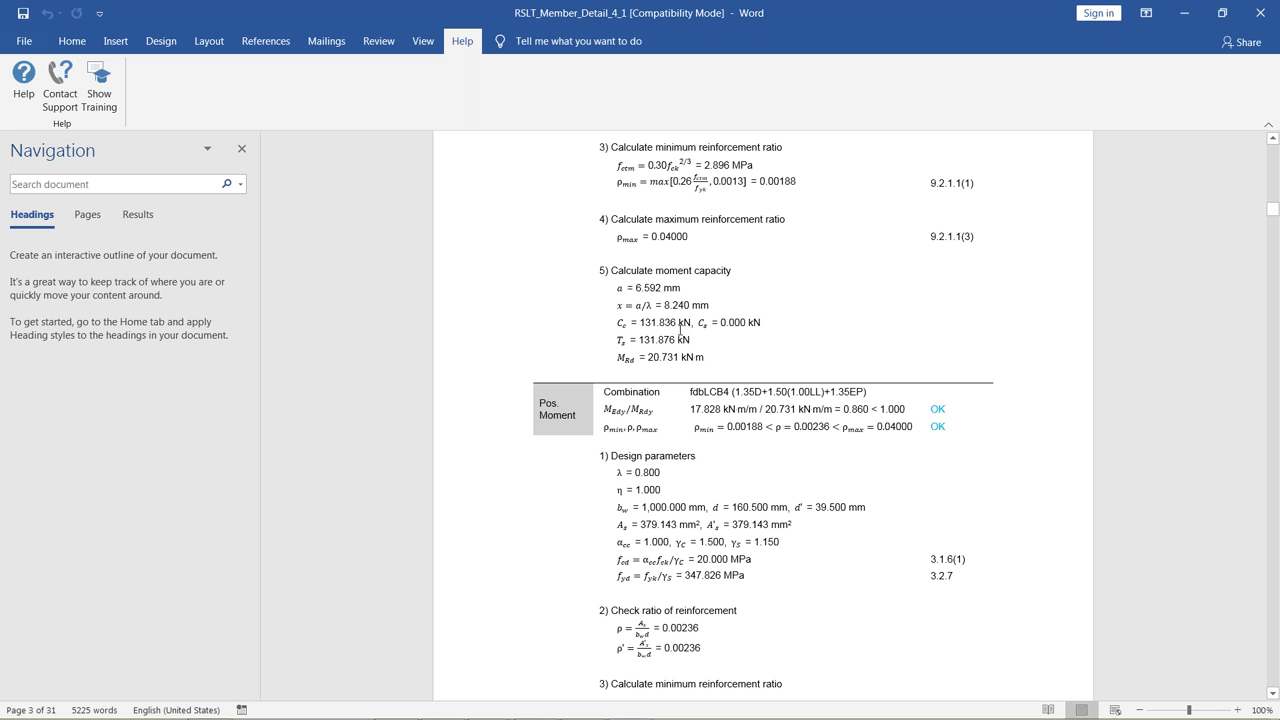
Close the detailed report and exit the member design report setup.
{"action": "left_click", "coordinate": [1259, 14]}
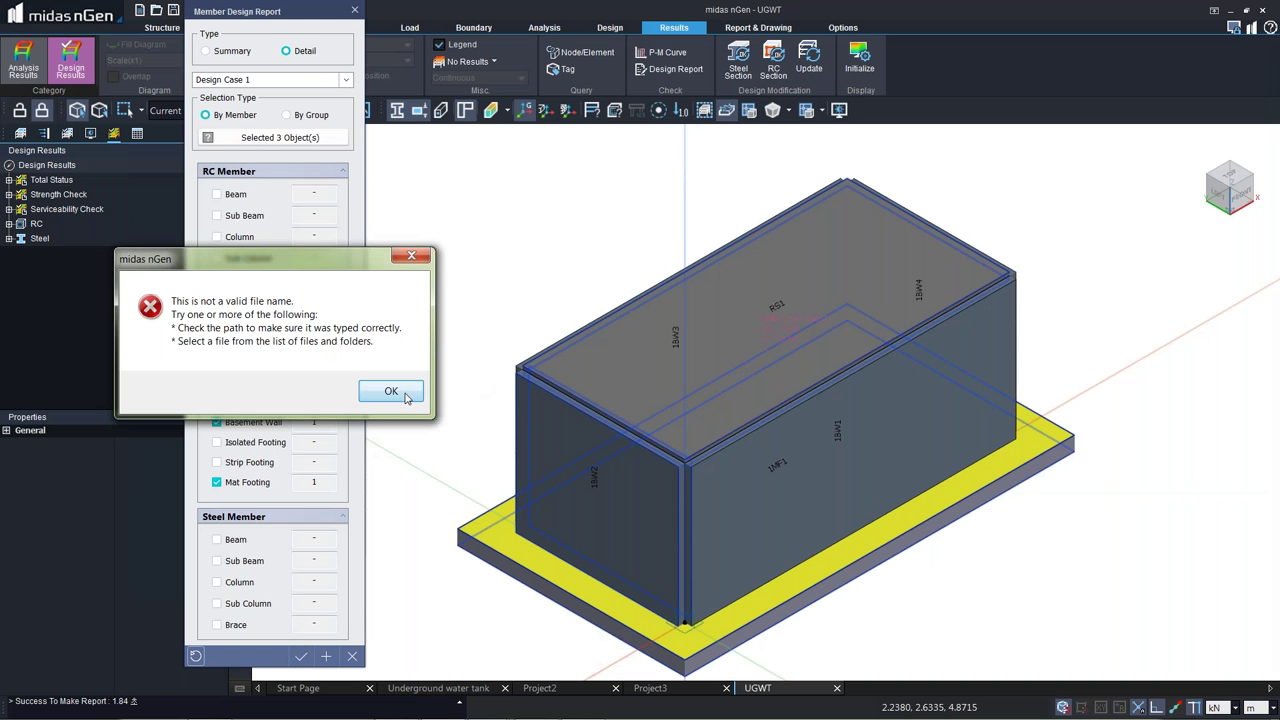
{"action": "left_click", "coordinate": [404, 396]}
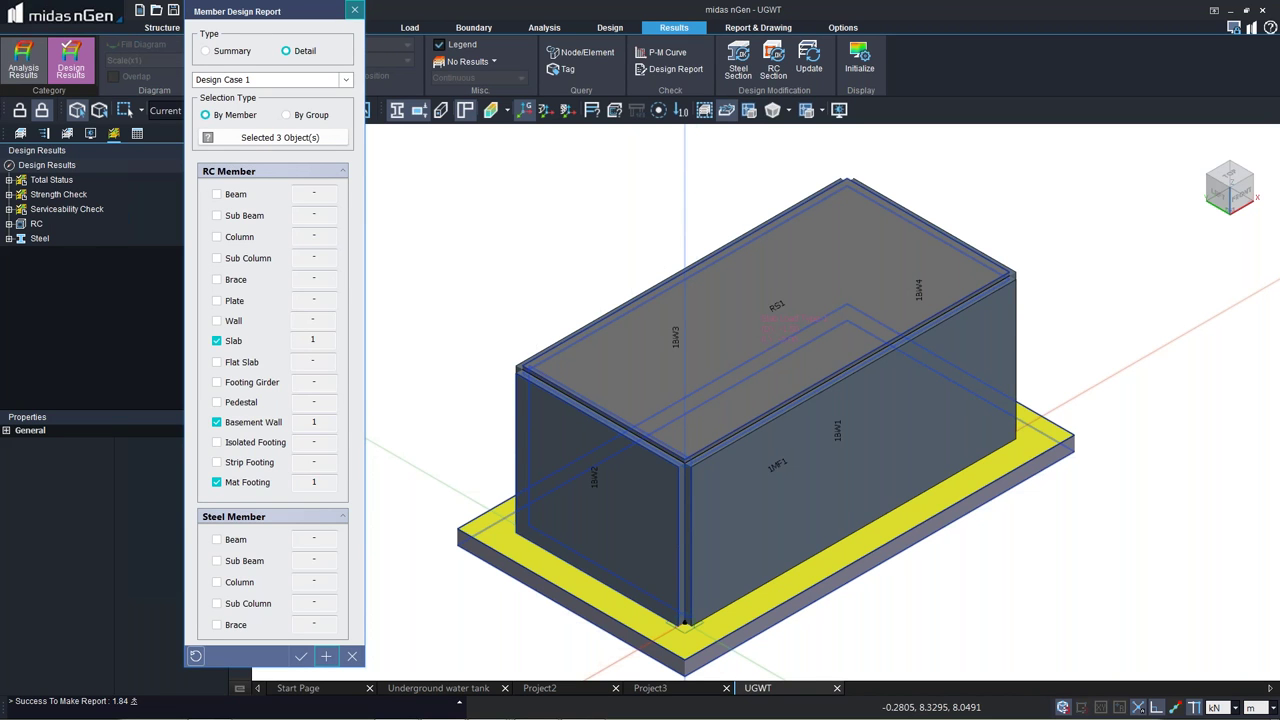
{"action": "left_click", "coordinate": [354, 10]}
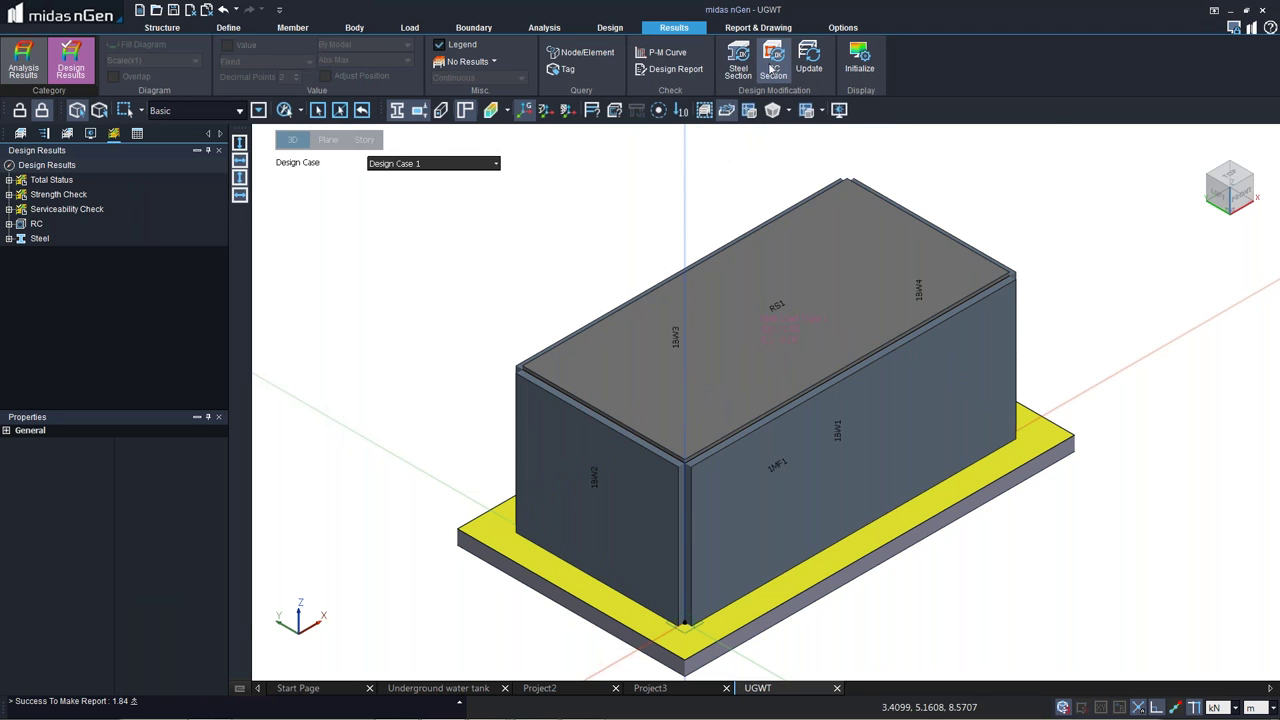
Review the slab's reinforcement and status in RC Design Modification, leaving it without redesigning.
{"action": "left_click", "coordinate": [772, 68]}
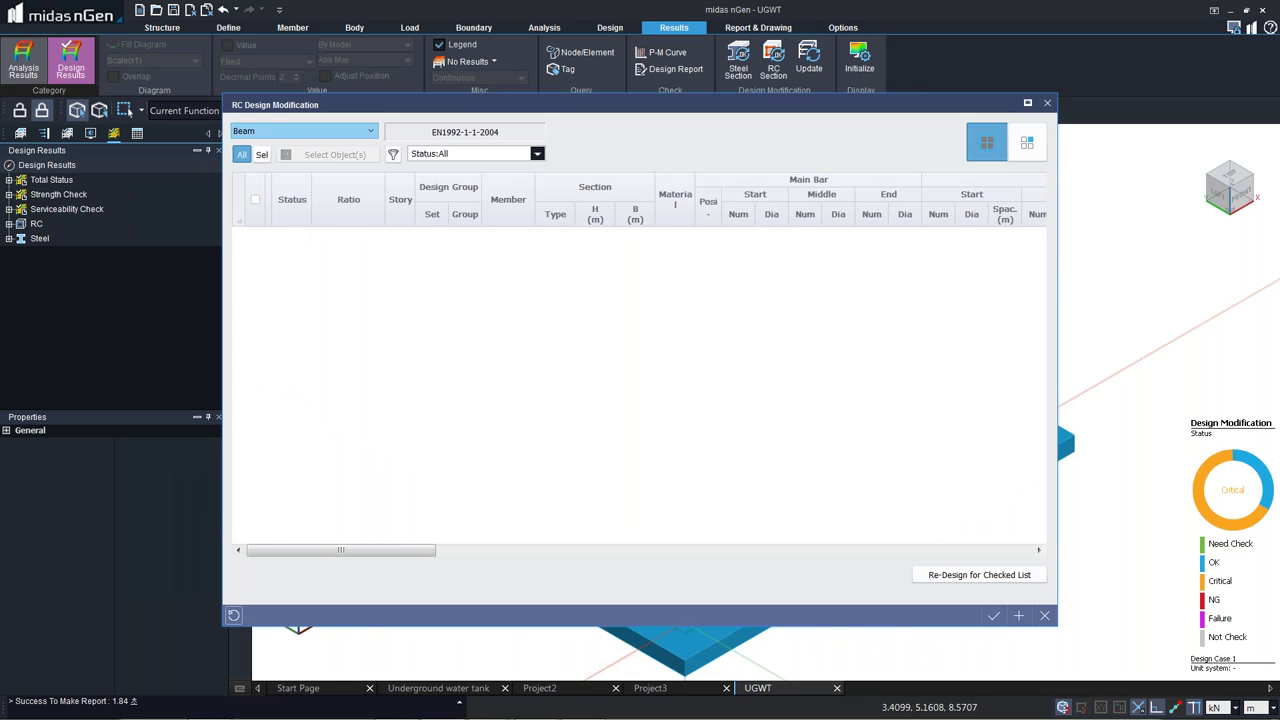
{"action": "left_click", "coordinate": [300, 131]}
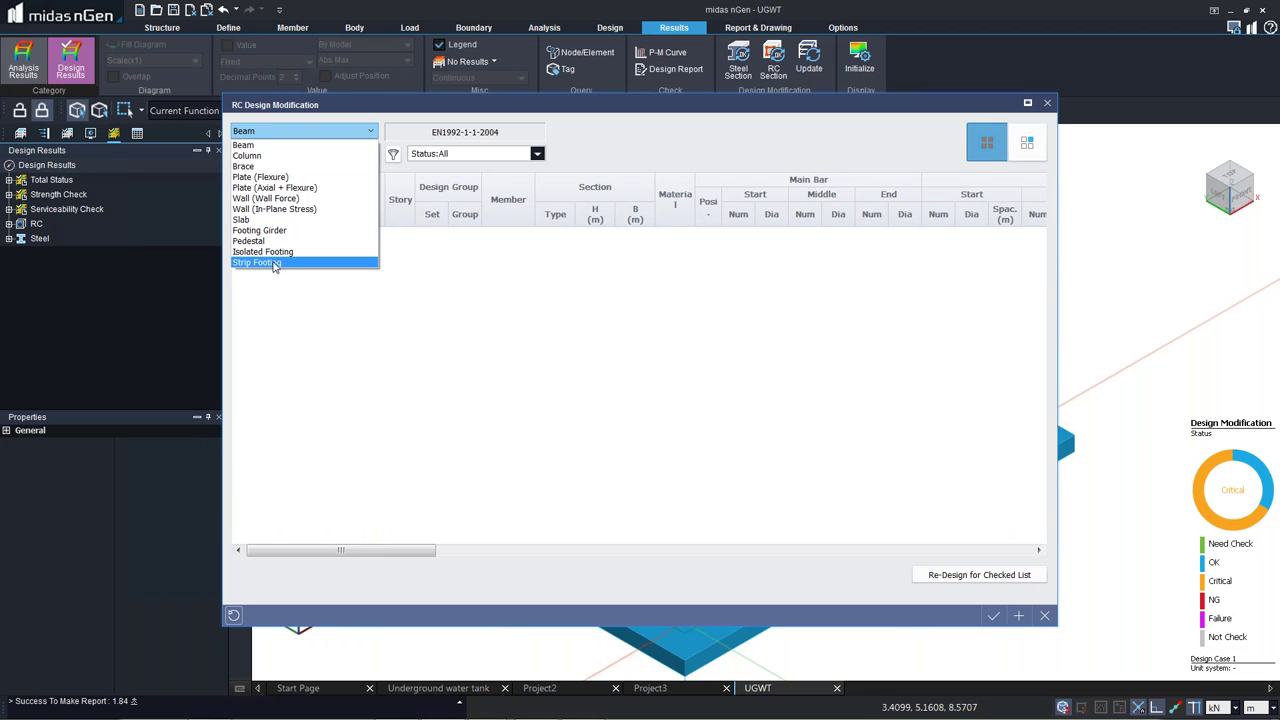
{"action": "left_click", "coordinate": [252, 219]}
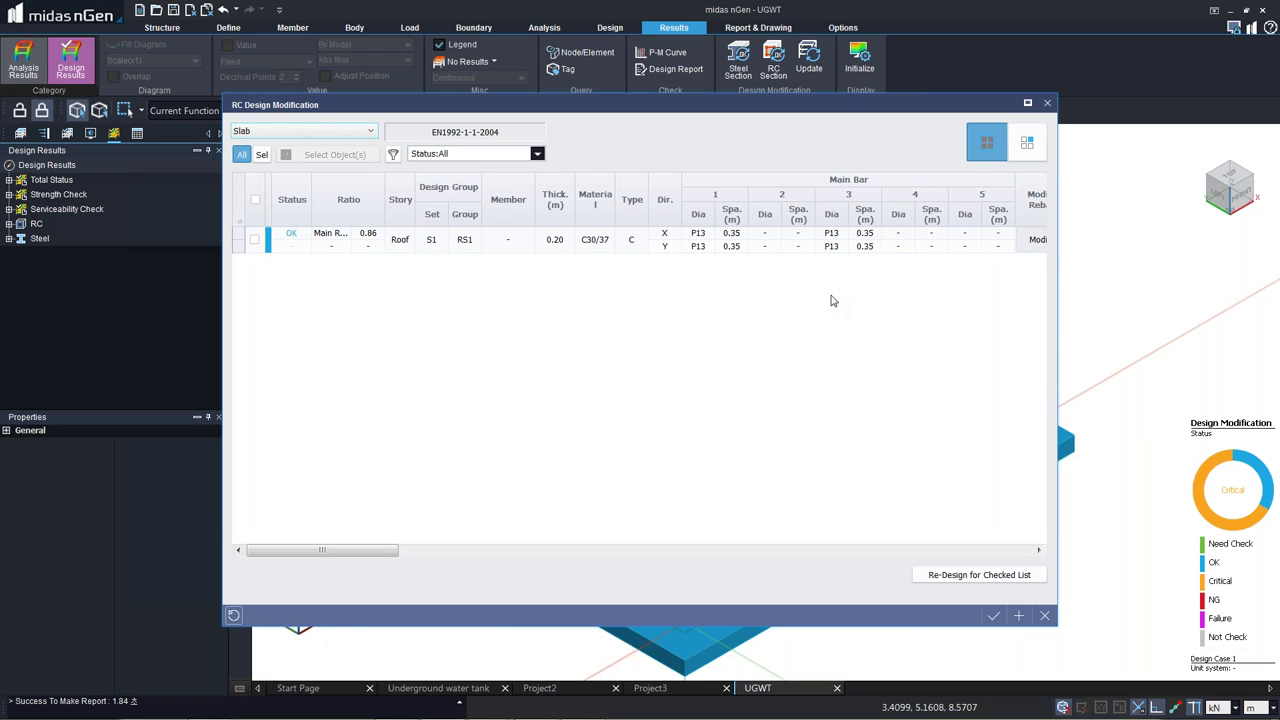
{"action": "left_click", "coordinate": [1048, 103]}
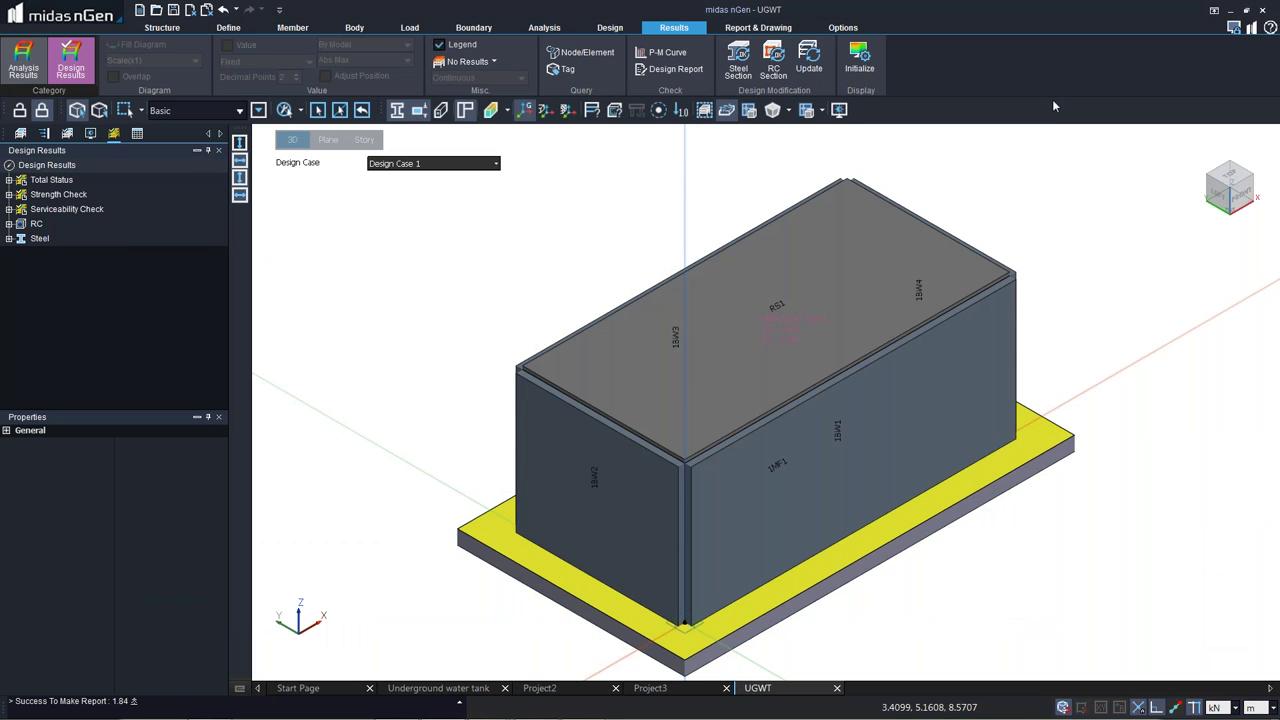
Auto-generate the drawing set's views for all members and check the plan, foundation, rebar and pile arrangement lists.
{"action": "left_click", "coordinate": [745, 28]}
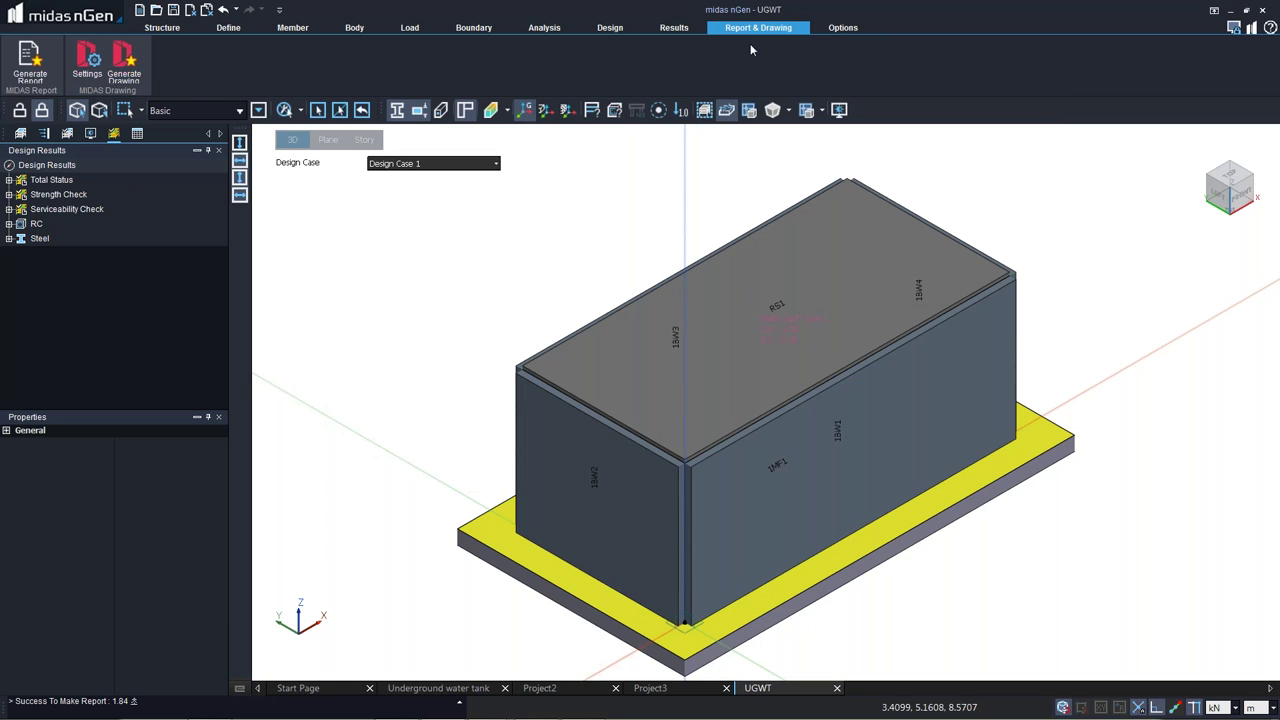
{"action": "left_click", "coordinate": [84, 64]}
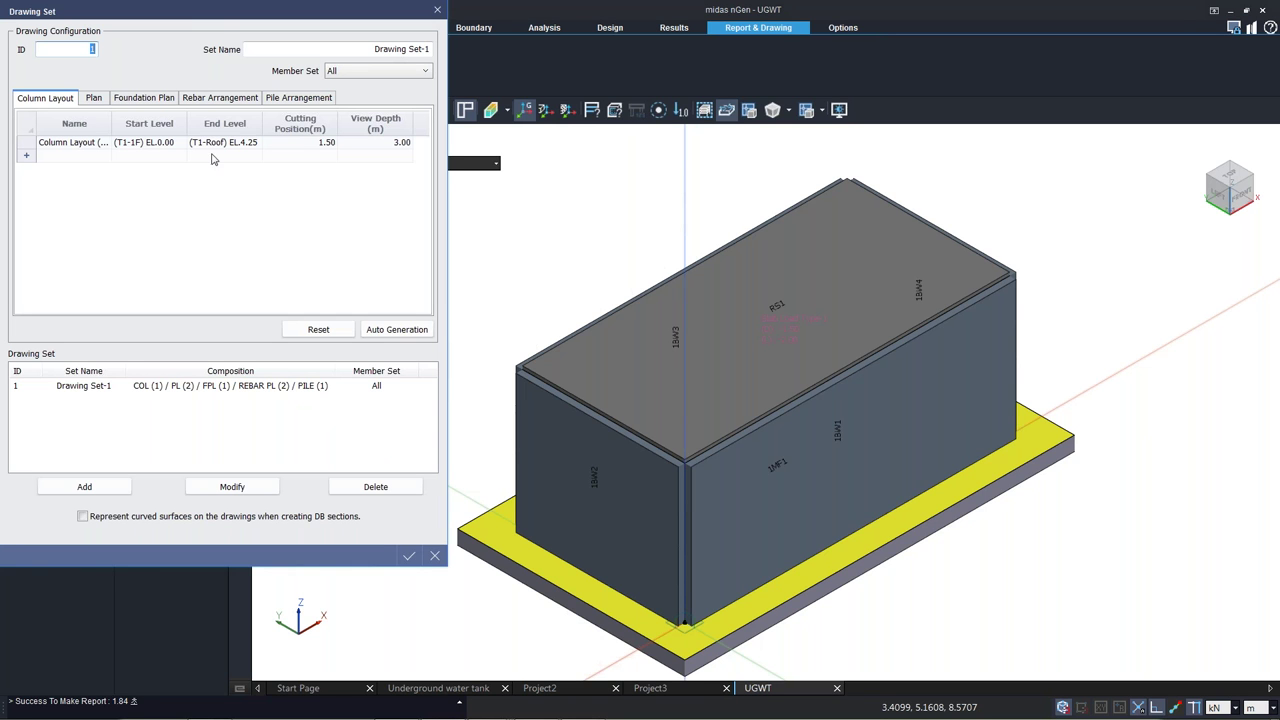
{"action": "left_click", "coordinate": [397, 329]}
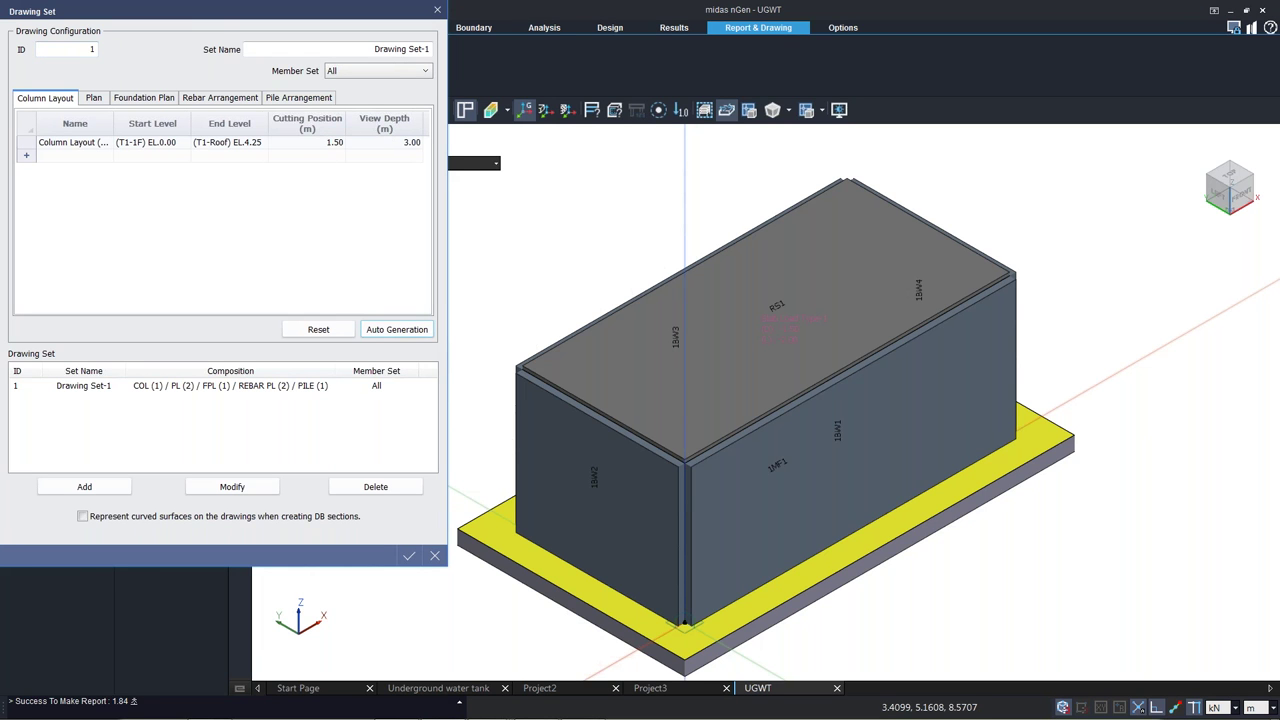
{"action": "left_click", "coordinate": [94, 98]}
{"action": "left_click", "coordinate": [135, 98]}
{"action": "left_click", "coordinate": [225, 98]}
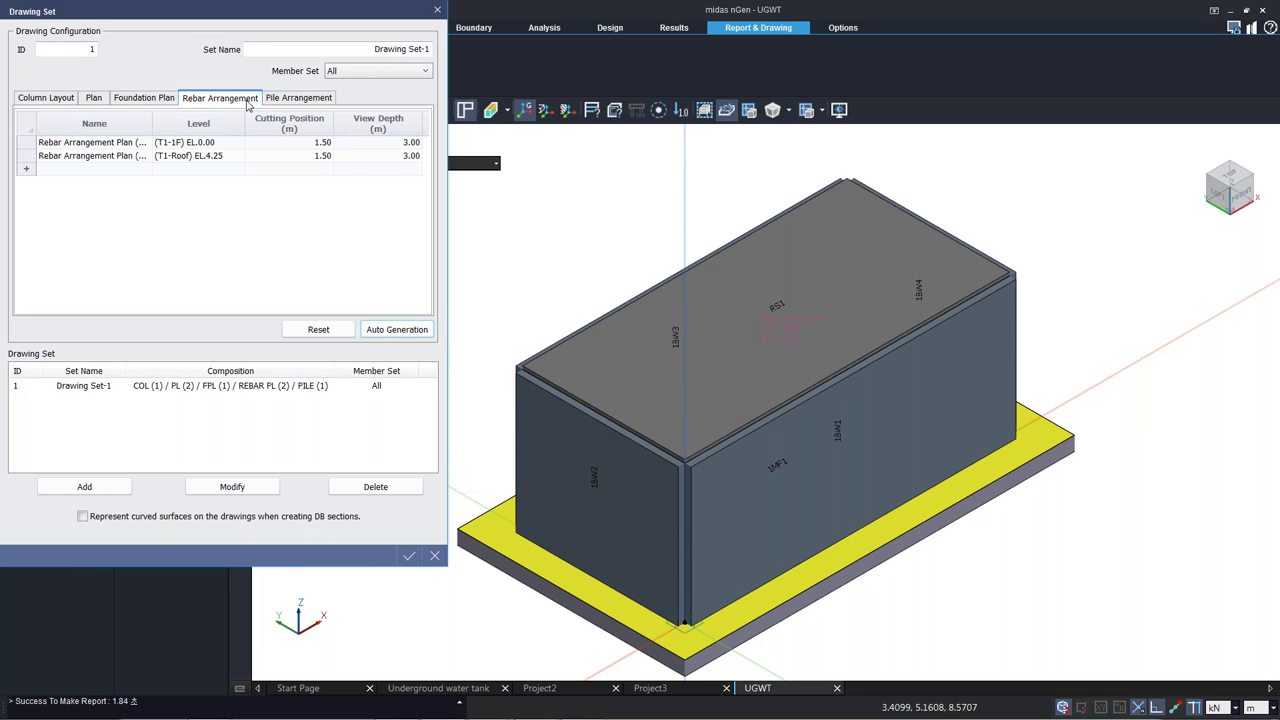
{"action": "left_click", "coordinate": [288, 98]}
Update Drawing Set-1 with the generated views and apply the drawing settings.
{"action": "left_click", "coordinate": [122, 388]}
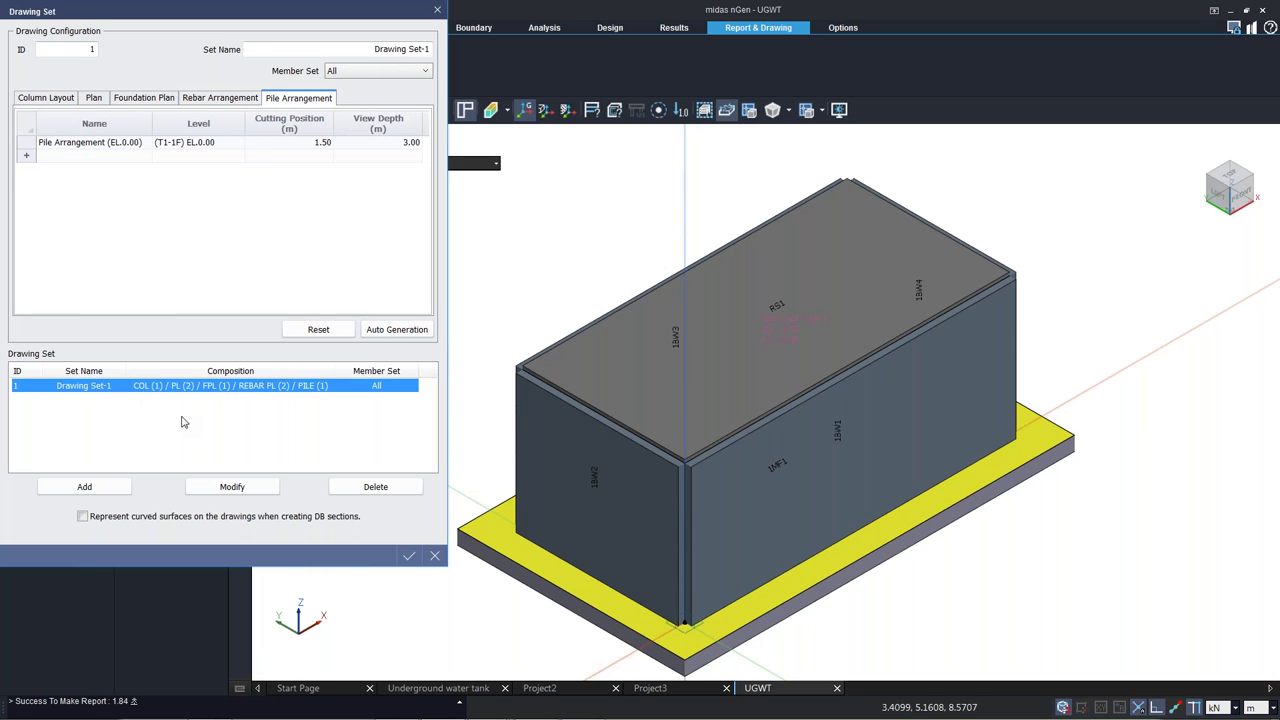
{"action": "left_click", "coordinate": [232, 486]}
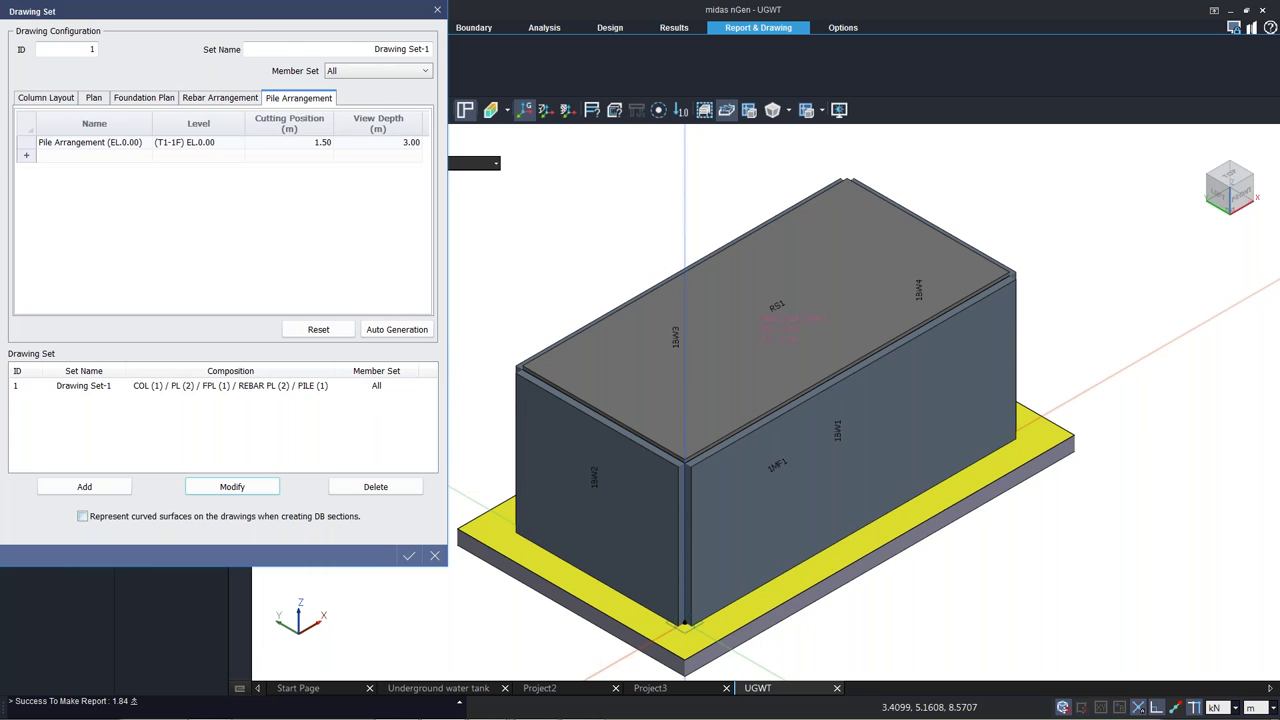
{"action": "left_click", "coordinate": [409, 555]}
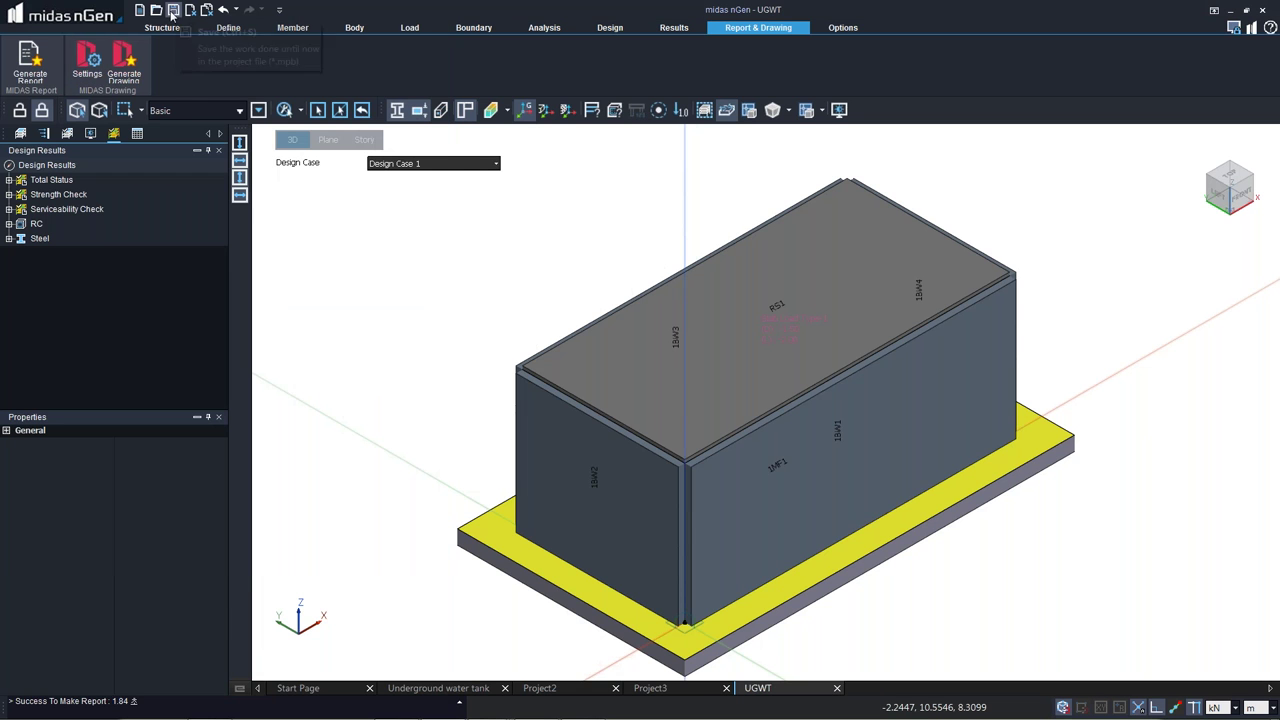
Save the UGWT project and send it to midas Drawing for drawing generation.
{"action": "left_click", "coordinate": [173, 10]}
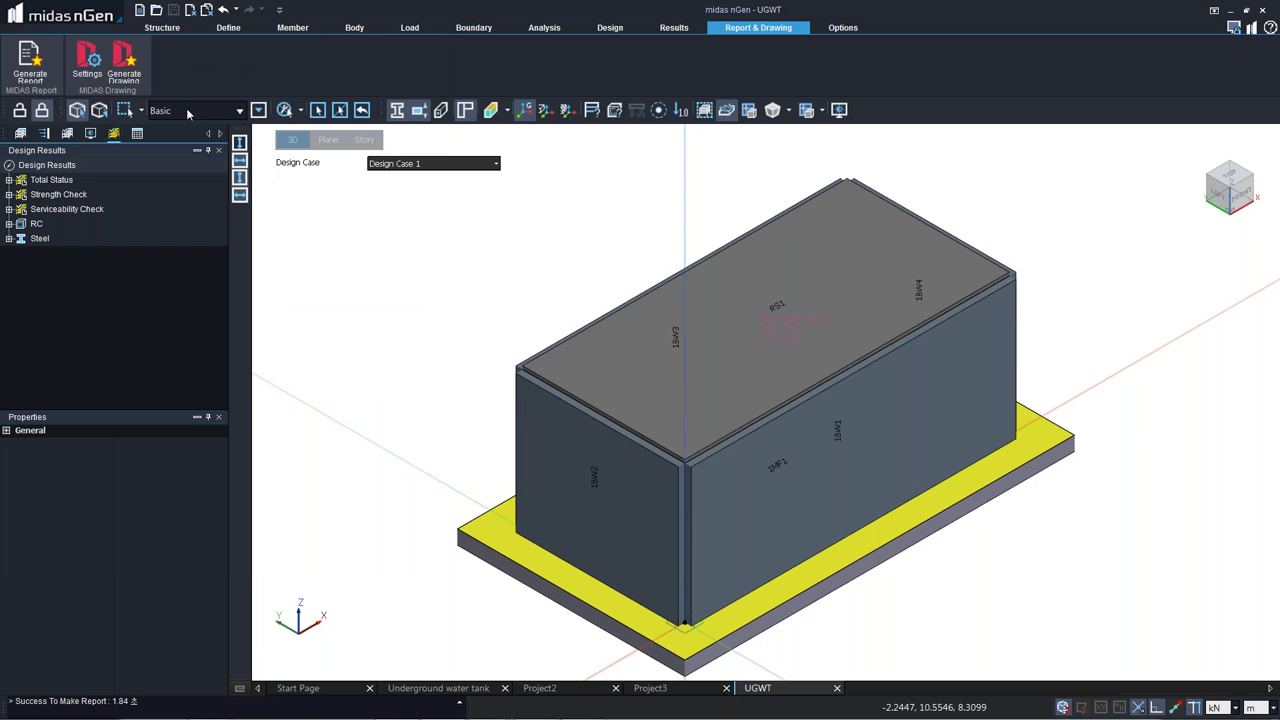
{"action": "left_click", "coordinate": [124, 62]}
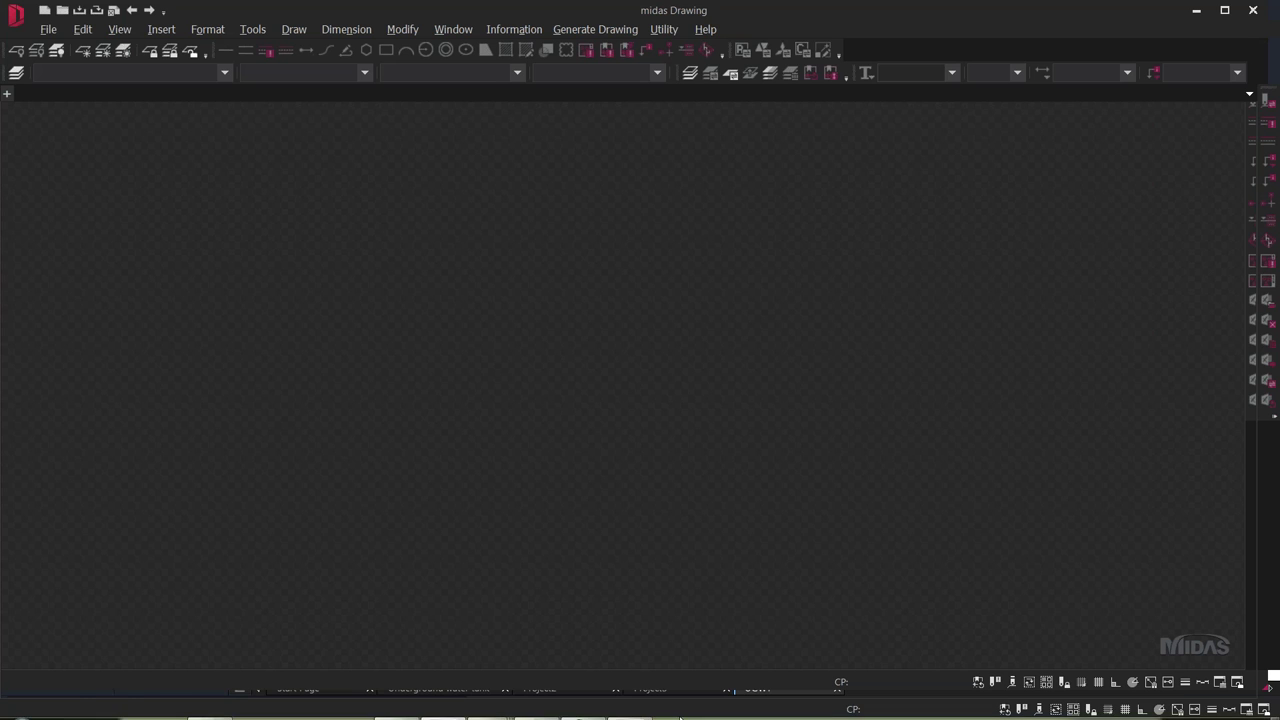
{"action": "mouse_move", "coordinate": [676, 712]}
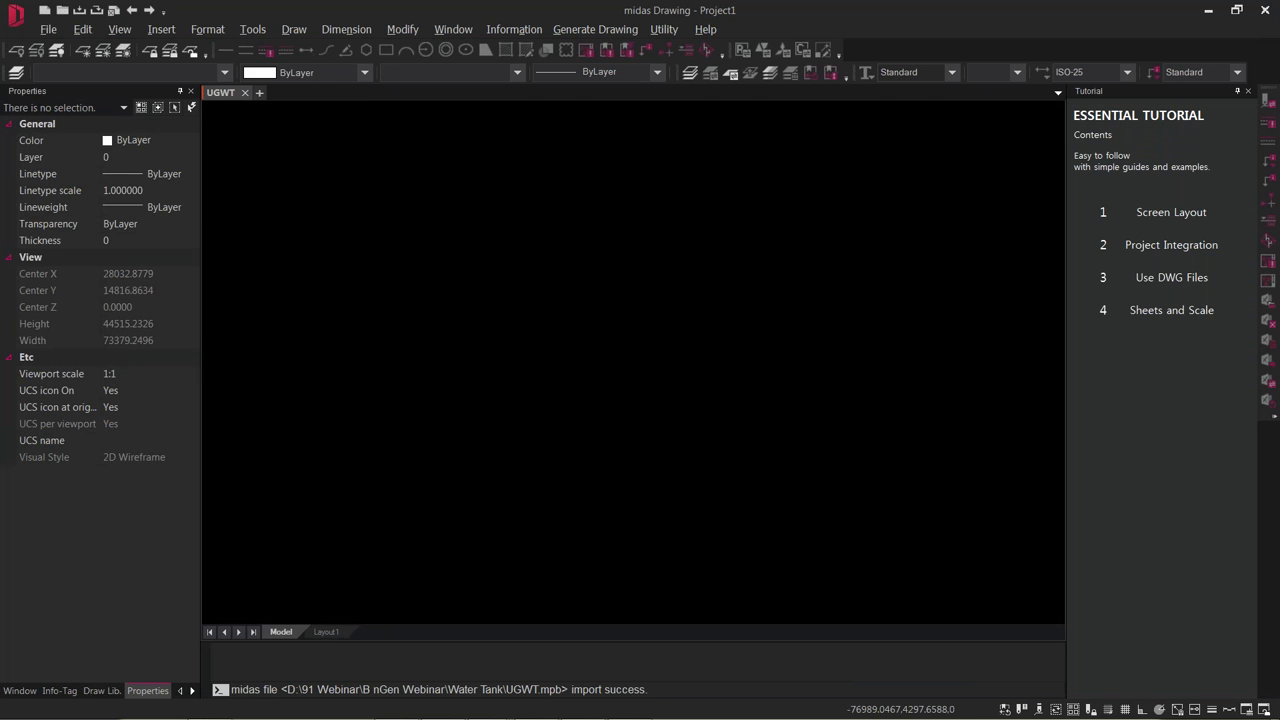
Generate the Structural Design Overview and insert it at the drawing origin.
{"action": "left_click", "coordinate": [620, 27]}
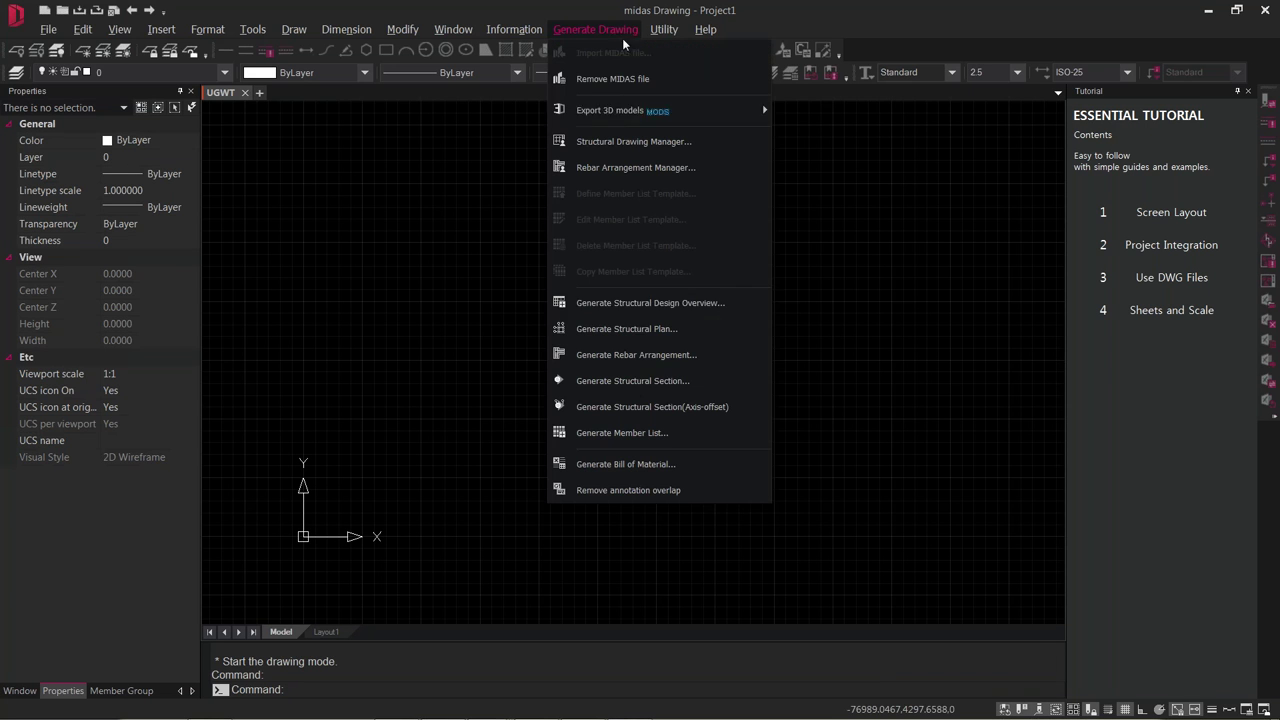
{"action": "left_click", "coordinate": [626, 303]}
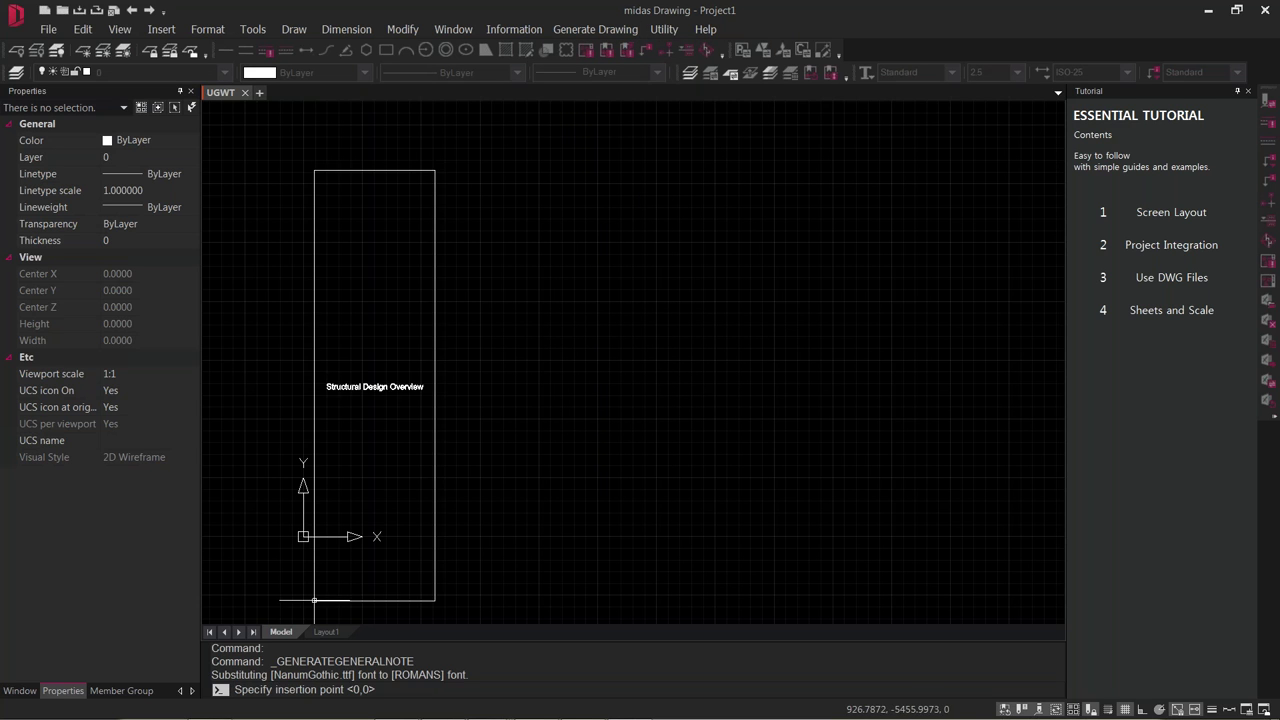
{"action": "left_click", "coordinate": [304, 536]}
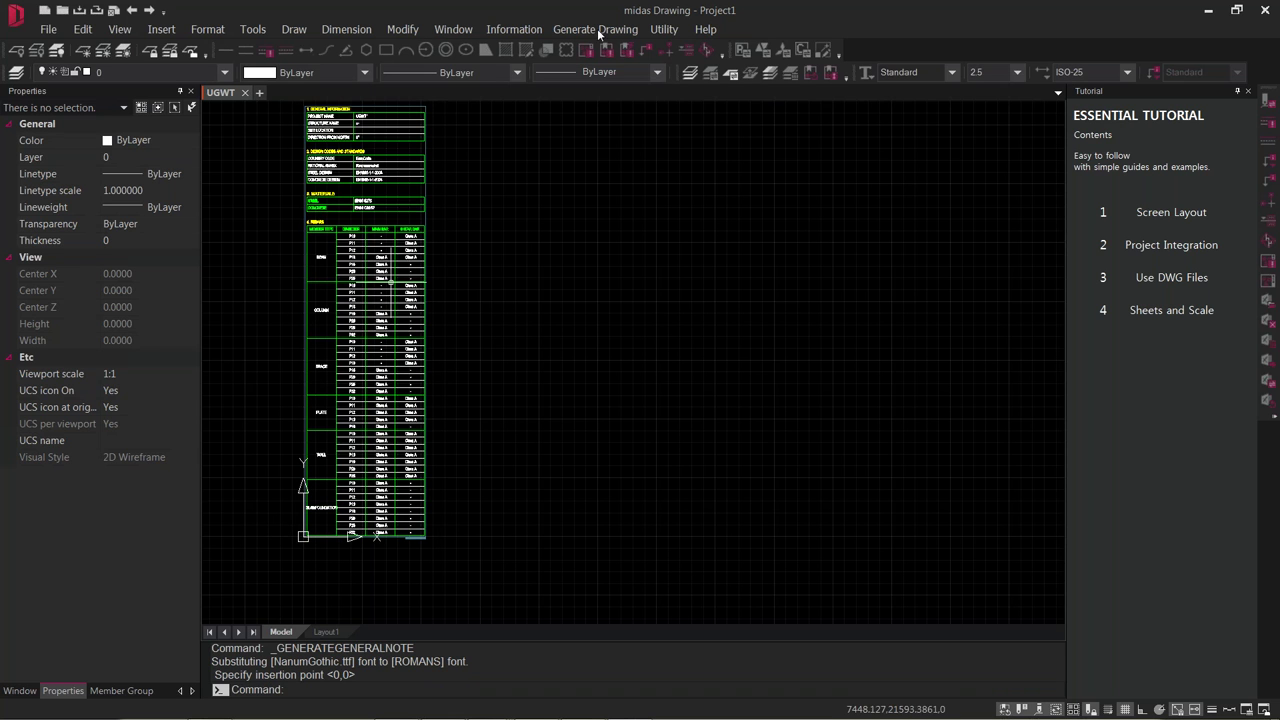
Generate the Foundation Plan (EL.0.00) from Drawing Set-1 and place it beside the Structural Design Overview.
{"action": "left_click", "coordinate": [597, 29]}
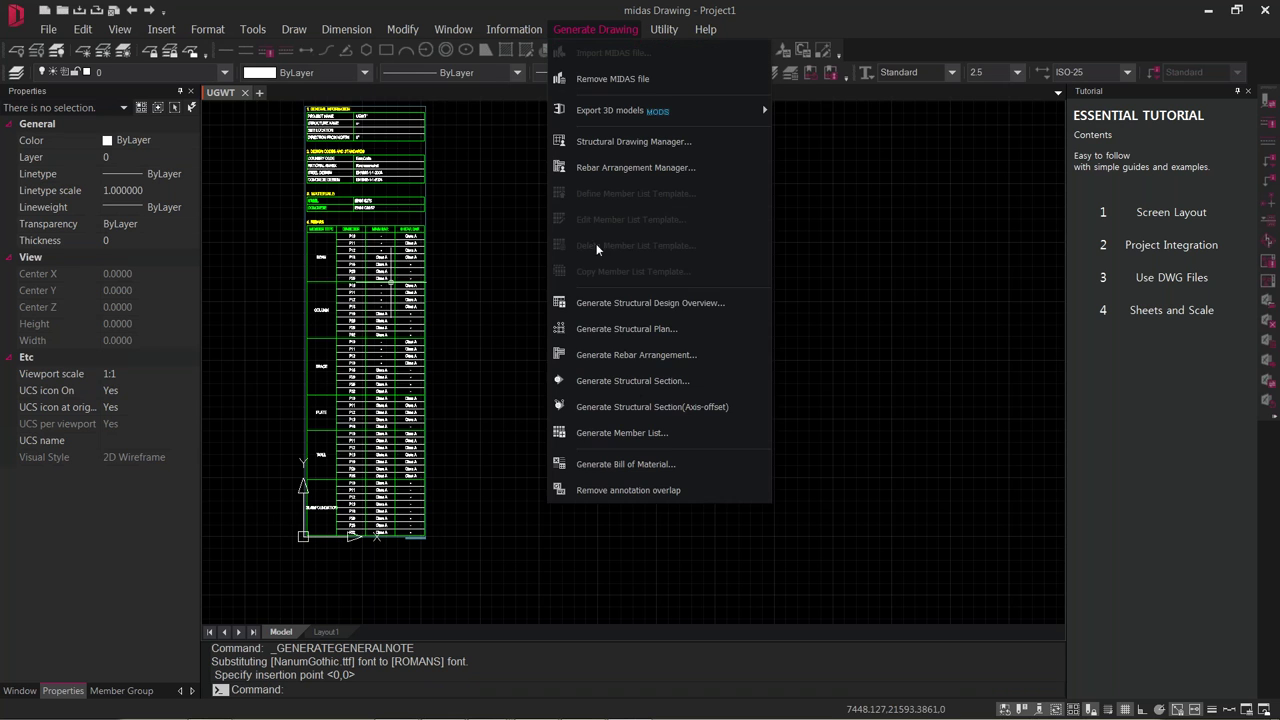
{"action": "left_click", "coordinate": [597, 333]}
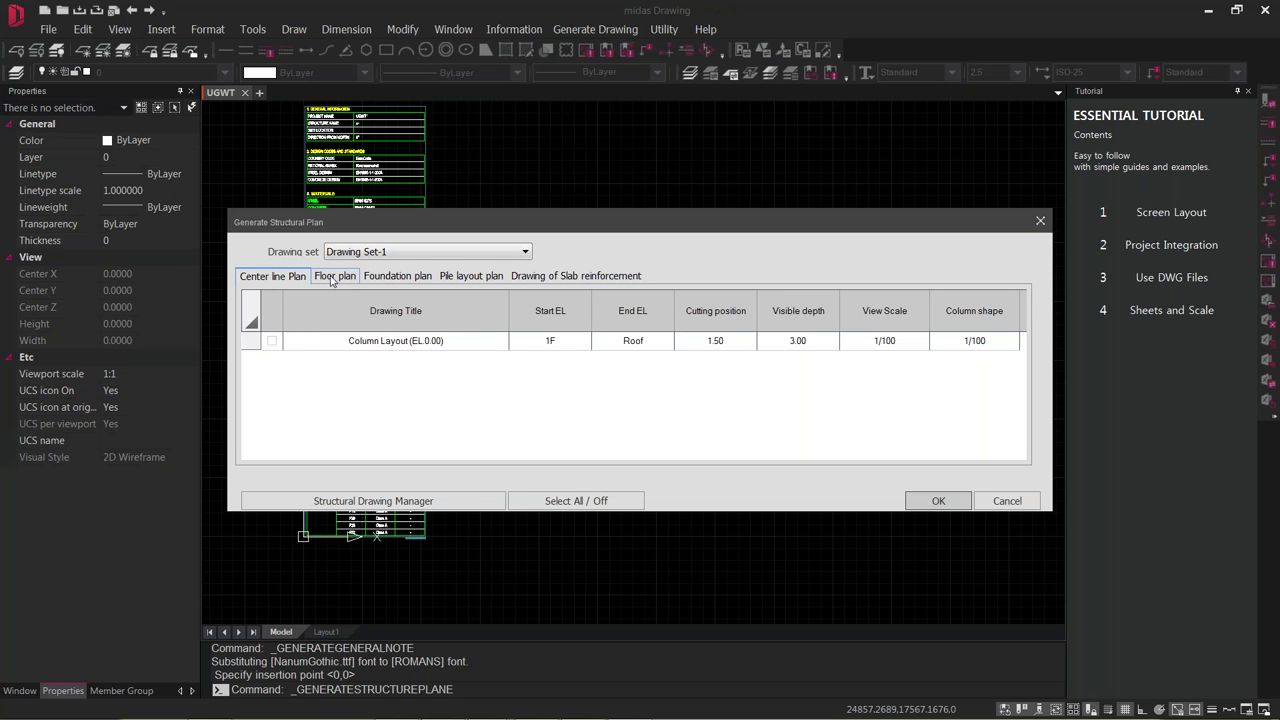
{"action": "left_click", "coordinate": [389, 277]}
{"action": "left_click", "coordinate": [271, 342]}
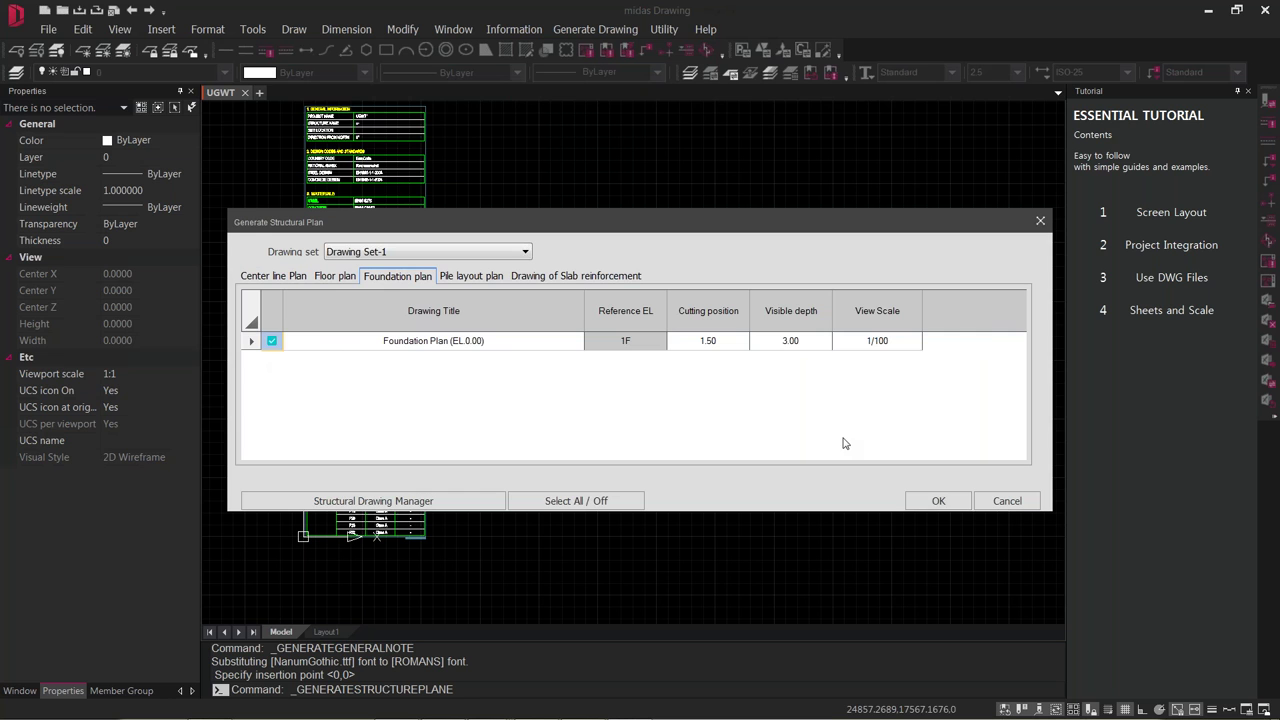
{"action": "left_click", "coordinate": [936, 501]}
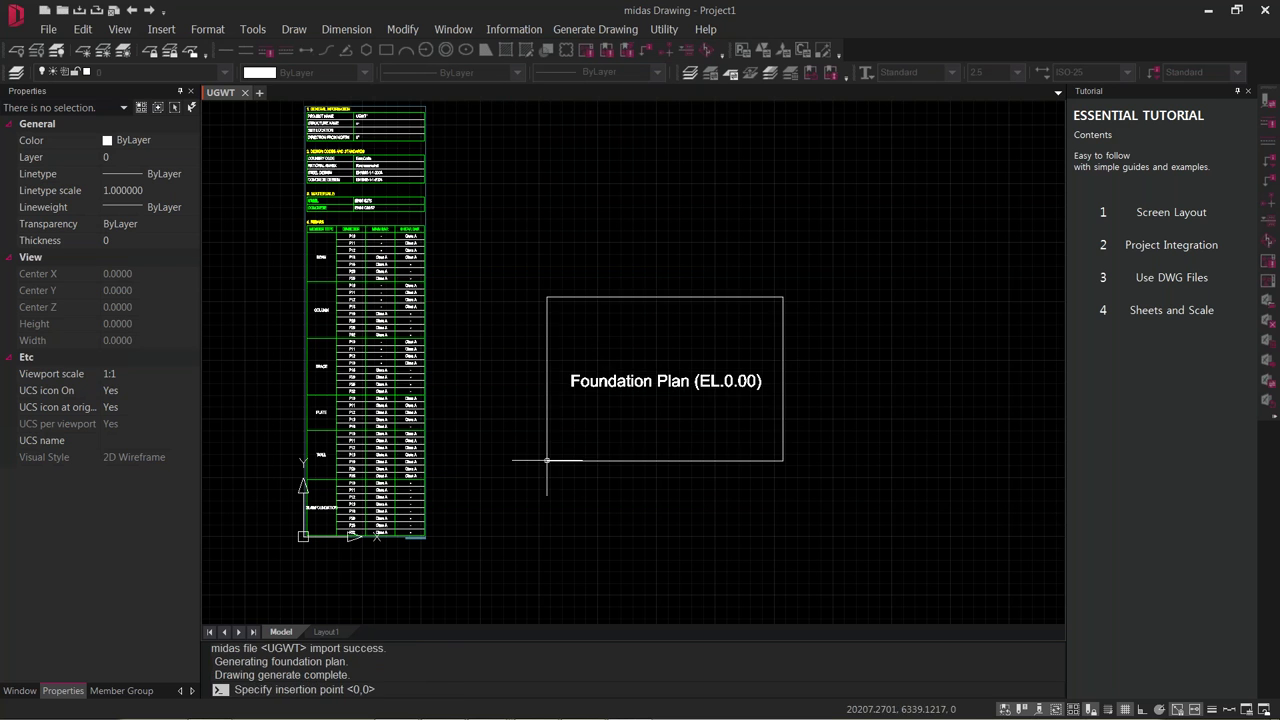
{"action": "left_click", "coordinate": [456, 471]}
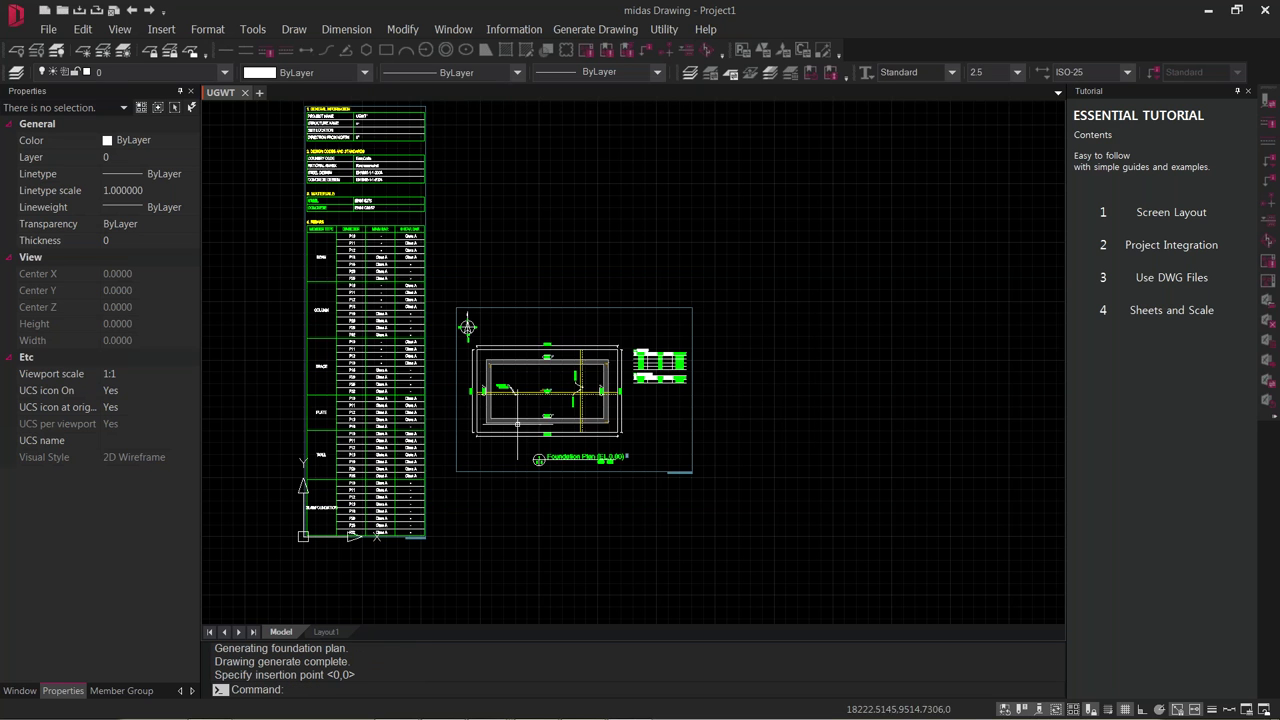
{"action": "scroll", "coordinate": [510, 424], "scroll_direction": "up", "scroll_amount": 2}
{"action": "scroll", "coordinate": [515, 435], "scroll_direction": "up", "scroll_amount": 3}
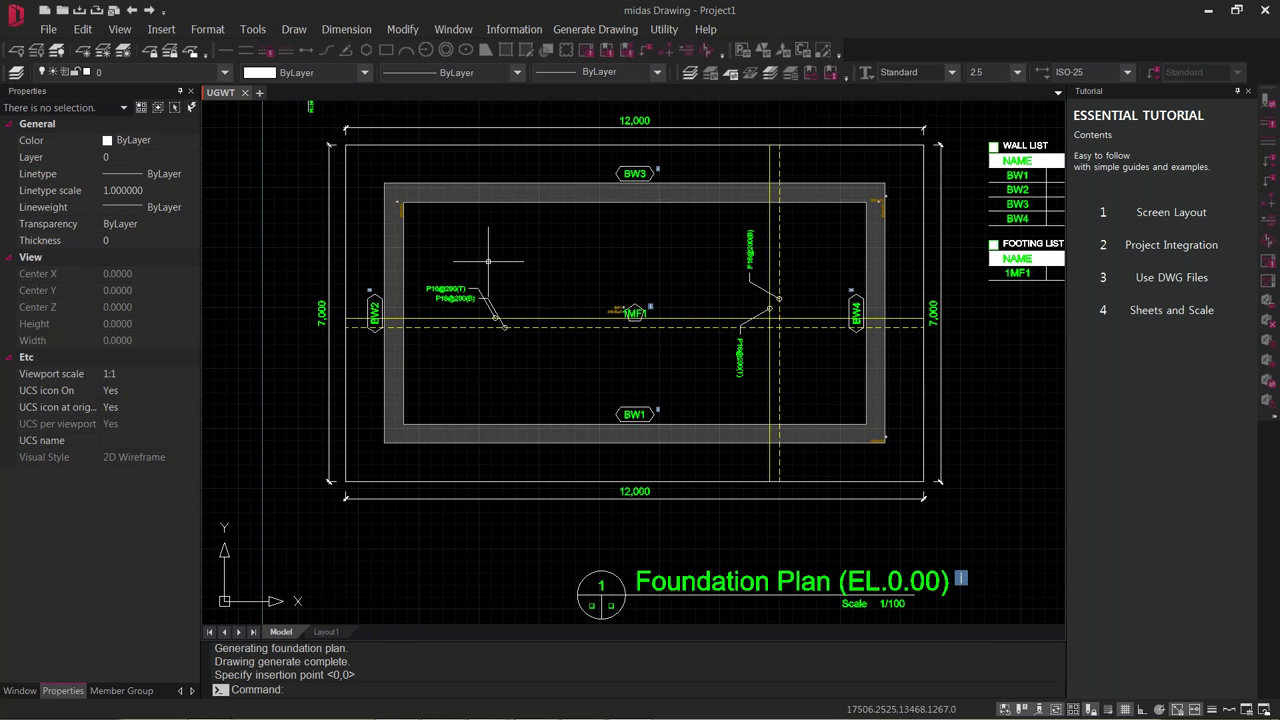
Examine the Foundation Plan's top and bottom rebar labels in both directions, and the wall and footing lists.
{"action": "scroll", "coordinate": [456, 270], "scroll_direction": "up", "scroll_amount": 3}
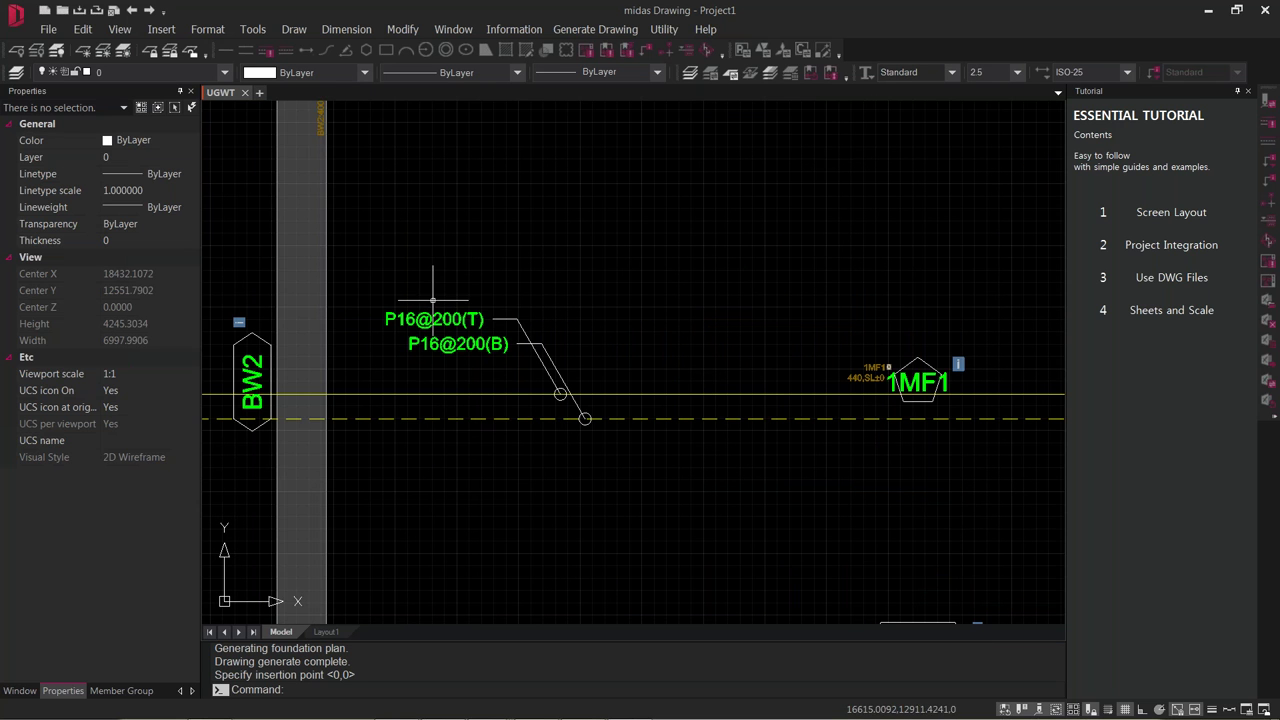
{"action": "scroll", "coordinate": [460, 316], "scroll_direction": "down", "scroll_amount": 4}
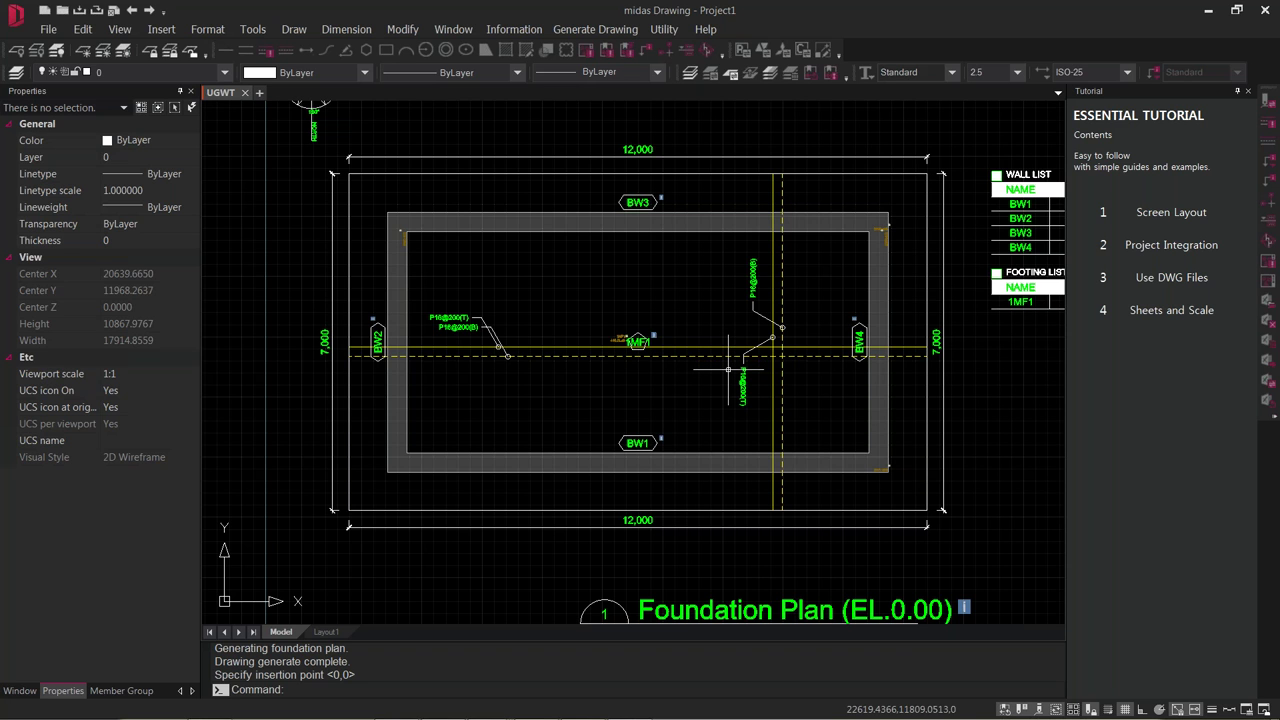
{"action": "scroll", "coordinate": [734, 280], "scroll_direction": "up", "scroll_amount": 4}
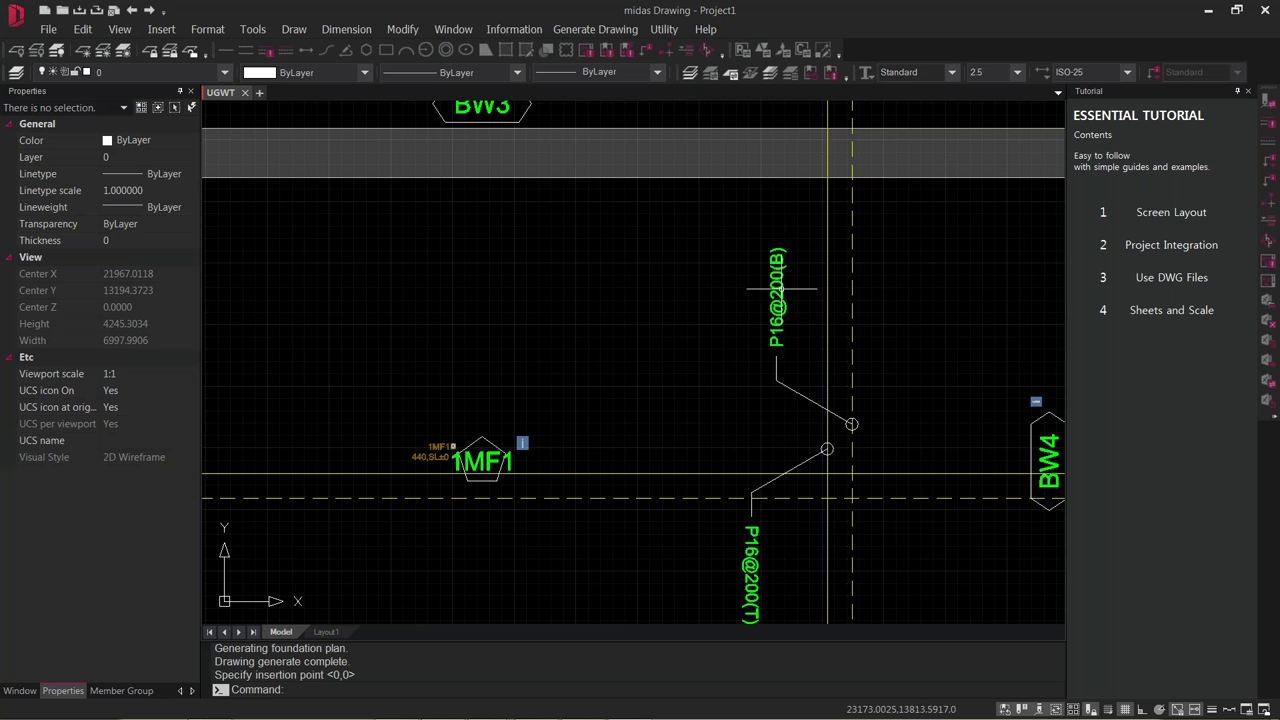
{"action": "scroll", "coordinate": [795, 236], "scroll_direction": "down", "scroll_amount": 2}
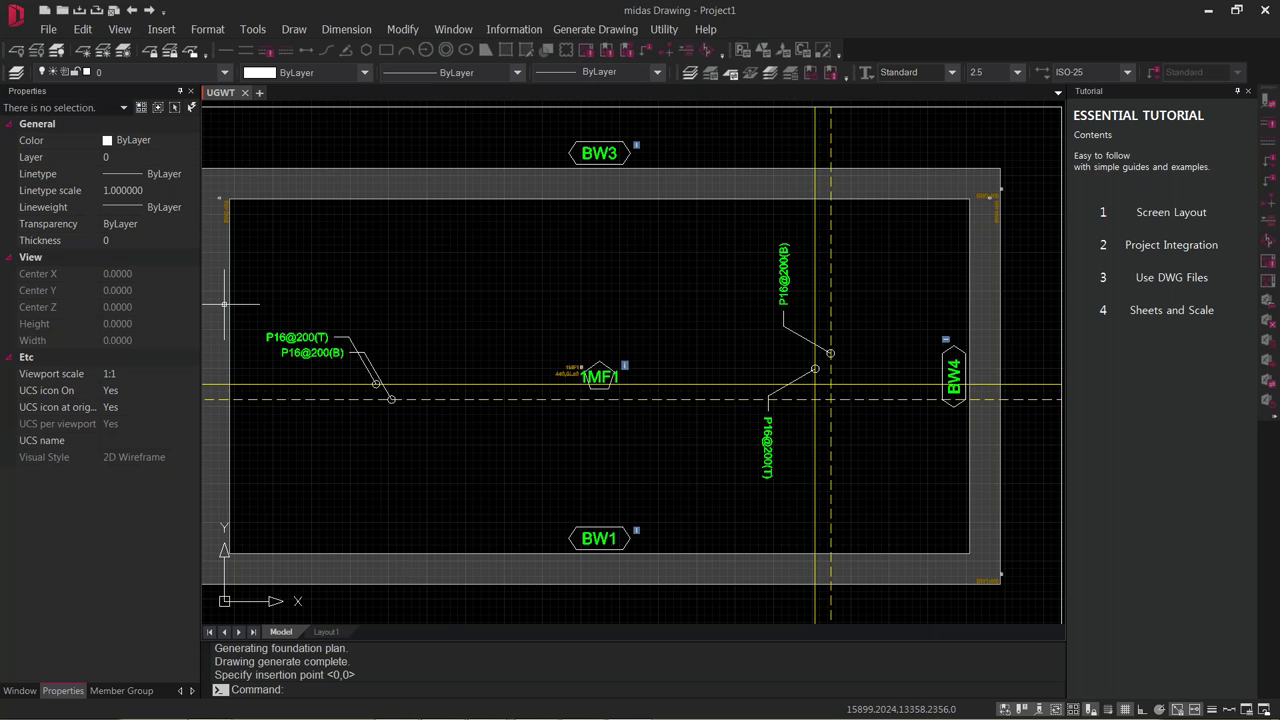
{"action": "scroll", "coordinate": [261, 331], "scroll_direction": "up", "scroll_amount": 2}
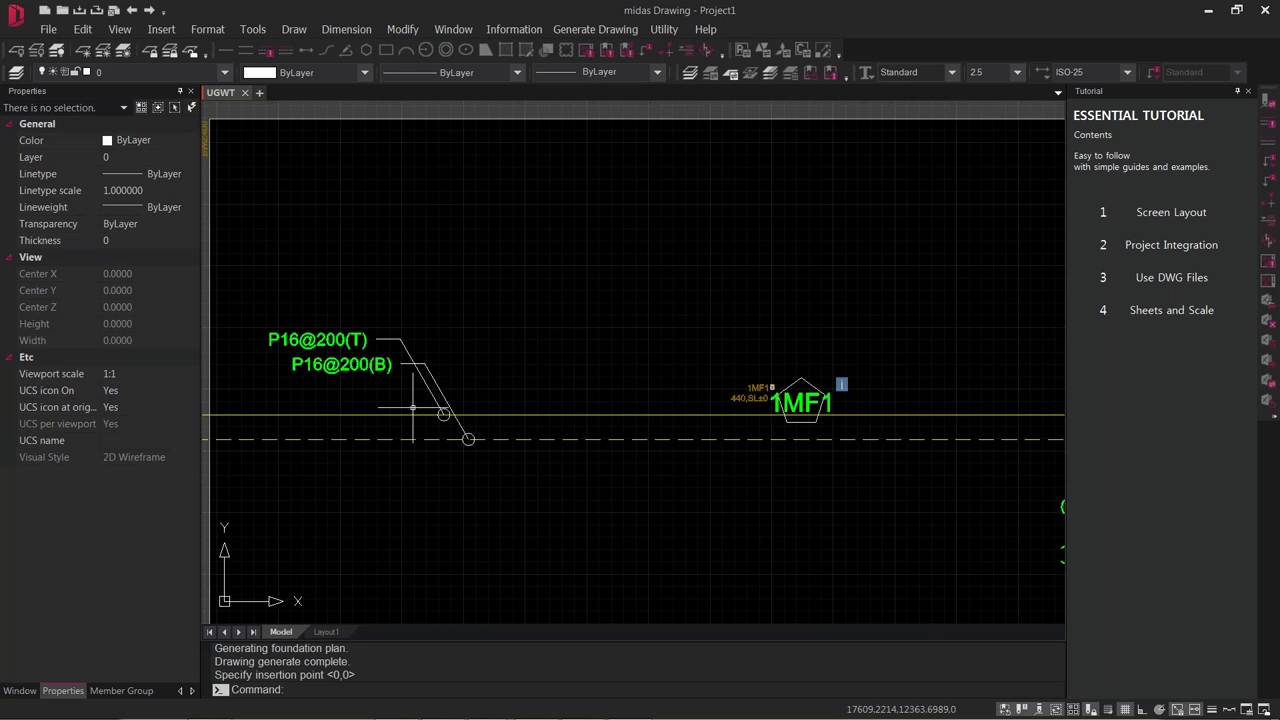
{"action": "scroll", "coordinate": [574, 360], "scroll_direction": "down", "scroll_amount": 4}
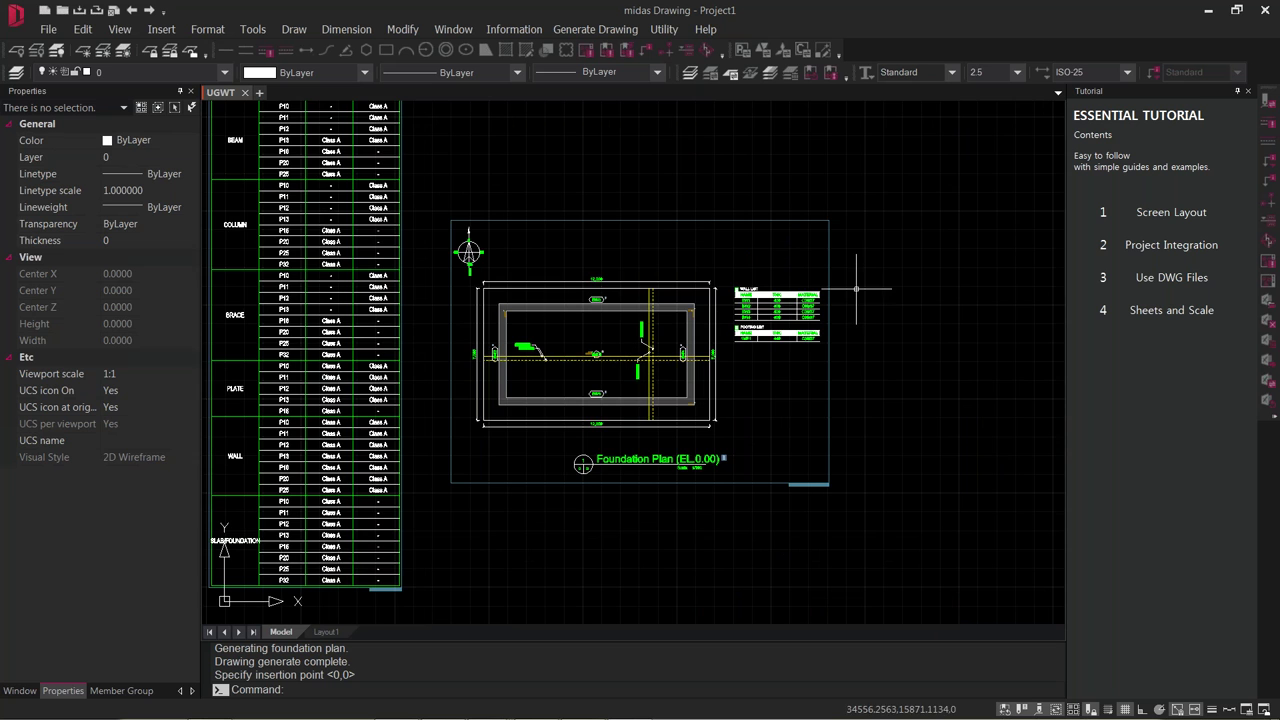
{"action": "scroll", "coordinate": [857, 287], "scroll_direction": "up", "scroll_amount": 5}
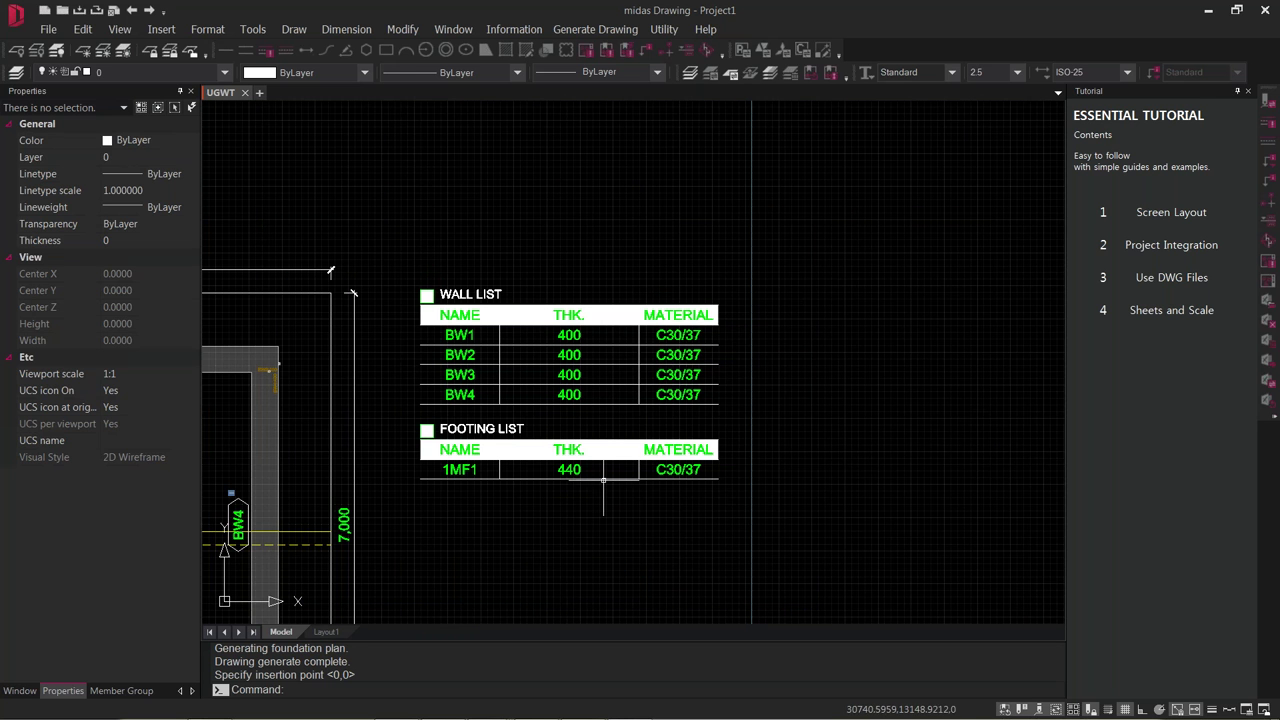
Generate the roof slab's Rebar Arrangement Plan (EL.4.25) from Drawing Set-1 and place it beside the Foundation Plan.
{"action": "left_click", "coordinate": [553, 24]}
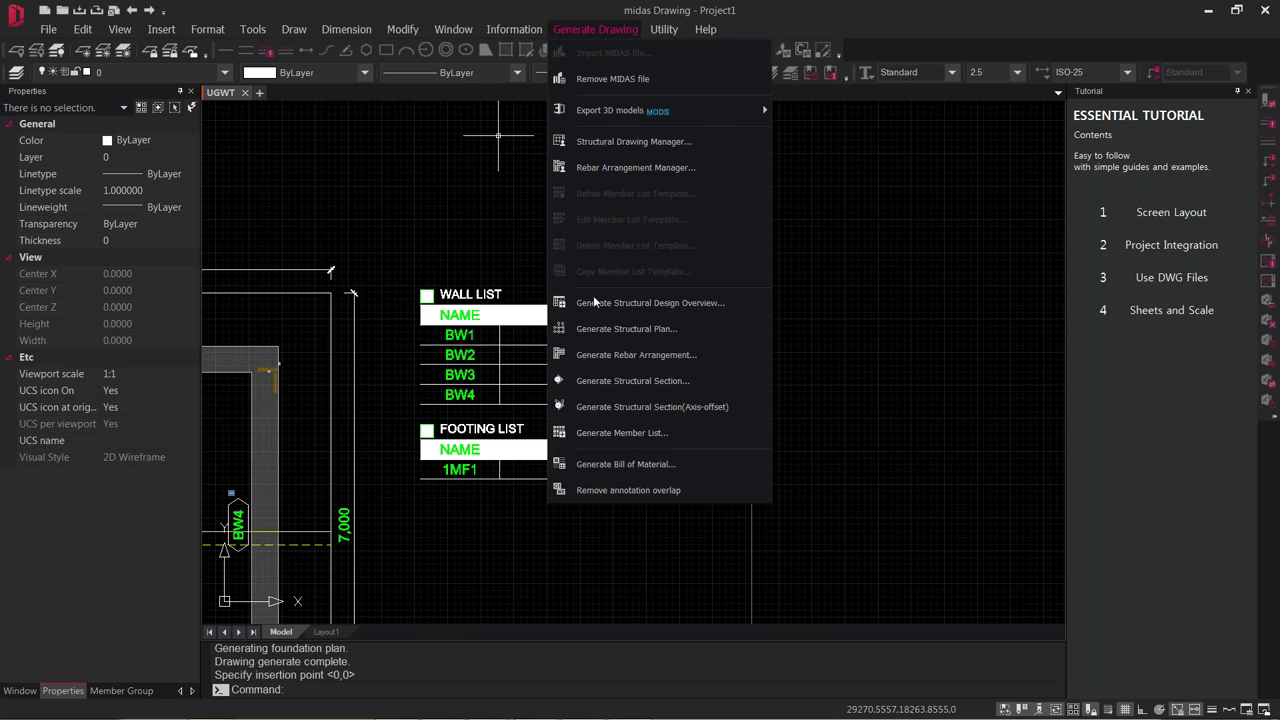
{"action": "left_click", "coordinate": [598, 329]}
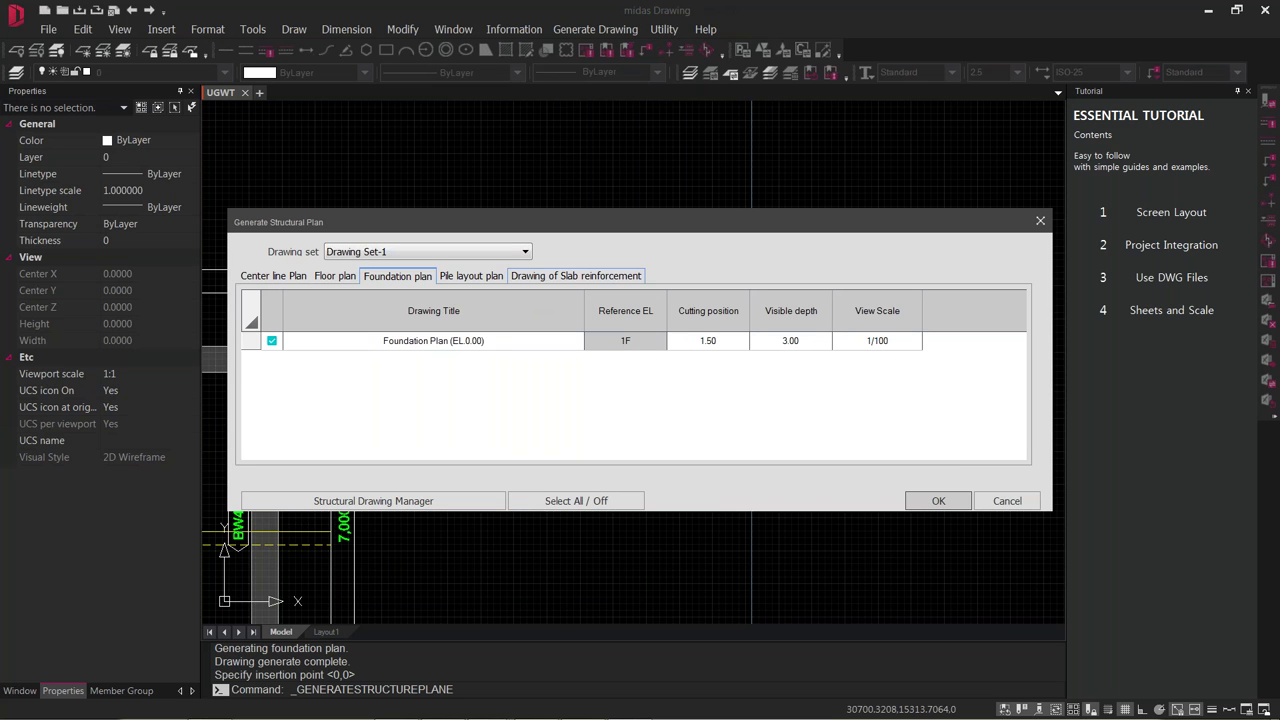
{"action": "left_click", "coordinate": [576, 275]}
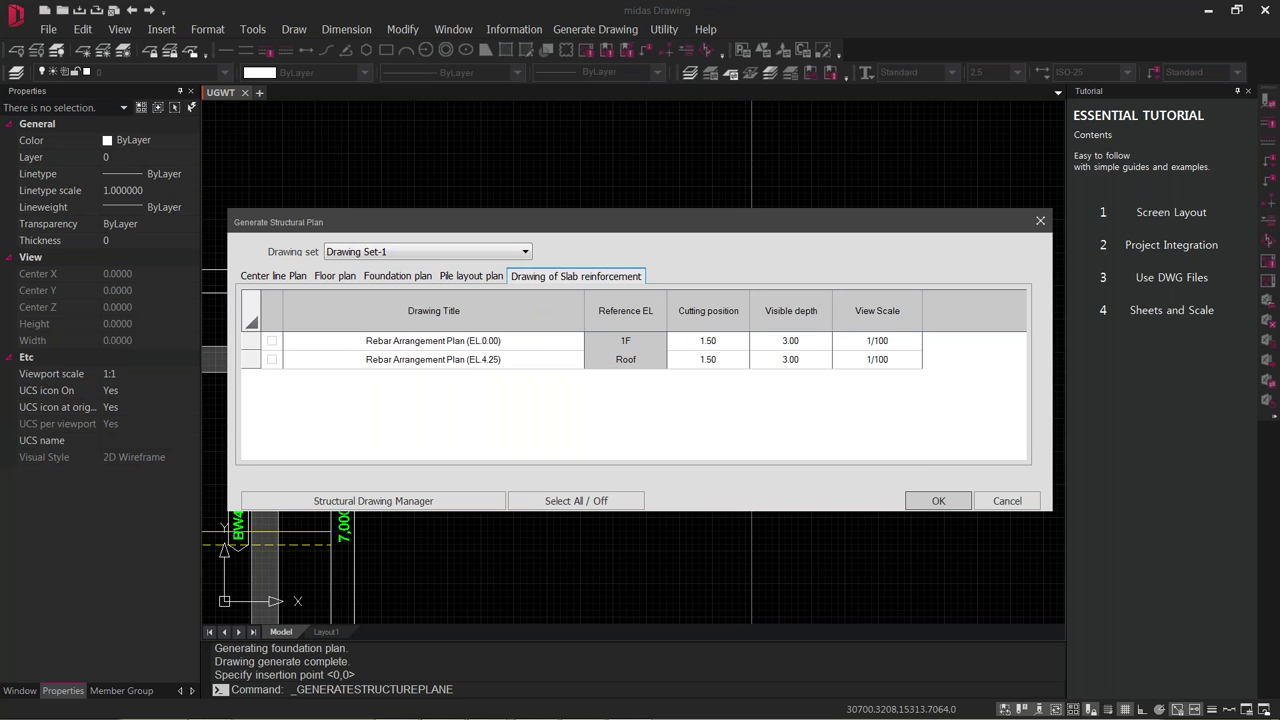
{"action": "left_click", "coordinate": [272, 359]}
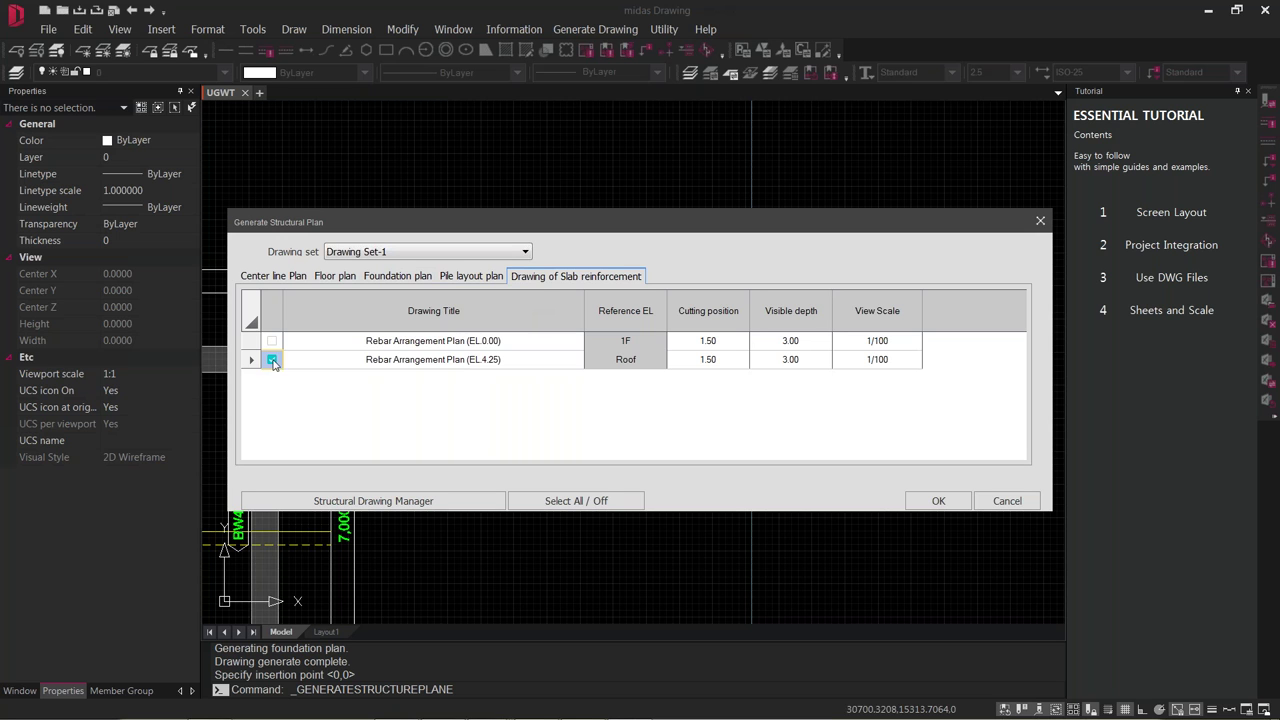
{"action": "left_click", "coordinate": [938, 500]}
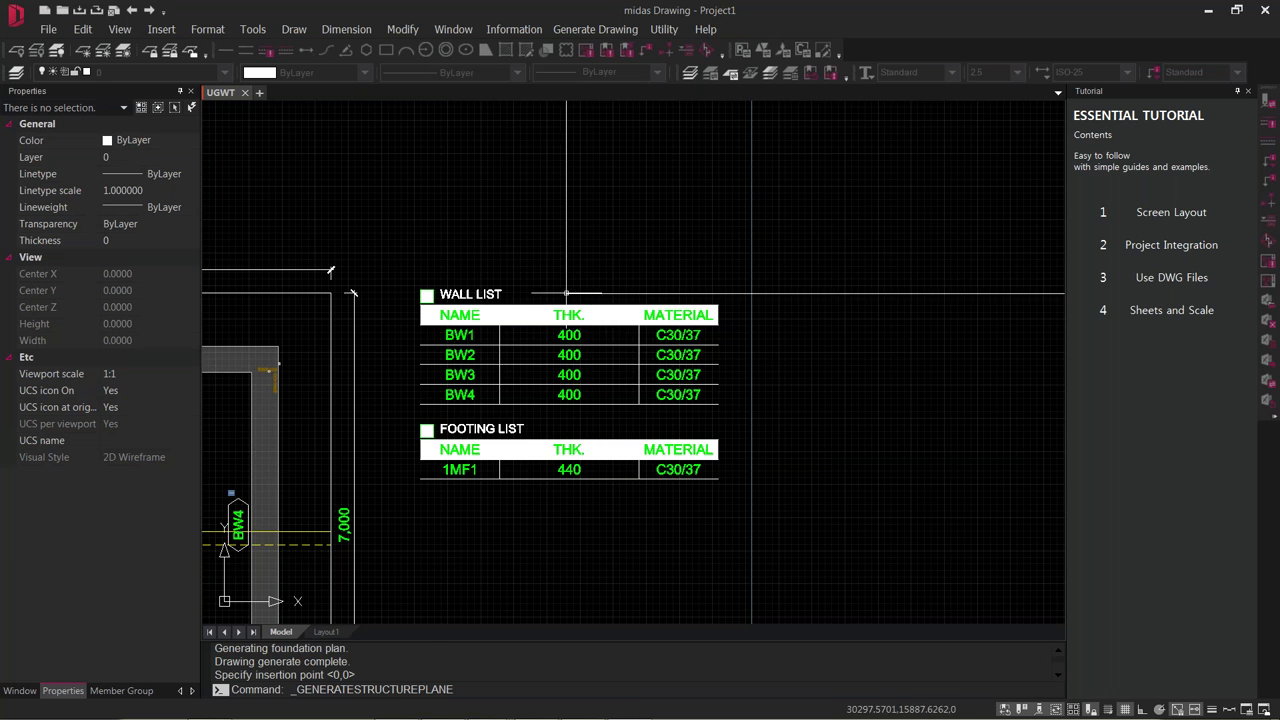
{"action": "left_click", "coordinate": [571, 294]}
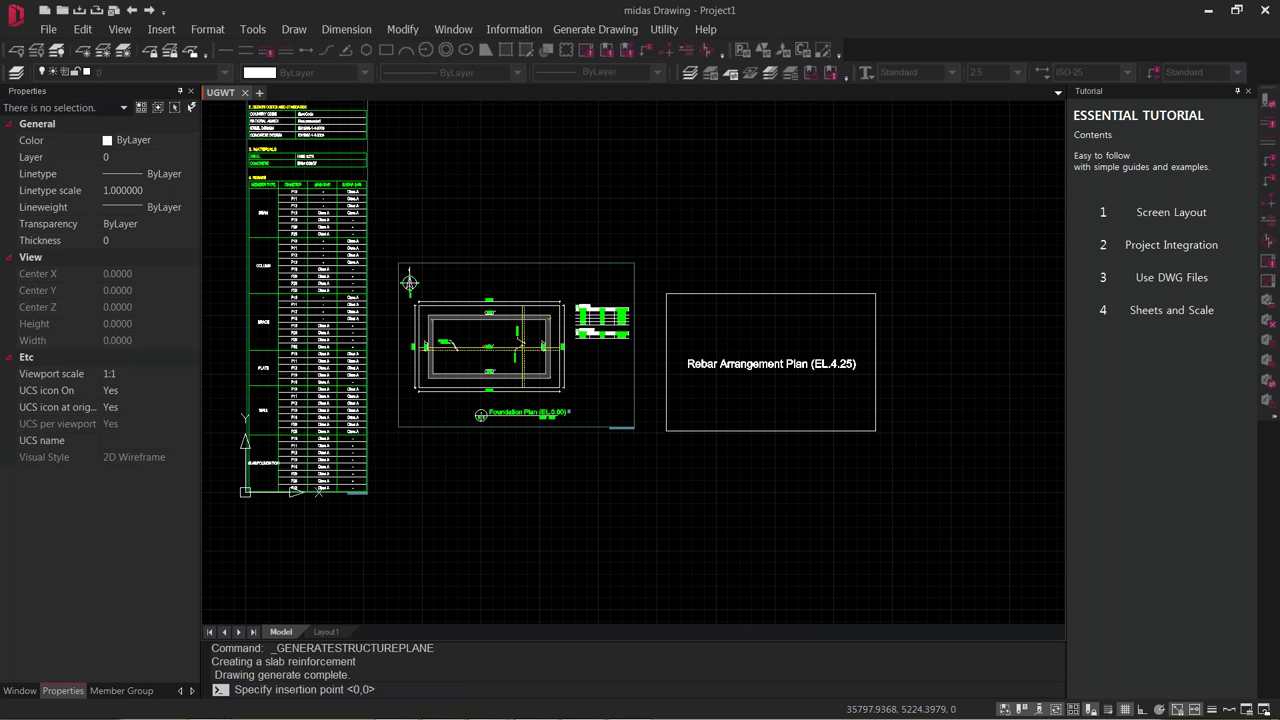
{"action": "left_click", "coordinate": [722, 375]}
{"action": "scroll", "coordinate": [722, 375], "scroll_direction": "up", "scroll_amount": 6}
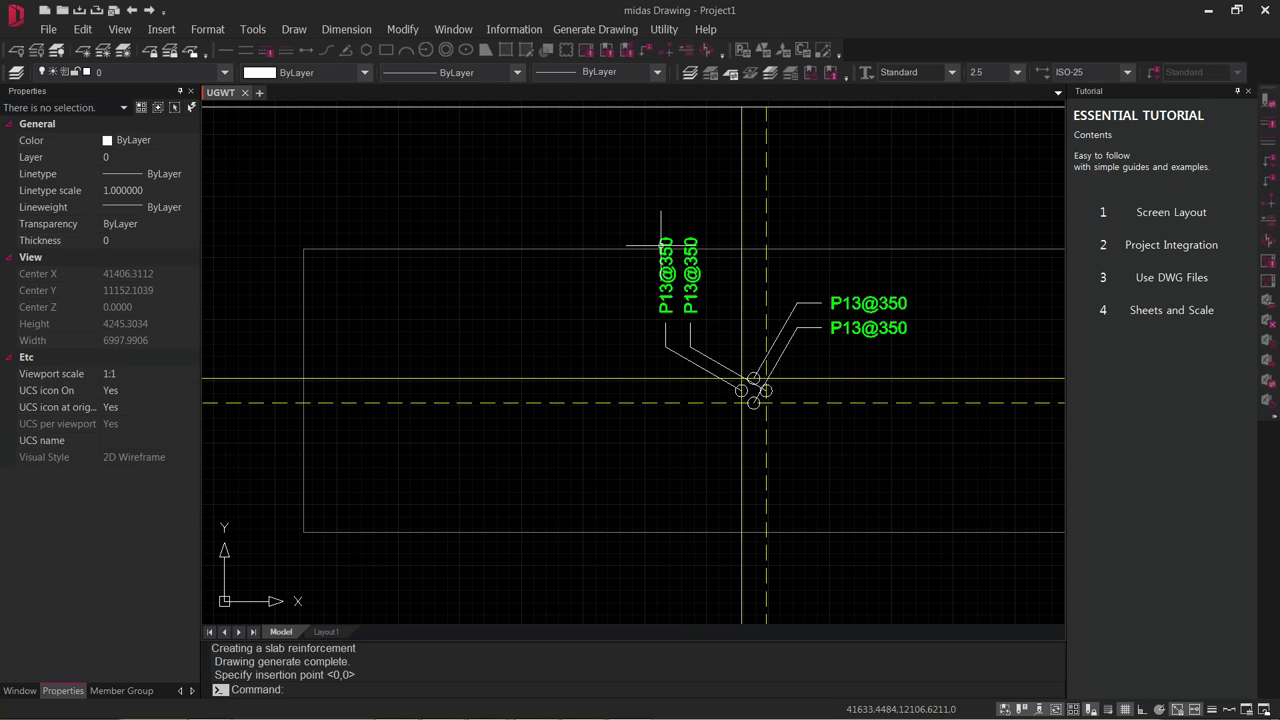
{"action": "mouse_move", "coordinate": [661, 242]}
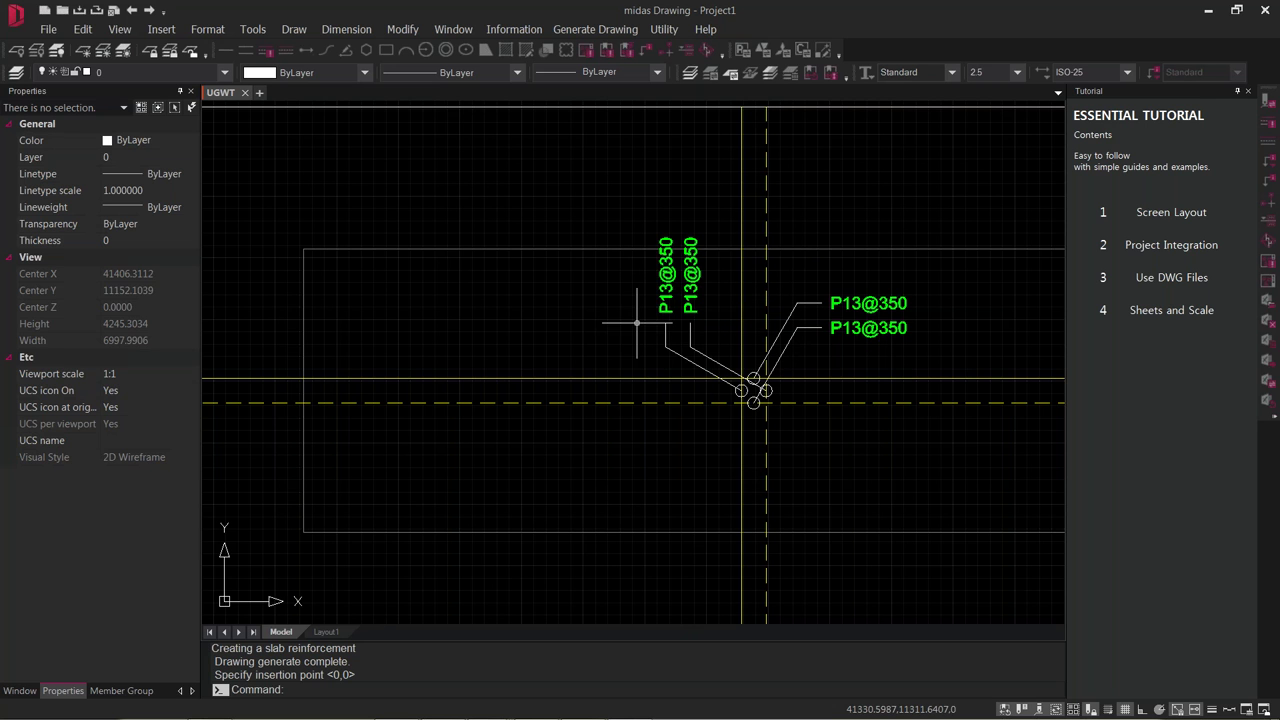
{"action": "scroll", "coordinate": [636, 322], "scroll_direction": "down", "scroll_amount": 2}
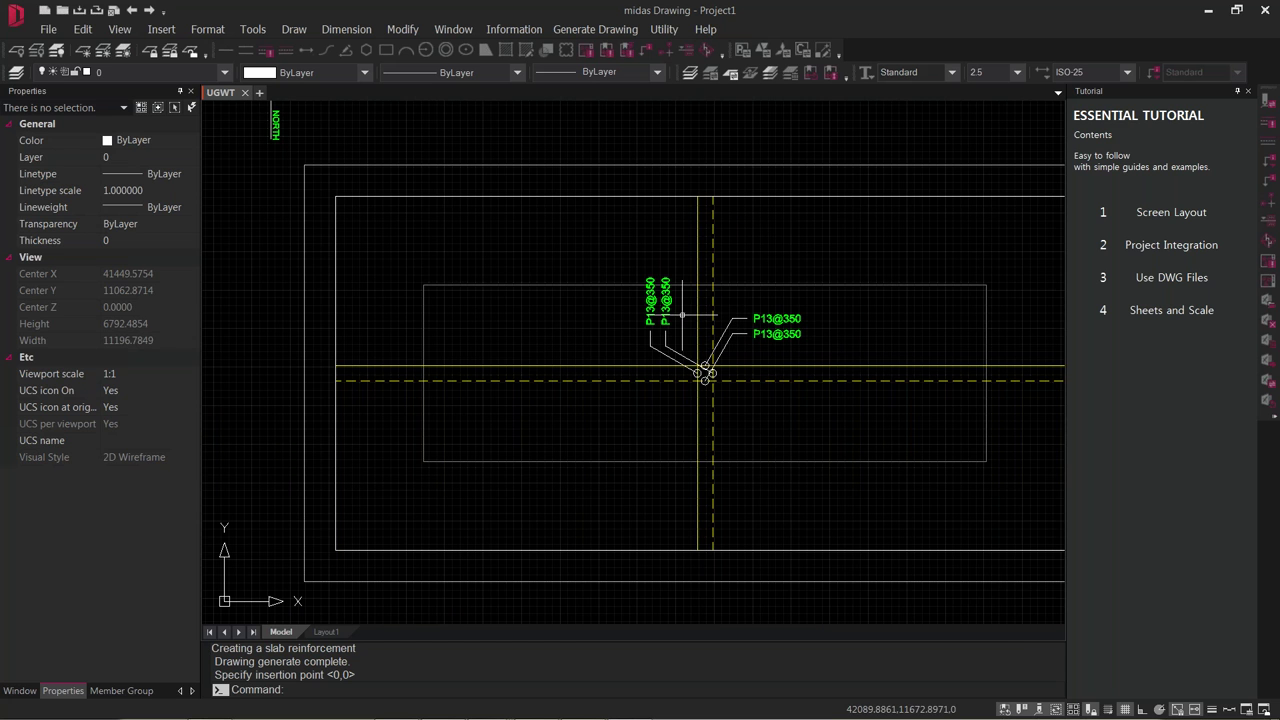
{"action": "scroll", "coordinate": [688, 338], "scroll_direction": "down", "scroll_amount": 3}
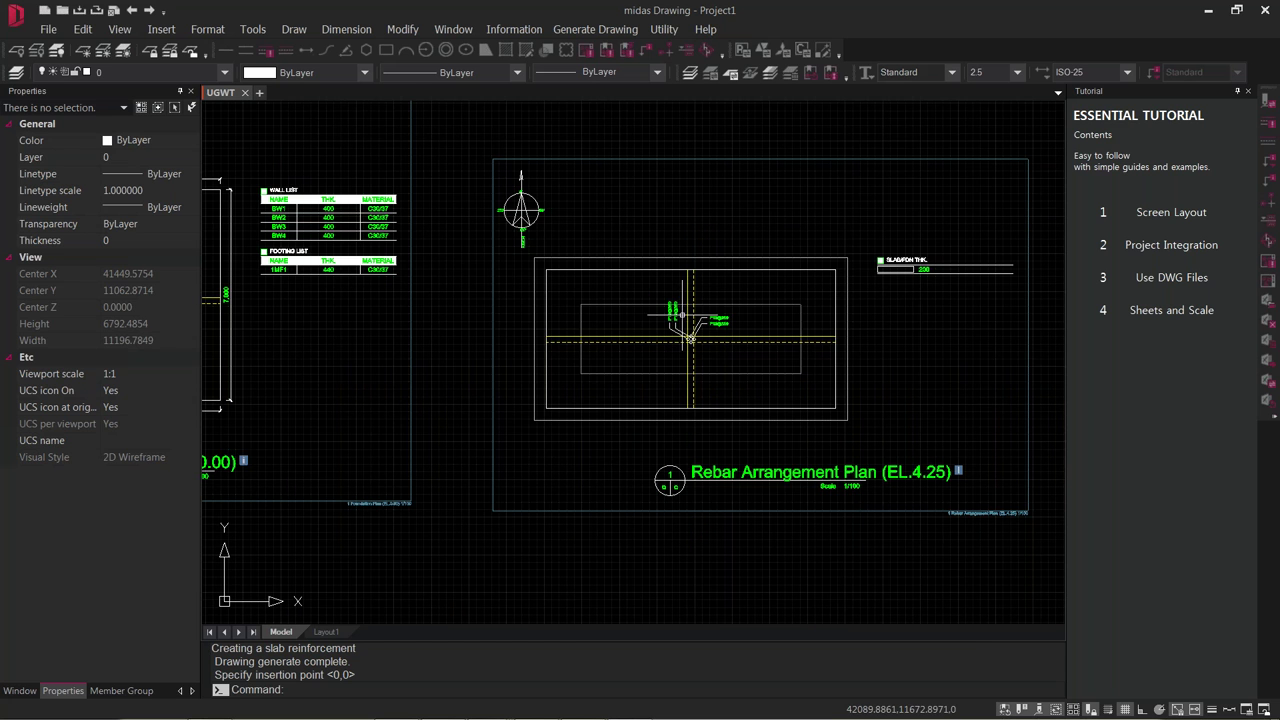
Generate basement wall drawings Wall longitudinal Rebar Section-1 and Section-2 and place them beside the Rebar Arrangement Plan with A3 spacing.
{"action": "left_click", "coordinate": [617, 32]}
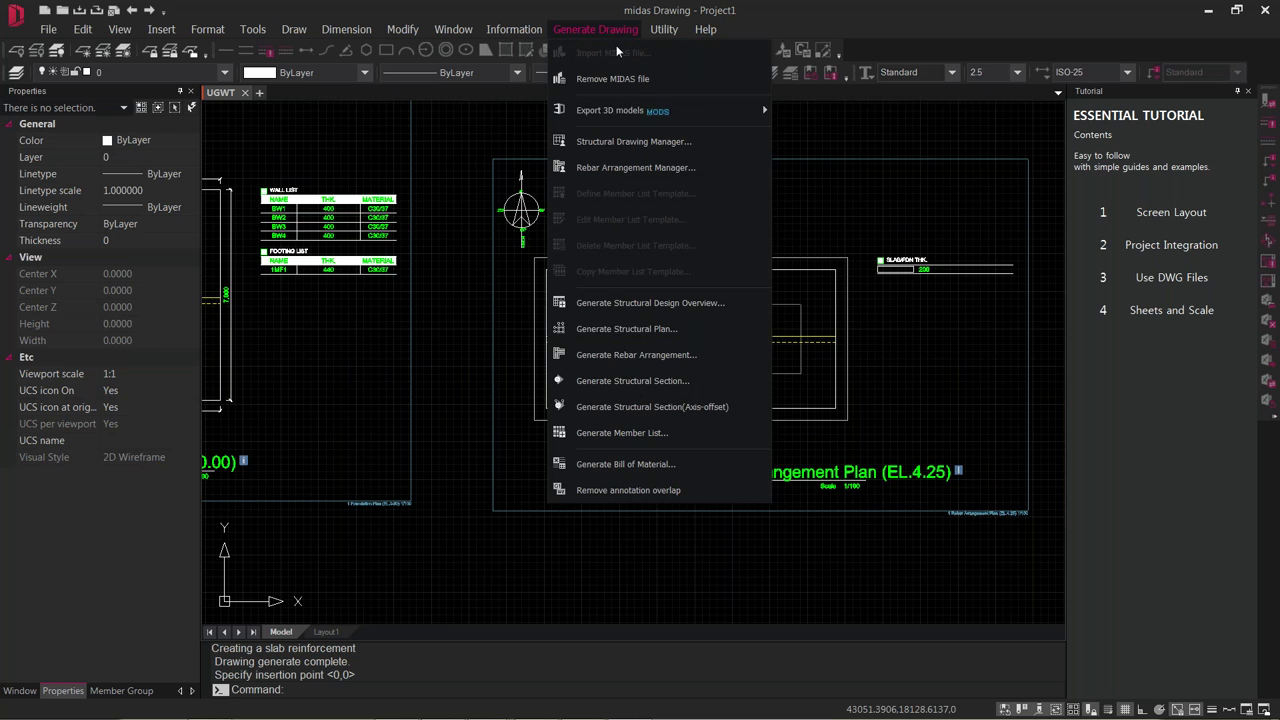
{"action": "left_click", "coordinate": [607, 355]}
{"action": "left_click", "coordinate": [353, 245]}
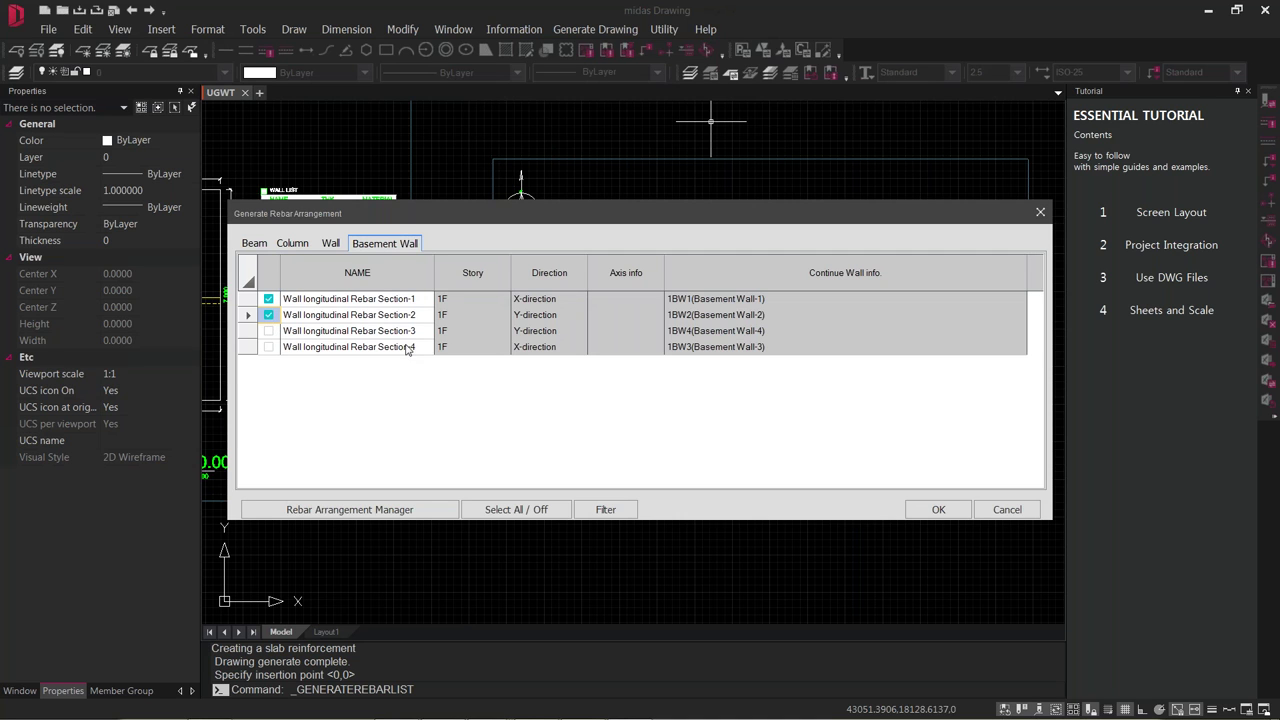
{"action": "left_click", "coordinate": [936, 510]}
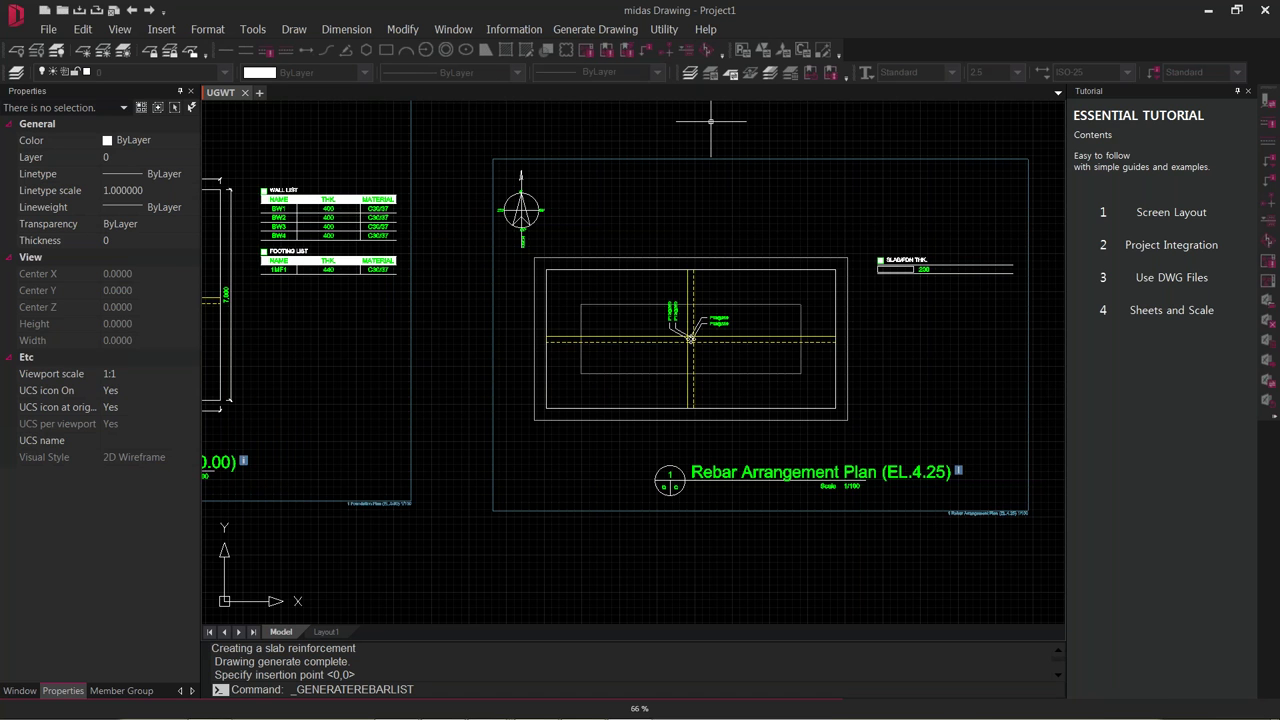
{"action": "scroll", "coordinate": [502, 463], "scroll_direction": "down", "scroll_amount": 4}
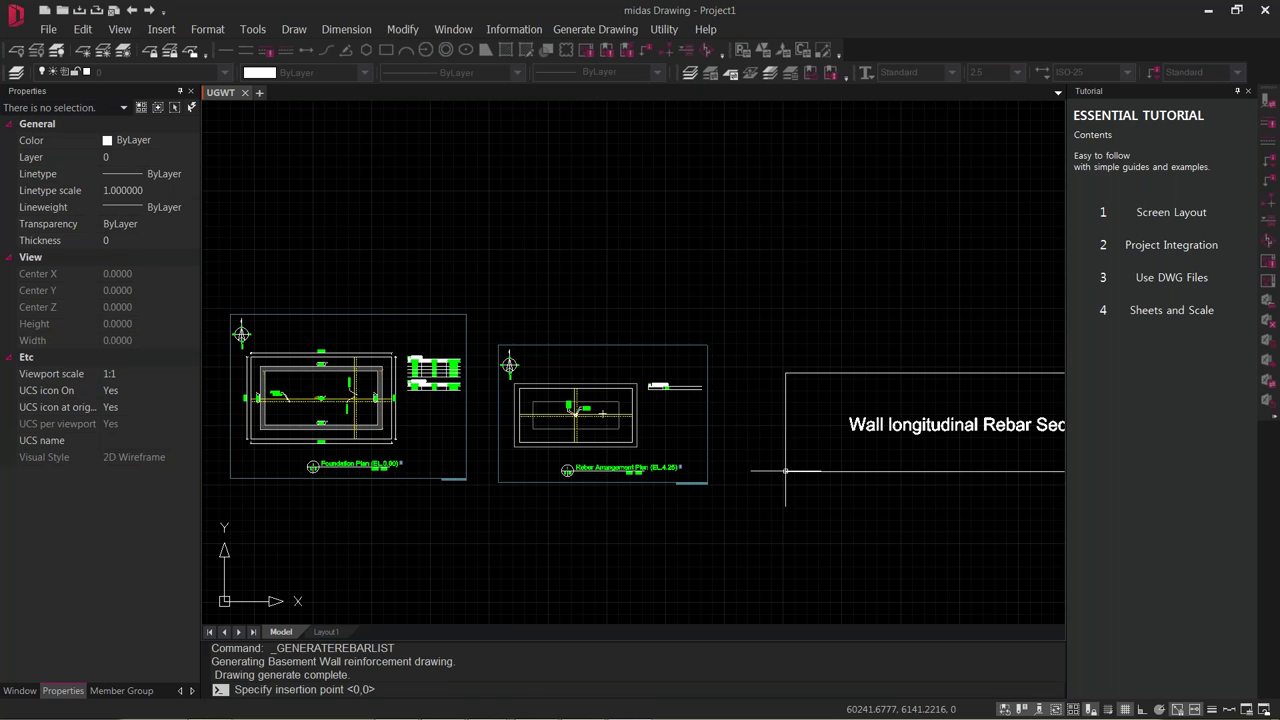
{"action": "left_click", "coordinate": [748, 478]}
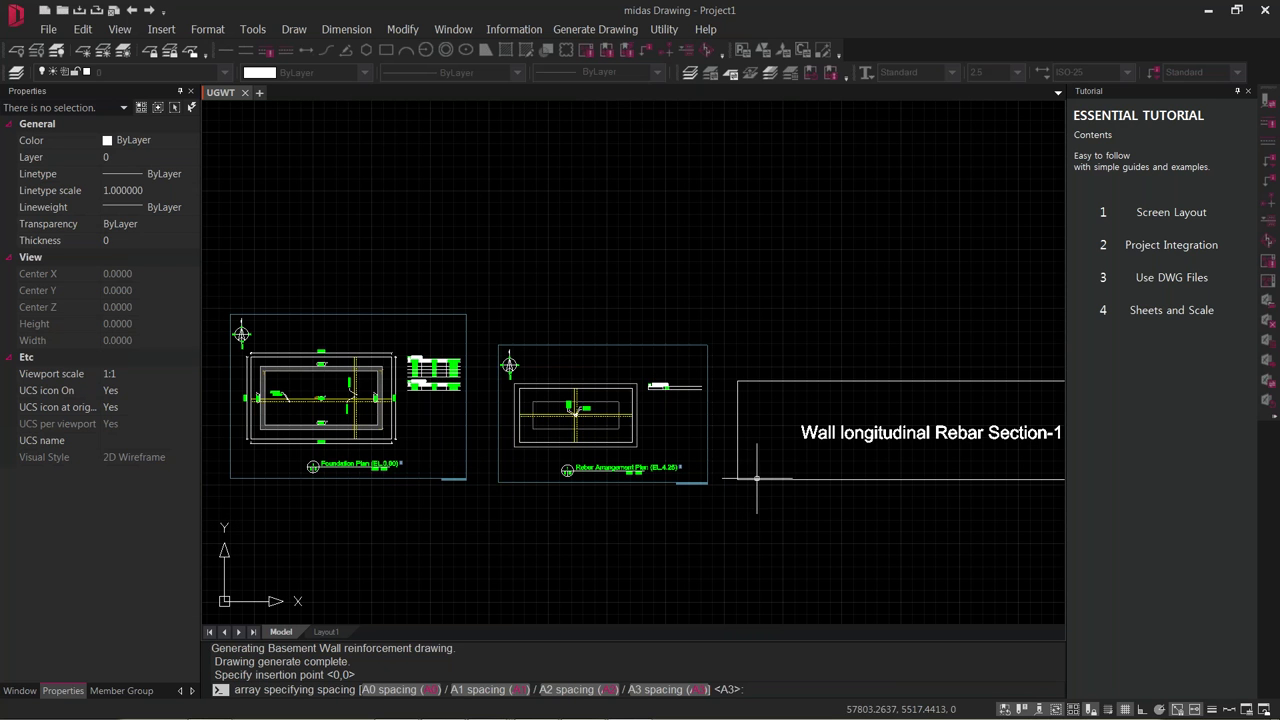
{"action": "key", "text": "Return"}
Examine the horizontal and vertical rebar labels in Wall longitudinal Rebar Section-1 and Section-2.
{"action": "mouse_move", "coordinate": [798, 471]}
{"action": "middle_mouse_down"}
{"action": "mouse_move", "coordinate": [614, 460]}
{"action": "mouse_move", "coordinate": [364, 416]}
{"action": "middle_mouse_up"}
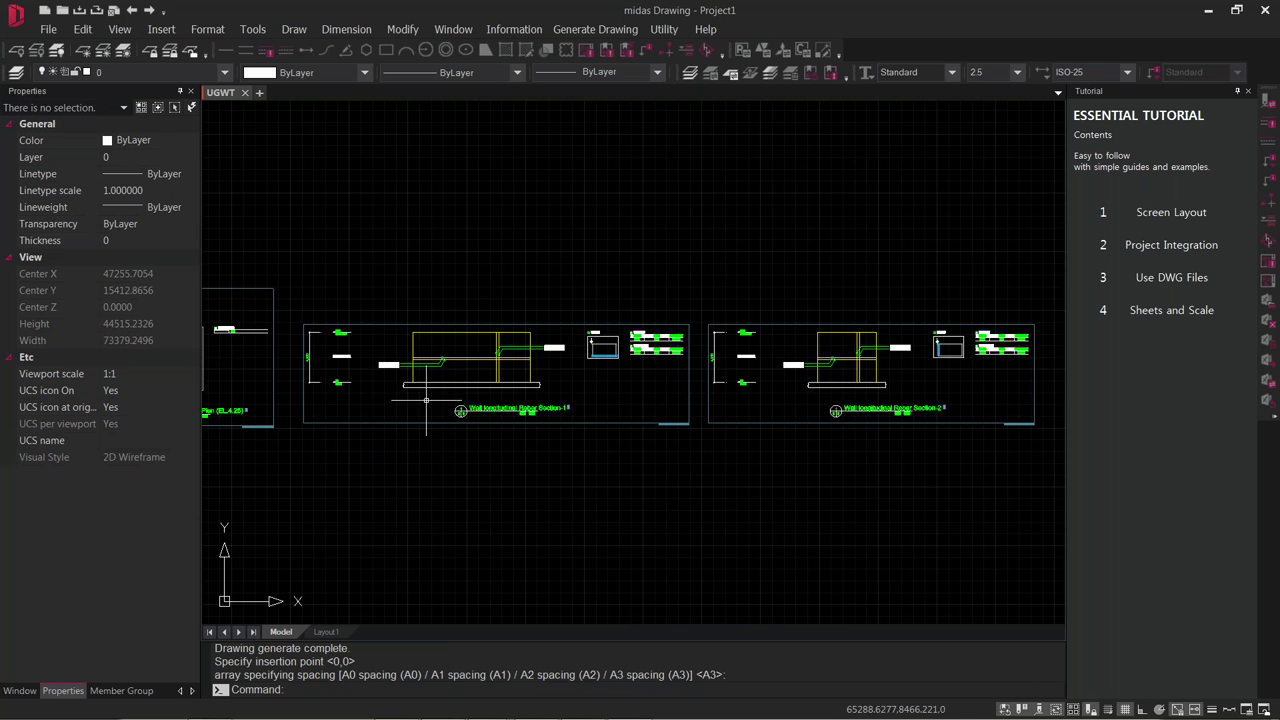
{"action": "scroll", "coordinate": [397, 368], "scroll_direction": "up", "scroll_amount": 2}
{"action": "scroll", "coordinate": [397, 368], "scroll_direction": "up", "scroll_amount": 5}
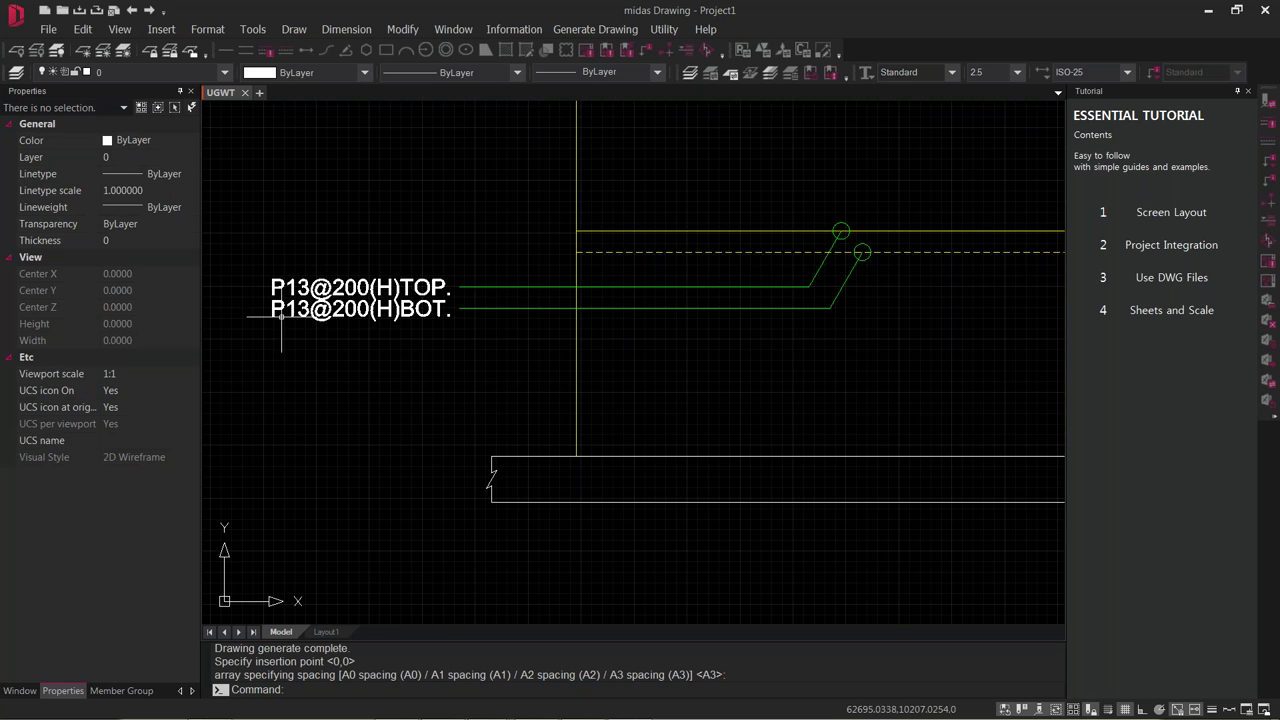
{"action": "scroll", "coordinate": [309, 385], "scroll_direction": "down", "scroll_amount": 4}
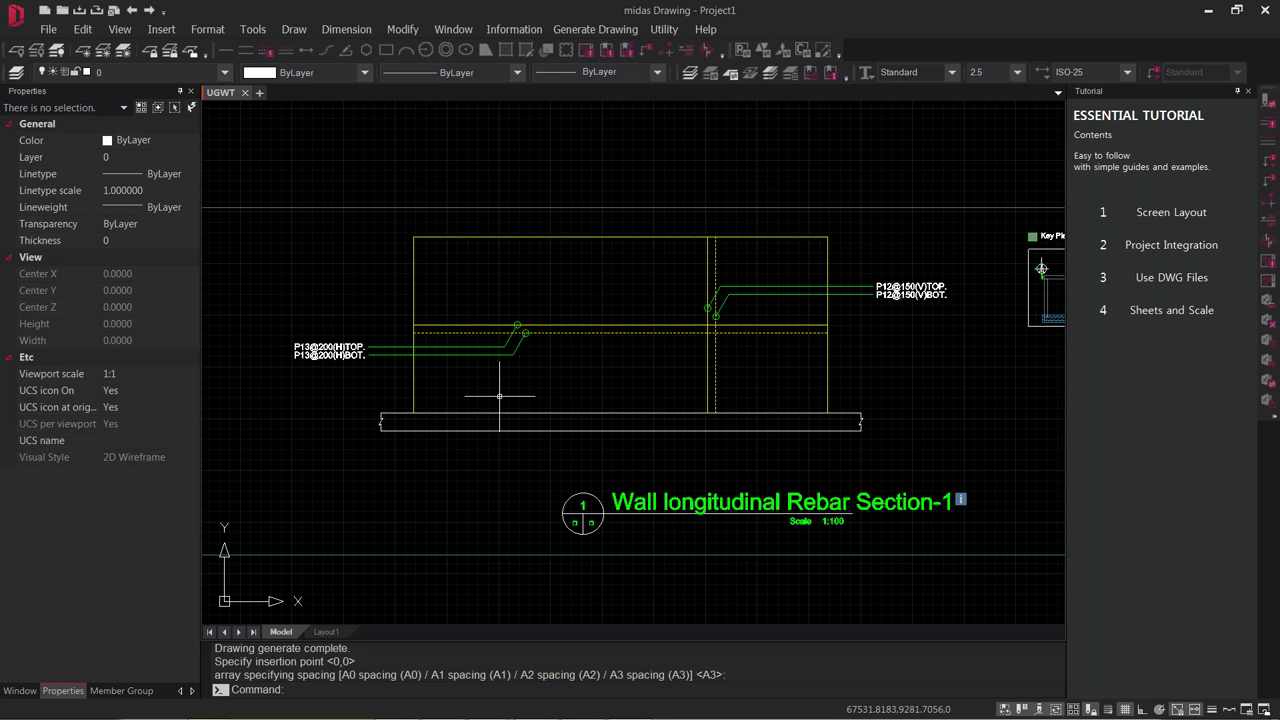
{"action": "middle_click_drag", "start_coordinate": [947, 408], "coordinate": [479, 415]}
{"action": "scroll", "coordinate": [613, 318], "scroll_direction": "up", "scroll_amount": 4}
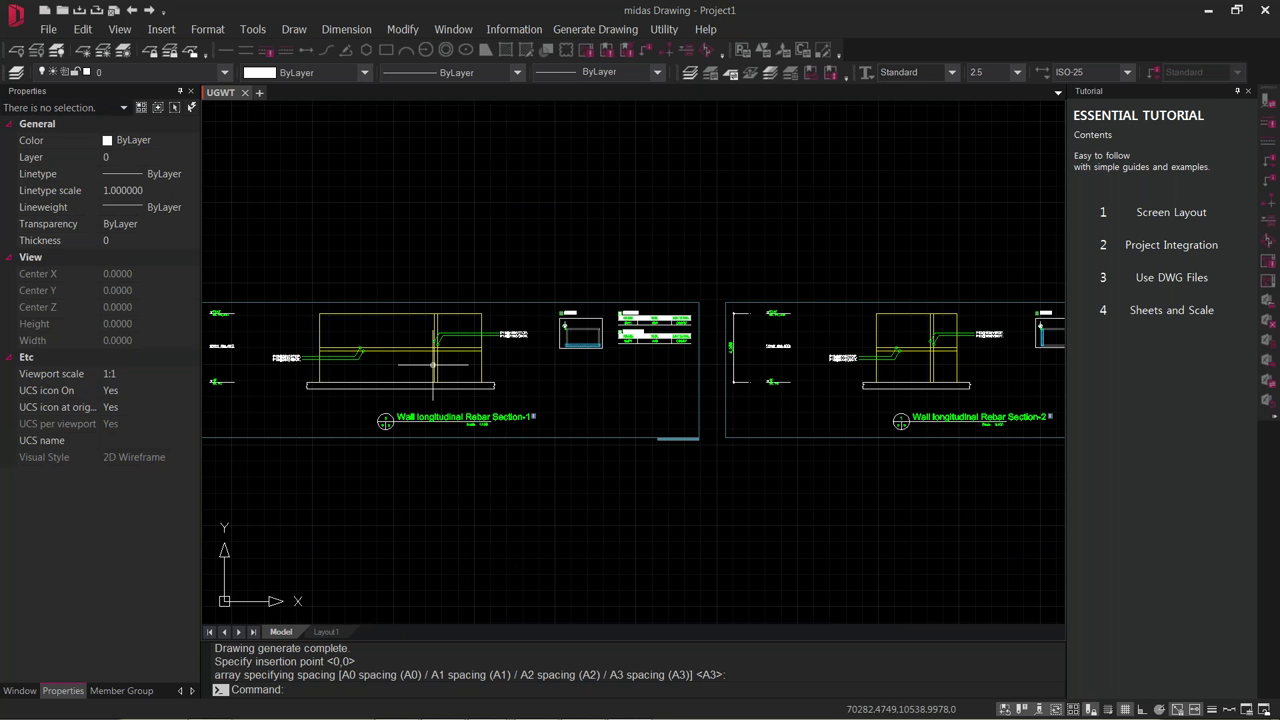
{"action": "scroll", "coordinate": [663, 395], "scroll_direction": "up", "scroll_amount": 5}
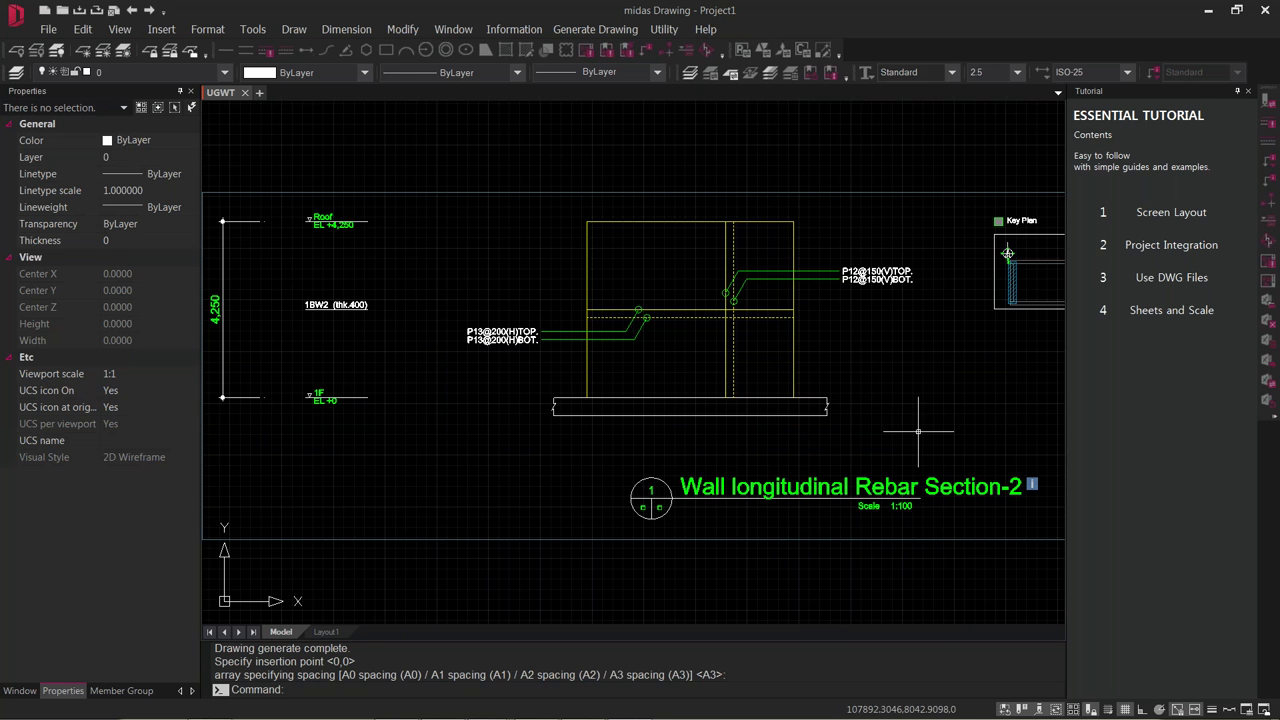
{"action": "mouse_move", "coordinate": [917, 433]}
{"action": "middle_mouse_down"}
{"action": "mouse_move", "coordinate": [737, 449]}
{"action": "mouse_move", "coordinate": [896, 451]}
{"action": "middle_mouse_up"}
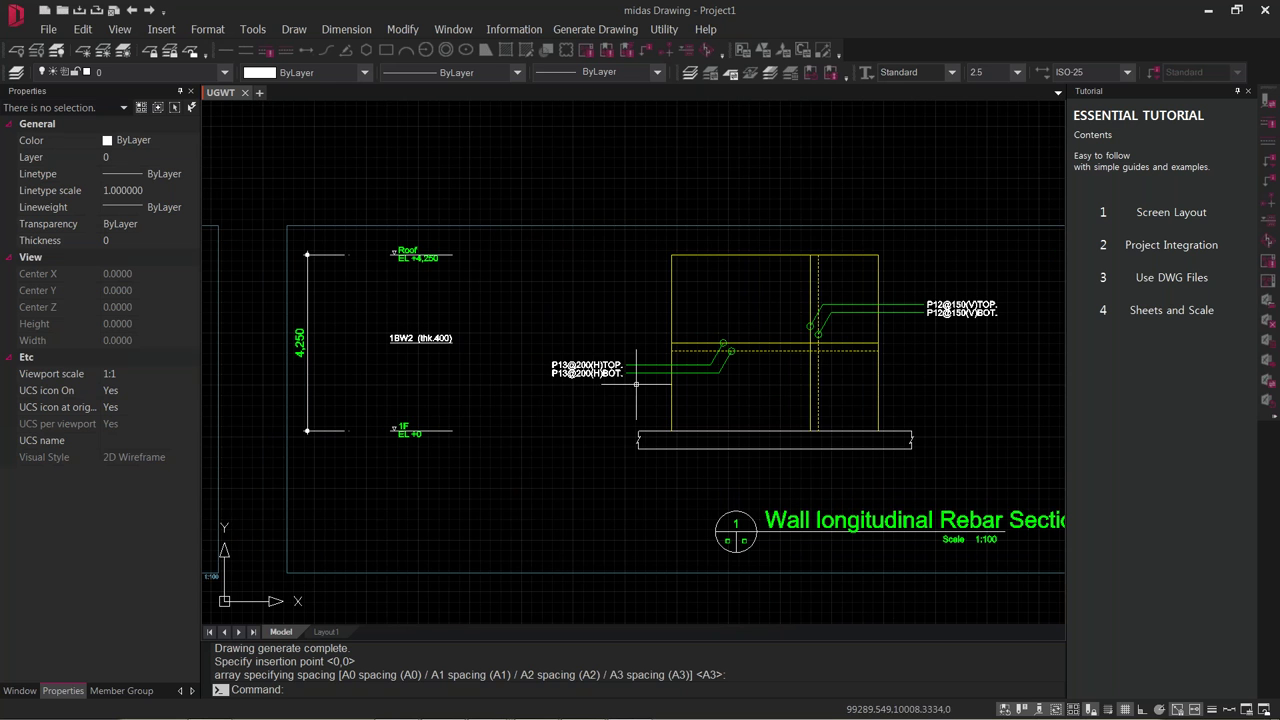
{"action": "scroll", "coordinate": [662, 370], "scroll_direction": "down", "scroll_amount": 3}
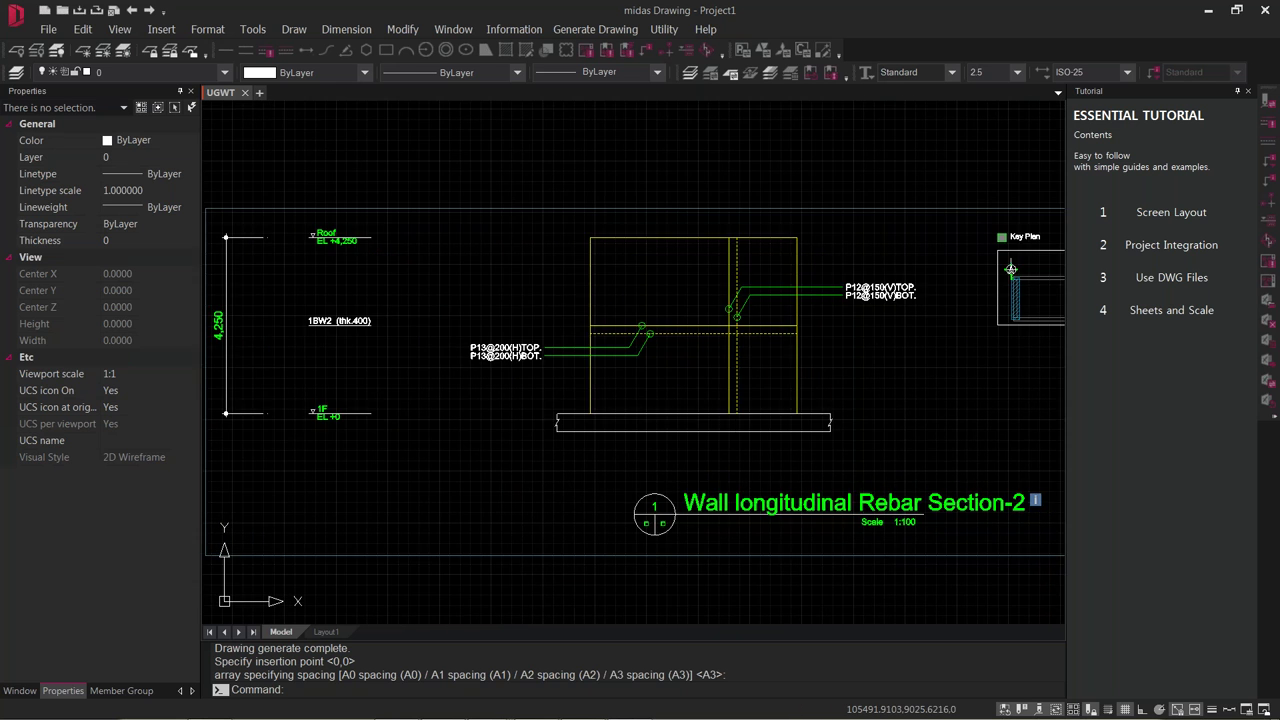
{"action": "scroll", "coordinate": [662, 370], "scroll_direction": "down", "scroll_amount": 2}
Generate the RC member lists for slab and plate and insert the tables beside the wall rebar sections.
{"action": "left_click", "coordinate": [597, 27]}
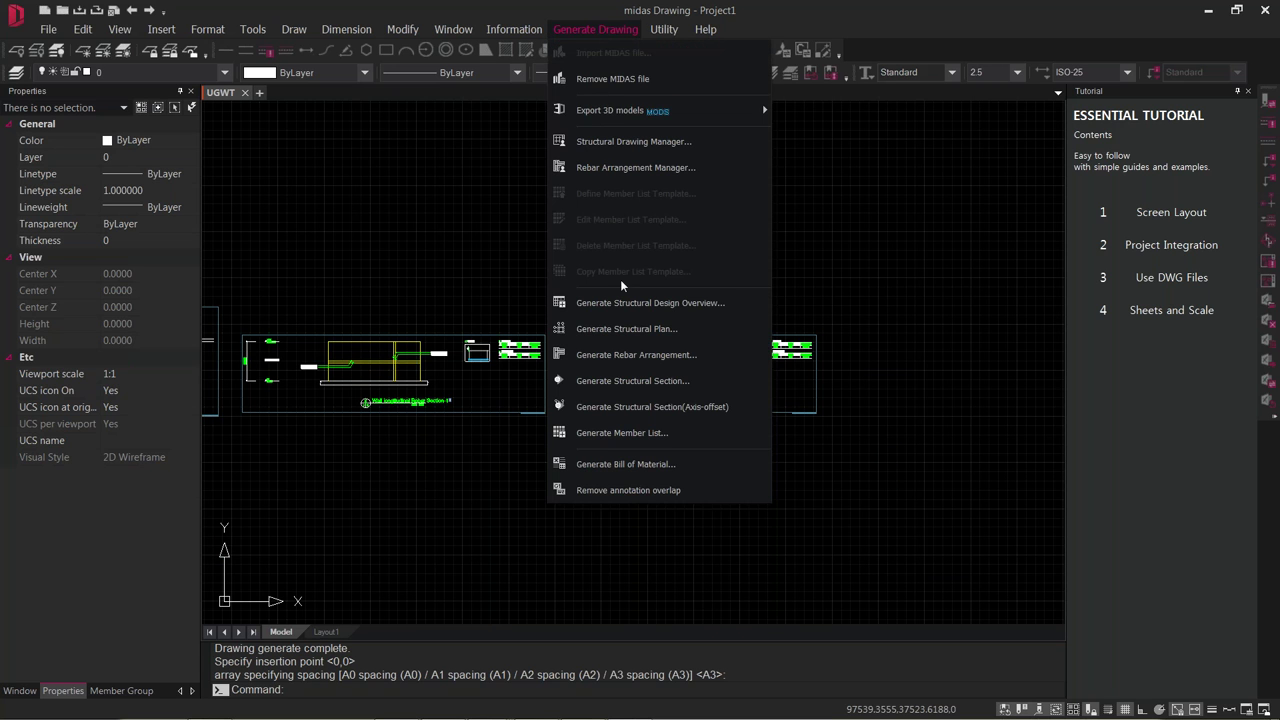
{"action": "left_click", "coordinate": [621, 433]}
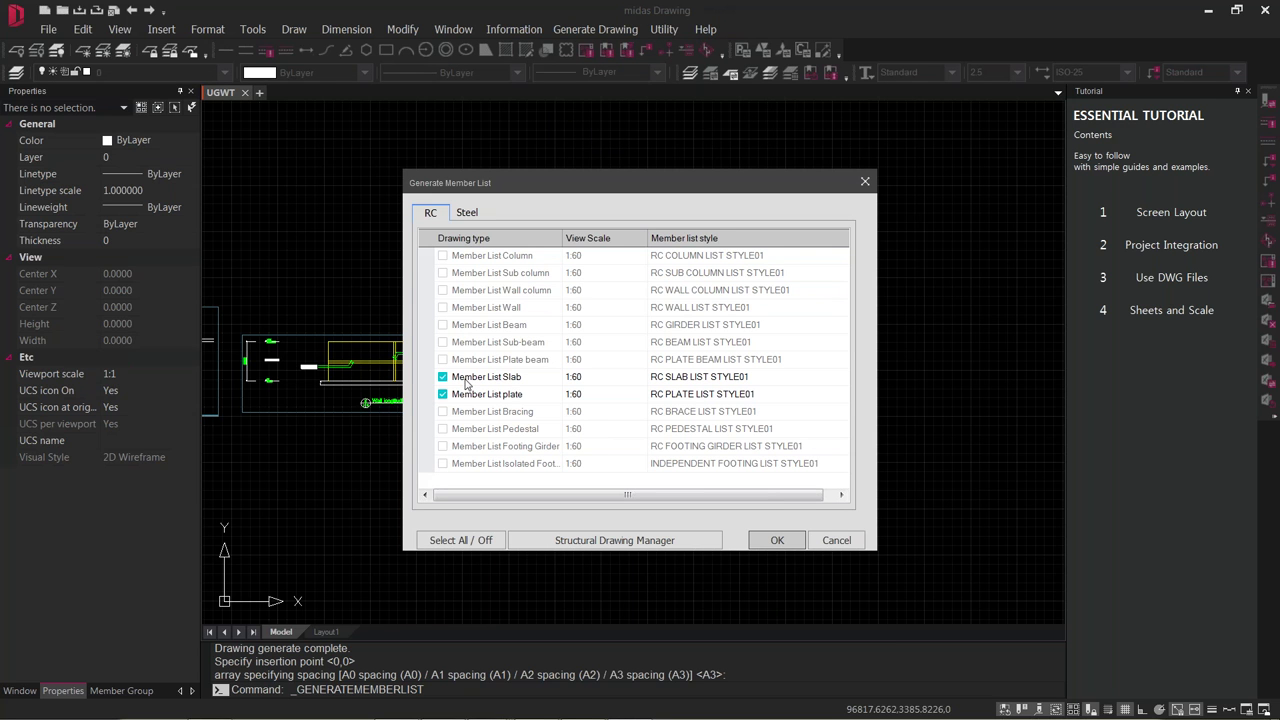
{"action": "left_click", "coordinate": [768, 541]}
{"action": "key", "text": "Return"}
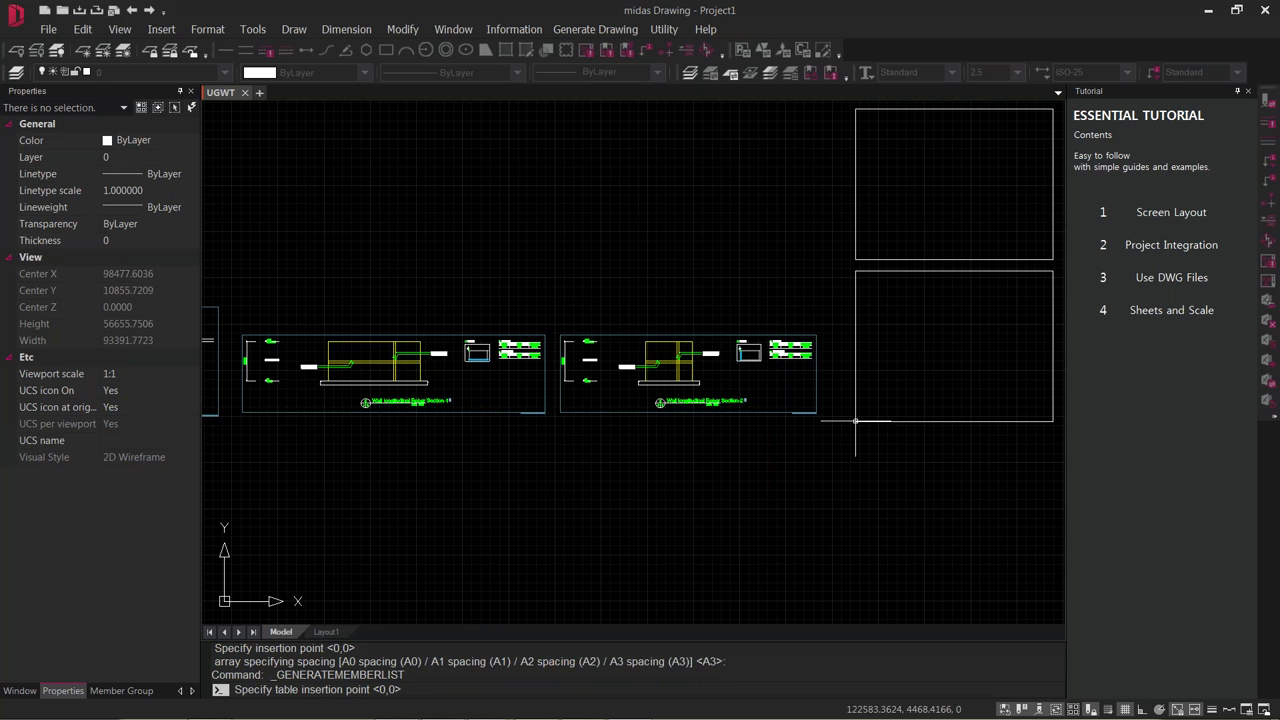
{"action": "left_click", "coordinate": [855, 421]}
Examine the slab list's thickness, type and main rebar entries together with its typical slab detail drawings.
{"action": "middle_click_drag", "start_coordinate": [941, 399], "coordinate": [601, 501]}
{"action": "scroll", "coordinate": [552, 291], "scroll_direction": "up", "scroll_amount": 4}
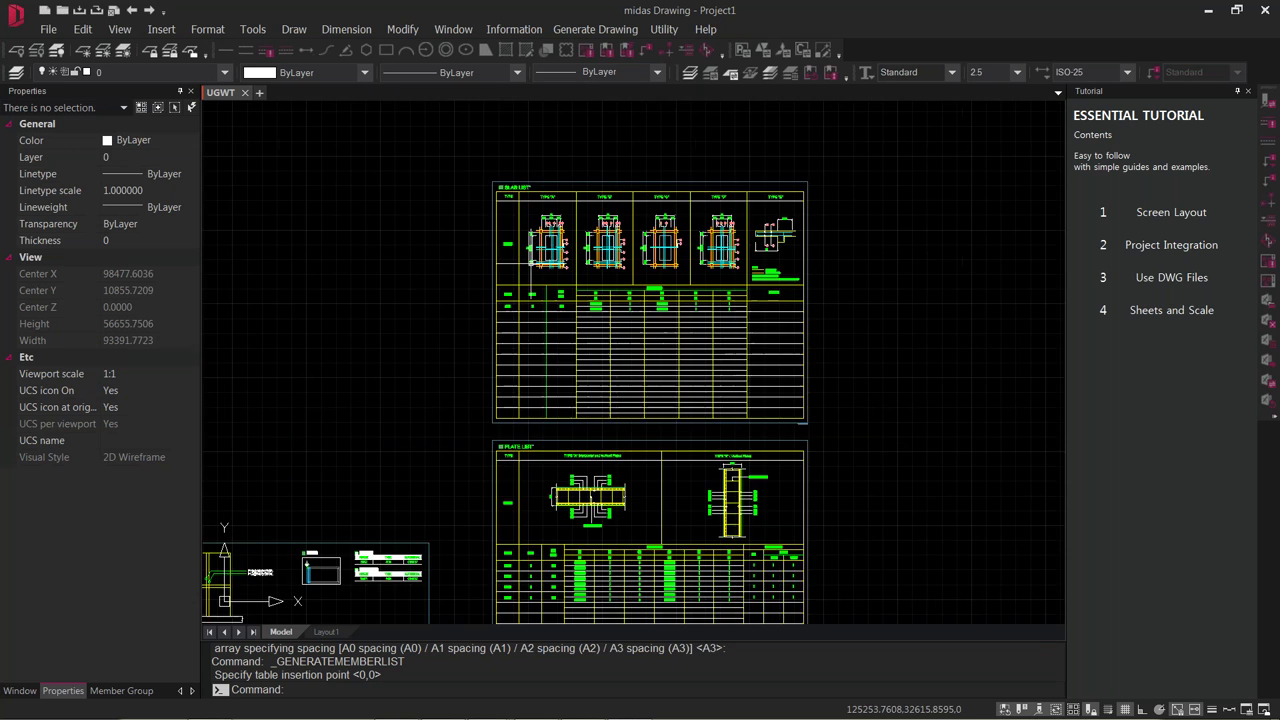
{"action": "scroll", "coordinate": [552, 291], "scroll_direction": "up", "scroll_amount": 4}
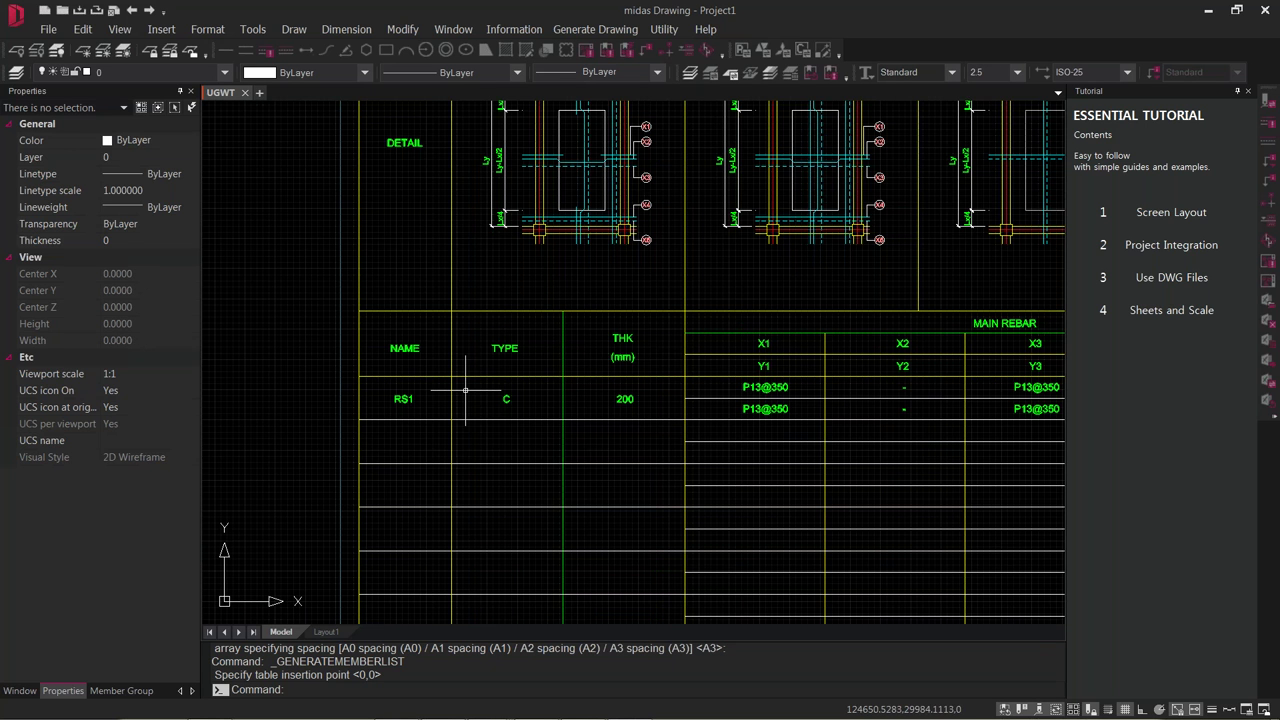
{"action": "middle_click_drag", "start_coordinate": [942, 412], "coordinate": [657, 418]}
{"action": "mouse_move", "coordinate": [789, 450]}
{"action": "middle_mouse_down"}
{"action": "mouse_move", "coordinate": [675, 454]}
{"action": "mouse_move", "coordinate": [623, 537]}
{"action": "mouse_move", "coordinate": [623, 594]}
{"action": "middle_mouse_up"}
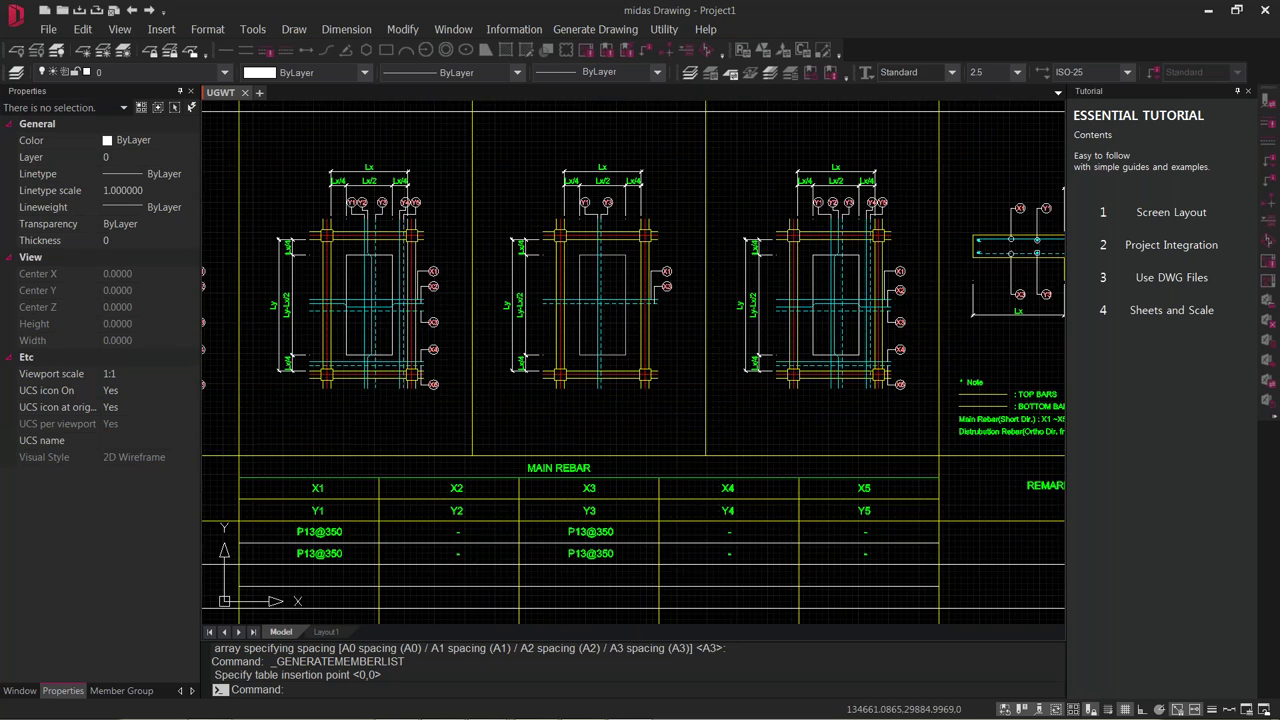
Examine the plate list's typical details for Type A and Type B plates, including the main and shear rebar positions.
{"action": "scroll", "coordinate": [412, 266], "scroll_direction": "down", "scroll_amount": 2}
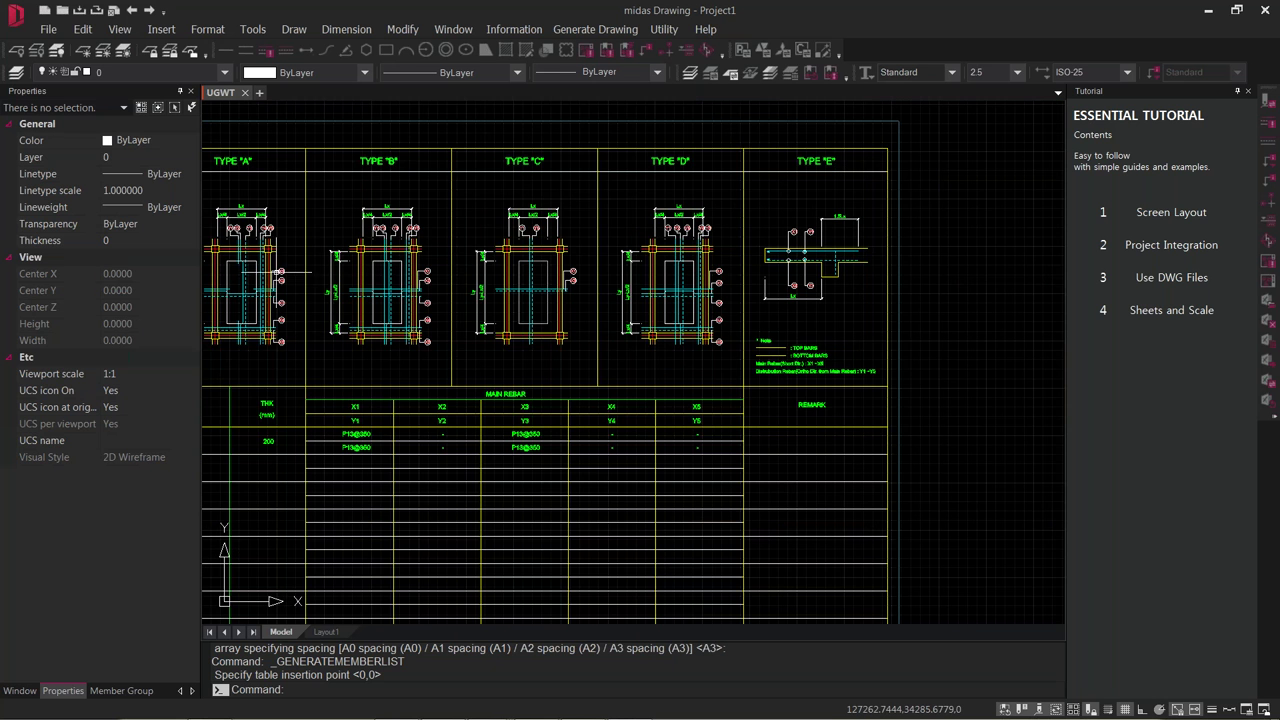
{"action": "middle_click_drag", "start_coordinate": [268, 274], "coordinate": [379, 277]}
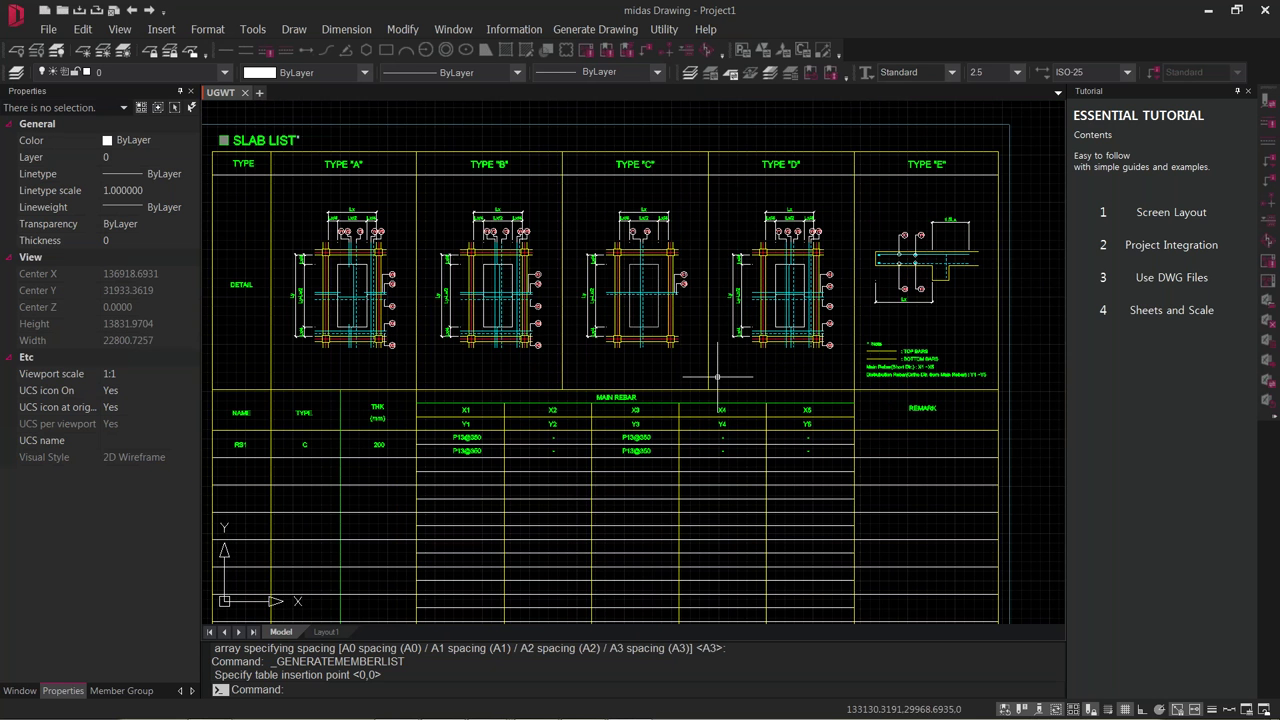
{"action": "mouse_move", "coordinate": [532, 558]}
{"action": "middle_mouse_down"}
{"action": "mouse_move", "coordinate": [600, 380]}
{"action": "mouse_move", "coordinate": [600, 230]}
{"action": "middle_mouse_up"}
{"action": "scroll", "coordinate": [600, 211], "scroll_direction": "down", "scroll_amount": 3}
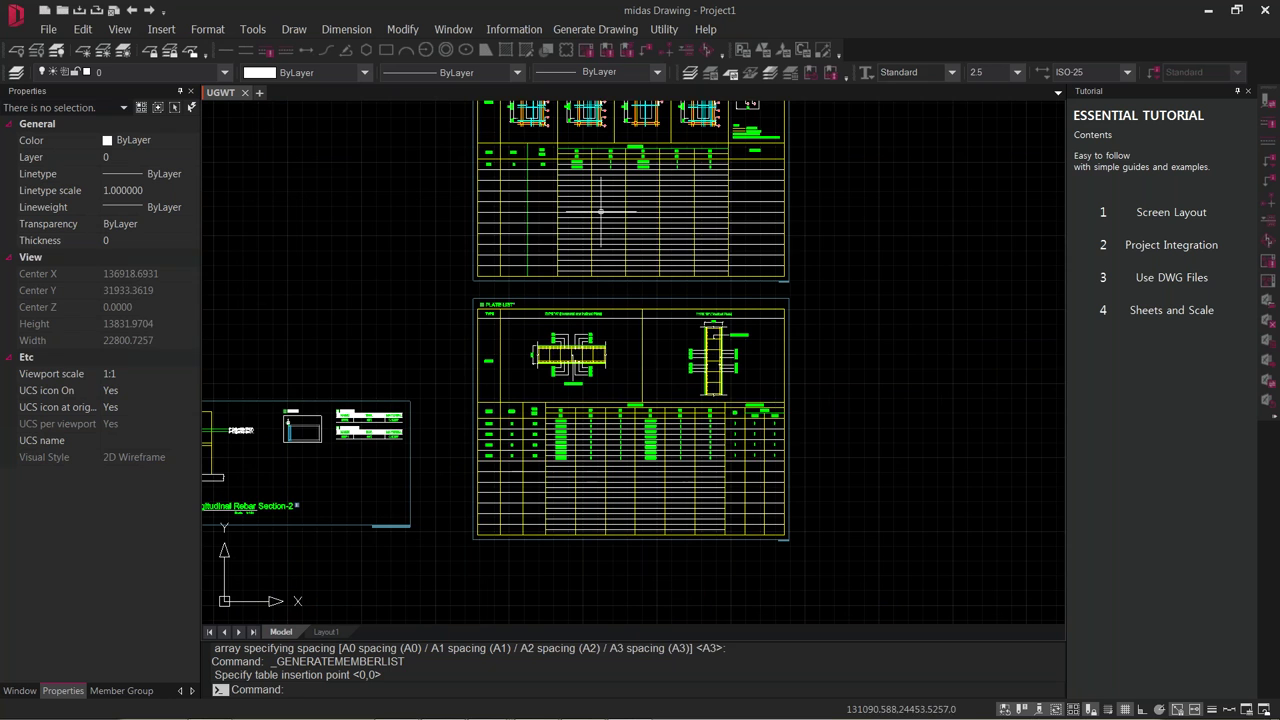
{"action": "scroll", "coordinate": [620, 430], "scroll_direction": "up", "scroll_amount": 2}
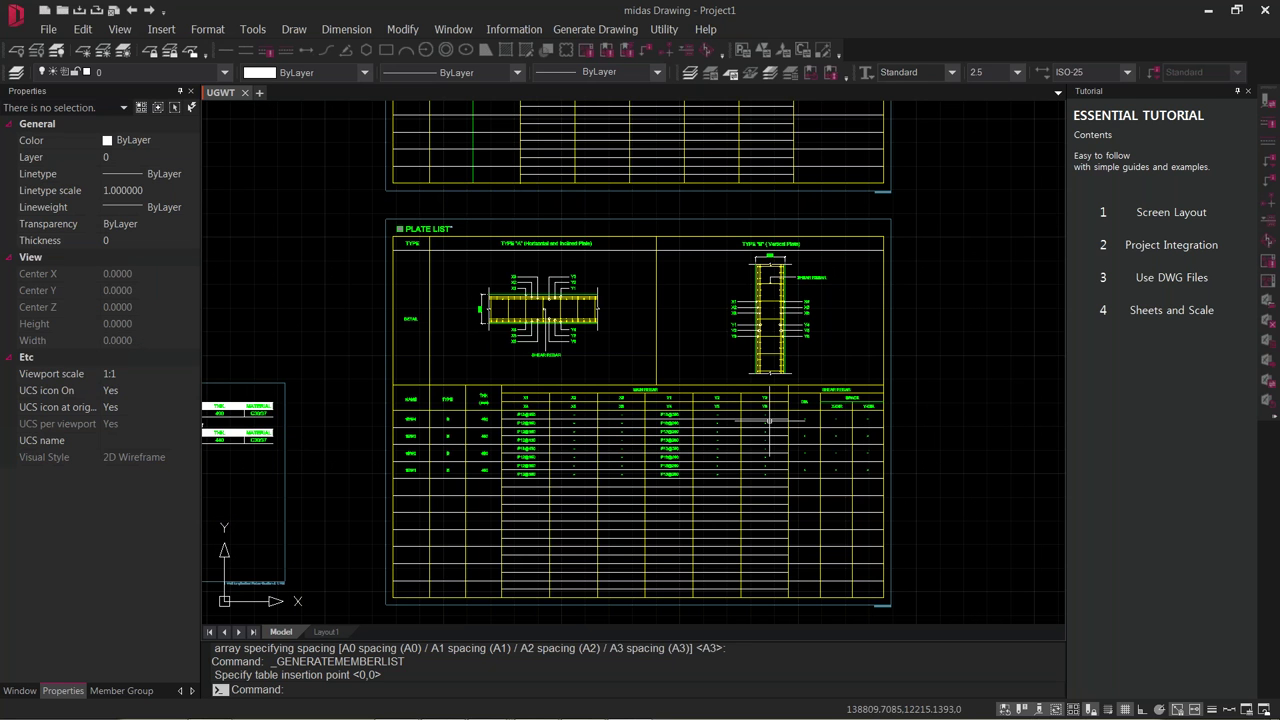
{"action": "mouse_move", "coordinate": [769, 469]}
{"action": "scroll", "coordinate": [780, 325], "scroll_direction": "up", "scroll_amount": 2}
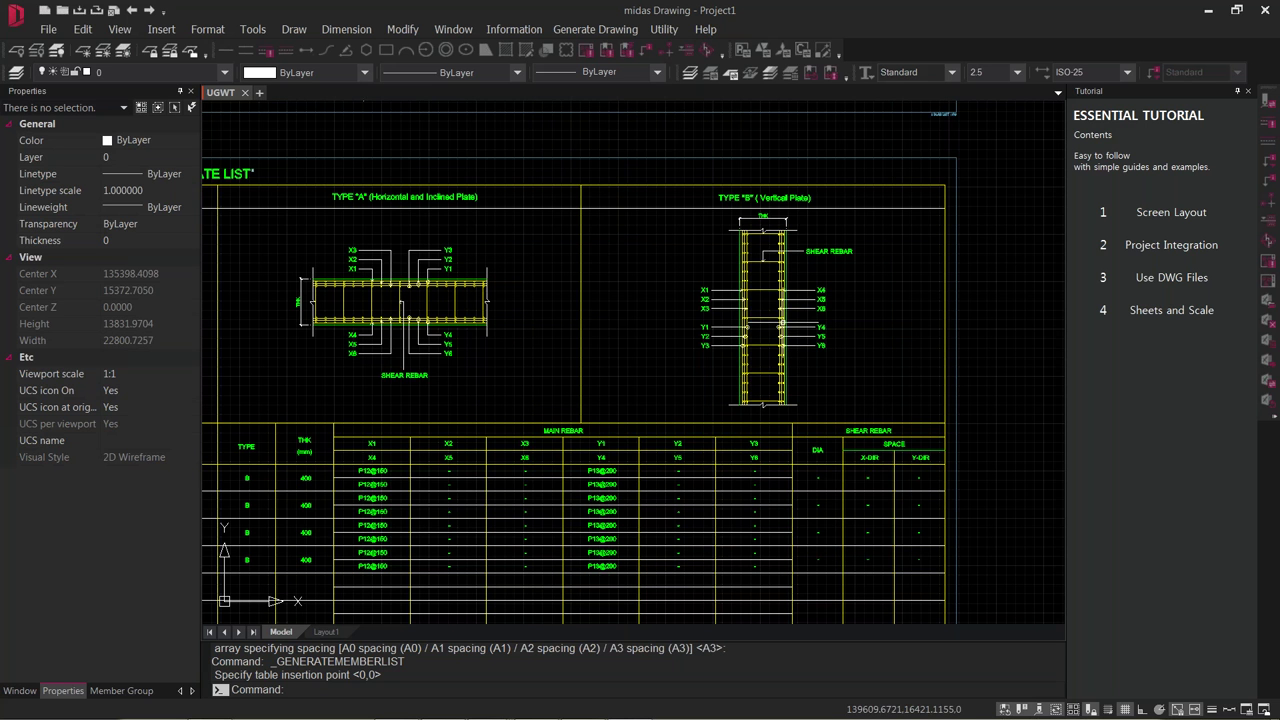
{"action": "scroll", "coordinate": [806, 322], "scroll_direction": "up", "scroll_amount": 2}
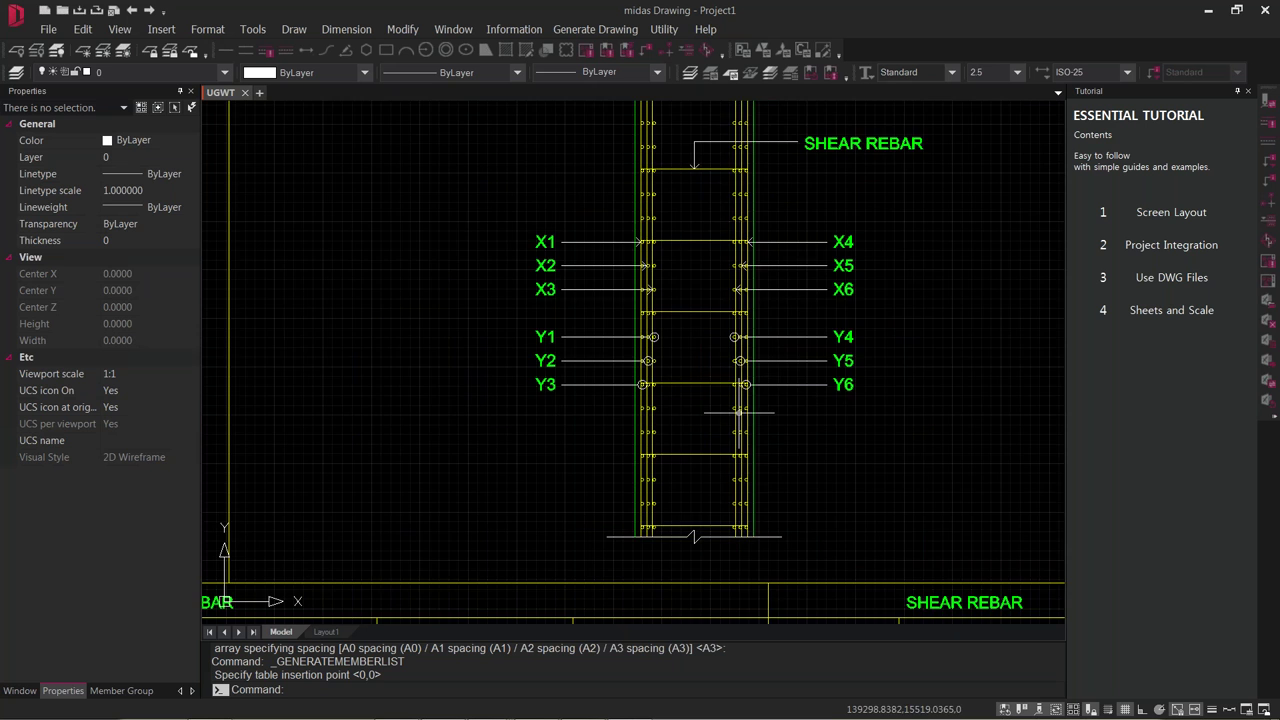
{"action": "scroll", "coordinate": [746, 380], "scroll_direction": "down", "scroll_amount": 1}
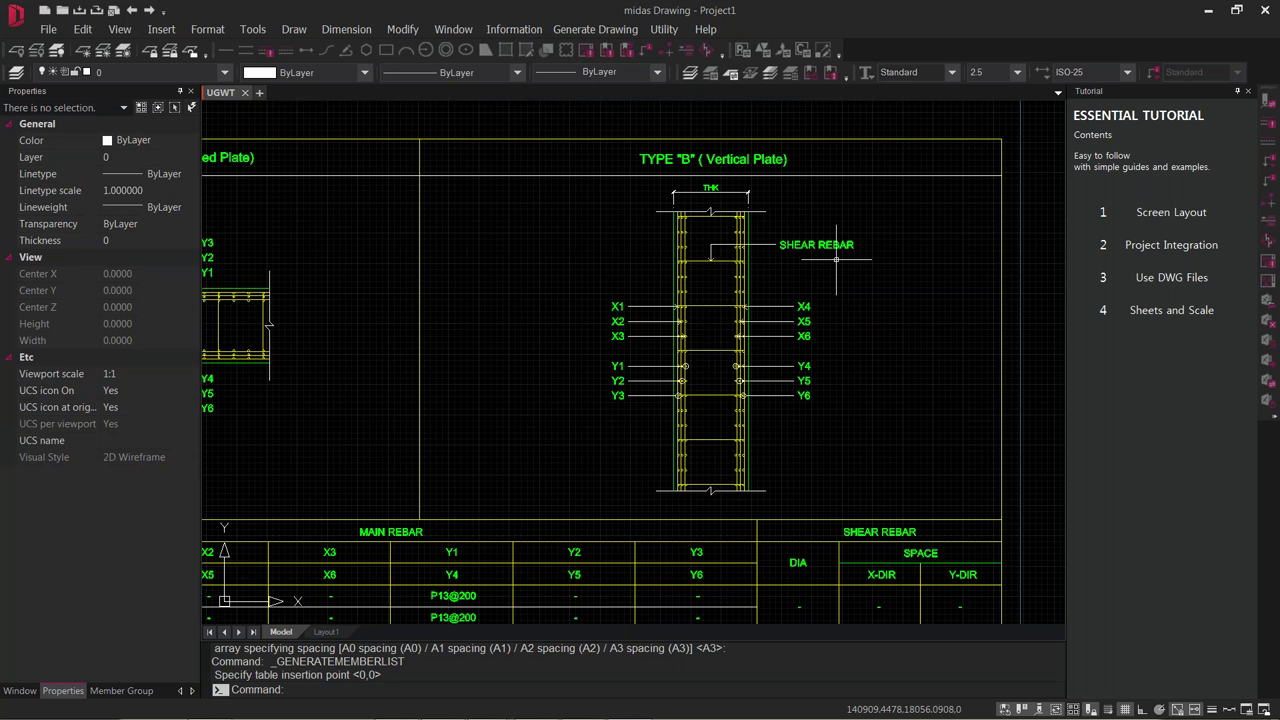
{"action": "scroll", "coordinate": [836, 259], "scroll_direction": "down", "scroll_amount": 2}
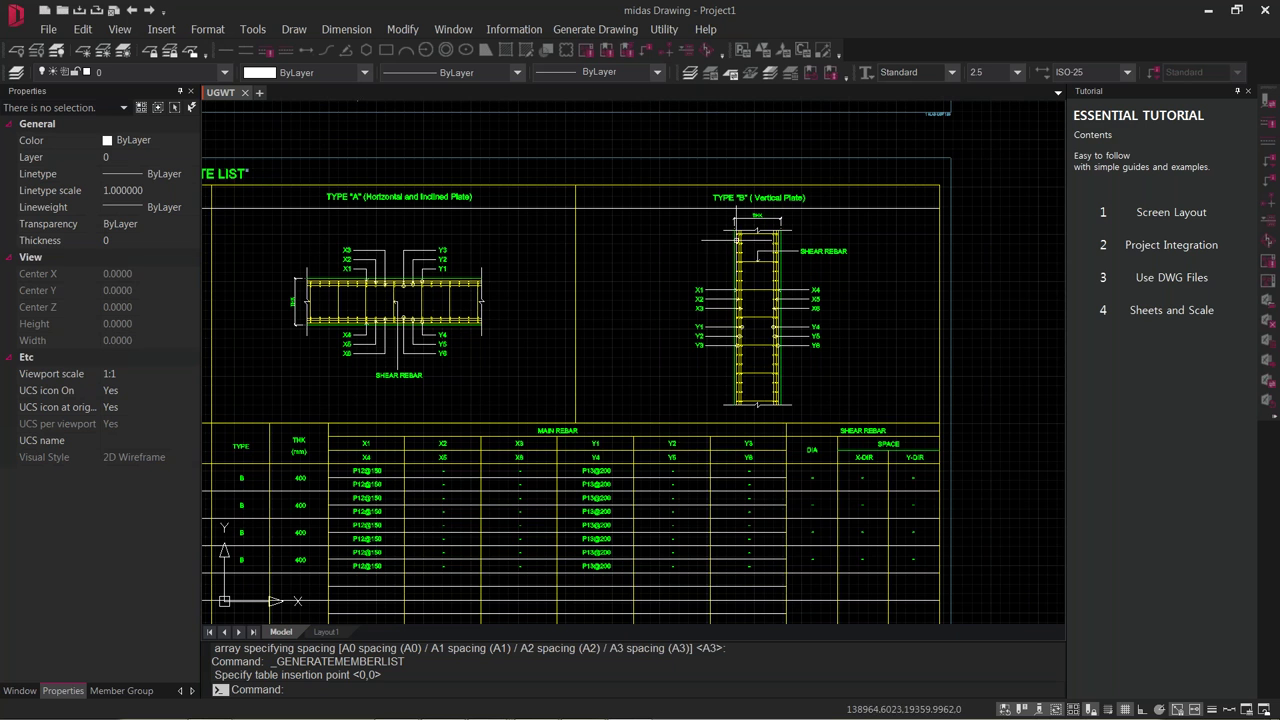
Examine the name, type, thickness and main rebar entries for walls 1BW1 to 1BW4 in the plate list.
{"action": "middle_click_drag", "start_coordinate": [412, 480], "coordinate": [528, 462]}
{"action": "scroll", "coordinate": [493, 456], "scroll_direction": "up", "scroll_amount": 4}
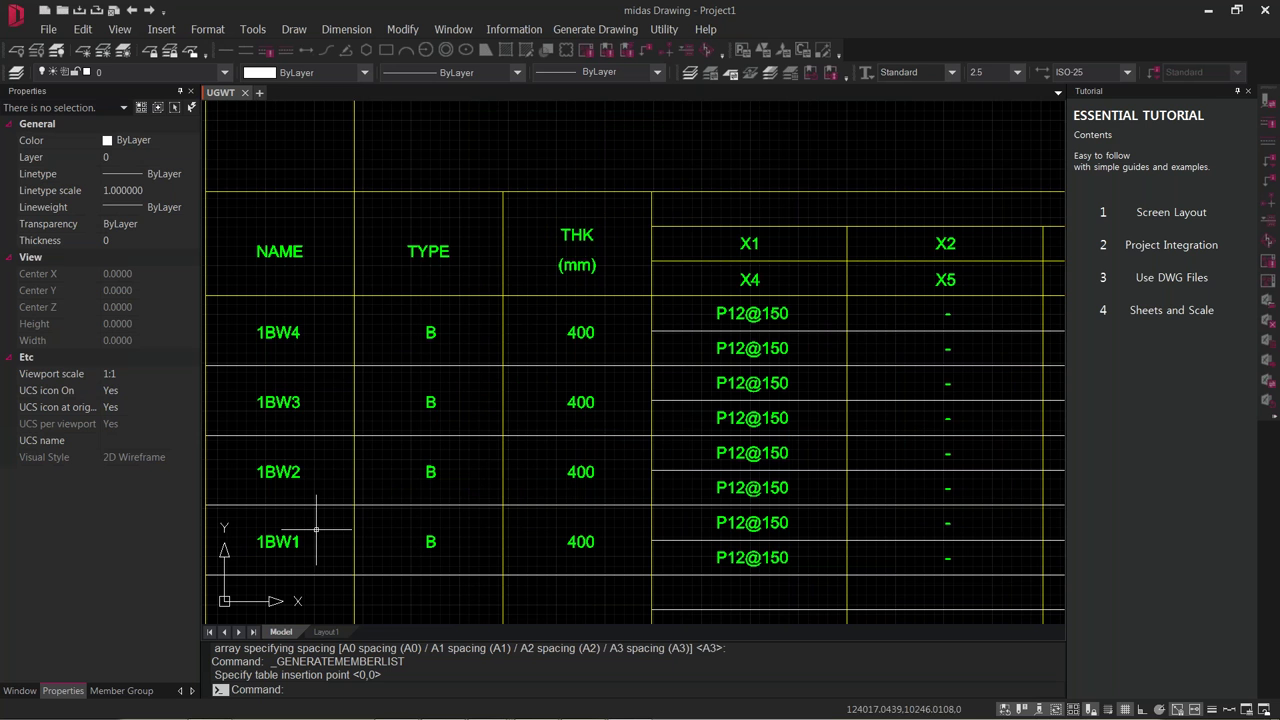
{"action": "scroll", "coordinate": [341, 364], "scroll_direction": "down", "scroll_amount": 2}
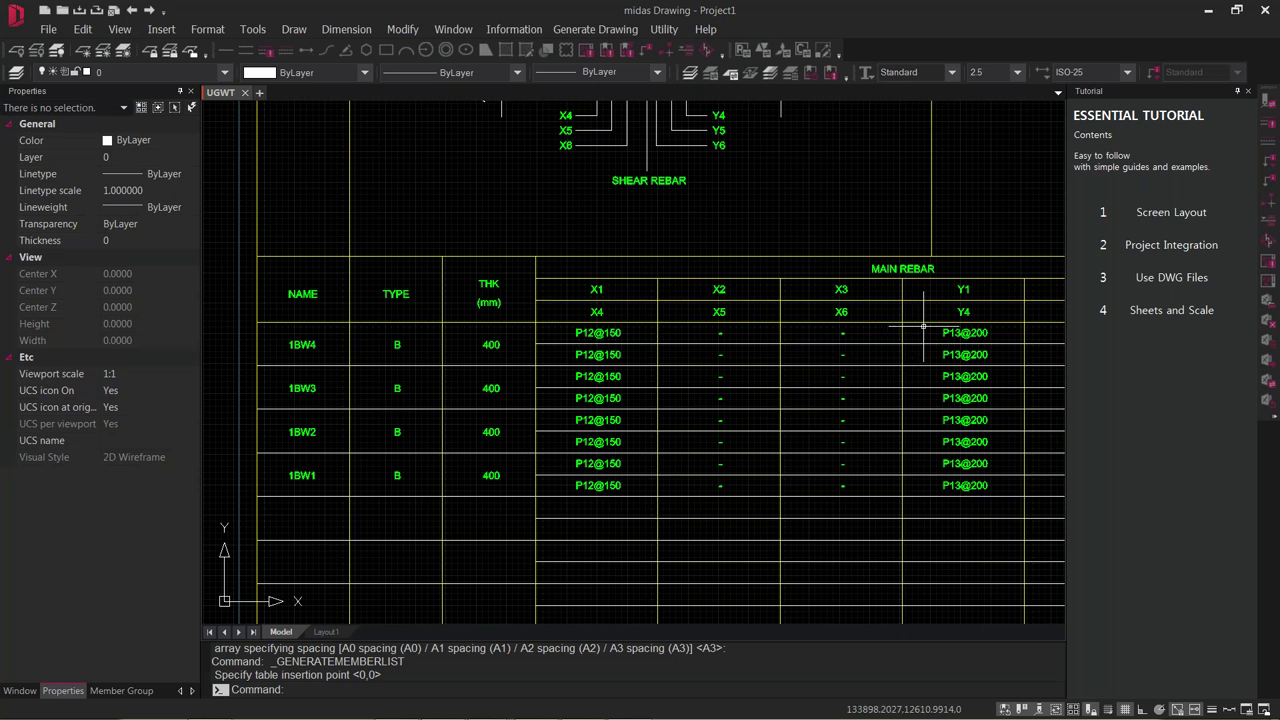
{"action": "middle_click_drag", "start_coordinate": [808, 420], "coordinate": [720, 437]}
{"action": "scroll", "coordinate": [634, 491], "scroll_direction": "down", "scroll_amount": 3}
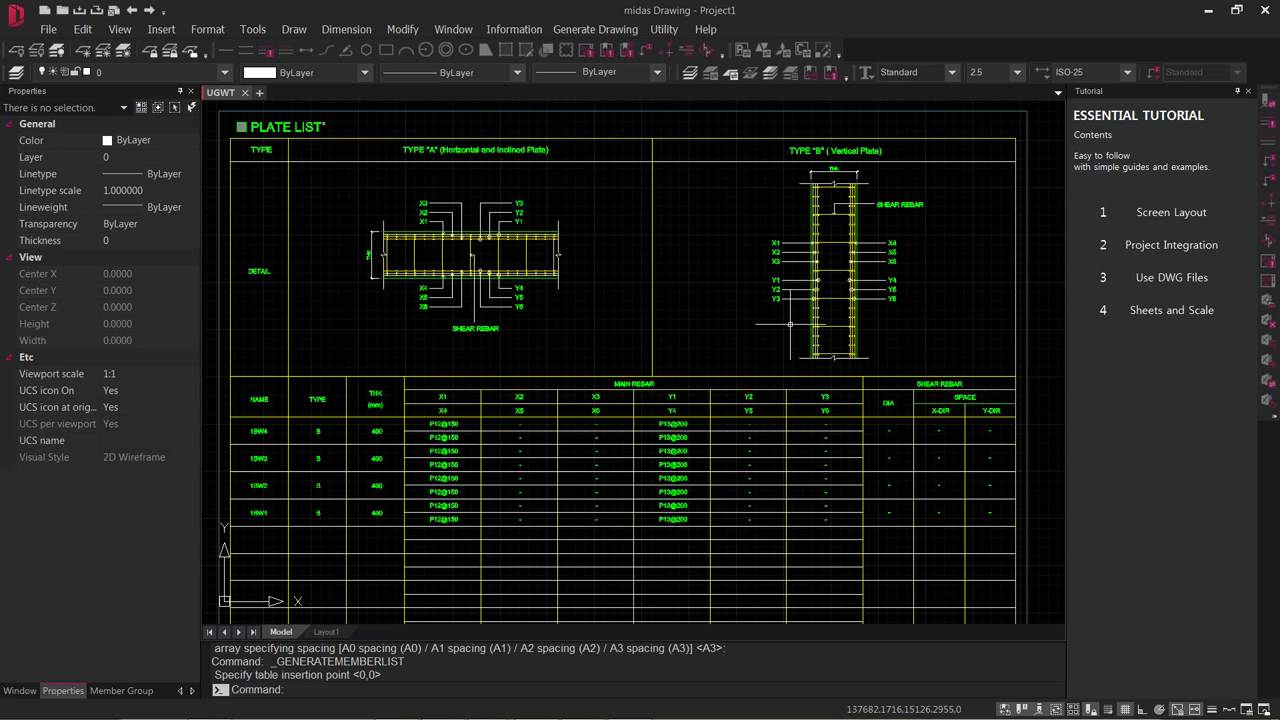
{"action": "scroll", "coordinate": [800, 322], "scroll_direction": "down", "scroll_amount": 3}
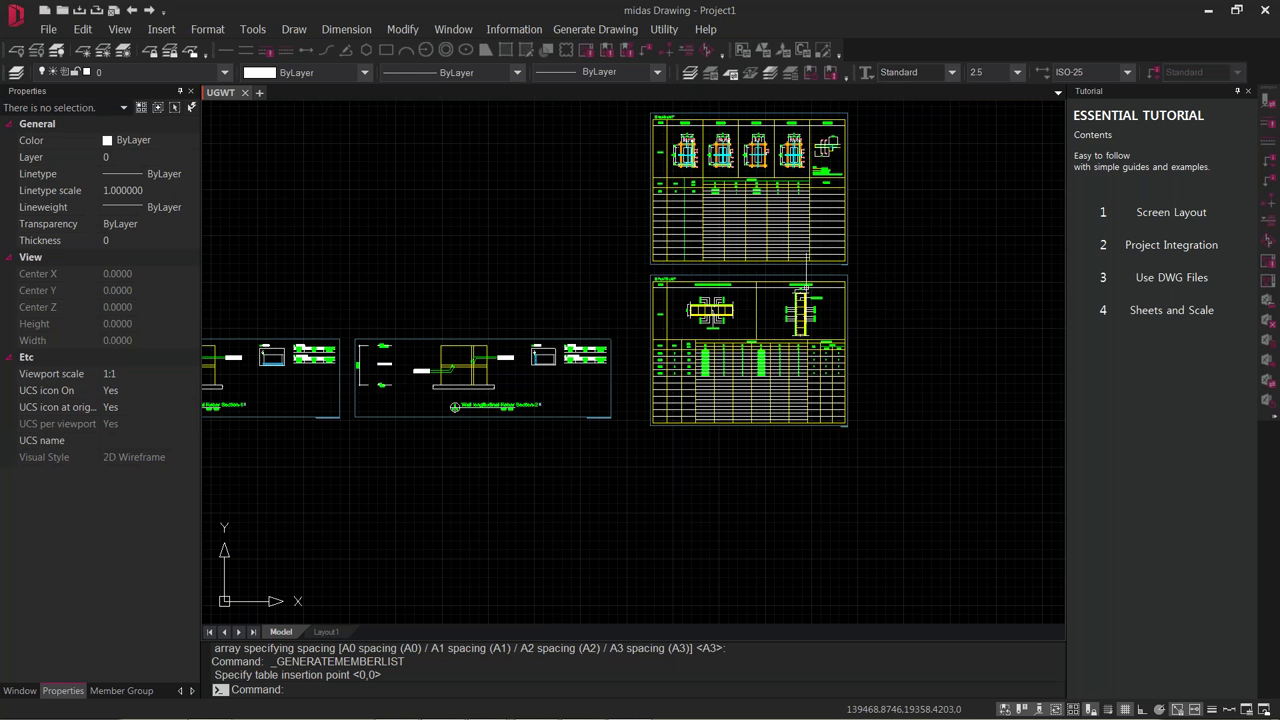
Generate structural Section 1 from a horizontal cut across the Foundation Plan viewed toward wall BW3, and place it above that plan.
{"action": "scroll", "coordinate": [805, 288], "scroll_direction": "up", "scroll_amount": 3}
{"action": "left_click", "coordinate": [605, 29]}
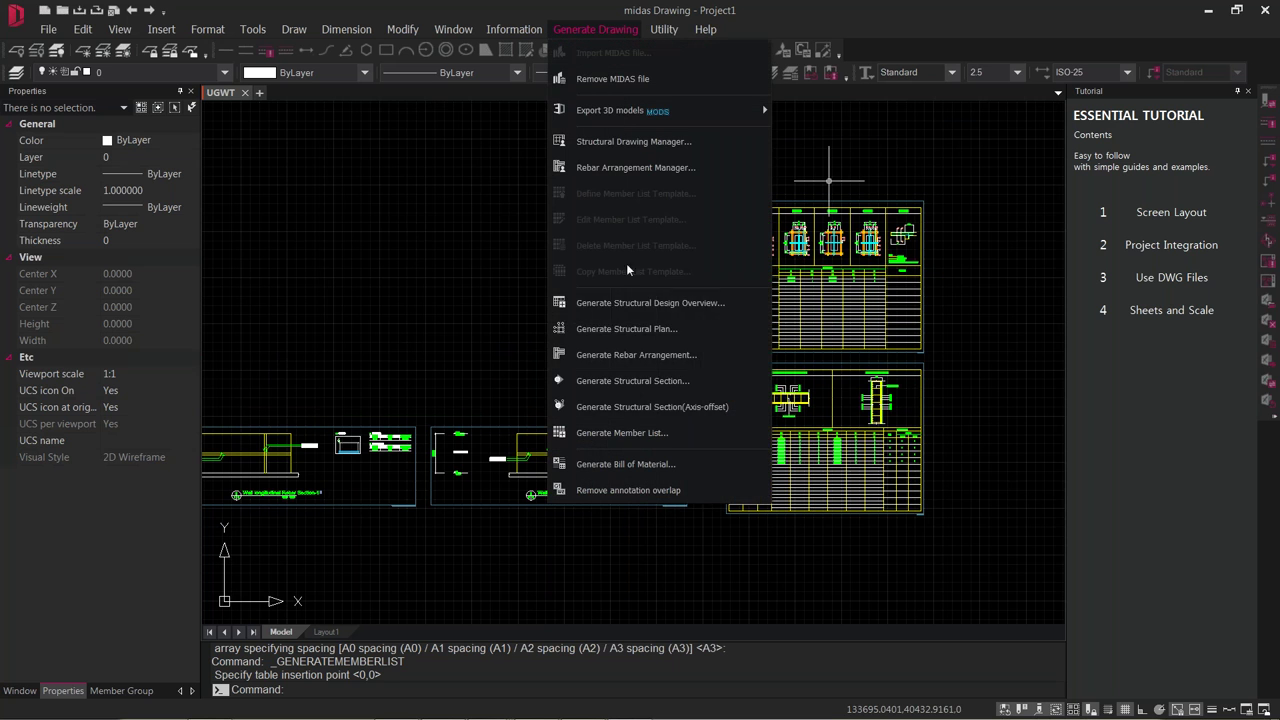
{"action": "left_click", "coordinate": [593, 381]}
{"action": "middle_click_drag", "start_coordinate": [538, 428], "coordinate": [717, 372]}
{"action": "key", "text": "Return"}
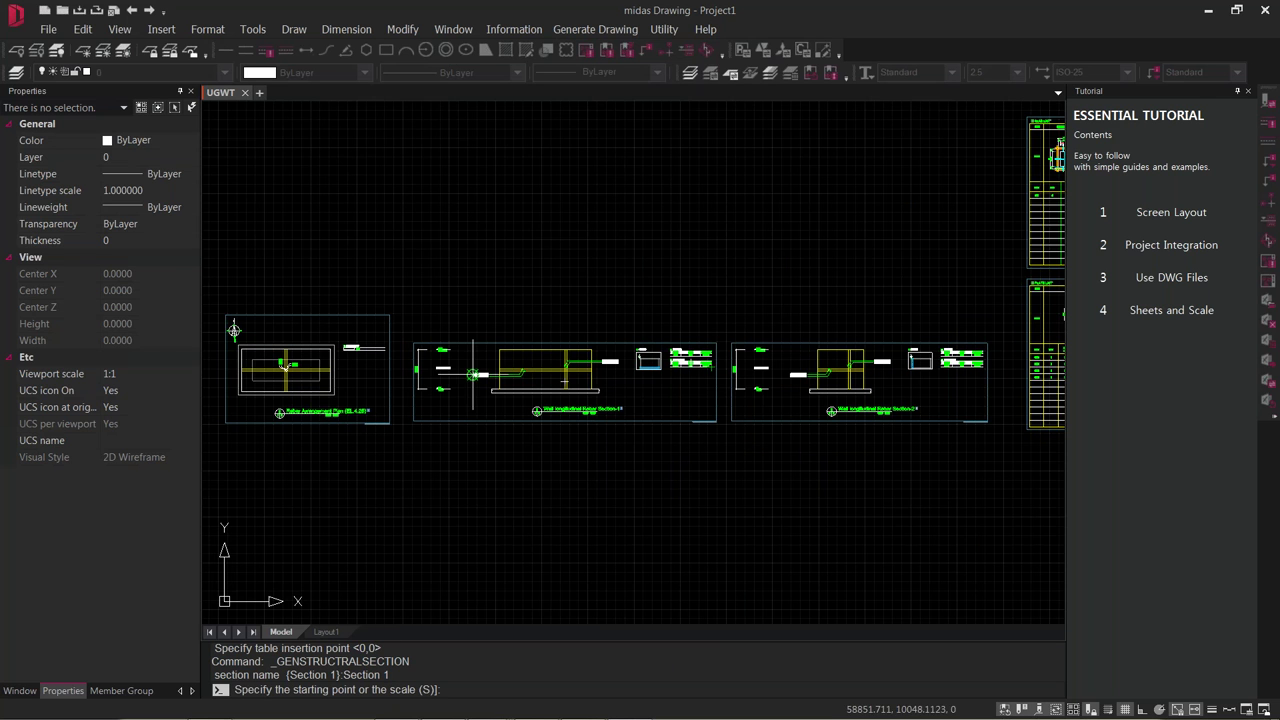
{"action": "middle_click_drag", "start_coordinate": [407, 406], "coordinate": [714, 436]}
{"action": "scroll", "coordinate": [320, 370], "scroll_direction": "up", "scroll_amount": 5}
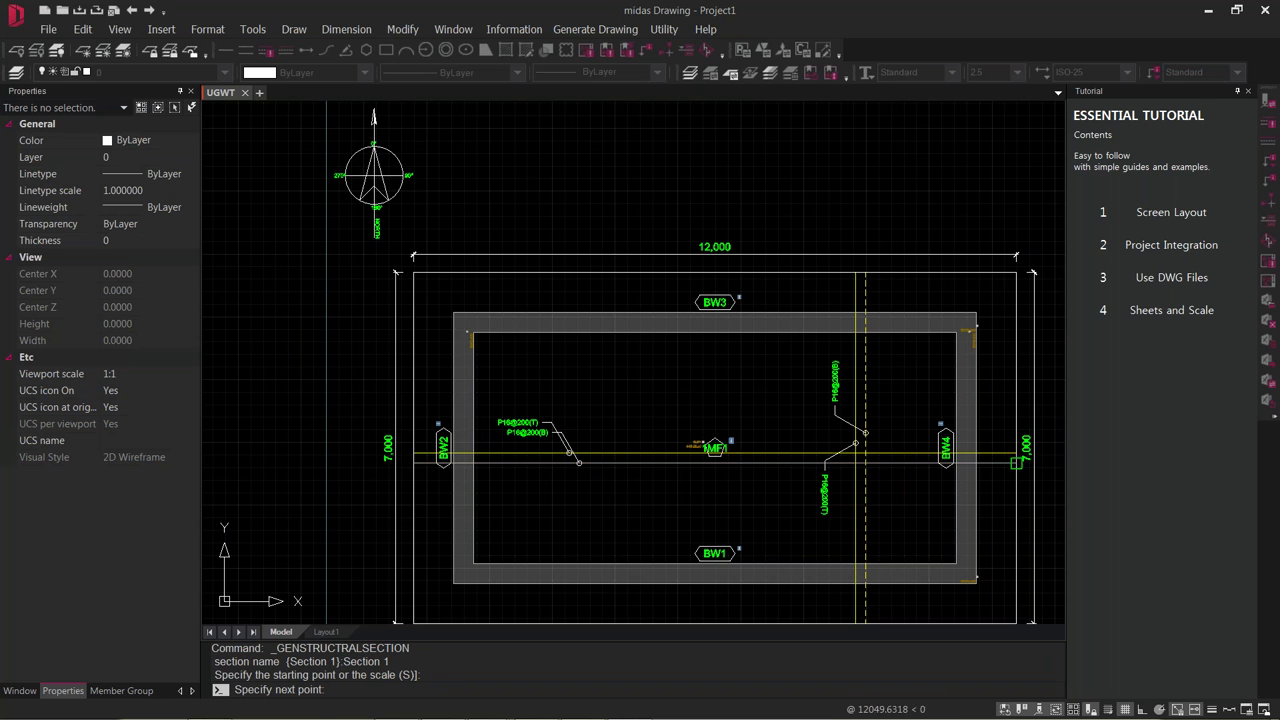
{"action": "left_click", "coordinate": [1016, 462]}
{"action": "key", "text": "Return"}
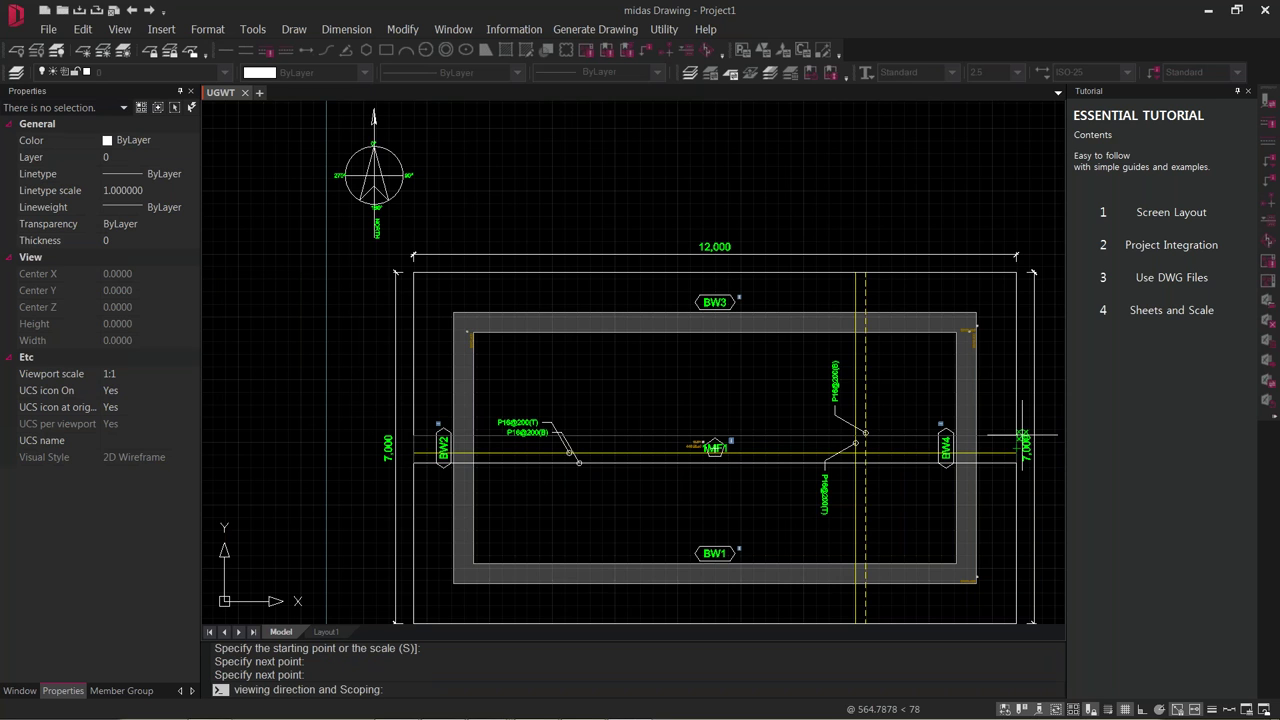
{"action": "left_click", "coordinate": [956, 332]}
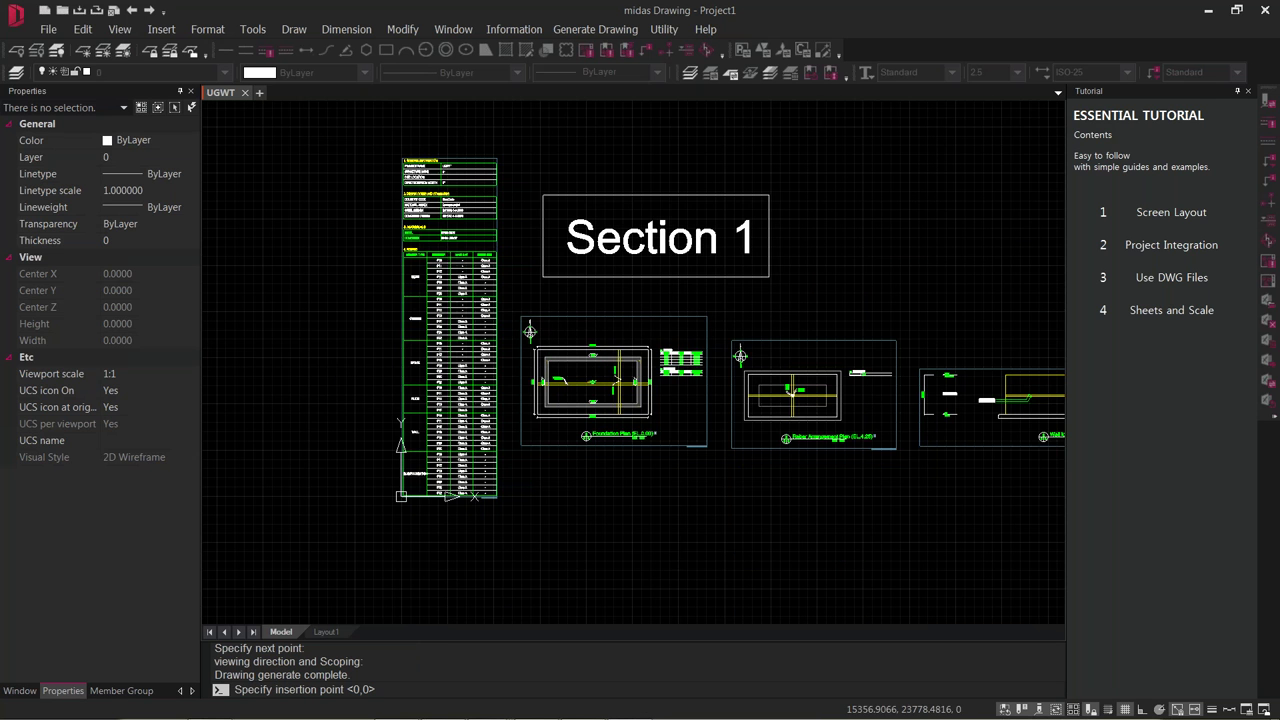
{"action": "left_click", "coordinate": [544, 276]}
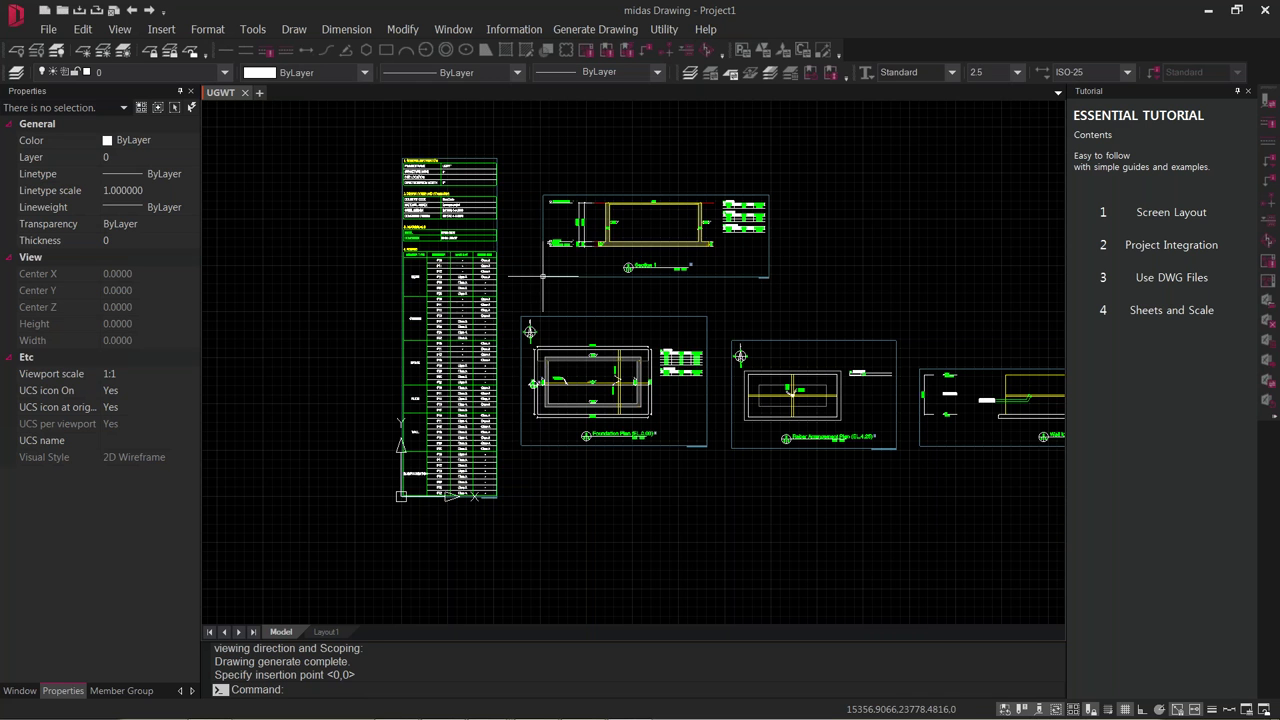
Examine Section 1's levels, wall thicknesses, raft depth and member labels.
{"action": "scroll", "coordinate": [615, 199], "scroll_direction": "up", "scroll_amount": 3}
{"action": "scroll", "coordinate": [615, 199], "scroll_direction": "up", "scroll_amount": 2}
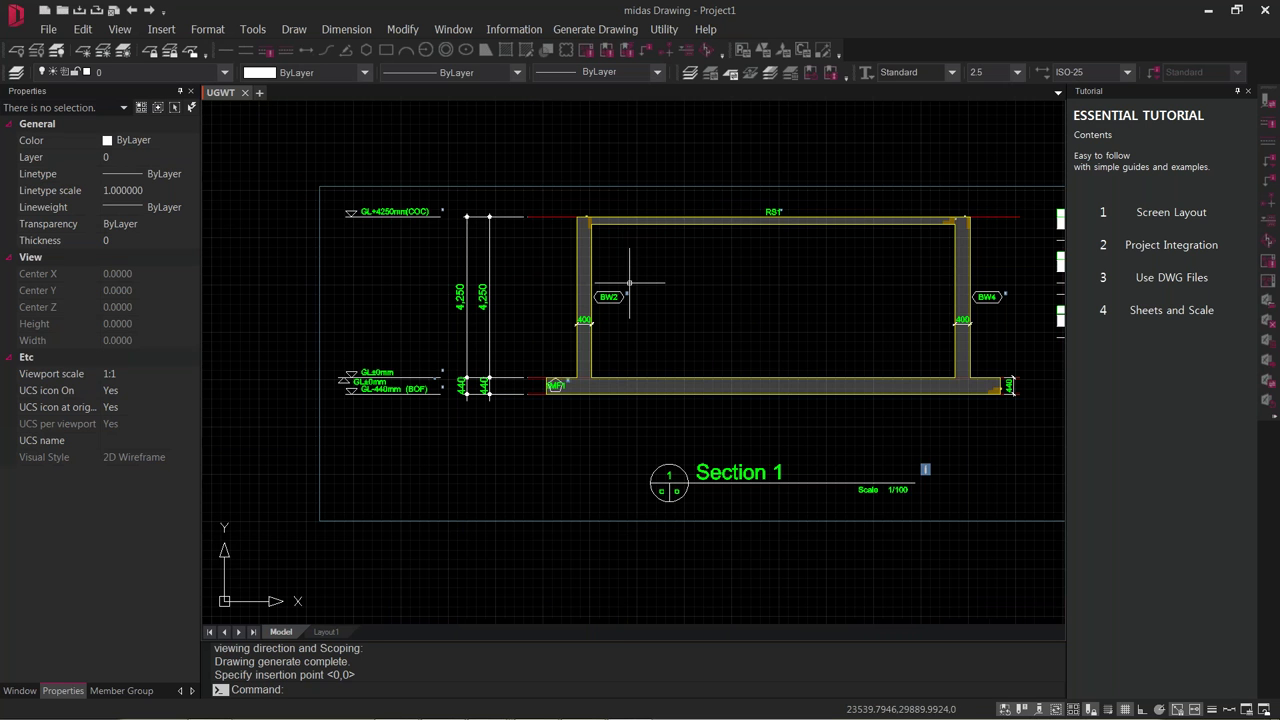
{"action": "scroll", "coordinate": [616, 239], "scroll_direction": "up", "scroll_amount": 2}
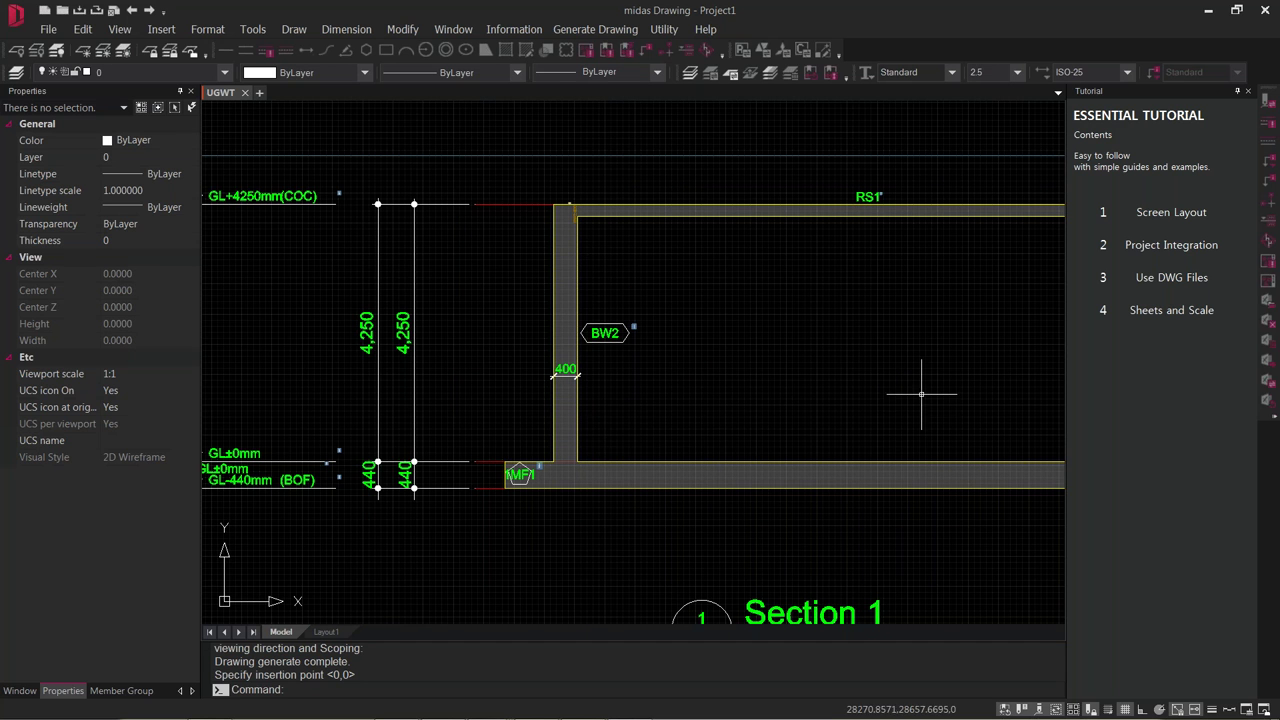
{"action": "middle_click_drag", "start_coordinate": [934, 509], "coordinate": [659, 409]}
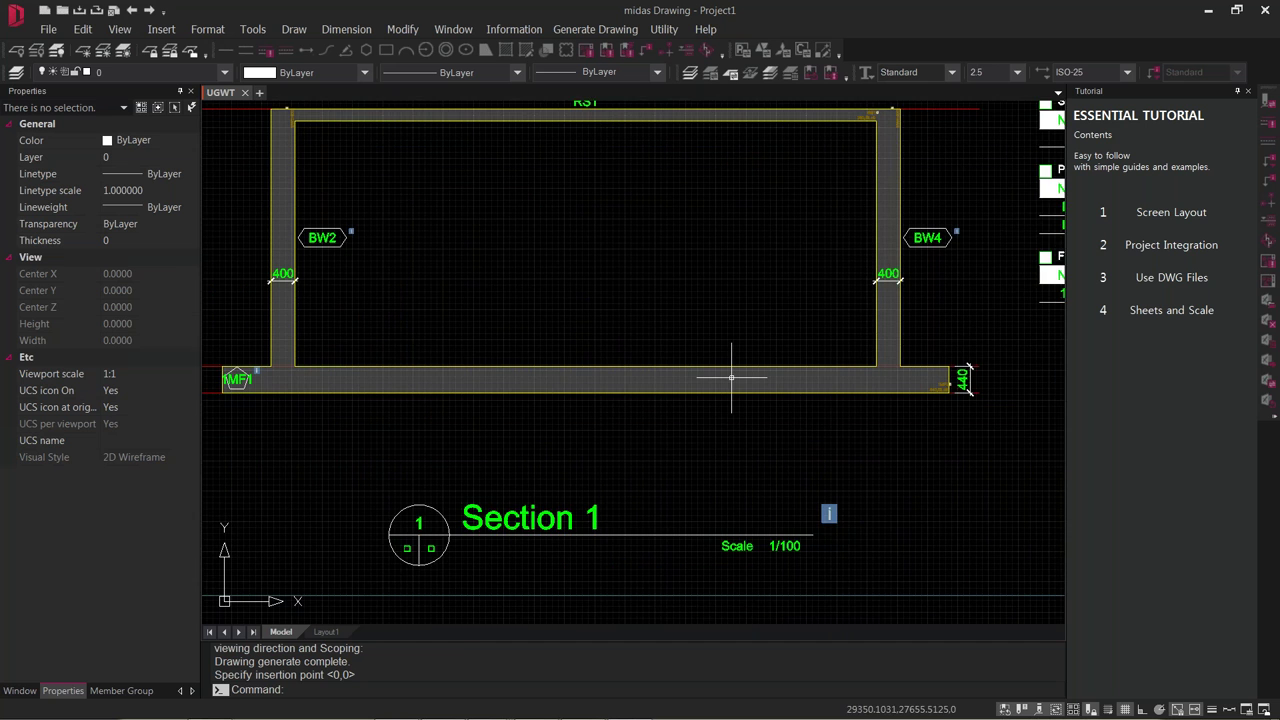
{"action": "scroll", "coordinate": [737, 380], "scroll_direction": "down", "scroll_amount": 4}
{"action": "middle_click_drag", "start_coordinate": [760, 406], "coordinate": [732, 414]}
{"action": "scroll", "coordinate": [578, 313], "scroll_direction": "down", "scroll_amount": 5}
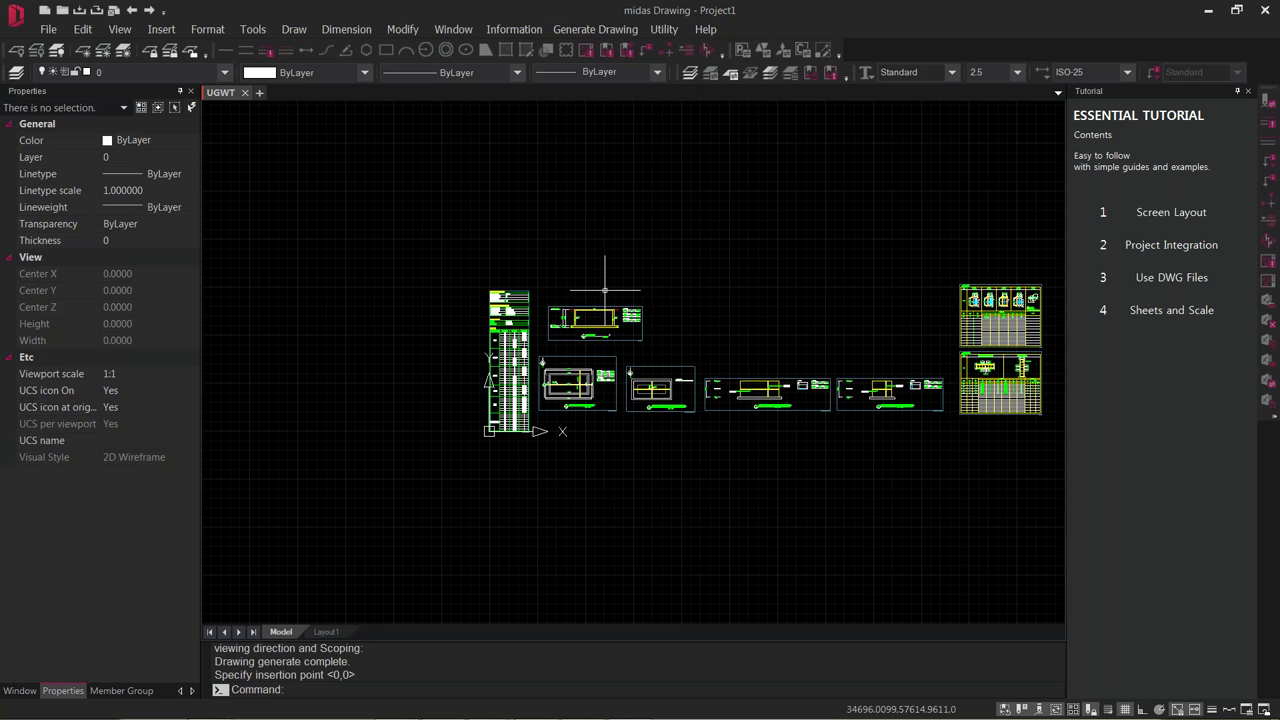
Generate the bill of material for steel, RC and basement members with scale factors concrete 1.000, rebar 1.200 and steel 1.200.
{"action": "left_click", "coordinate": [595, 29]}
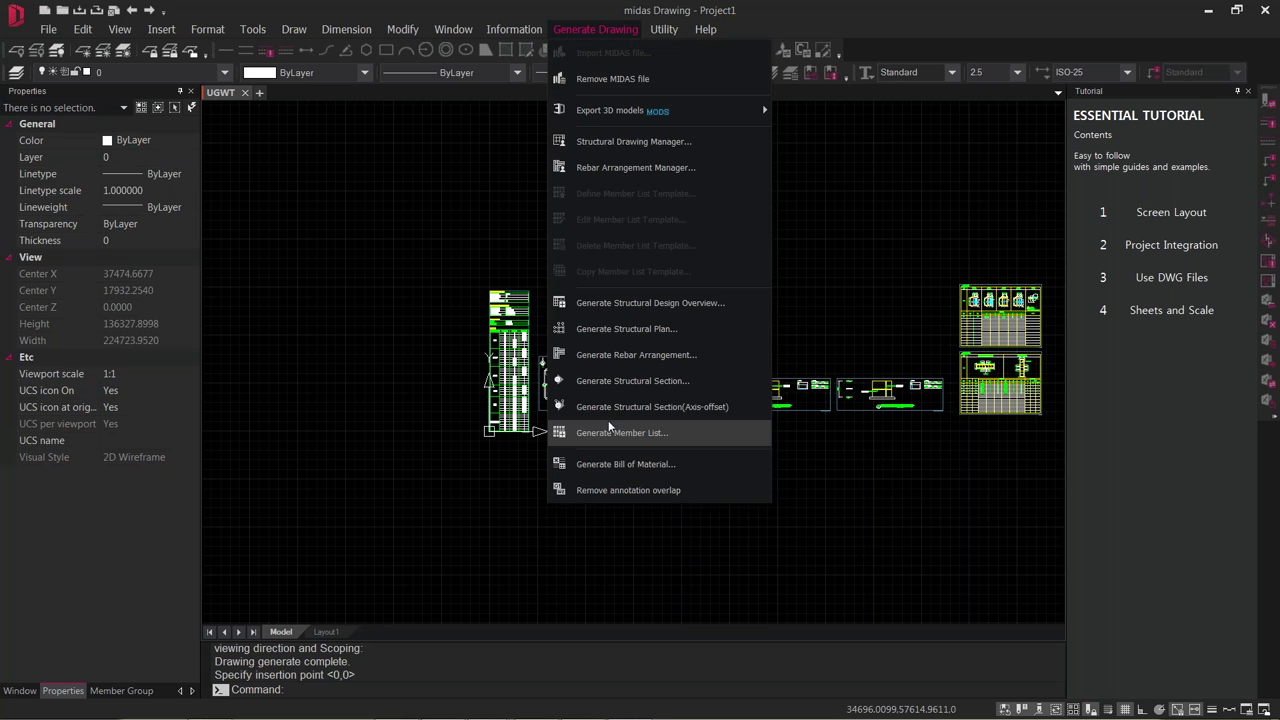
{"action": "left_click", "coordinate": [605, 464]}
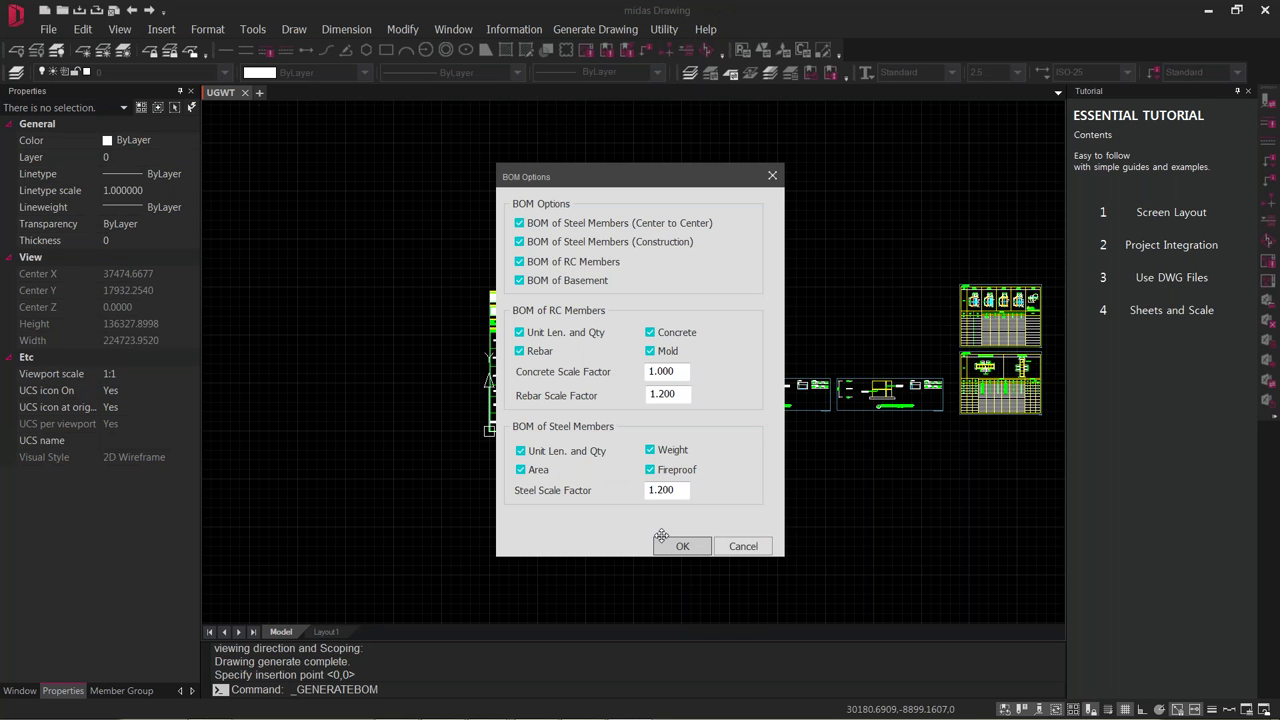
{"action": "left_click", "coordinate": [680, 546]}
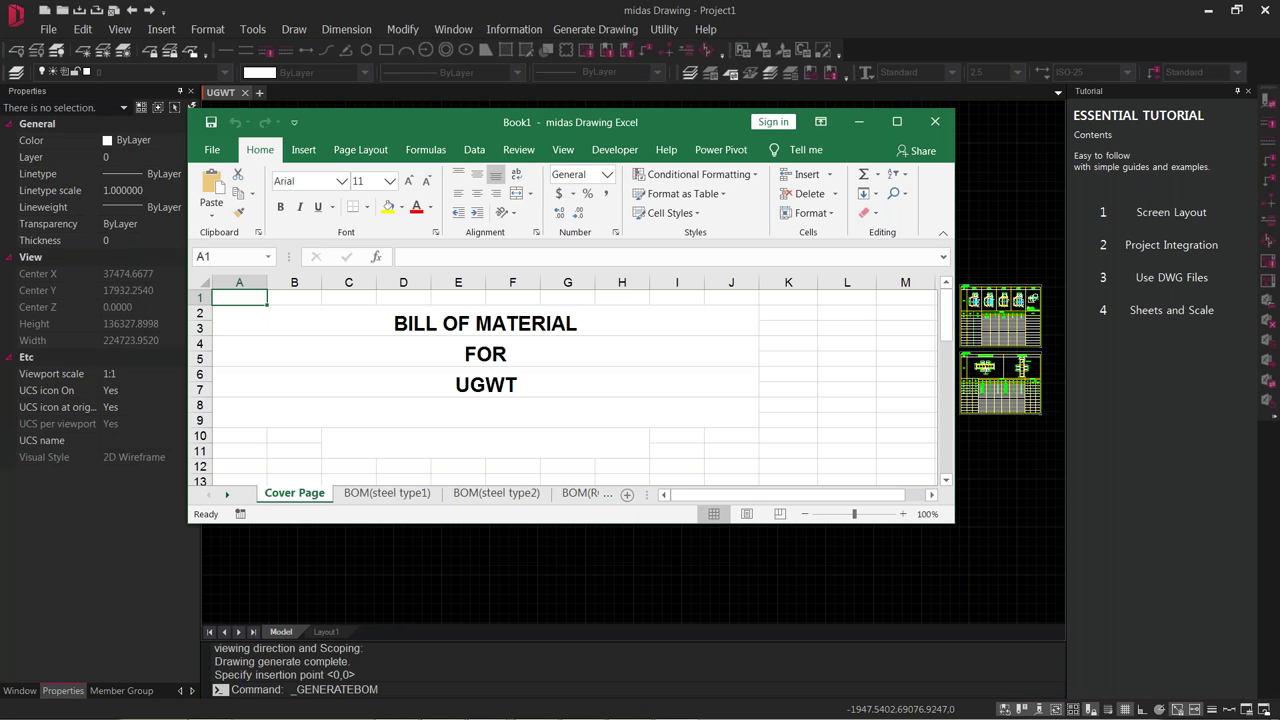
{"action": "left_click", "coordinate": [889, 121]}
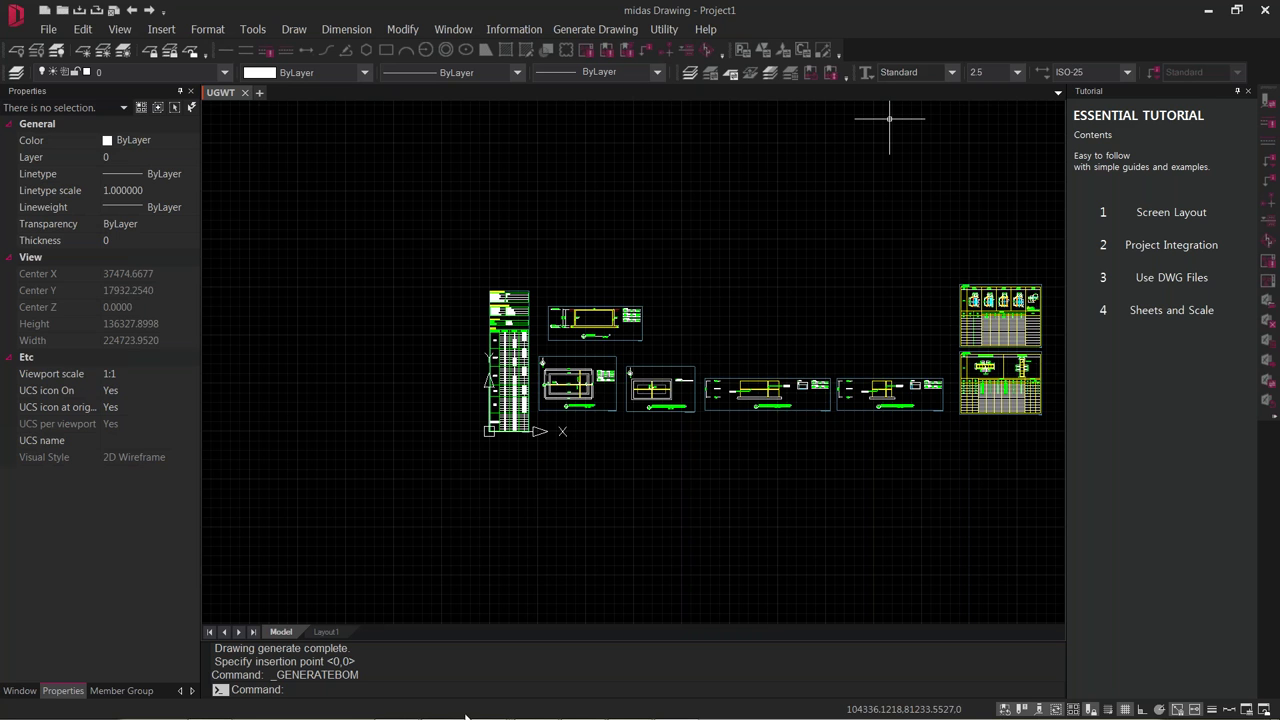
{"action": "mouse_move", "coordinate": [684, 712]}
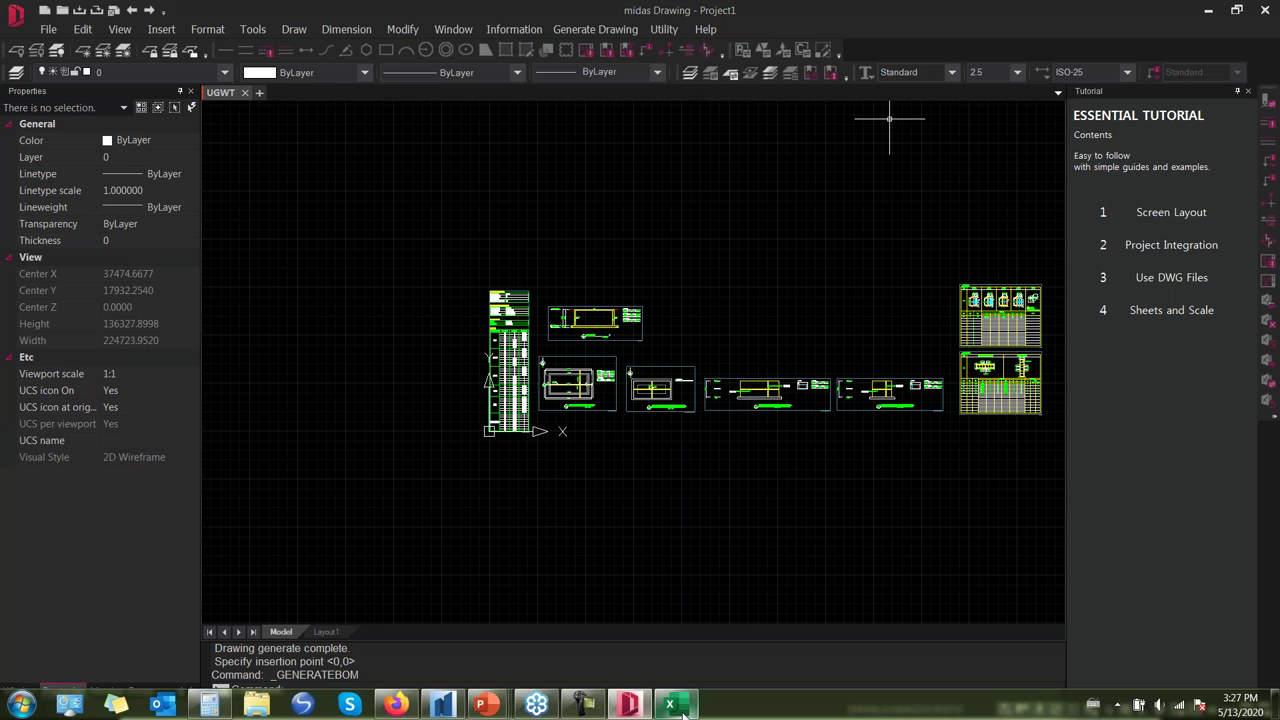
{"action": "mouse_move", "coordinate": [630, 708]}
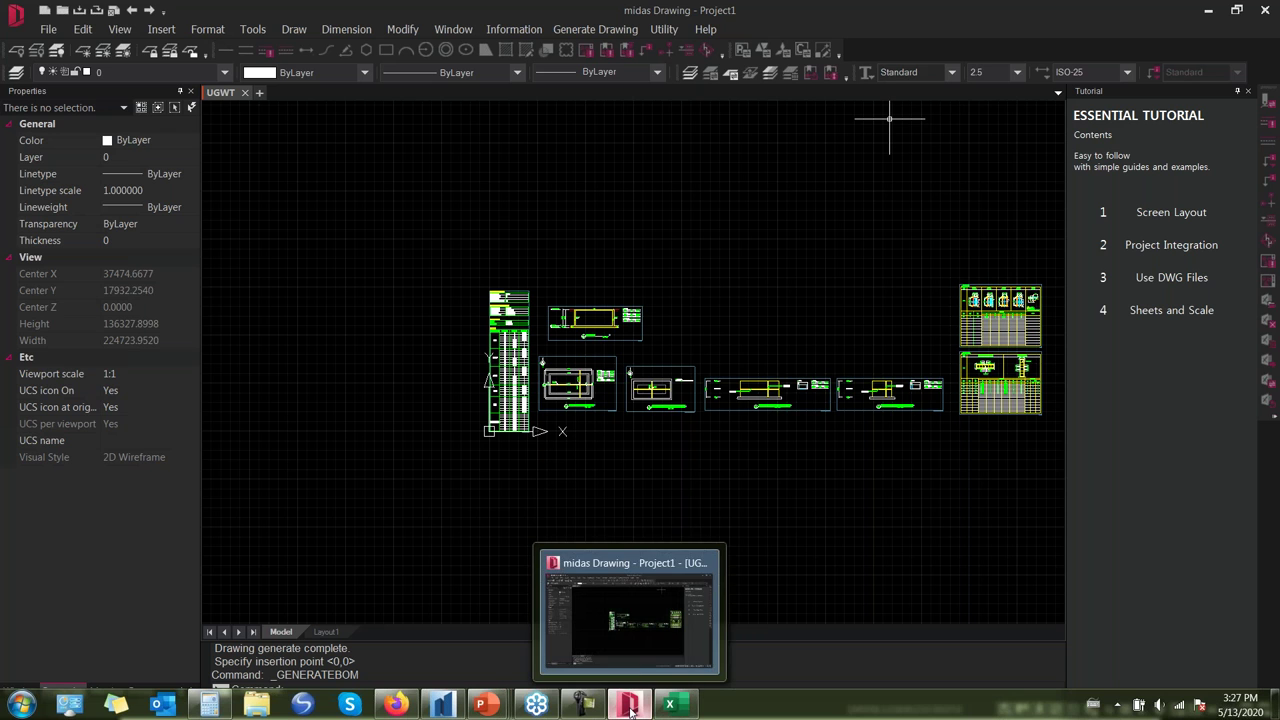
{"action": "left_click", "coordinate": [630, 706]}
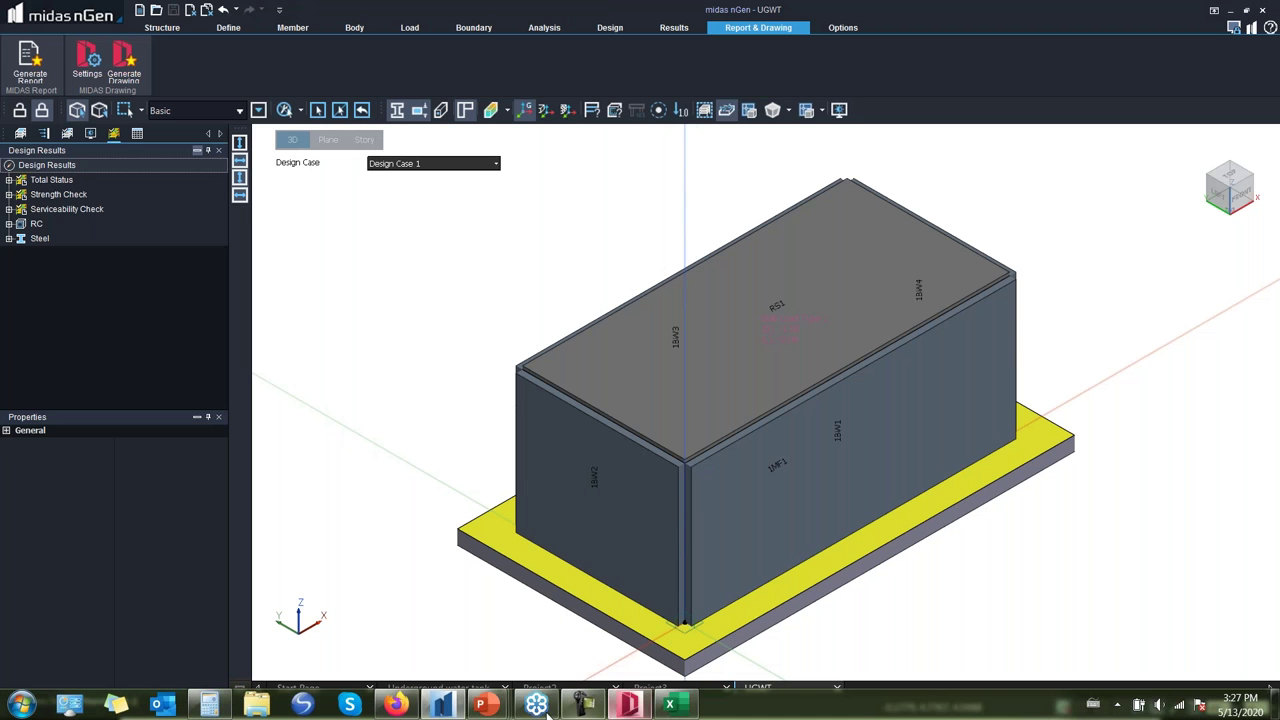
{"action": "left_click", "coordinate": [440, 706]}
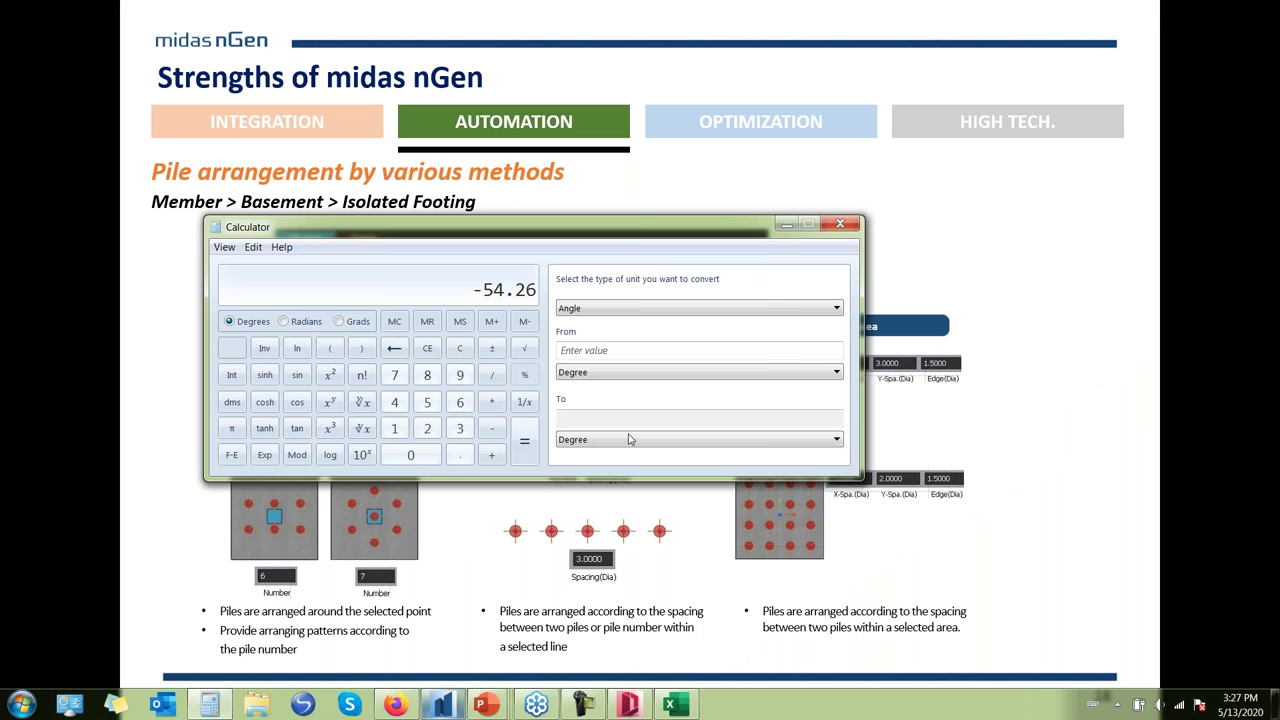
{"action": "left_click", "coordinate": [787, 228]}
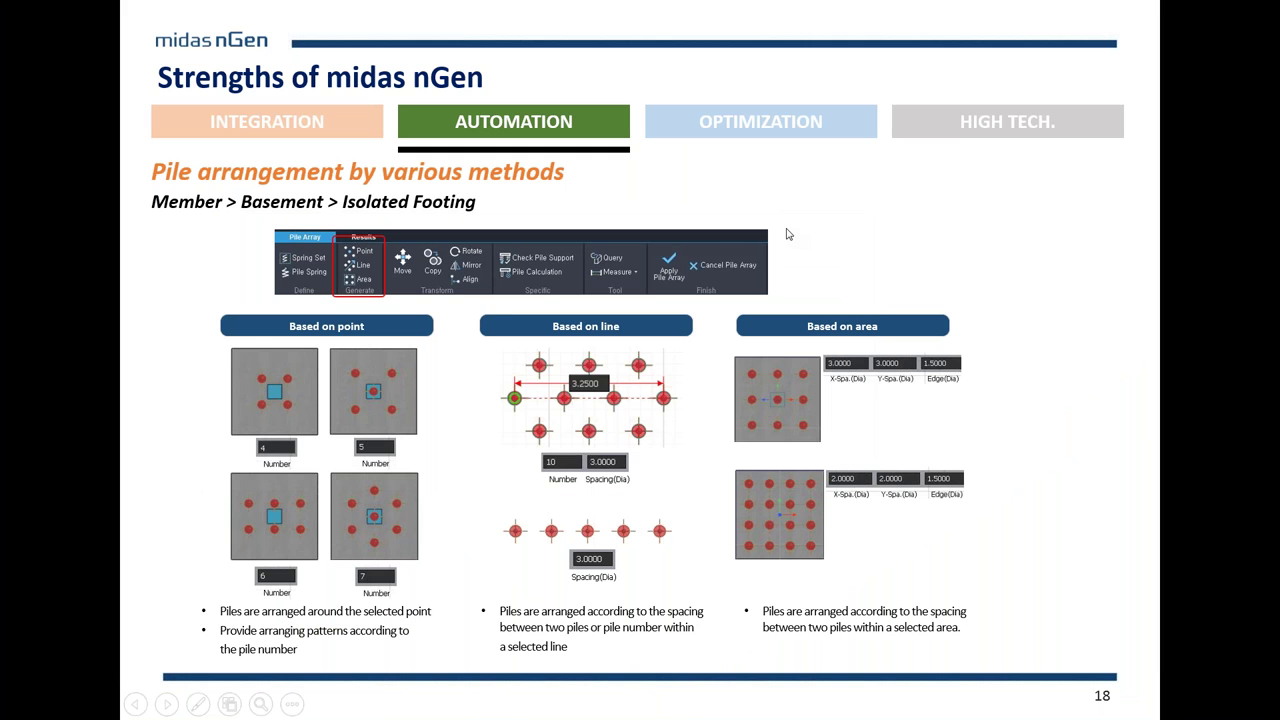
Switch to the bill of material workbook in Excel and examine its steel member and RC member sheets.
{"action": "key", "text": "alt+Tab"}
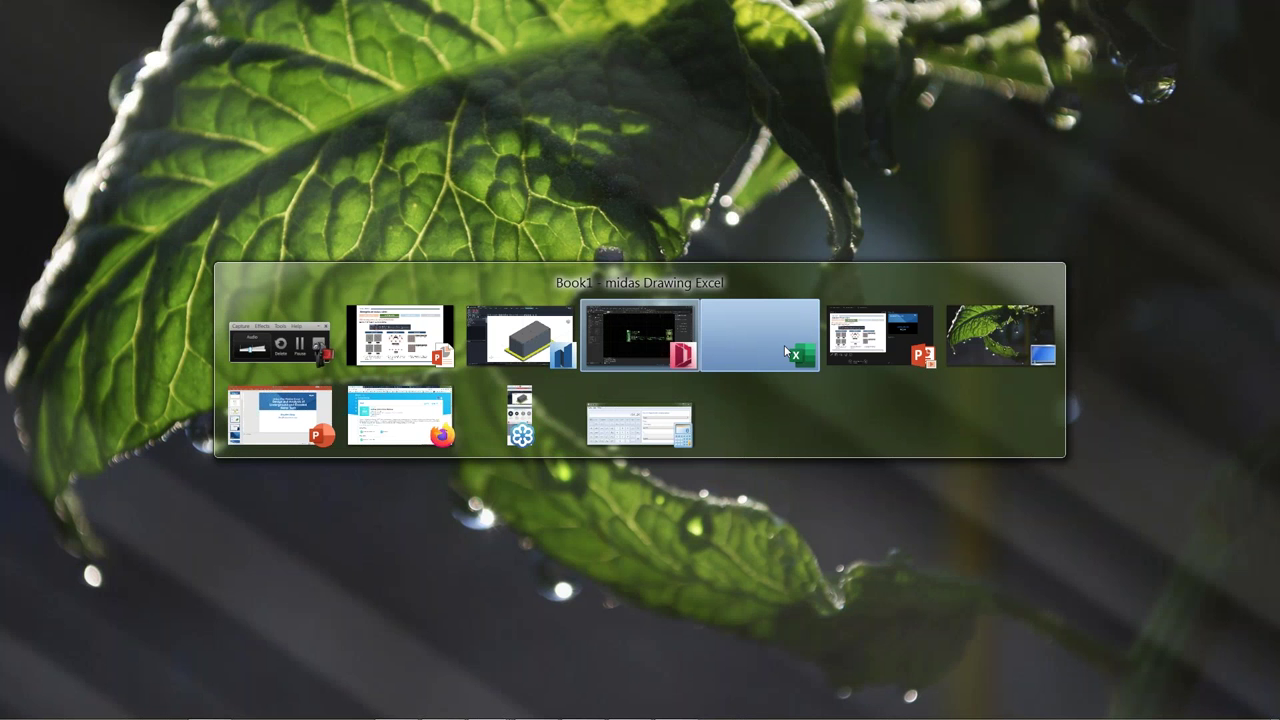
{"action": "left_click", "coordinate": [790, 345]}
{"action": "left_click", "coordinate": [461, 513]}
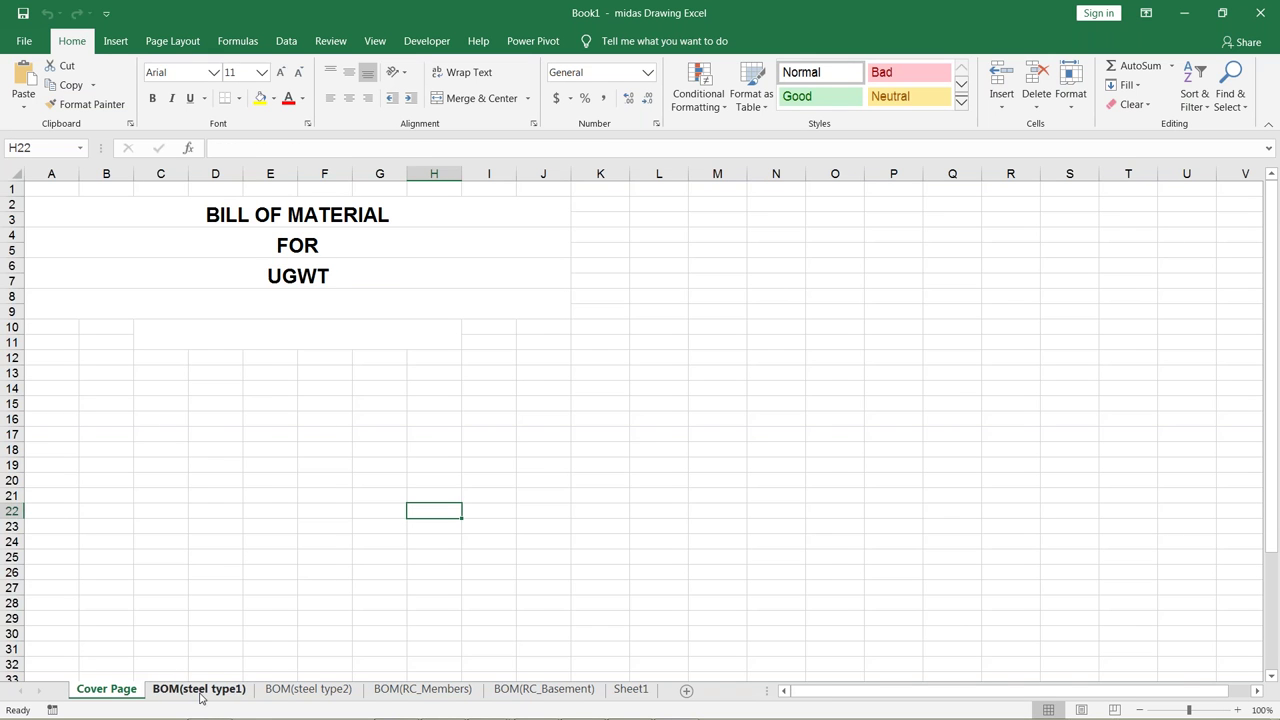
{"action": "left_click", "coordinate": [200, 690]}
{"action": "left_click", "coordinate": [296, 692]}
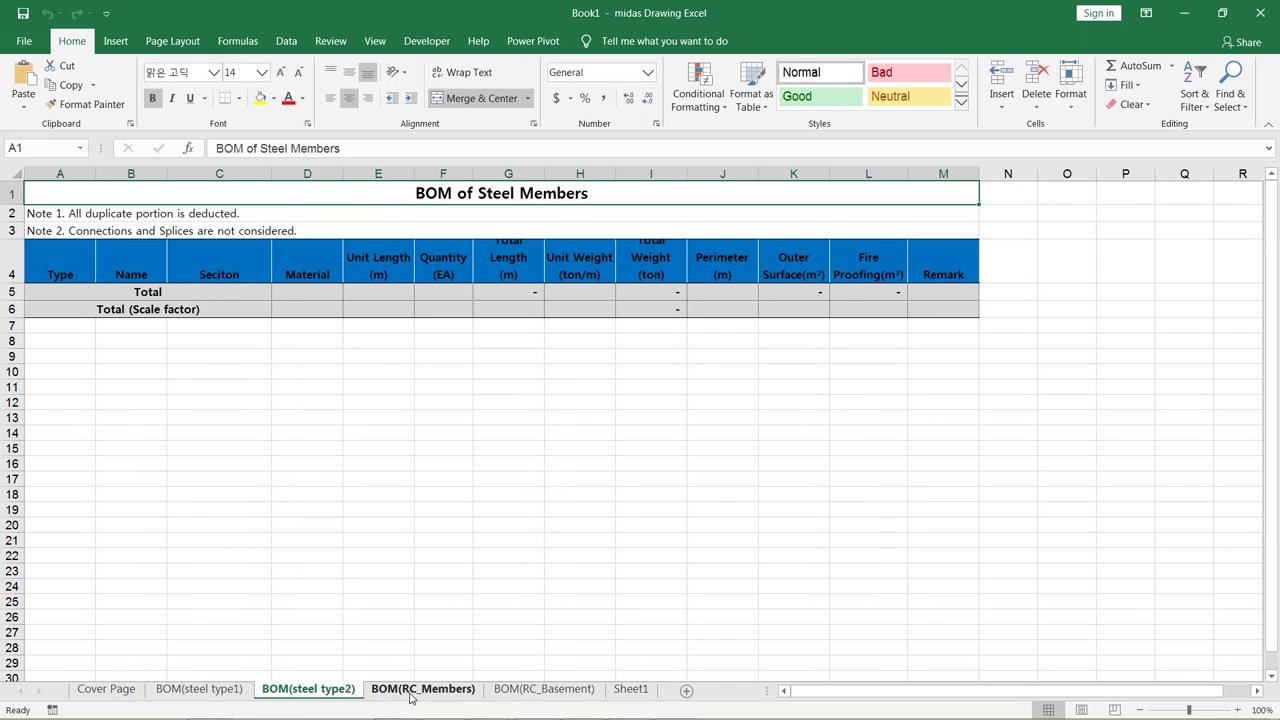
{"action": "left_click", "coordinate": [412, 690]}
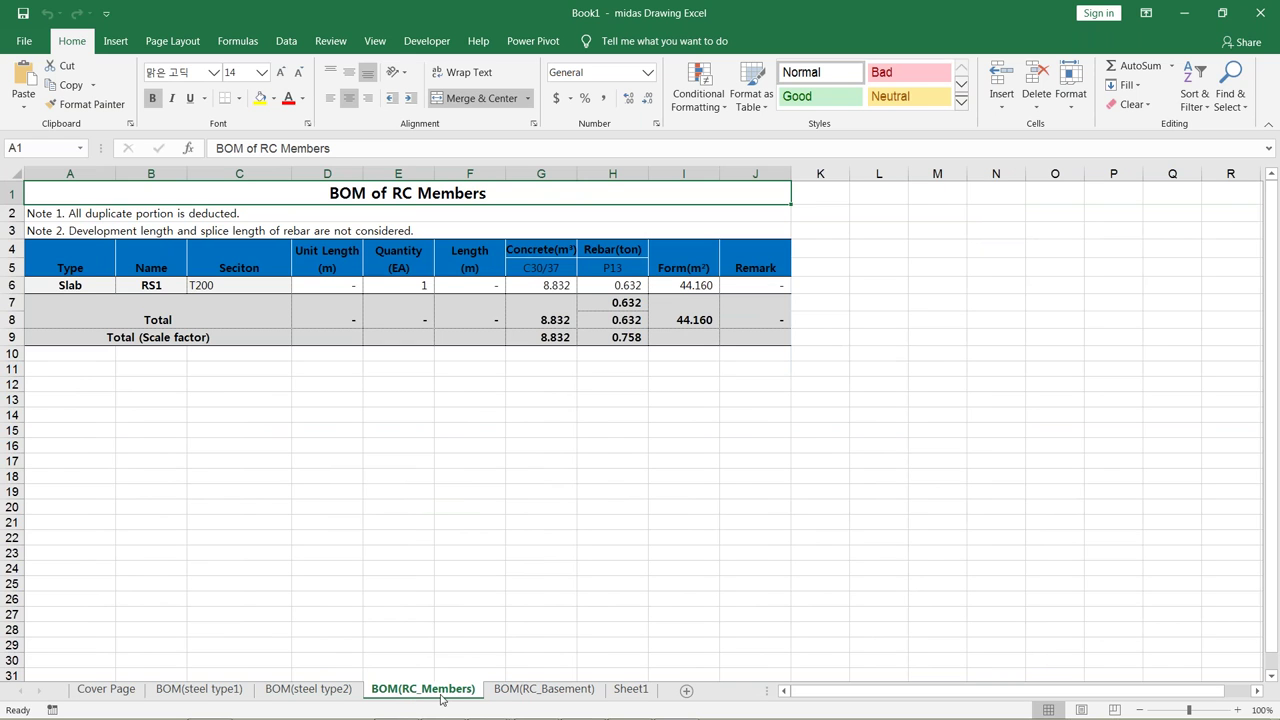
Examine slab RS1's row and the concrete, rebar and formwork quantities in the RC members bill of material.
{"action": "left_click_drag", "start_coordinate": [62, 285], "coordinate": [736, 288]}
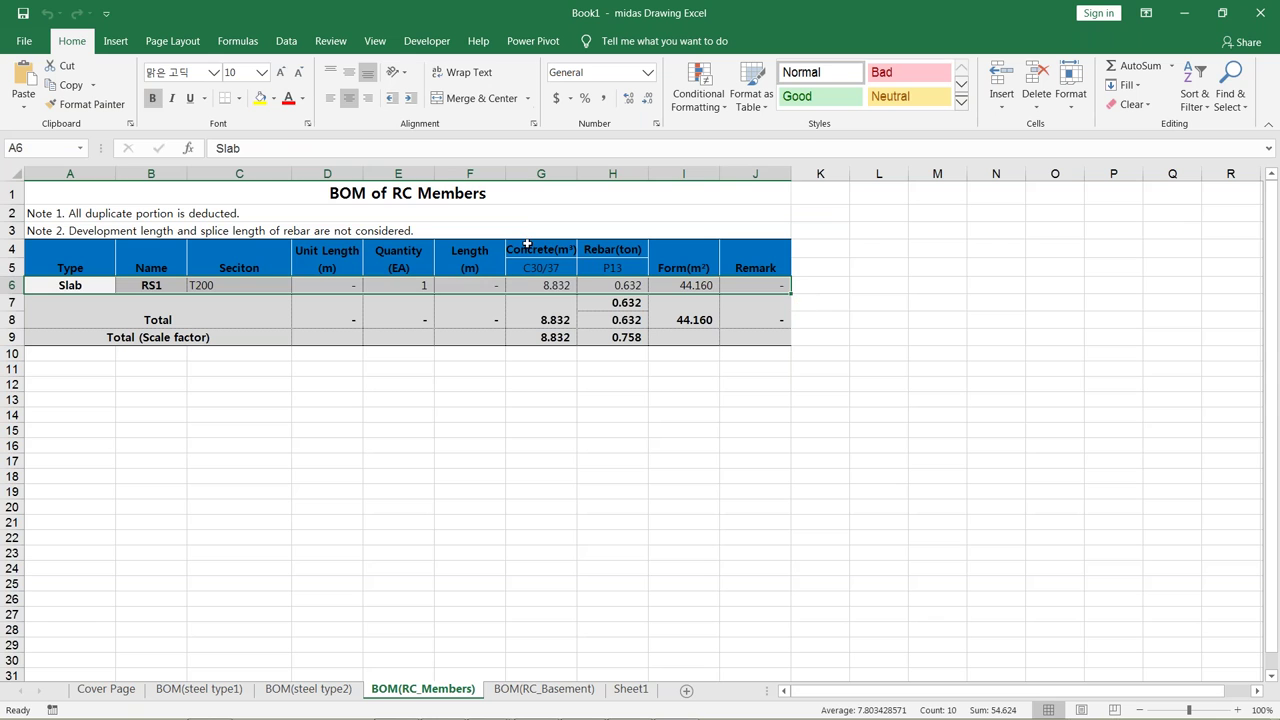
{"action": "left_click_drag", "start_coordinate": [527, 244], "coordinate": [555, 316]}
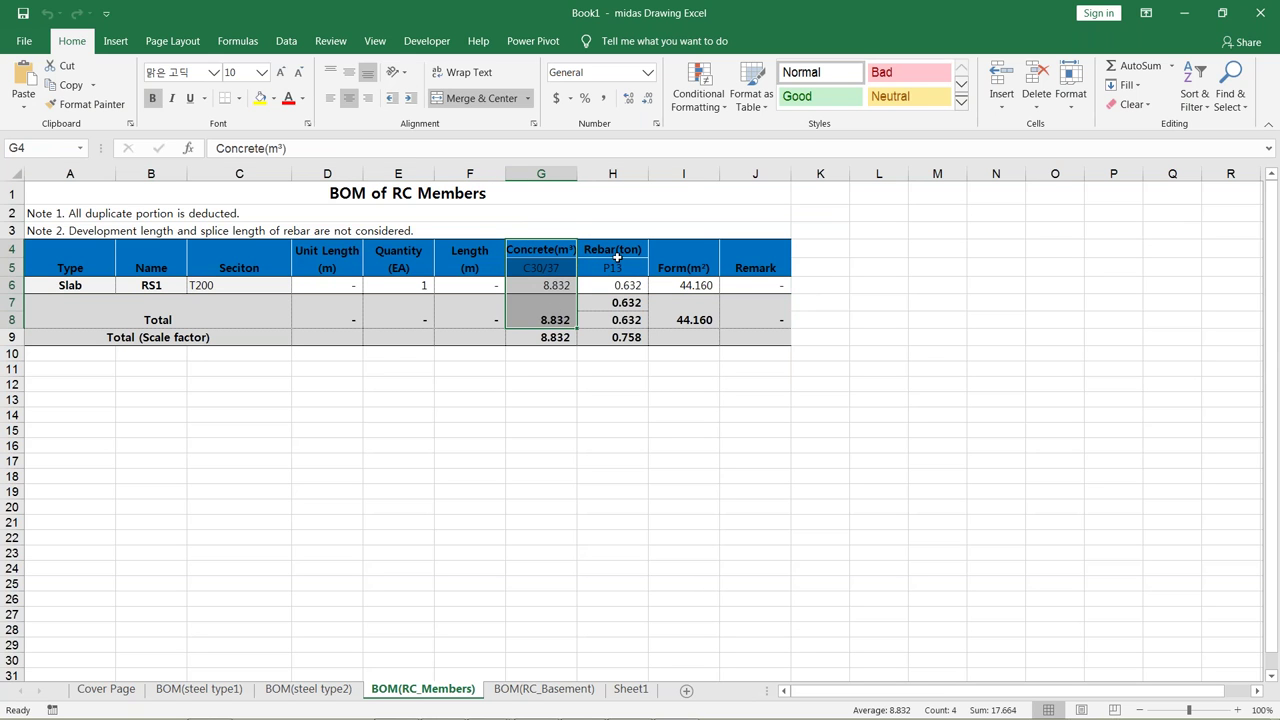
{"action": "left_click_drag", "start_coordinate": [625, 248], "coordinate": [624, 322]}
{"action": "left_click_drag", "start_coordinate": [684, 262], "coordinate": [694, 320]}
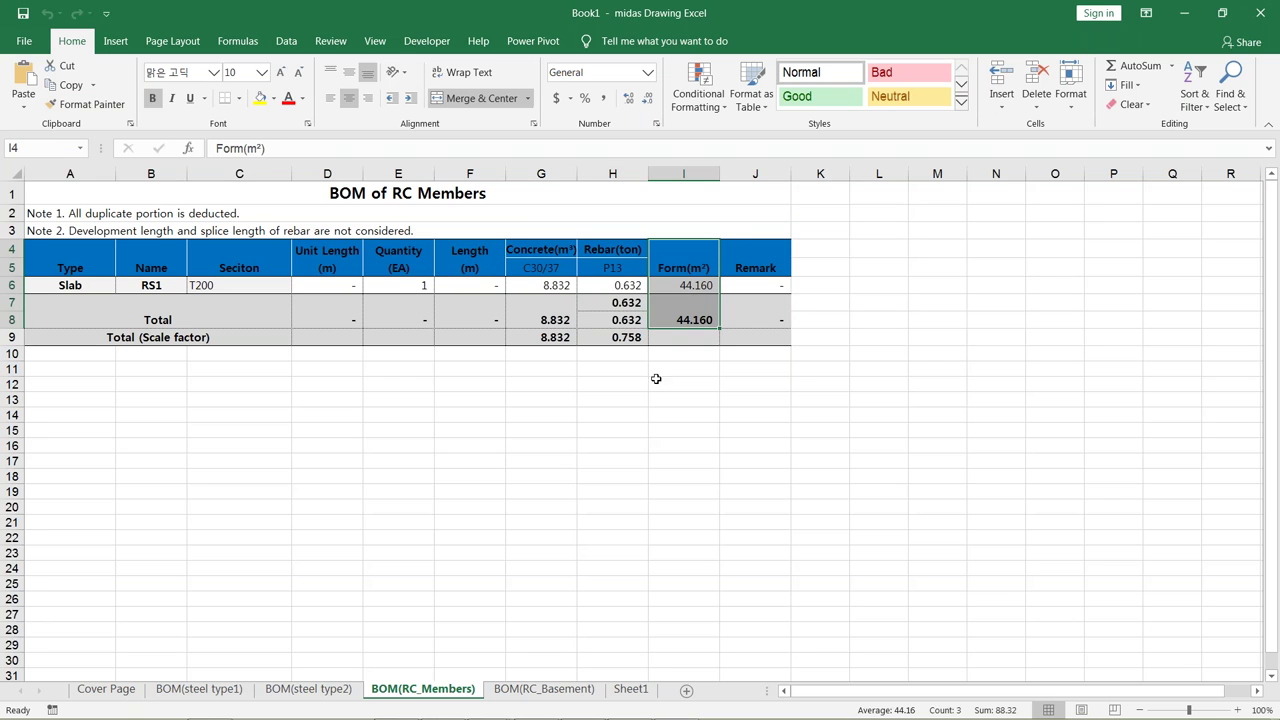
Examine the basement wall and footing quantities in the basement bill of material, and switch back to midas nGen.
{"action": "left_click", "coordinate": [533, 692]}
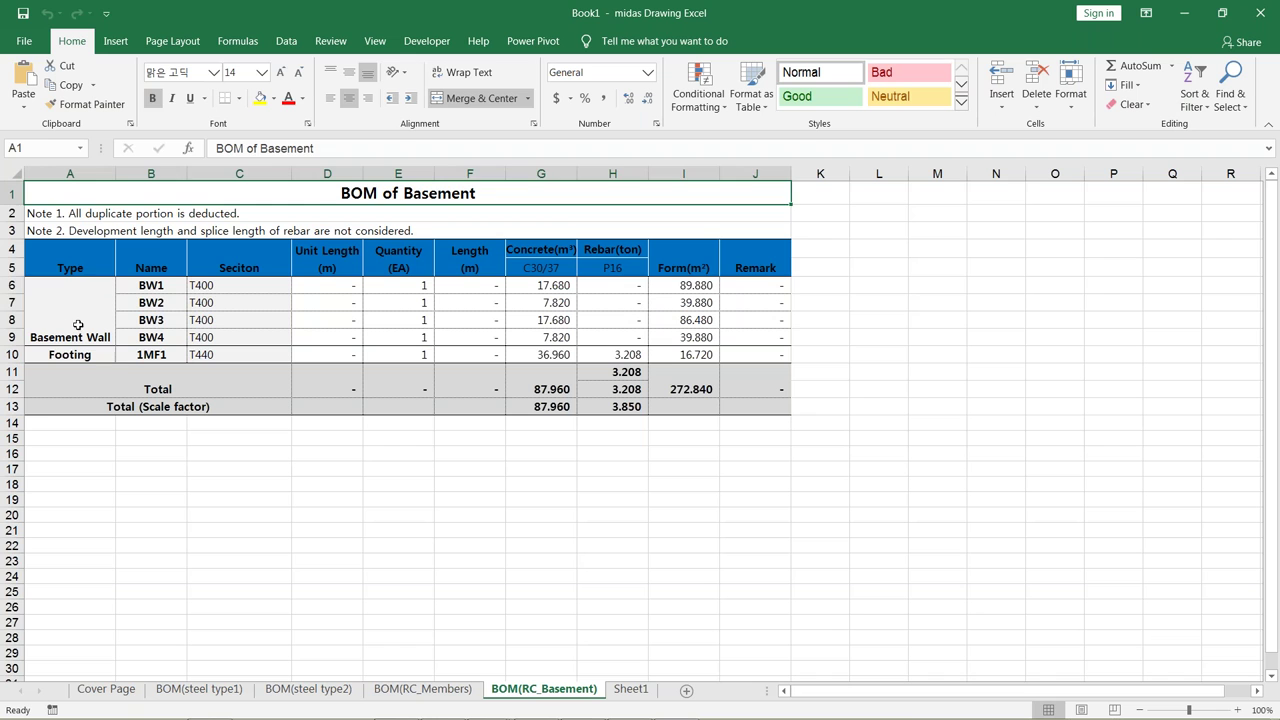
{"action": "left_click_drag", "start_coordinate": [100, 317], "coordinate": [577, 322]}
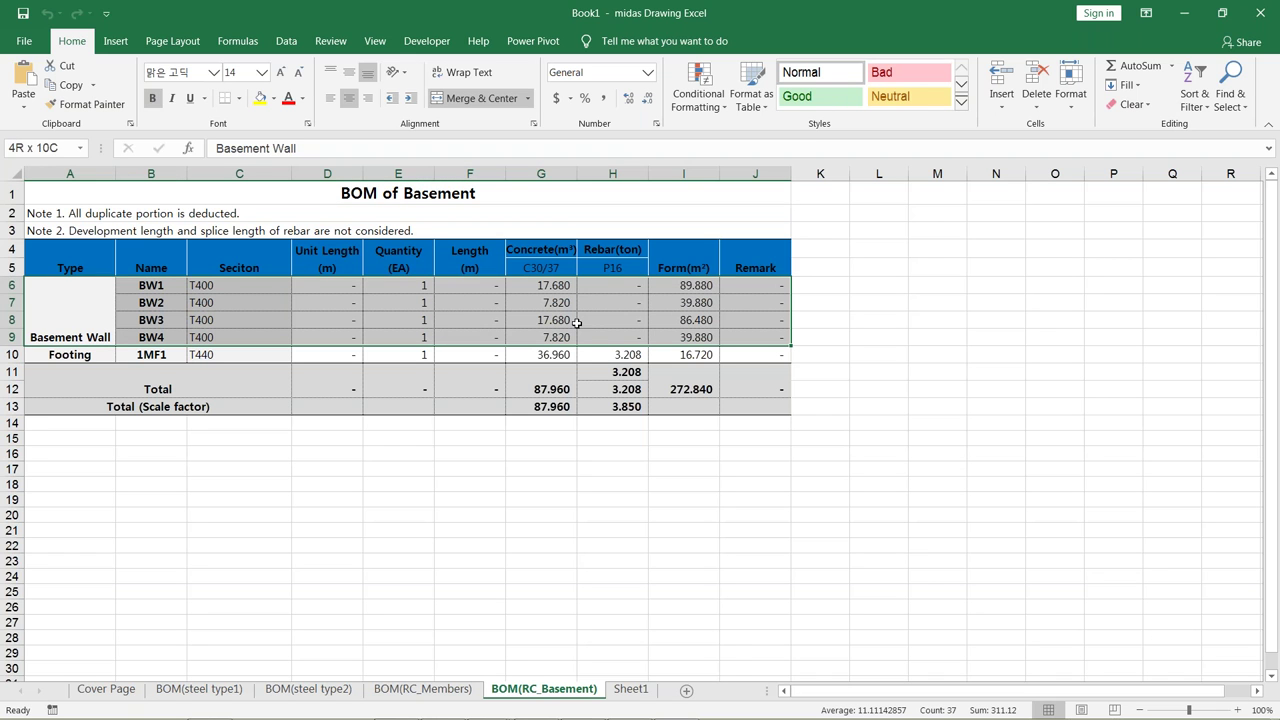
{"action": "left_click_drag", "start_coordinate": [57, 355], "coordinate": [743, 357]}
{"action": "left_click", "coordinate": [589, 640]}
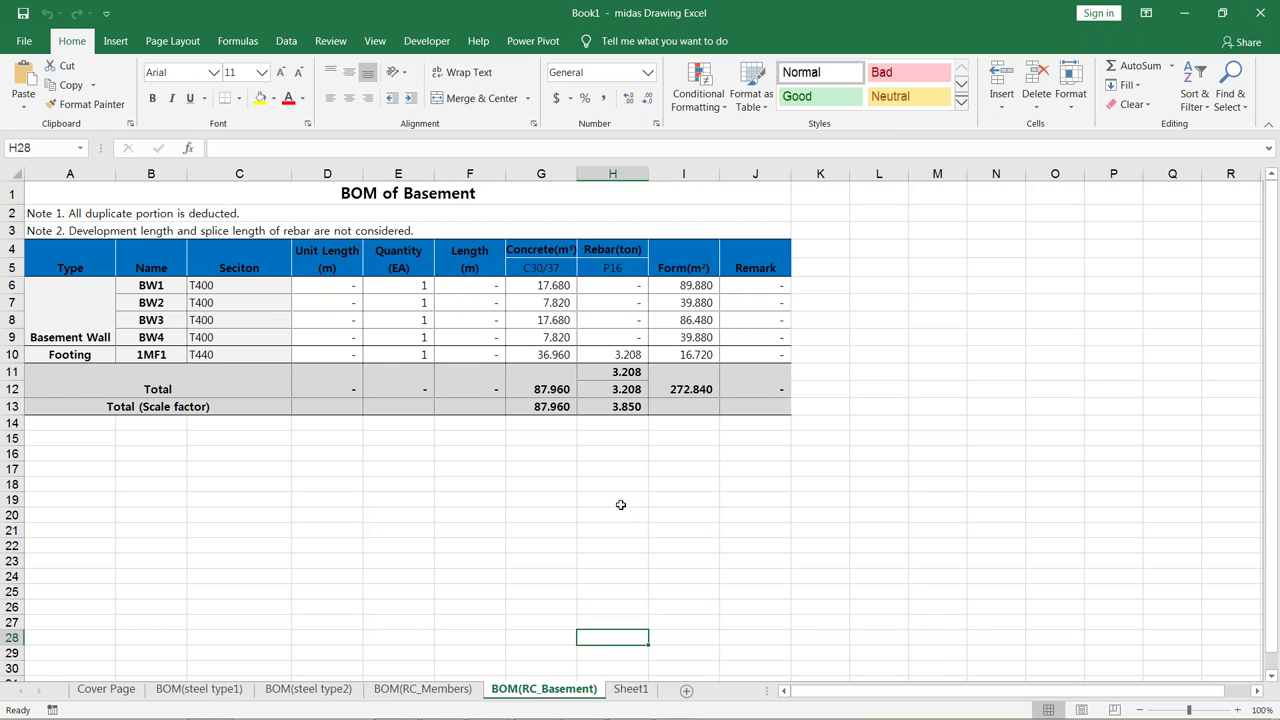
{"action": "key", "text": "alt+Tab"}
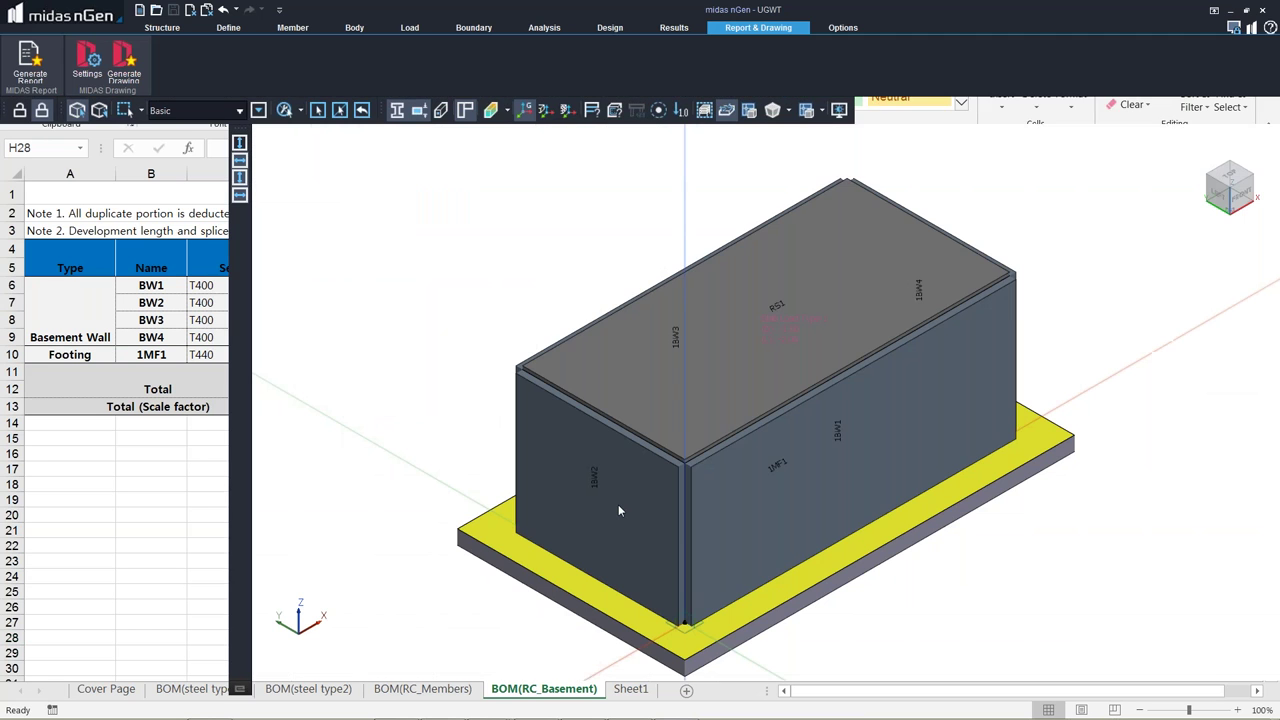
{"action": "key", "text": "alt+Tab"}
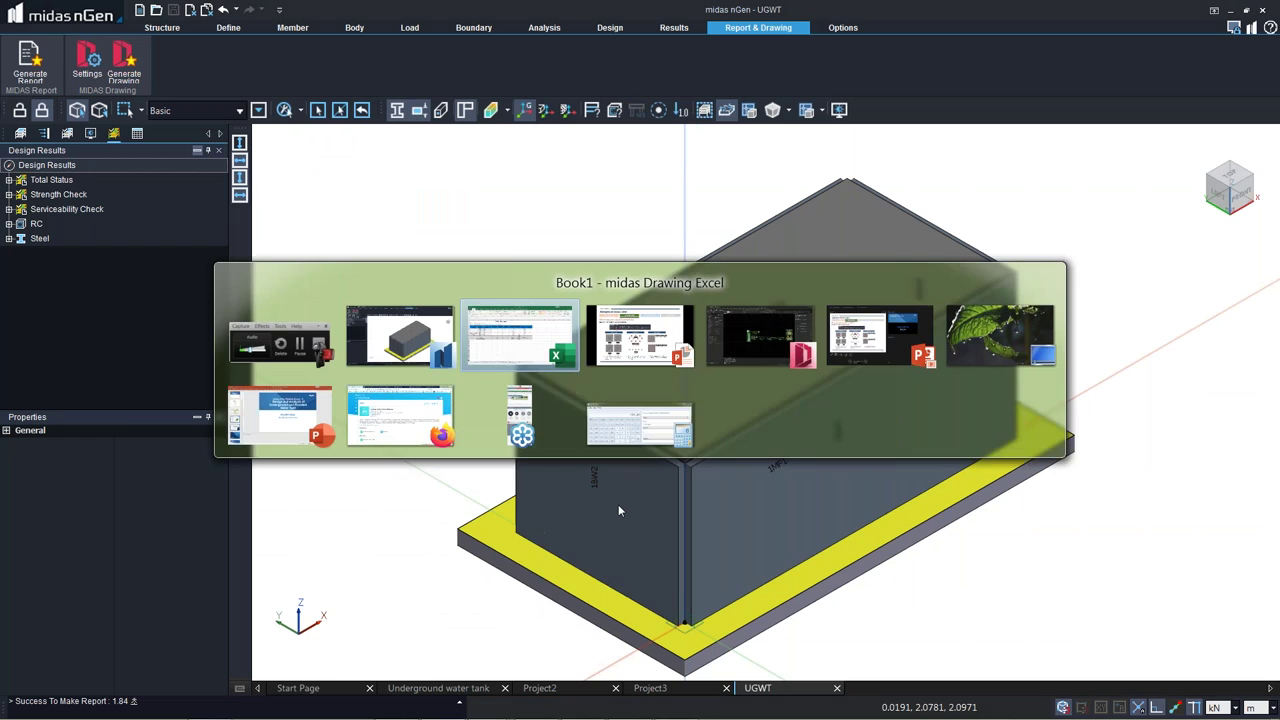
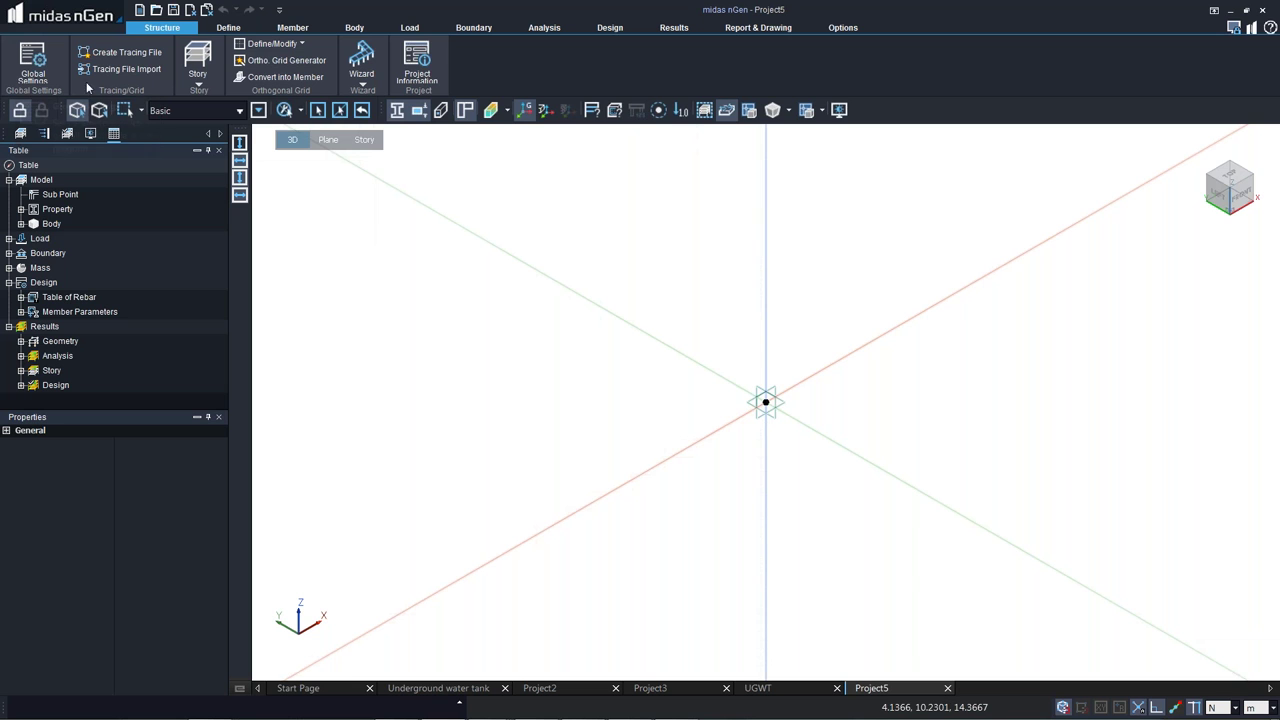
{"action": "left_click", "coordinate": [268, 46]}
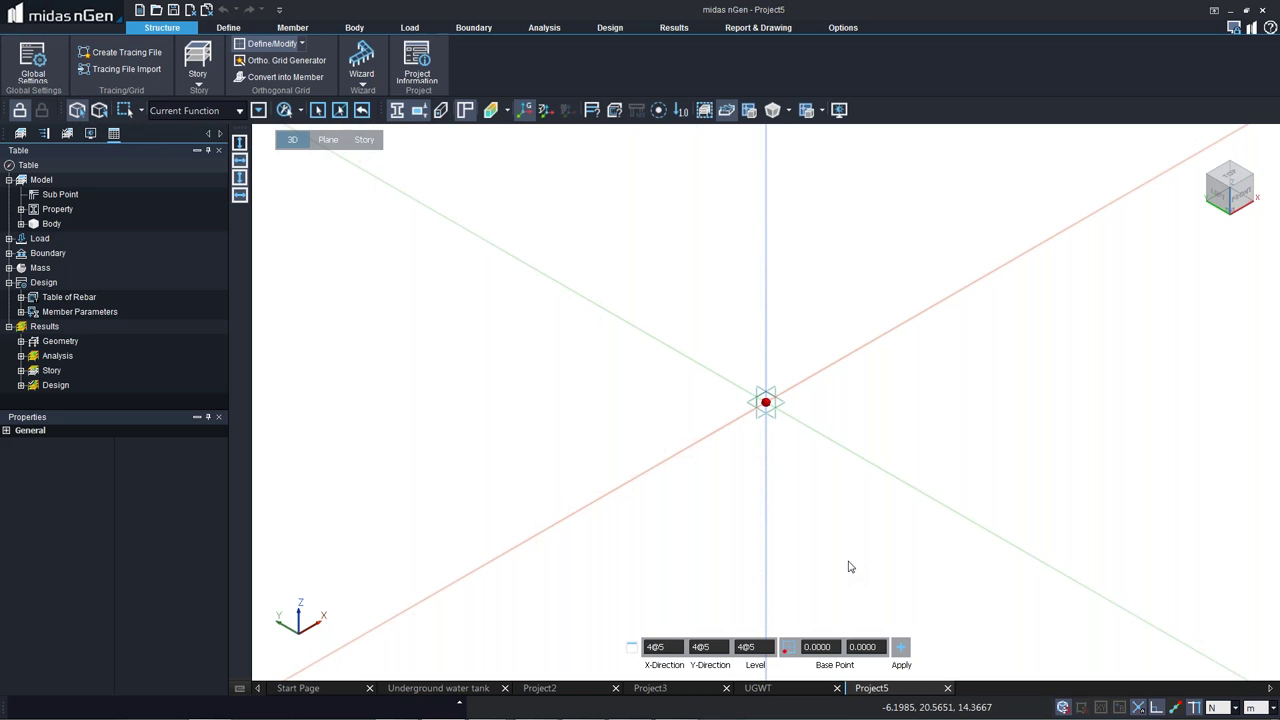
{"action": "left_click", "coordinate": [665, 647]}
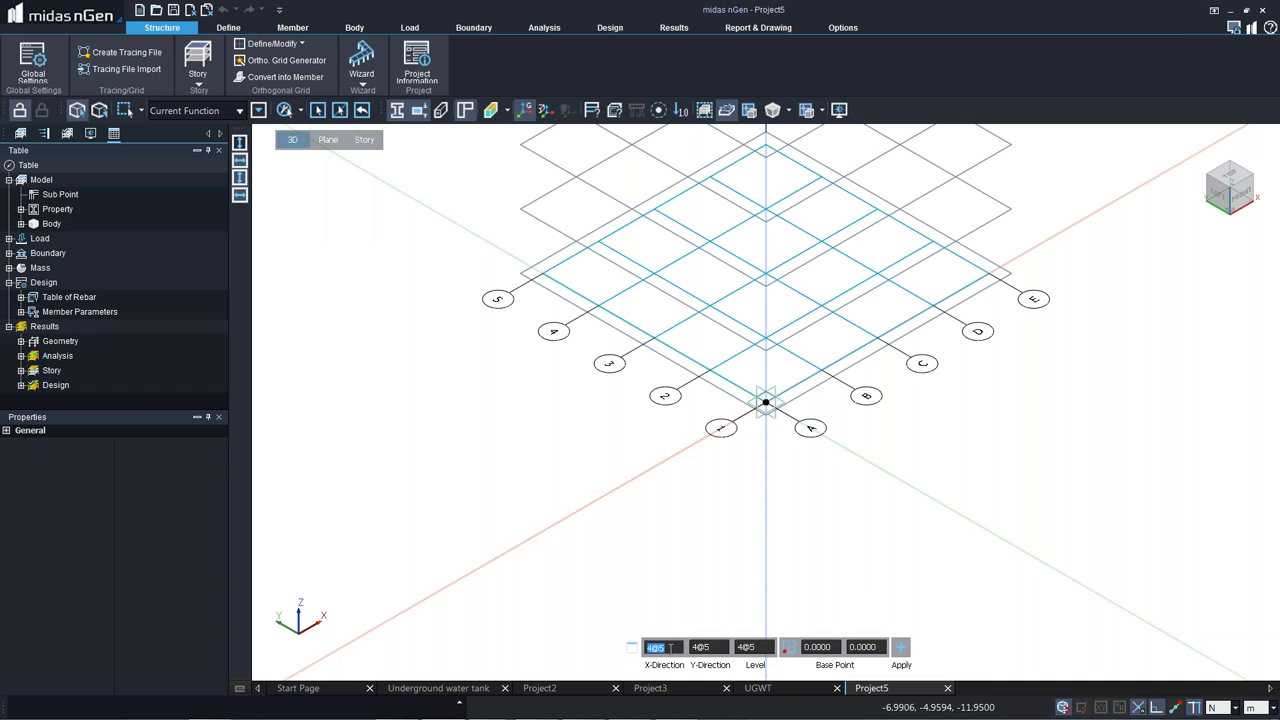
{"action": "type", "text": "1"}
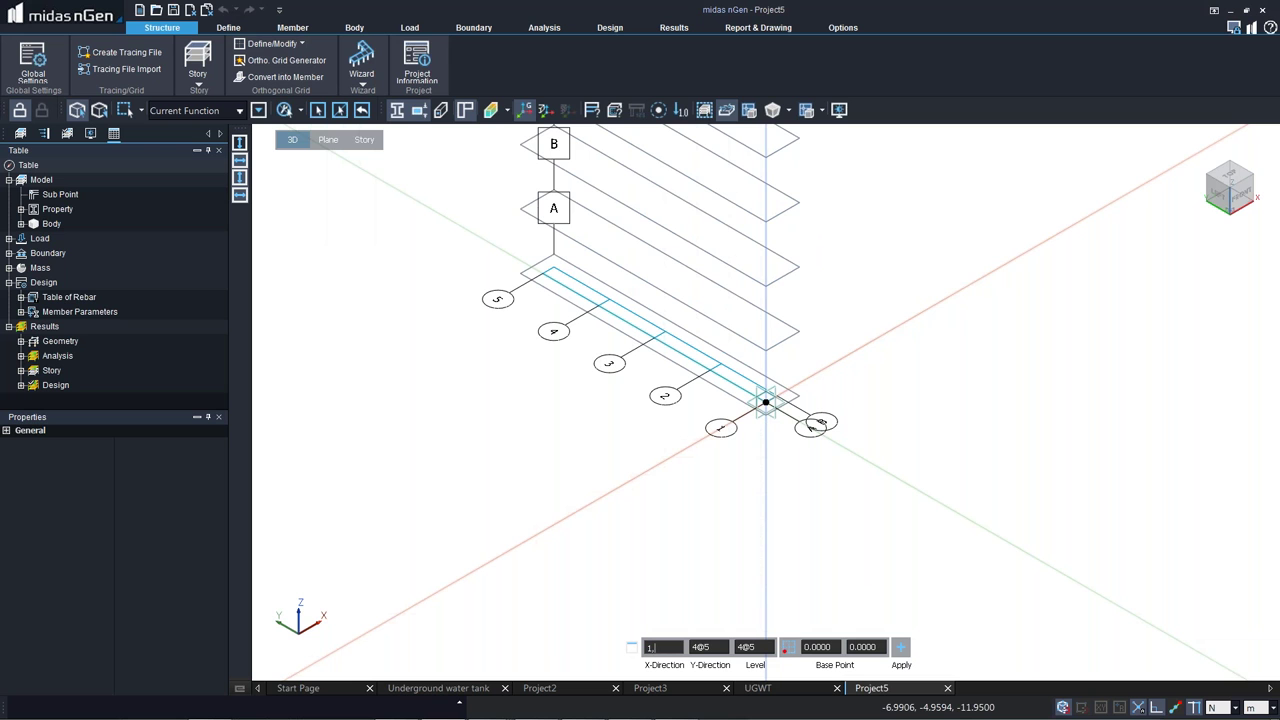
{"action": "type", "text": ",4"}
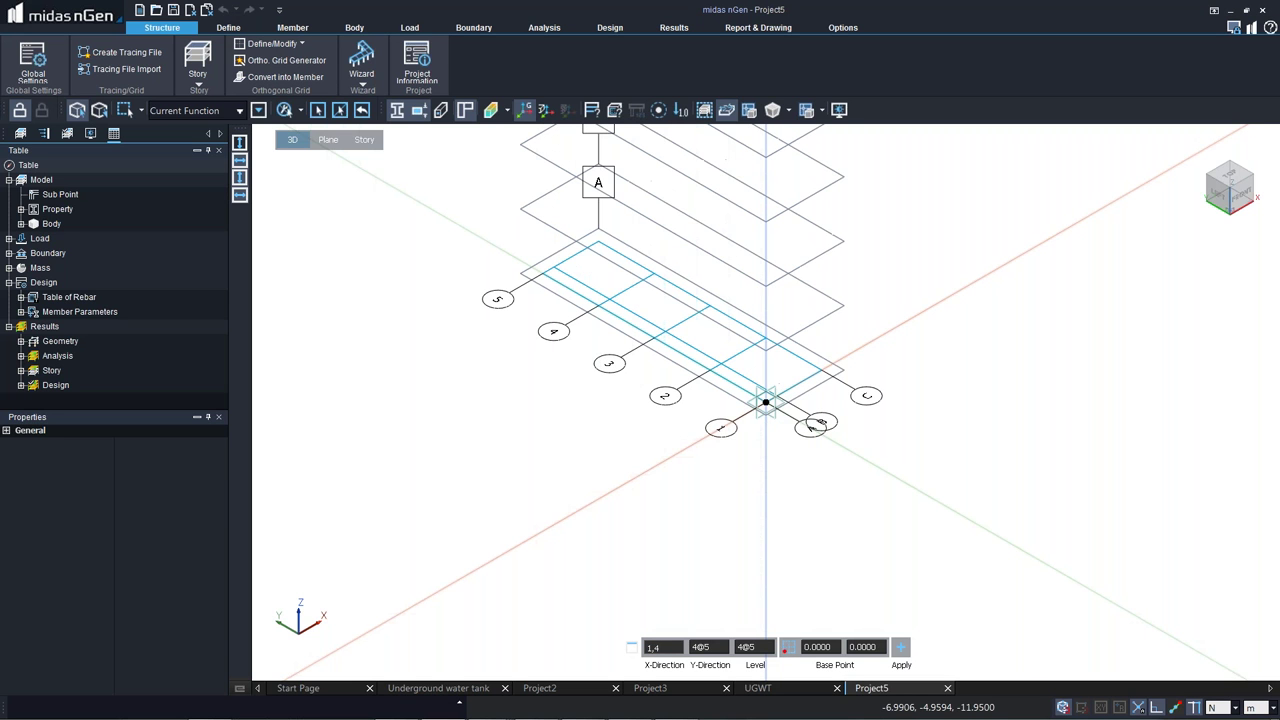
{"action": "type", "text": "@3"}
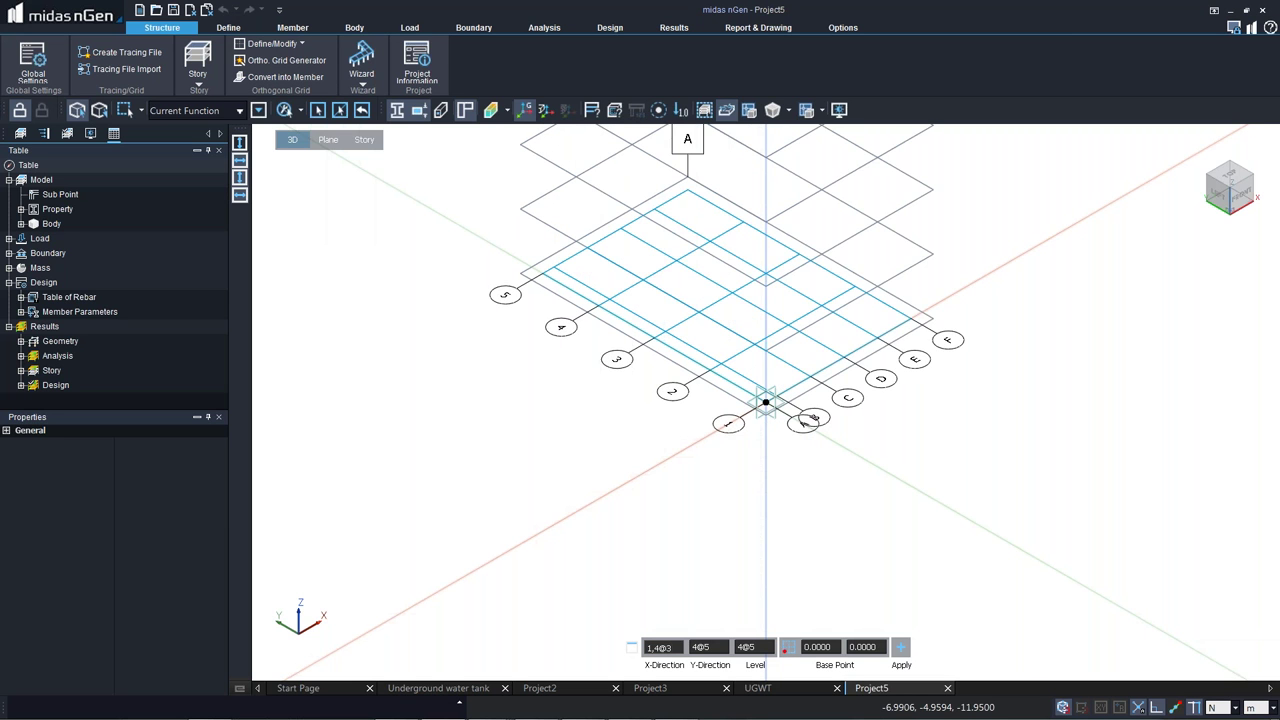
{"action": "type", "text": ",1"}
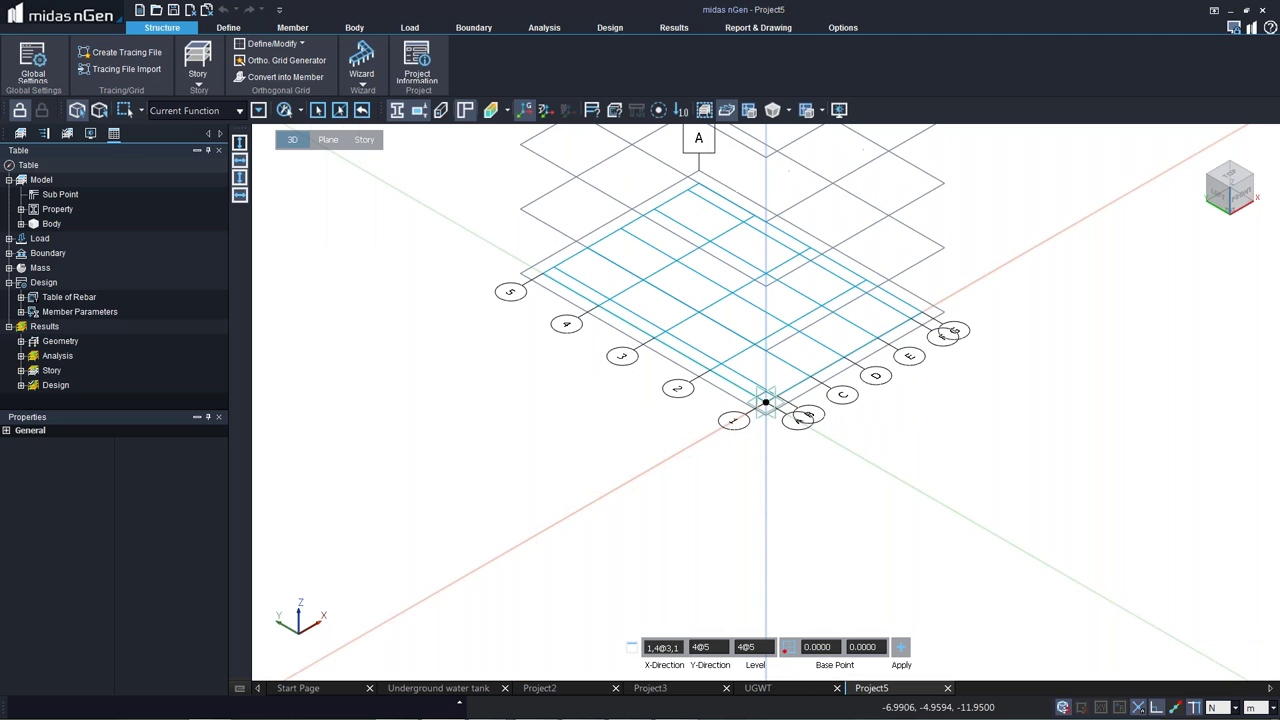
{"action": "left_click", "coordinate": [701, 648]}
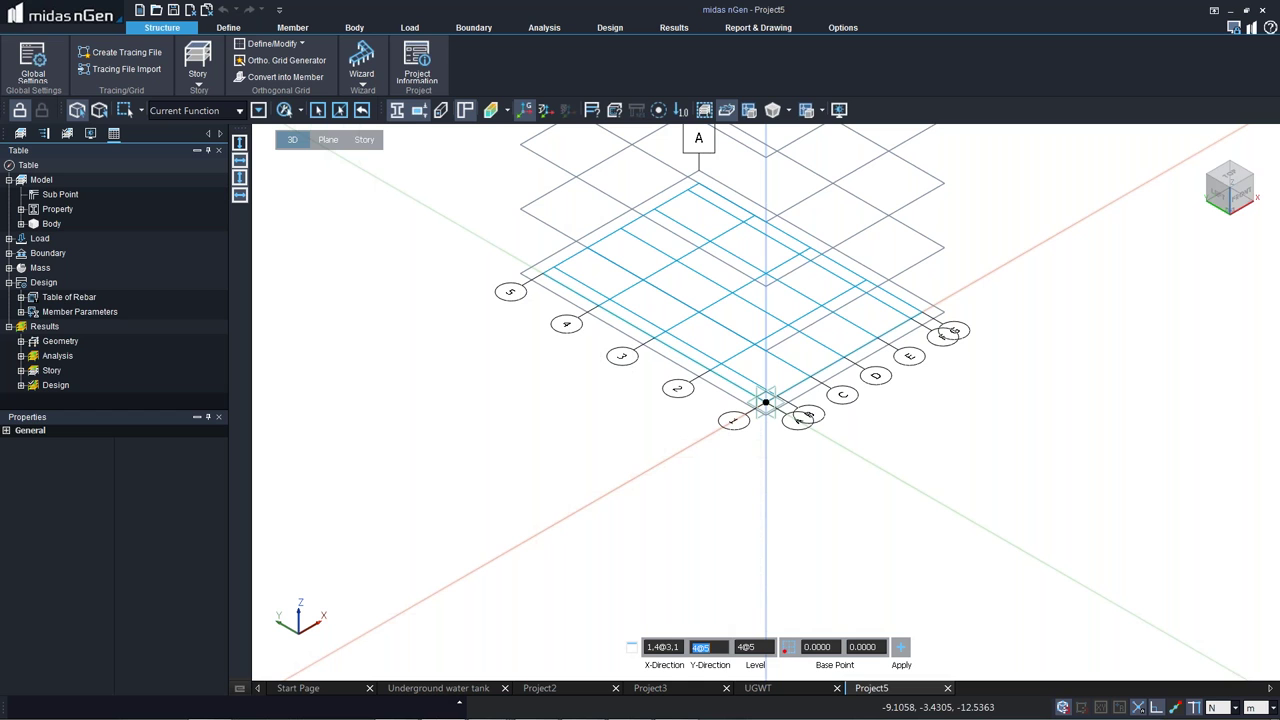
{"action": "left_click", "coordinate": [662, 648]}
{"action": "key", "text": "Escape"}
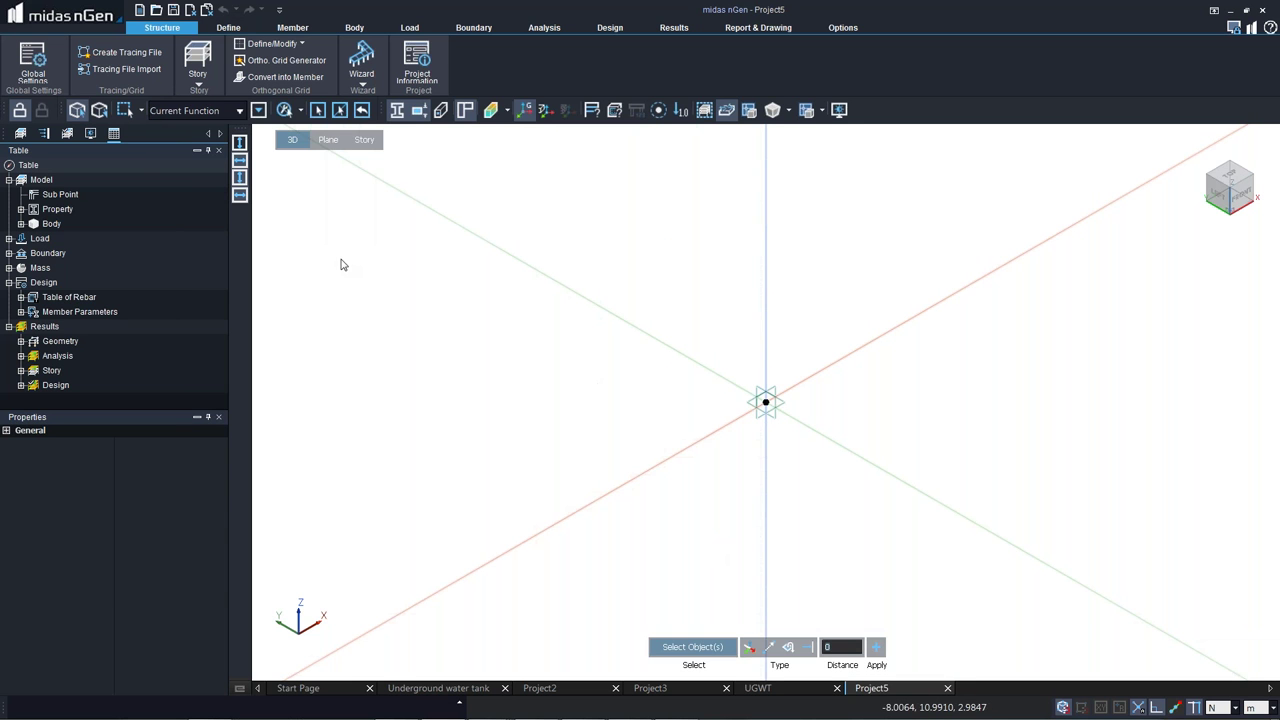
Start an orthogonal grid with spacings 1,4@3,1 in both the X and Y directions.
{"action": "left_click", "coordinate": [260, 62]}
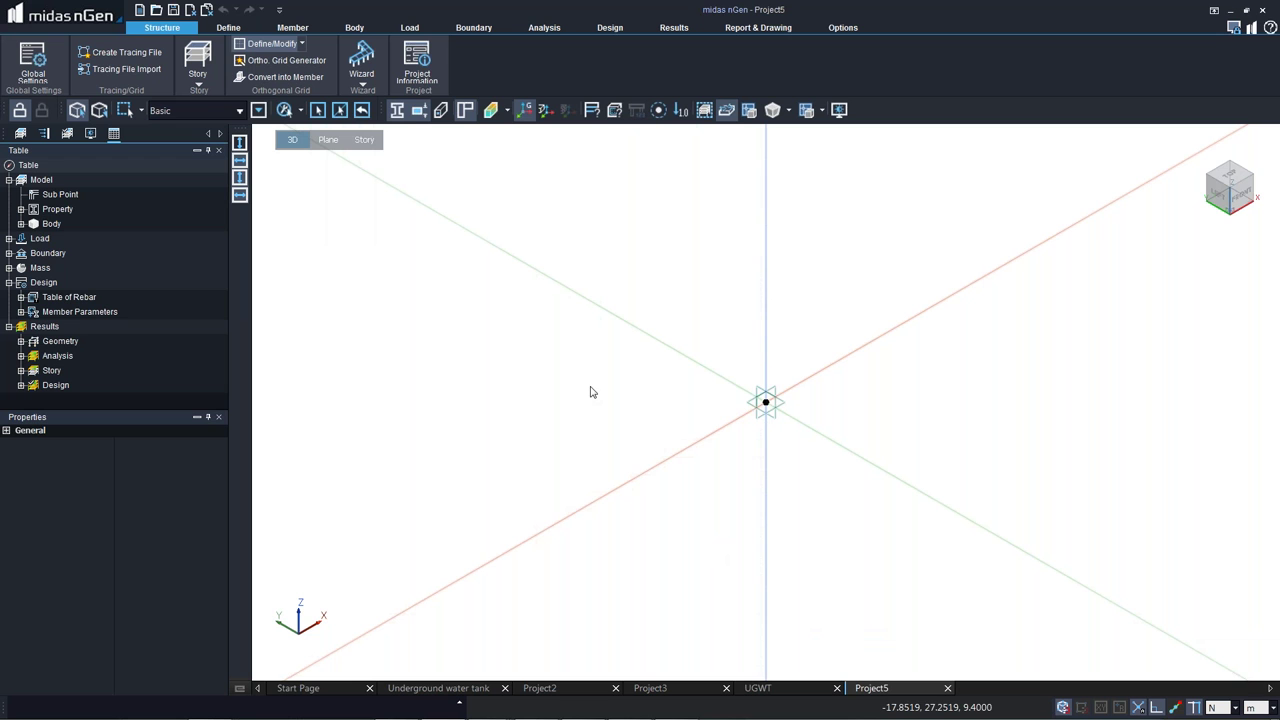
{"action": "left_click", "coordinate": [664, 648]}
{"action": "type", "text": "1"}
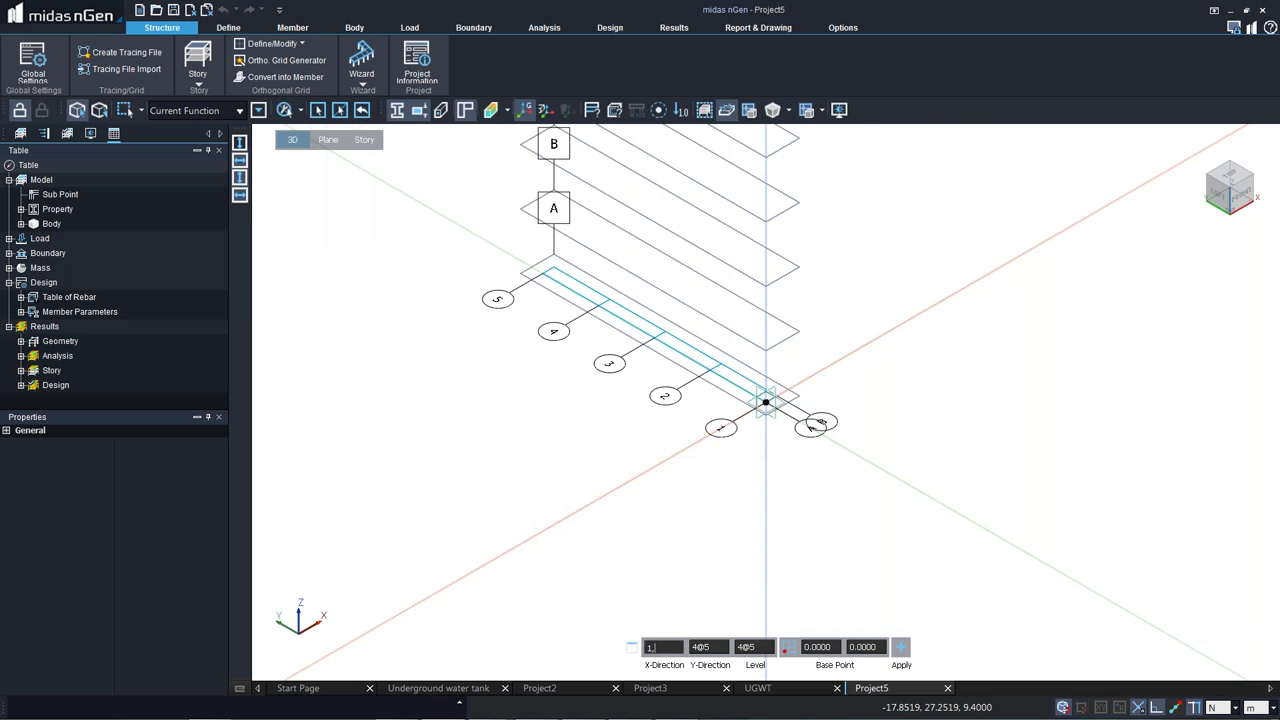
{"action": "type", "text": ",4@3,1"}
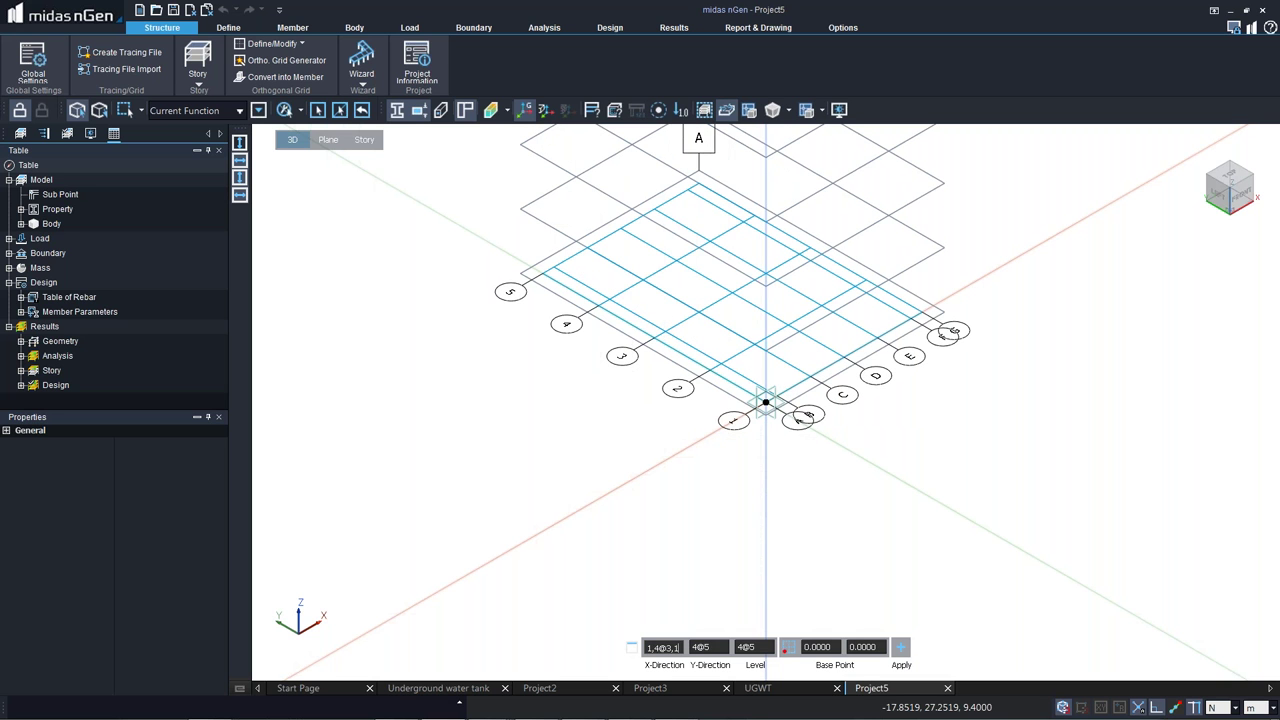
{"action": "key", "text": "Tab"}
{"action": "type", "text": "1,4@3,1"}
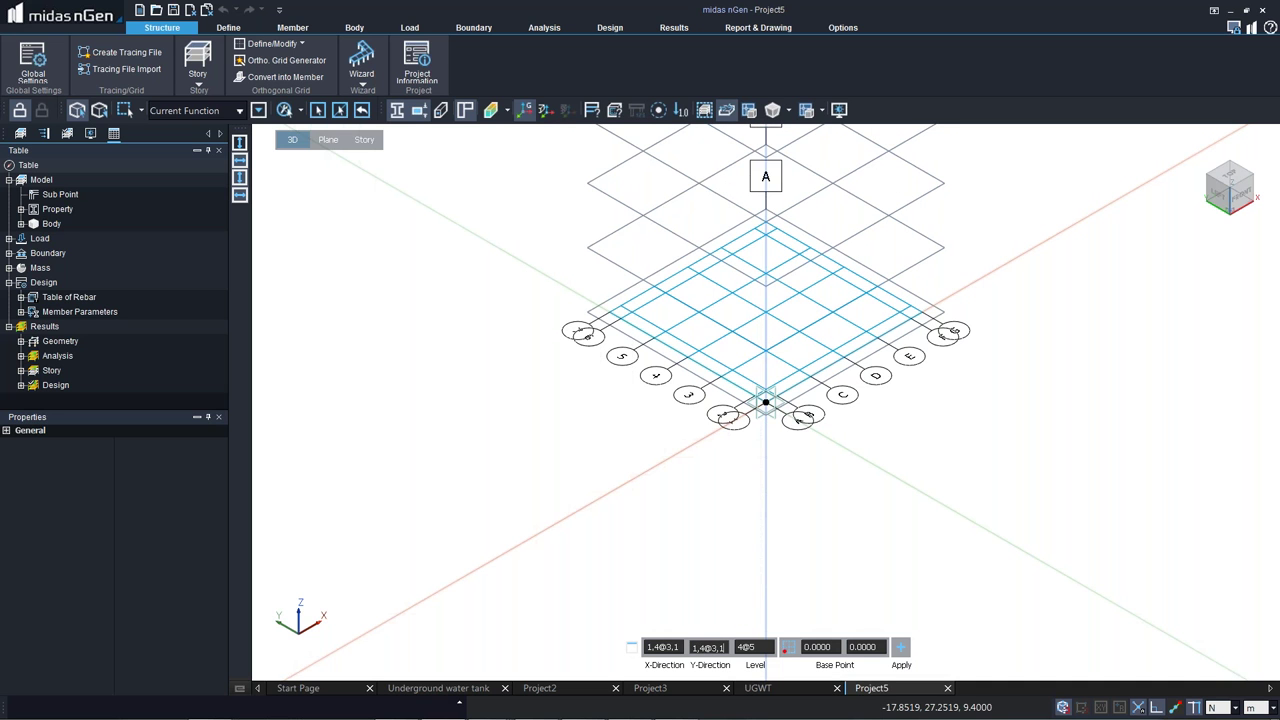
Set the orthogonal grid's levels to 5@5 and create the grid at base point 0, 0.
{"action": "key", "text": "Tab"}
{"action": "type", "text": "3"}
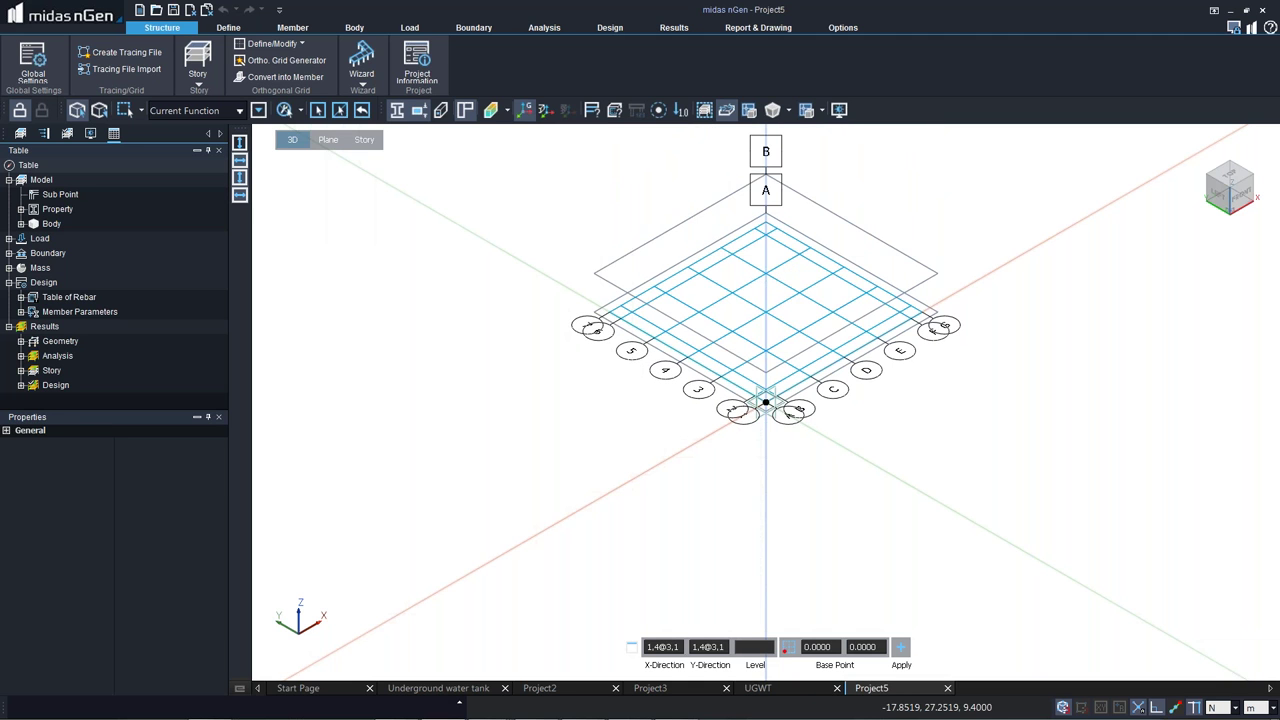
{"action": "key", "text": "BackSpace"}
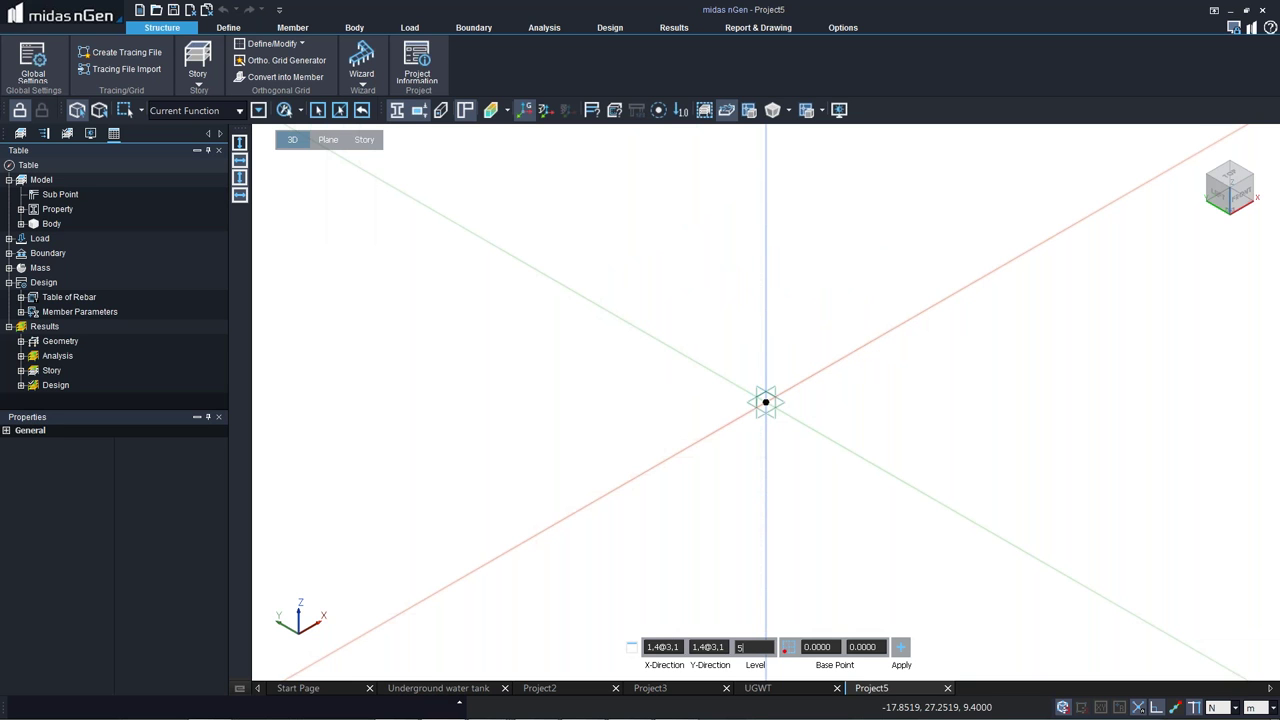
{"action": "type", "text": "5@"}
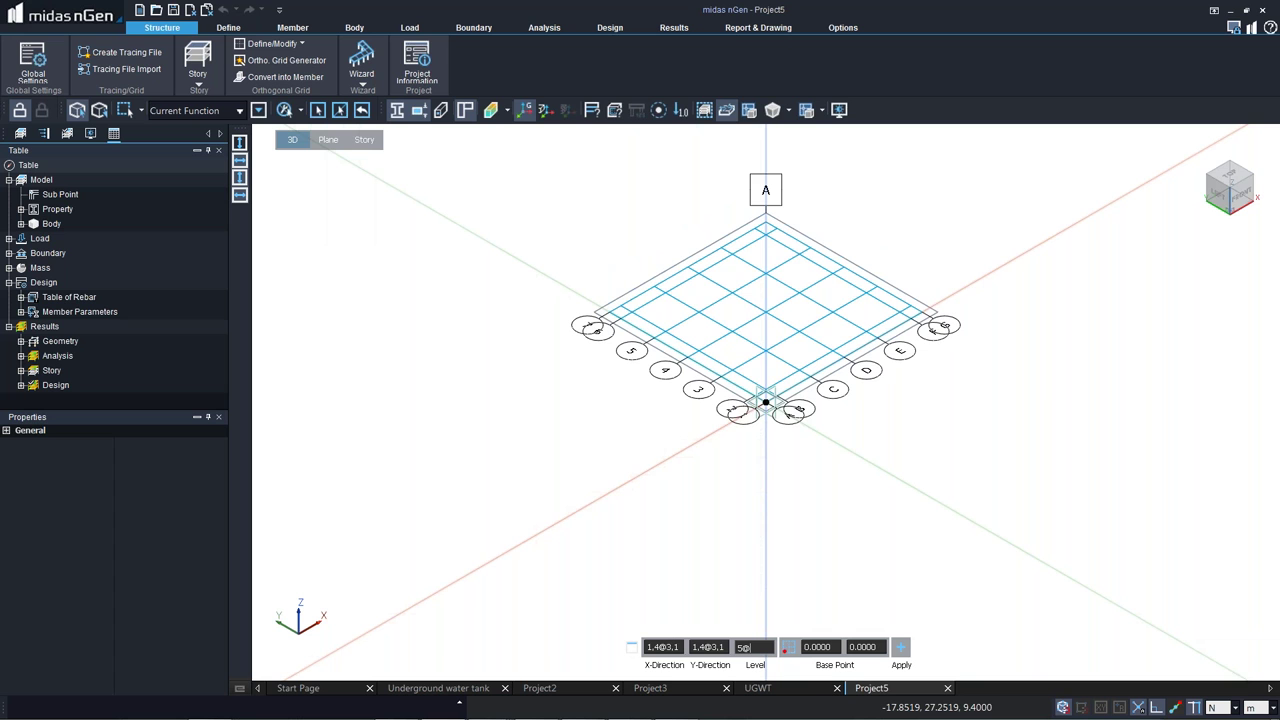
{"action": "type", "text": "5"}
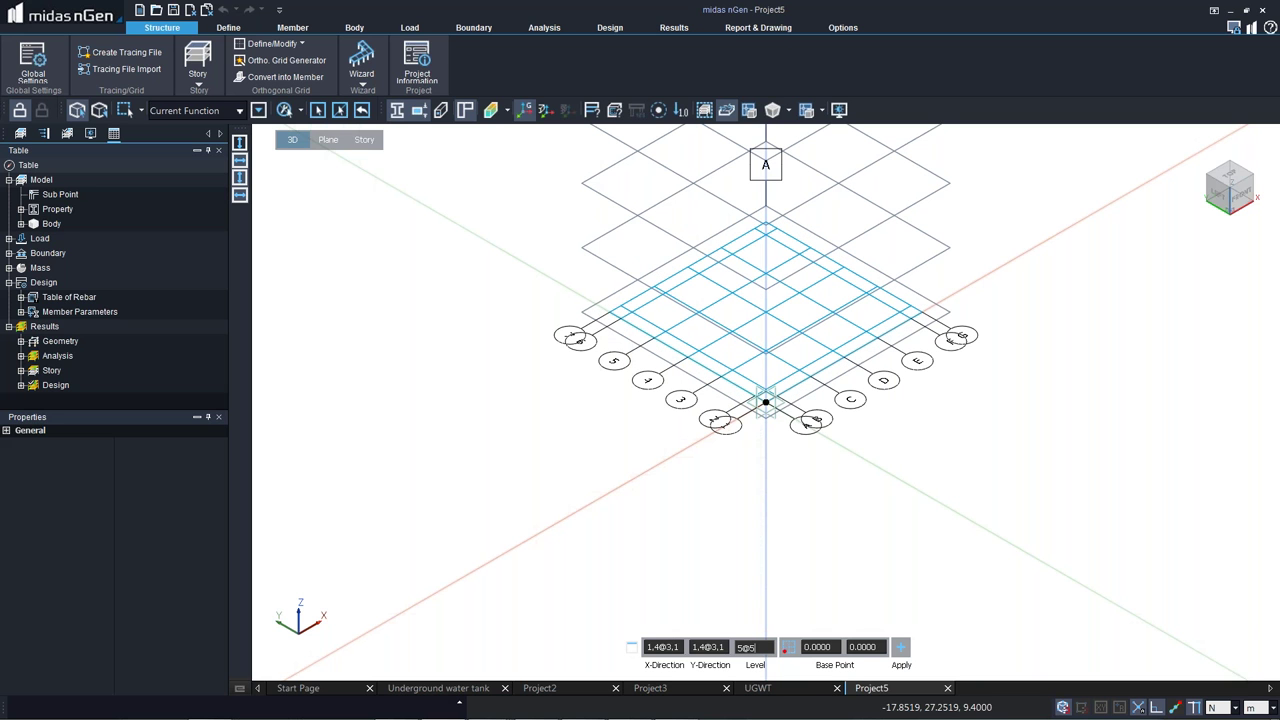
{"action": "left_click", "coordinate": [903, 648]}
{"action": "key", "text": "Escape"}
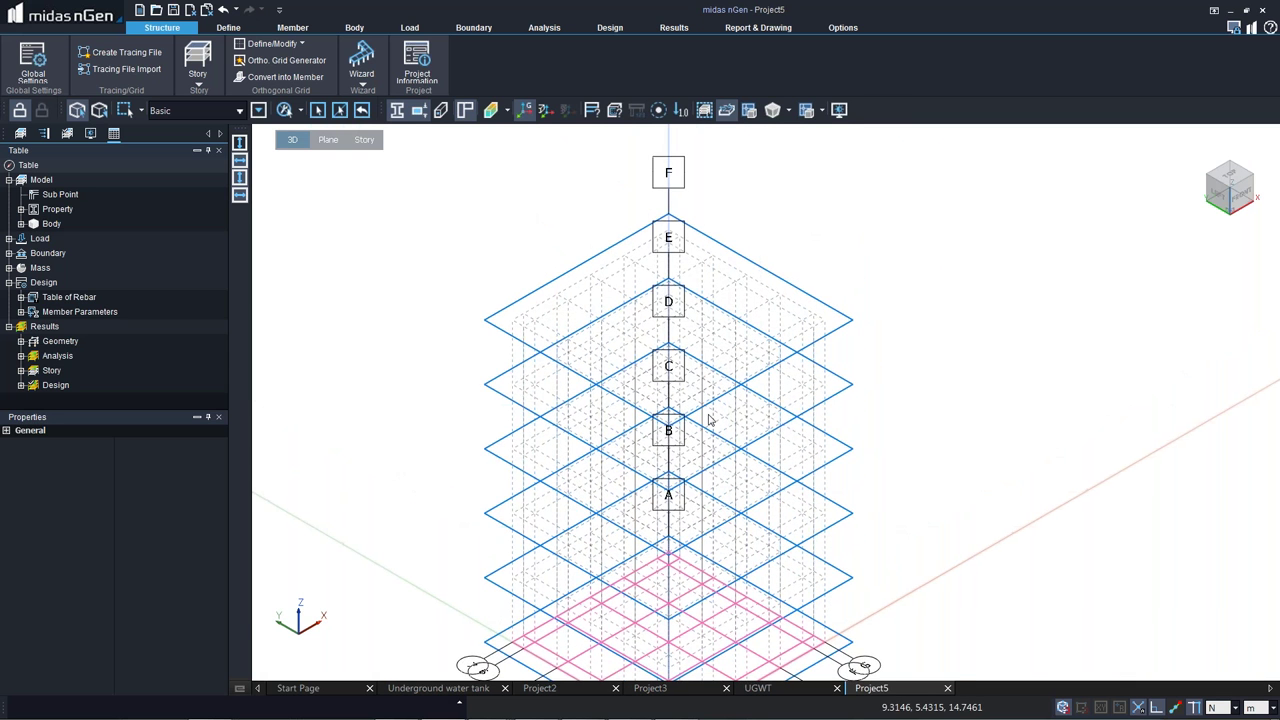
{"action": "scroll", "coordinate": [717, 487], "scroll_direction": "up", "scroll_amount": 2}
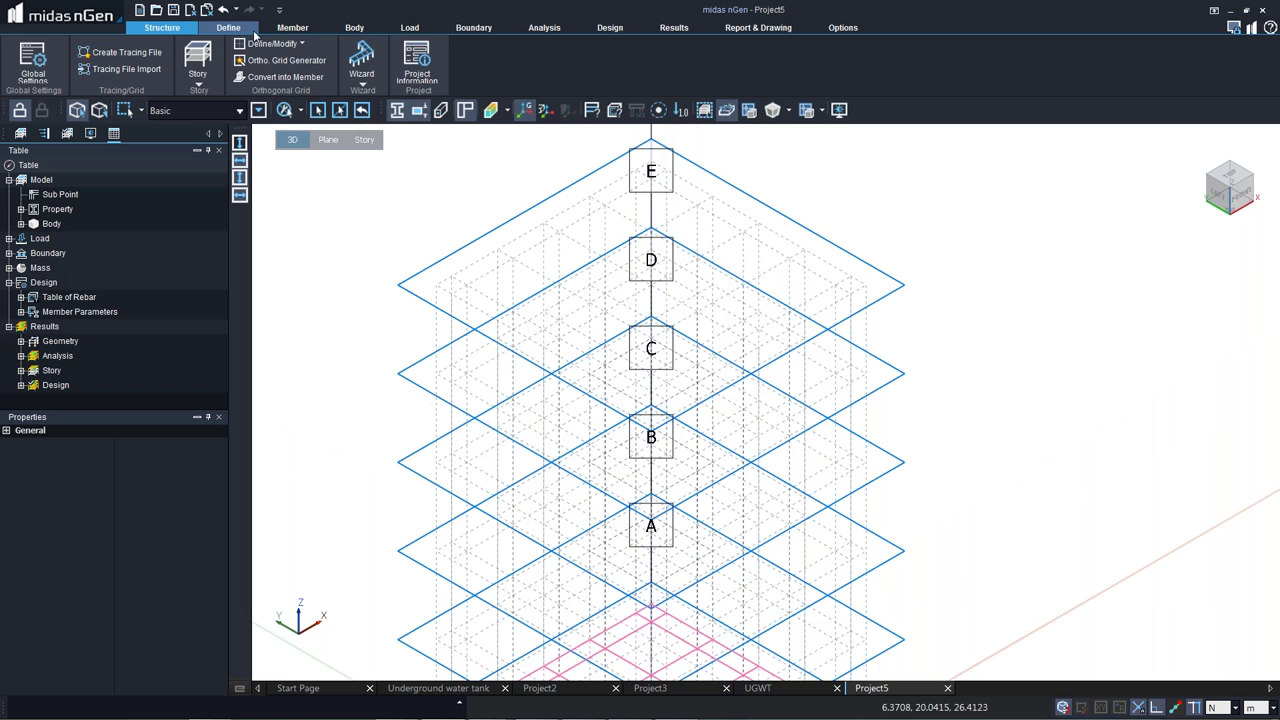
{"action": "left_click", "coordinate": [292, 28]}
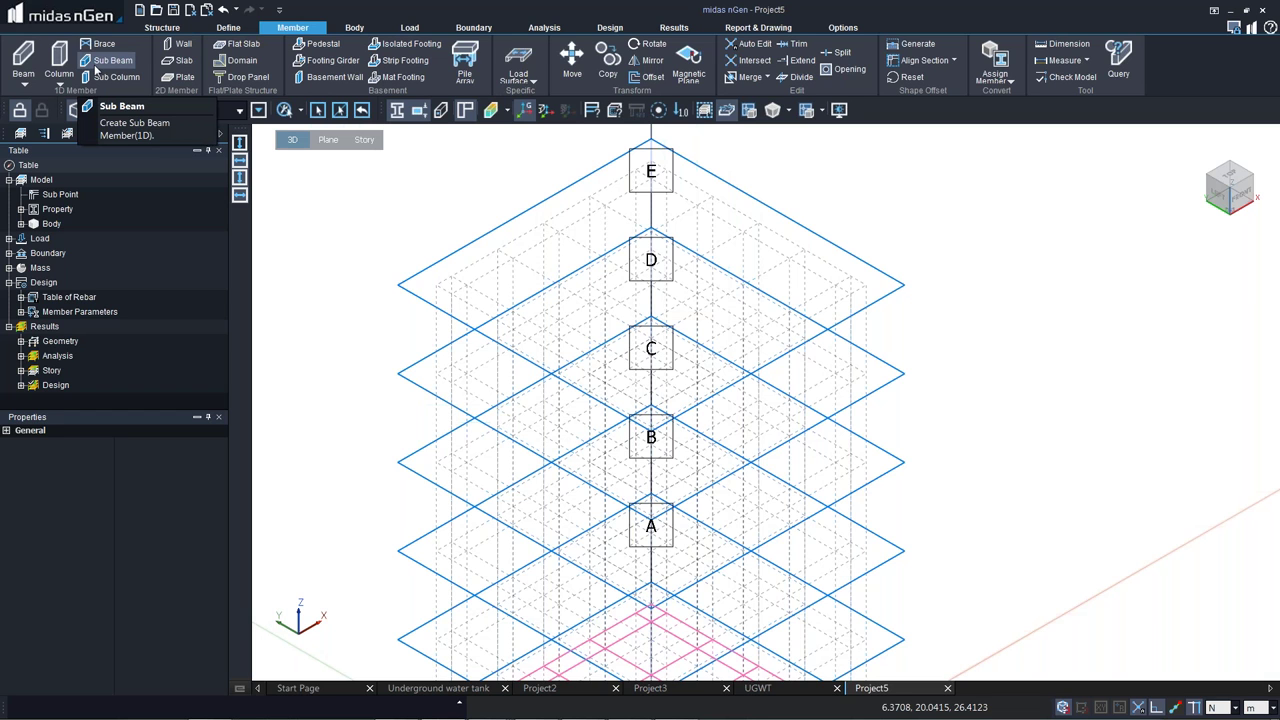
{"action": "left_click", "coordinate": [243, 44]}
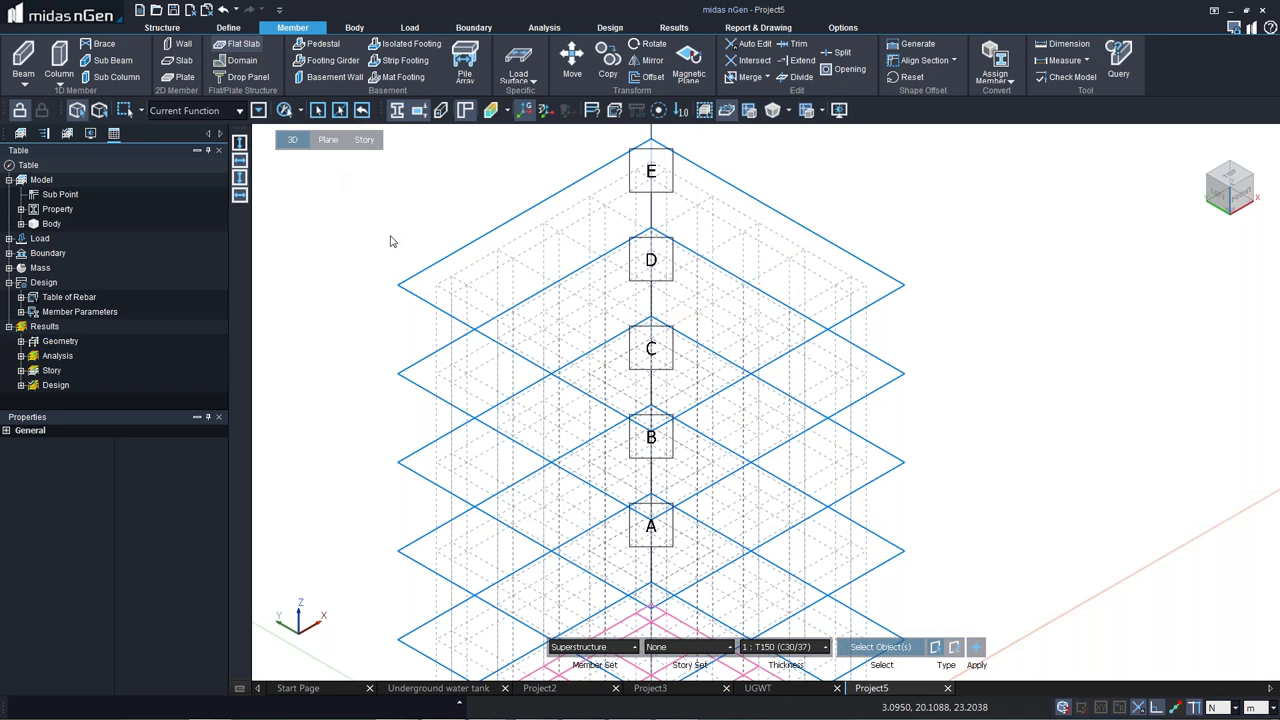
{"action": "left_click", "coordinate": [779, 652]}
{"action": "left_click", "coordinate": [779, 629]}
{"action": "right_click", "coordinate": [490, 236]}
{"action": "left_click", "coordinate": [490, 248]}
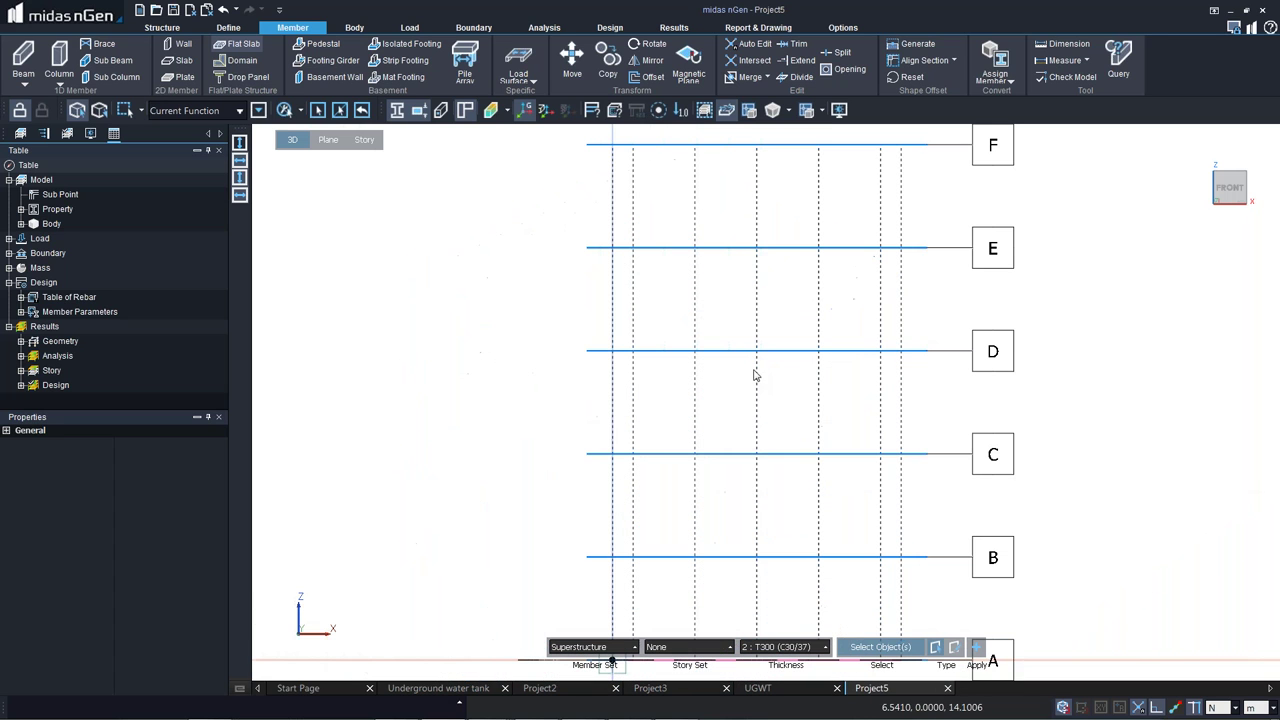
{"action": "left_click", "coordinate": [956, 647]}
{"action": "middle_click_drag", "start_coordinate": [663, 245], "coordinate": [702, 262]}
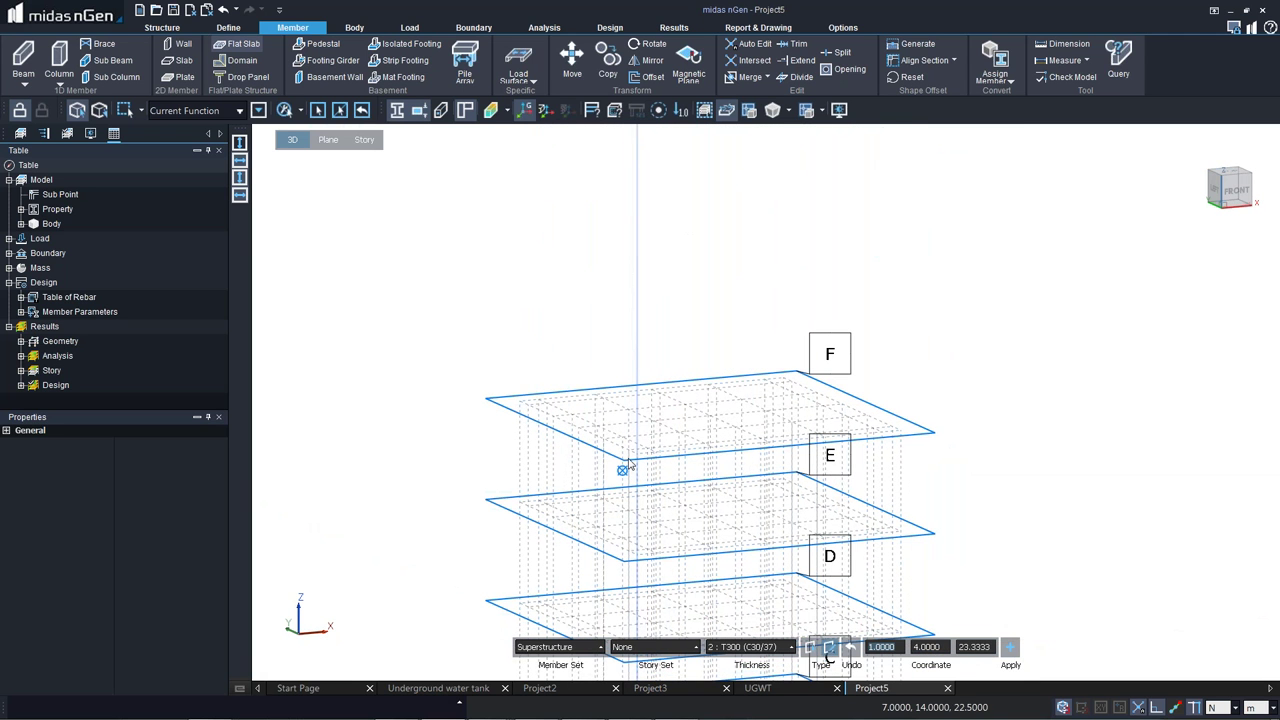
{"action": "left_click", "coordinate": [522, 402]}
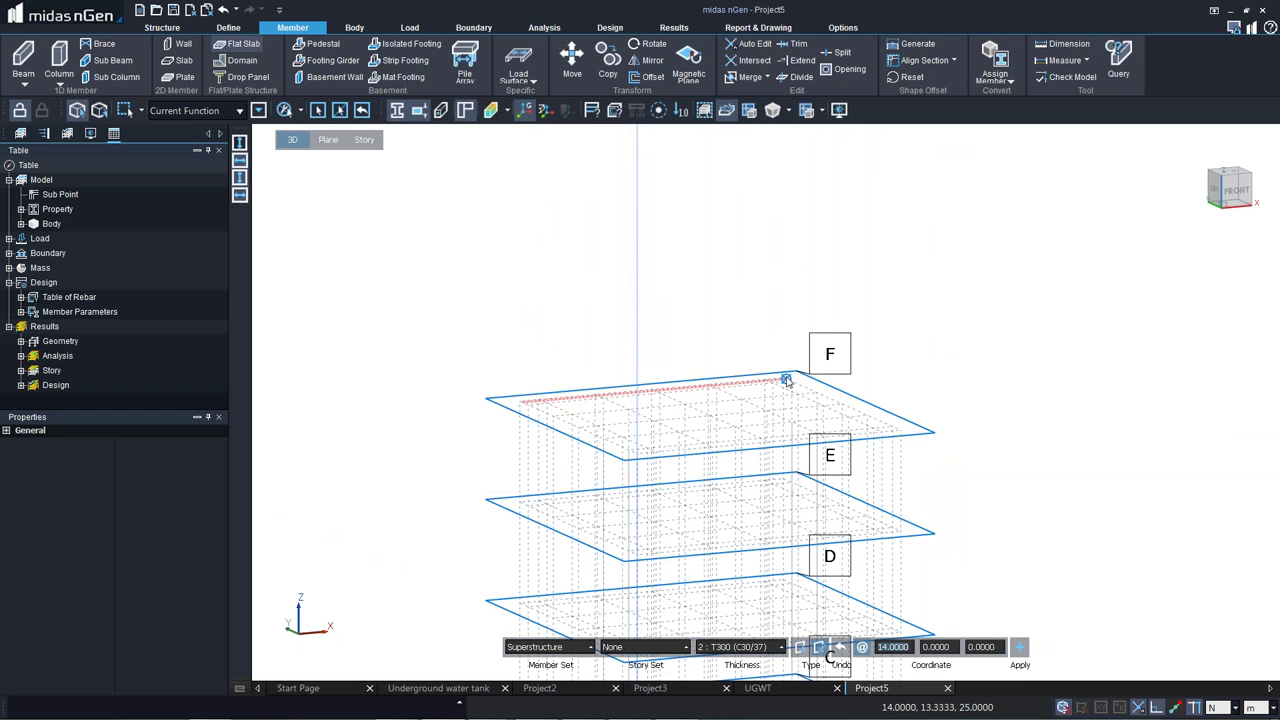
{"action": "left_click", "coordinate": [862, 420]}
{"action": "left_click", "coordinate": [903, 433]}
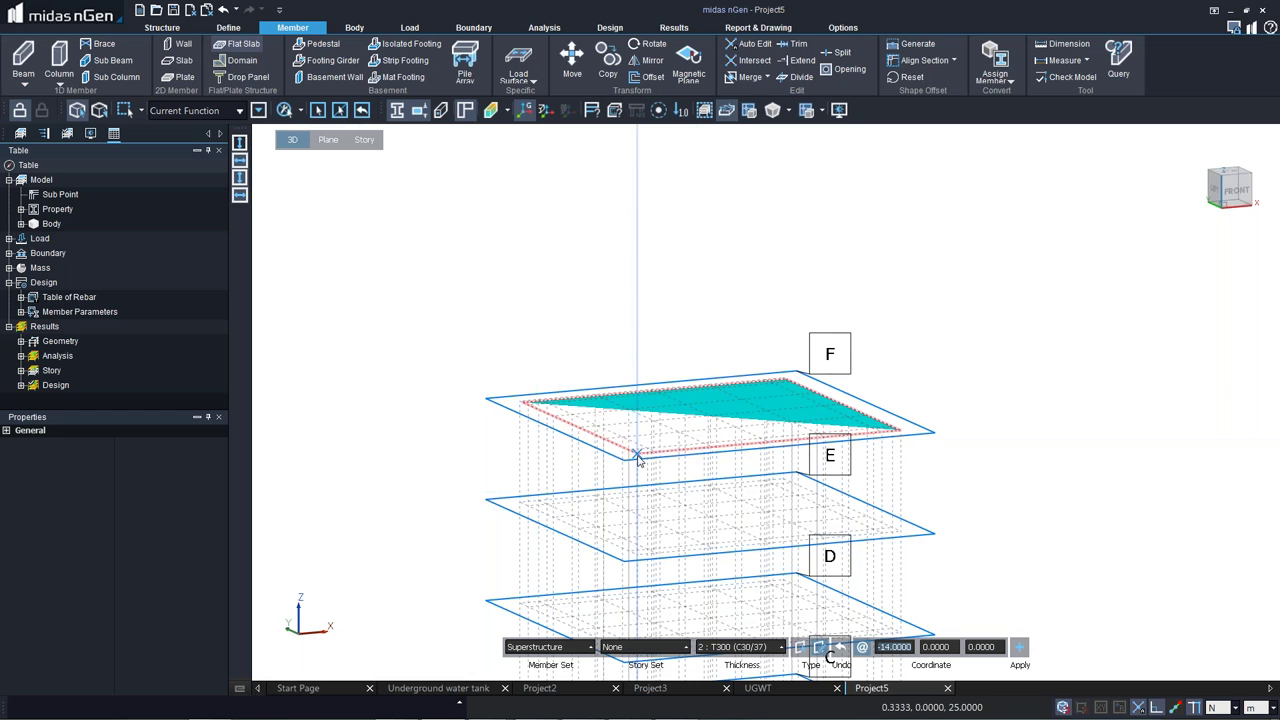
{"action": "key", "text": "Escape"}
Convert the whole grid area at level F into a superstructure flat slab with thickness T300 (C30/37).
{"action": "left_click", "coordinate": [162, 27]}
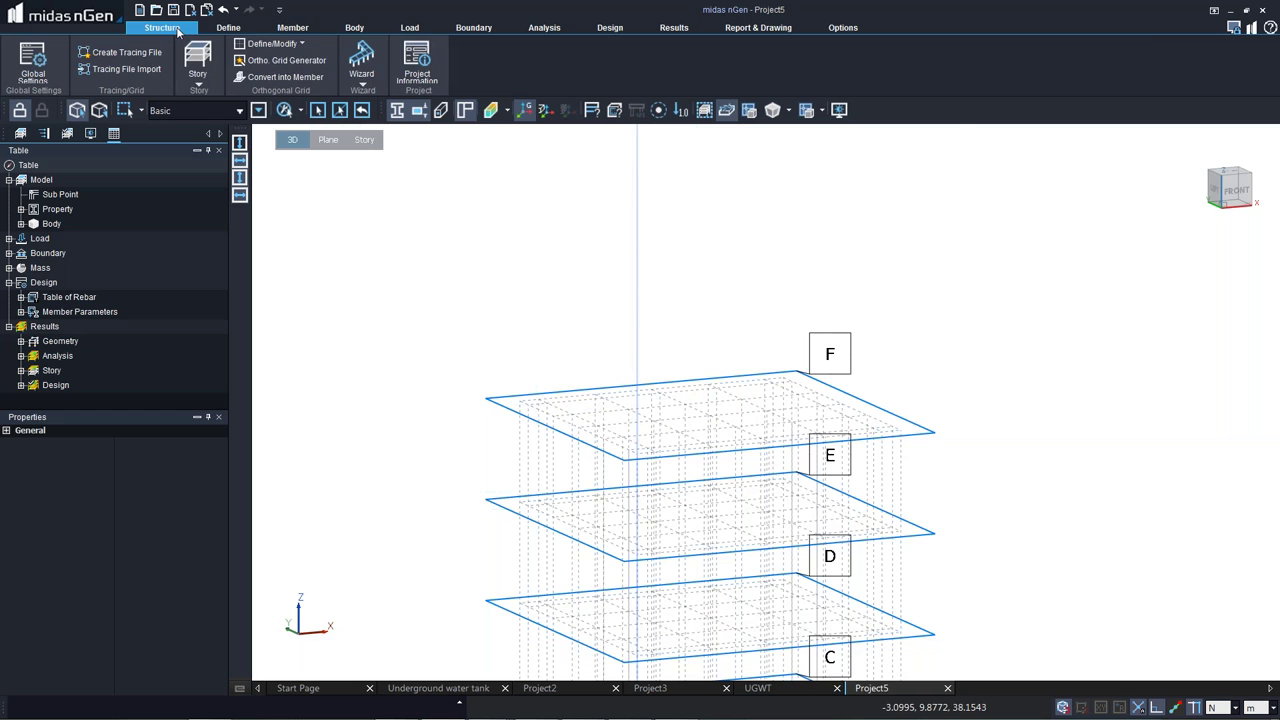
{"action": "left_click", "coordinate": [287, 77]}
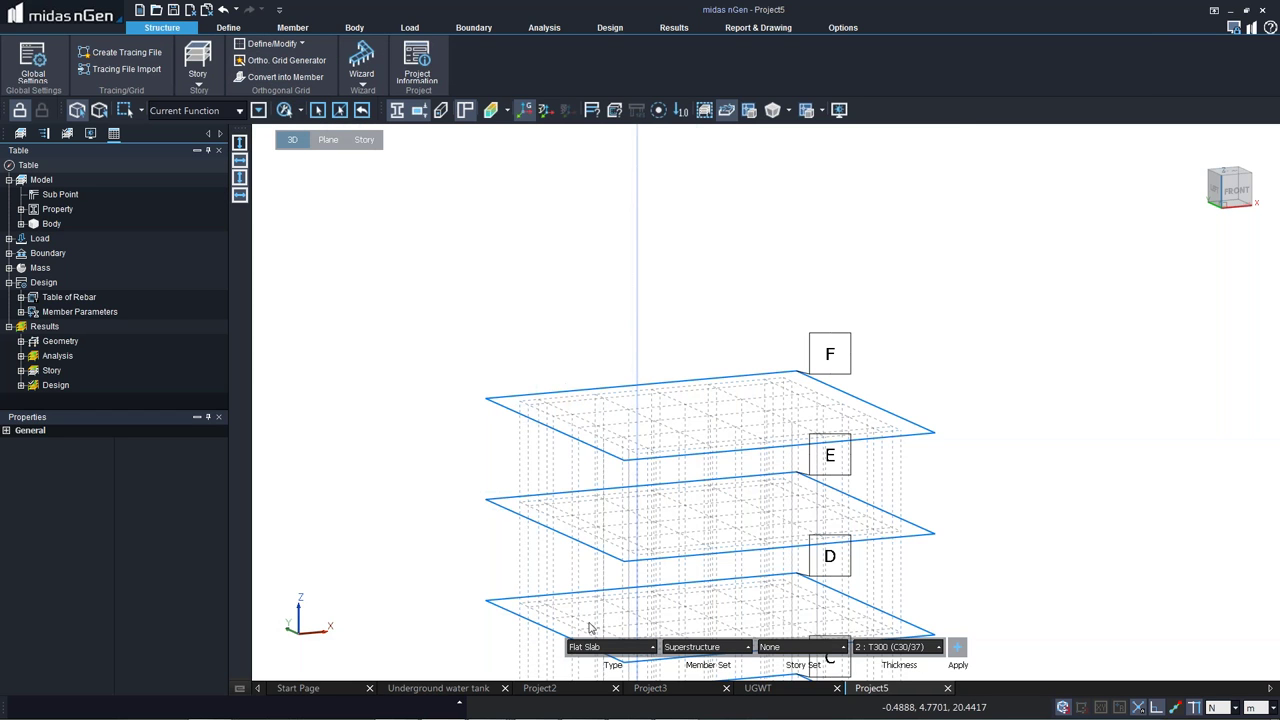
{"action": "left_click", "coordinate": [285, 77]}
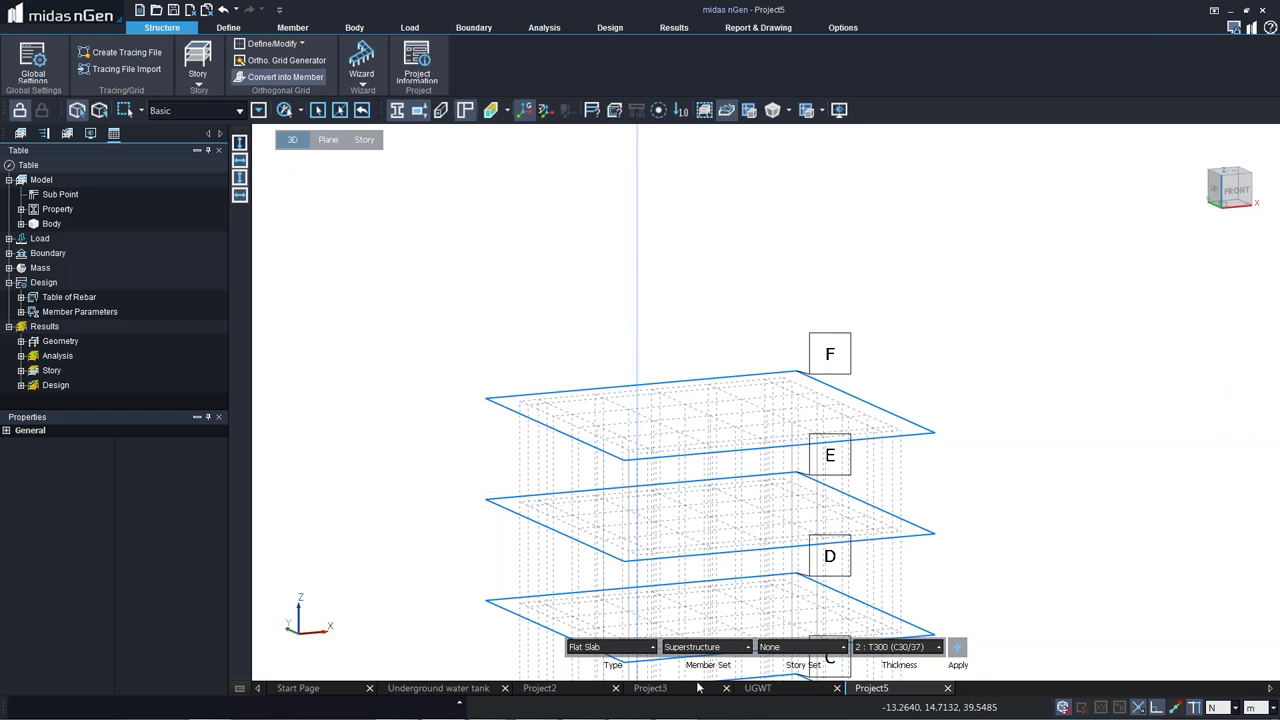
{"action": "middle_click", "coordinate": [752, 566]}
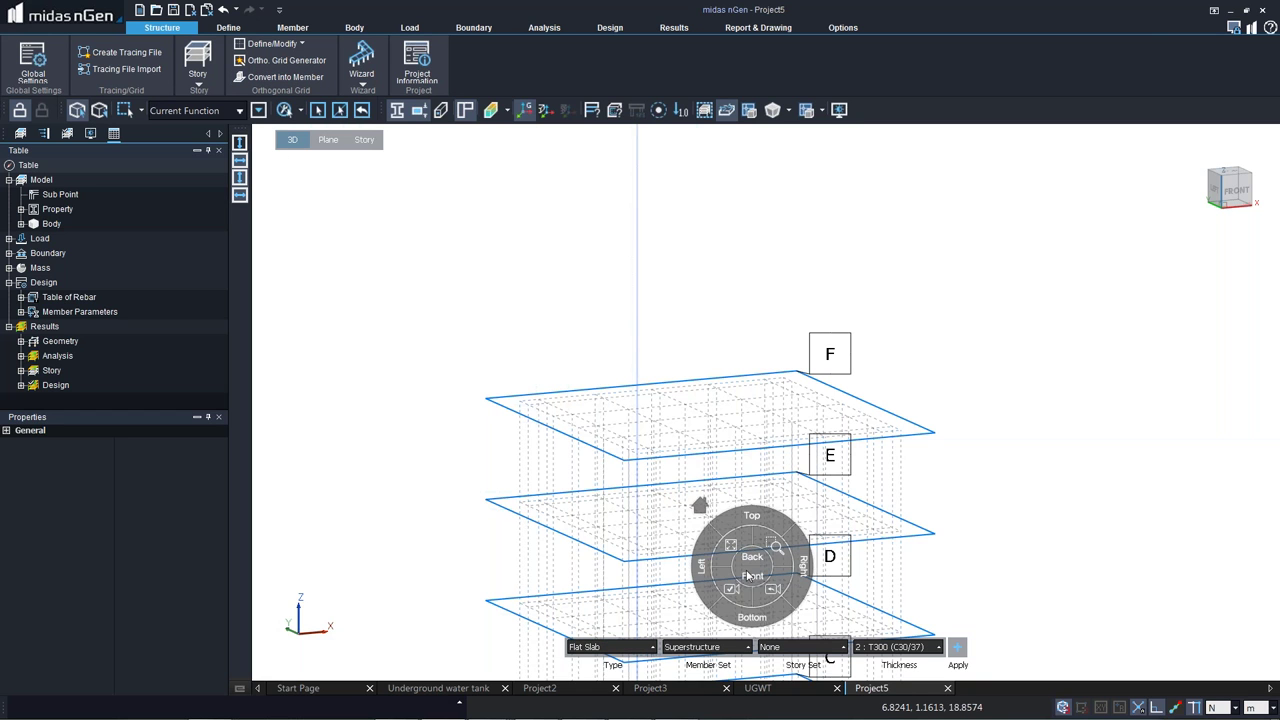
{"action": "left_click", "coordinate": [751, 576]}
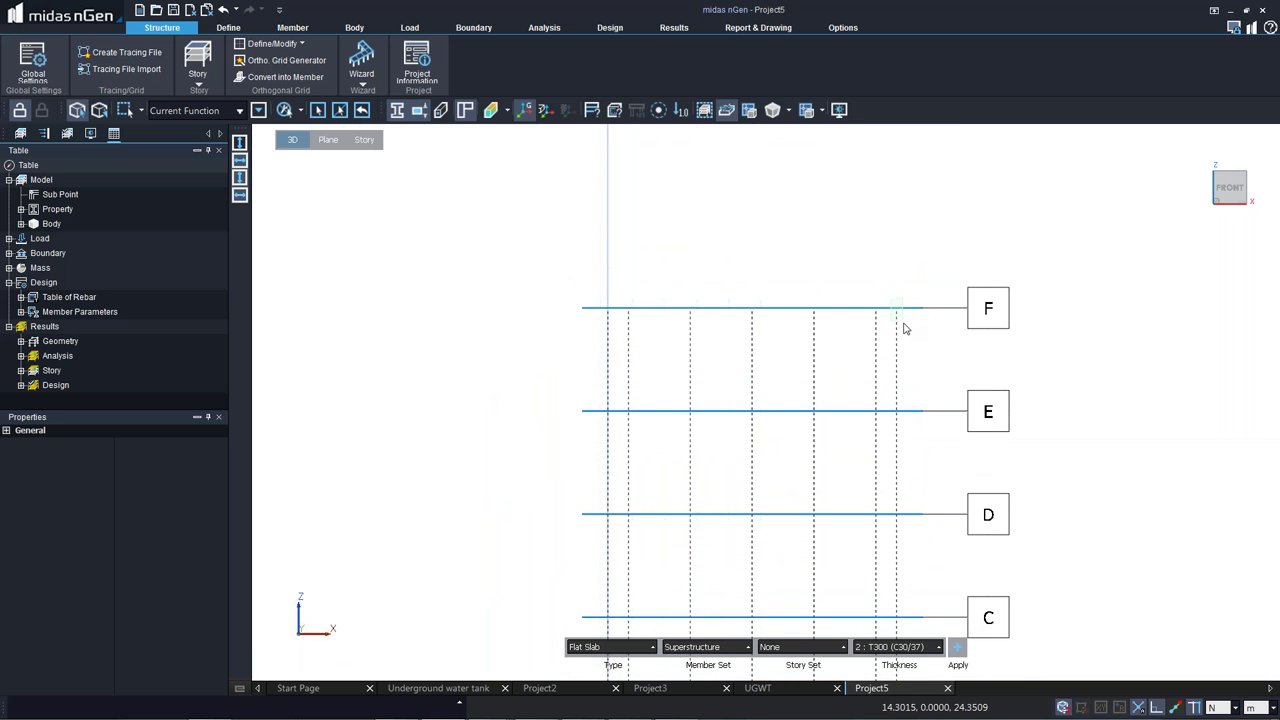
{"action": "middle_click", "coordinate": [901, 328]}
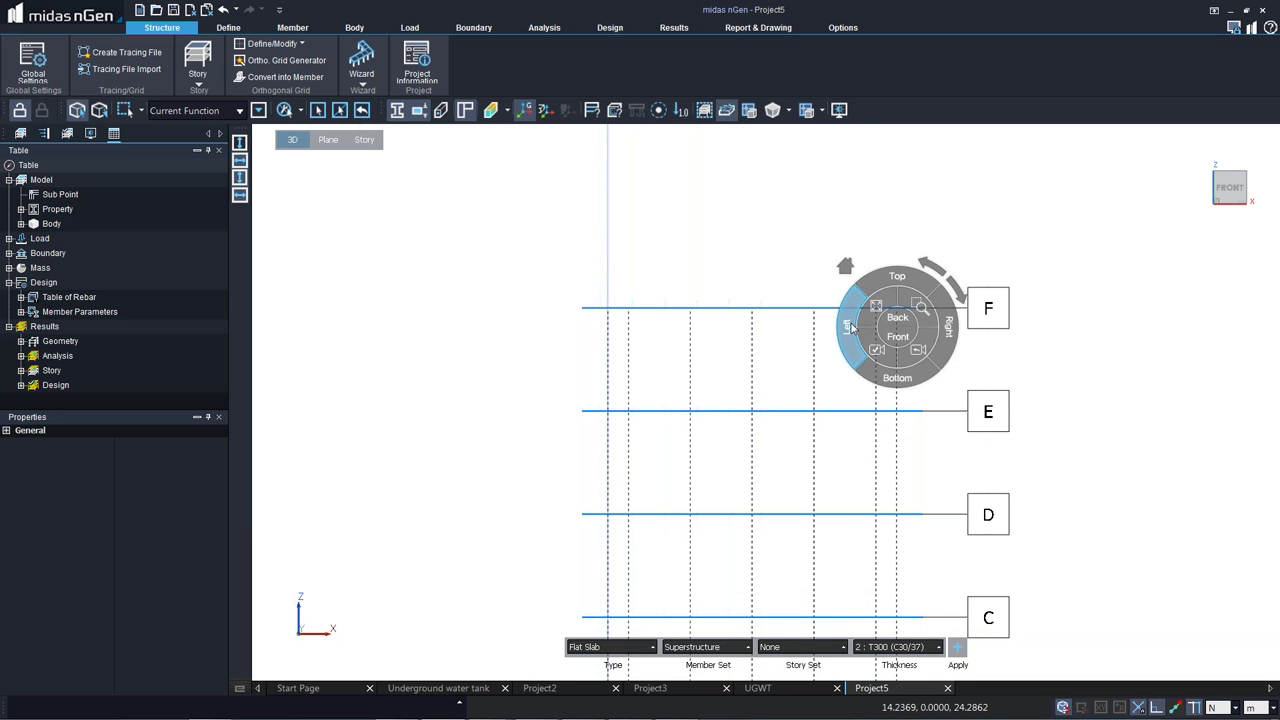
{"action": "left_click", "coordinate": [848, 325]}
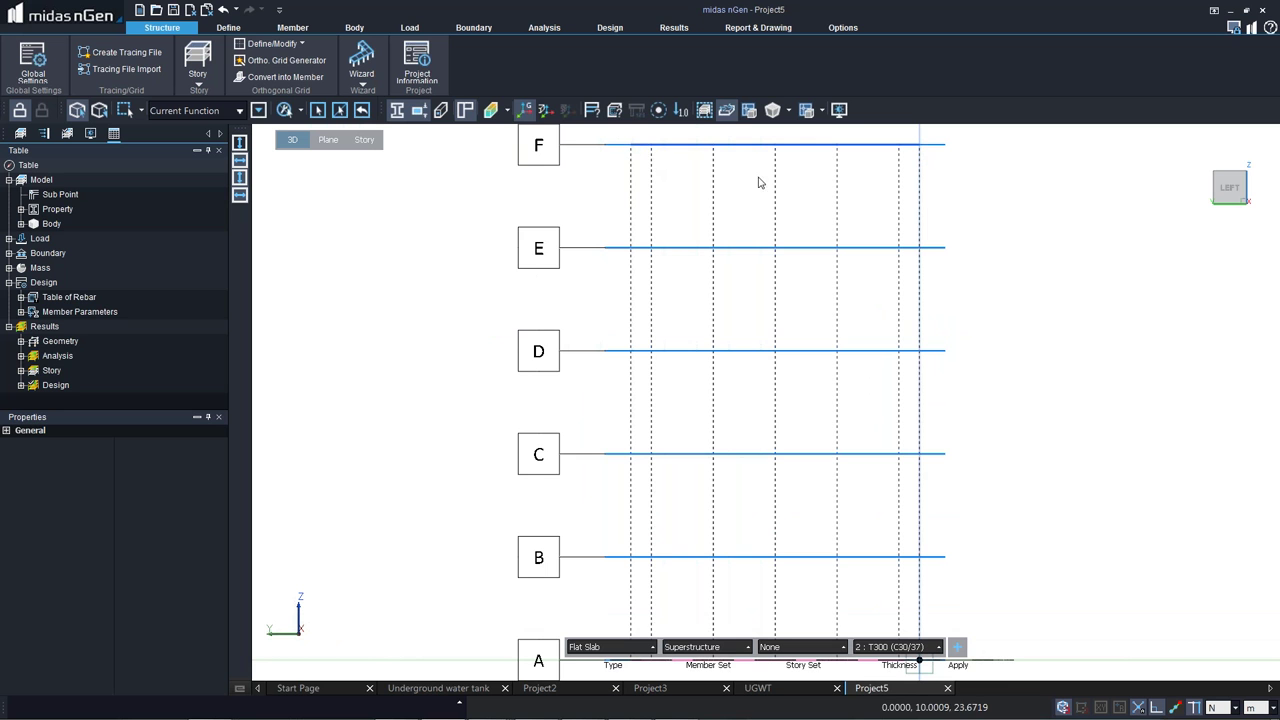
{"action": "middle_click_drag", "start_coordinate": [806, 195], "coordinate": [752, 374]}
{"action": "scroll", "coordinate": [700, 320], "scroll_direction": "up", "scroll_amount": 1}
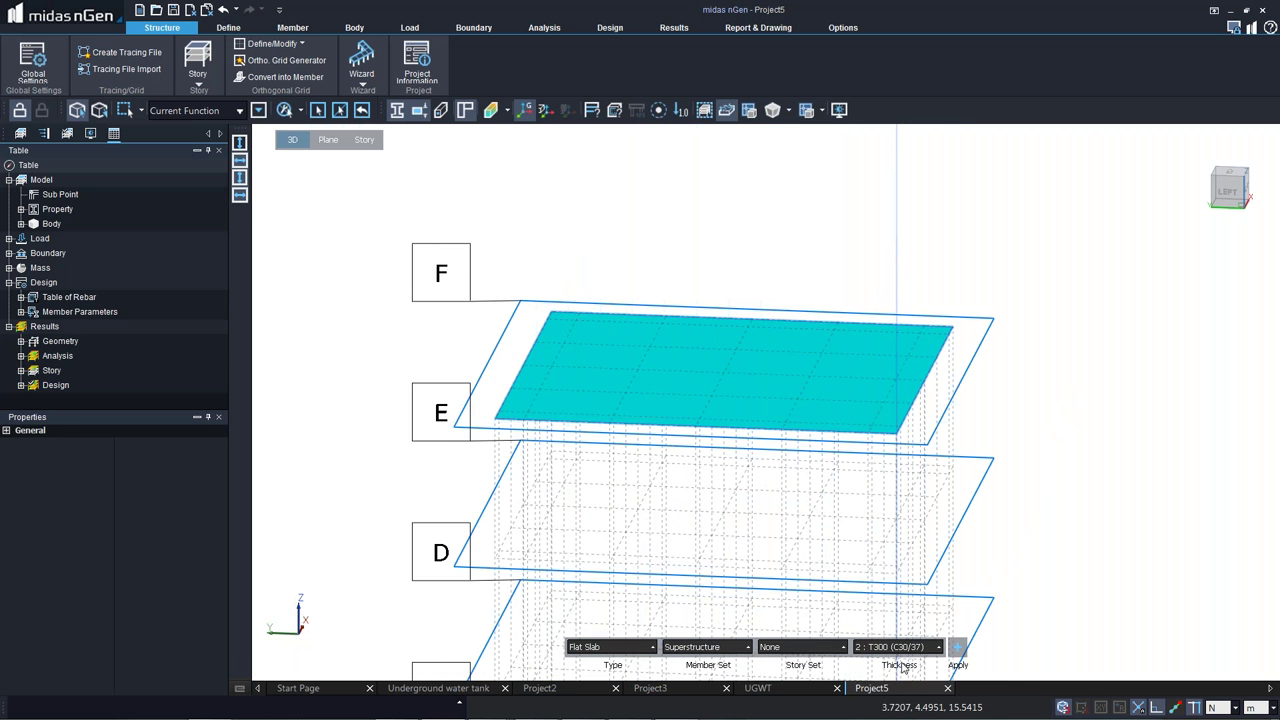
{"action": "left_click", "coordinate": [957, 648]}
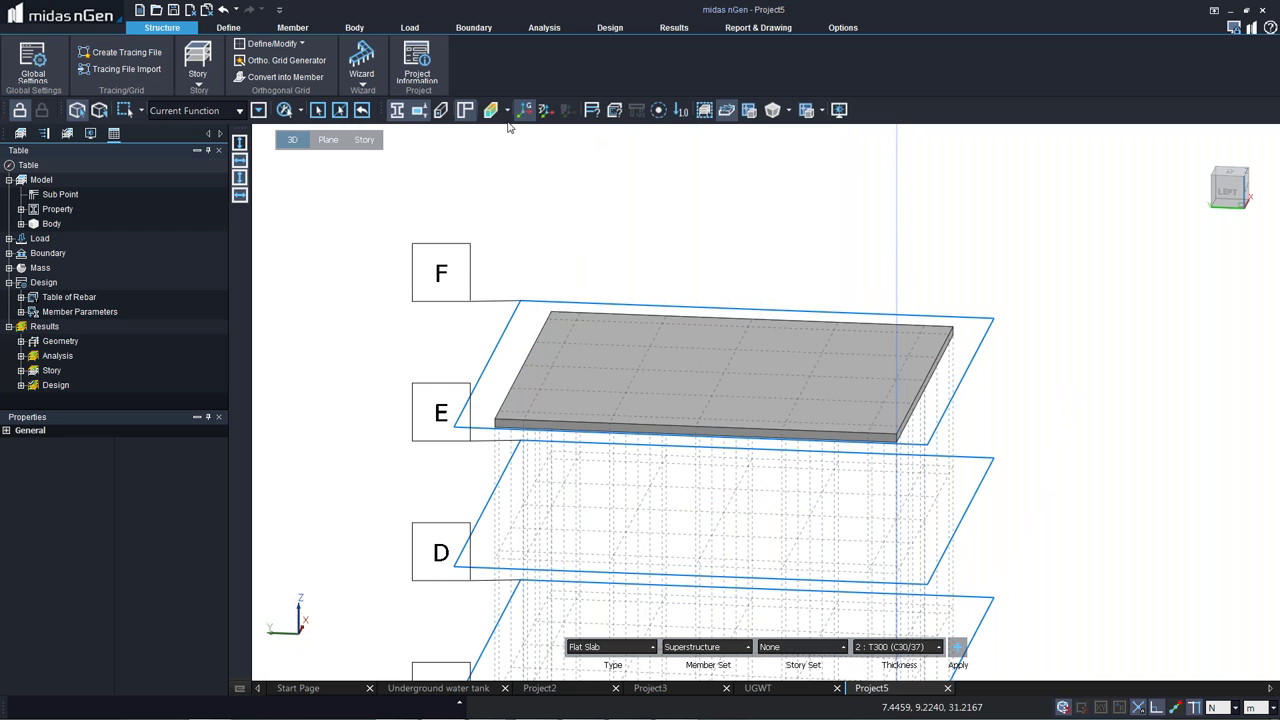
Cut a rectangular opening in the level F flat slab through the four inner grid corners, leaving only the perimeter strip.
{"action": "left_click", "coordinate": [287, 27]}
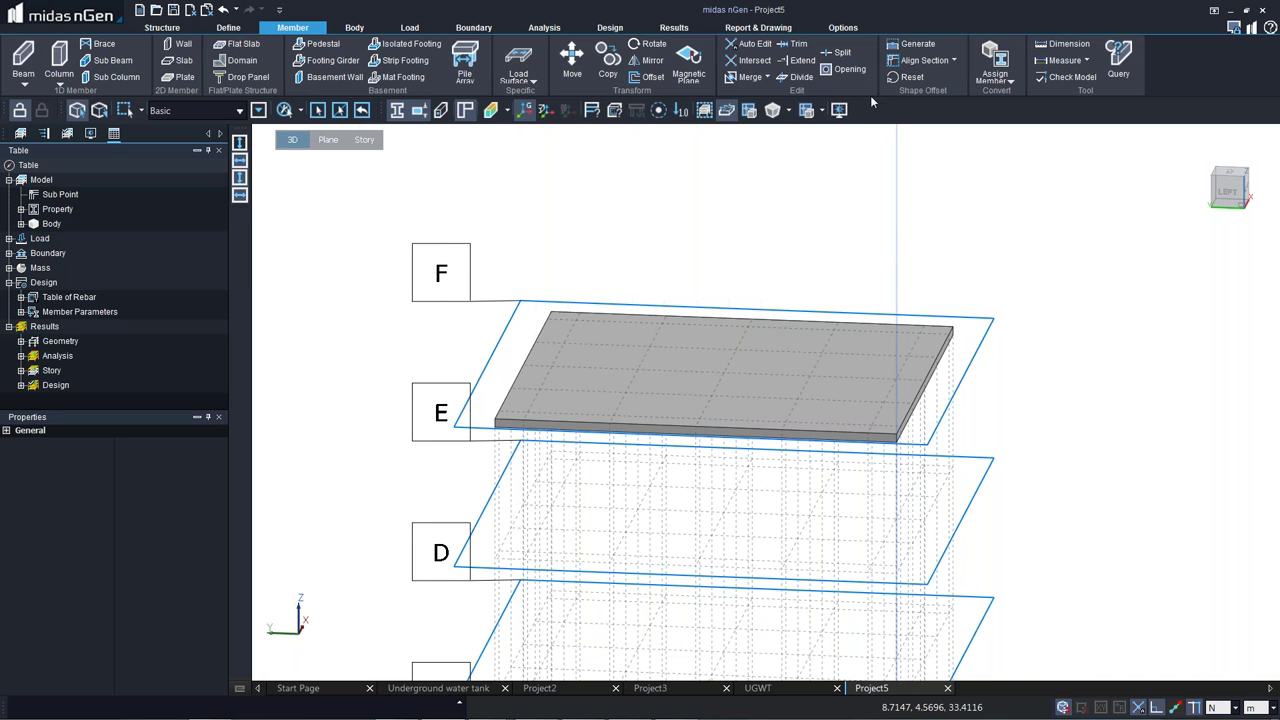
{"action": "left_click", "coordinate": [848, 68]}
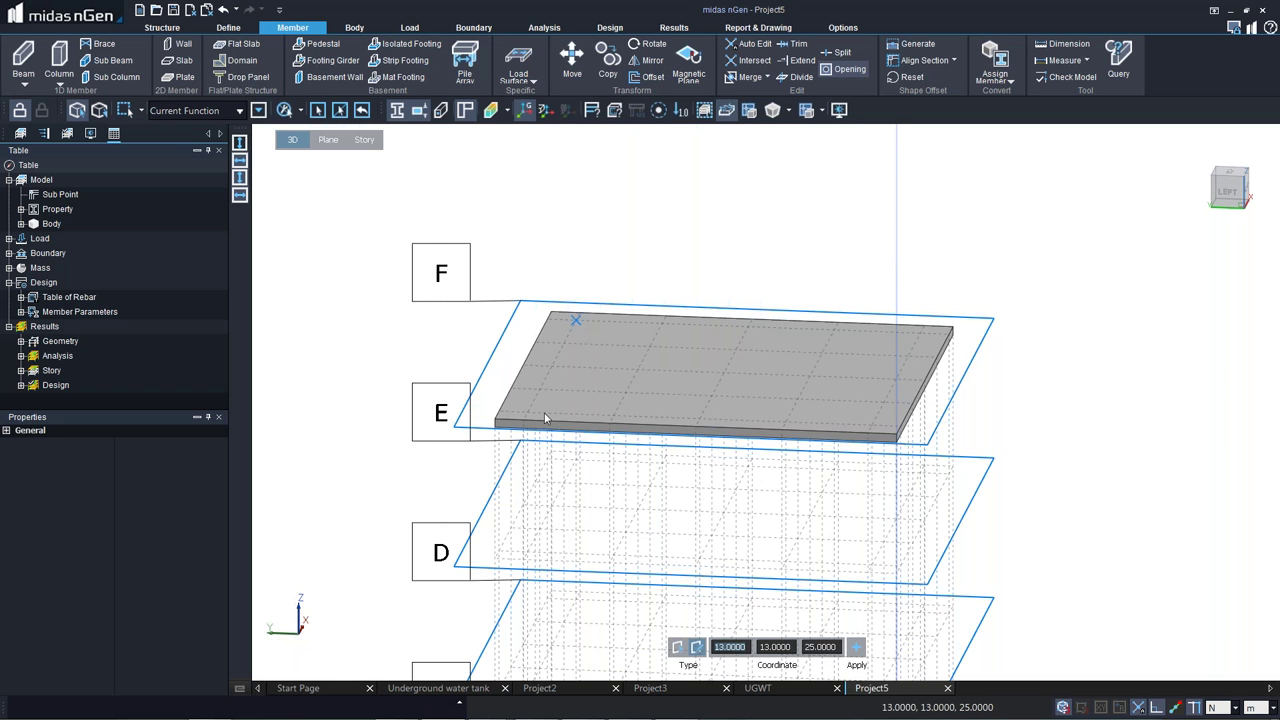
{"action": "left_click", "coordinate": [577, 324]}
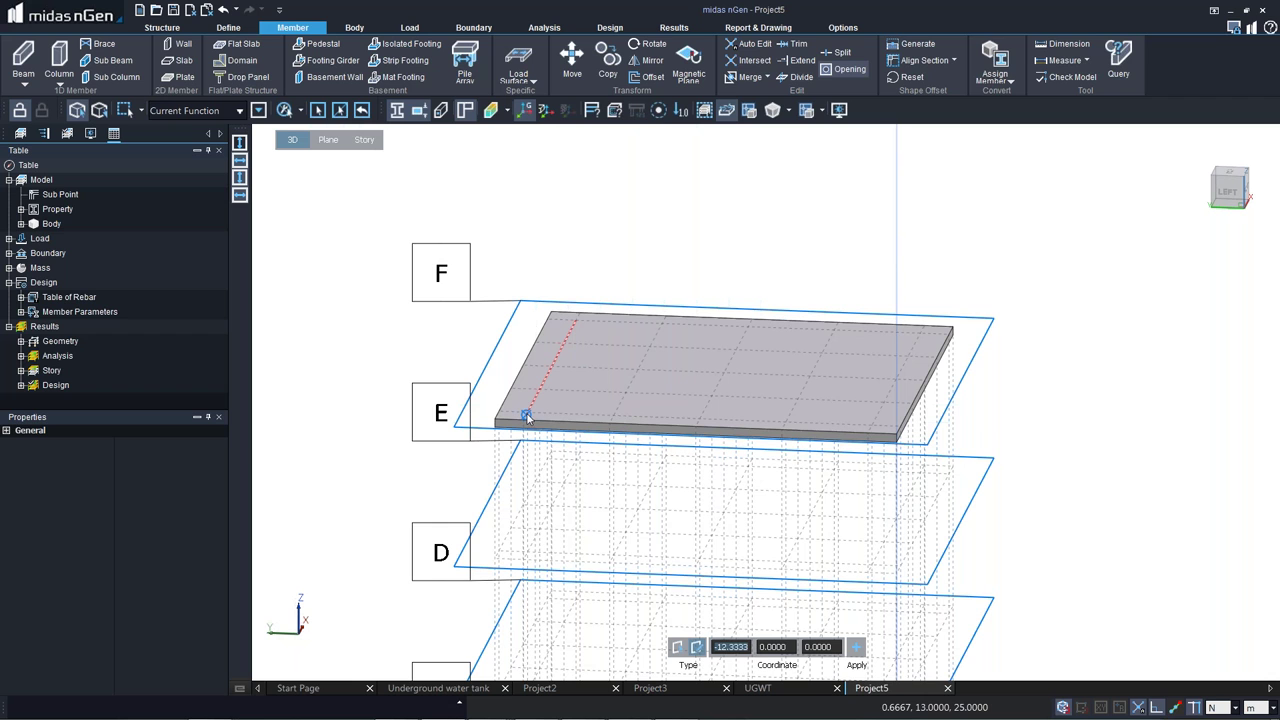
{"action": "left_click", "coordinate": [528, 414]}
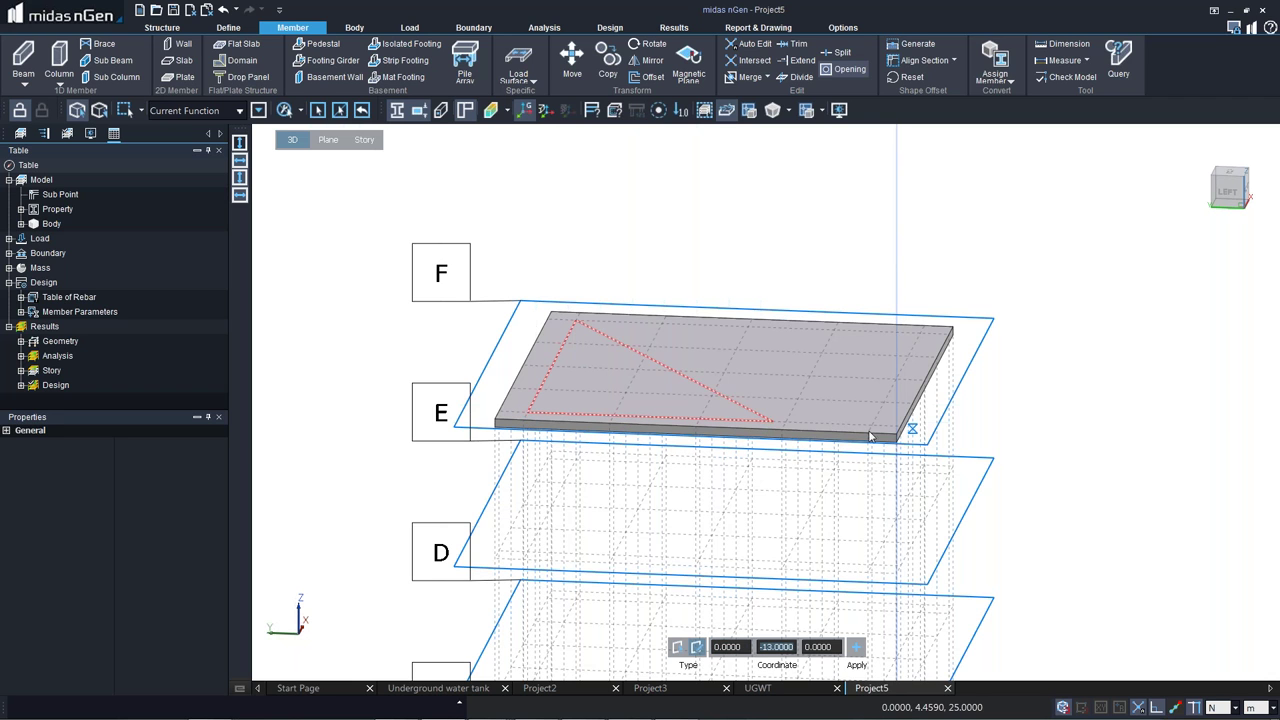
{"action": "left_click", "coordinate": [871, 425]}
{"action": "left_click", "coordinate": [919, 332]}
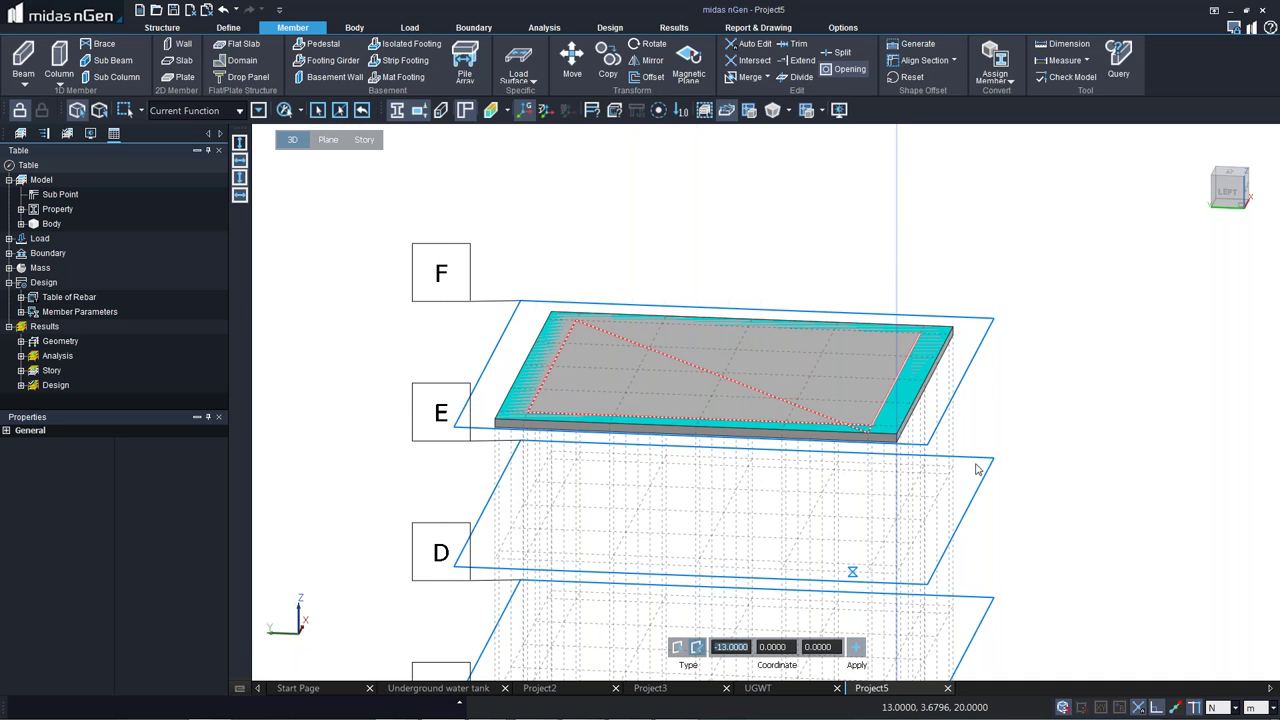
{"action": "key", "text": "Return"}
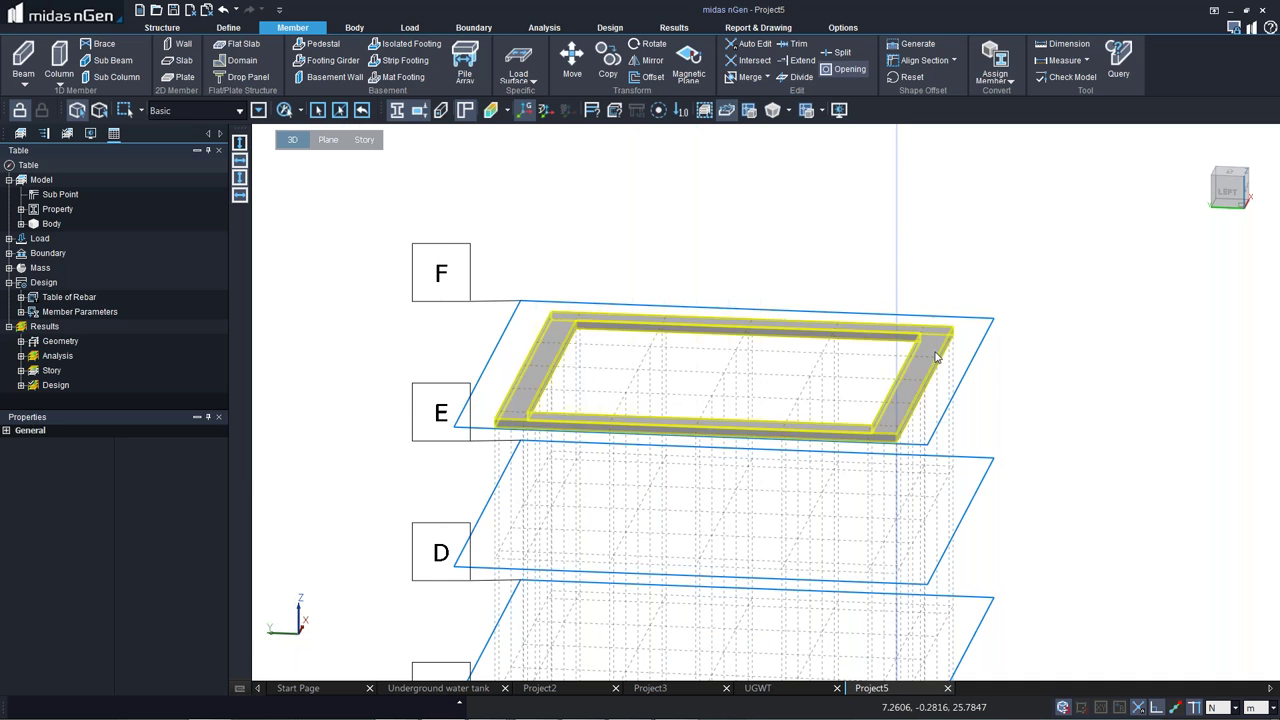
Set the thickness of the level F perimeter slab to T150 and clear the selection.
{"action": "left_click", "coordinate": [928, 372]}
{"action": "left_click", "coordinate": [124, 533]}
{"action": "left_click", "coordinate": [124, 533]}
{"action": "left_click", "coordinate": [129, 547]}
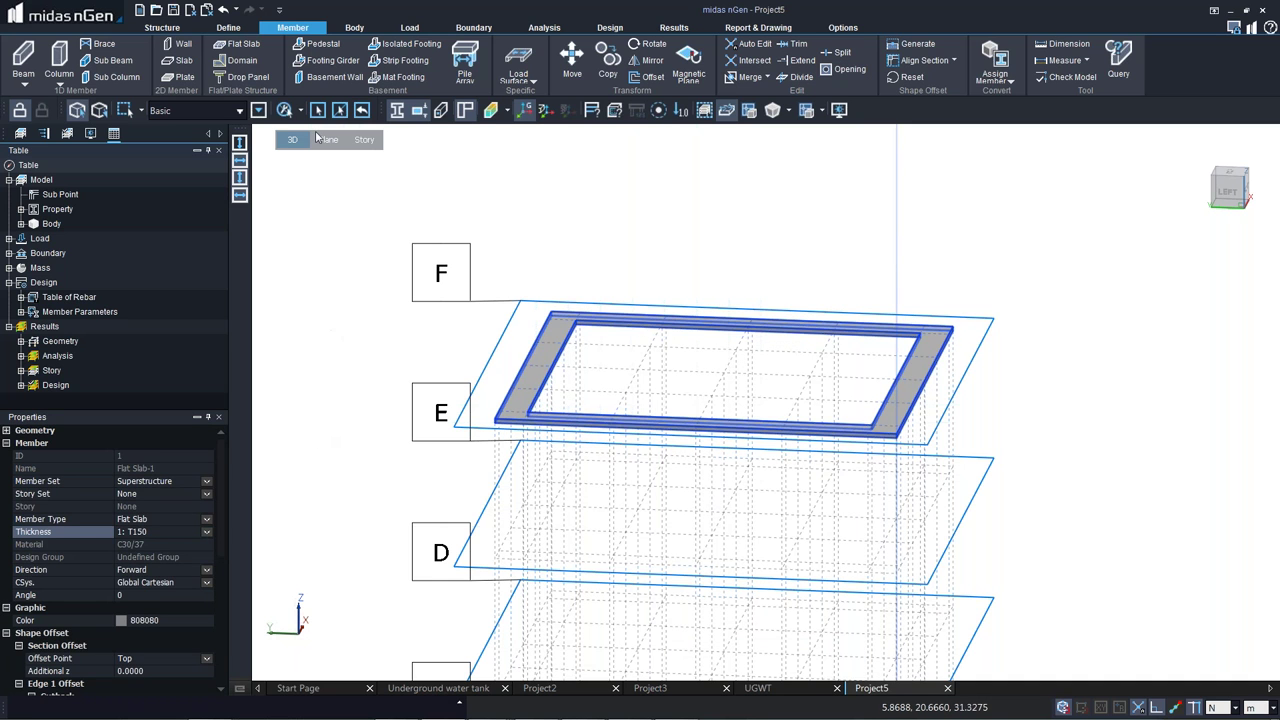
{"action": "key", "text": "Escape"}
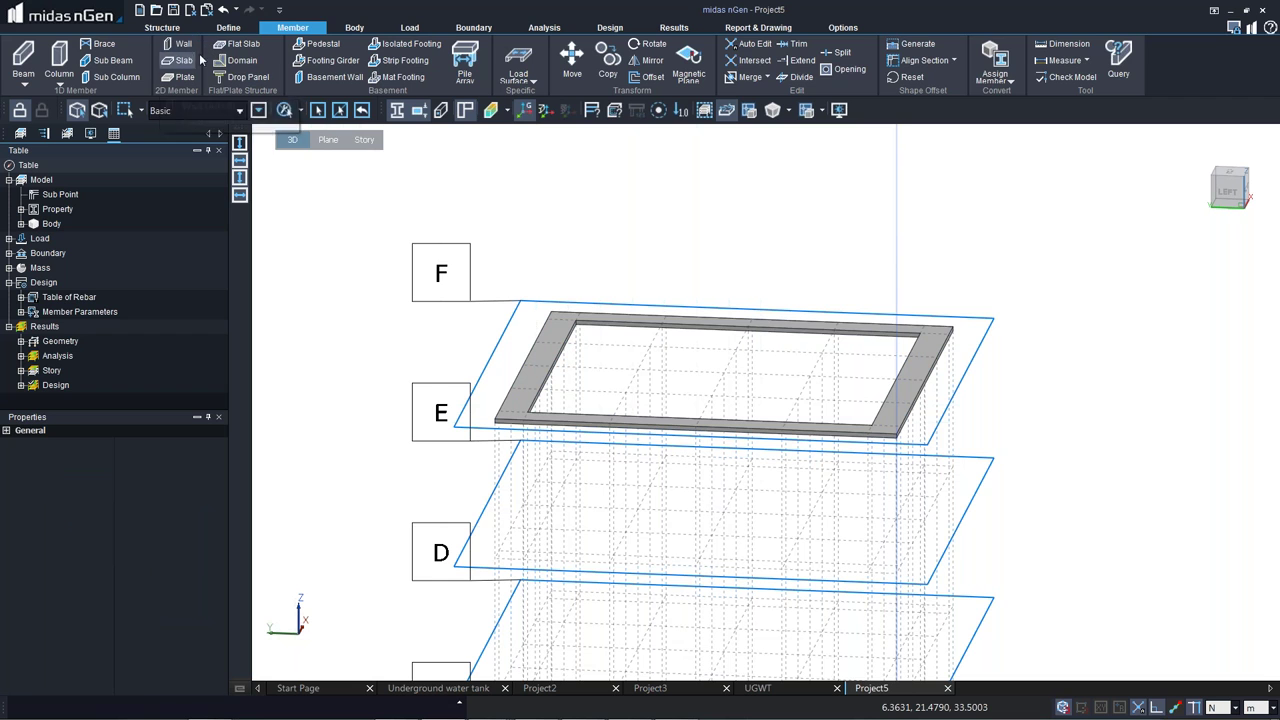
Convert the inner grid area at level F, inside the perimeter strip, into a superstructure flat slab with thickness T300 (C30/37).
{"action": "left_click", "coordinate": [162, 27]}
{"action": "left_click", "coordinate": [285, 77]}
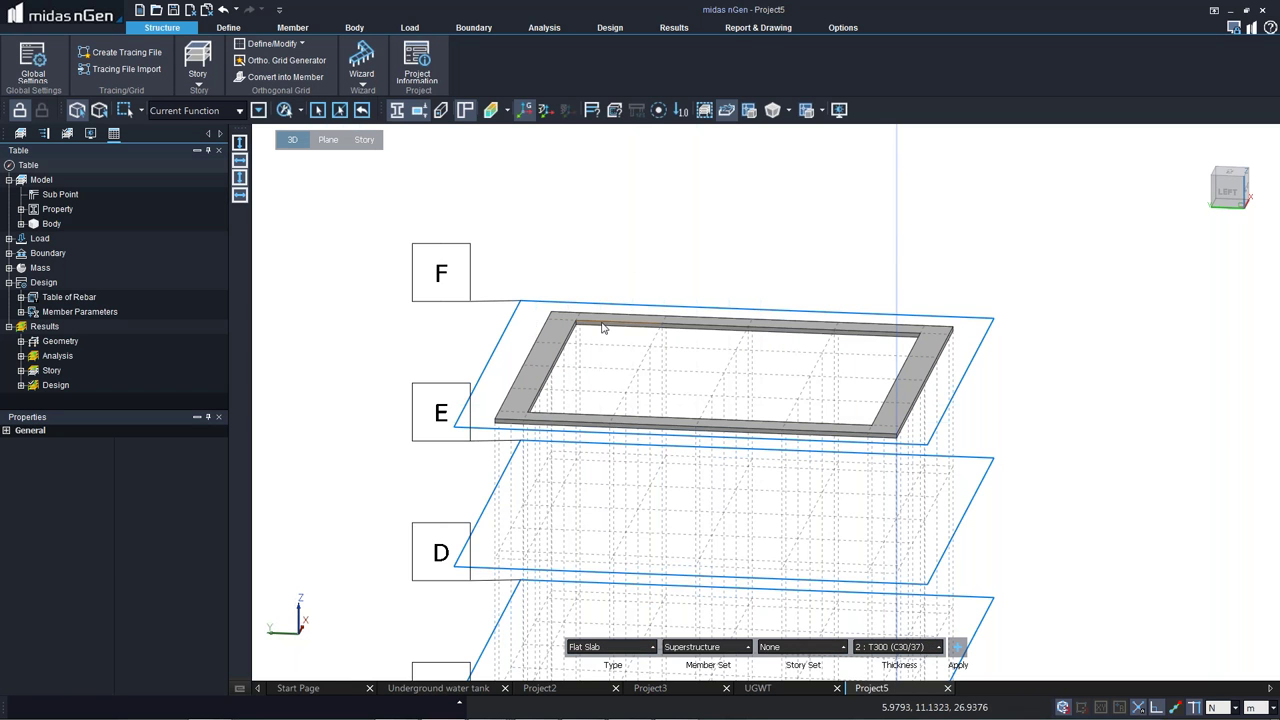
{"action": "right_click_drag", "start_coordinate": [675, 337], "coordinate": [910, 305]}
{"action": "scroll", "coordinate": [886, 280], "scroll_direction": "up", "scroll_amount": 4}
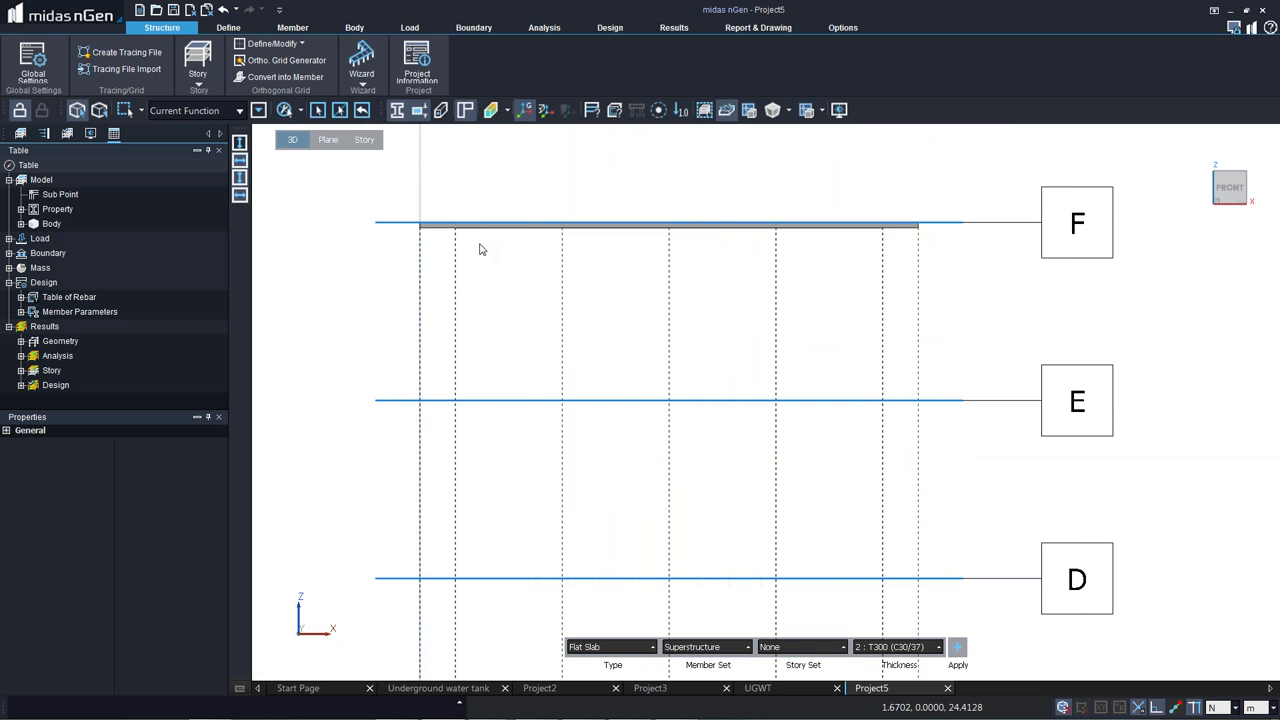
{"action": "right_click_drag", "start_coordinate": [477, 248], "coordinate": [831, 223]}
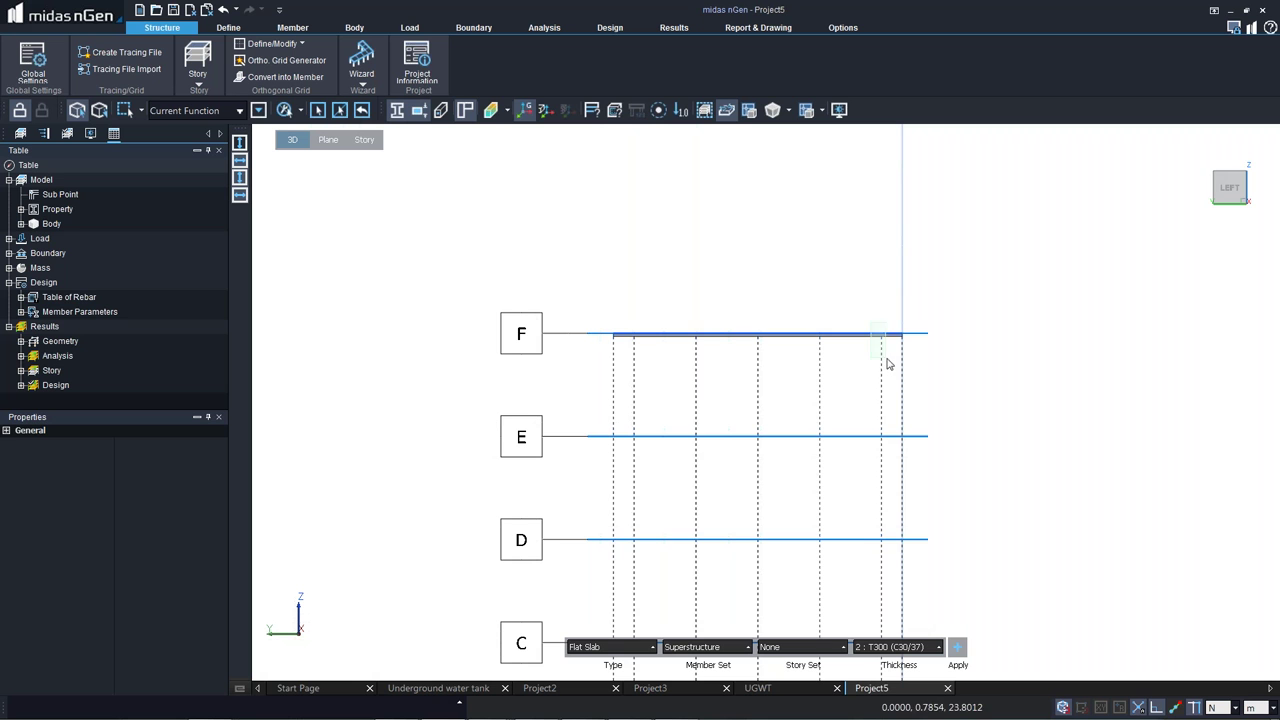
{"action": "right_click_drag", "start_coordinate": [674, 300], "coordinate": [645, 255]}
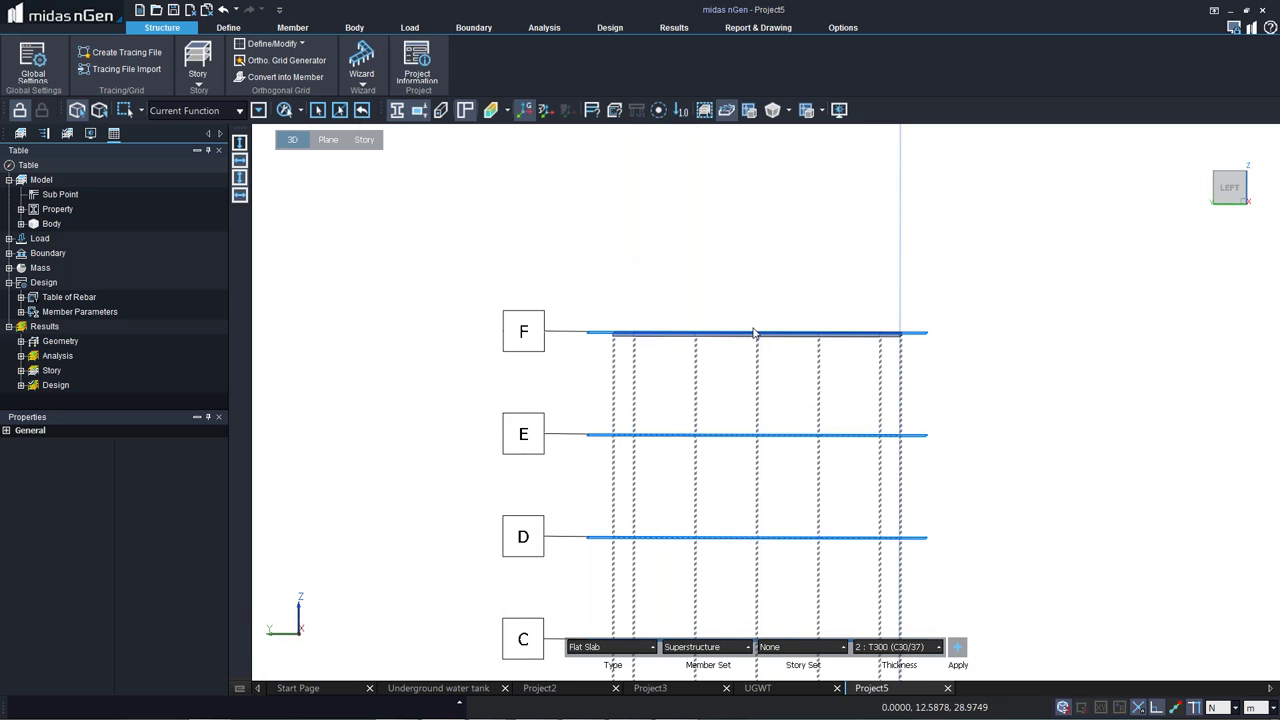
{"action": "right_click_drag", "start_coordinate": [754, 333], "coordinate": [780, 310]}
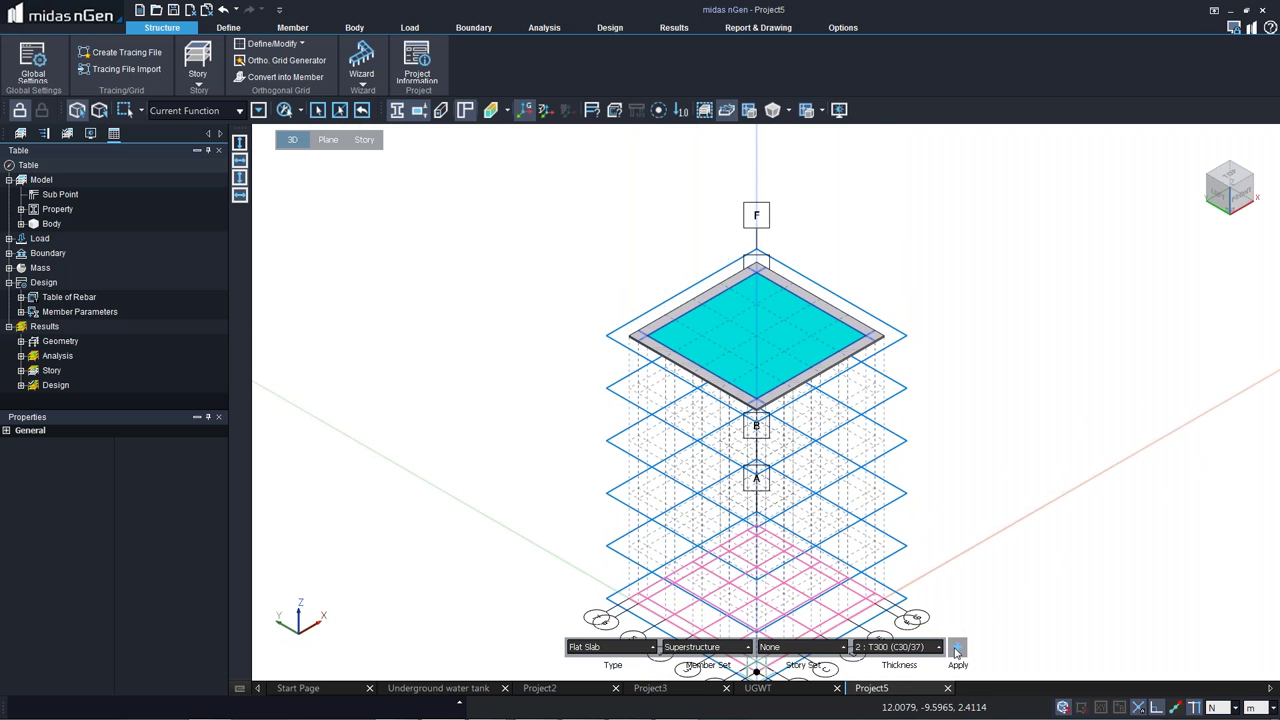
{"action": "key", "text": "Escape"}
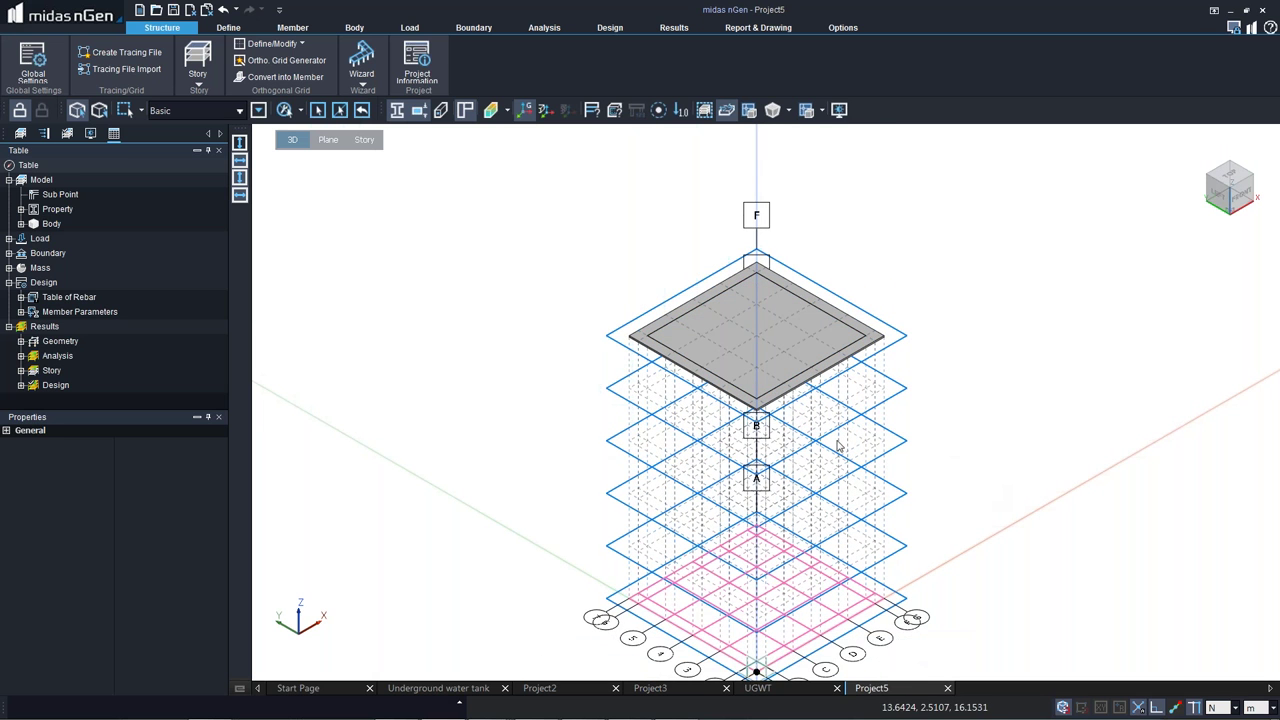
Convert the grid lines at levels B to F into superstructure beams with section SB 400x600, excluding the outer strip at levels C to F.
{"action": "scroll", "coordinate": [795, 500], "scroll_direction": "up", "scroll_amount": 2}
{"action": "scroll", "coordinate": [765, 420], "scroll_direction": "up", "scroll_amount": 3}
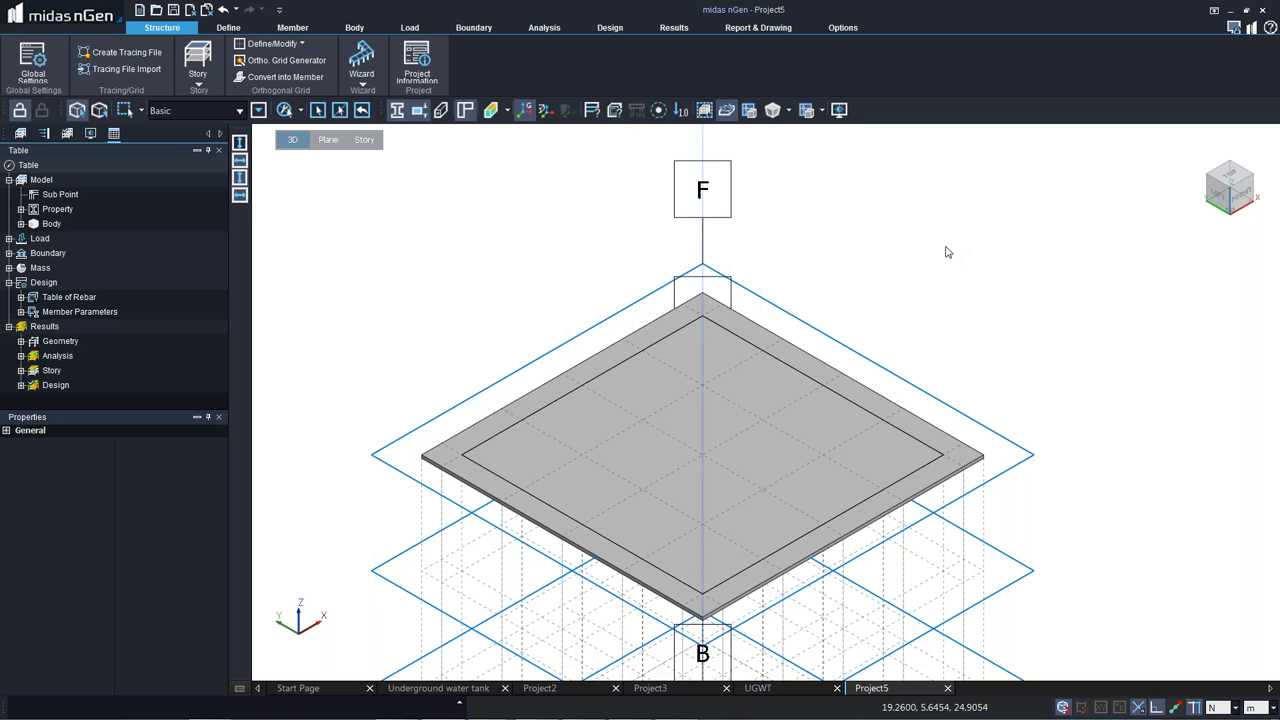
{"action": "left_click", "coordinate": [264, 79]}
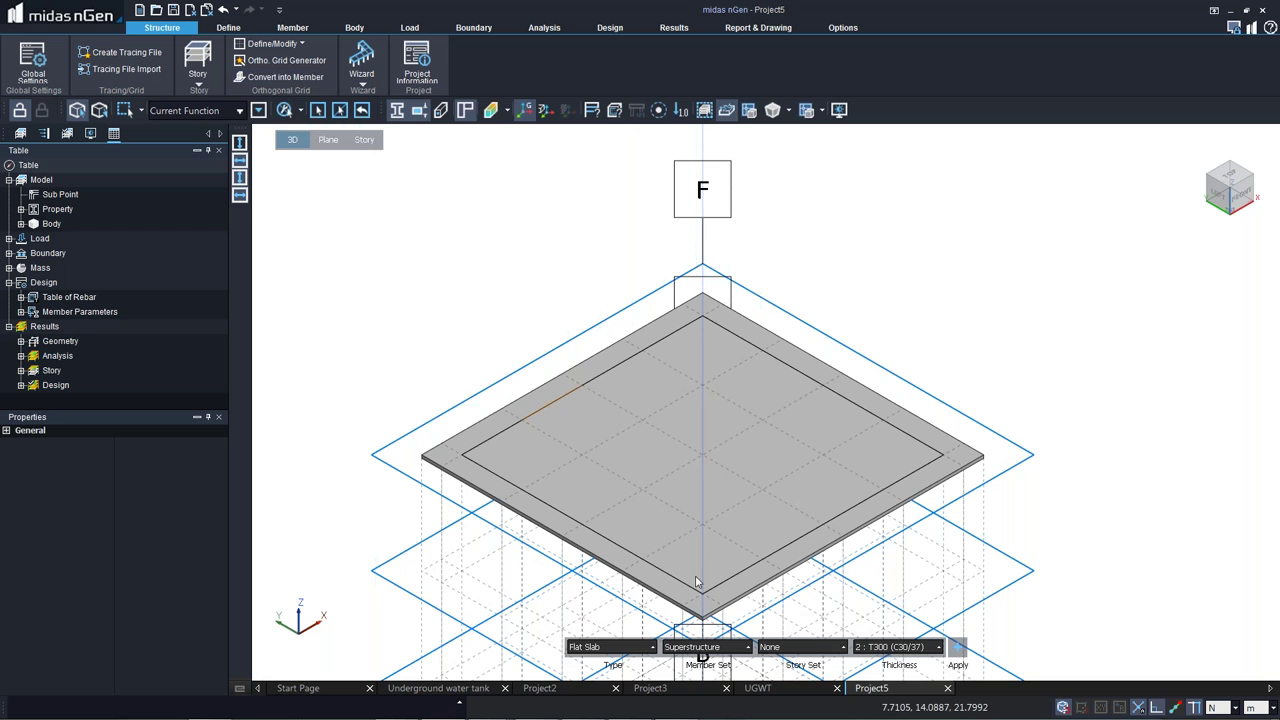
{"action": "left_click", "coordinate": [617, 648]}
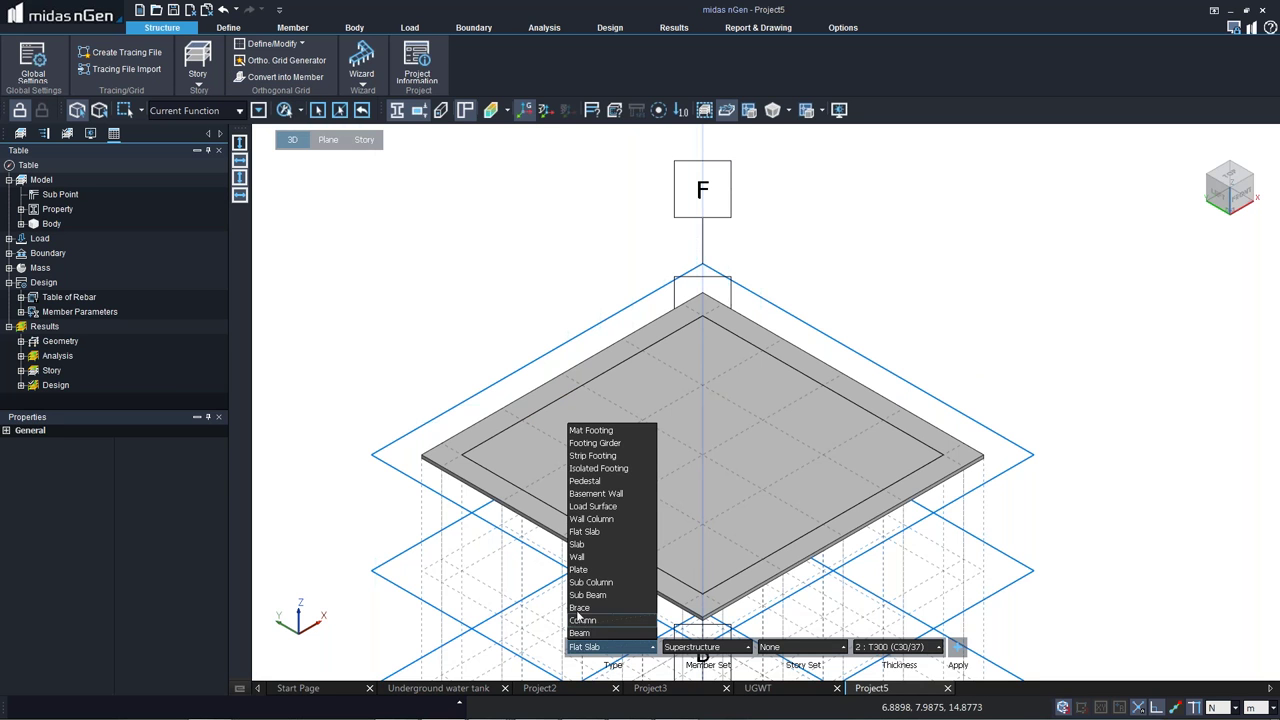
{"action": "left_click", "coordinate": [579, 633]}
{"action": "right_click", "coordinate": [505, 470]}
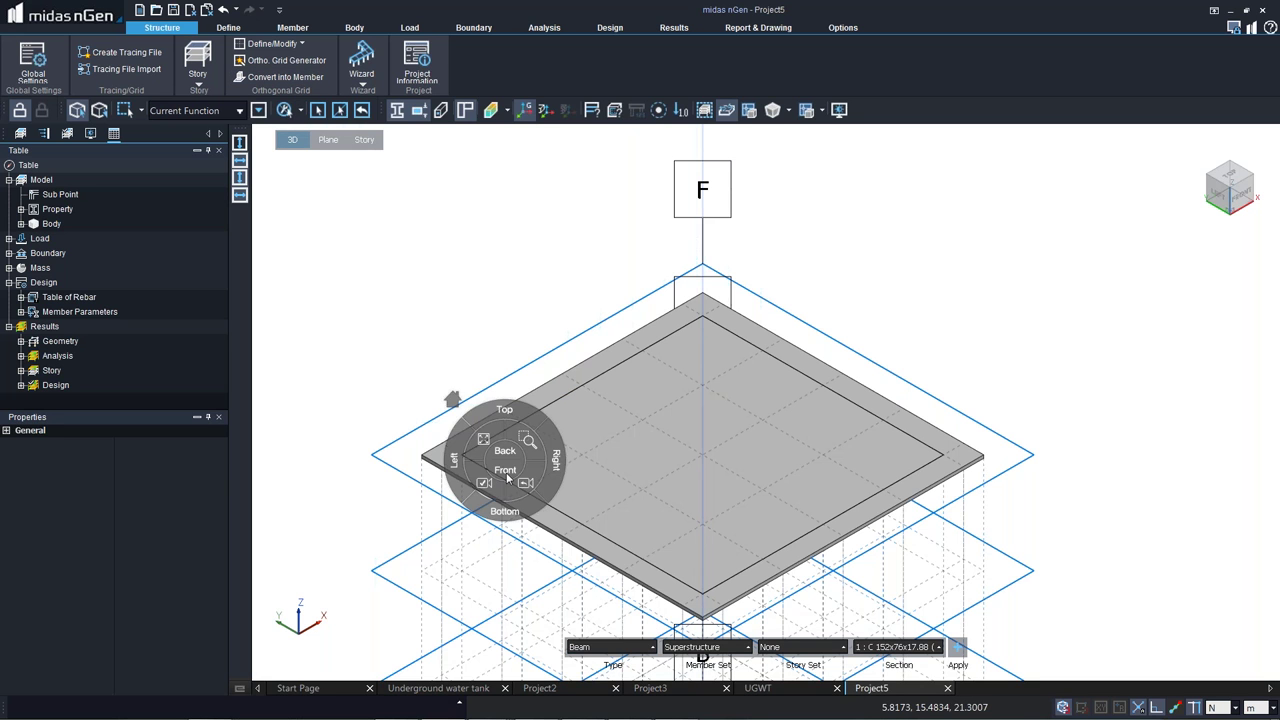
{"action": "left_click", "coordinate": [505, 470]}
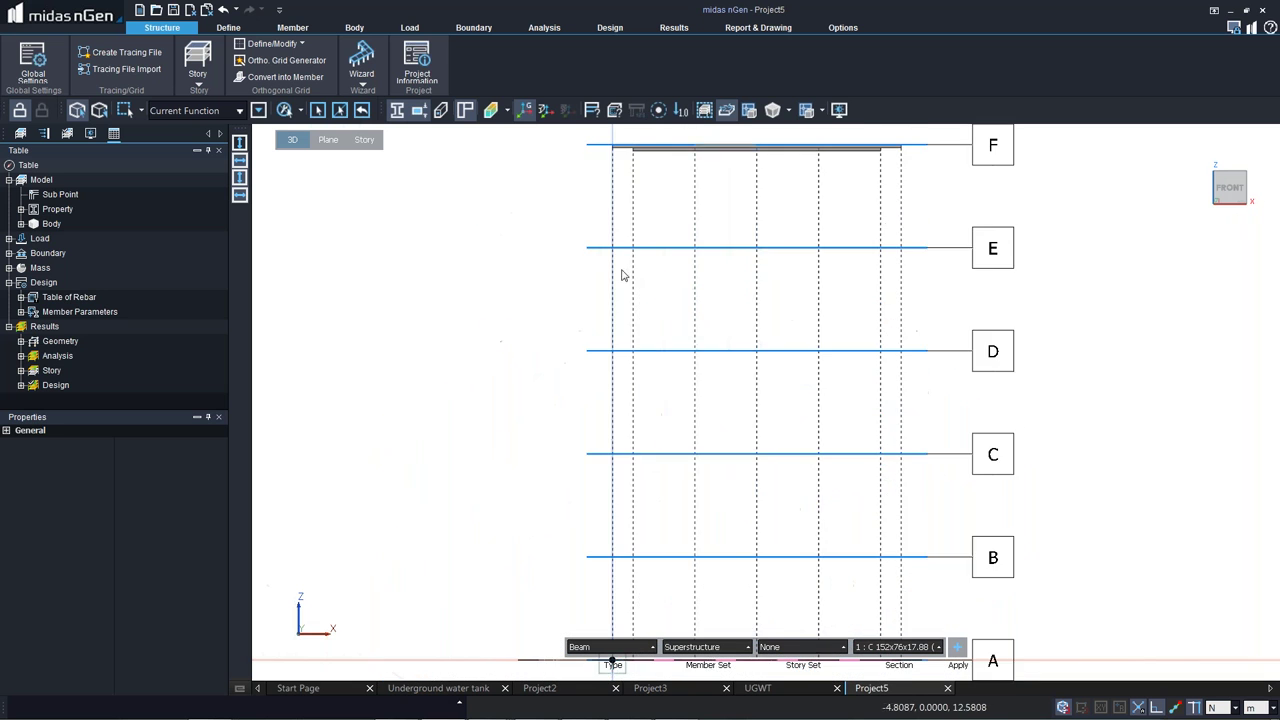
{"action": "left_click", "coordinate": [590, 204]}
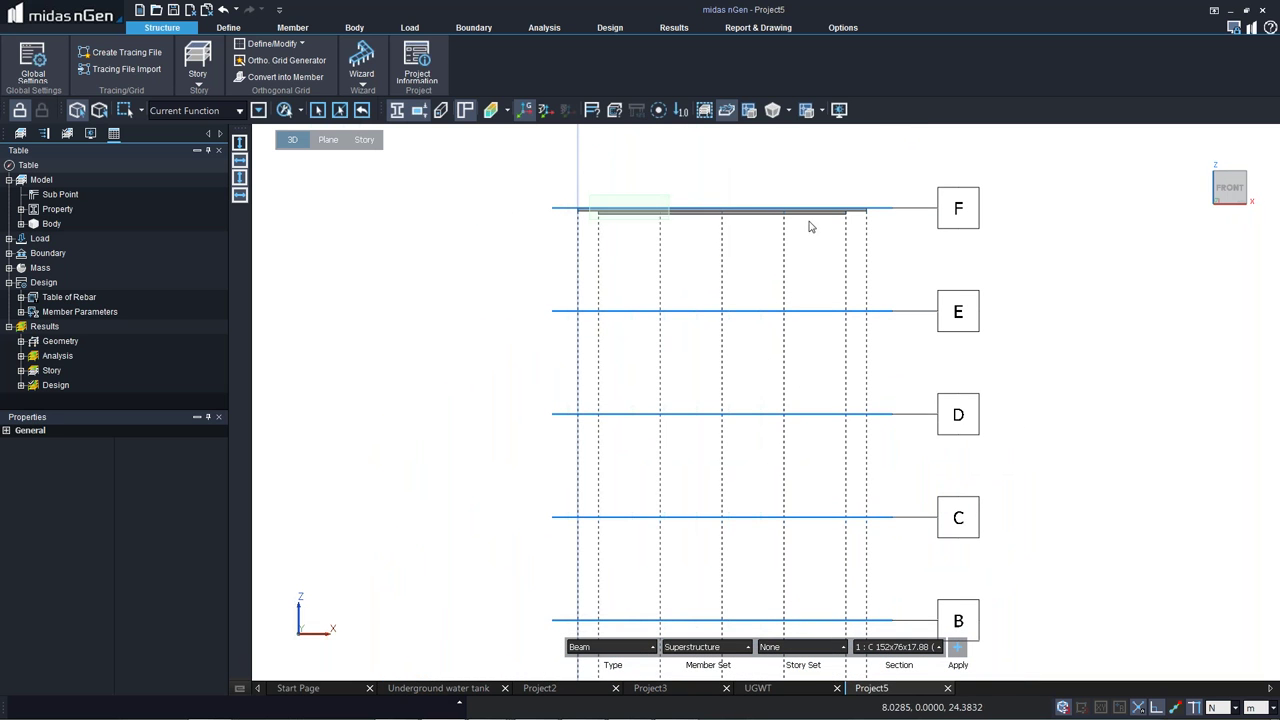
{"action": "left_click", "coordinate": [860, 224]}
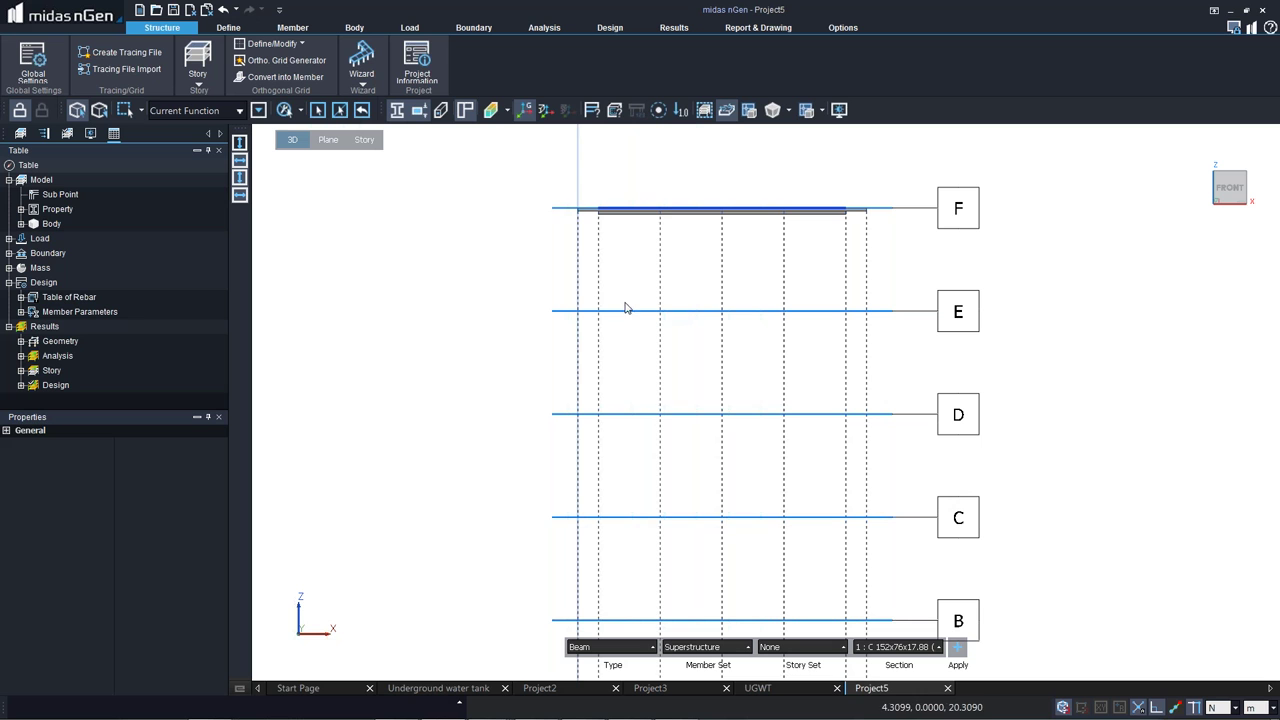
{"action": "left_click_drag", "start_coordinate": [798, 540], "coordinate": [855, 580]}
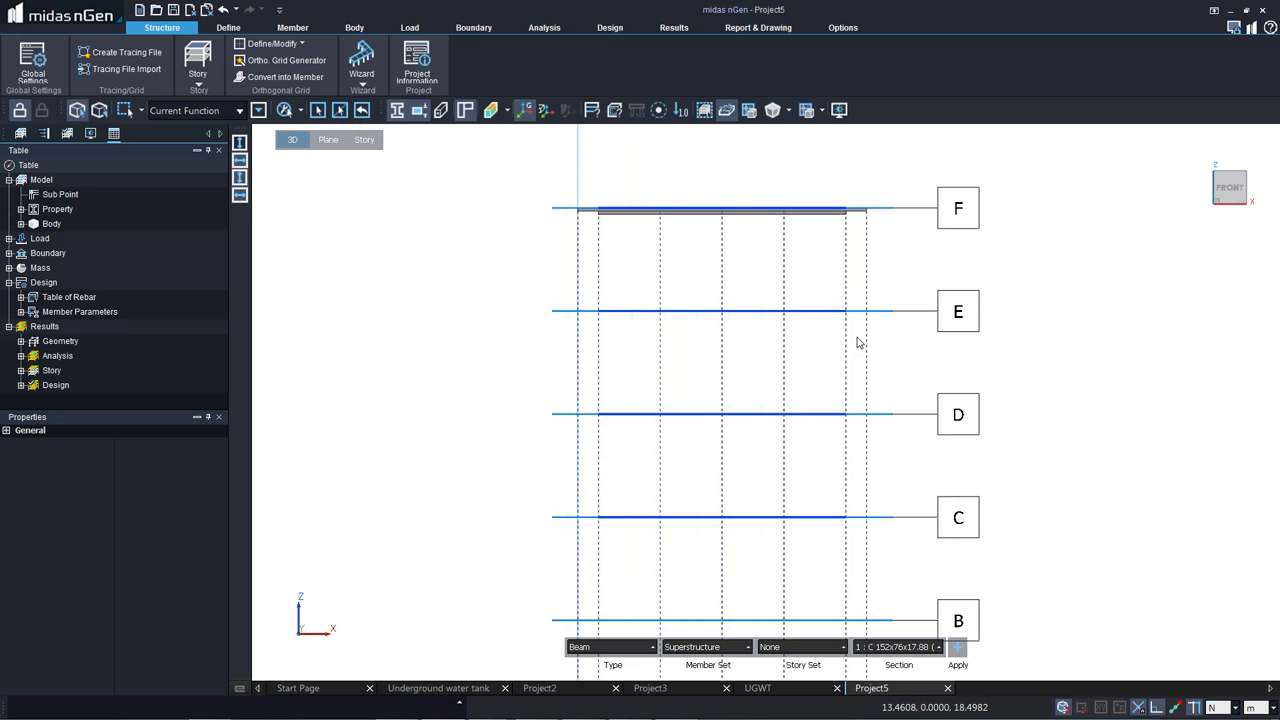
{"action": "scroll", "coordinate": [857, 342], "scroll_direction": "down", "scroll_amount": 2}
{"action": "scroll", "coordinate": [857, 342], "scroll_direction": "down", "scroll_amount": 1}
{"action": "left_click", "coordinate": [920, 525]}
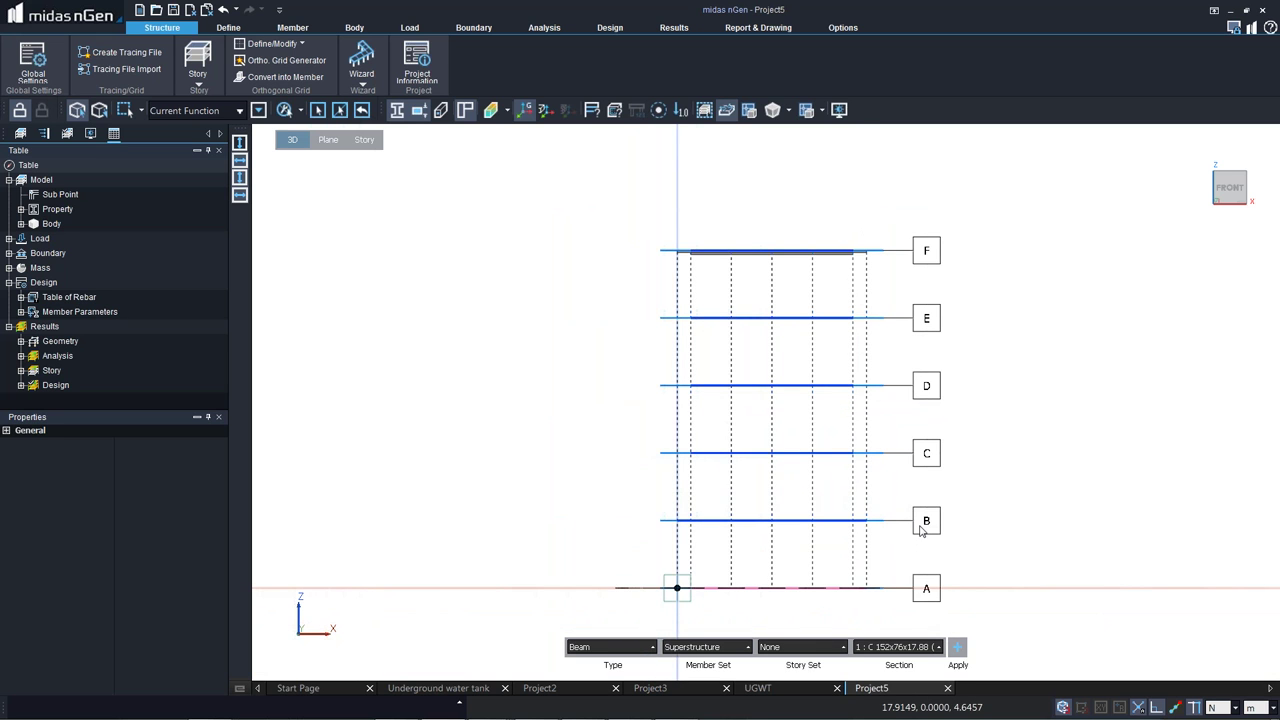
{"action": "left_click", "coordinate": [921, 647]}
{"action": "left_click", "coordinate": [901, 608]}
{"action": "left_click", "coordinate": [957, 648]}
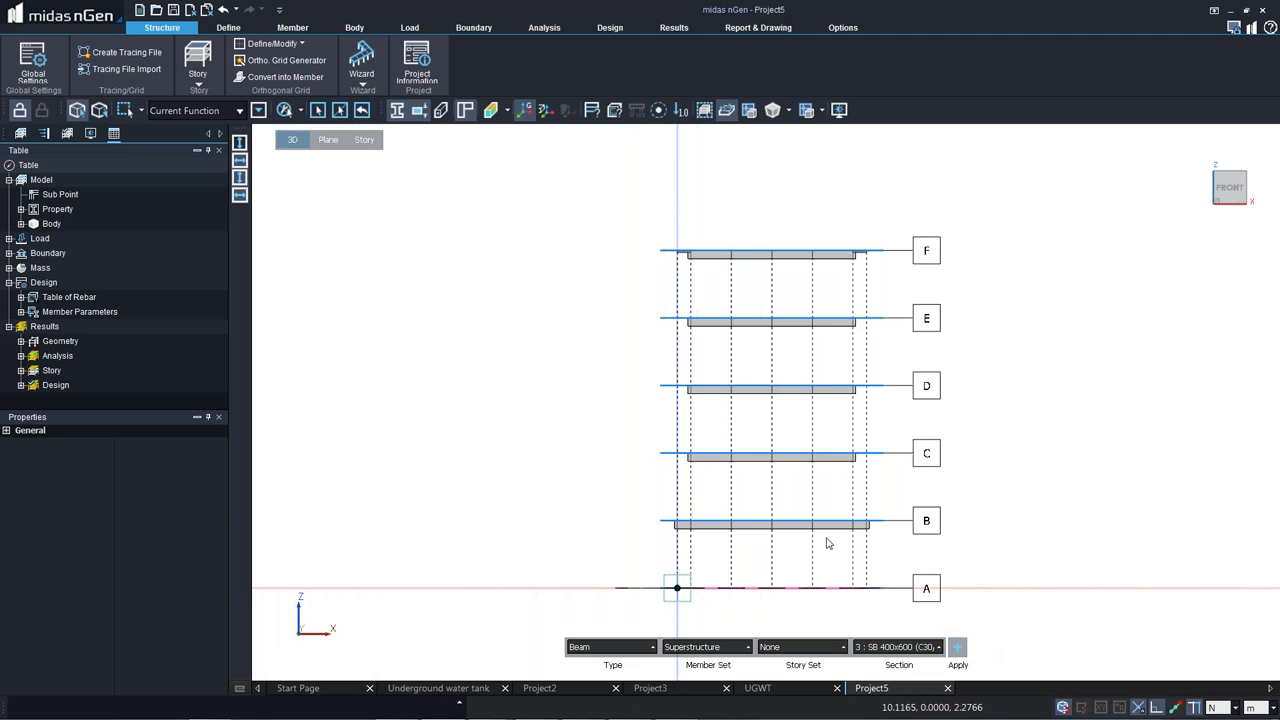
Try to convert the inner grid lines into superstructure braces with section C 152x76x17.88, then undo the conversion.
{"action": "left_click", "coordinate": [873, 652]}
{"action": "left_click", "coordinate": [608, 647]}
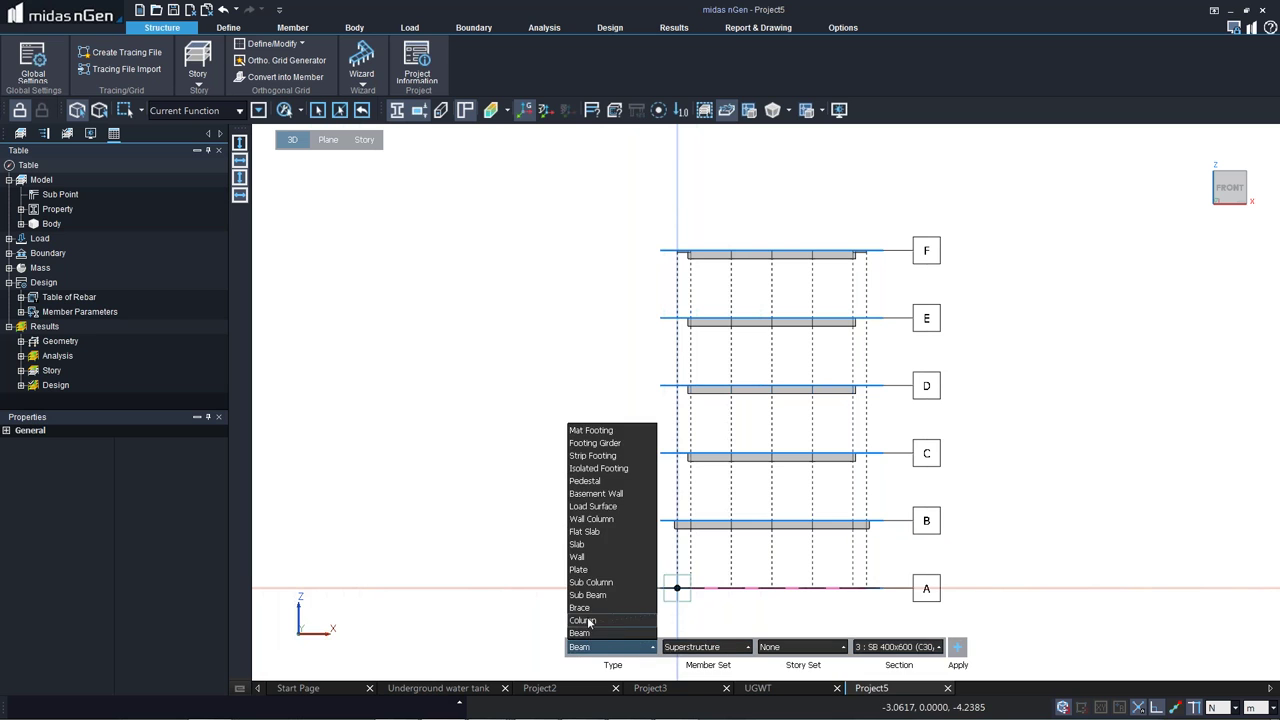
{"action": "left_click", "coordinate": [595, 607]}
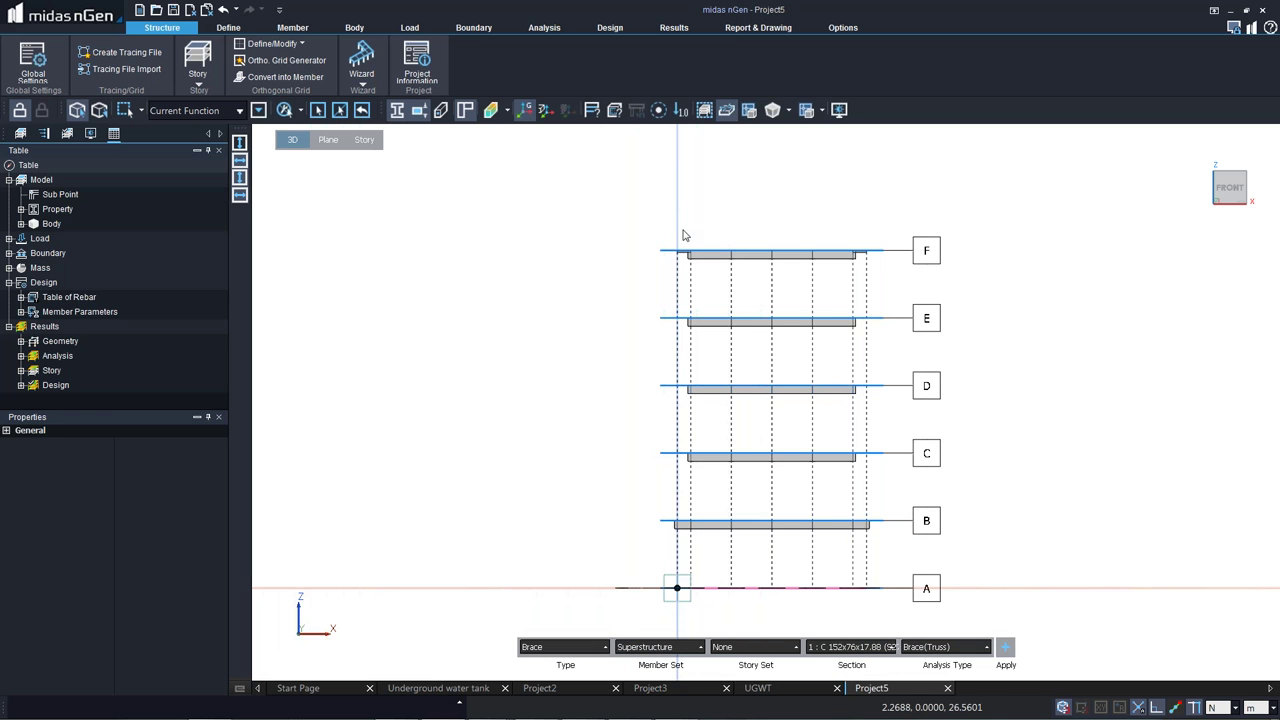
{"action": "left_click_drag", "start_coordinate": [683, 235], "coordinate": [860, 612]}
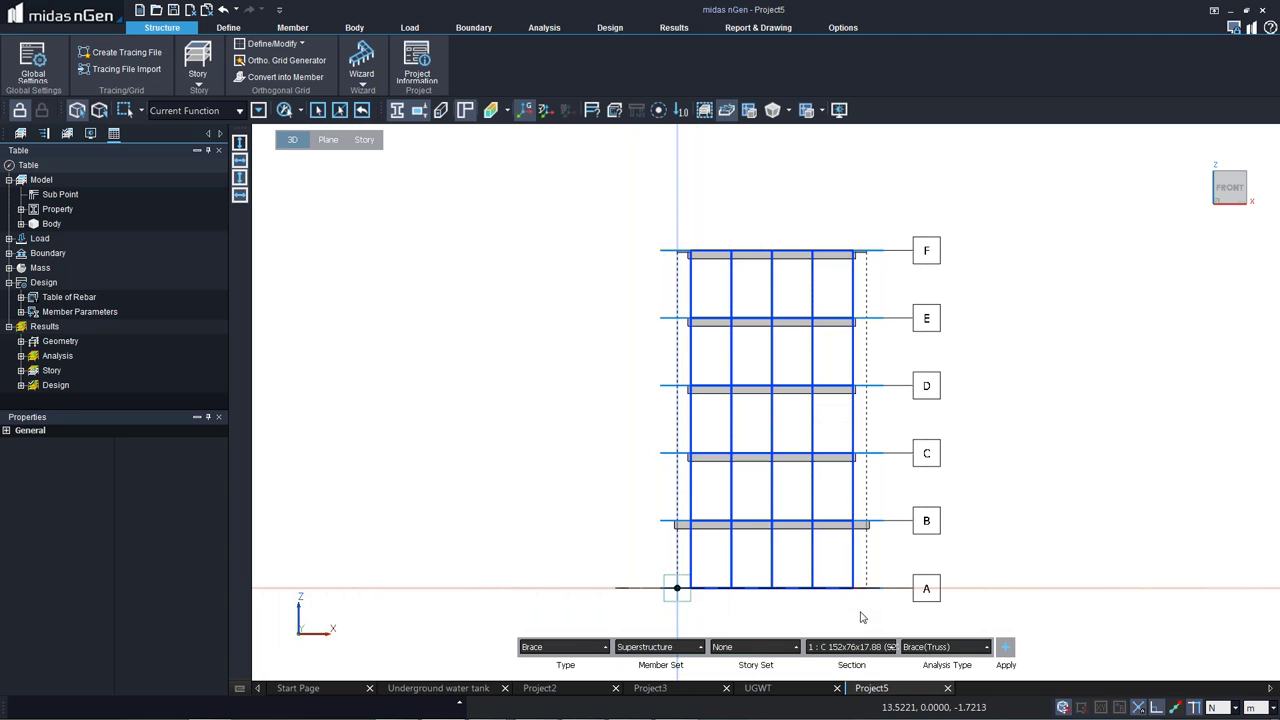
{"action": "left_click", "coordinate": [1007, 650]}
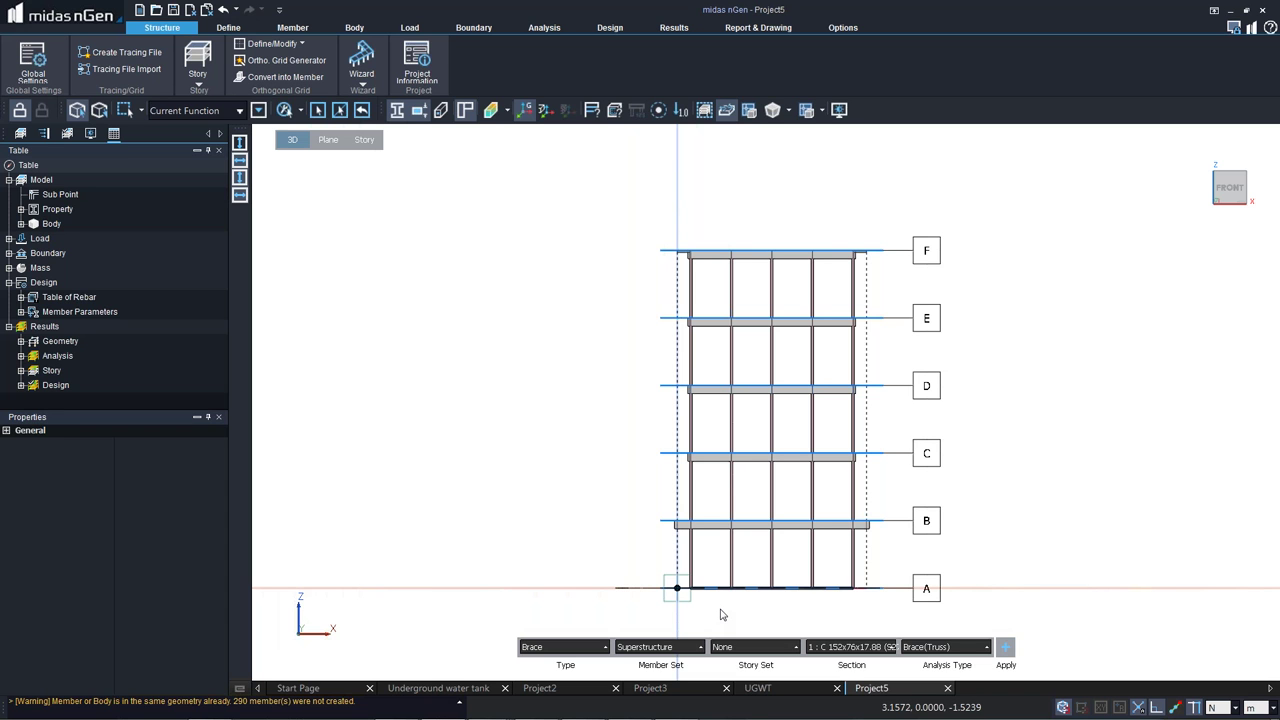
{"action": "key", "text": "Escape"}
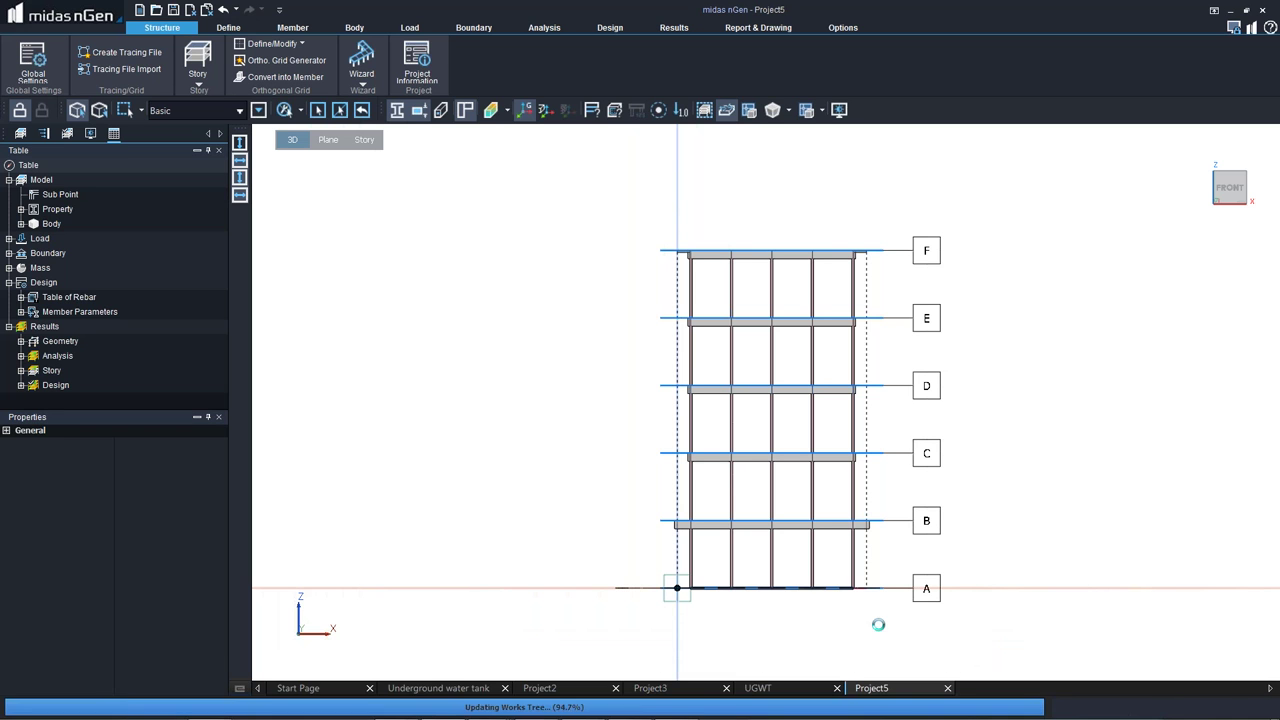
{"action": "key", "text": "Return"}
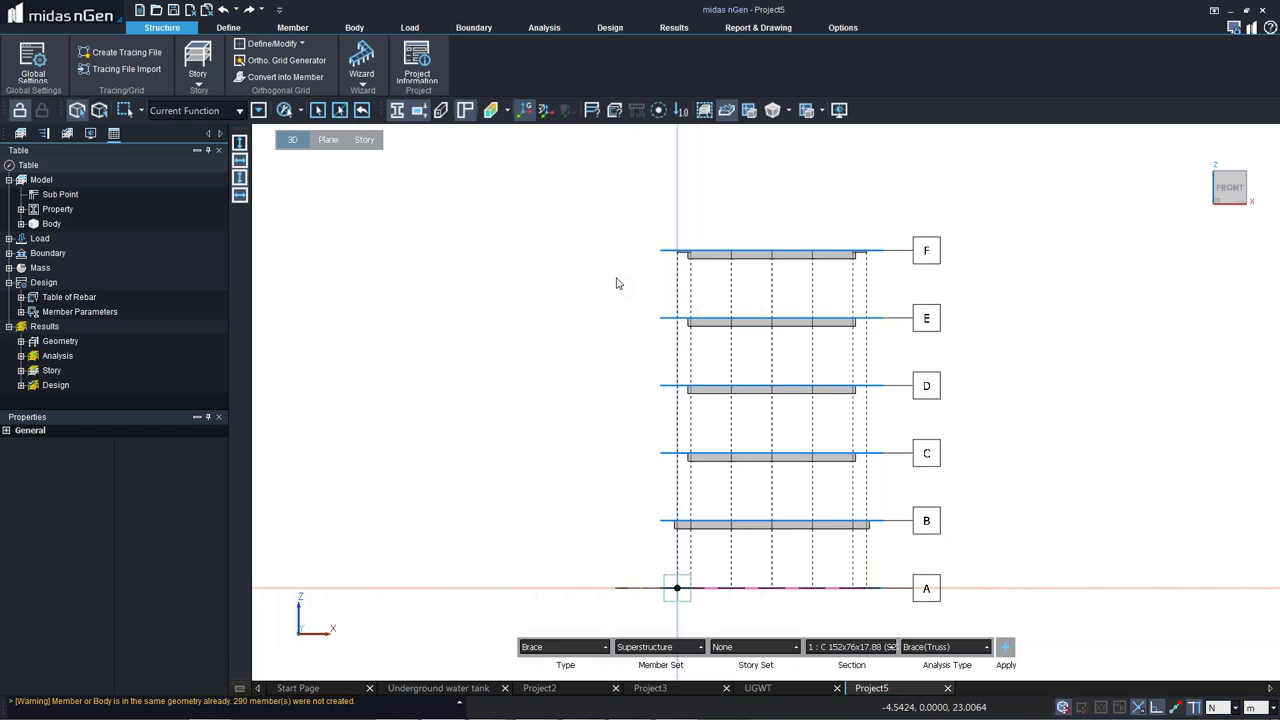
Convert the inner vertical grid lines from level A to F into superstructure columns with section SB 500x500 (C30/37).
{"action": "left_click", "coordinate": [594, 648]}
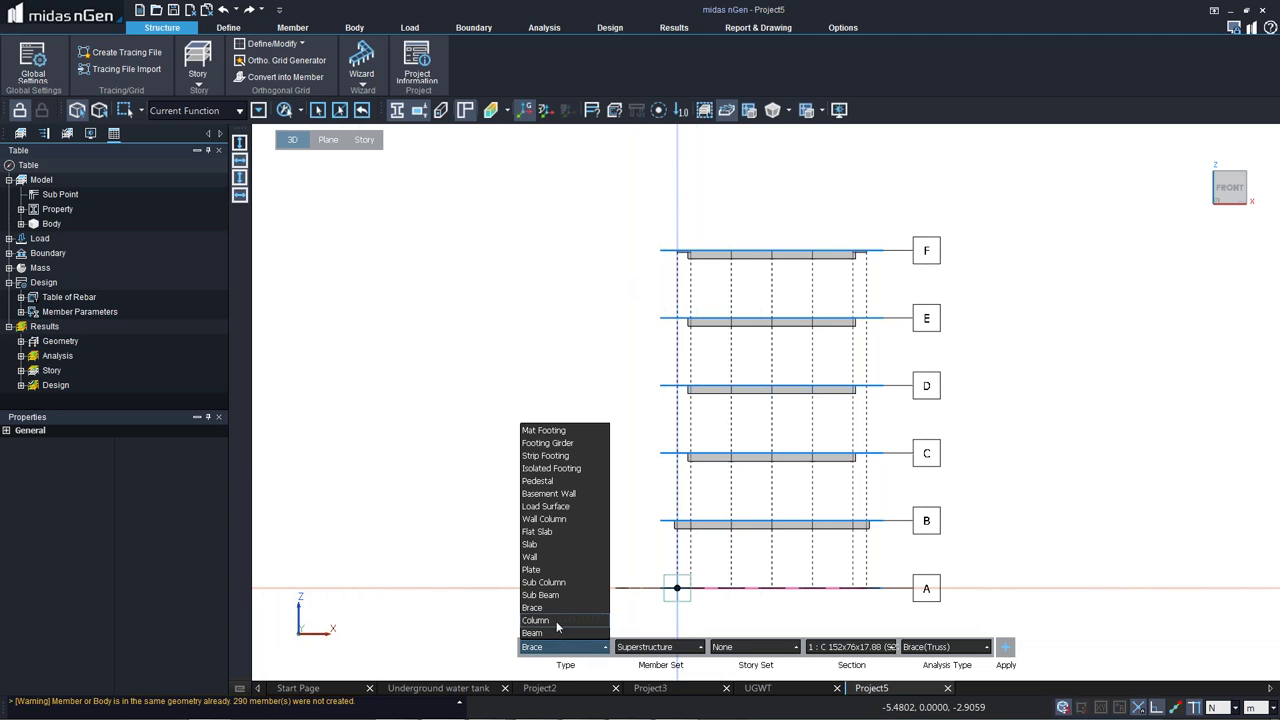
{"action": "left_click", "coordinate": [560, 629]}
{"action": "left_click", "coordinate": [898, 647]}
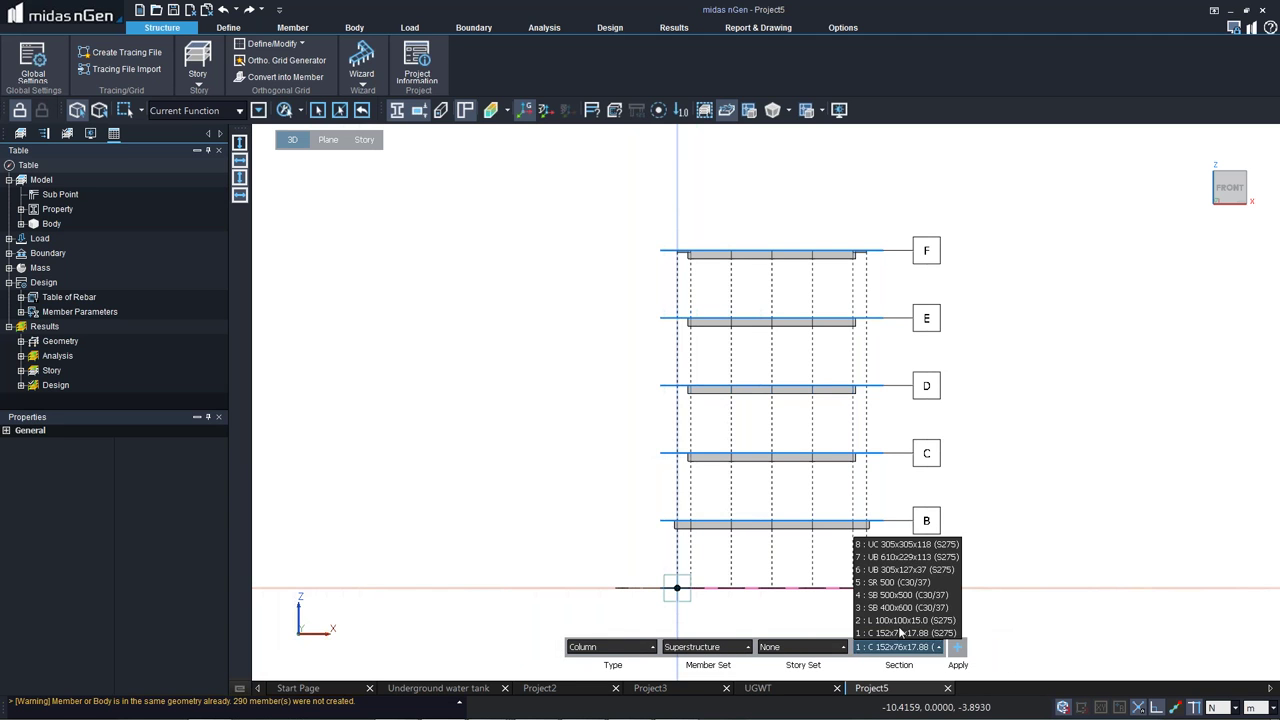
{"action": "left_click", "coordinate": [900, 582]}
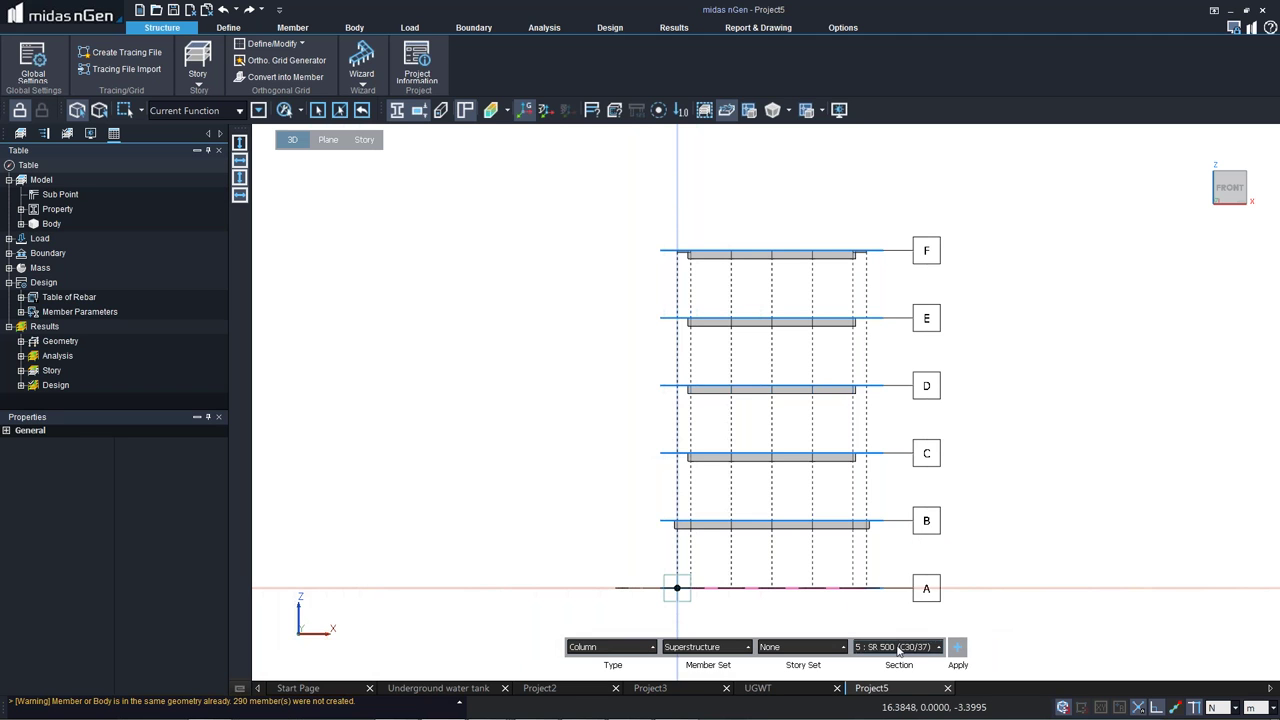
{"action": "left_click", "coordinate": [898, 647]}
{"action": "left_click", "coordinate": [890, 596]}
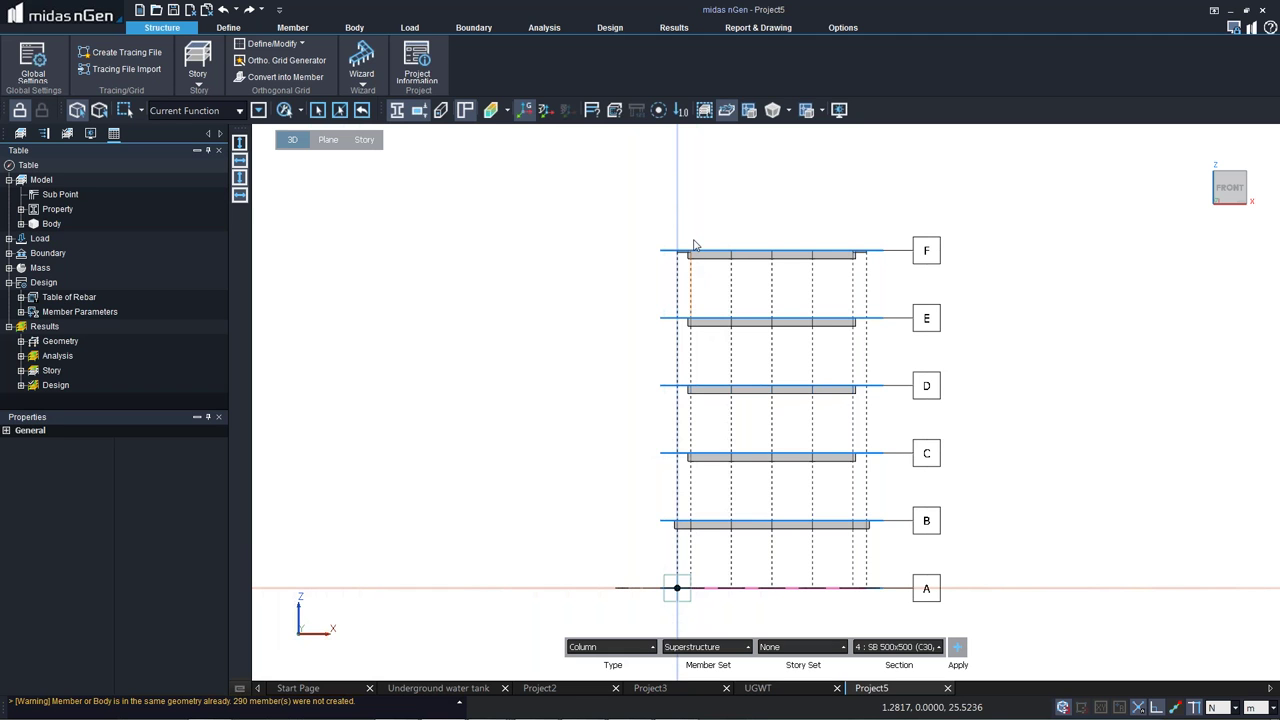
{"action": "left_click_drag", "start_coordinate": [629, 290], "coordinate": [626, 263]}
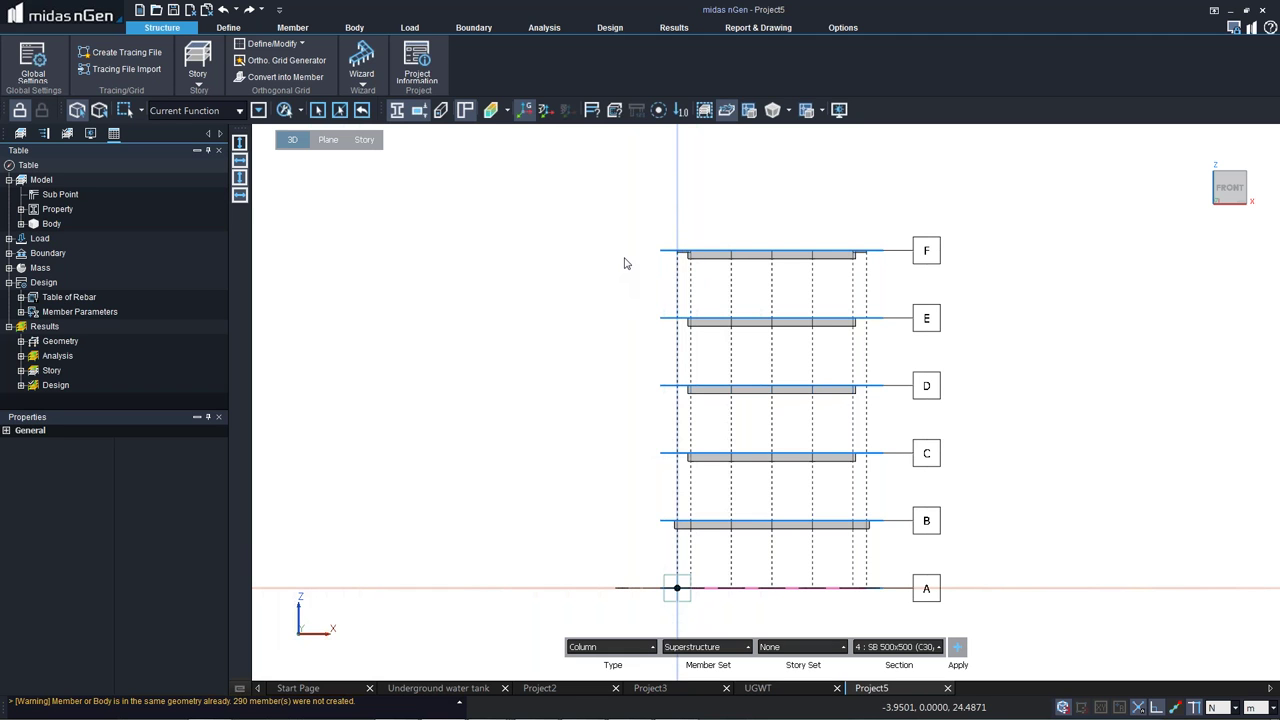
{"action": "right_click", "coordinate": [624, 263]}
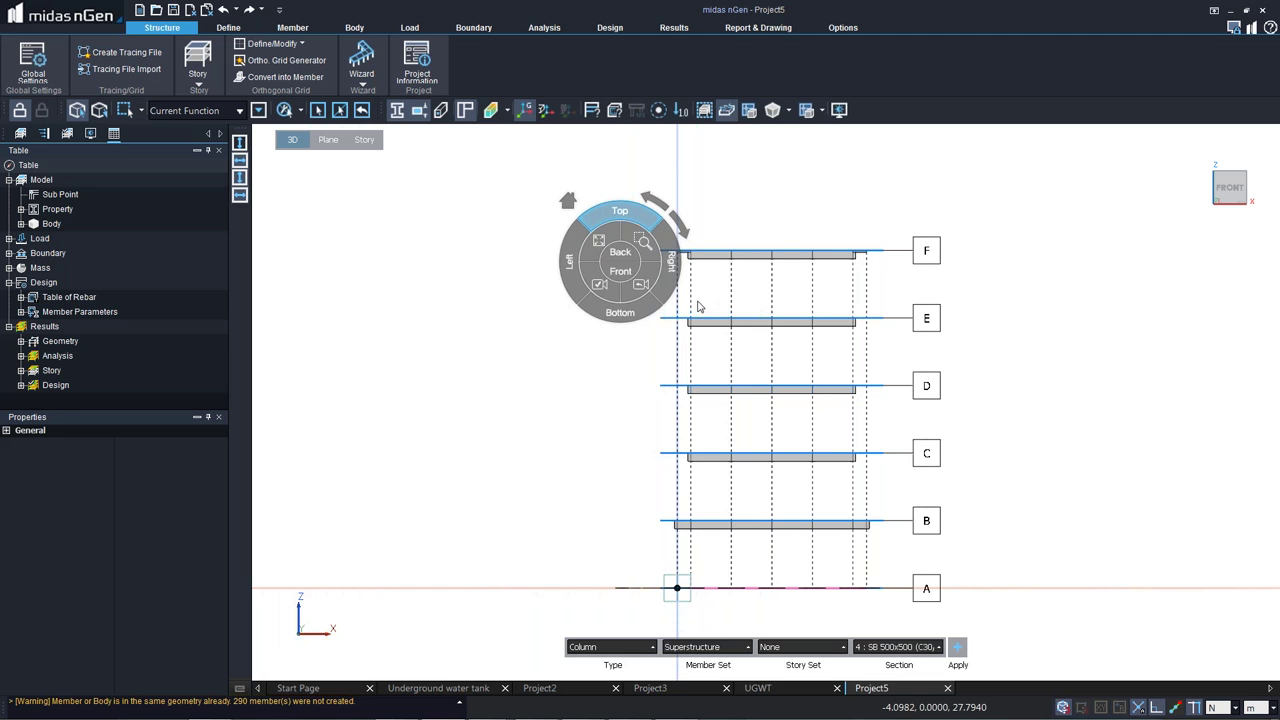
{"action": "left_click", "coordinate": [620, 211]}
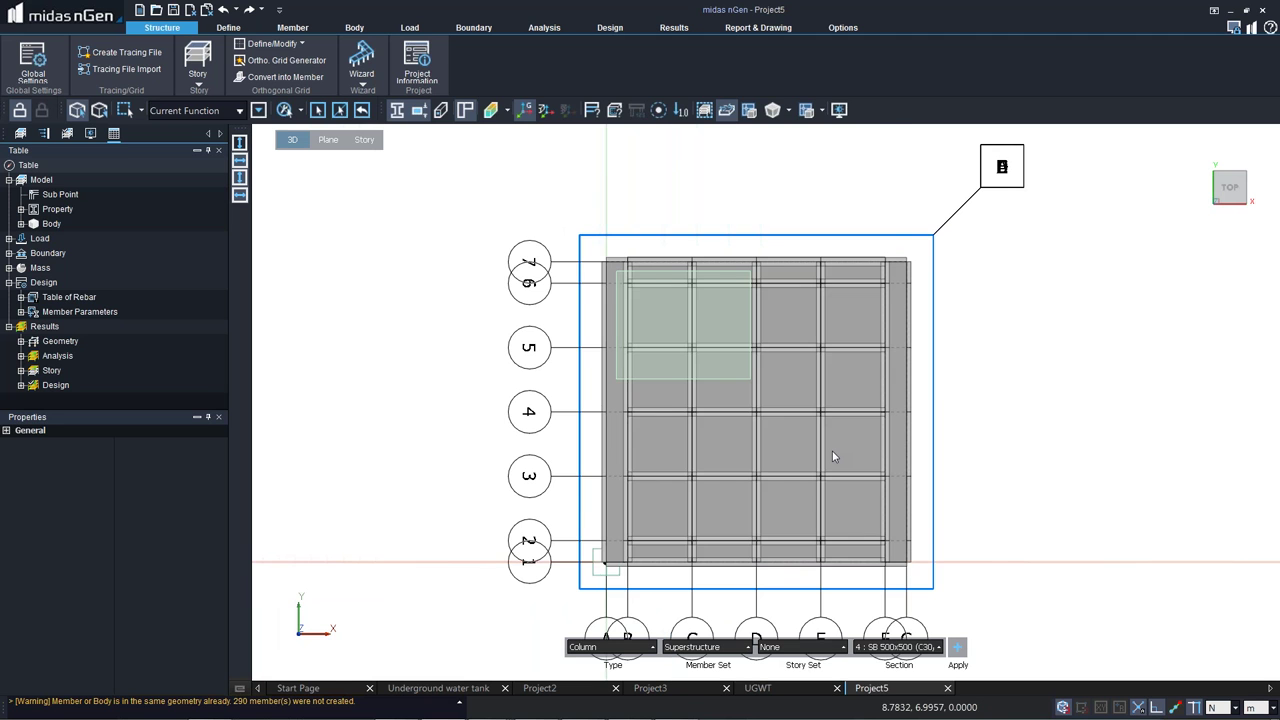
{"action": "key", "text": "shift+w"}
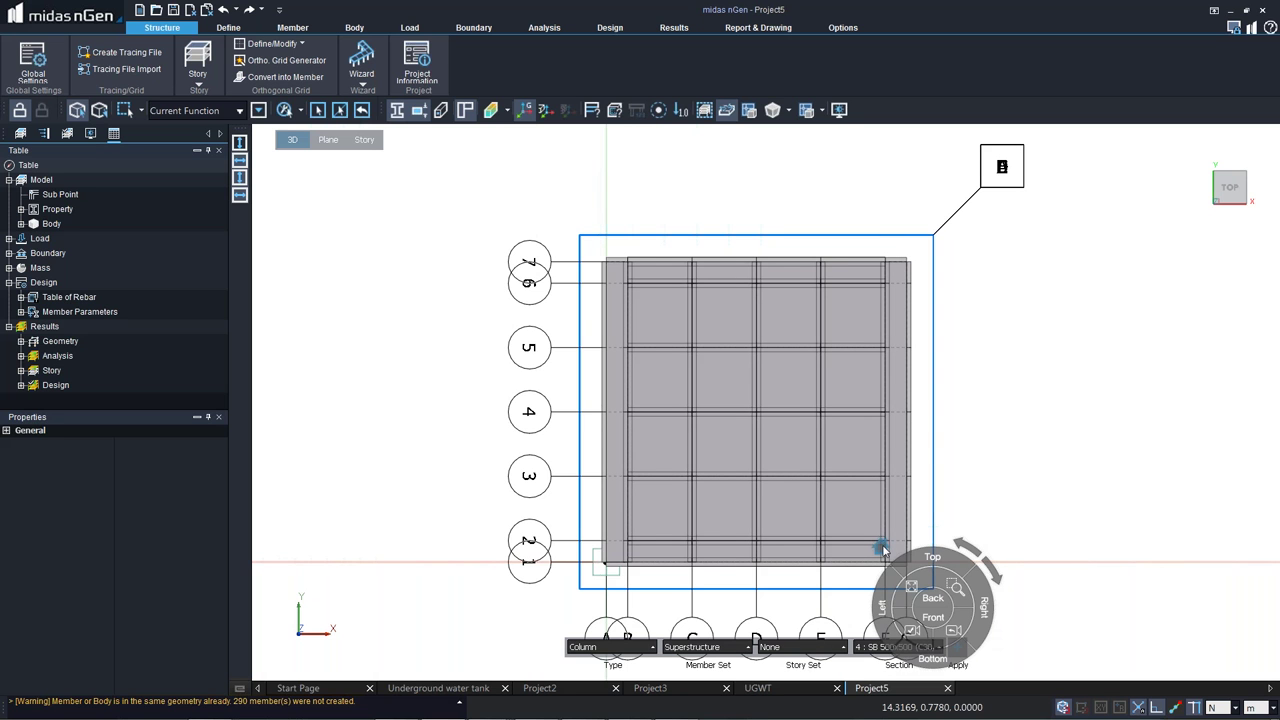
{"action": "left_click", "coordinate": [881, 548]}
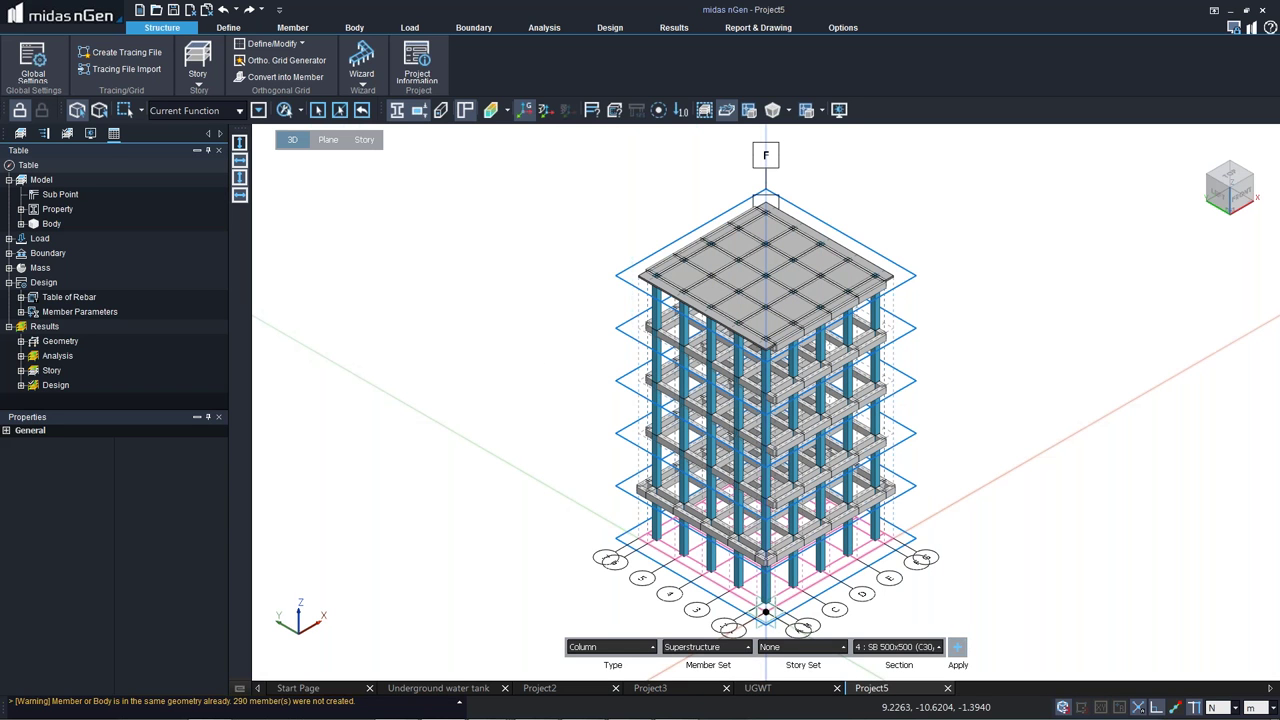
Delete the beams at levels B to E that project beyond the first and last column rows in the Y direction.
{"action": "key", "text": "Escape"}
{"action": "right_click_drag", "start_coordinate": [802, 424], "coordinate": [753, 428]}
{"action": "left_click_drag", "start_coordinate": [951, 538], "coordinate": [644, 591]}
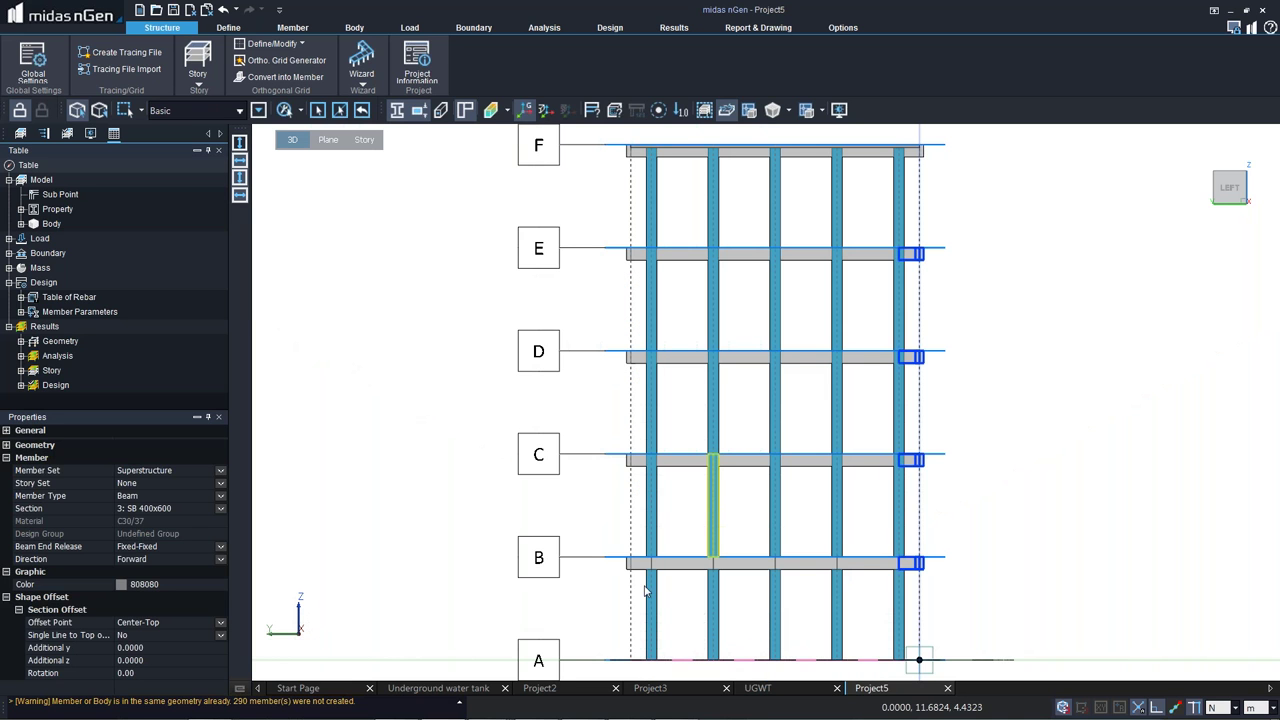
{"action": "left_click_drag", "start_coordinate": [651, 597], "coordinate": [600, 238]}
{"action": "key", "text": "Delete"}
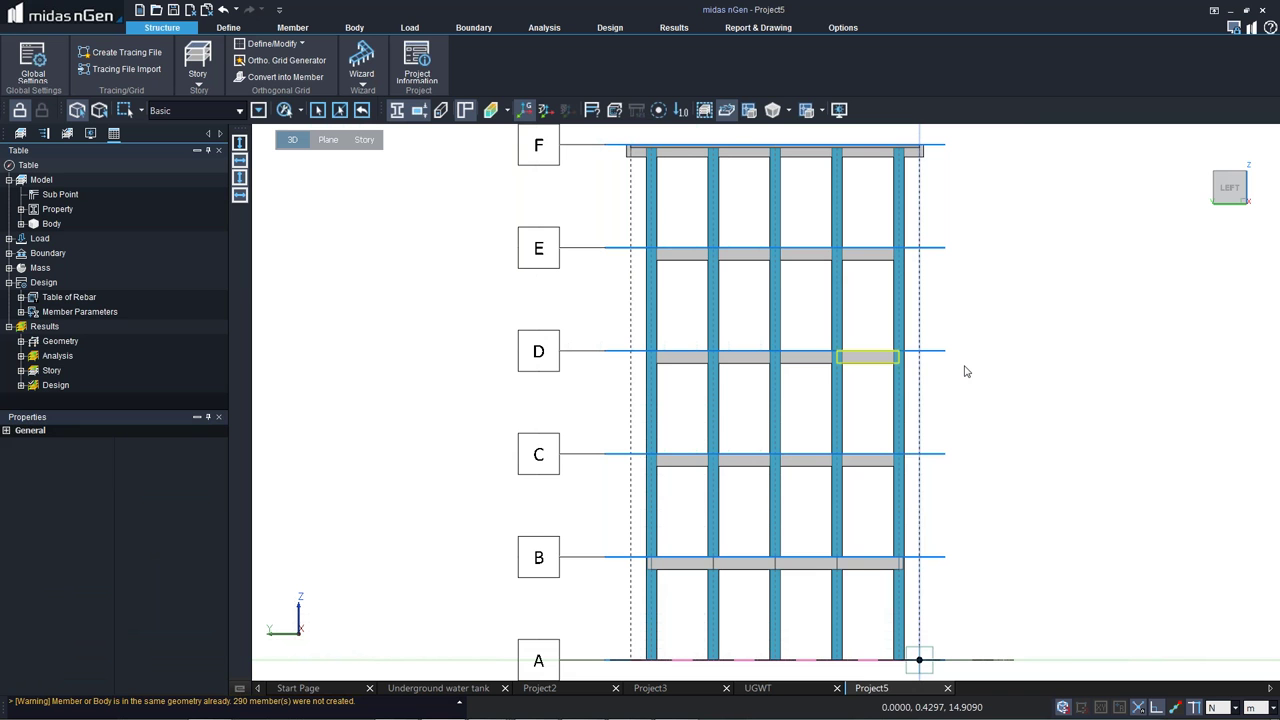
Delete the perimeter beams along the front slab edge at level F, outside the column row.
{"action": "middle_click_drag", "start_coordinate": [965, 371], "coordinate": [905, 430]}
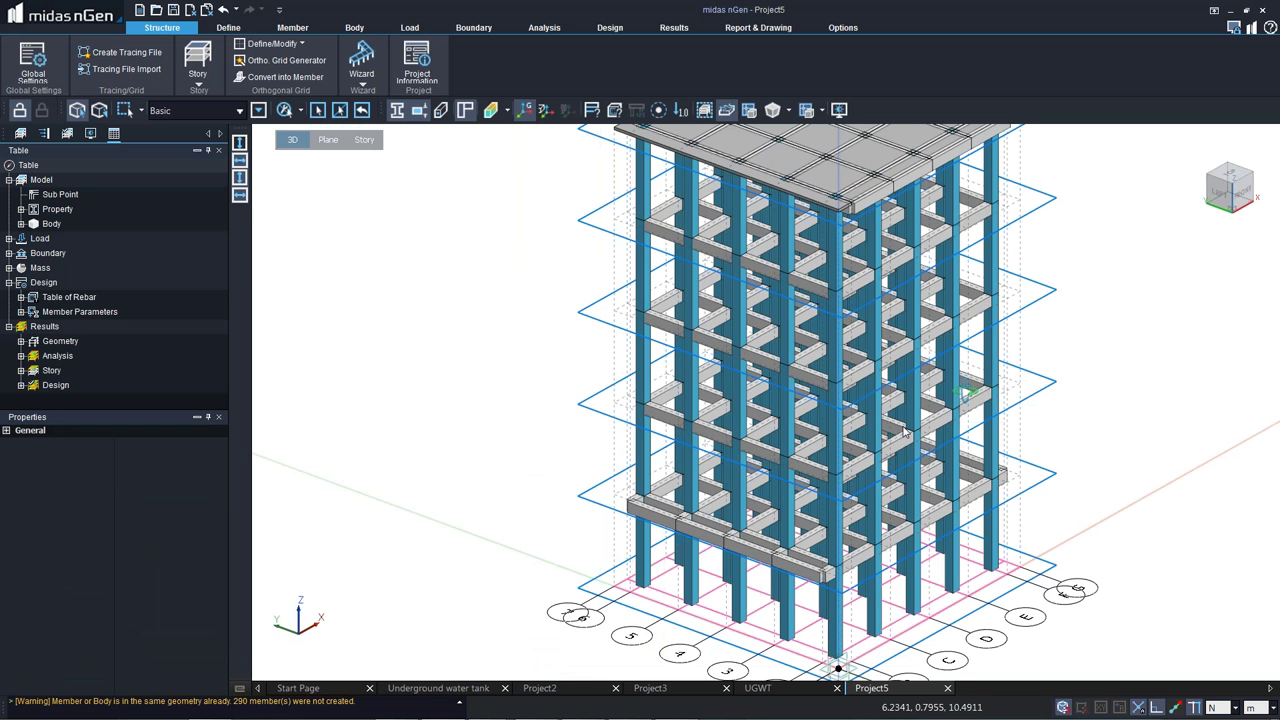
{"action": "middle_click_drag", "start_coordinate": [905, 432], "coordinate": [724, 349]}
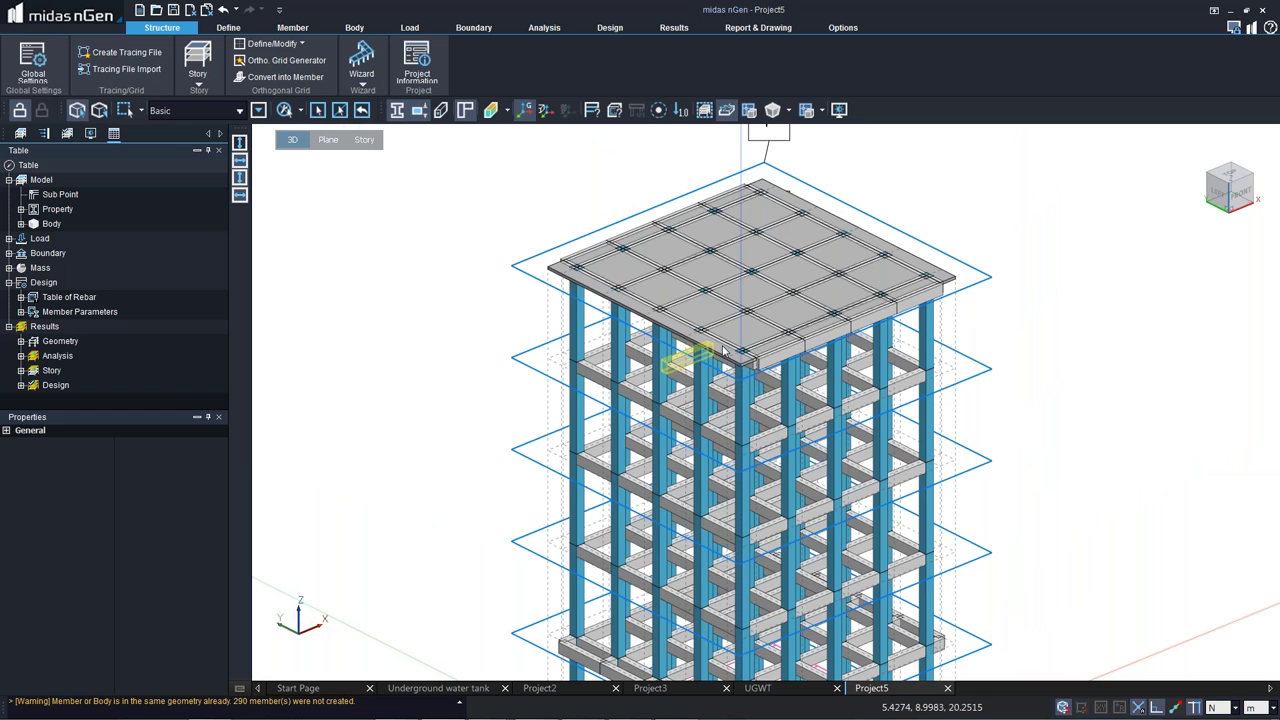
{"action": "left_click", "coordinate": [778, 350]}
{"action": "left_click", "coordinate": [870, 310]}
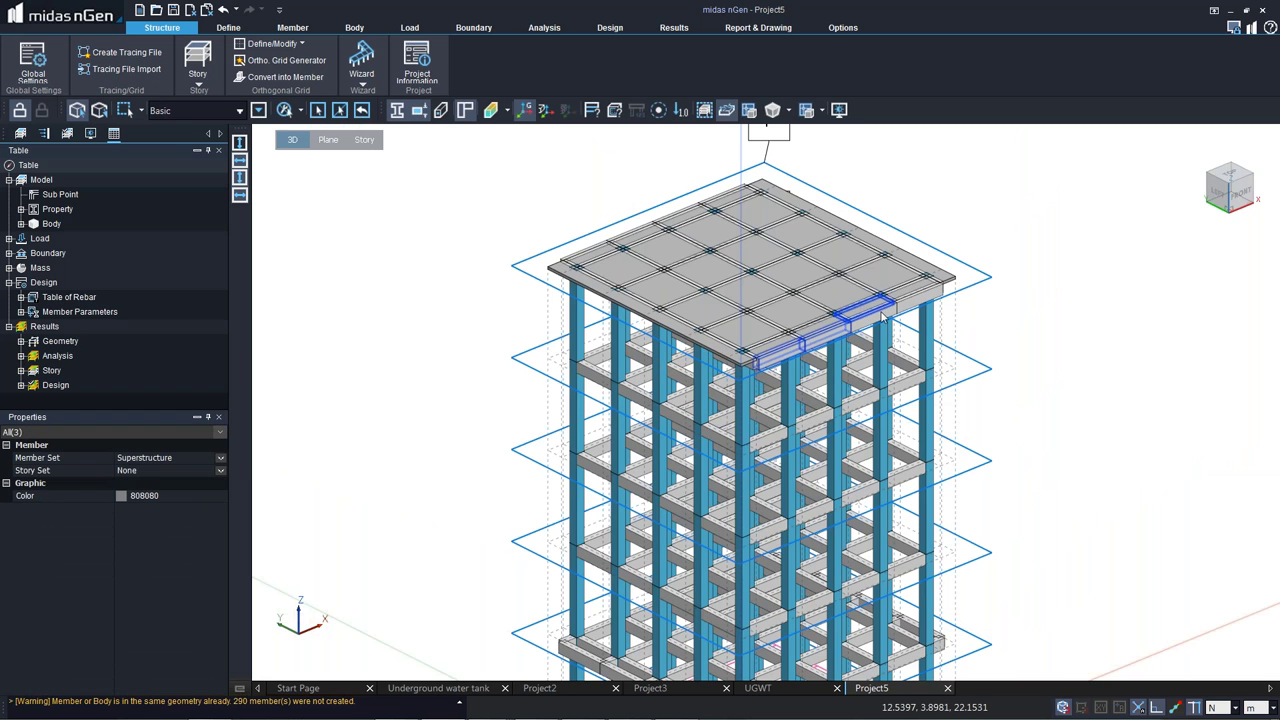
{"action": "left_click", "coordinate": [882, 316]}
{"action": "key", "text": "Escape"}
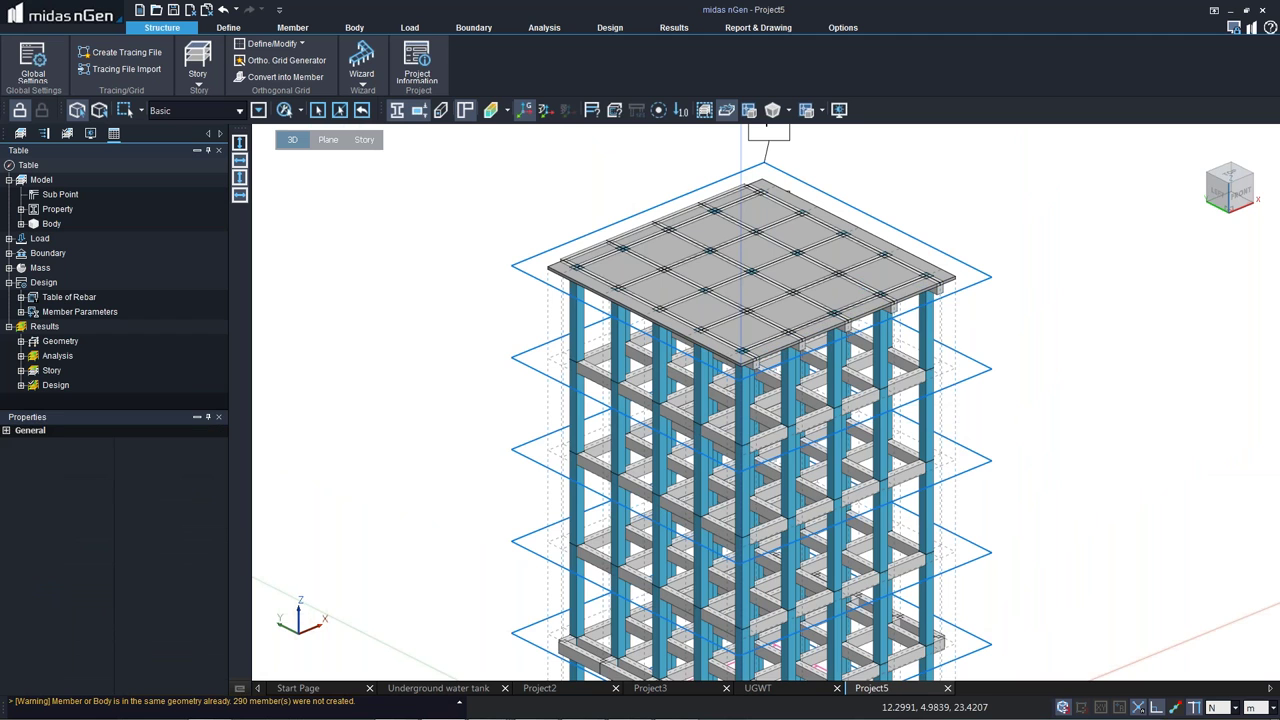
Delete the perimeter beams along the back slab edge at level F, opposite the front edge.
{"action": "left_click", "coordinate": [616, 248]}
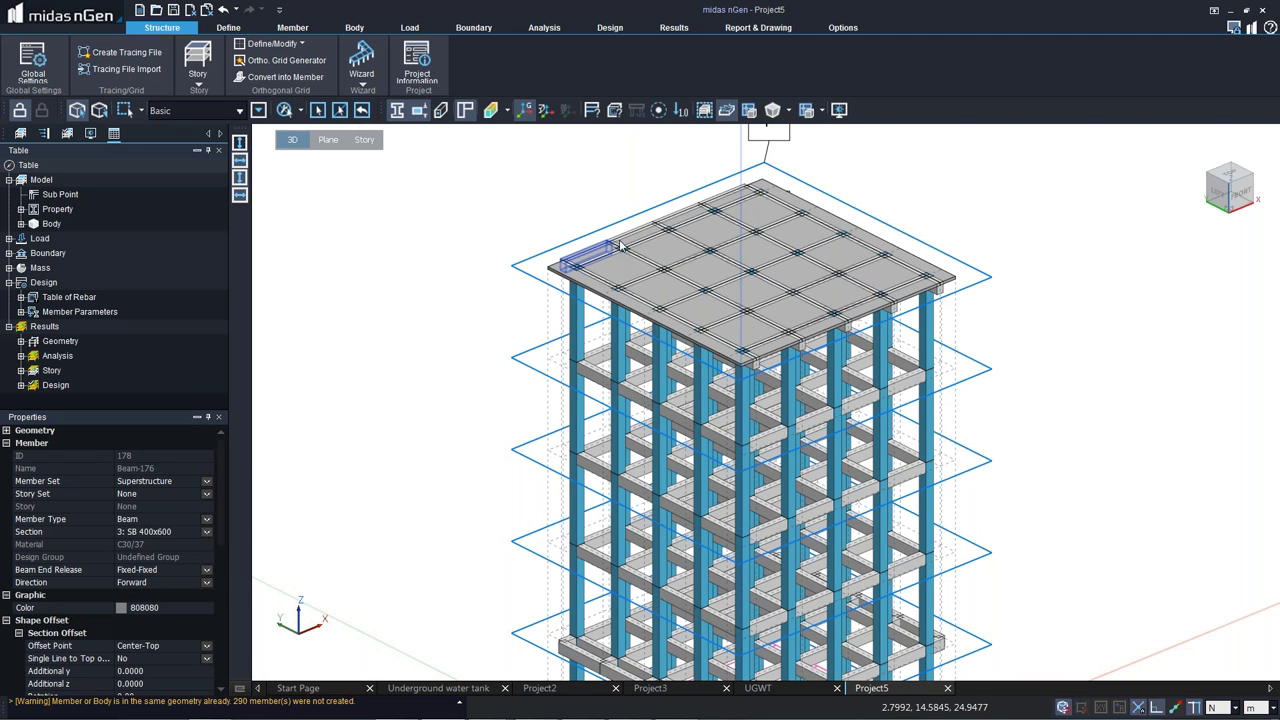
{"action": "left_click", "coordinate": [648, 229]}
{"action": "left_click", "coordinate": [676, 217]}
{"action": "left_click", "coordinate": [713, 199]}
{"action": "key", "text": "Escape"}
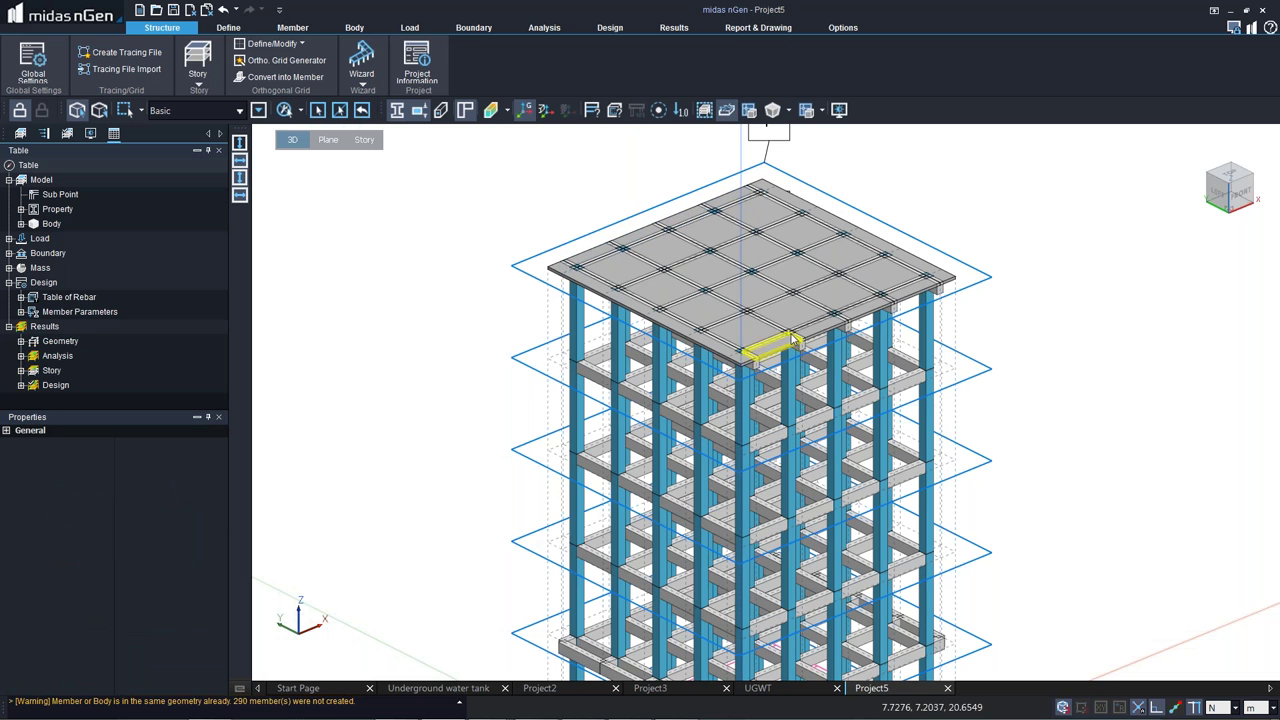
Delete the ten short stub beams at level F that project past the columns under the front and back slab edges.
{"action": "right_click", "coordinate": [878, 345]}
{"action": "left_click", "coordinate": [829, 347]}
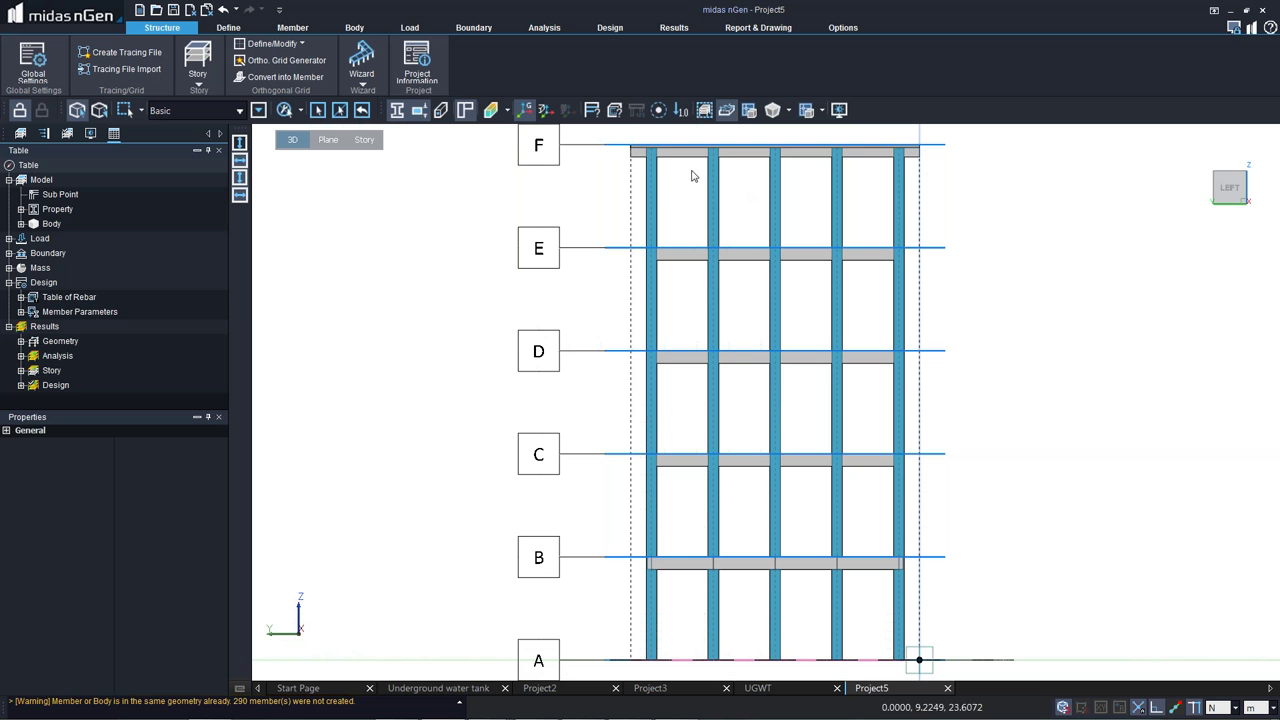
{"action": "middle_click_drag", "start_coordinate": [797, 189], "coordinate": [779, 222]}
{"action": "scroll", "coordinate": [779, 222], "scroll_direction": "down", "scroll_amount": 2}
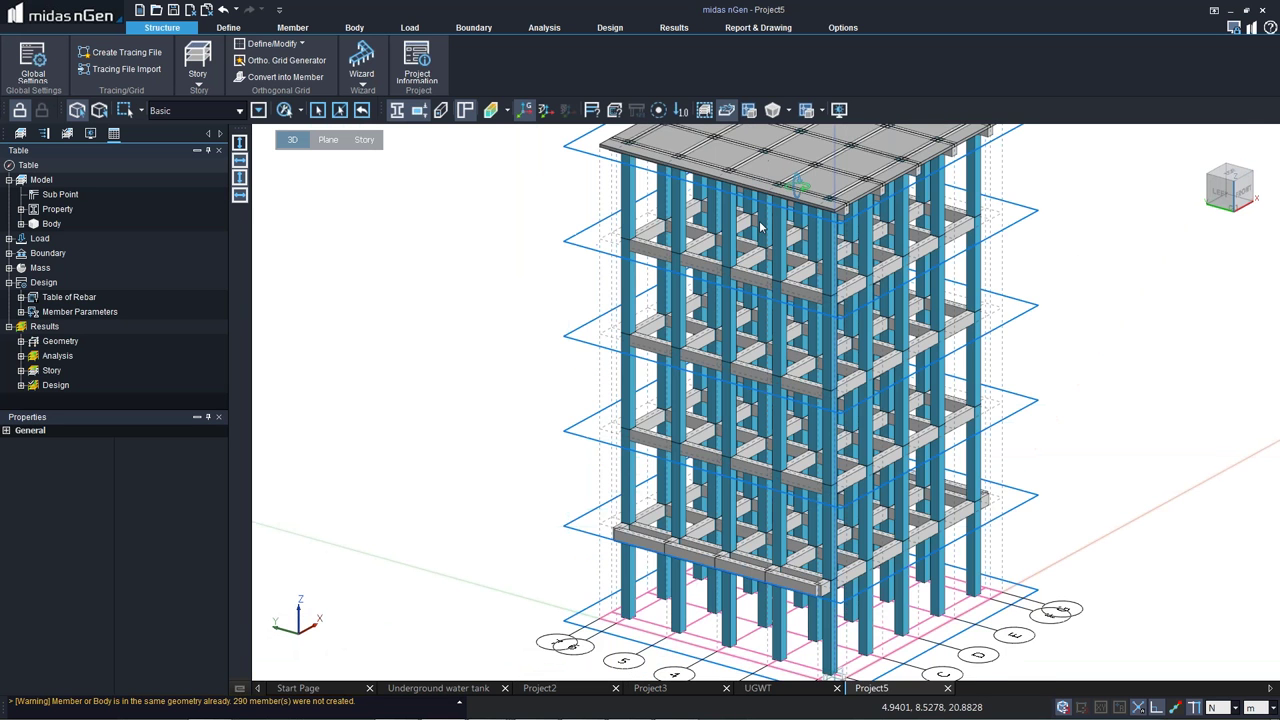
{"action": "scroll", "coordinate": [813, 432], "scroll_direction": "up", "scroll_amount": 4}
{"action": "scroll", "coordinate": [813, 432], "scroll_direction": "up", "scroll_amount": 3}
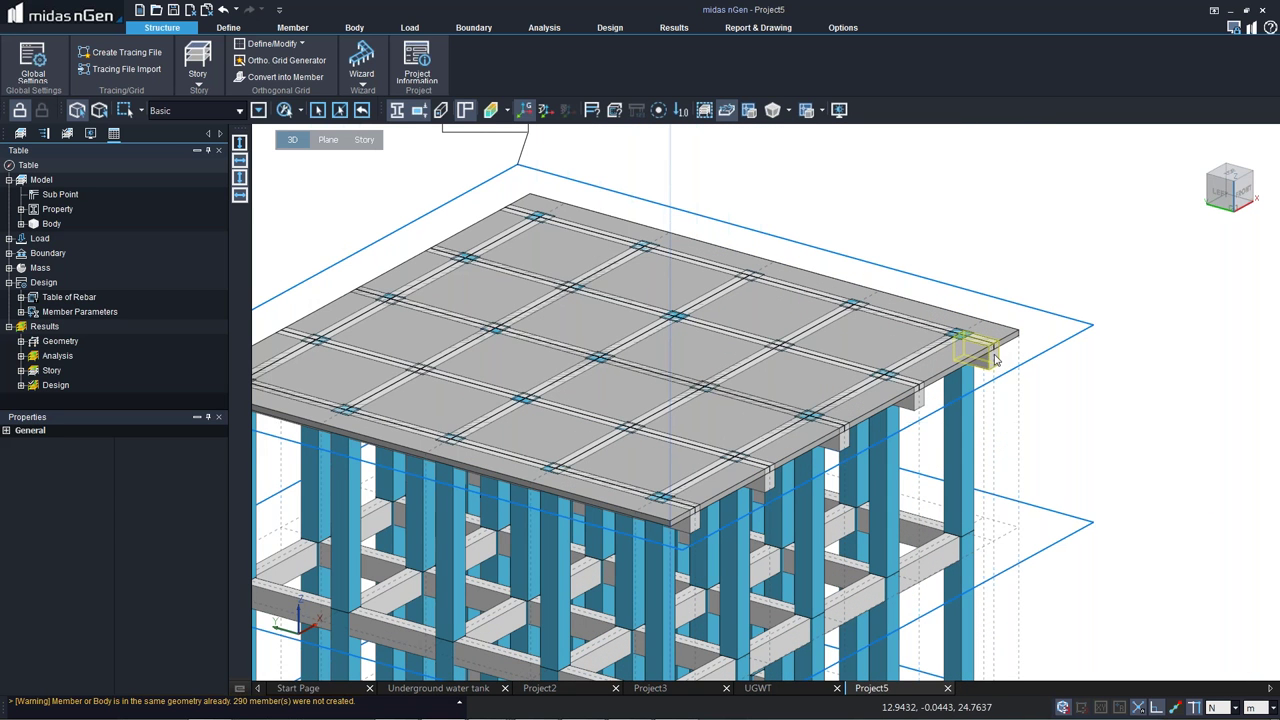
{"action": "left_click", "coordinate": [995, 360]}
{"action": "left_click", "coordinate": [900, 390]}
{"action": "left_click", "coordinate": [825, 430]}
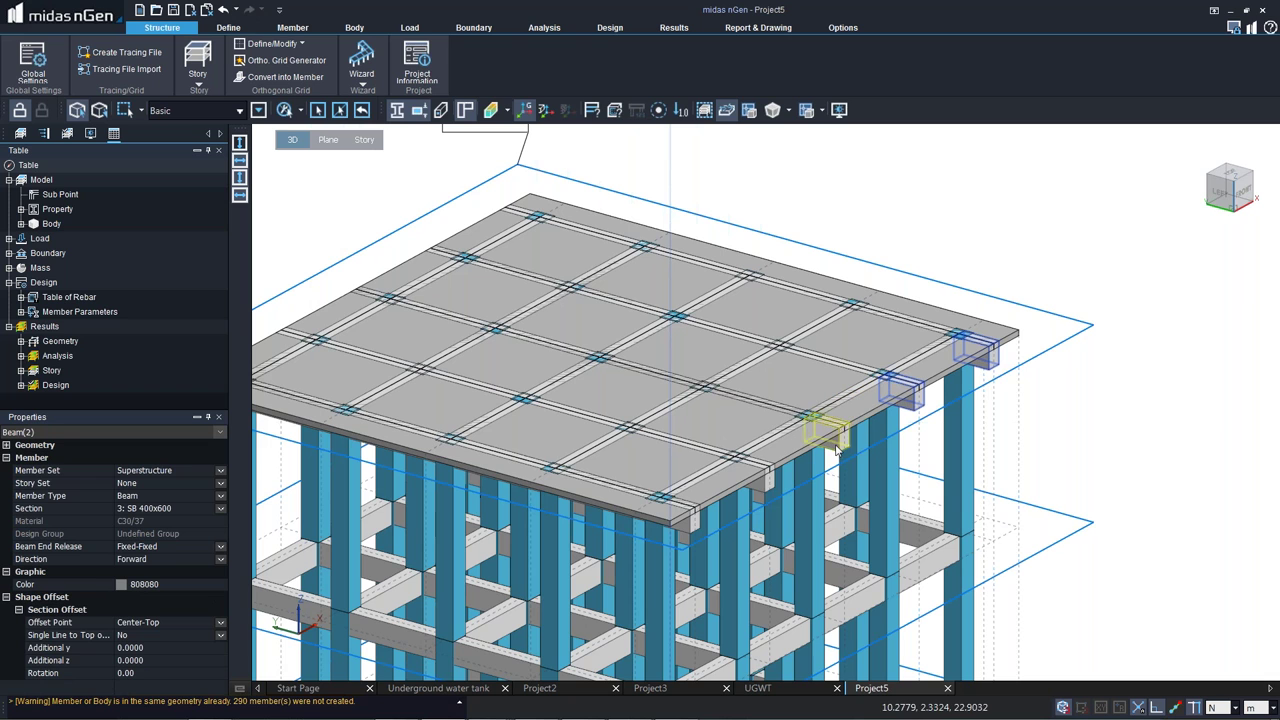
{"action": "left_click", "coordinate": [760, 490]}
{"action": "left_click", "coordinate": [688, 522]}
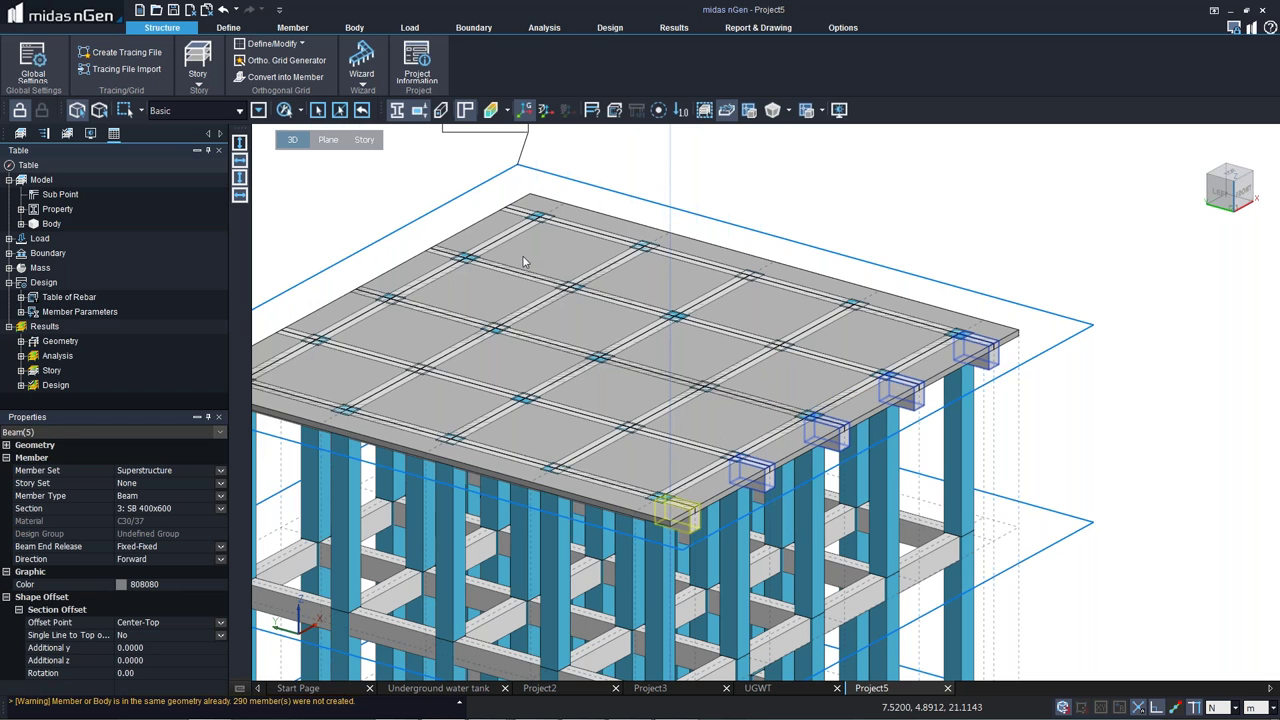
{"action": "left_click", "coordinate": [520, 222]}
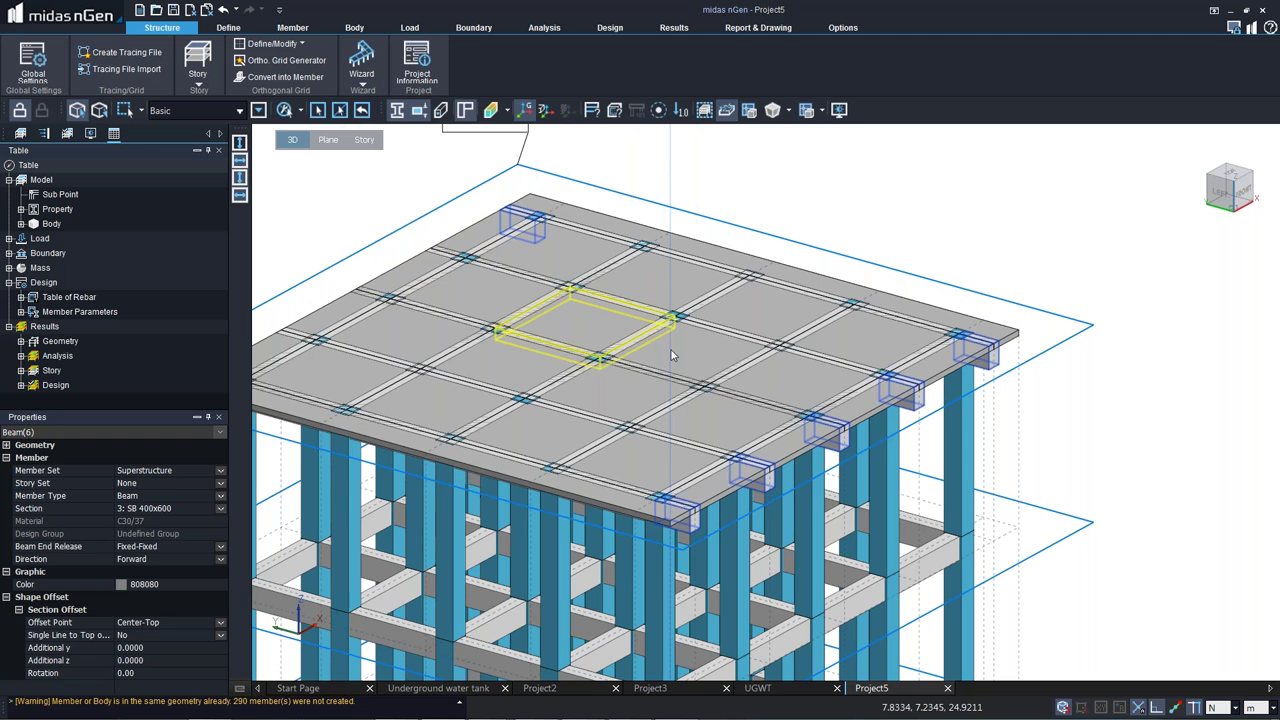
{"action": "middle_click_drag", "start_coordinate": [672, 355], "coordinate": [630, 430]}
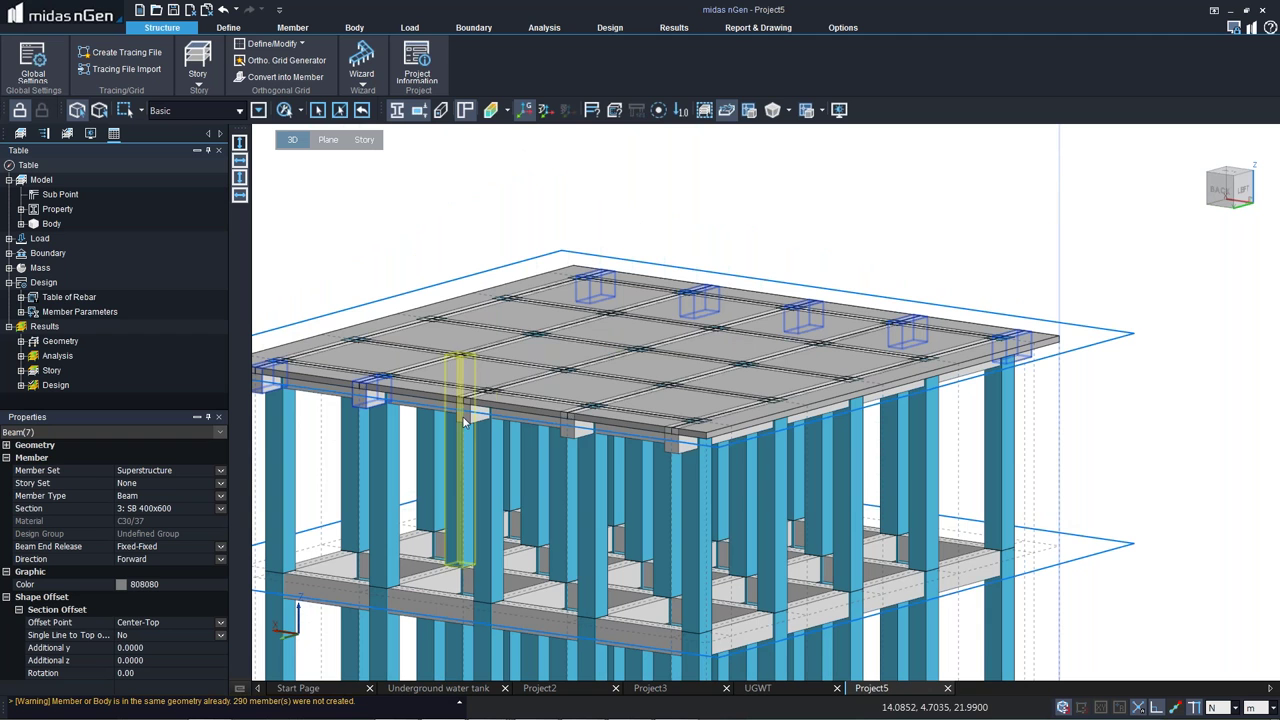
{"action": "left_click", "coordinate": [621, 449]}
{"action": "left_click", "coordinate": [685, 440]}
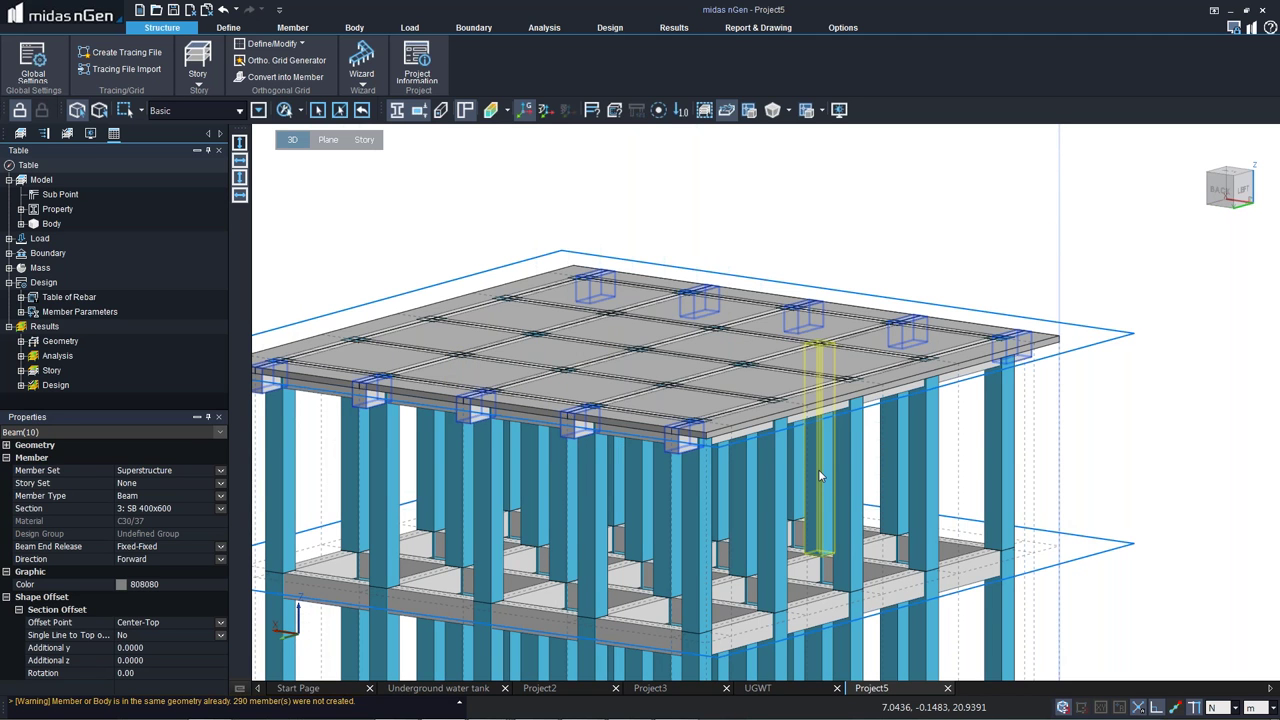
{"action": "key", "text": "Escape"}
{"action": "middle_click_drag", "start_coordinate": [820, 474], "coordinate": [797, 491]}
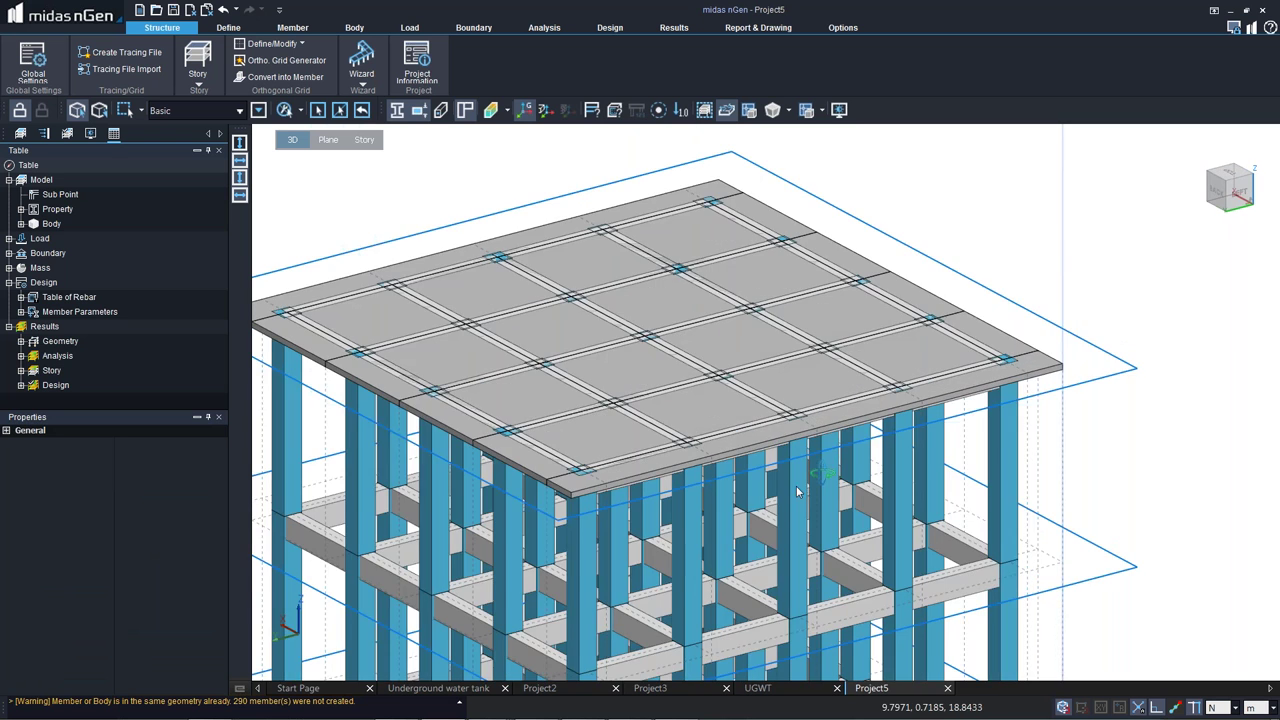
{"action": "scroll", "coordinate": [846, 250], "scroll_direction": "down", "scroll_amount": 5}
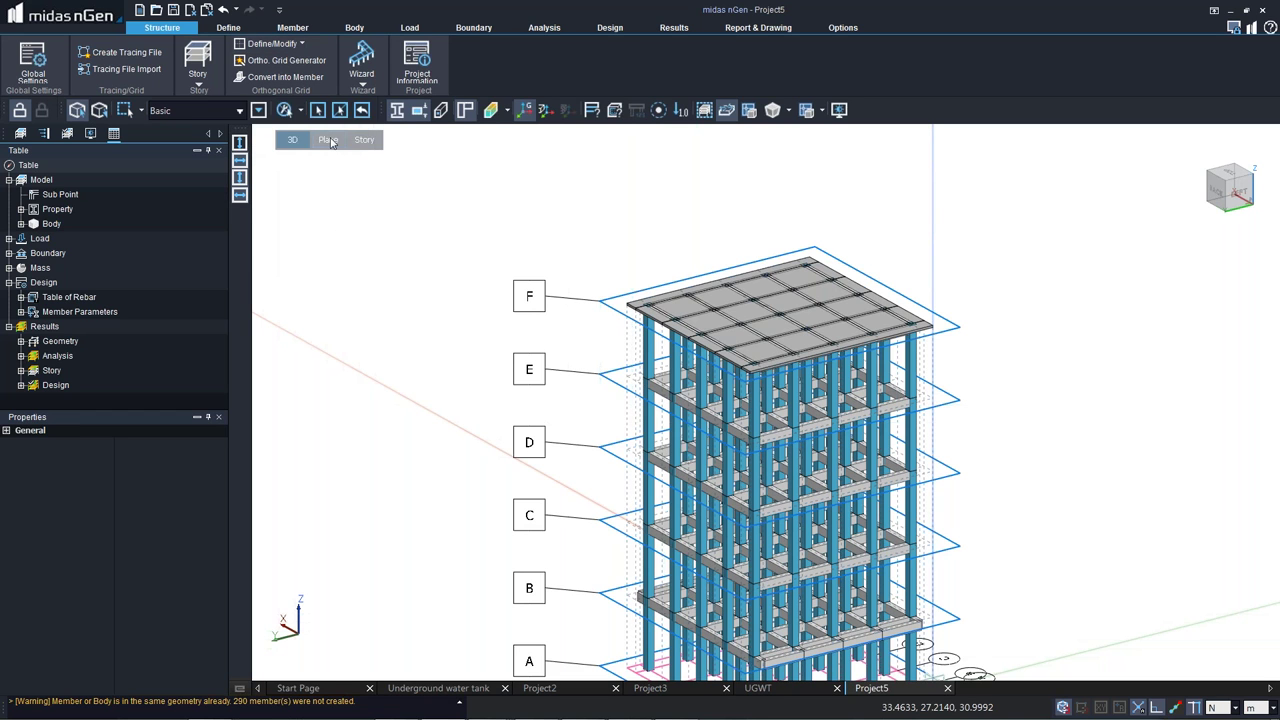
{"action": "left_click", "coordinate": [778, 313]}
{"action": "left_click", "coordinate": [293, 27]}
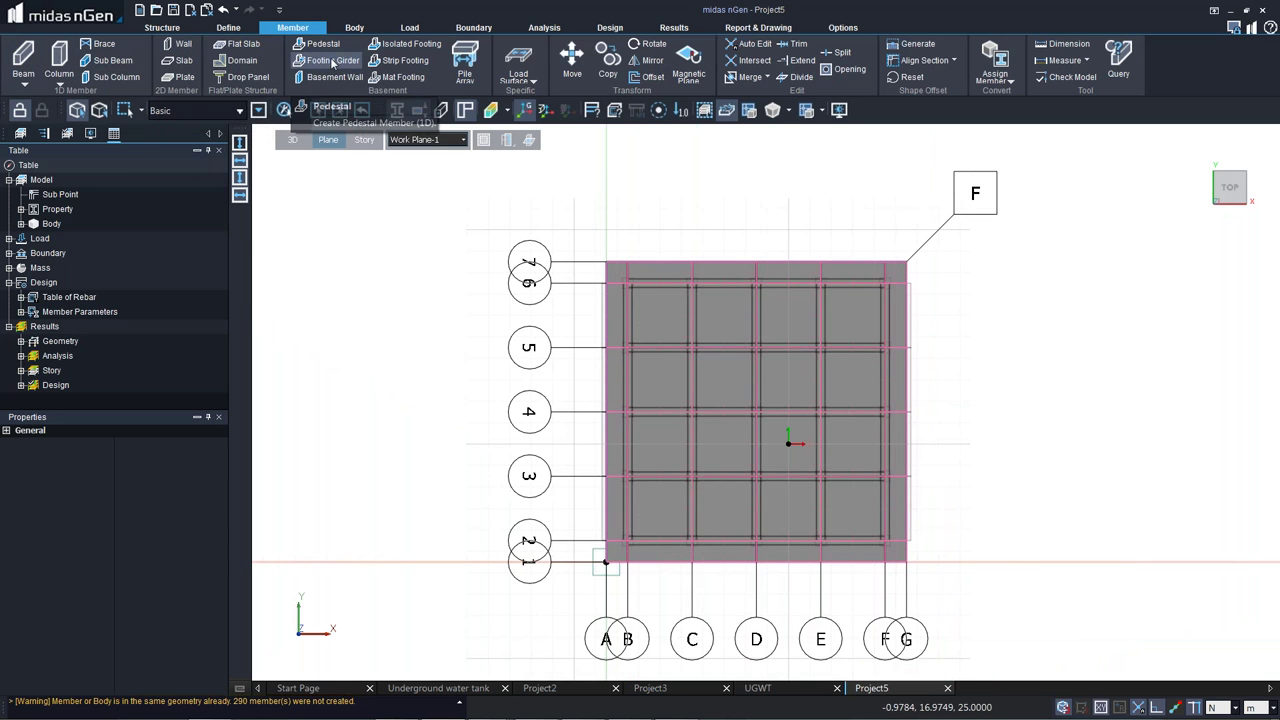
{"action": "left_click", "coordinate": [178, 77]}
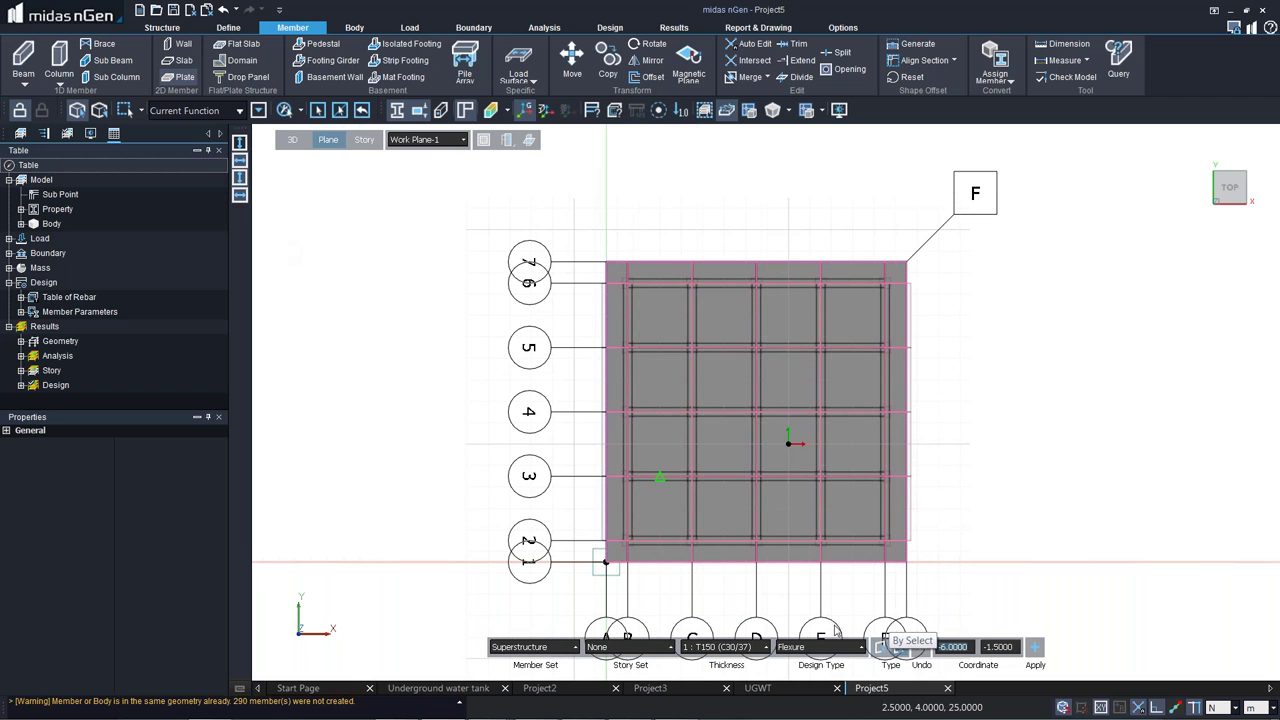
{"action": "key", "text": "Escape"}
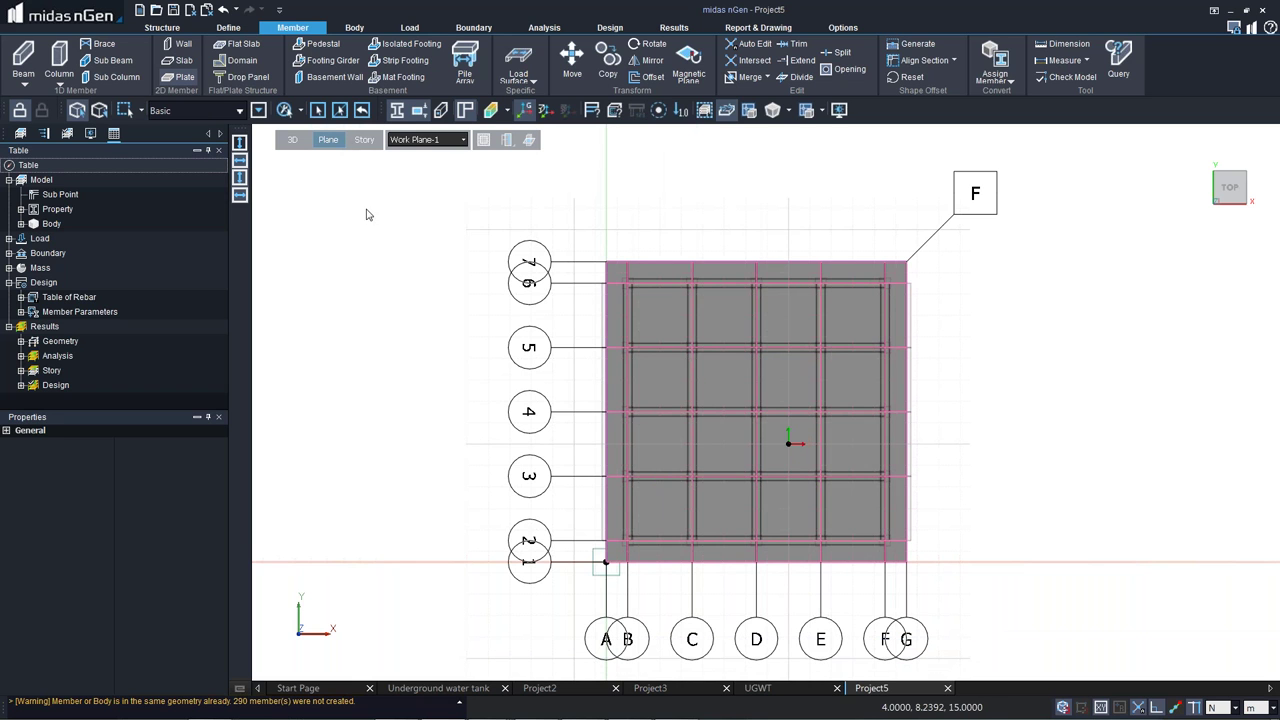
{"action": "left_click", "coordinate": [298, 141]}
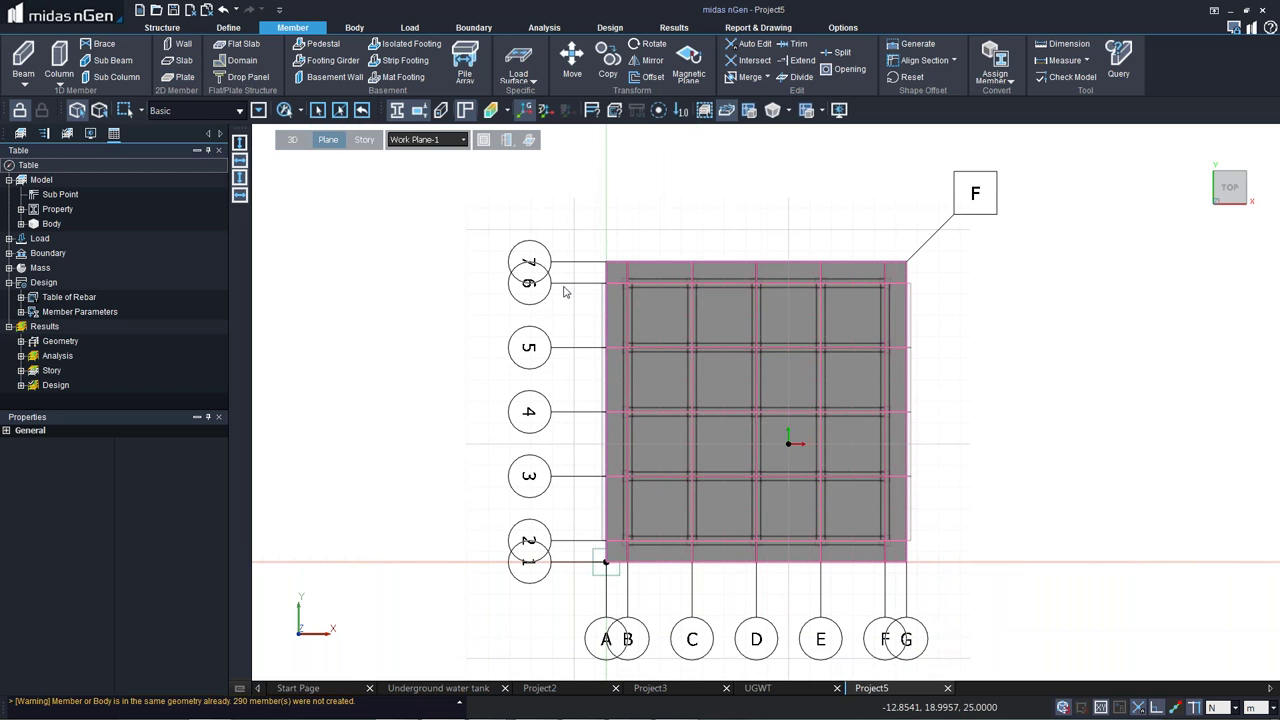
{"action": "middle_click_drag", "start_coordinate": [744, 371], "coordinate": [791, 288]}
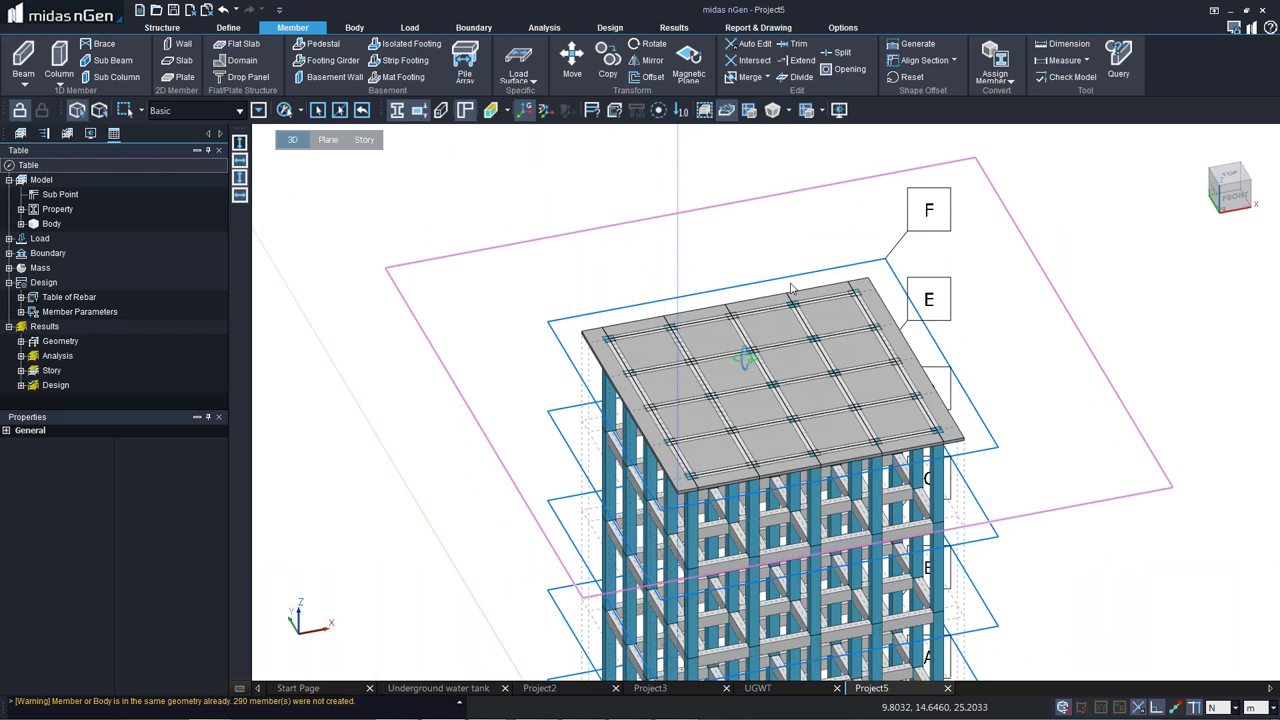
{"action": "scroll", "coordinate": [798, 400], "scroll_direction": "up", "scroll_amount": 3}
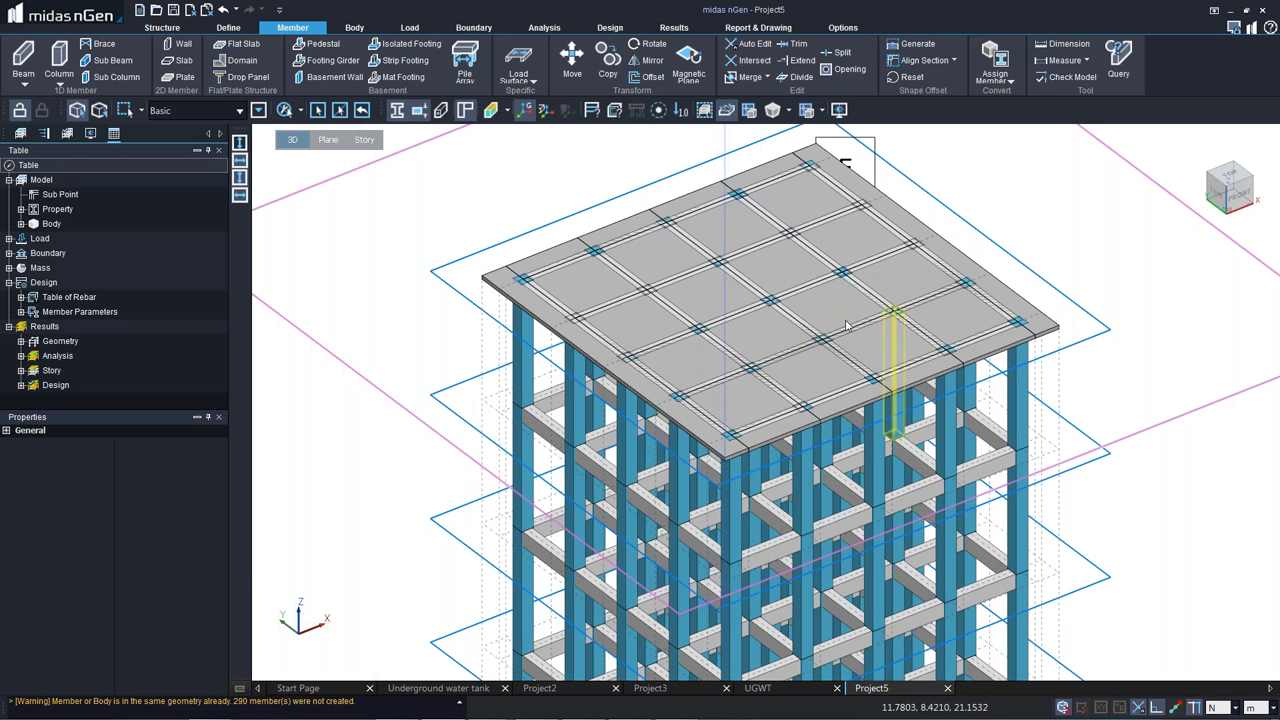
{"action": "scroll", "coordinate": [770, 200], "scroll_direction": "down", "scroll_amount": 2}
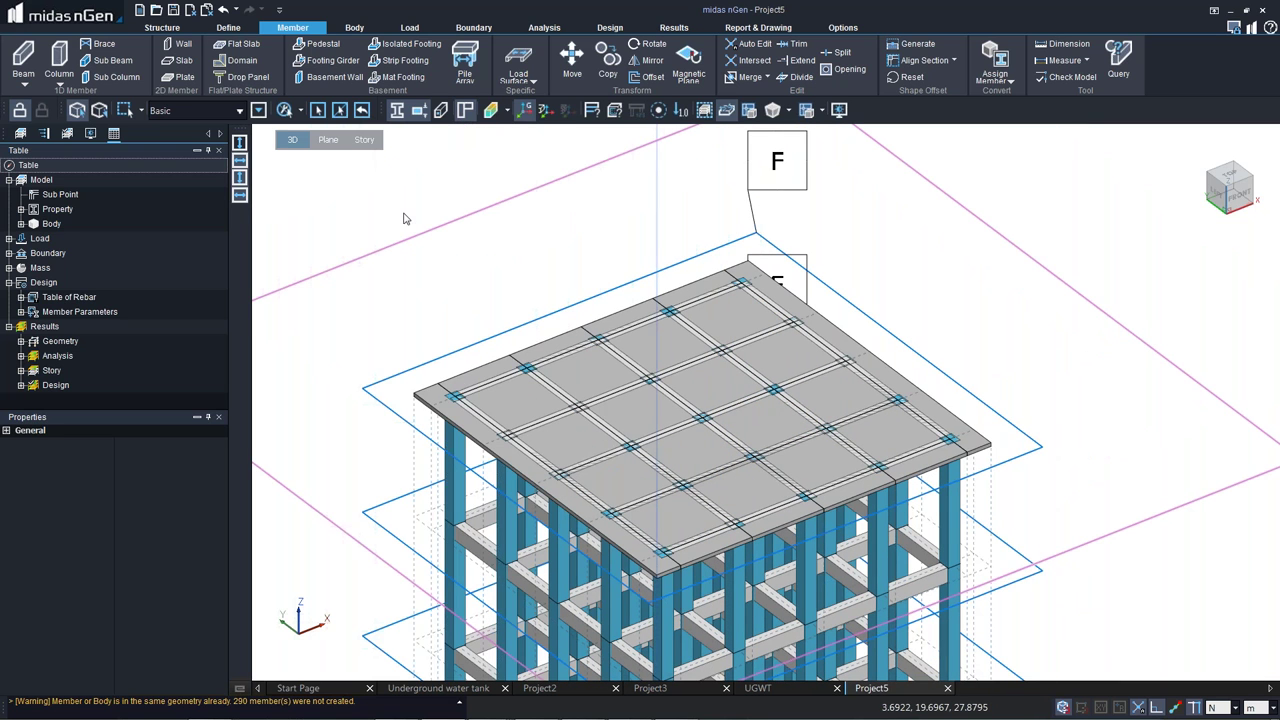
Copy grid level F upward by 3 m to add a rooftop grid level at elevation 28.00.
{"action": "left_click", "coordinate": [165, 28]}
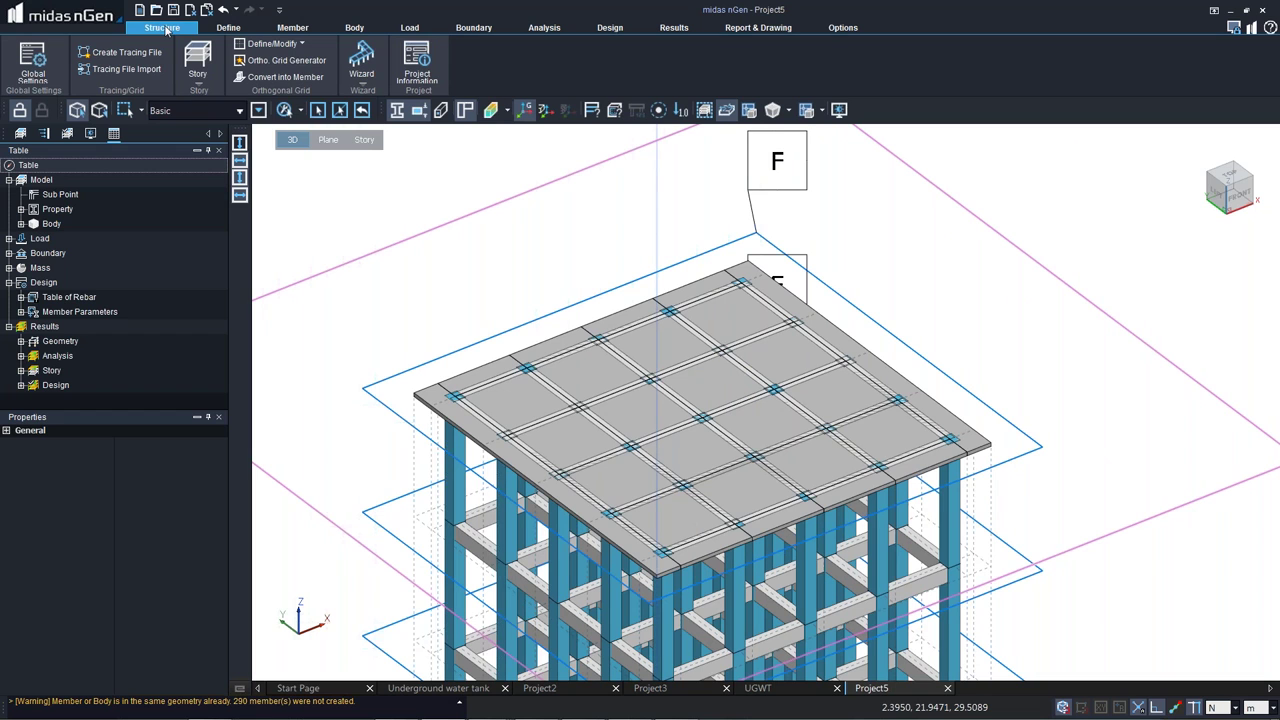
{"action": "left_click", "coordinate": [253, 48]}
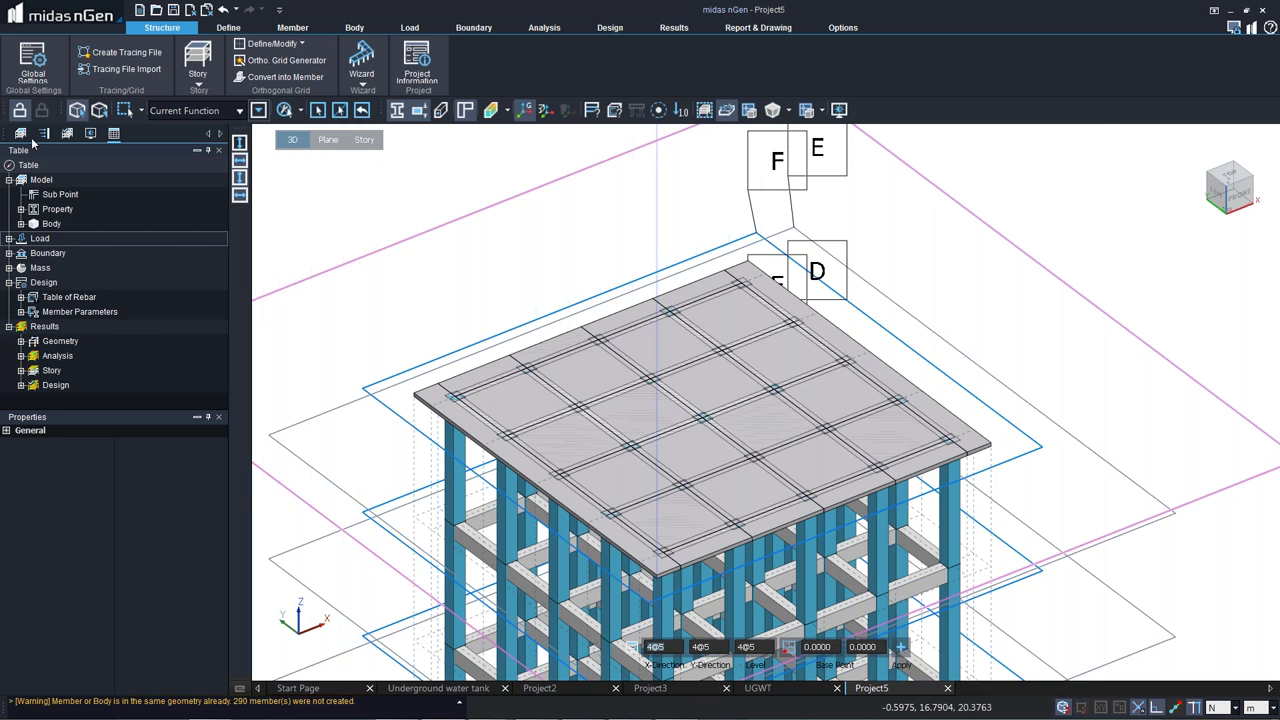
{"action": "key", "text": "Escape"}
{"action": "left_click", "coordinate": [300, 46]}
{"action": "left_click", "coordinate": [275, 92]}
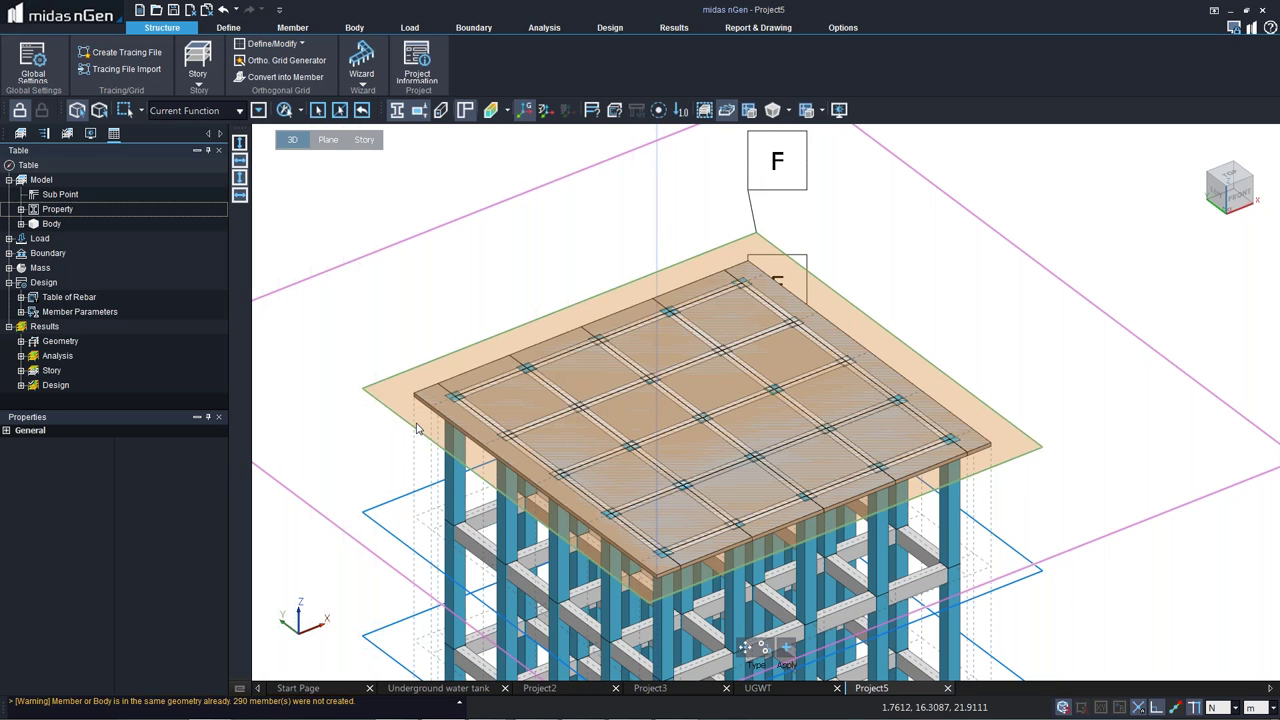
{"action": "left_click", "coordinate": [418, 428]}
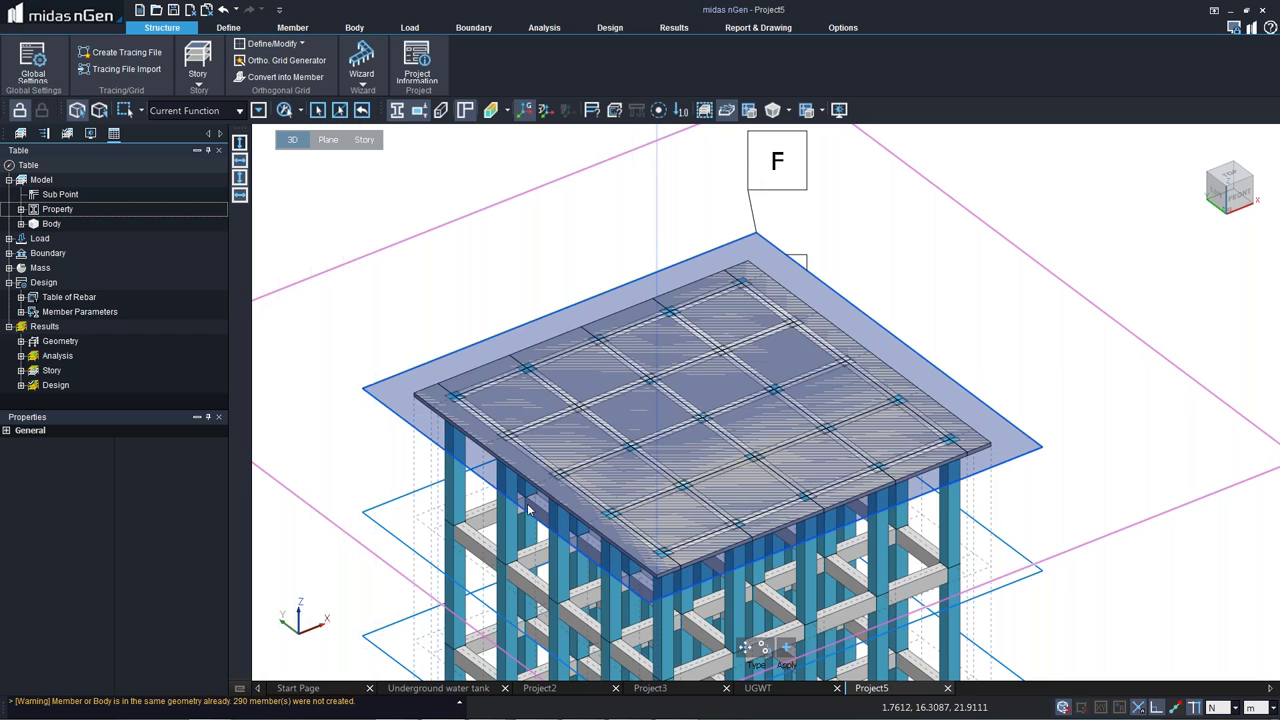
{"action": "left_click", "coordinate": [763, 648]}
{"action": "left_click_drag", "start_coordinate": [703, 353], "coordinate": [701, 341]}
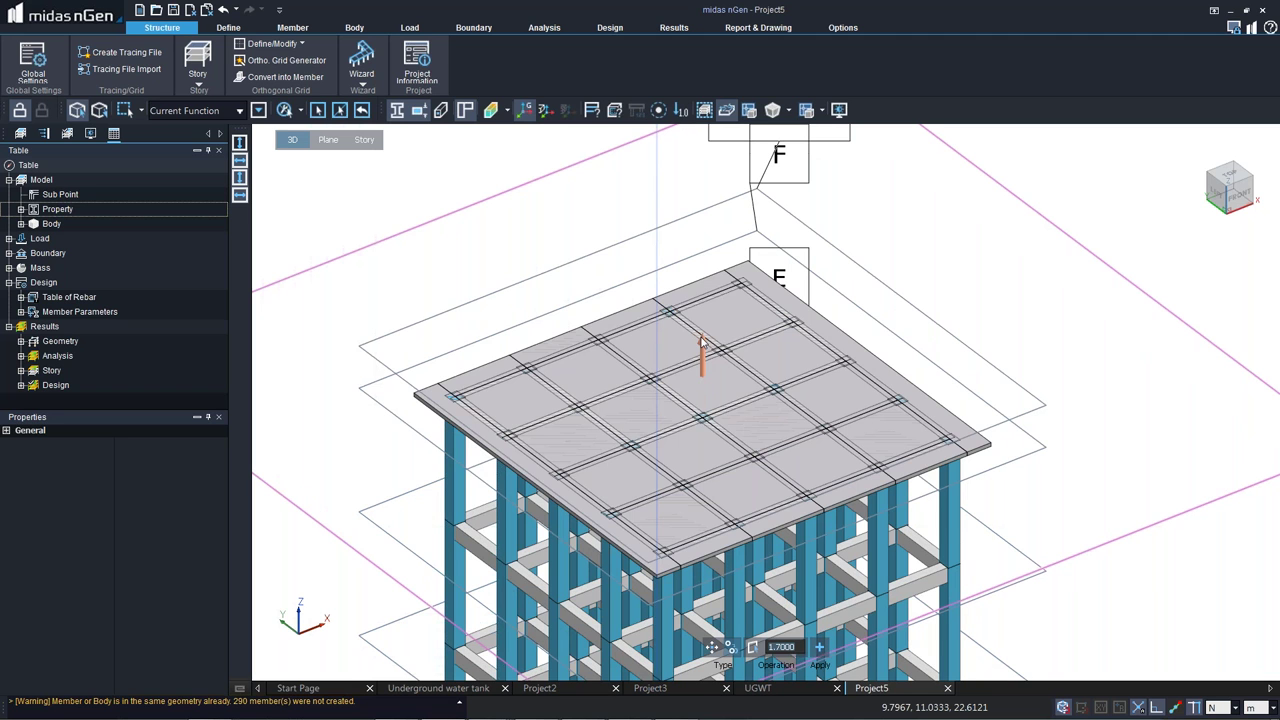
{"action": "left_click_drag", "start_coordinate": [701, 341], "coordinate": [702, 308]}
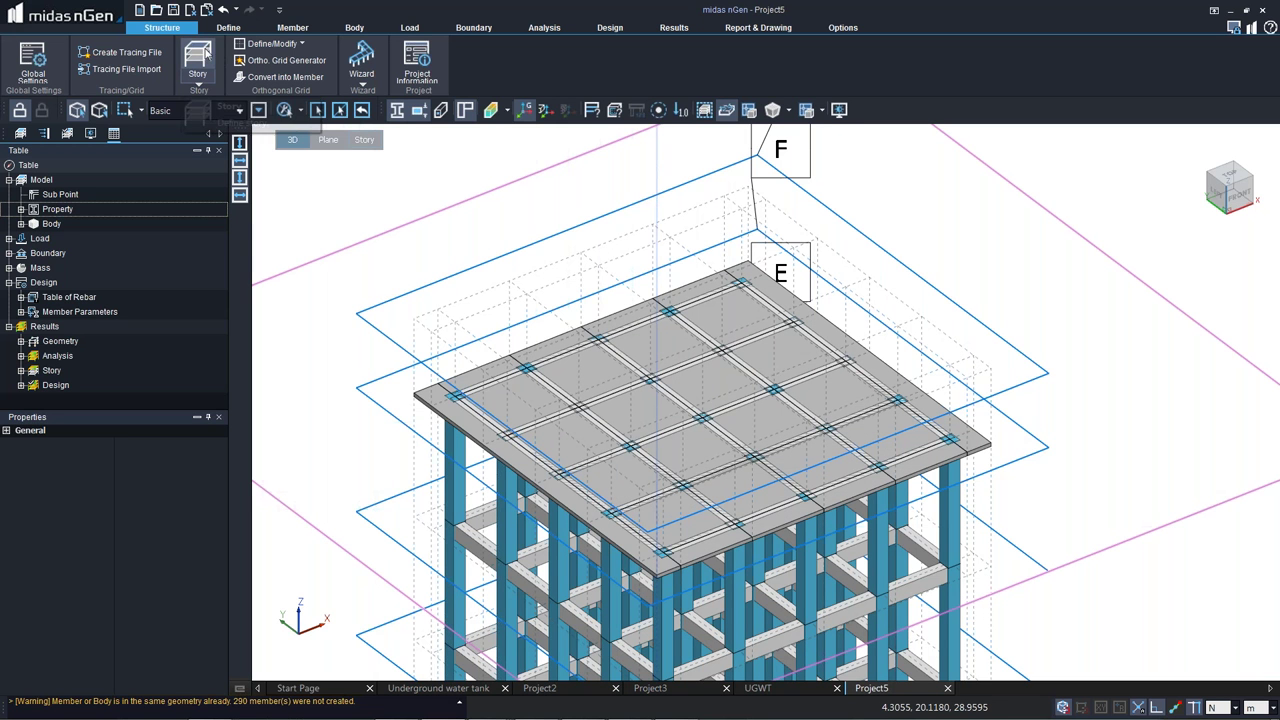
Create a vertical T150 plate member, 12 m long and 3 m high, above the back column row of the roof slab.
{"action": "left_click", "coordinate": [300, 32]}
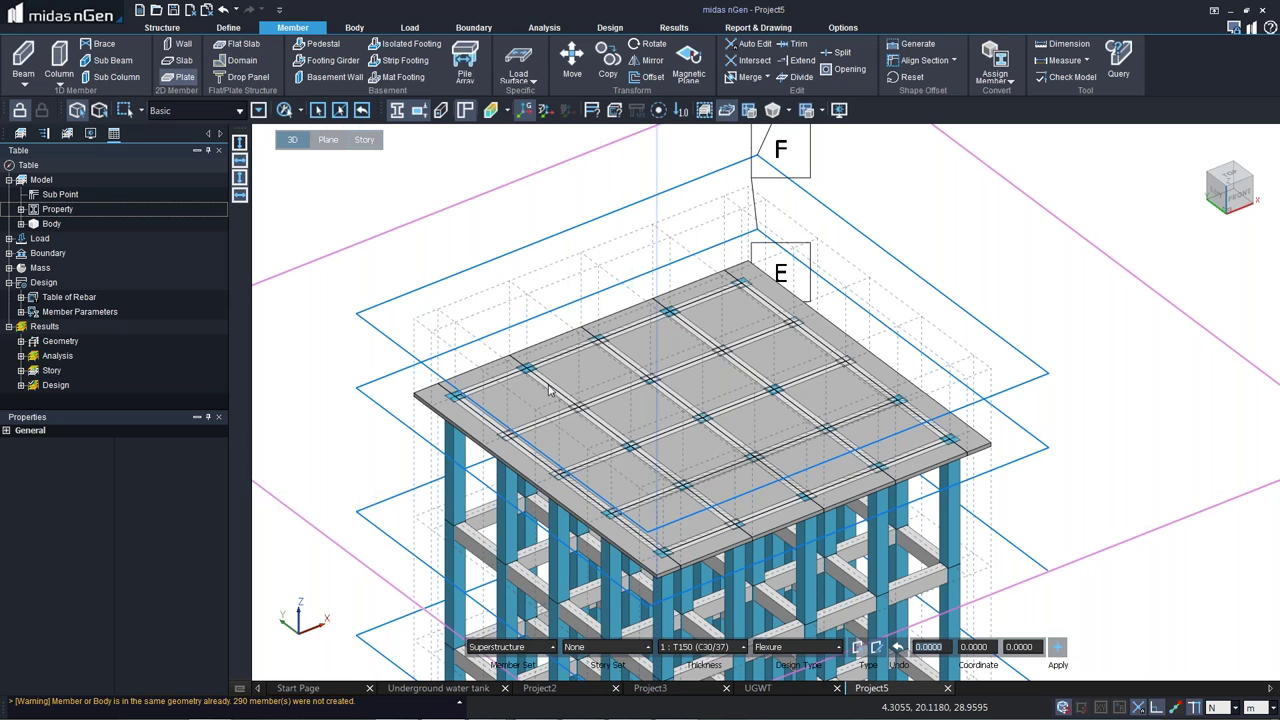
{"action": "left_click", "coordinate": [455, 322]}
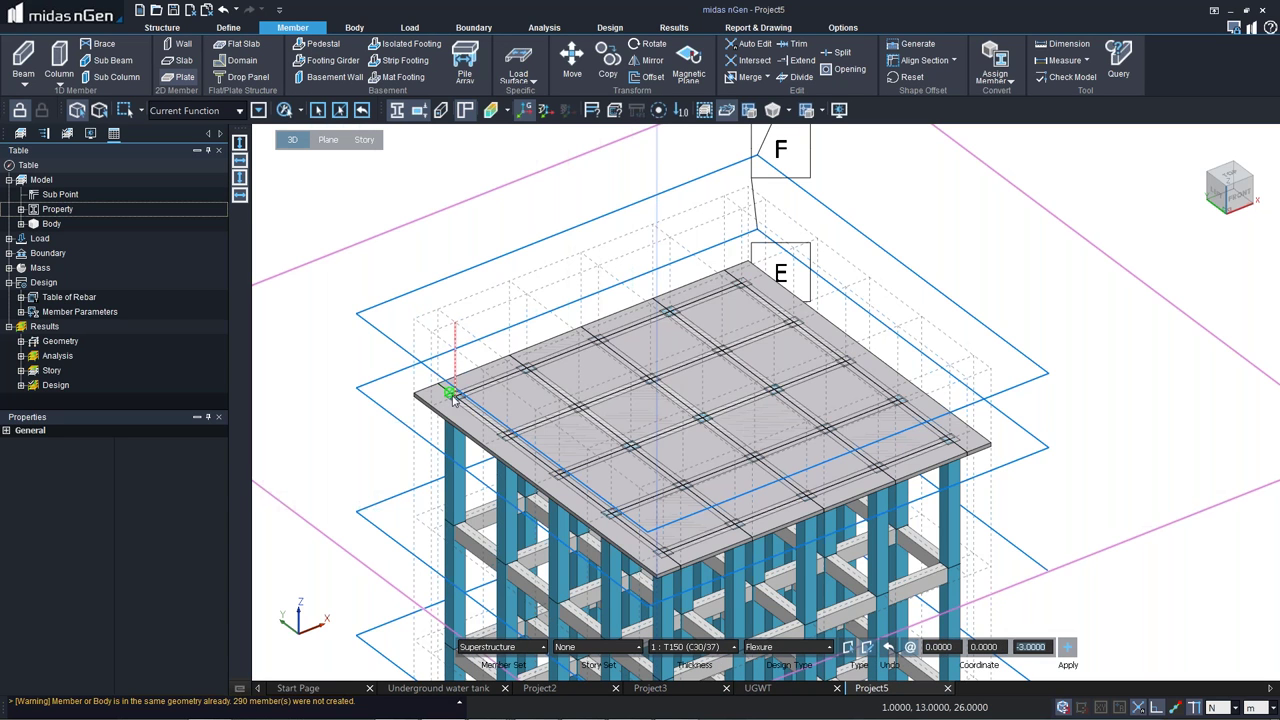
{"action": "left_click", "coordinate": [740, 285]}
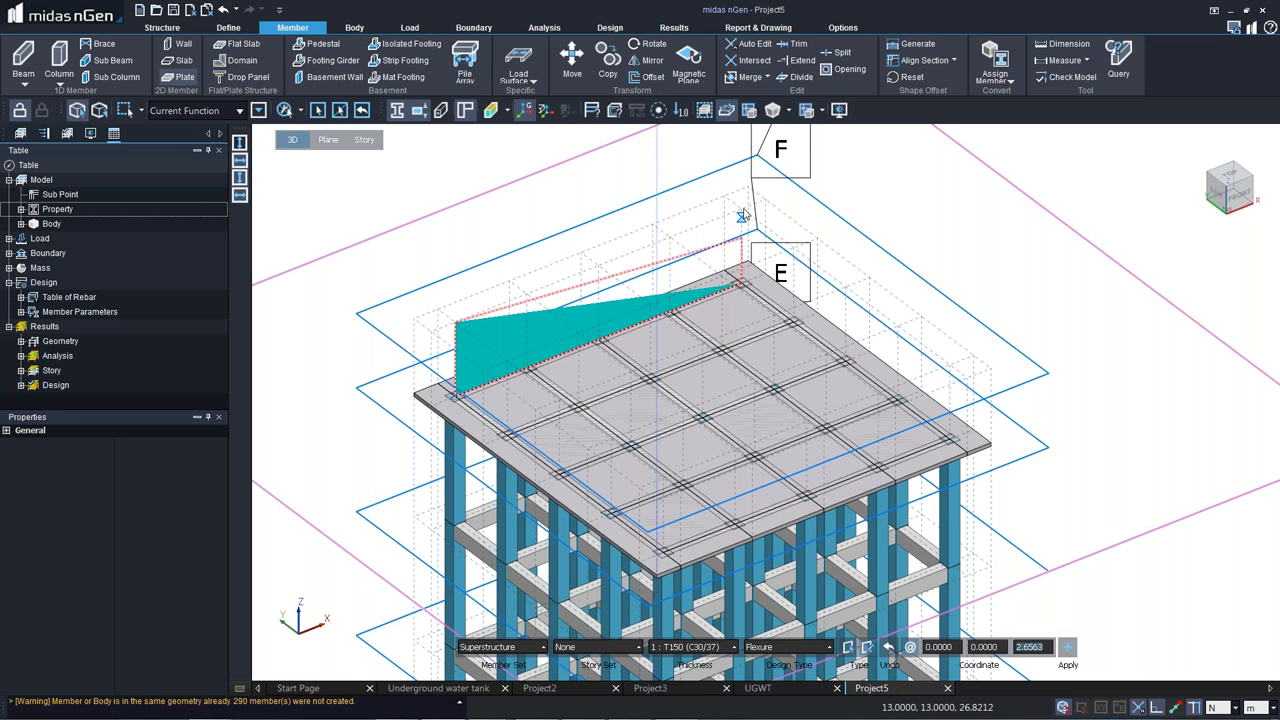
{"action": "left_click", "coordinate": [742, 215]}
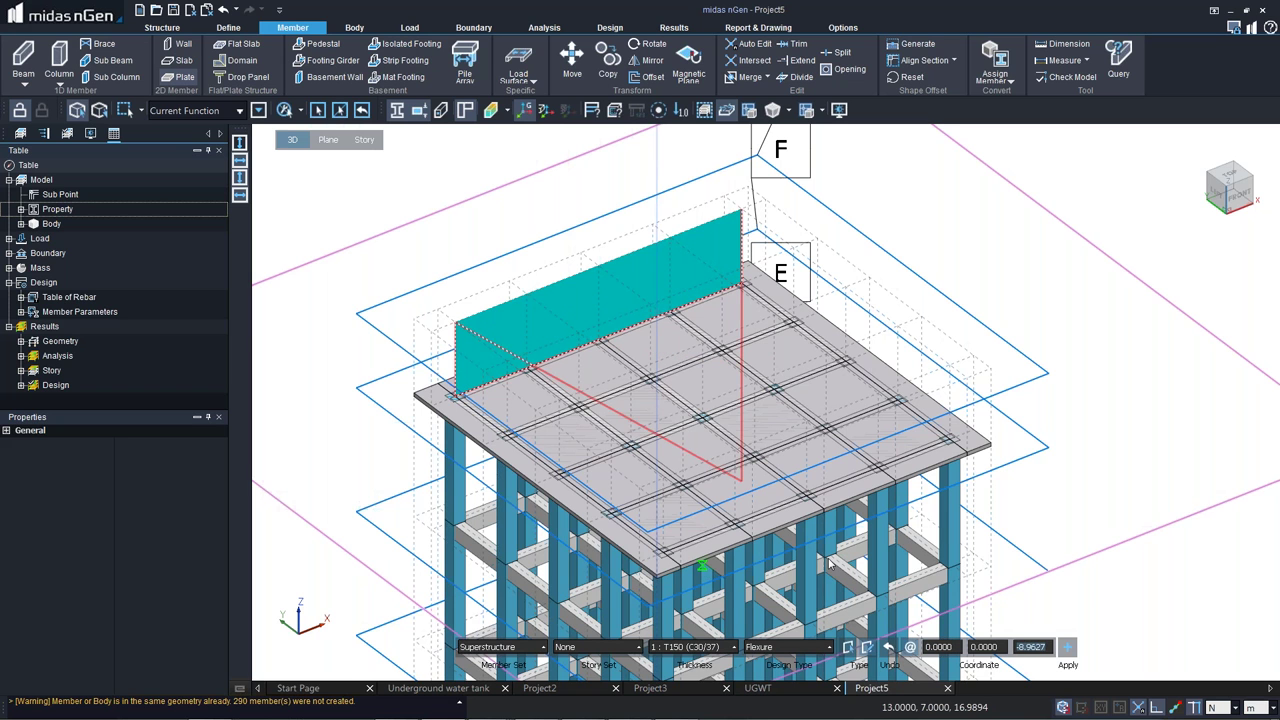
{"action": "left_click", "coordinate": [1068, 650]}
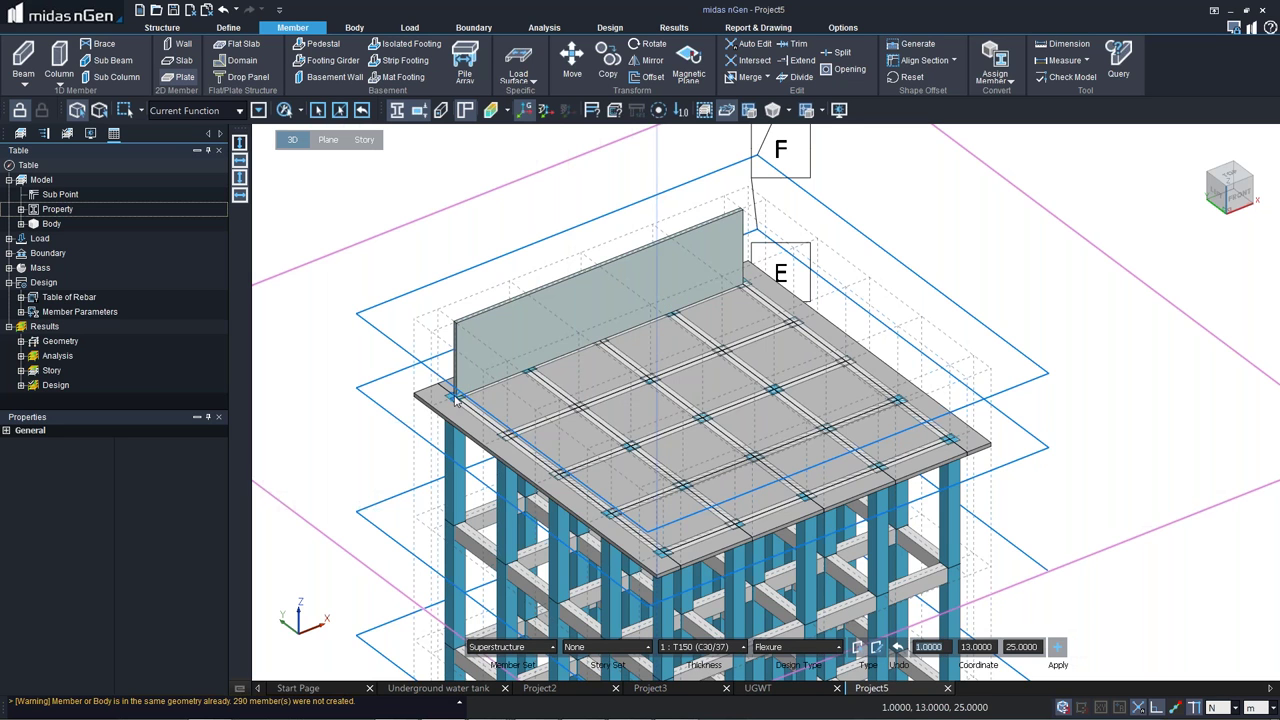
Try to create a 3 m high vertical T150 plate above the side column row at X = 1, and undo it.
{"action": "left_click", "coordinate": [455, 398]}
{"action": "left_click", "coordinate": [659, 545]}
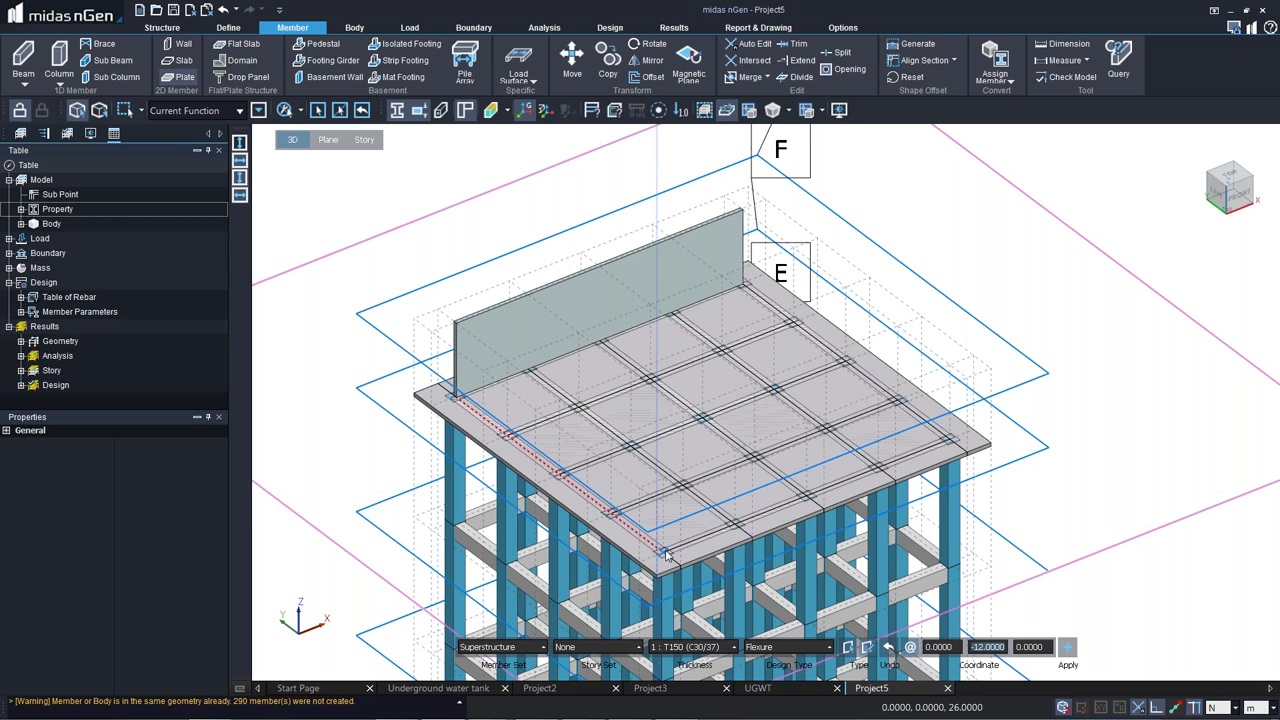
{"action": "left_click", "coordinate": [665, 477]}
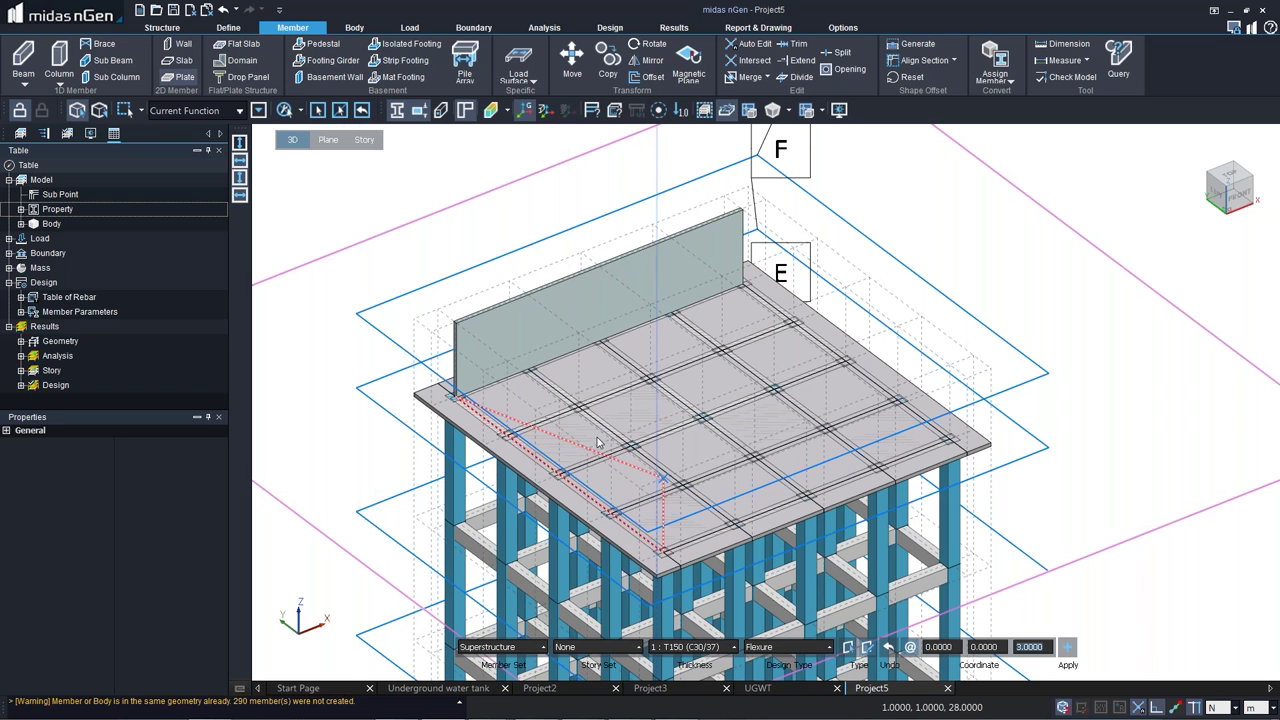
{"action": "left_click", "coordinate": [452, 320]}
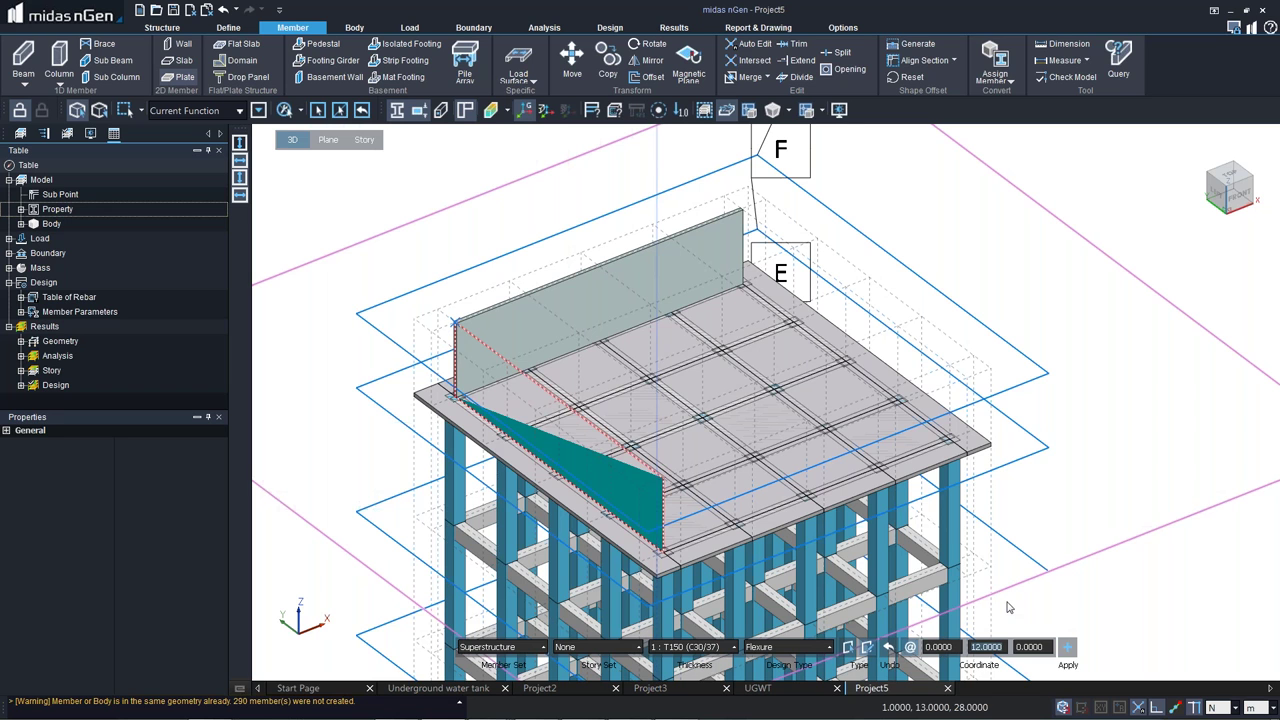
{"action": "left_click", "coordinate": [1068, 650]}
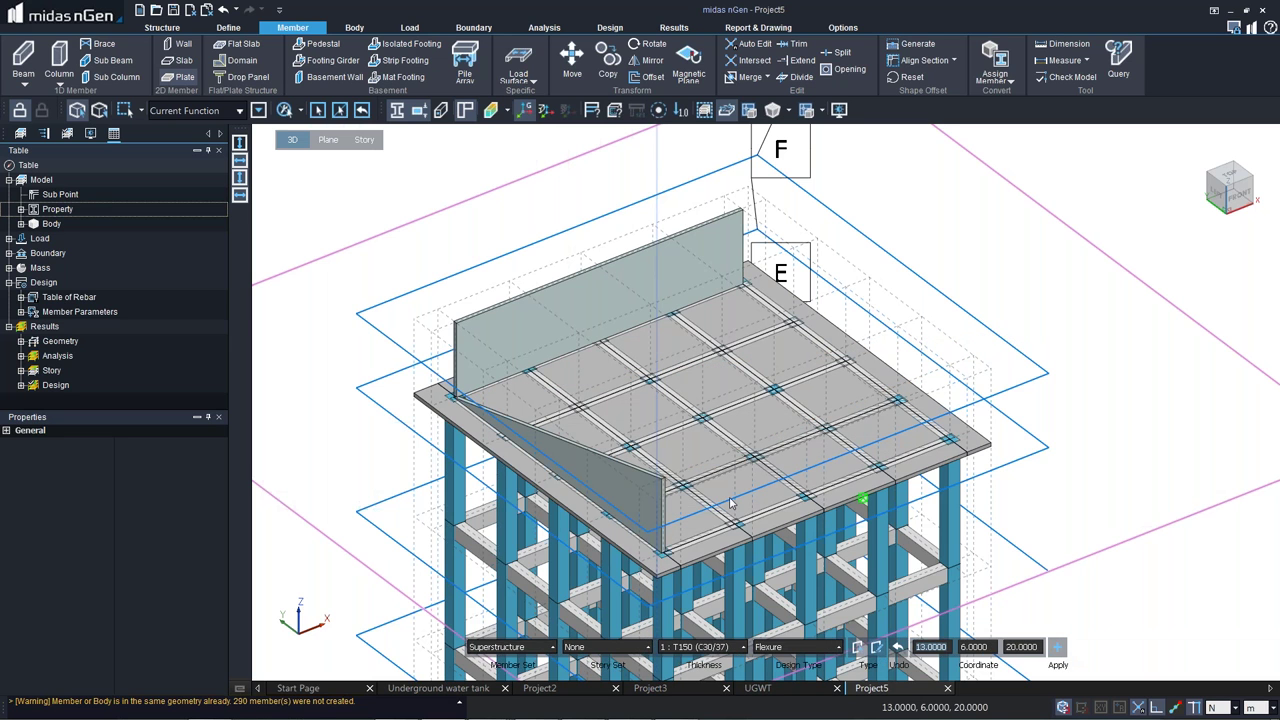
{"action": "key", "text": "Escape"}
{"action": "key", "text": "ctrl+z"}
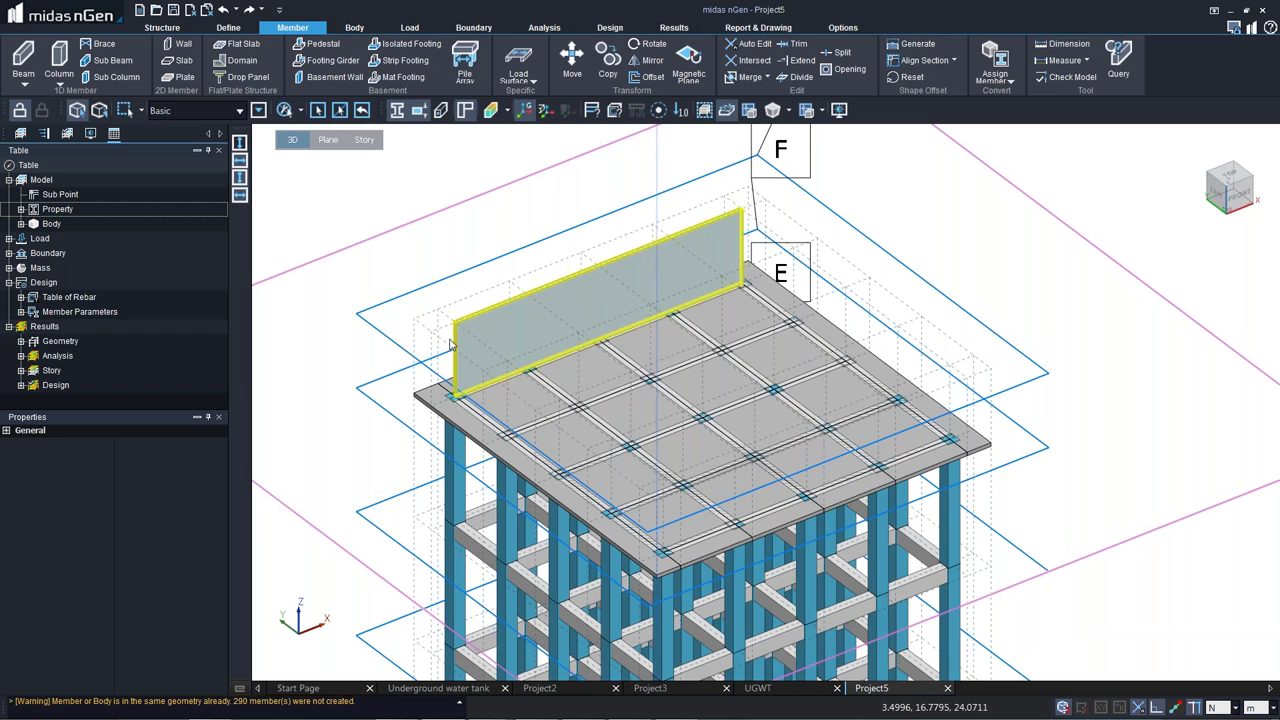
Set up a grid-to-member conversion of type Plate and select the rooftop grid face above the side column row at X = 1.
{"action": "left_click", "coordinate": [161, 27]}
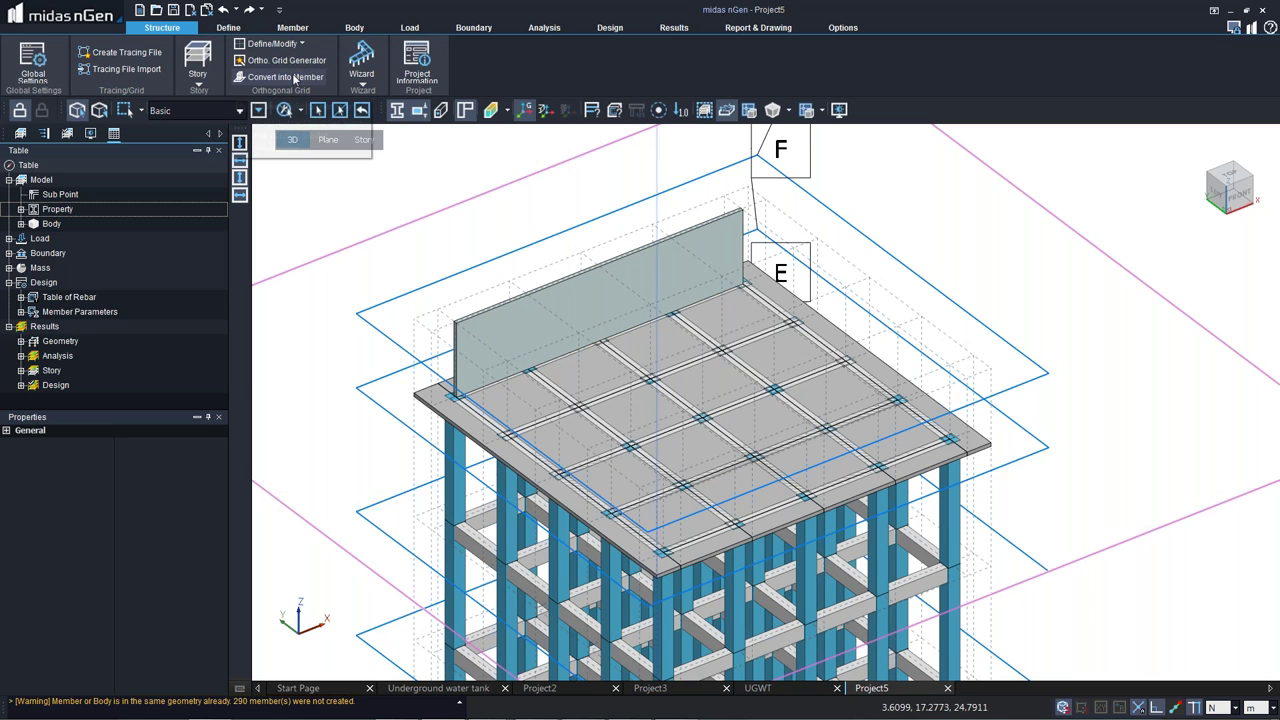
{"action": "left_click", "coordinate": [294, 78]}
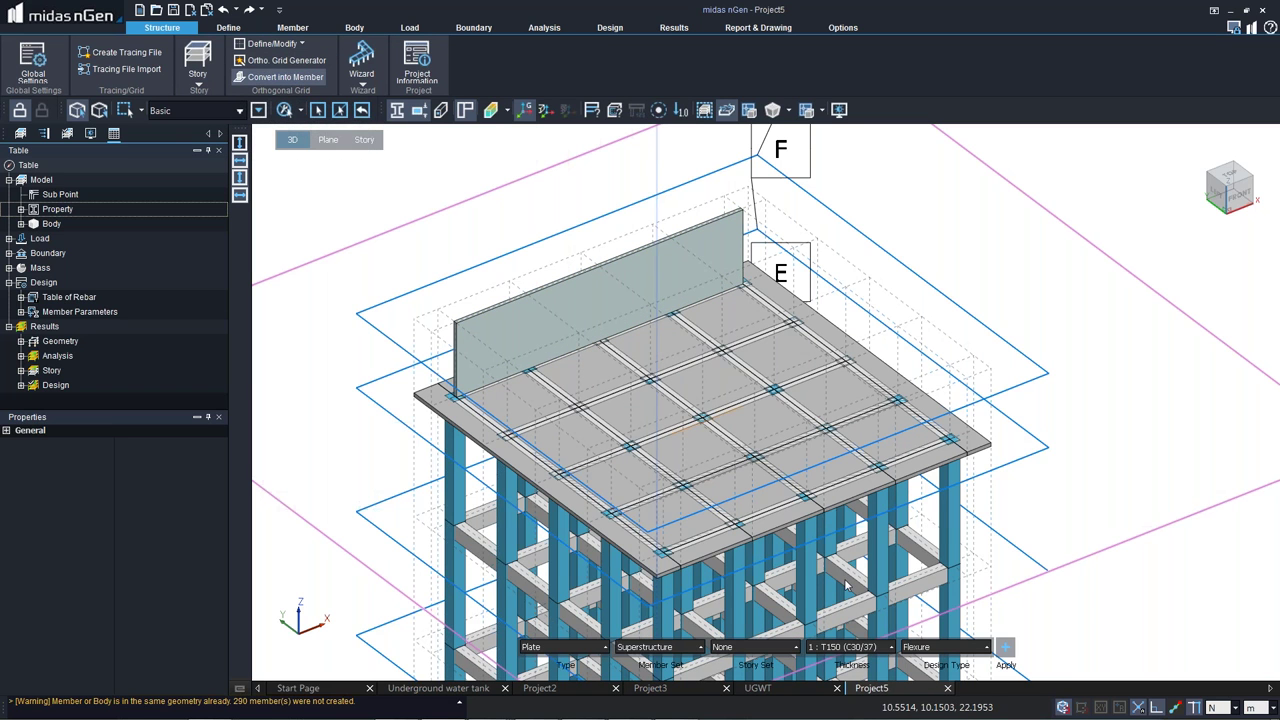
{"action": "left_click", "coordinate": [553, 648]}
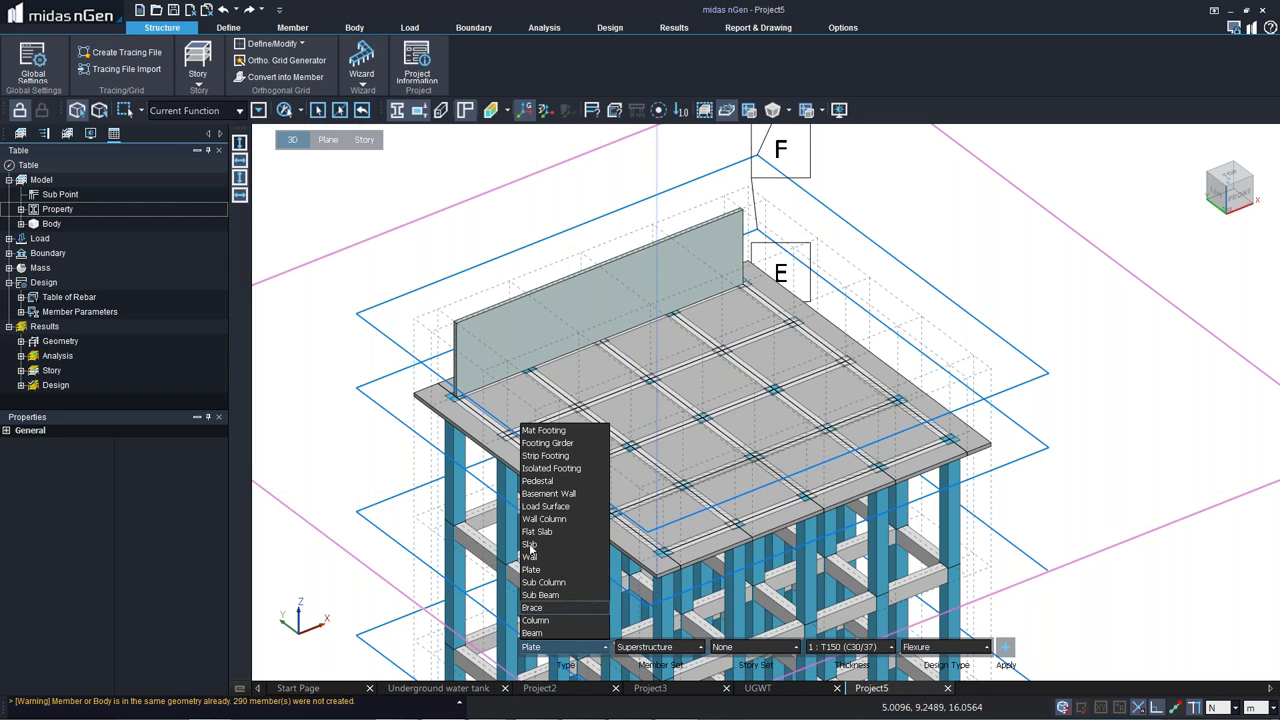
{"action": "left_click", "coordinate": [575, 560]}
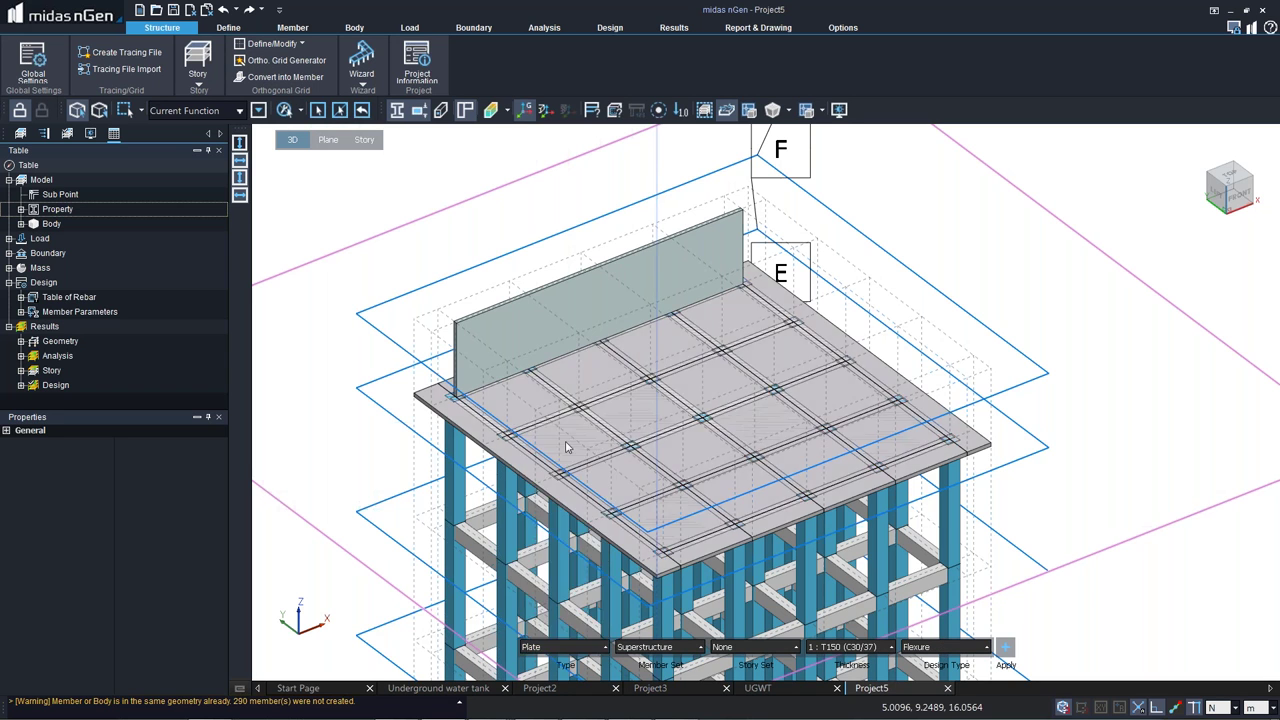
{"action": "right_click", "coordinate": [558, 438]}
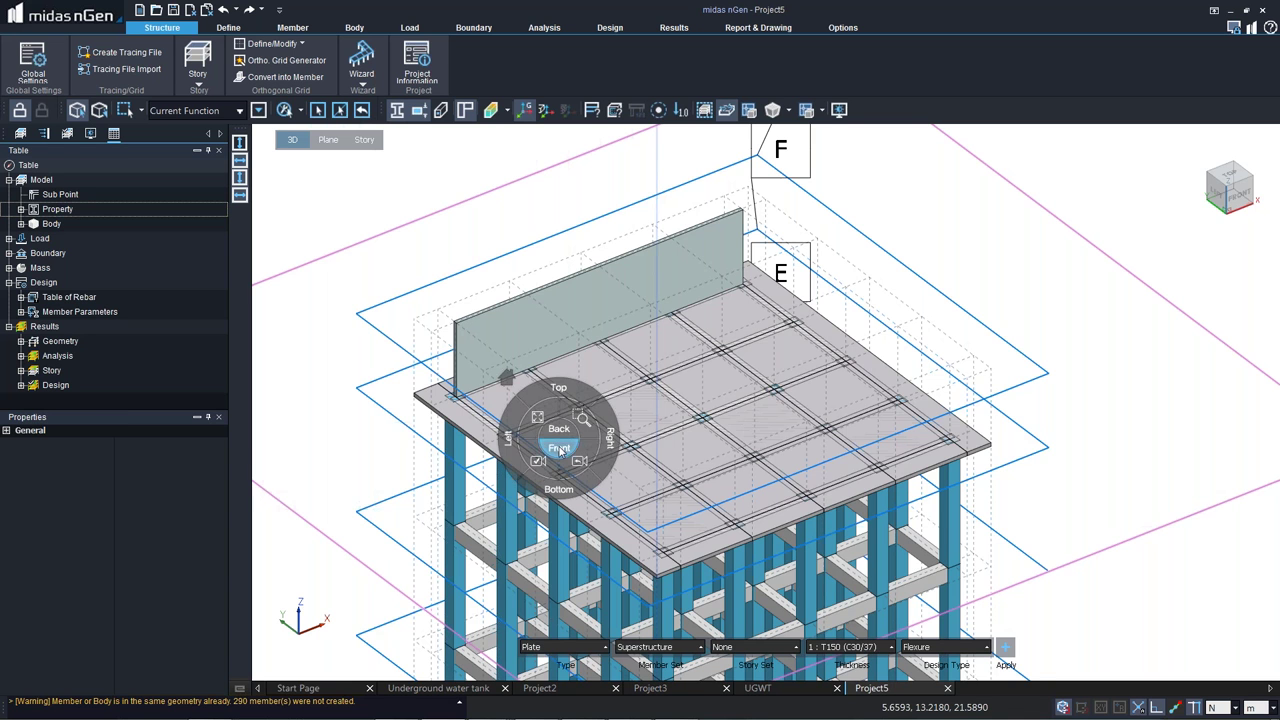
{"action": "left_click", "coordinate": [560, 450]}
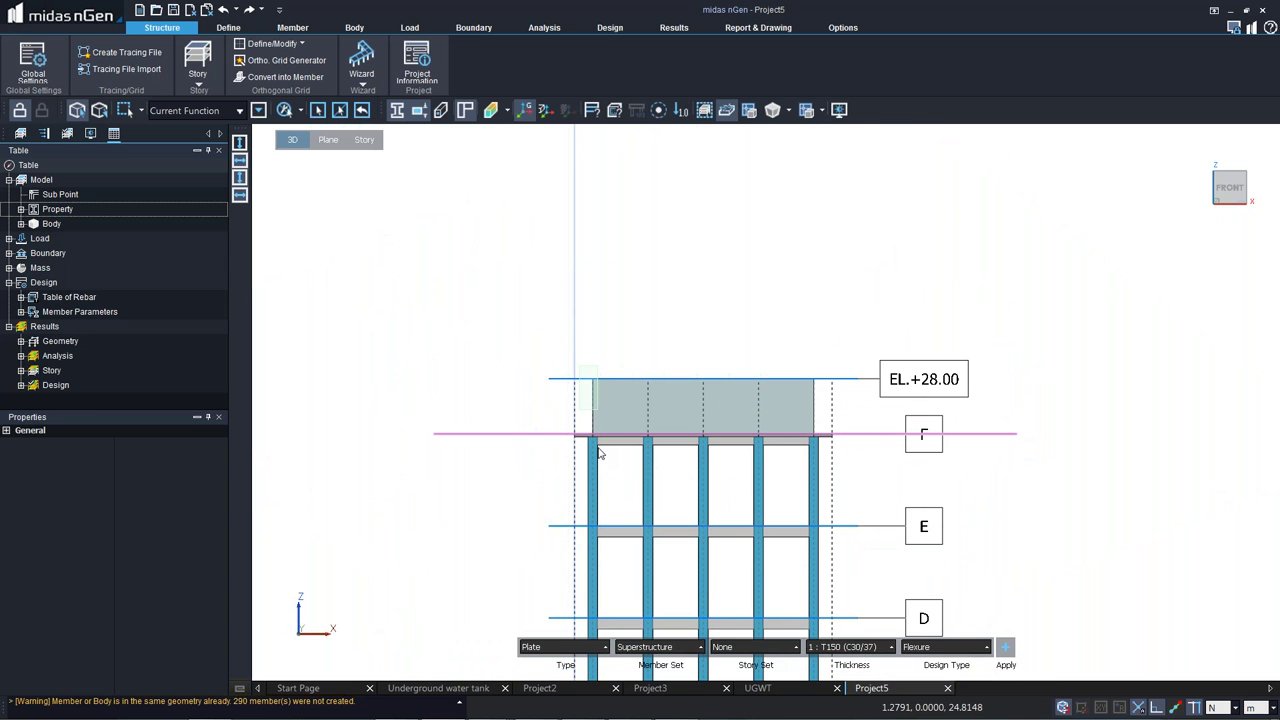
{"action": "left_click", "coordinate": [592, 442]}
{"action": "middle_click_drag", "start_coordinate": [618, 437], "coordinate": [832, 406]}
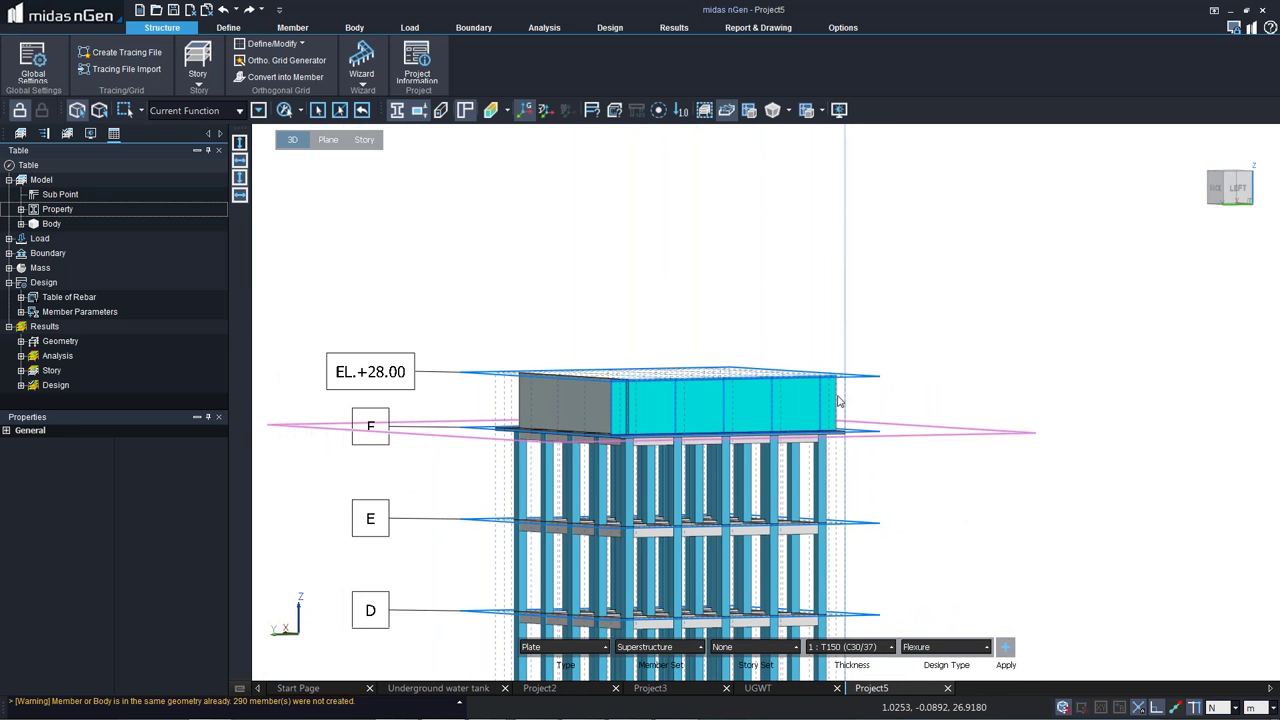
{"action": "middle_click_drag", "start_coordinate": [878, 460], "coordinate": [855, 462]}
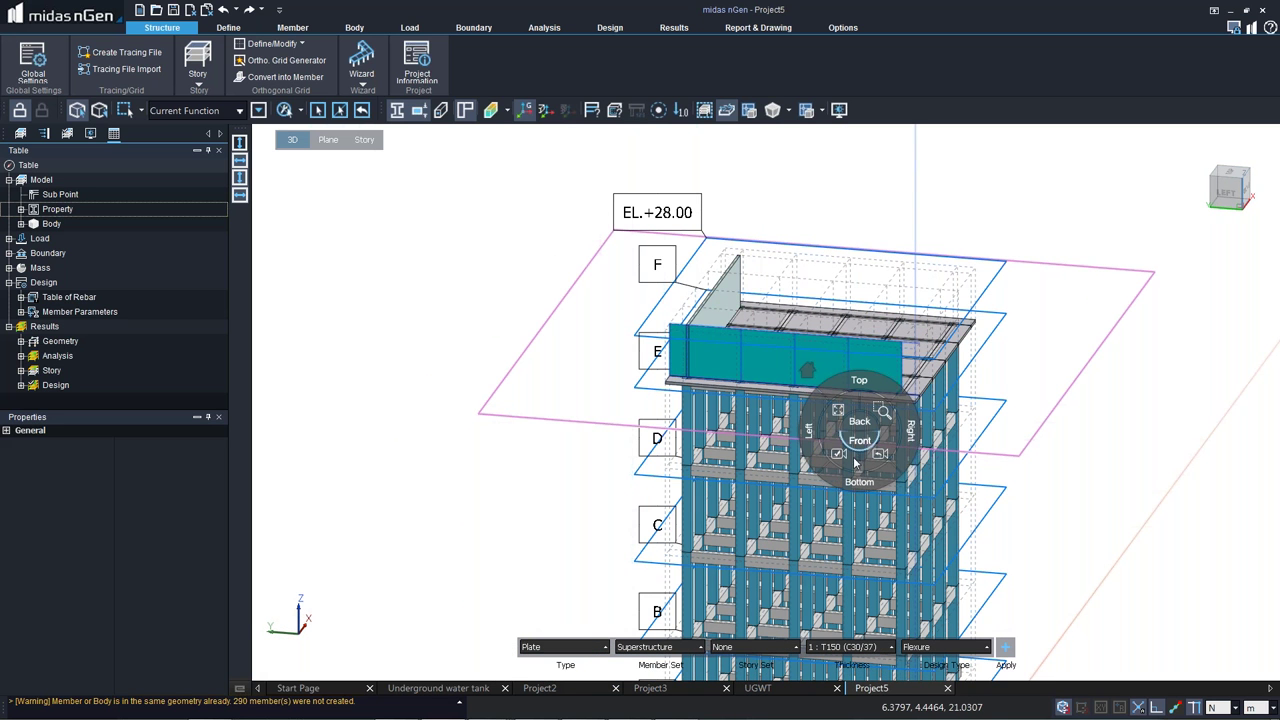
Add the rooftop grid face above the opposite side column row, parallel to the X = 1 face, to the conversion selection.
{"action": "middle_click_drag", "start_coordinate": [856, 463], "coordinate": [860, 476]}
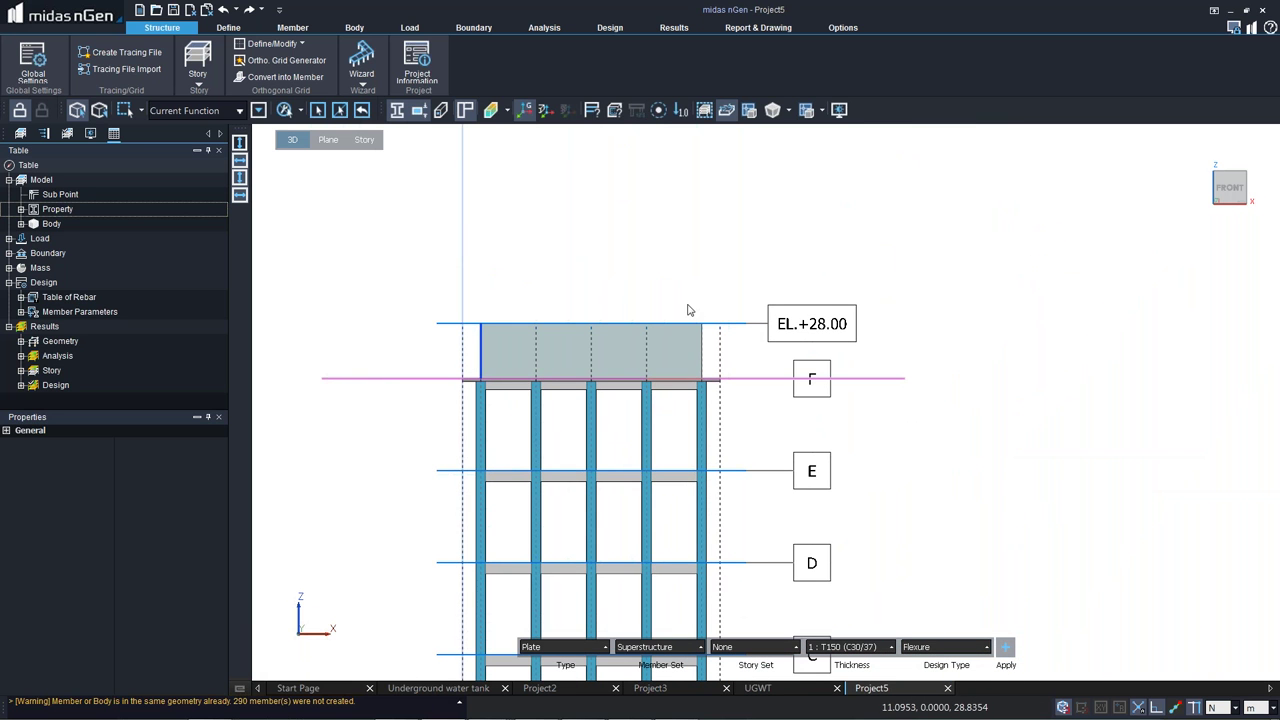
{"action": "middle_click", "coordinate": [694, 378]}
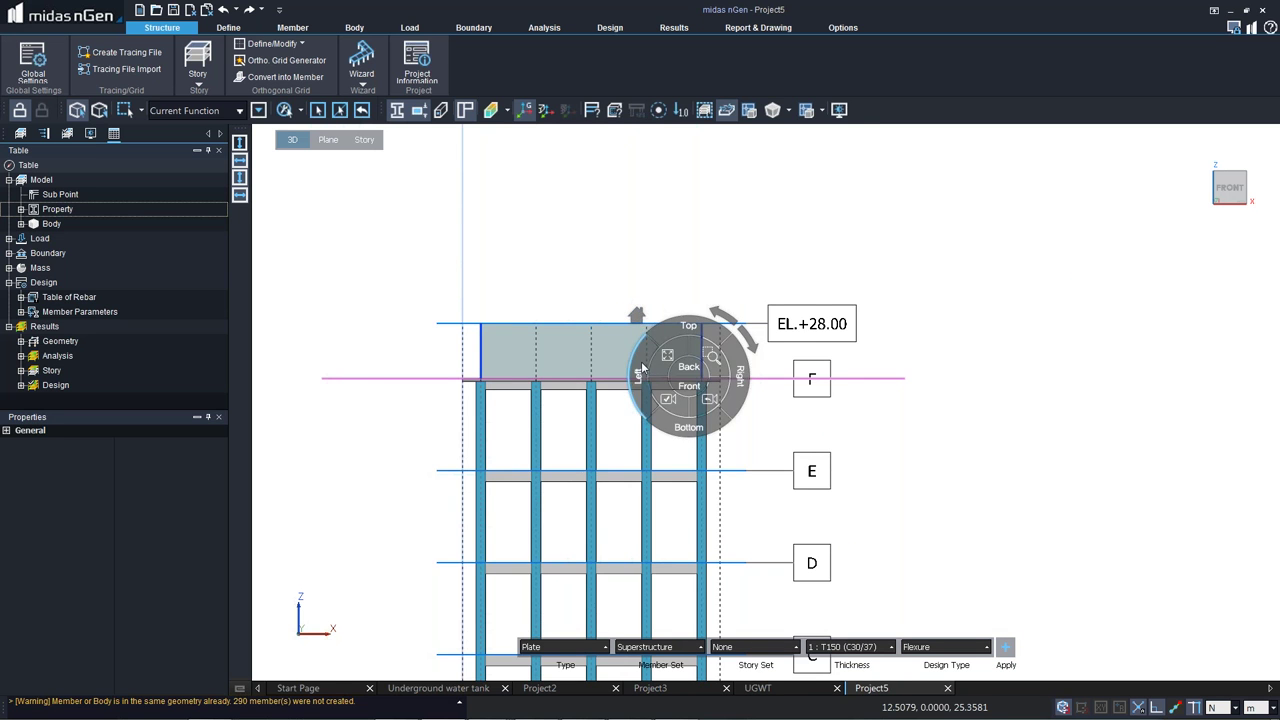
{"action": "left_click", "coordinate": [641, 361]}
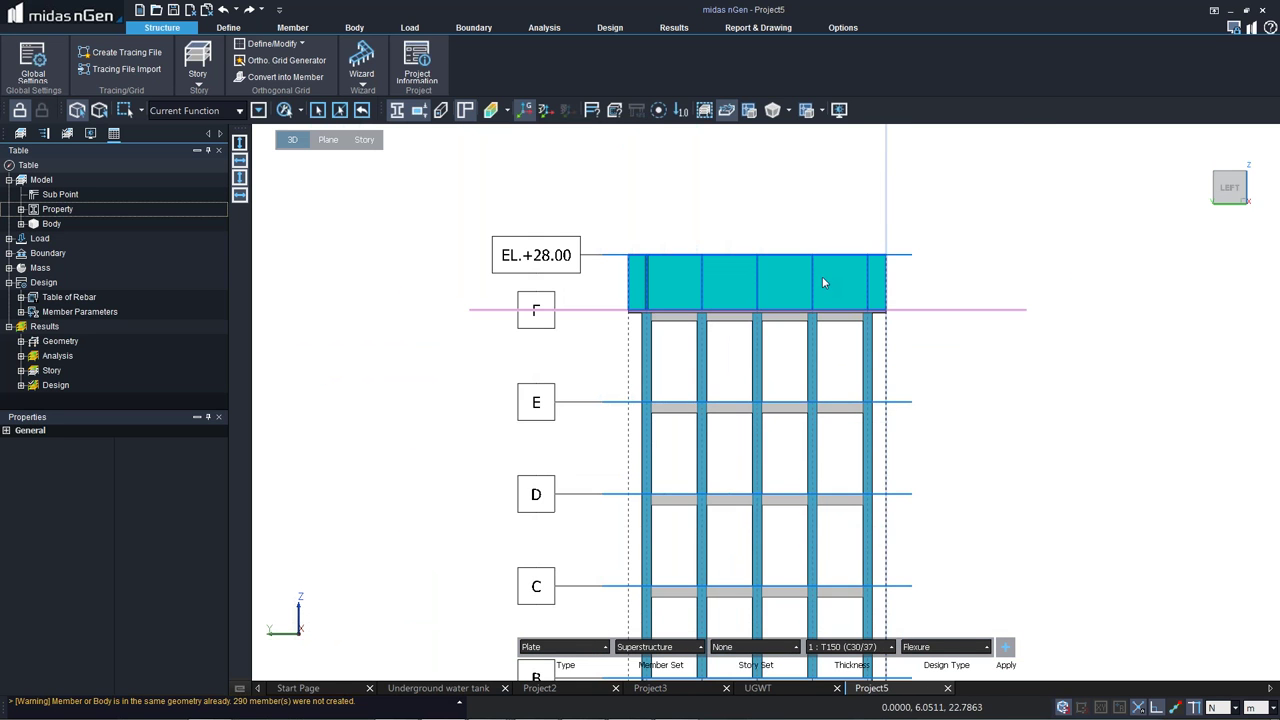
{"action": "middle_click_drag", "start_coordinate": [846, 280], "coordinate": [849, 246], "text": "ctrl"}
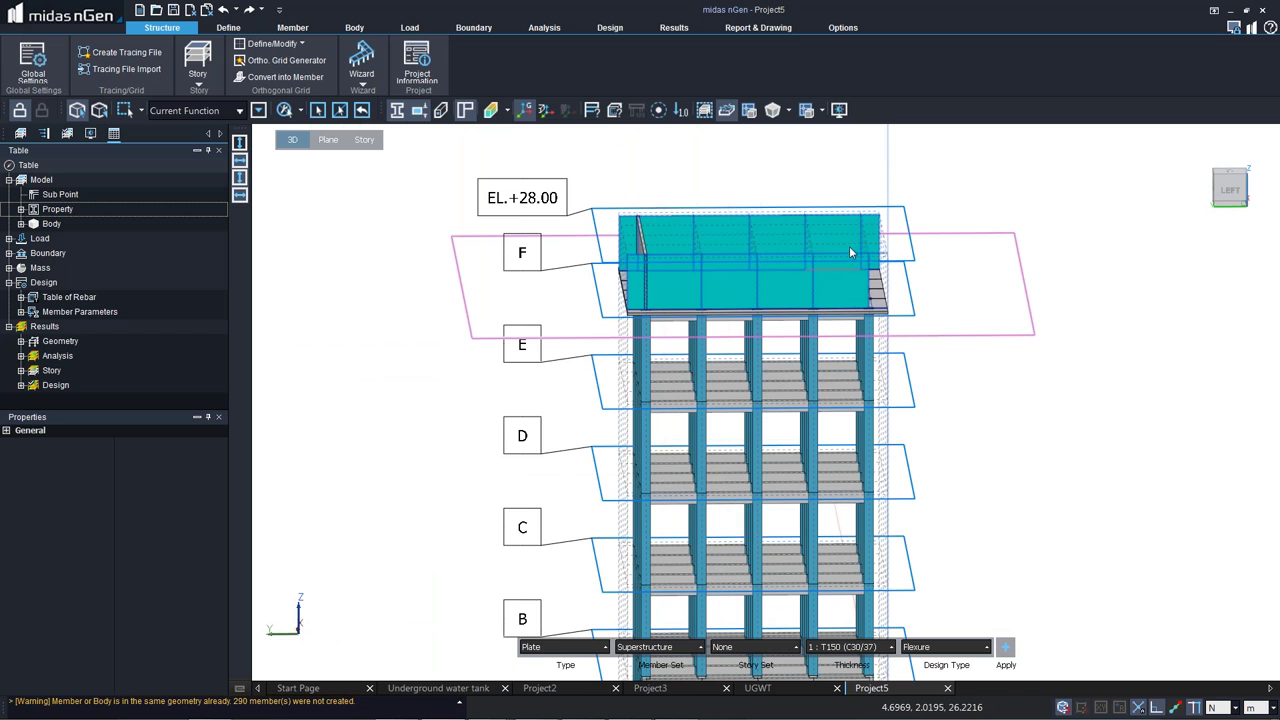
{"action": "middle_click", "coordinate": [848, 250]}
{"action": "left_click", "coordinate": [862, 217]}
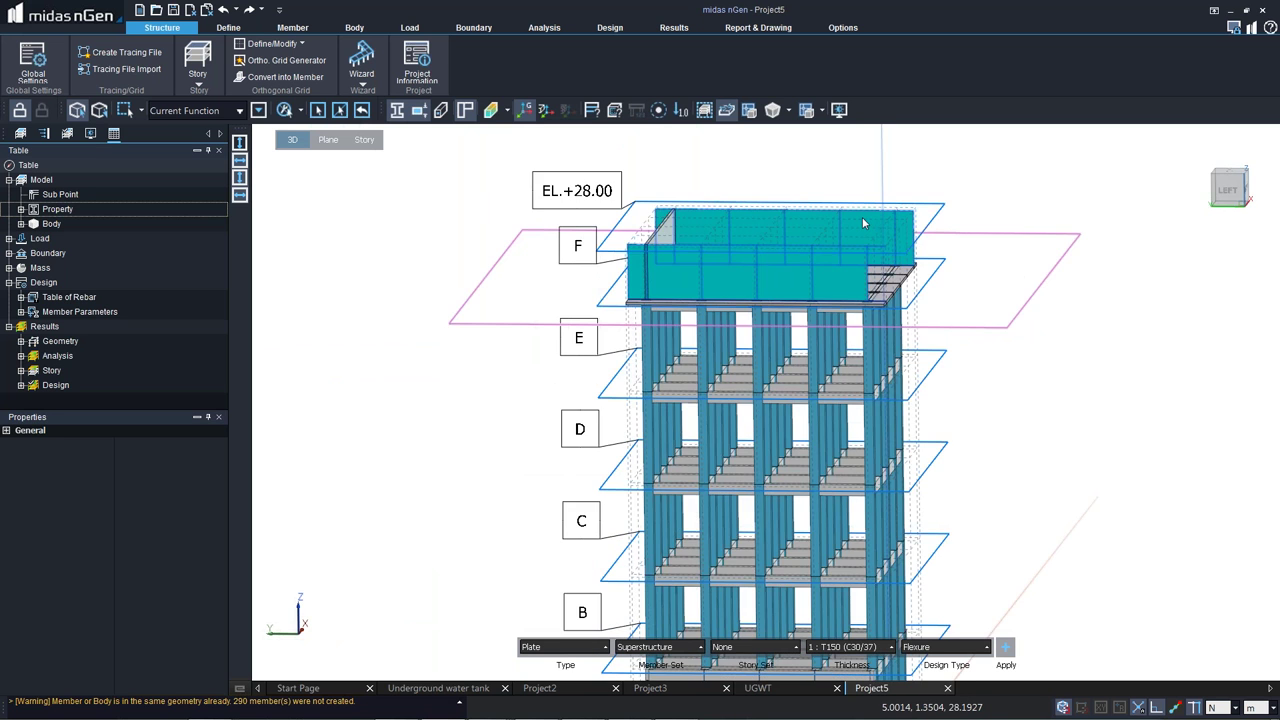
Add the rooftop grid face above the front column row and convert the three selected faces into T150 (C30/37) plates.
{"action": "middle_click", "coordinate": [840, 205]}
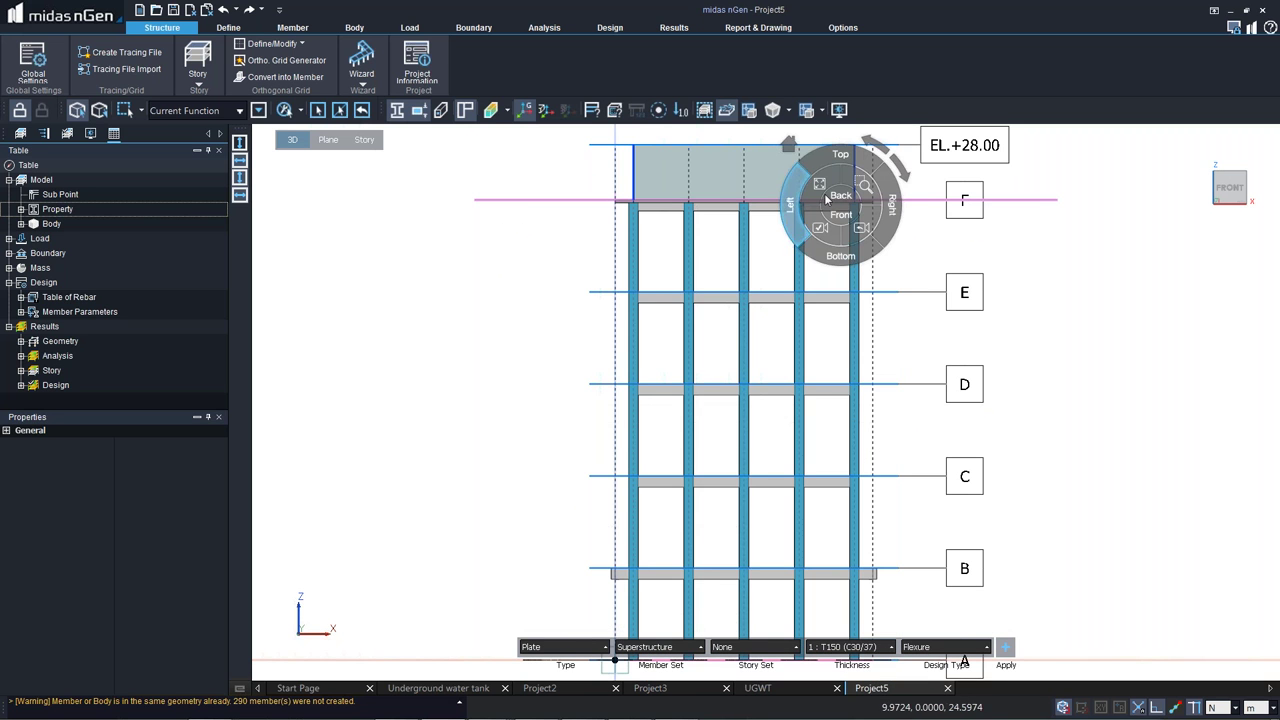
{"action": "left_click", "coordinate": [826, 199]}
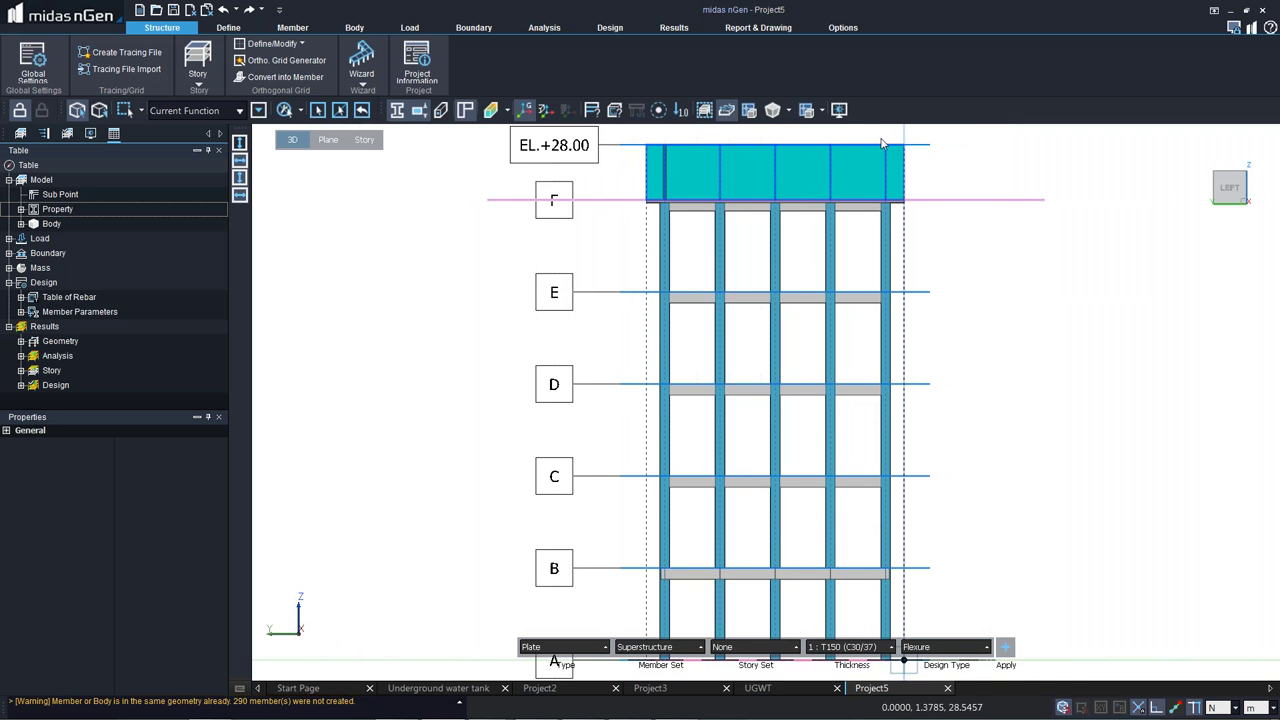
{"action": "middle_click", "coordinate": [851, 287]}
{"action": "left_click", "coordinate": [796, 223]}
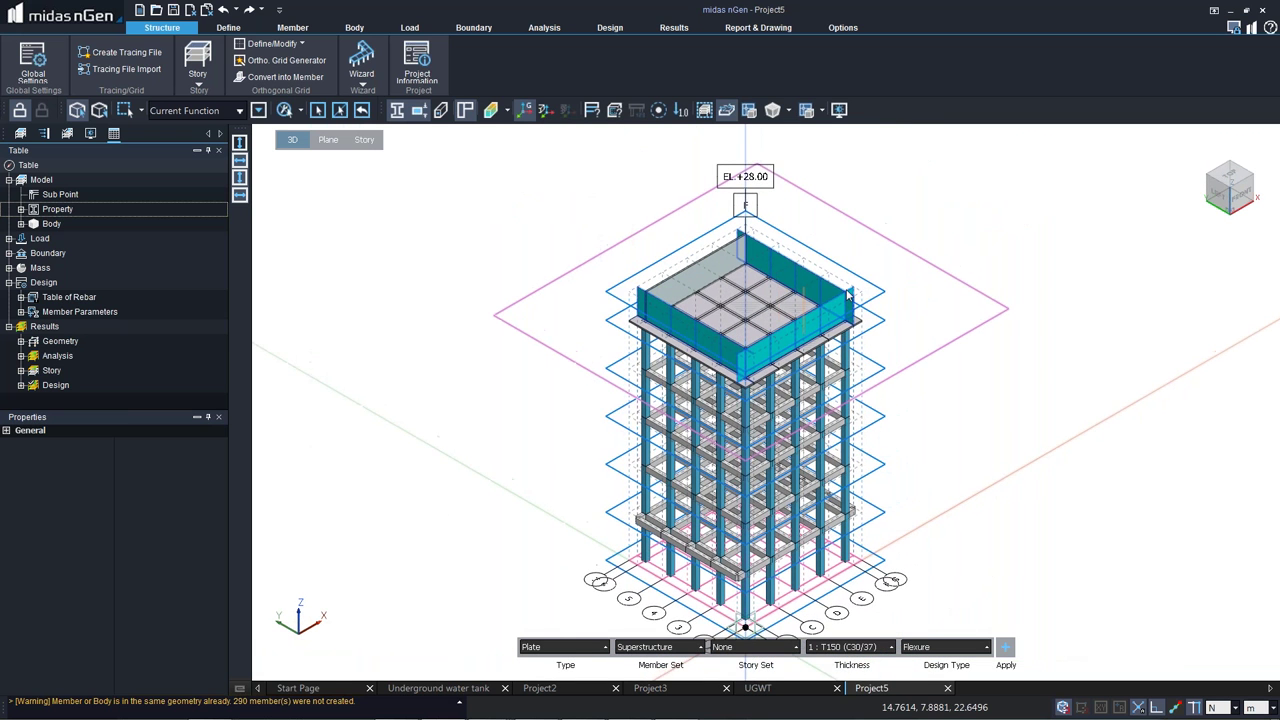
{"action": "scroll", "coordinate": [848, 293], "scroll_direction": "up", "scroll_amount": 3}
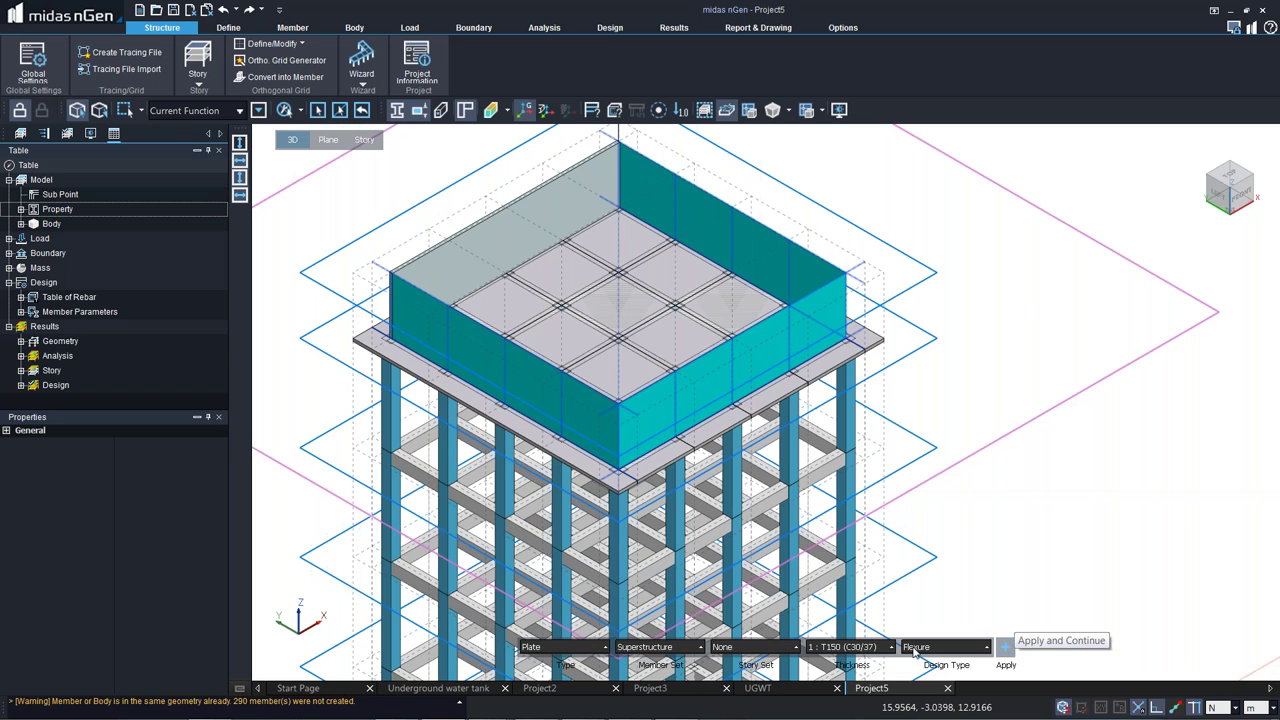
{"action": "left_click", "coordinate": [850, 647]}
{"action": "left_click", "coordinate": [838, 621]}
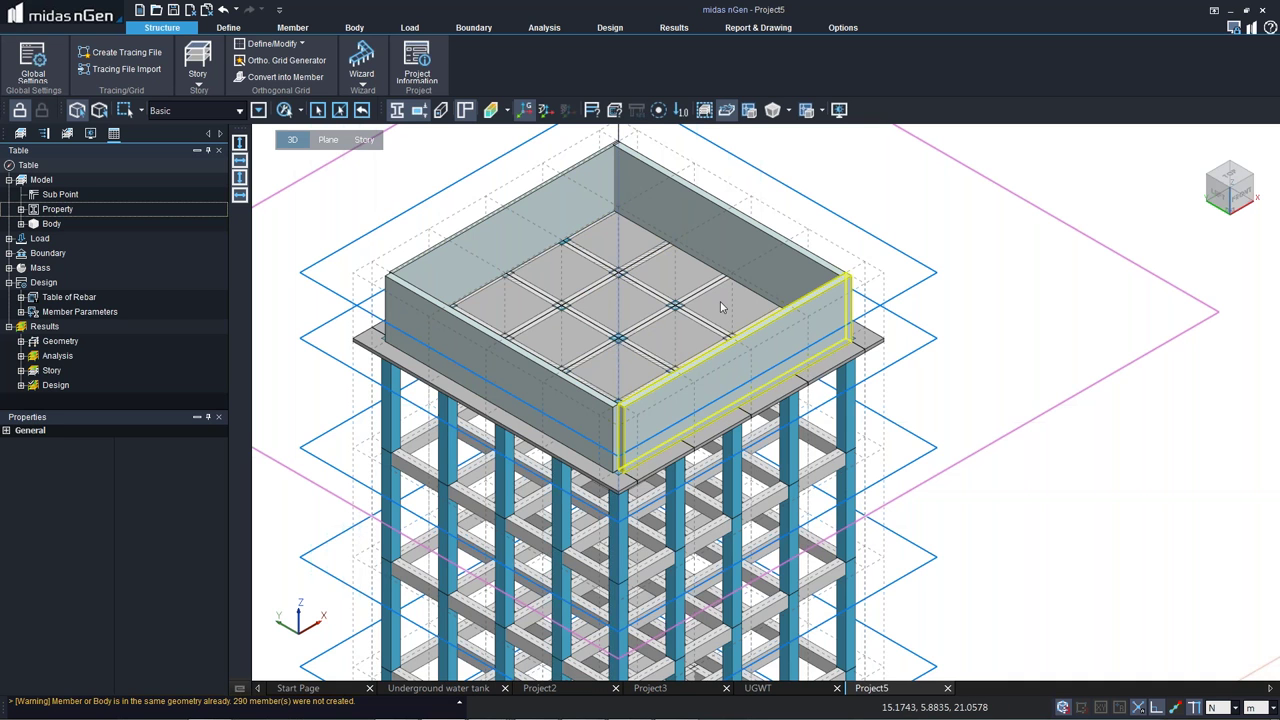
Add a self-weight load to the model.
{"action": "middle_click_drag", "start_coordinate": [678, 431], "coordinate": [615, 150]}
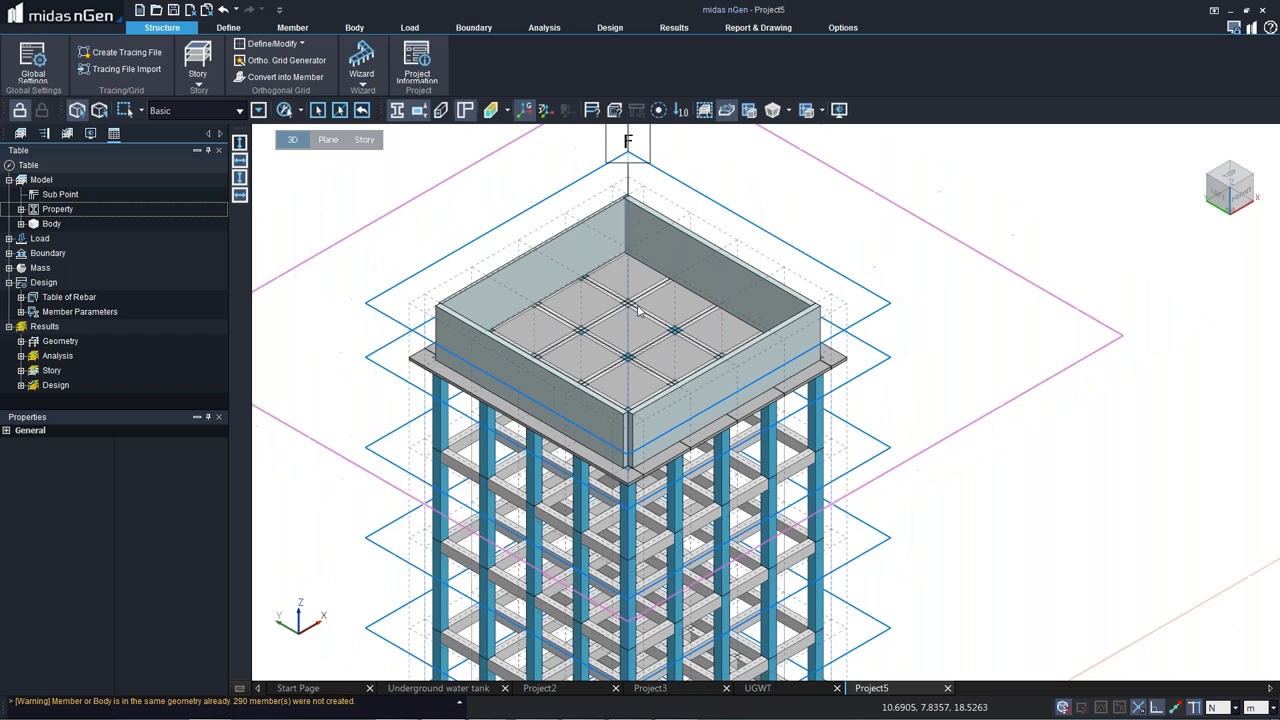
{"action": "left_click", "coordinate": [408, 27]}
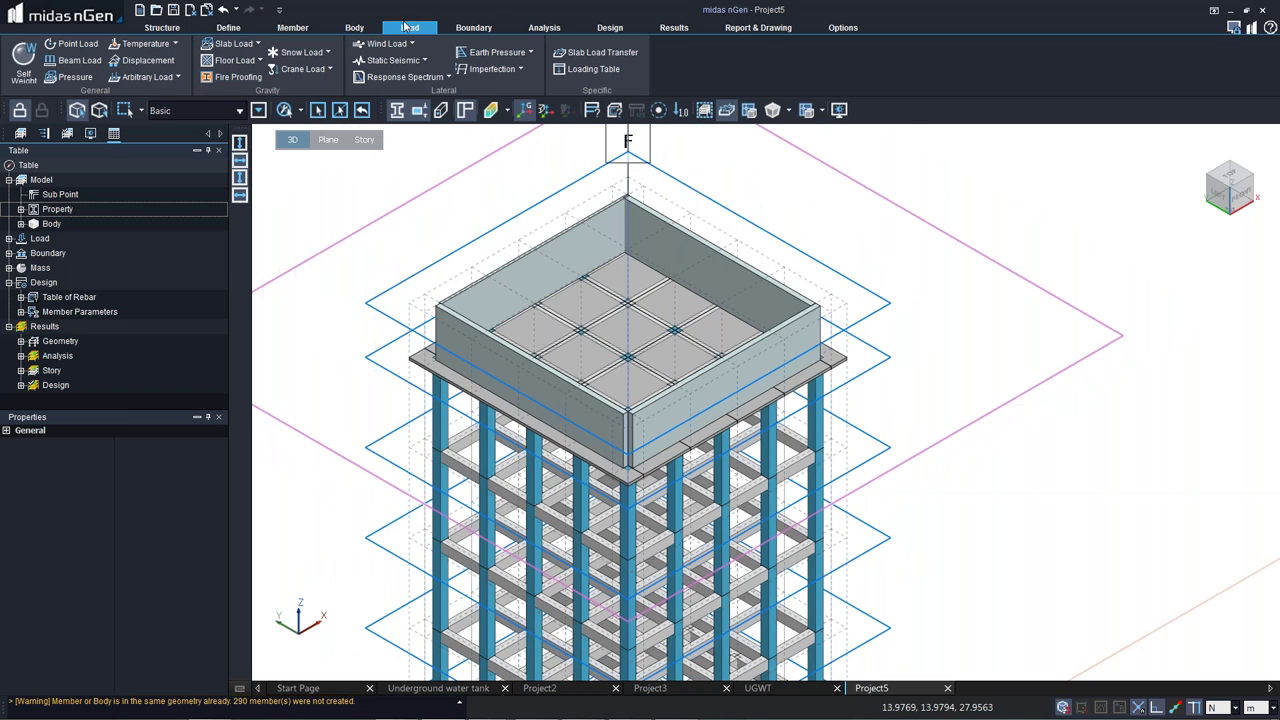
{"action": "left_click", "coordinate": [24, 62]}
{"action": "left_click", "coordinate": [114, 310]}
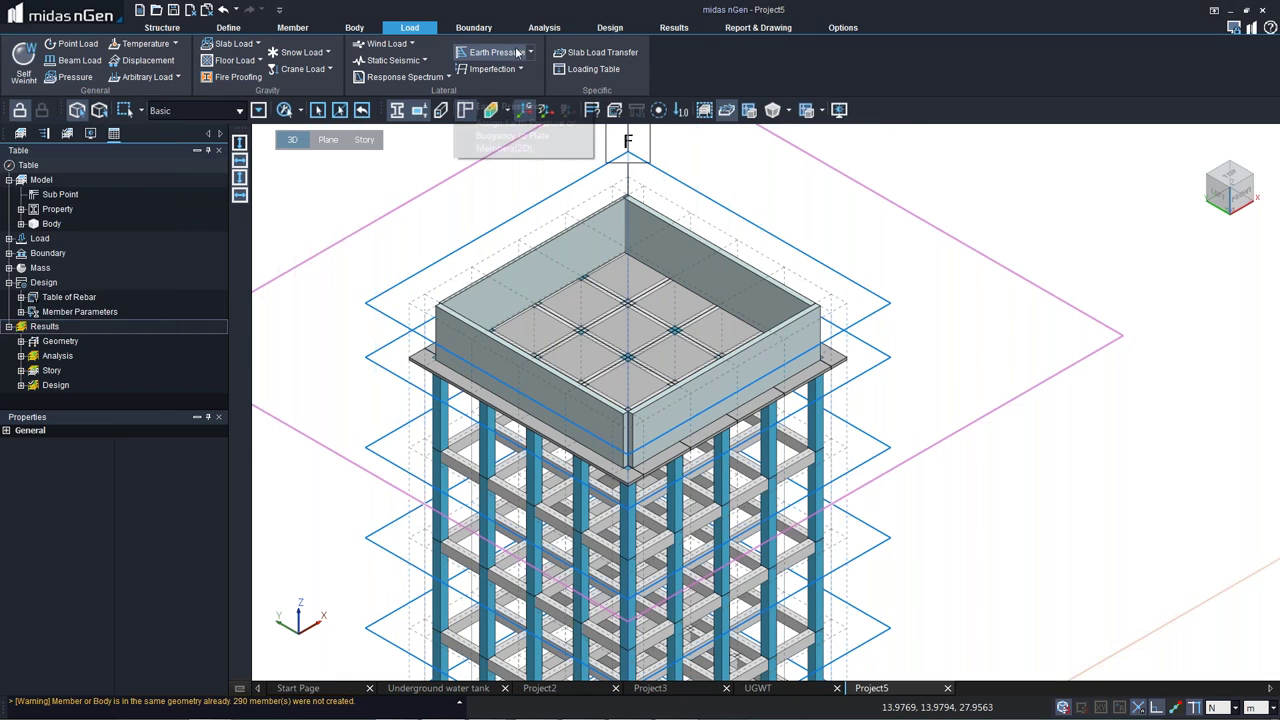
Examine the Earth Pressure load settings and the parameters of a new earth pressure function, then close them without defining anything.
{"action": "left_click", "coordinate": [509, 56]}
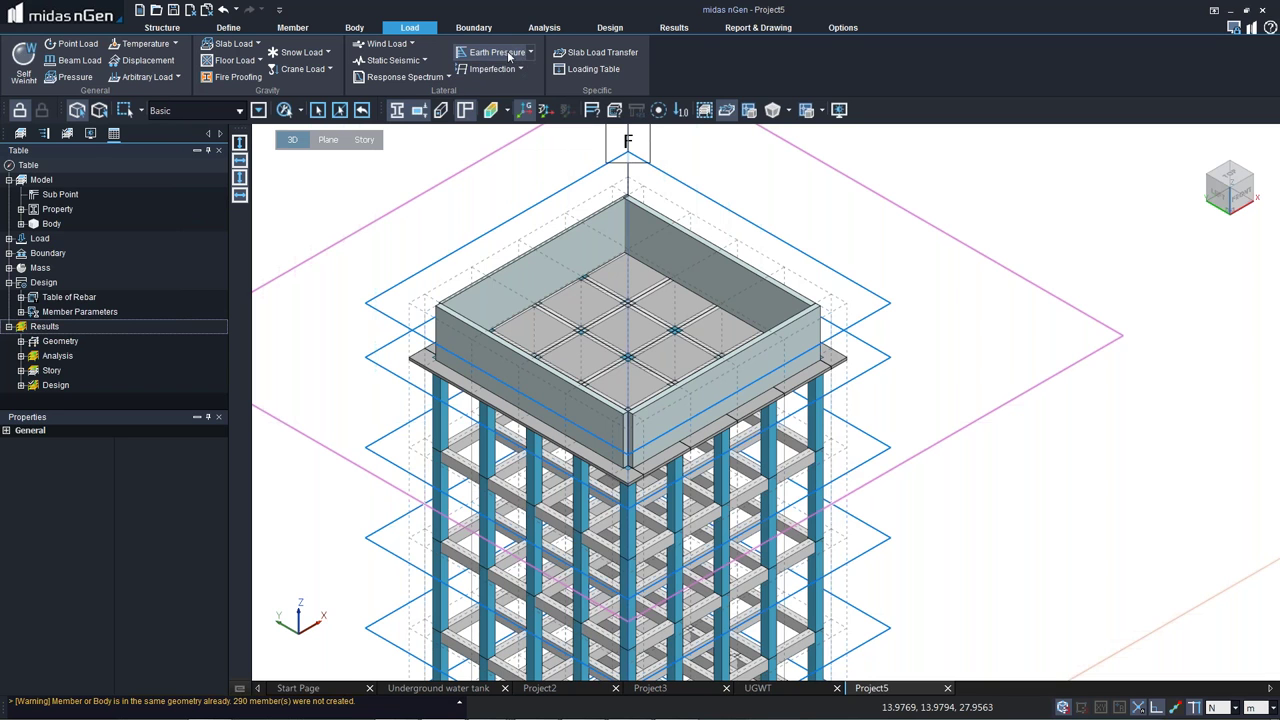
{"action": "left_click", "coordinate": [505, 70]}
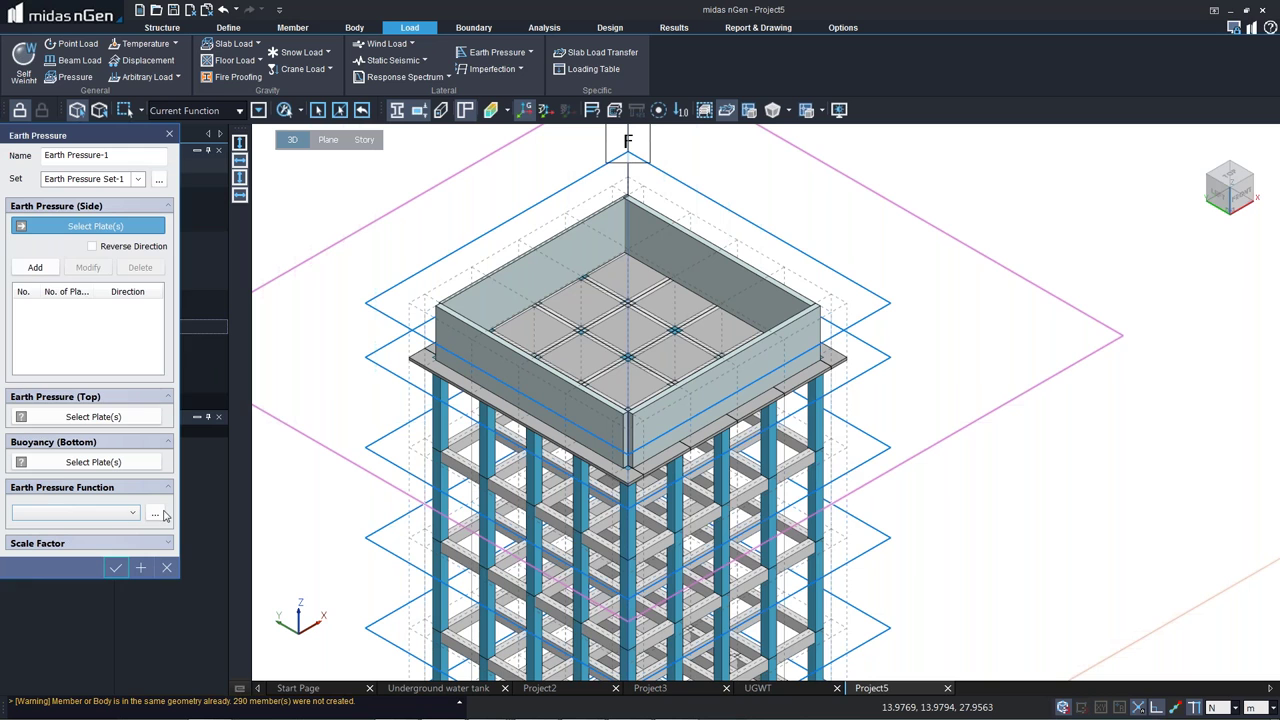
{"action": "left_click", "coordinate": [155, 513]}
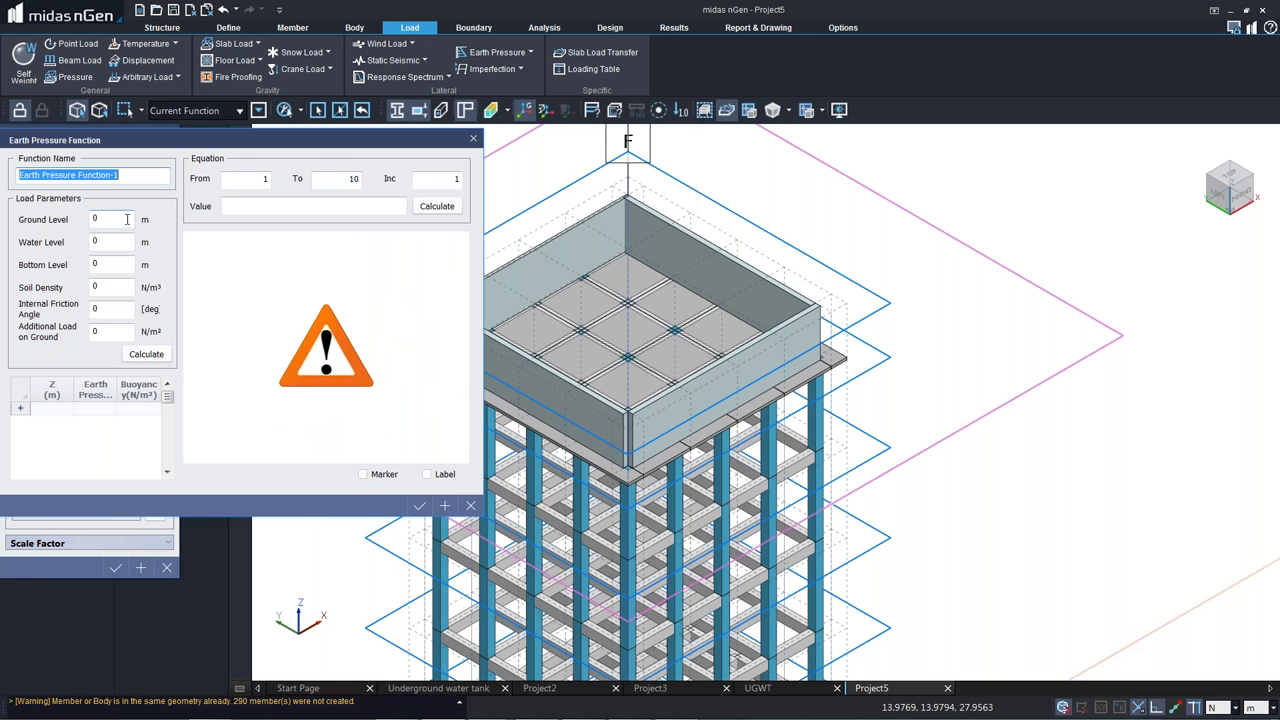
{"action": "left_click", "coordinate": [471, 139]}
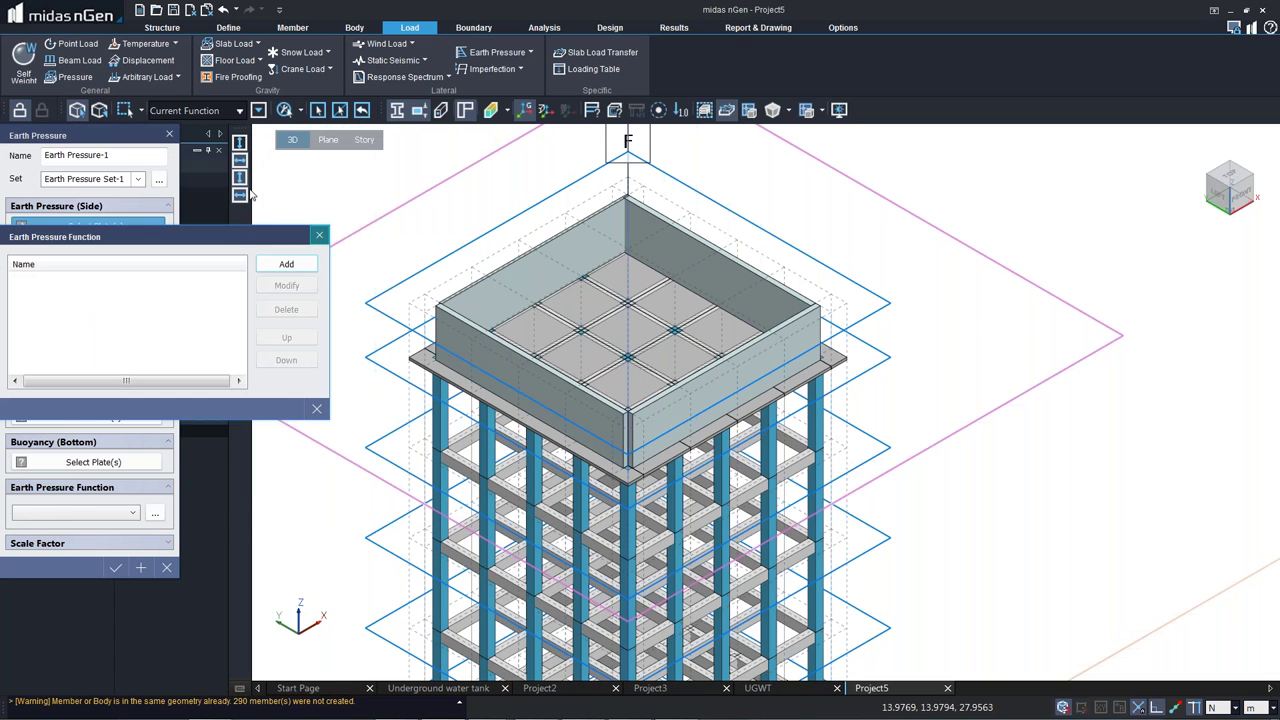
{"action": "left_click", "coordinate": [169, 134]}
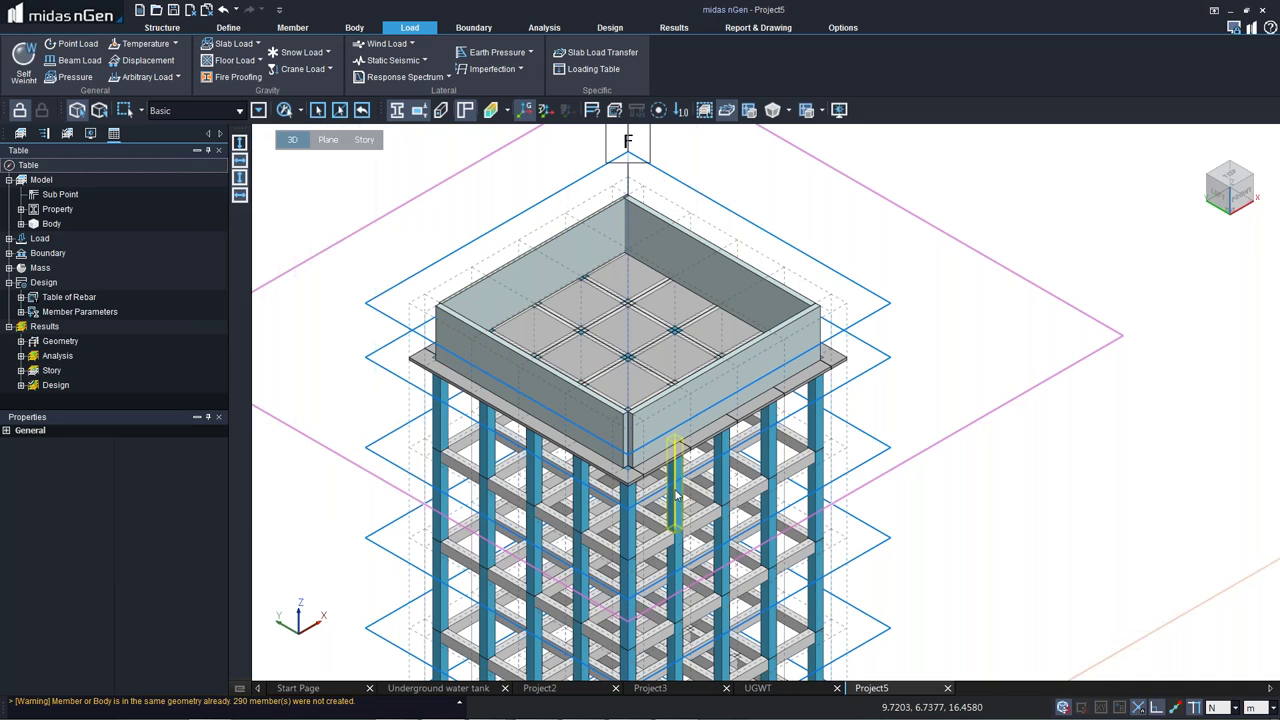
{"action": "left_click", "coordinate": [500, 291]}
{"action": "scroll", "coordinate": [588, 537], "scroll_direction": "down", "scroll_amount": 2}
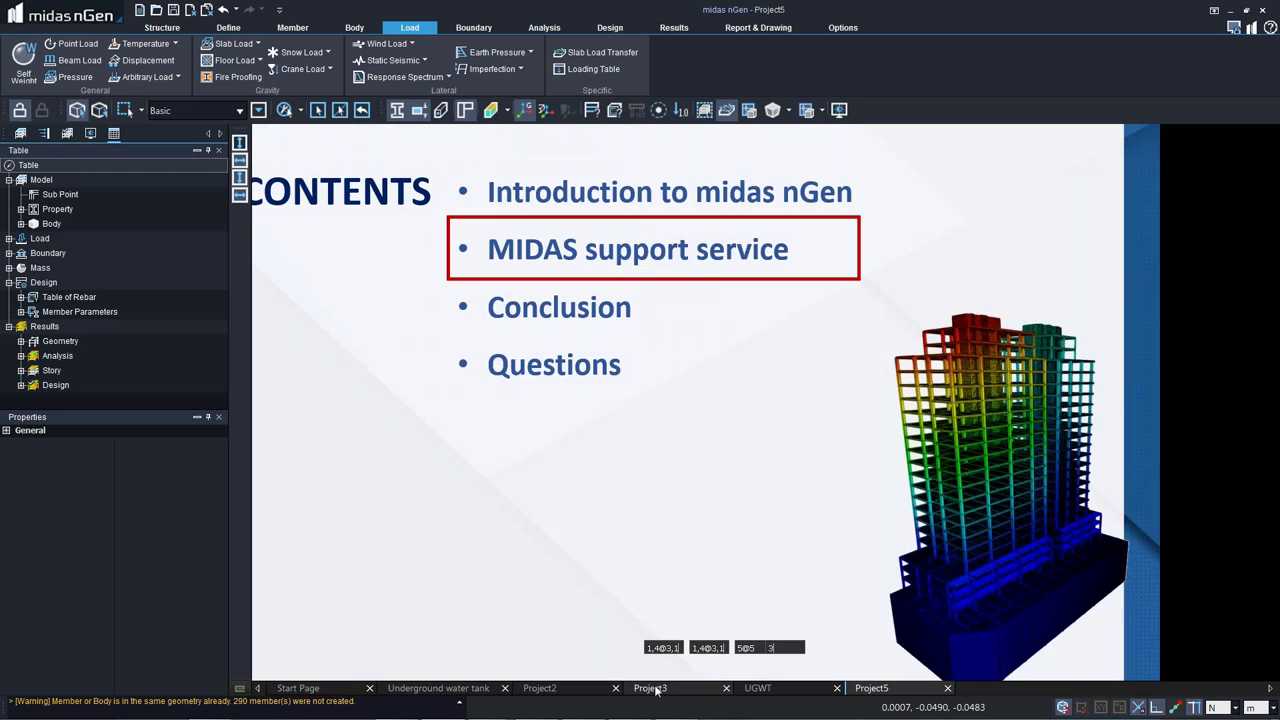
Switch to the Project3 model and try to run its analysis, saving the file as Project3 in the Water Tank folder.
{"action": "left_click", "coordinate": [655, 688]}
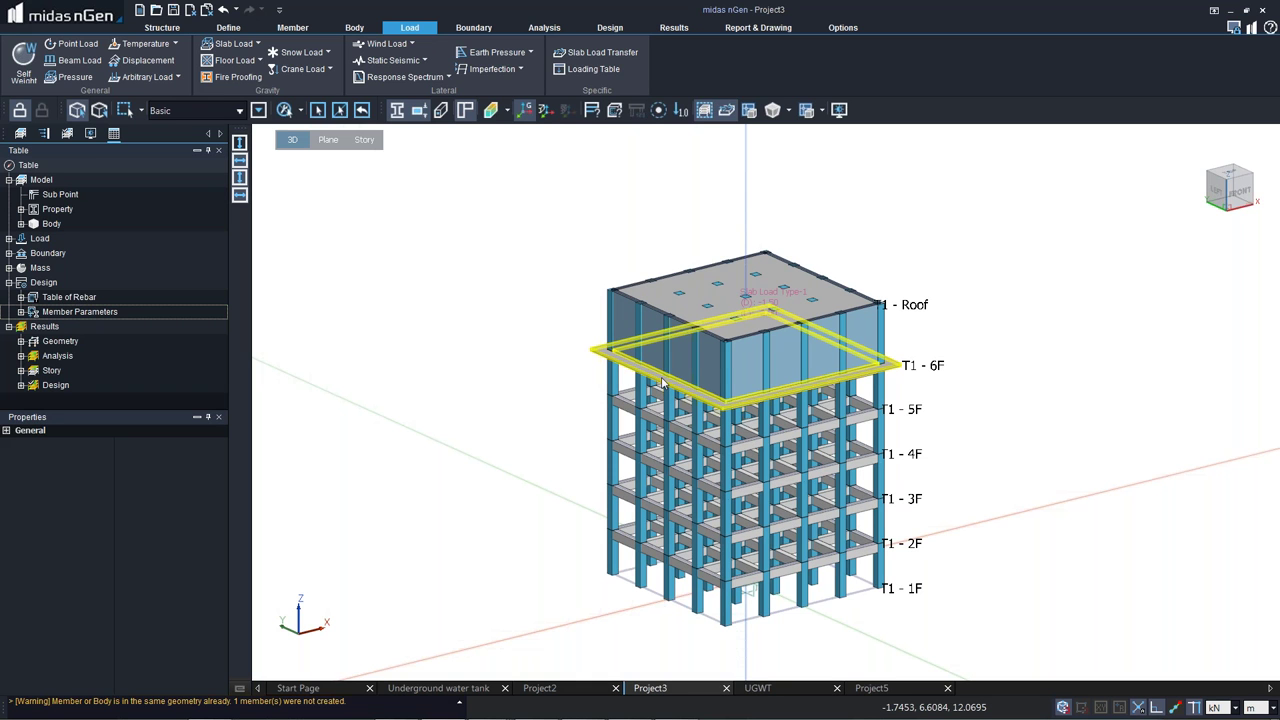
{"action": "left_click", "coordinate": [604, 27]}
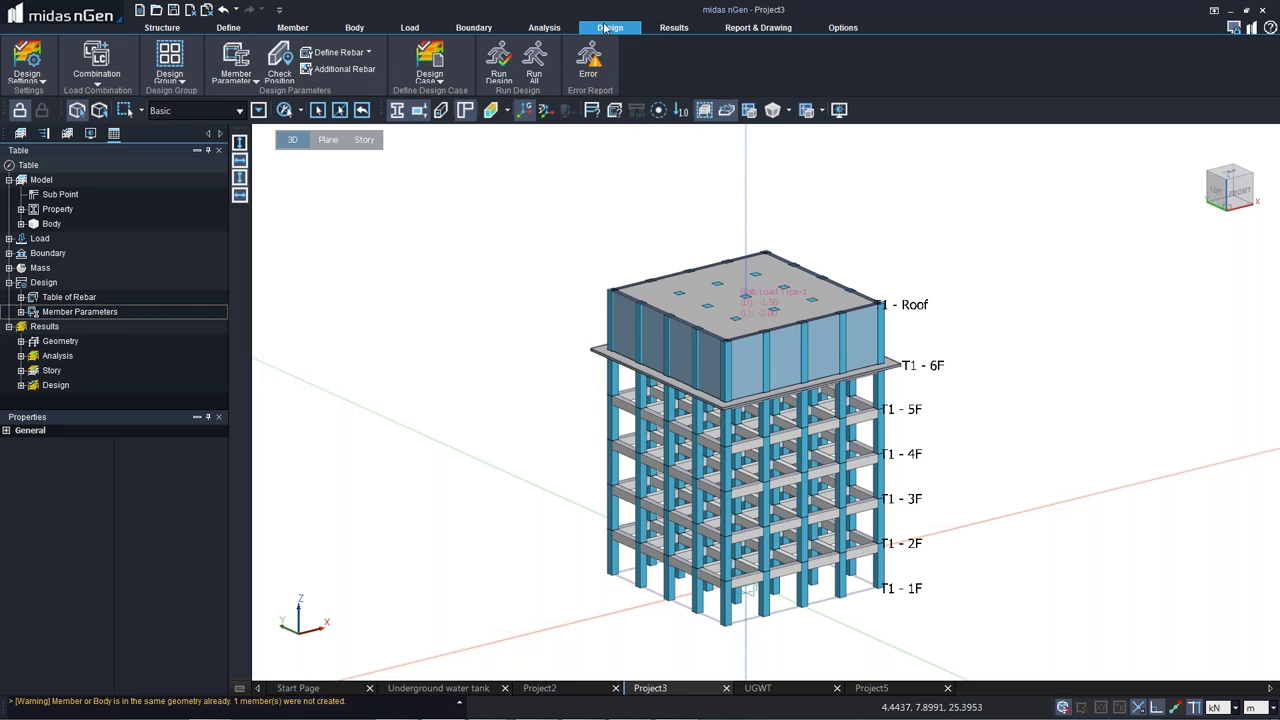
{"action": "left_click", "coordinate": [548, 32]}
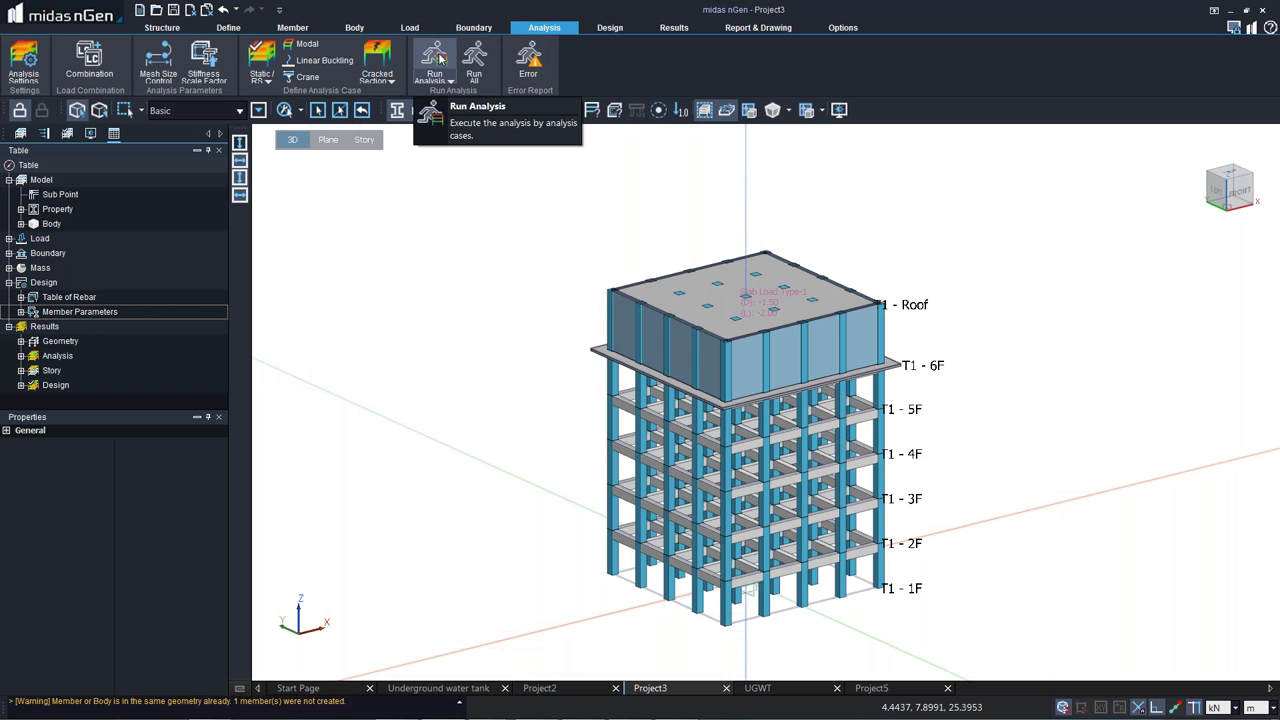
{"action": "left_click", "coordinate": [437, 60]}
{"action": "left_click", "coordinate": [752, 442]}
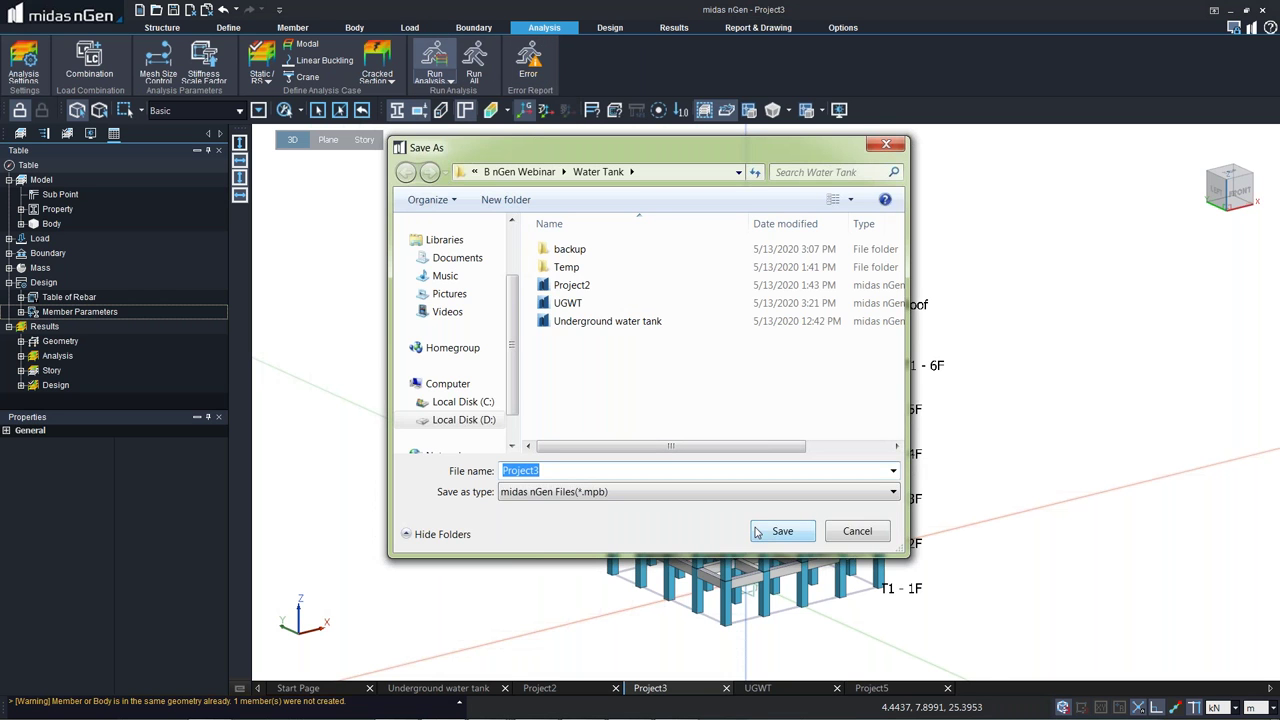
{"action": "left_click", "coordinate": [770, 531]}
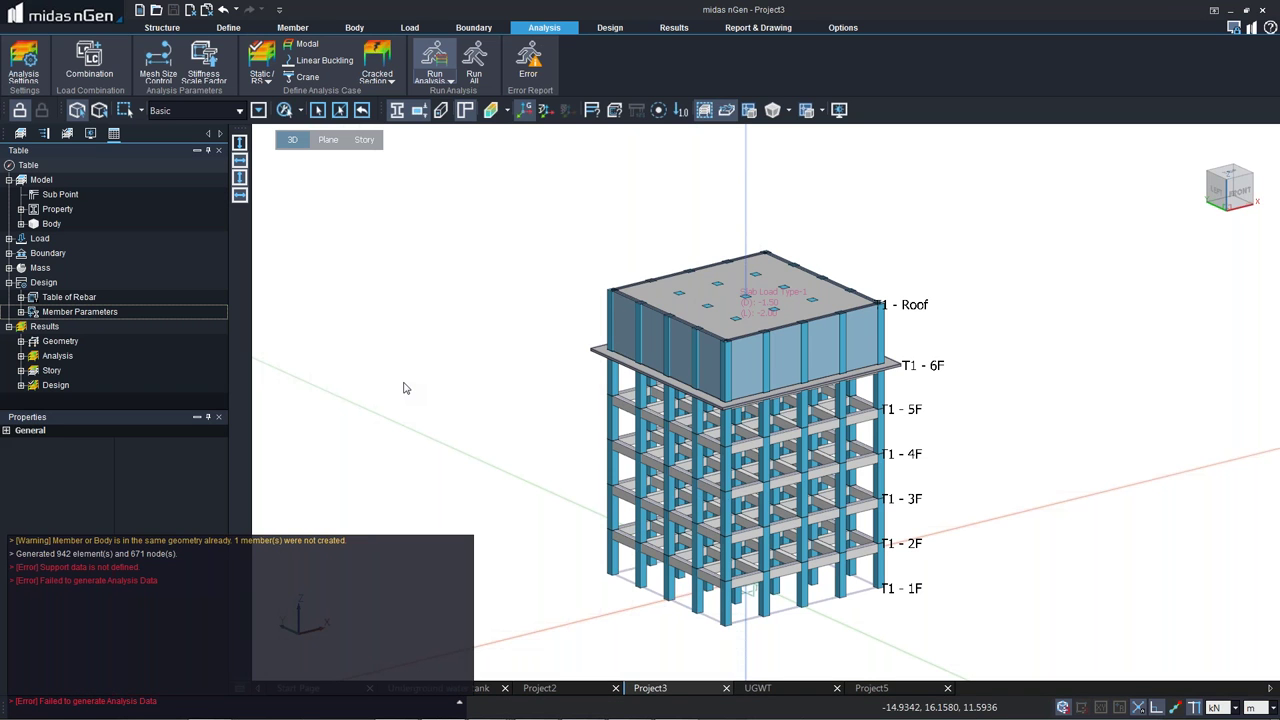
Assign supports to all the column bases at story level T1 - 1F, selecting them in the front view.
{"action": "left_click", "coordinate": [474, 22]}
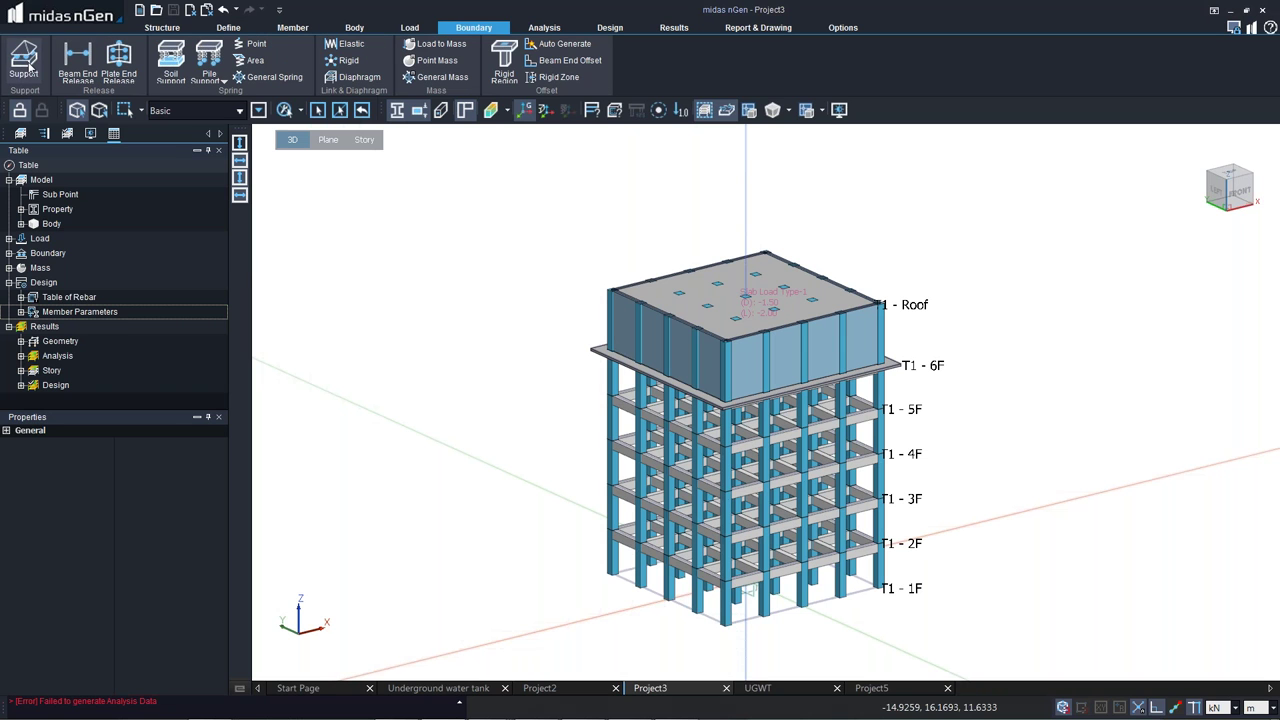
{"action": "left_click", "coordinate": [24, 62]}
{"action": "right_click", "coordinate": [545, 382]}
{"action": "left_click", "coordinate": [575, 350]}
{"action": "scroll", "coordinate": [653, 242], "scroll_direction": "down", "scroll_amount": 2}
{"action": "left_click_drag", "start_coordinate": [634, 511], "coordinate": [960, 590]}
{"action": "left_click", "coordinate": [116, 347]}
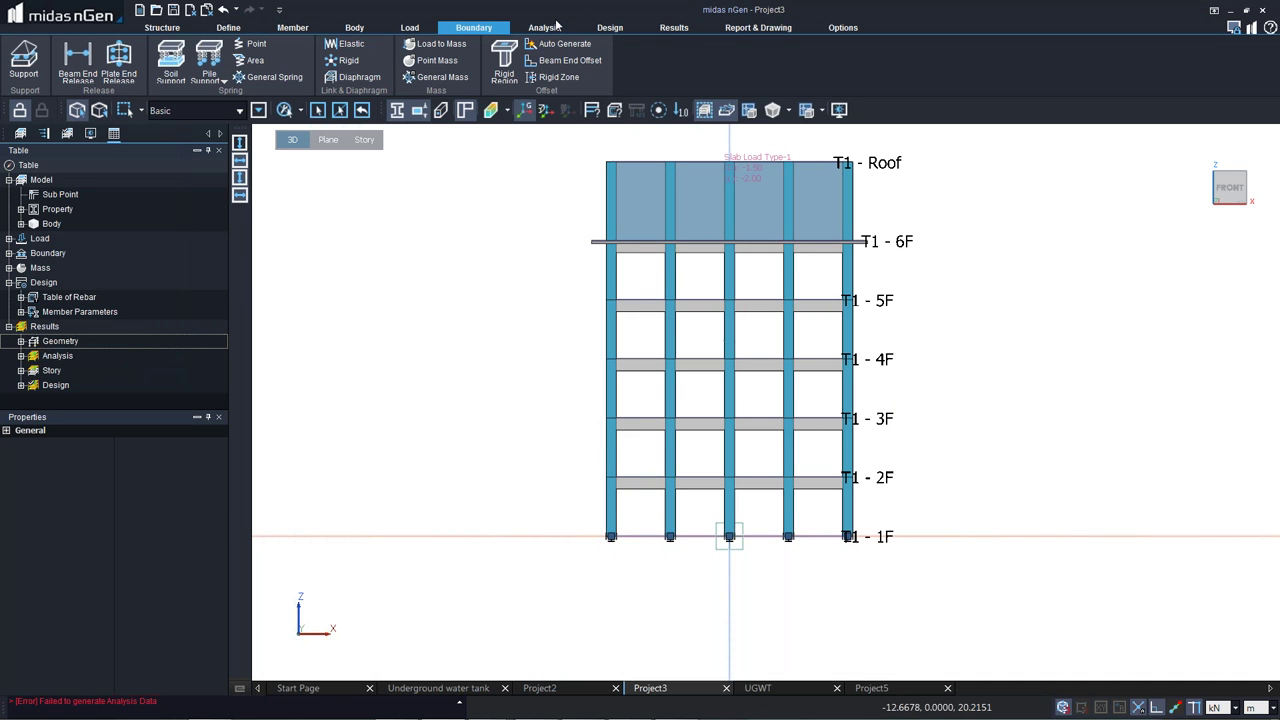
Examine the support set and the static load entries defined for the analysis of Project3.
{"action": "left_click", "coordinate": [43, 133]}
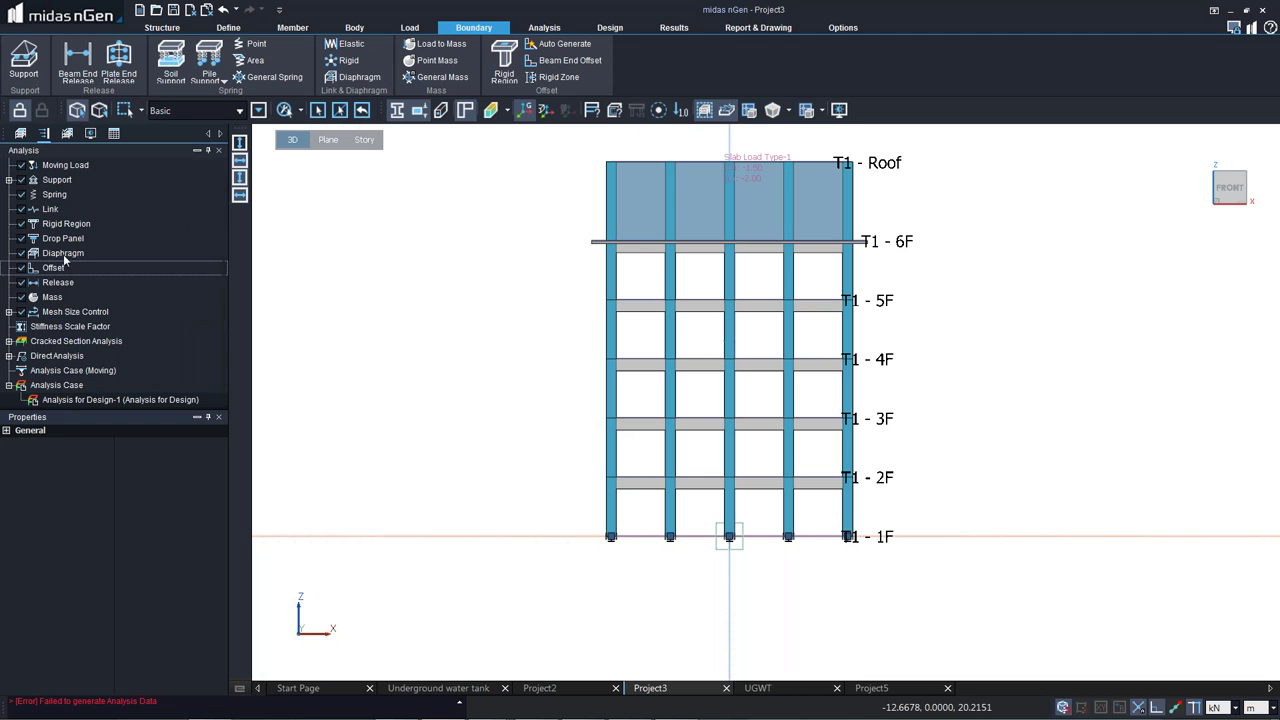
{"action": "left_click", "coordinate": [9, 180]}
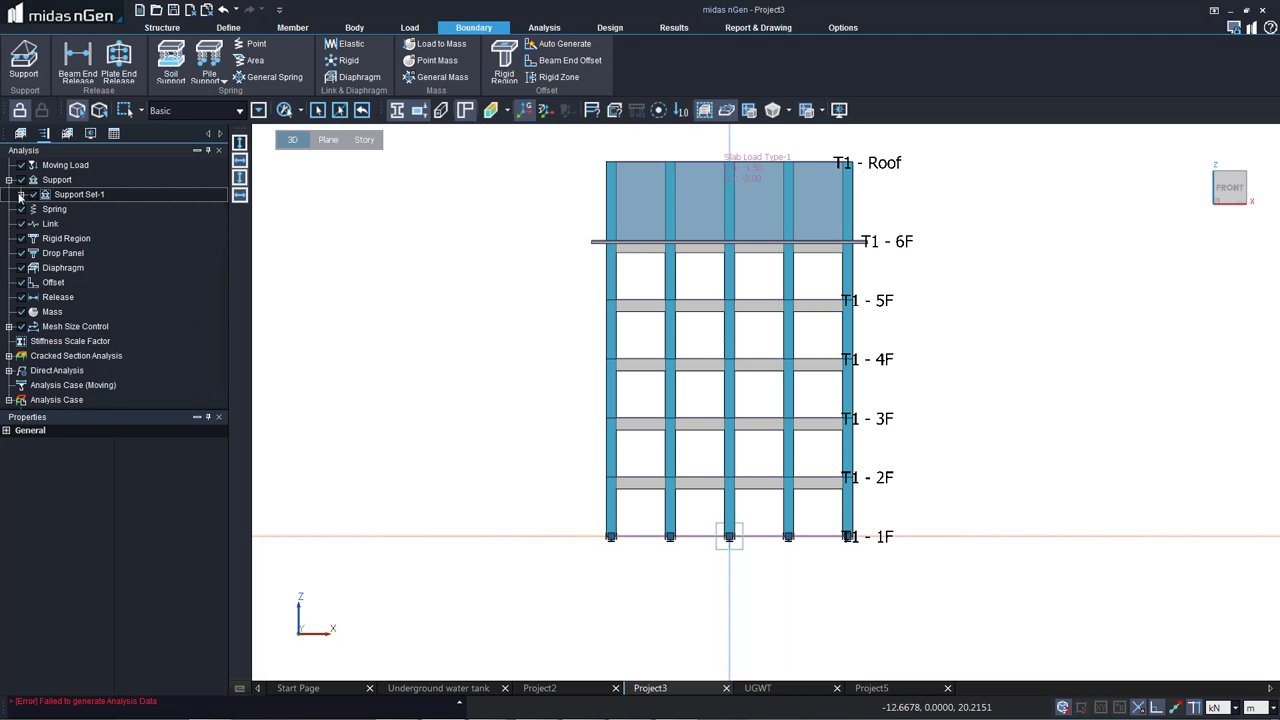
{"action": "left_click", "coordinate": [20, 195]}
{"action": "left_click", "coordinate": [52, 224]}
{"action": "scroll", "coordinate": [53, 226], "scroll_direction": "up", "scroll_amount": 2}
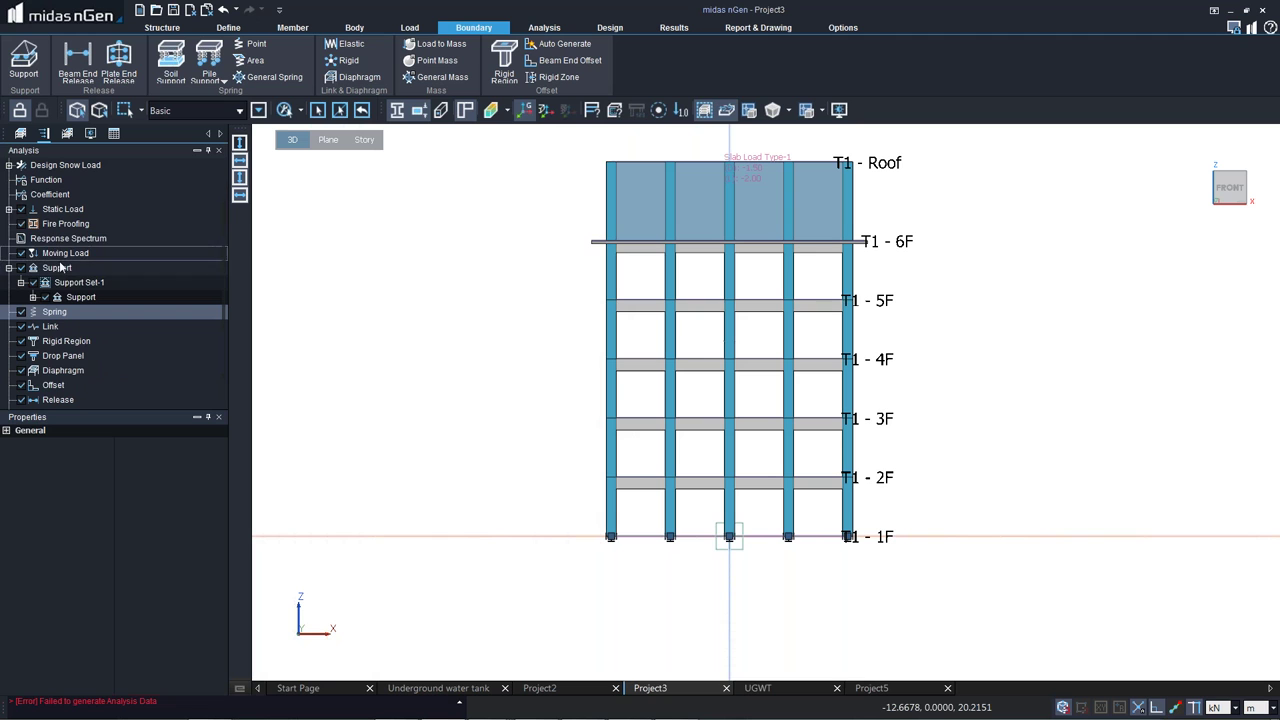
{"action": "left_click", "coordinate": [9, 208]}
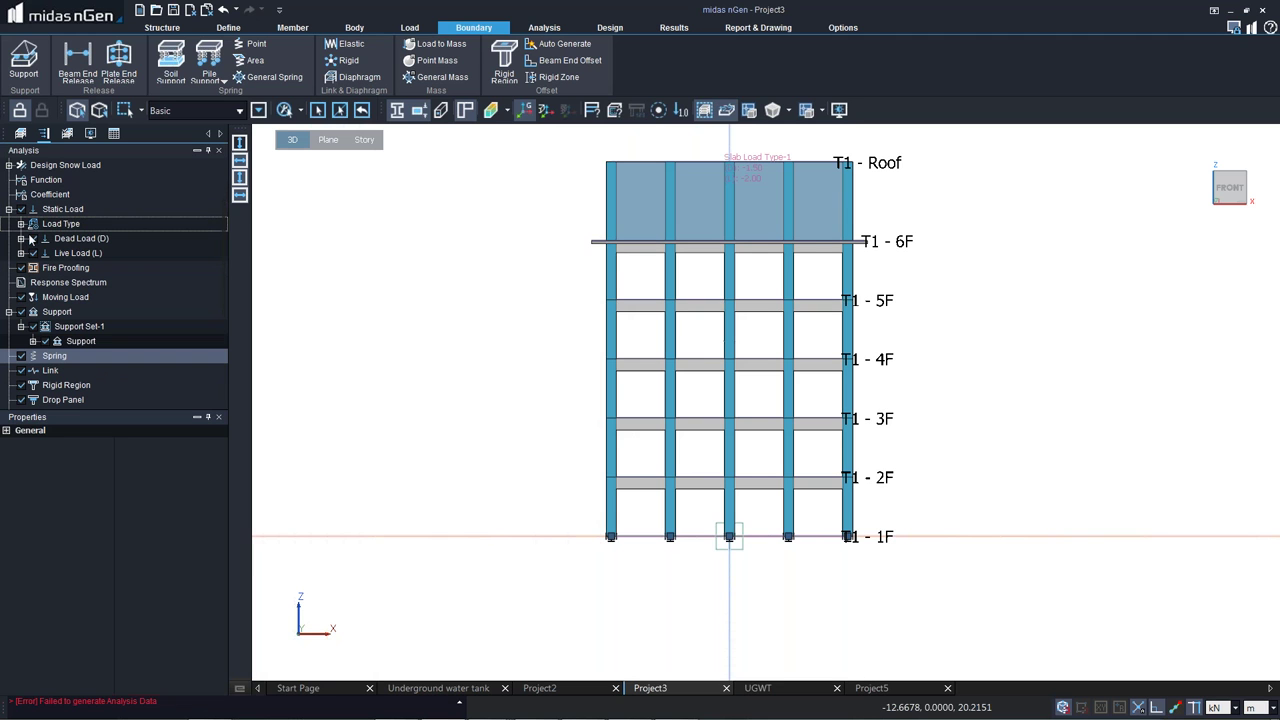
Try to run the complete analysis and design of Project3 with rebar auto-arrangement enabled.
{"action": "left_click", "coordinate": [541, 28]}
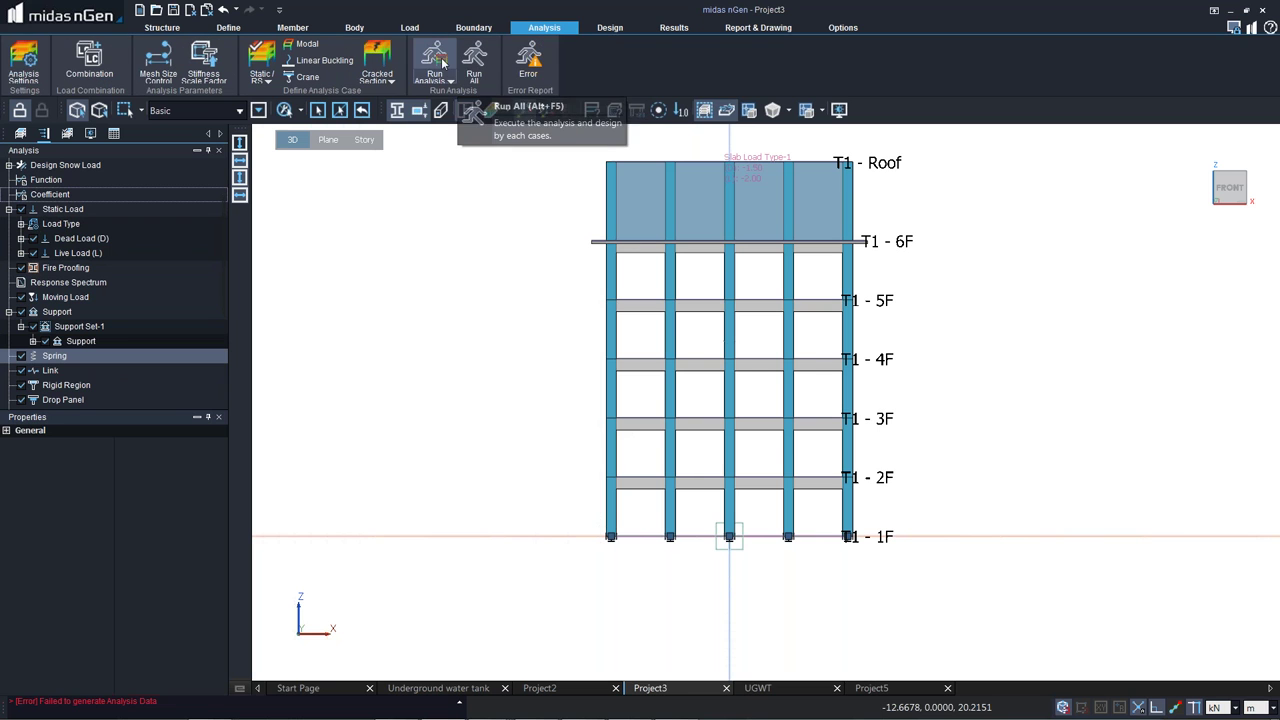
{"action": "left_click", "coordinate": [474, 63]}
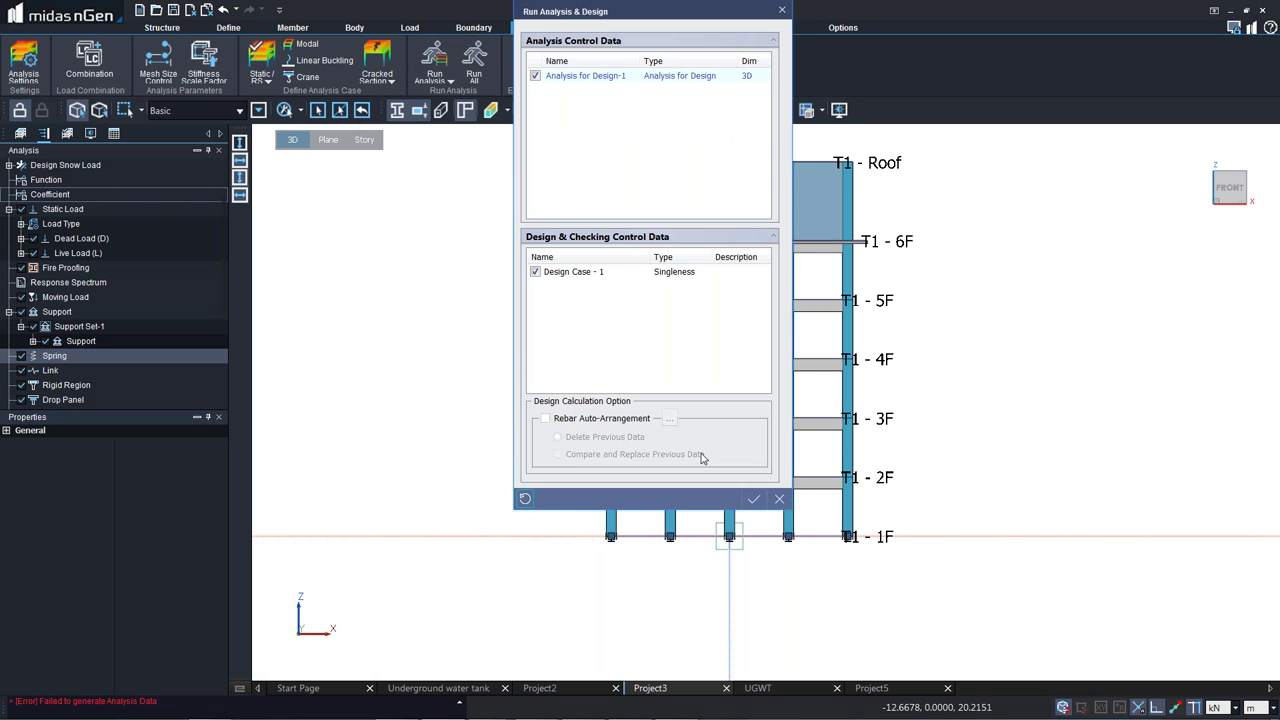
{"action": "left_click", "coordinate": [545, 418]}
{"action": "key", "text": "Return"}
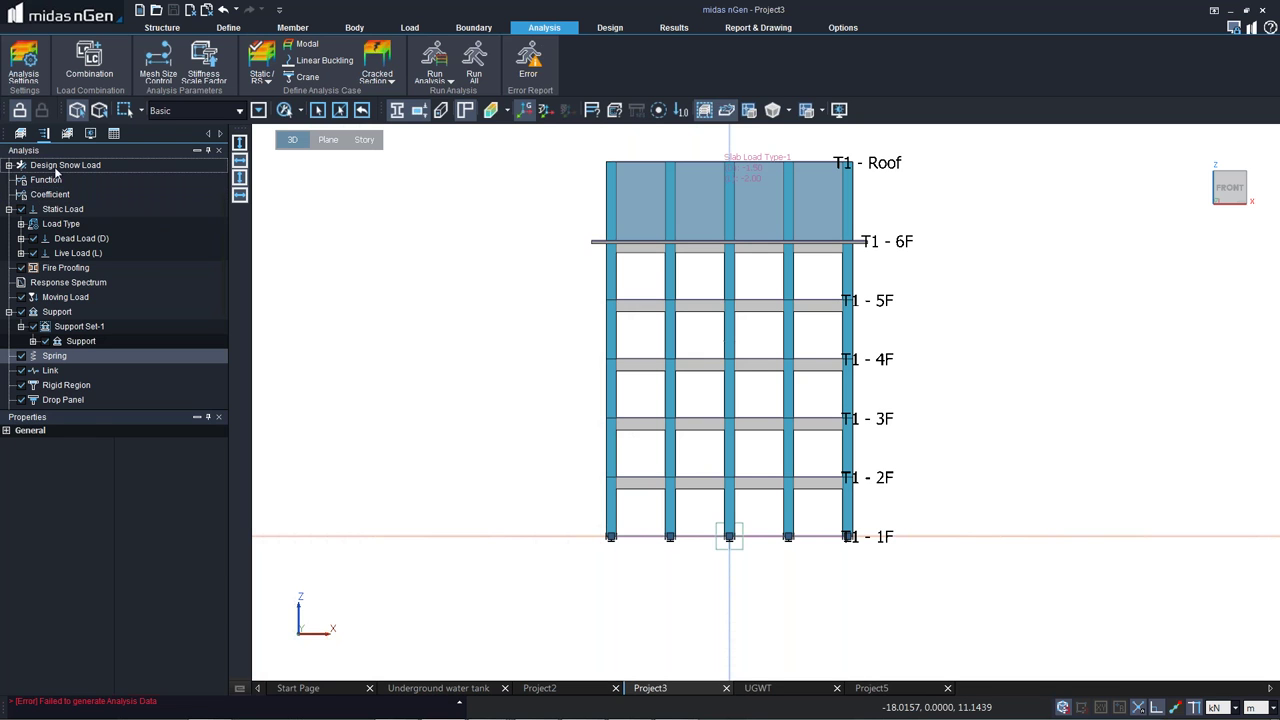
Open the Analysis for Design-1 case for modification and save it with Support Set-1 and both static load sets included.
{"action": "scroll", "coordinate": [84, 300], "scroll_direction": "down", "scroll_amount": 4}
{"action": "right_click", "coordinate": [84, 402]}
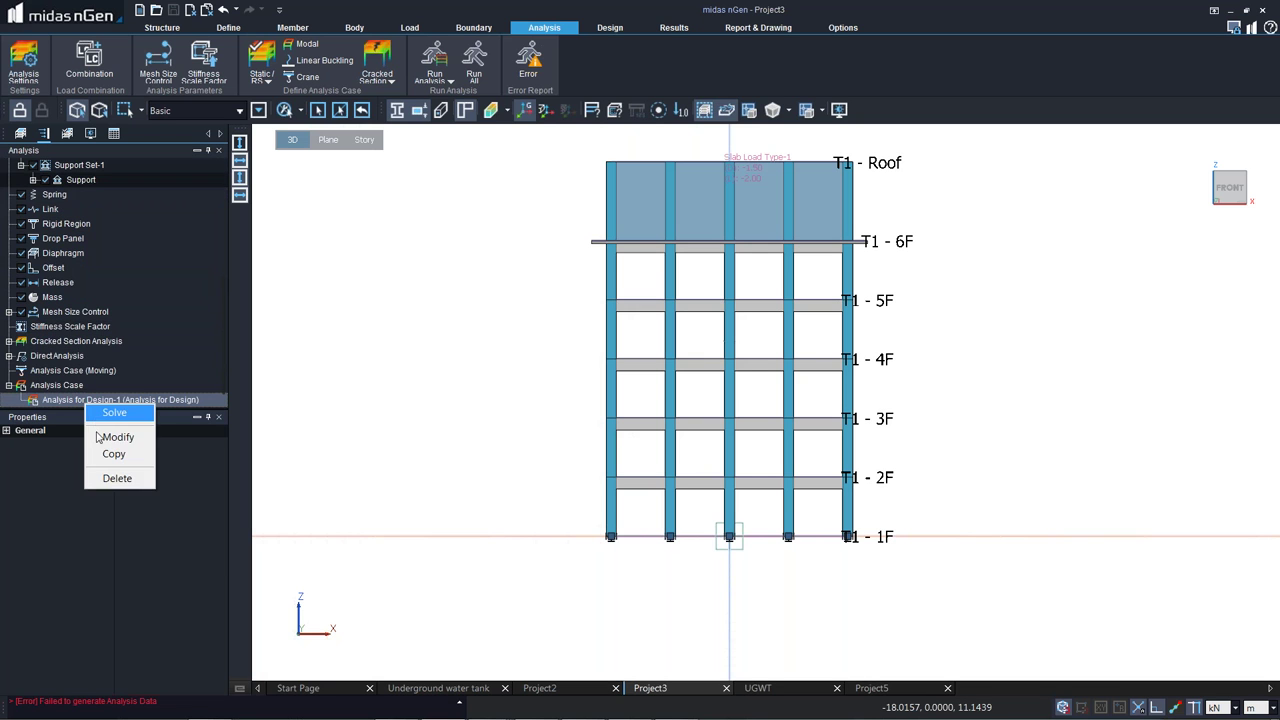
{"action": "left_click", "coordinate": [100, 437]}
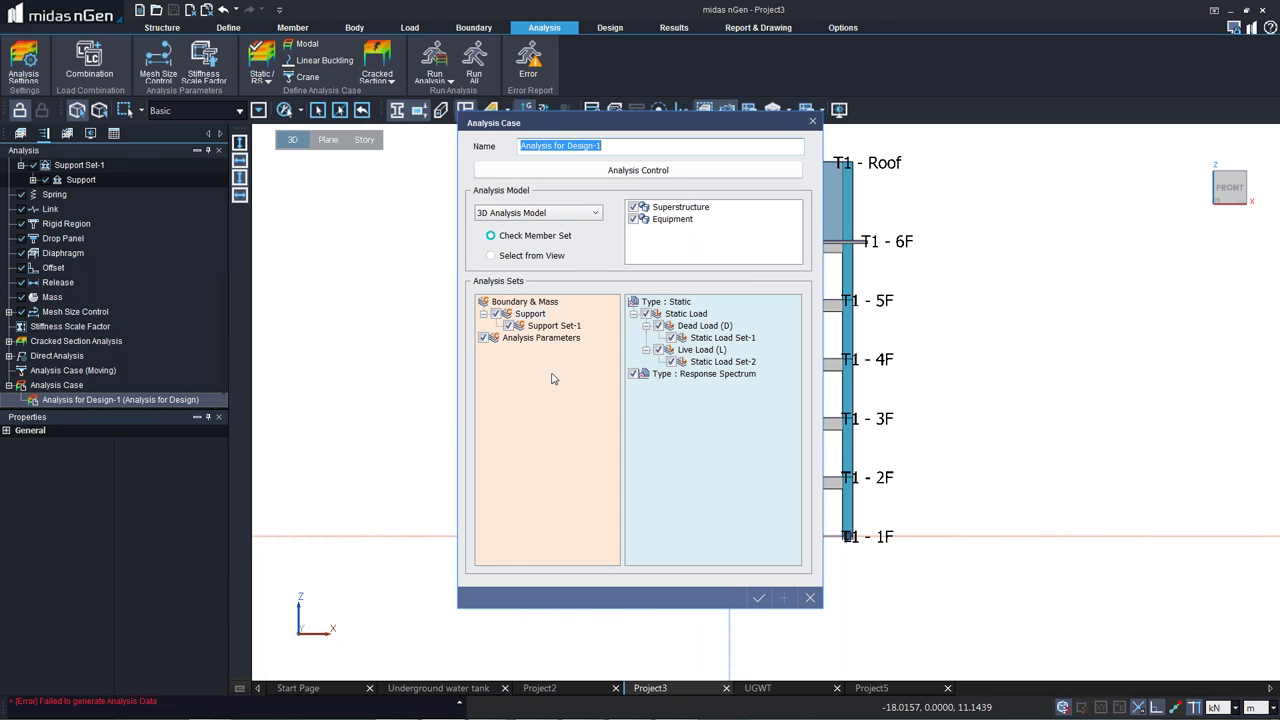
{"action": "left_click", "coordinate": [759, 597]}
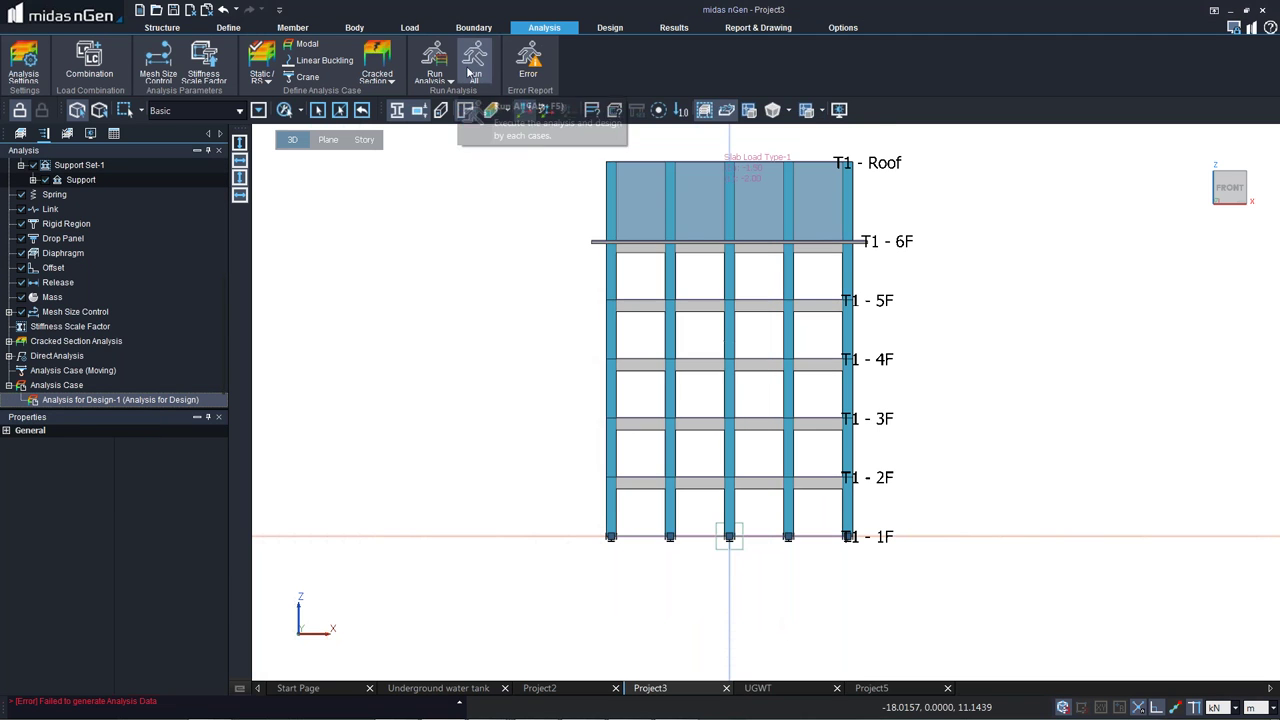
Run all analysis and design cases, with rebar auto-arrangement enabled for the design calculation.
{"action": "left_click", "coordinate": [470, 70]}
{"action": "left_click", "coordinate": [588, 422]}
{"action": "left_click", "coordinate": [753, 498]}
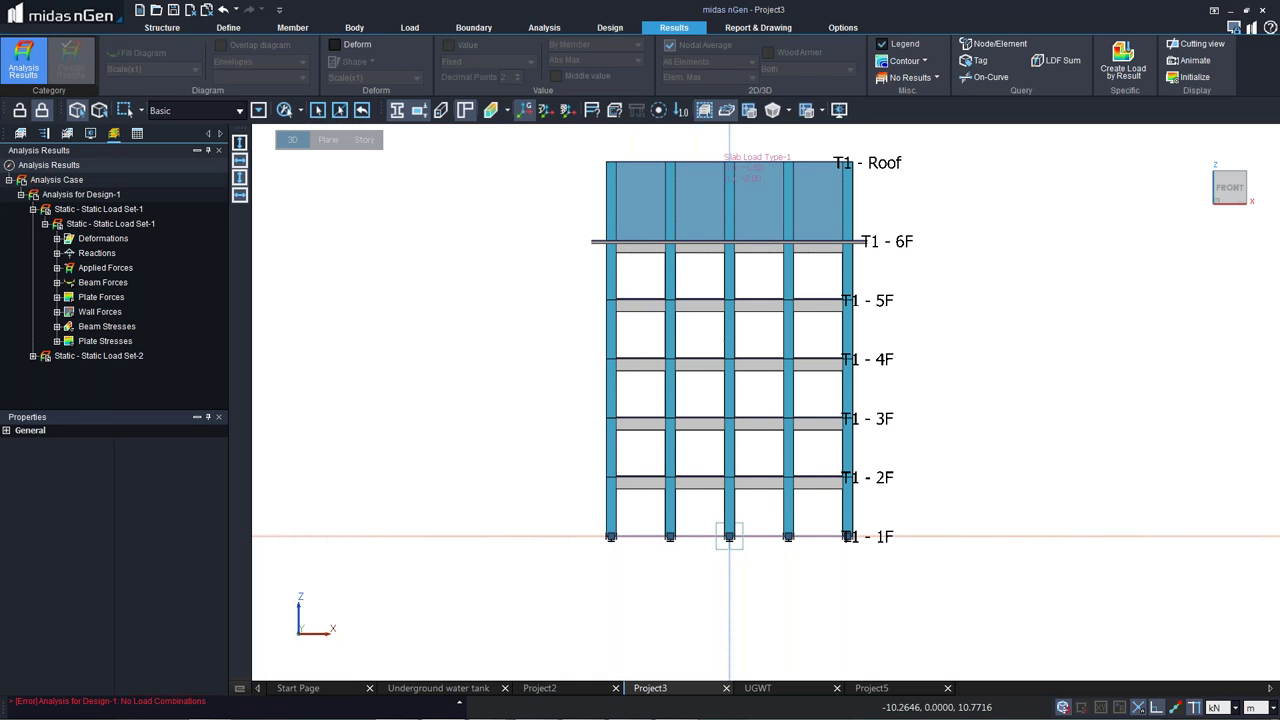
{"action": "left_click", "coordinate": [608, 28]}
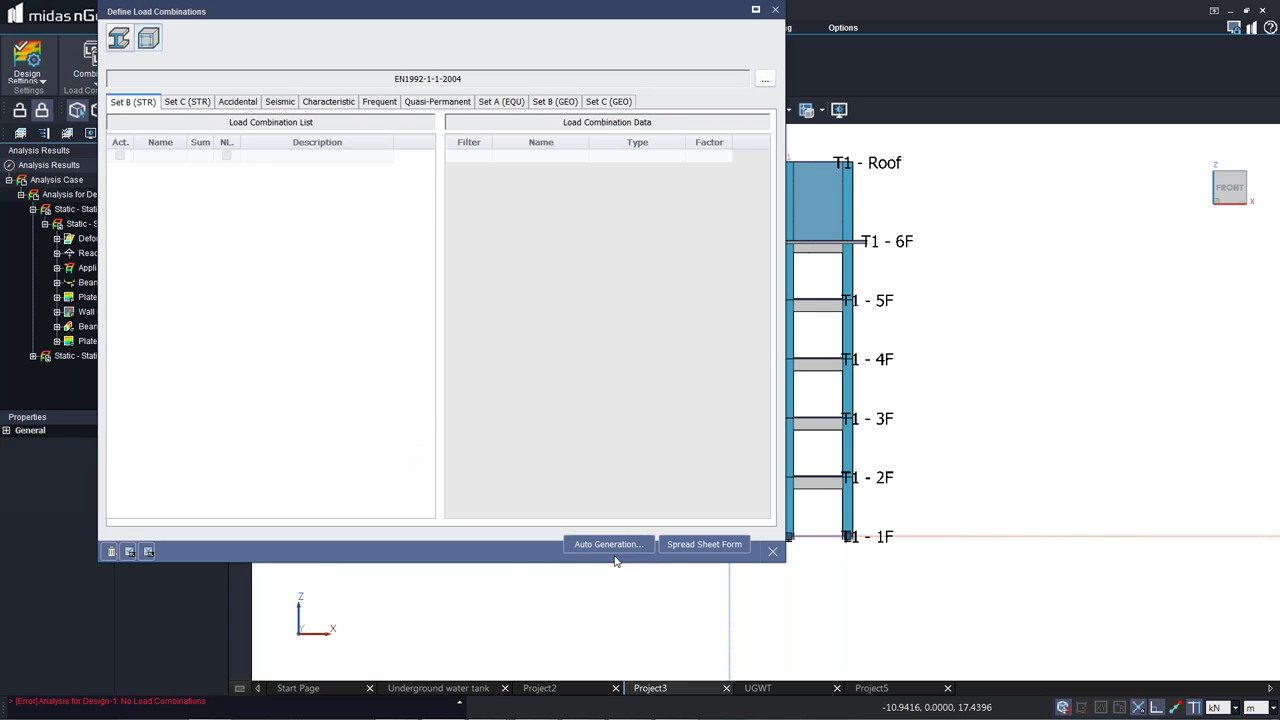
{"action": "left_click", "coordinate": [609, 545]}
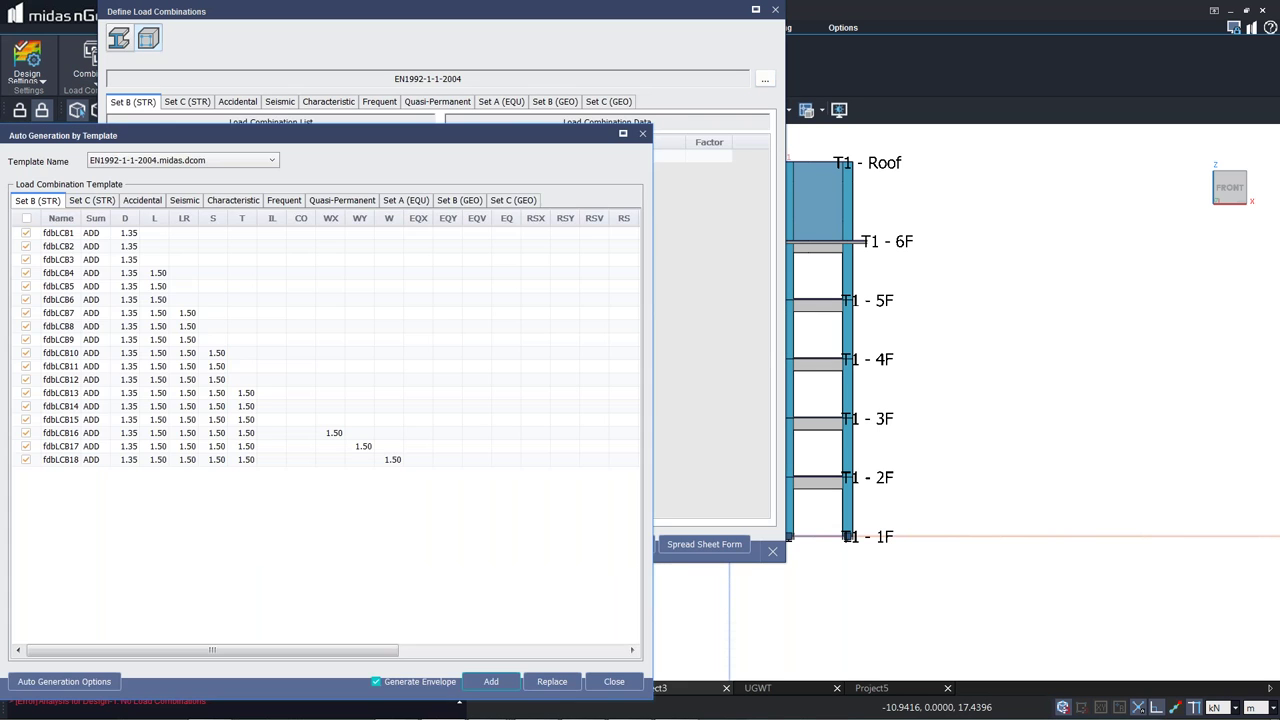
{"action": "left_click", "coordinate": [491, 681]}
{"action": "left_click", "coordinate": [772, 551]}
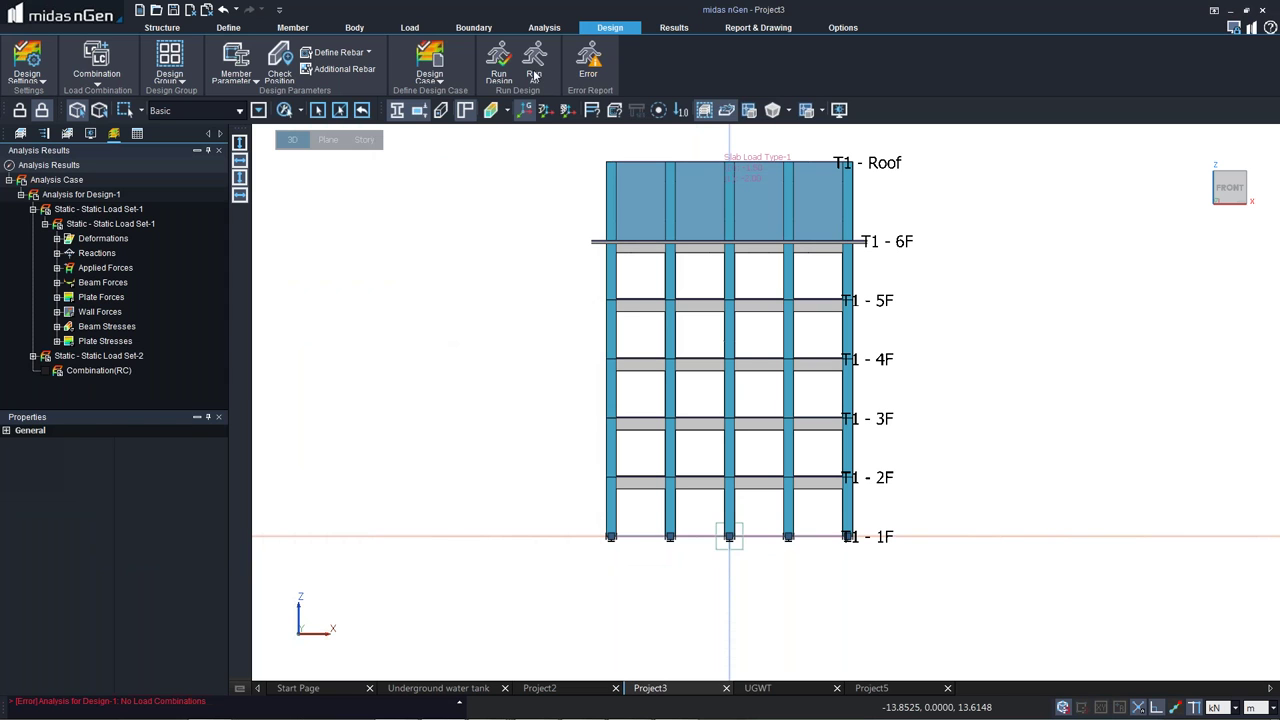
Try to run the design for Analysis for Design-1 with rebar auto-arrangement and deletion of previous data.
{"action": "left_click", "coordinate": [497, 58]}
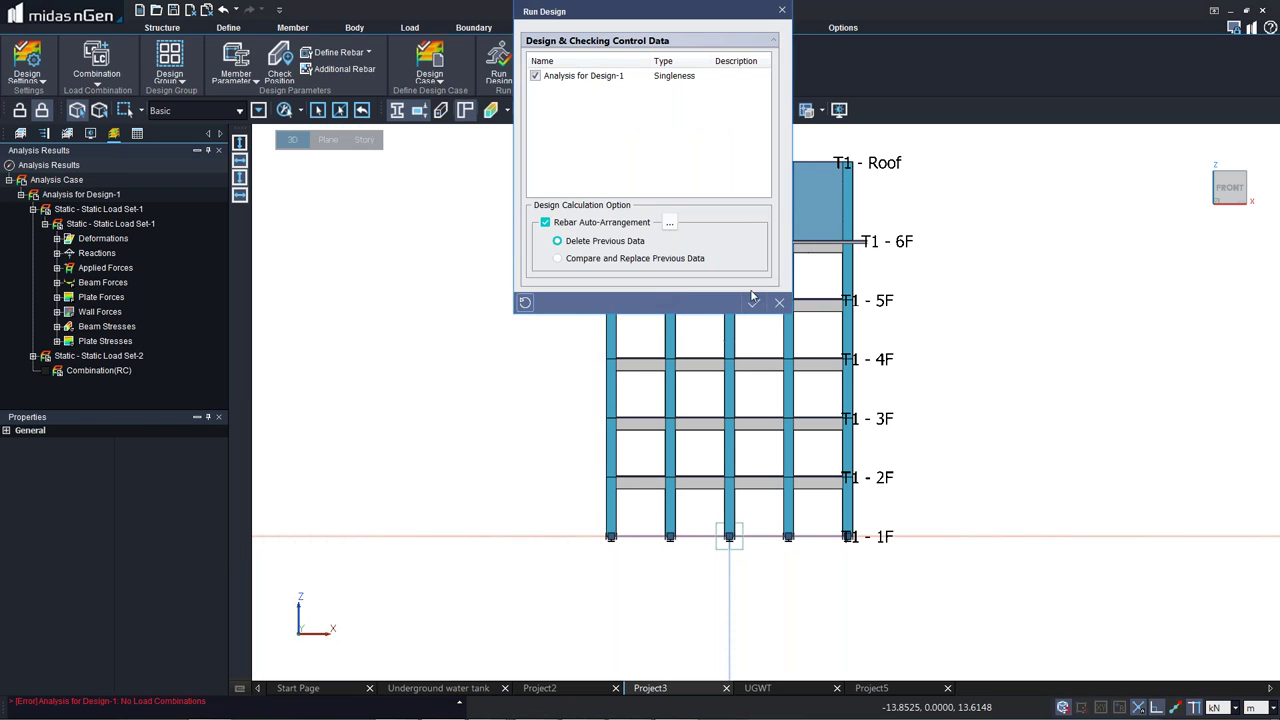
{"action": "left_click", "coordinate": [751, 298]}
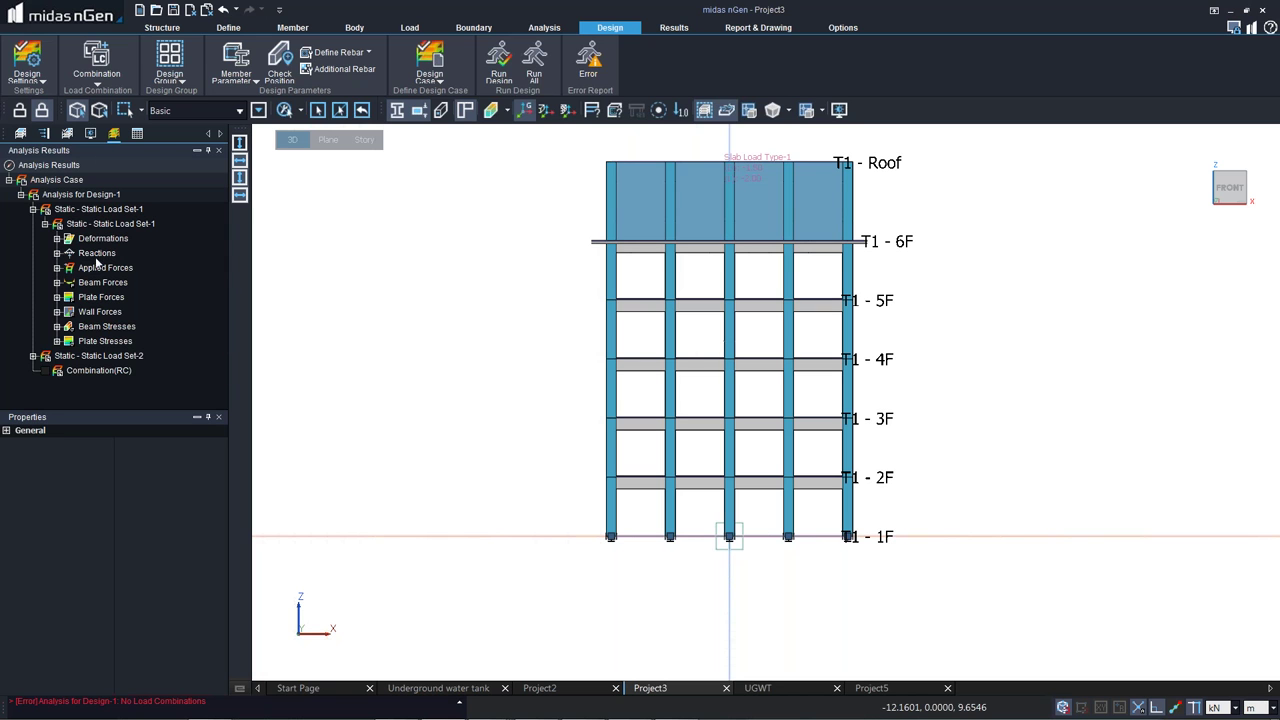
{"action": "left_click", "coordinate": [67, 133]}
{"action": "left_click", "coordinate": [78, 356]}
{"action": "right_click", "coordinate": [78, 356]}
{"action": "left_click", "coordinate": [117, 360]}
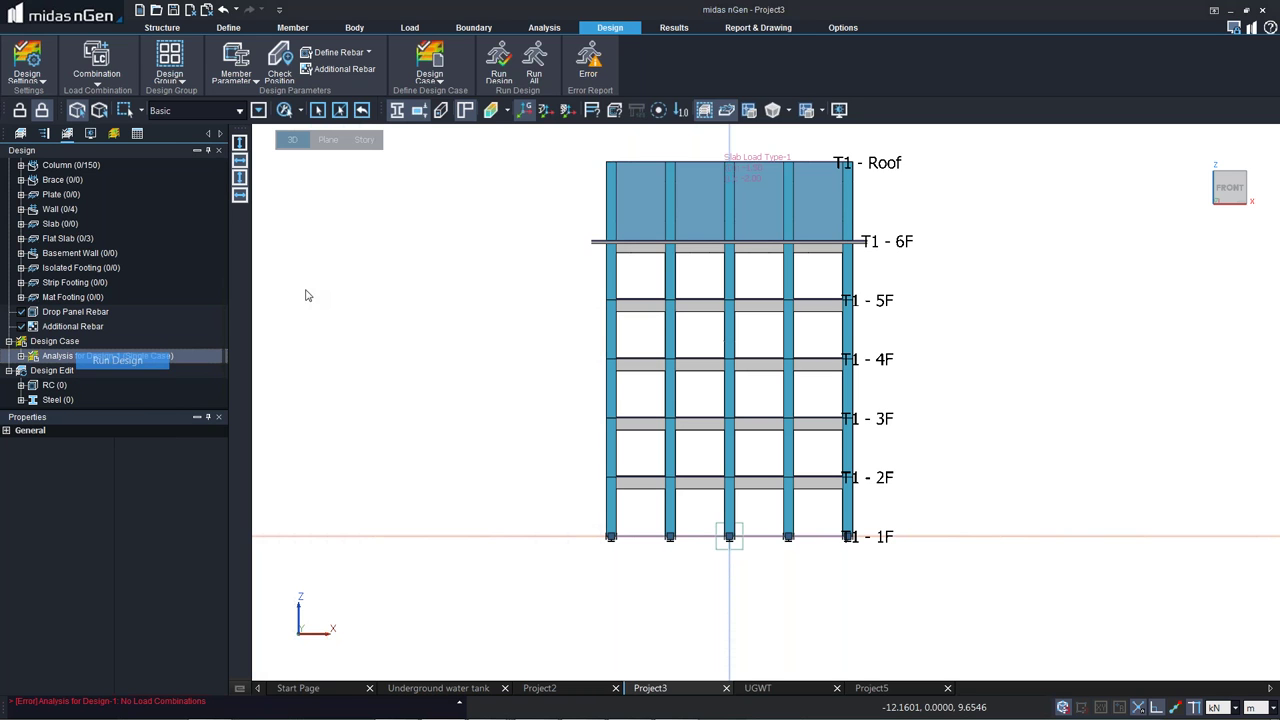
{"action": "left_click", "coordinate": [553, 222]}
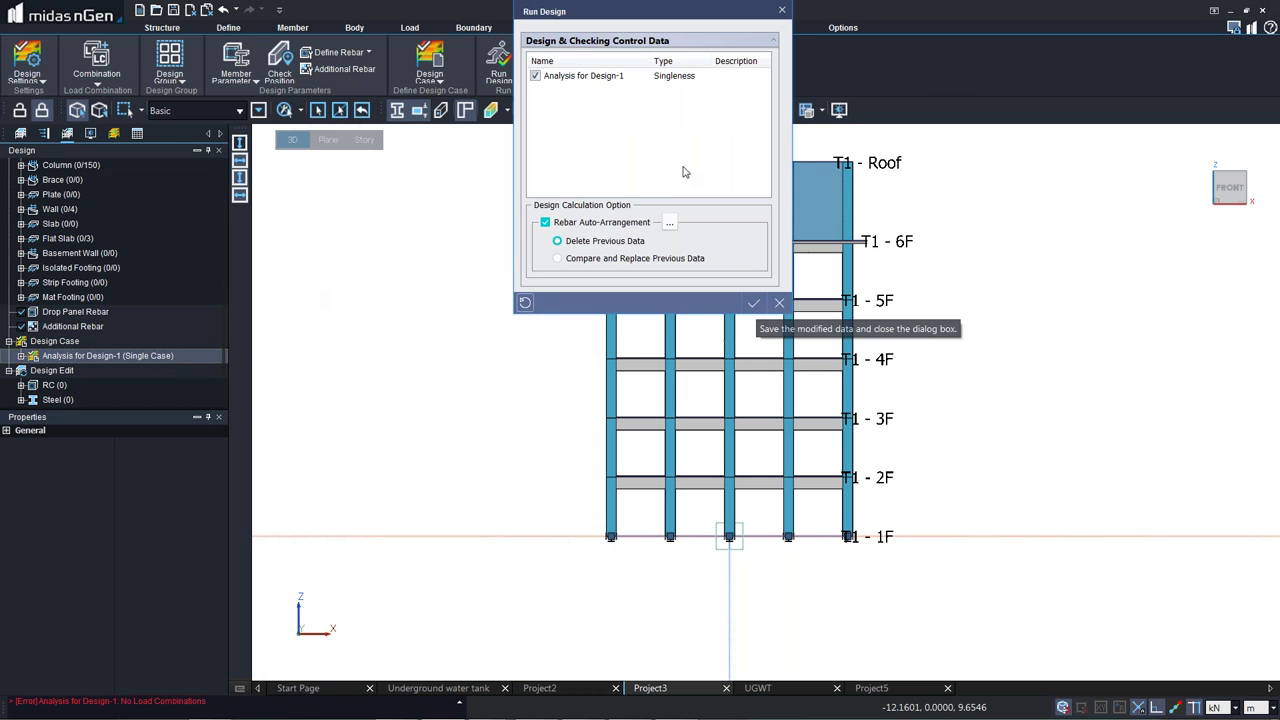
{"action": "left_click", "coordinate": [779, 302]}
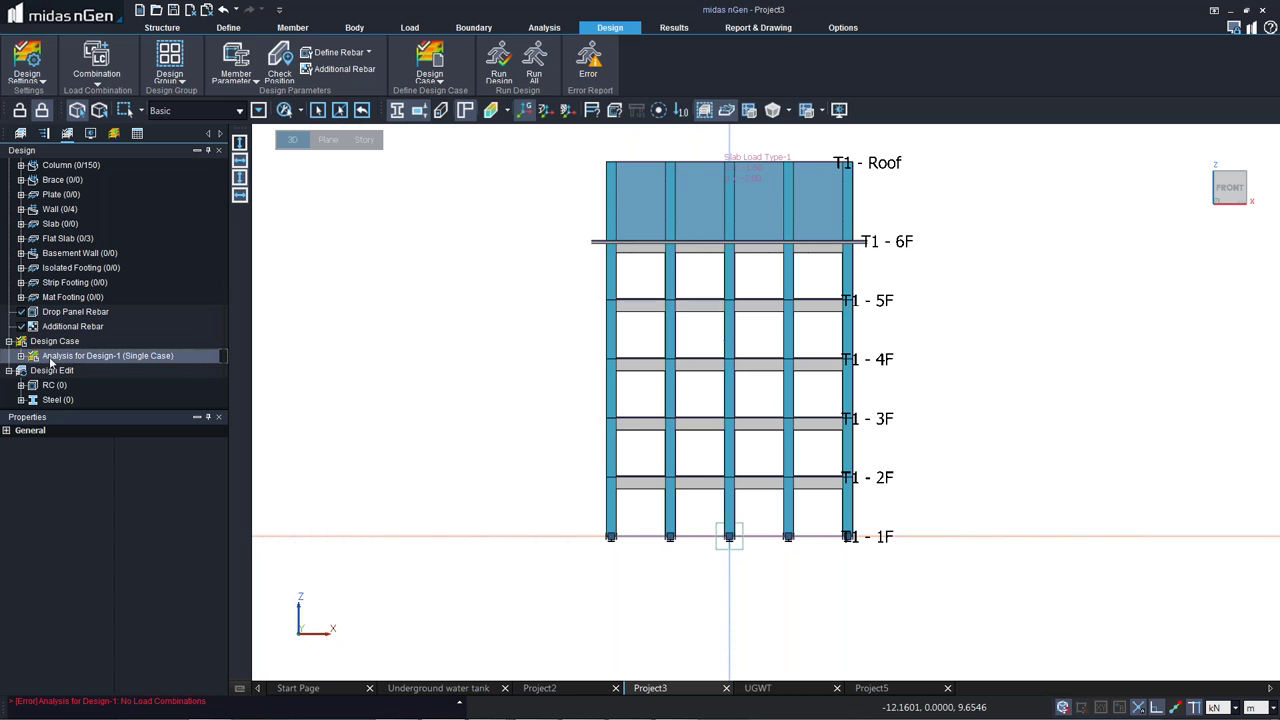
Include all RC strength and serviceability load combinations in the Analysis for Design-1 design case.
{"action": "double_click", "coordinate": [50, 360]}
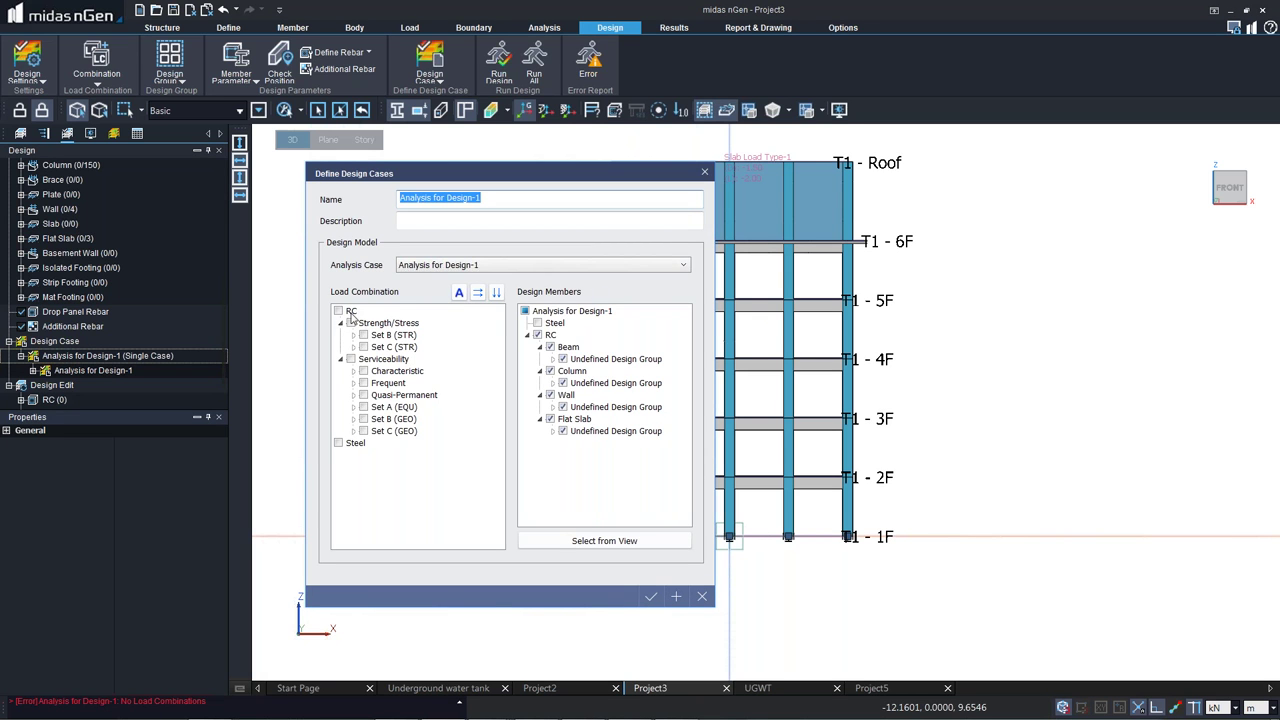
{"action": "left_click", "coordinate": [338, 311]}
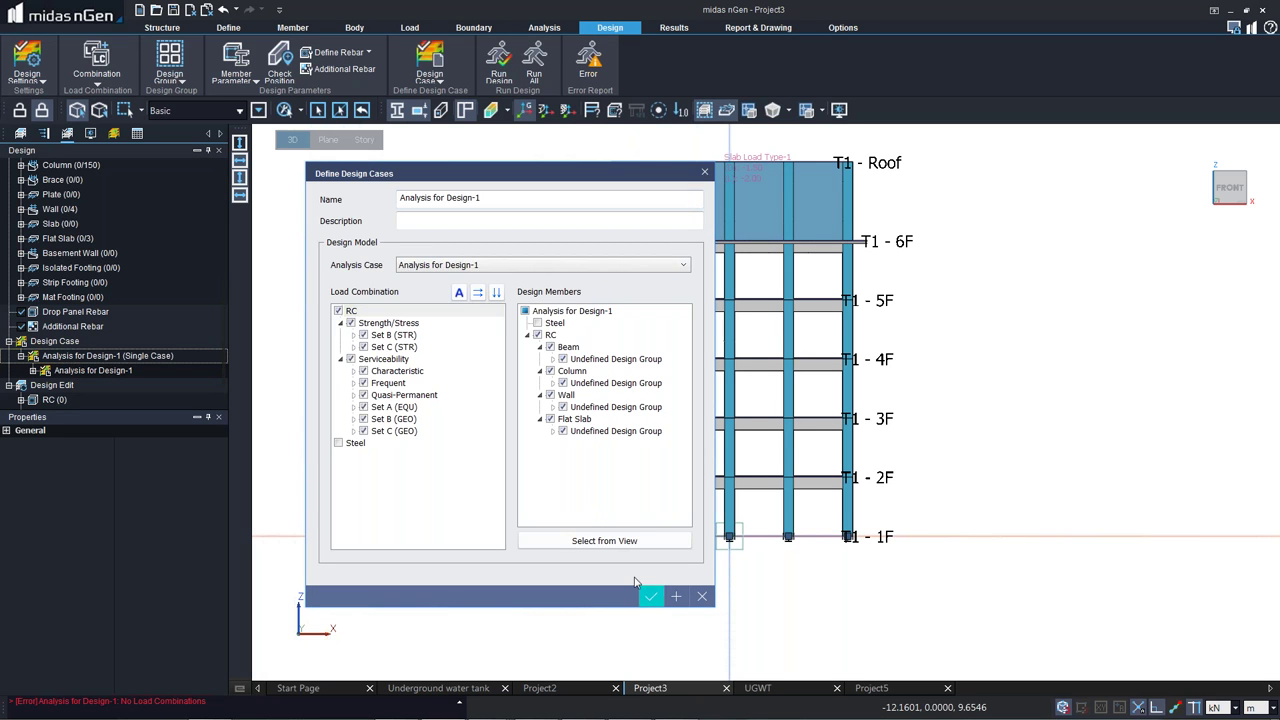
{"action": "left_click", "coordinate": [650, 596]}
Run the design of the Analysis for Design-1 case with rebar auto-arrangement enabled.
{"action": "right_click", "coordinate": [78, 362]}
{"action": "left_click", "coordinate": [165, 367]}
{"action": "left_click", "coordinate": [573, 226]}
{"action": "left_click", "coordinate": [753, 302]}
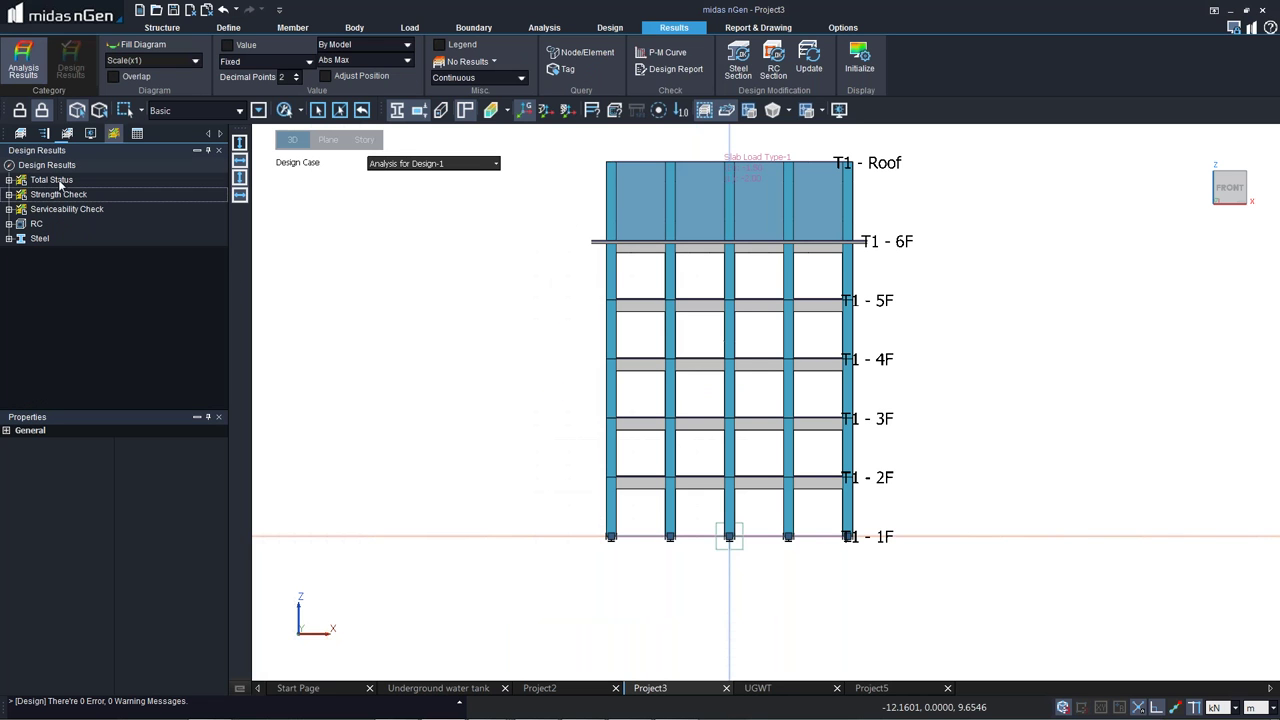
Review the total design status, then the strength check's bending and shear ratios on the 3D building model.
{"action": "left_click", "coordinate": [54, 194]}
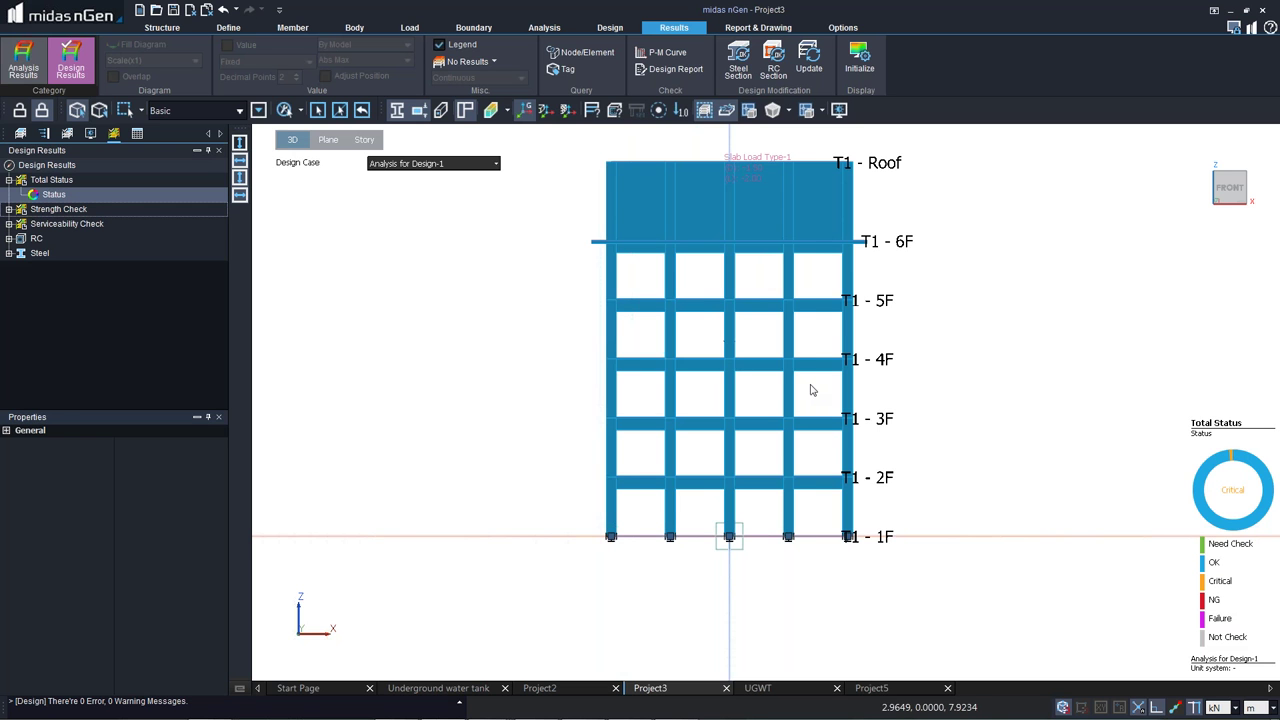
{"action": "middle_click_drag", "start_coordinate": [812, 390], "coordinate": [80, 215]}
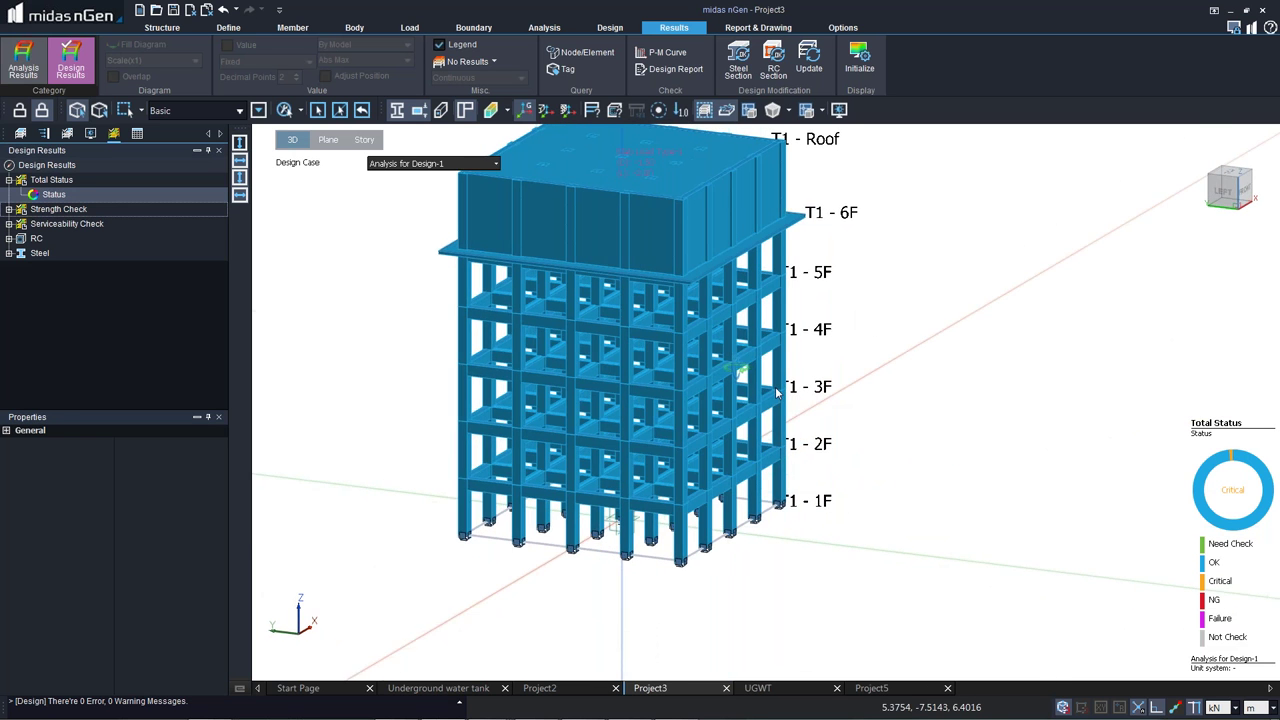
{"action": "double_click", "coordinate": [77, 210]}
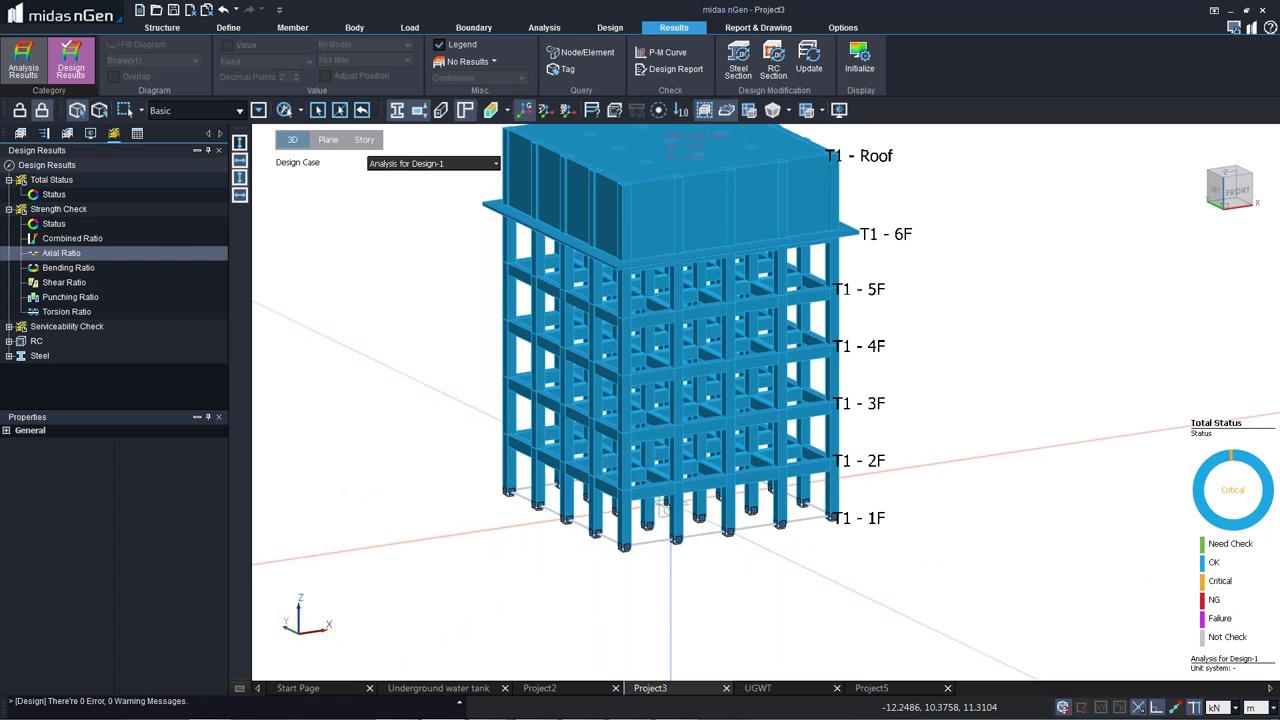
{"action": "left_click", "coordinate": [80, 269]}
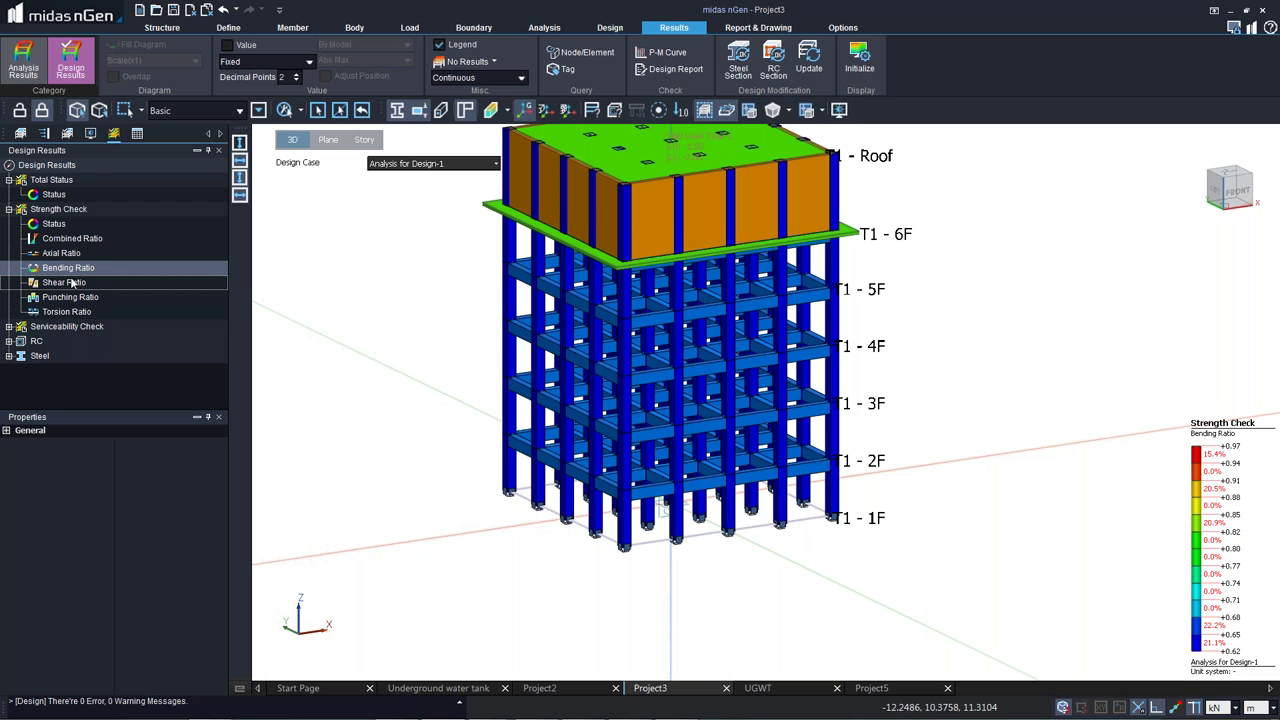
{"action": "left_click", "coordinate": [72, 283]}
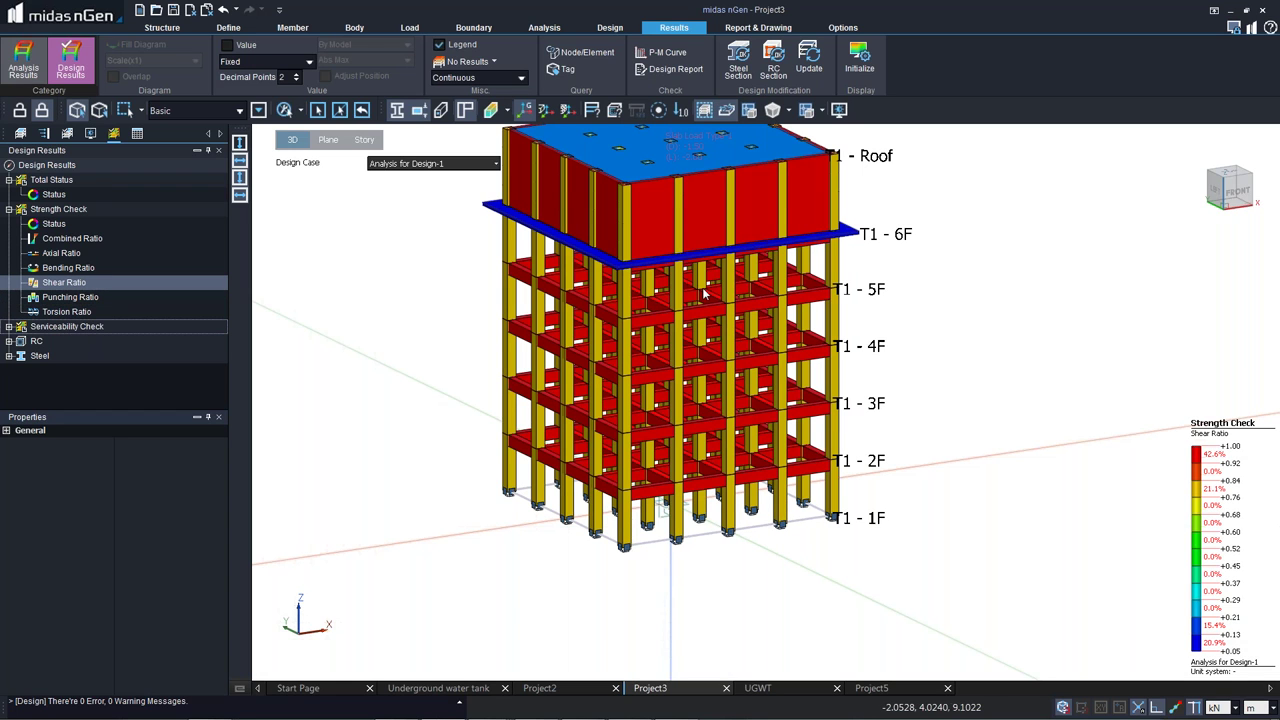
{"action": "middle_click_drag", "start_coordinate": [702, 287], "coordinate": [722, 363]}
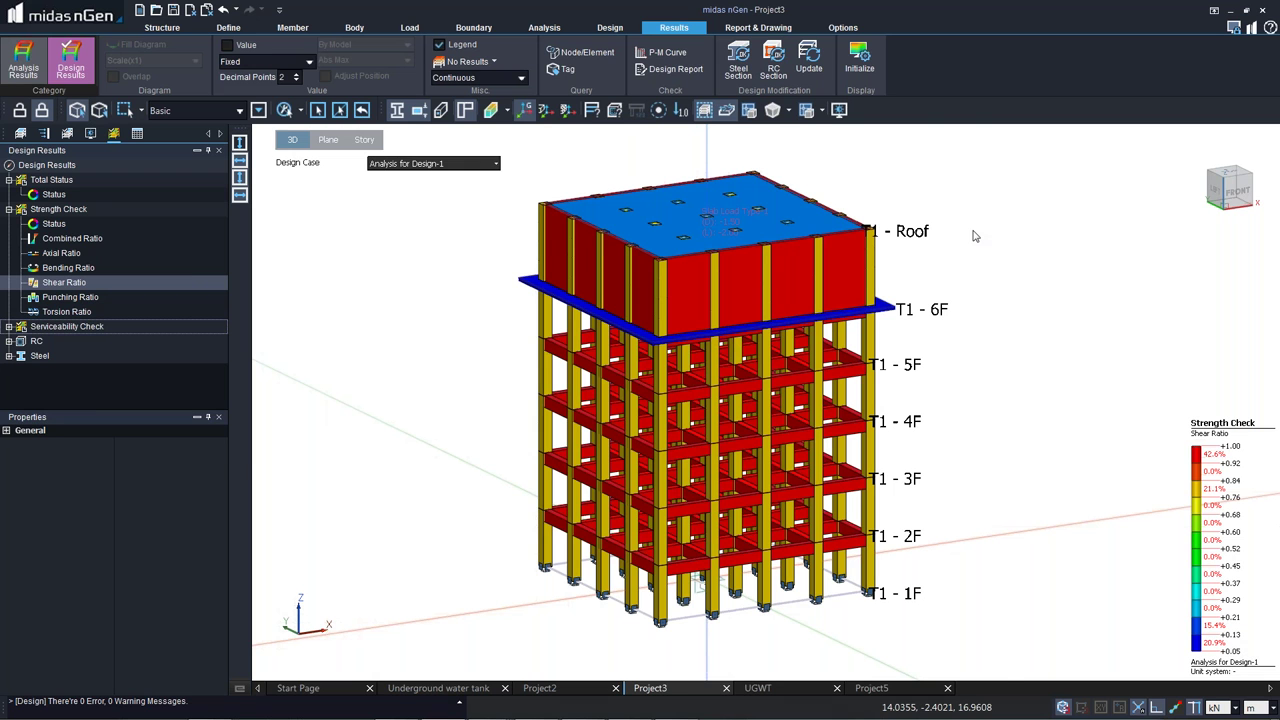
{"action": "key", "text": "alt+Tab"}
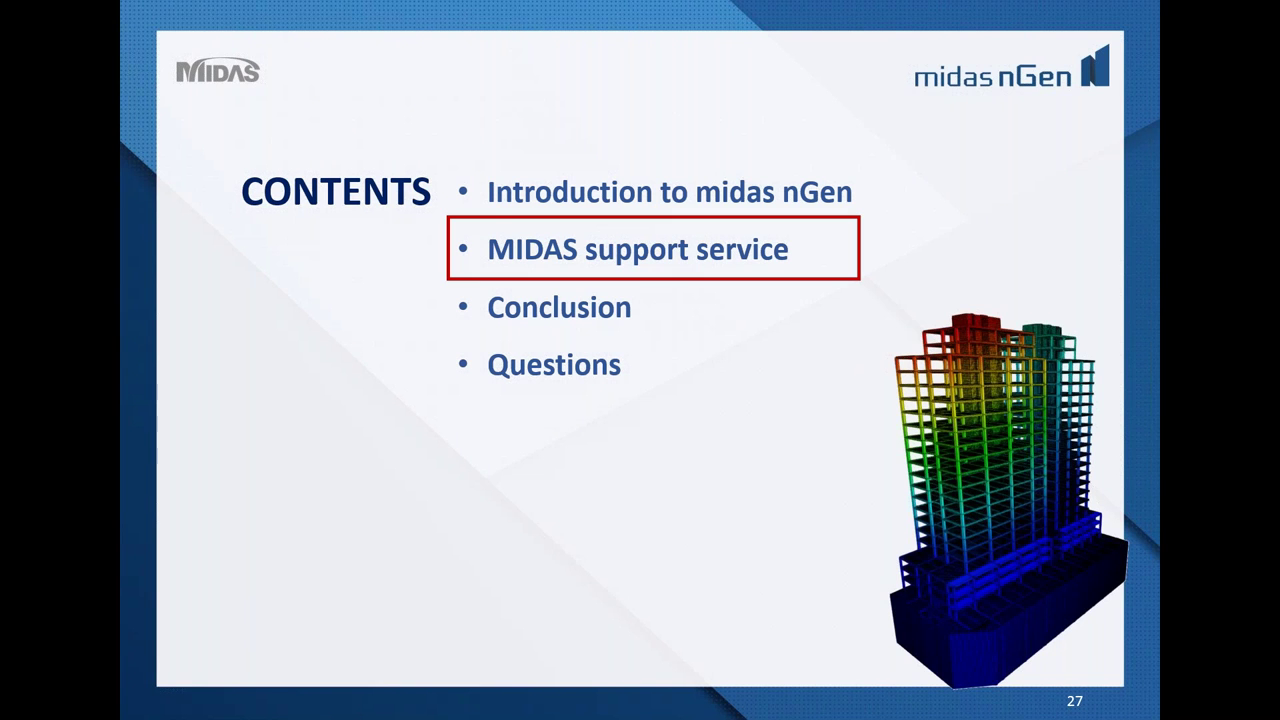
{"action": "key", "text": "Right"}
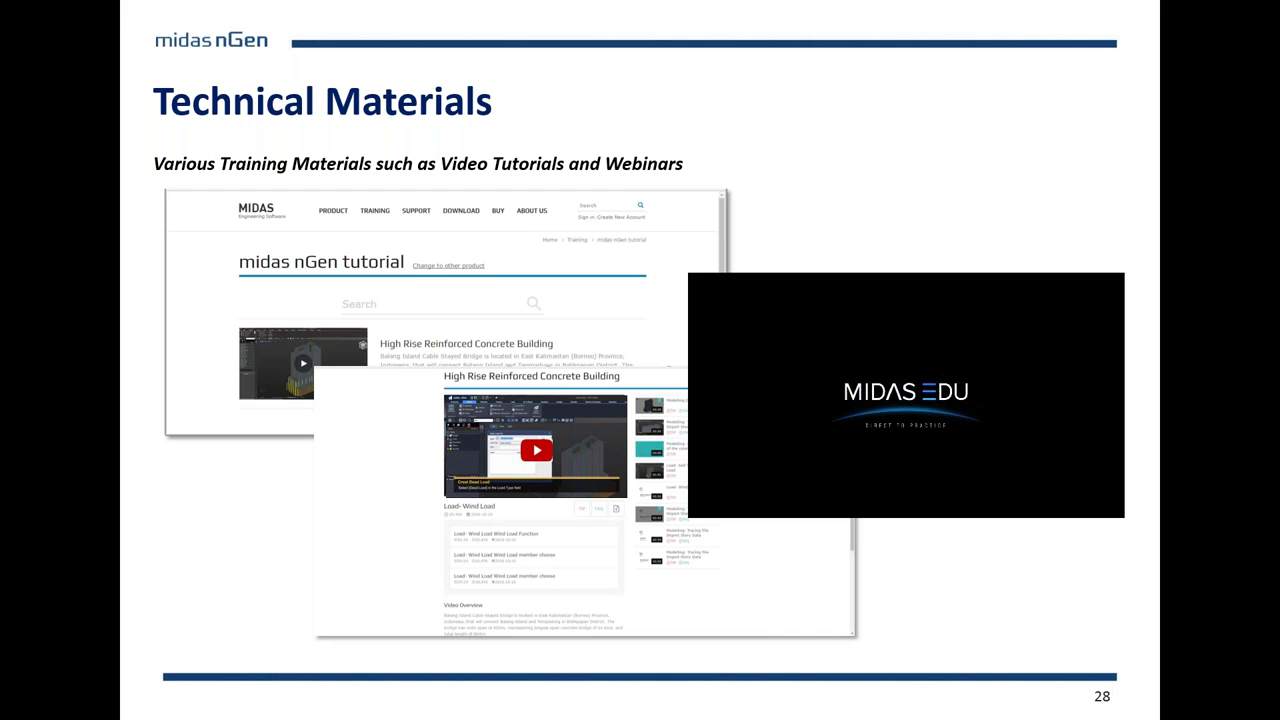
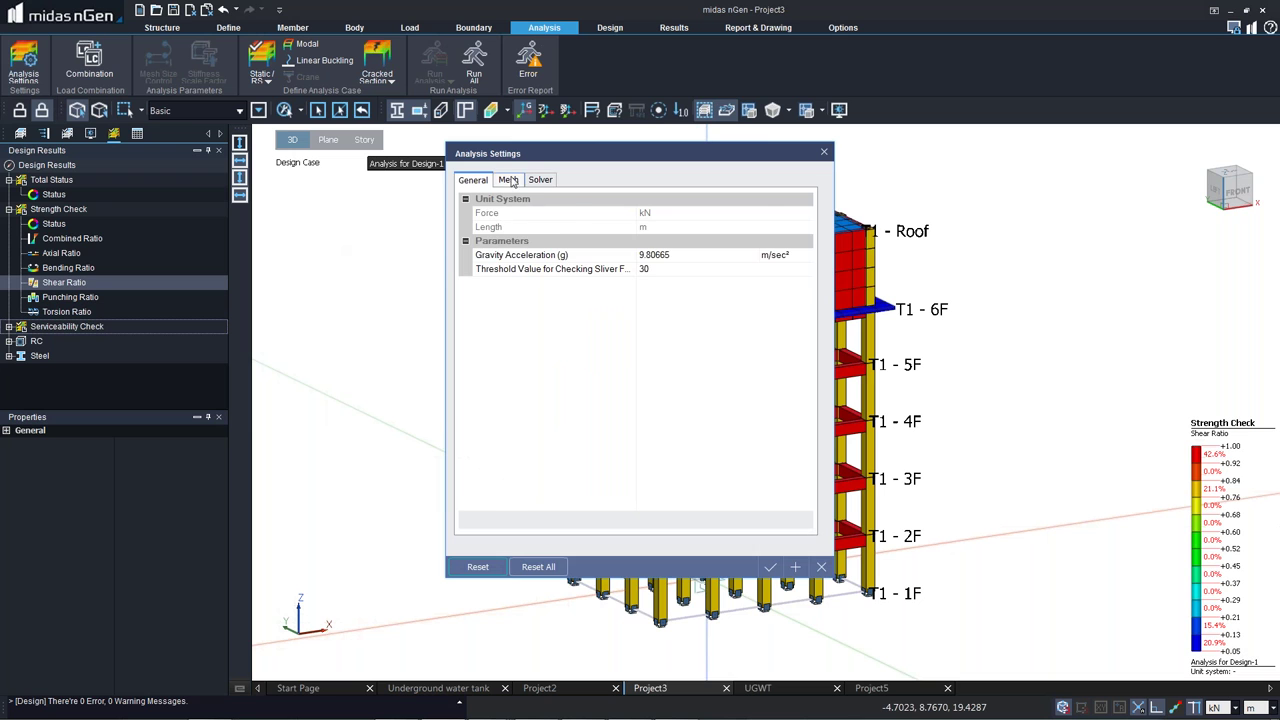
Enter 0.5 m as the default 2D mesh length in the analysis settings, but decline deleting the existing analysis and design results.
{"action": "left_click", "coordinate": [508, 180]}
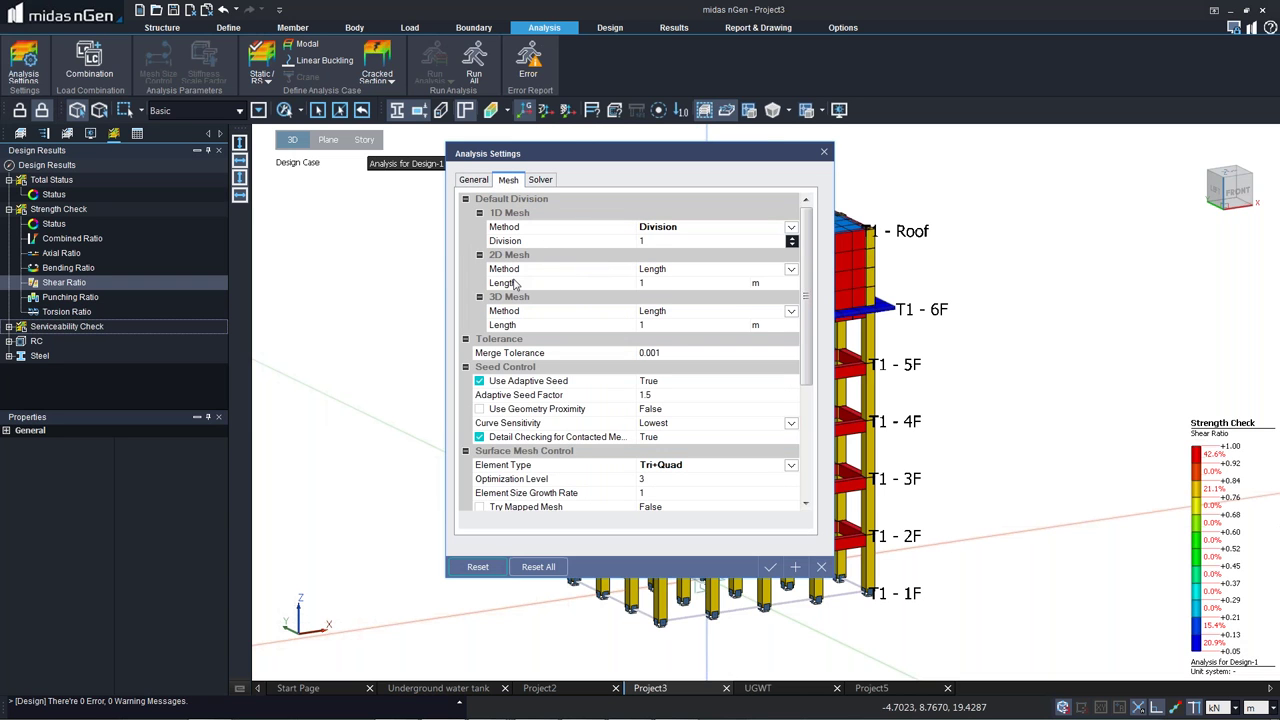
{"action": "left_click", "coordinate": [645, 286]}
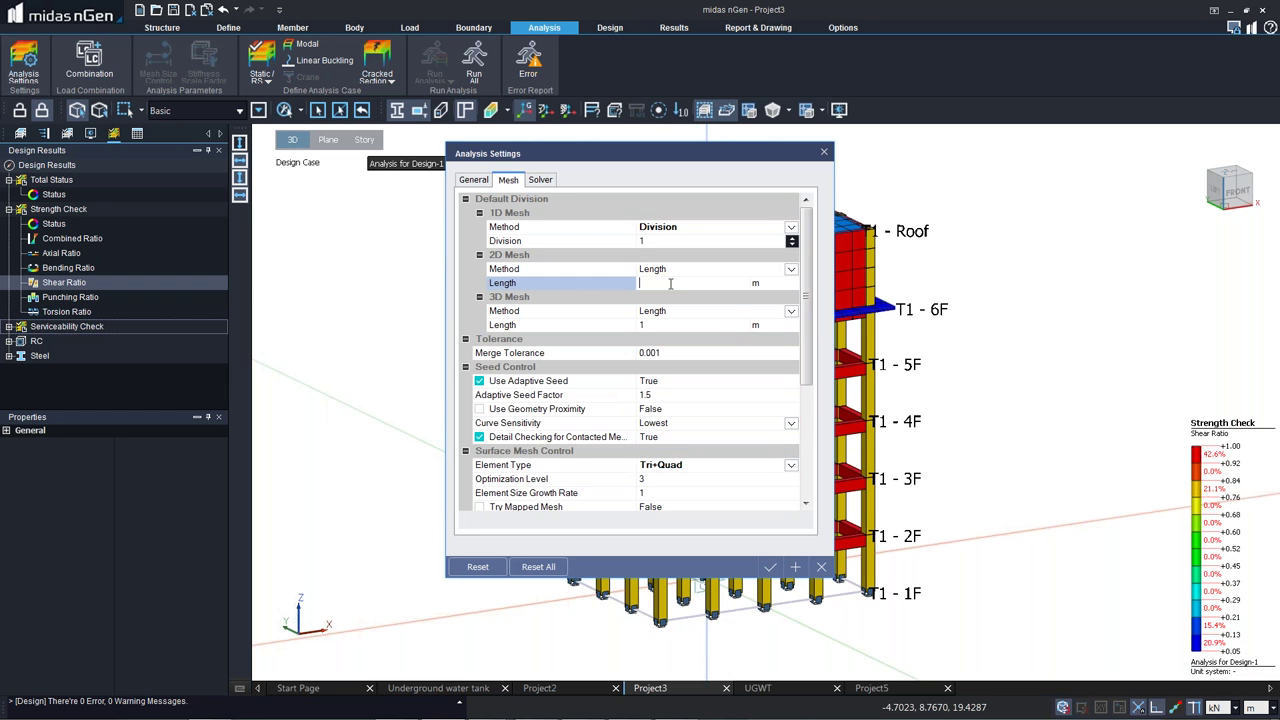
{"action": "type", "text": "0.5"}
{"action": "left_click", "coordinate": [770, 567]}
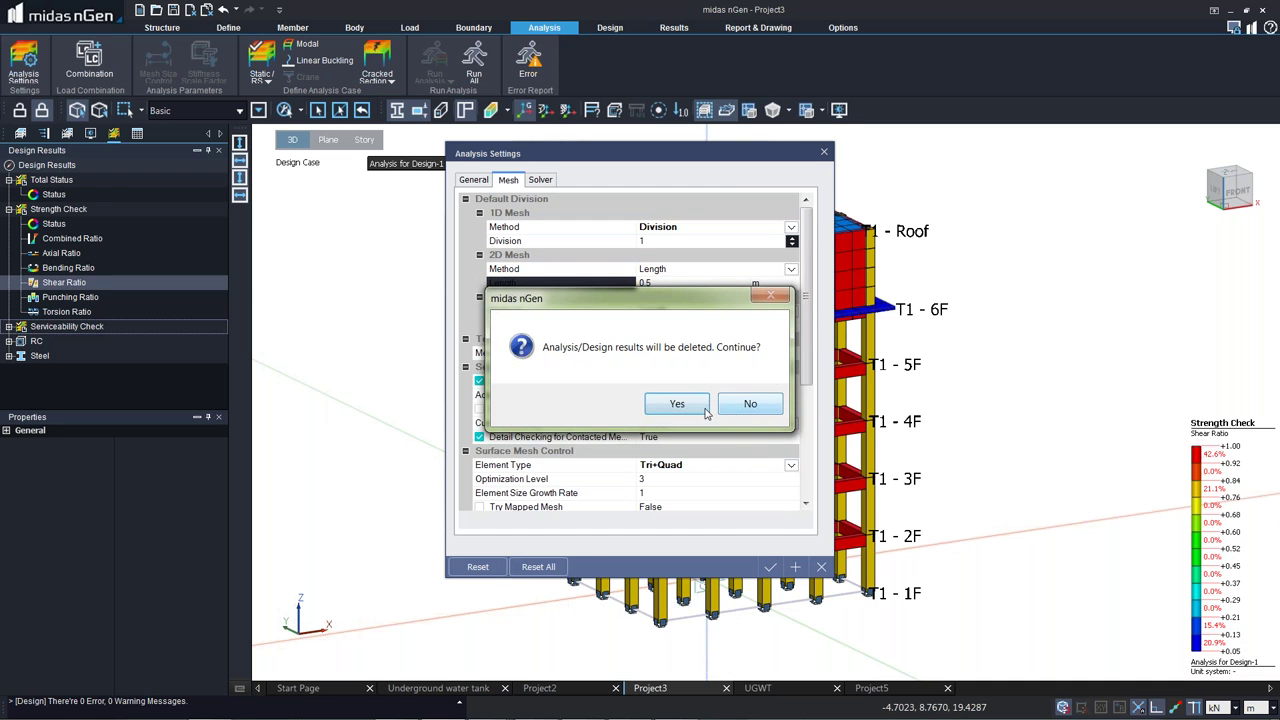
{"action": "left_click", "coordinate": [745, 408]}
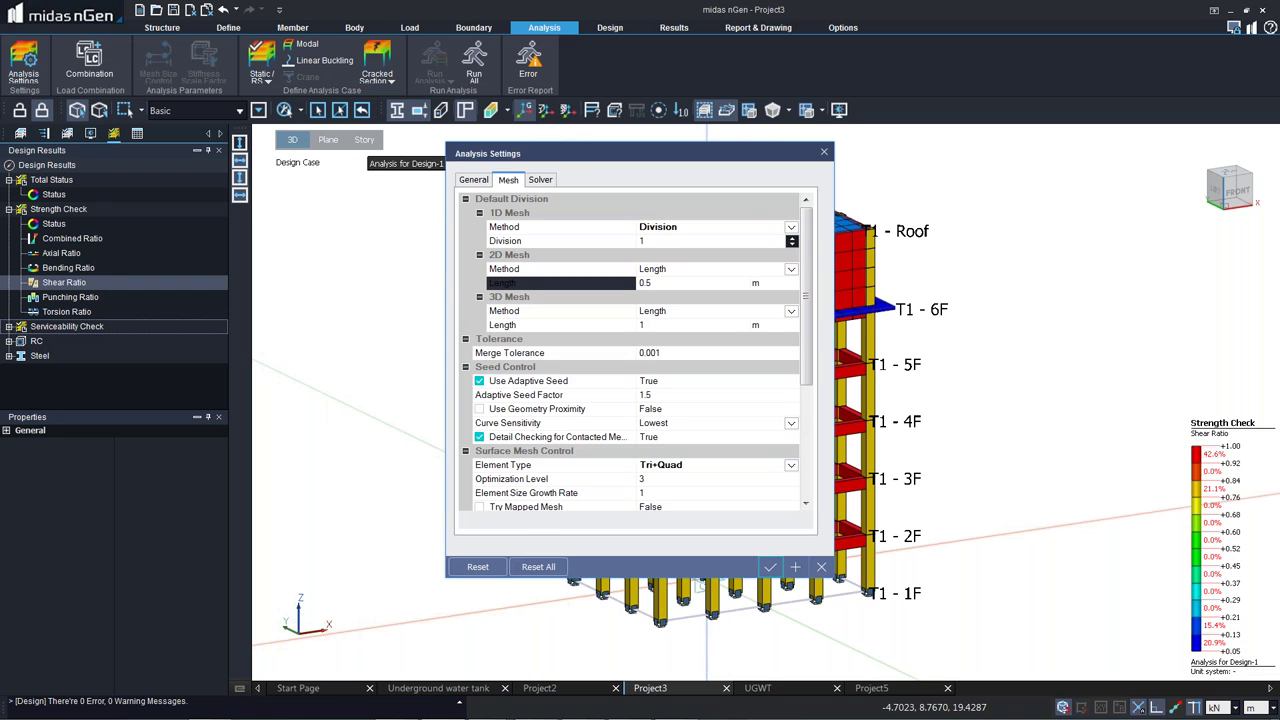
Close the Project3 analysis settings and switch to the UGWT project.
{"action": "left_click", "coordinate": [824, 151]}
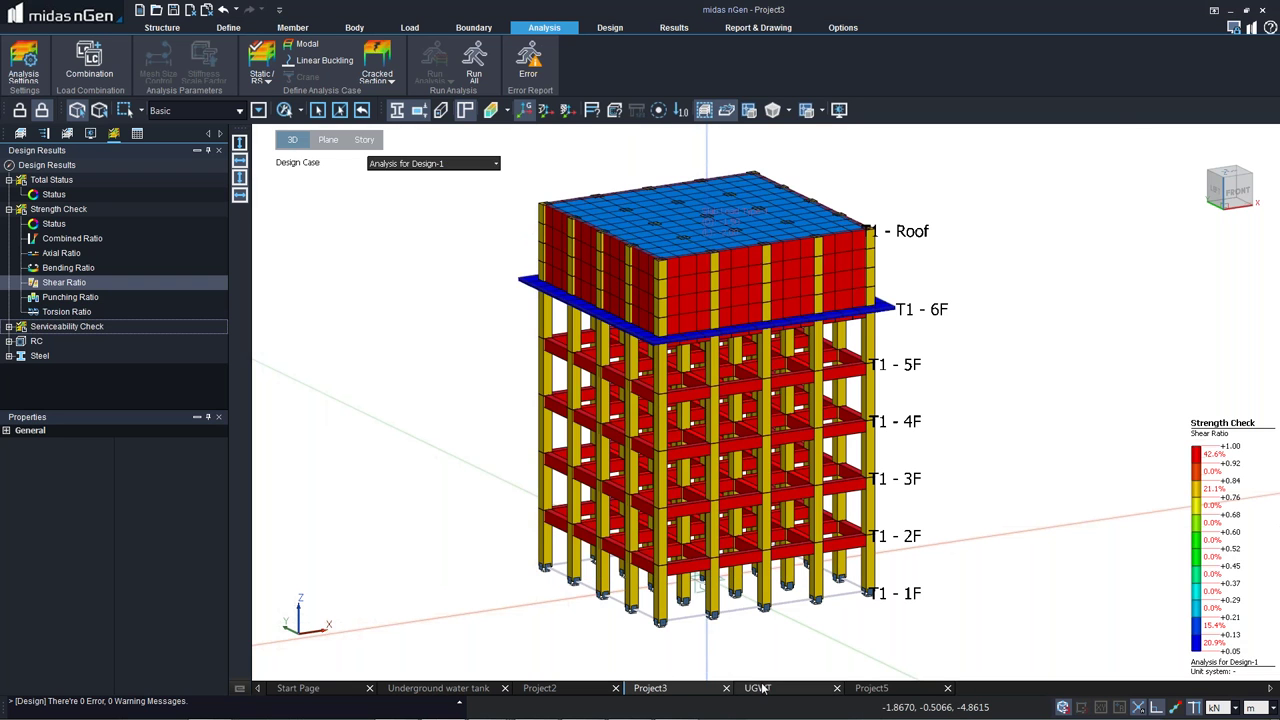
{"action": "left_click", "coordinate": [759, 688]}
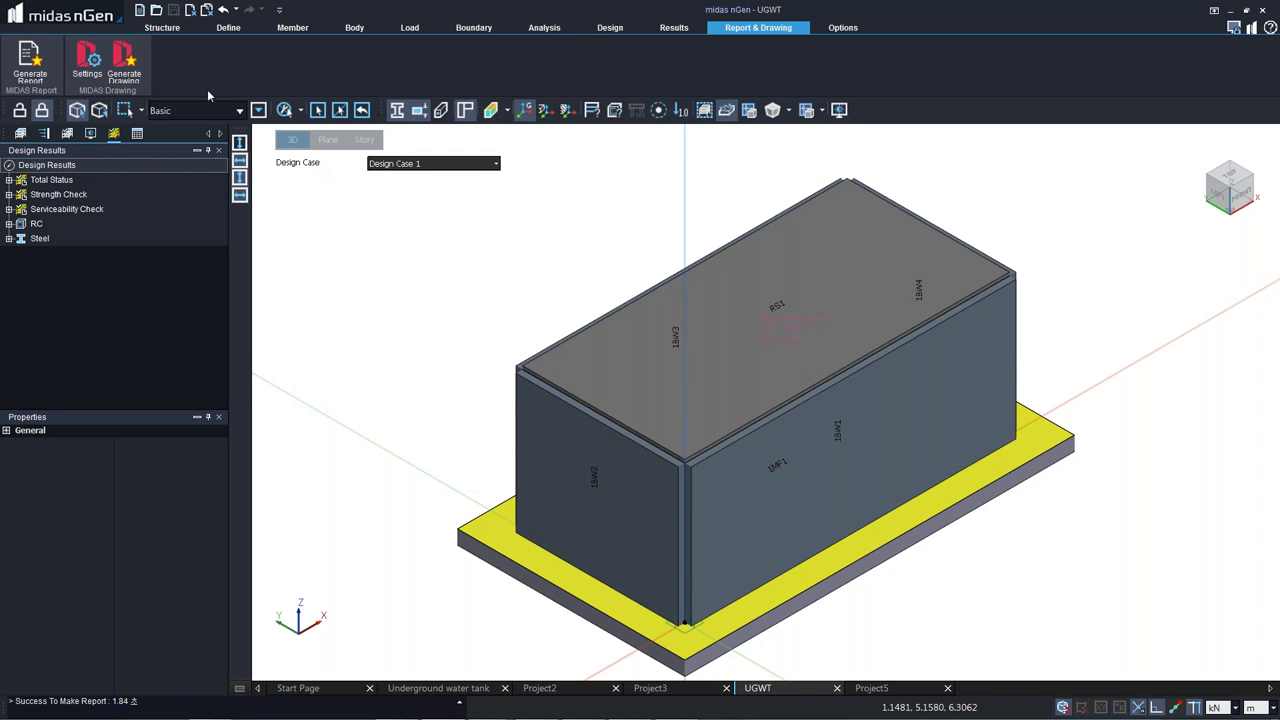
{"action": "left_click", "coordinate": [545, 28]}
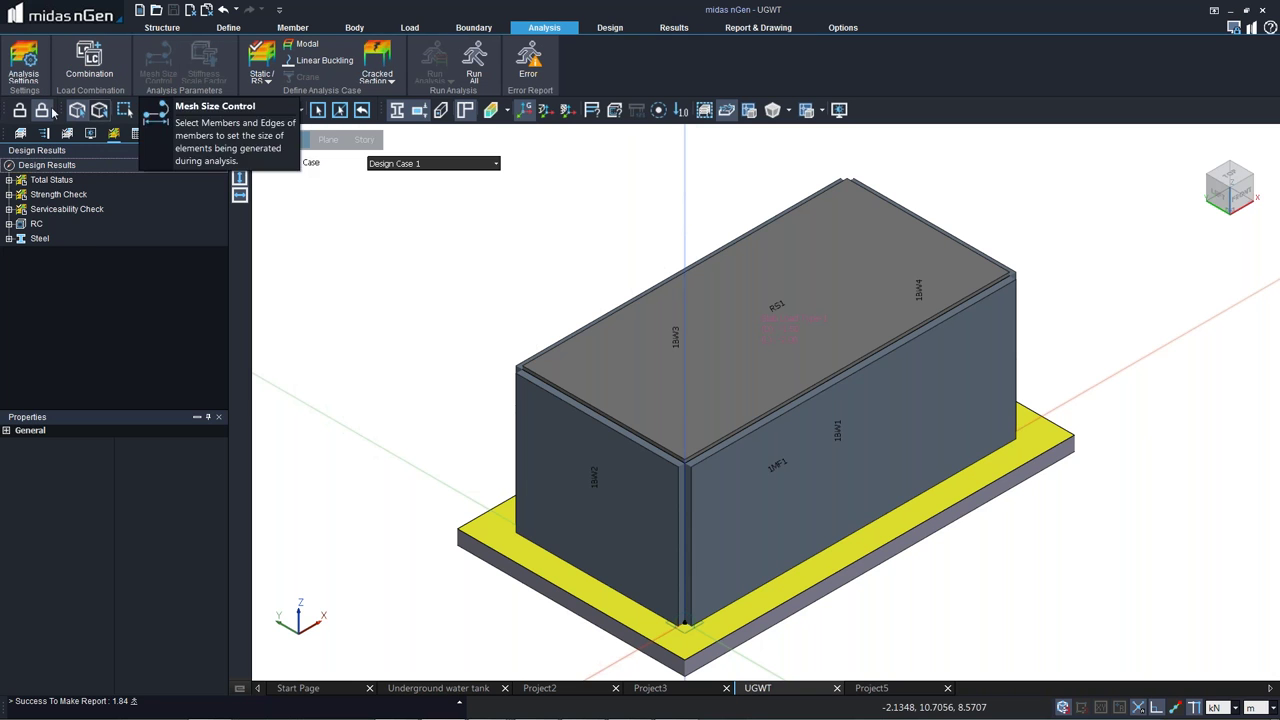
{"action": "left_click", "coordinate": [22, 70]}
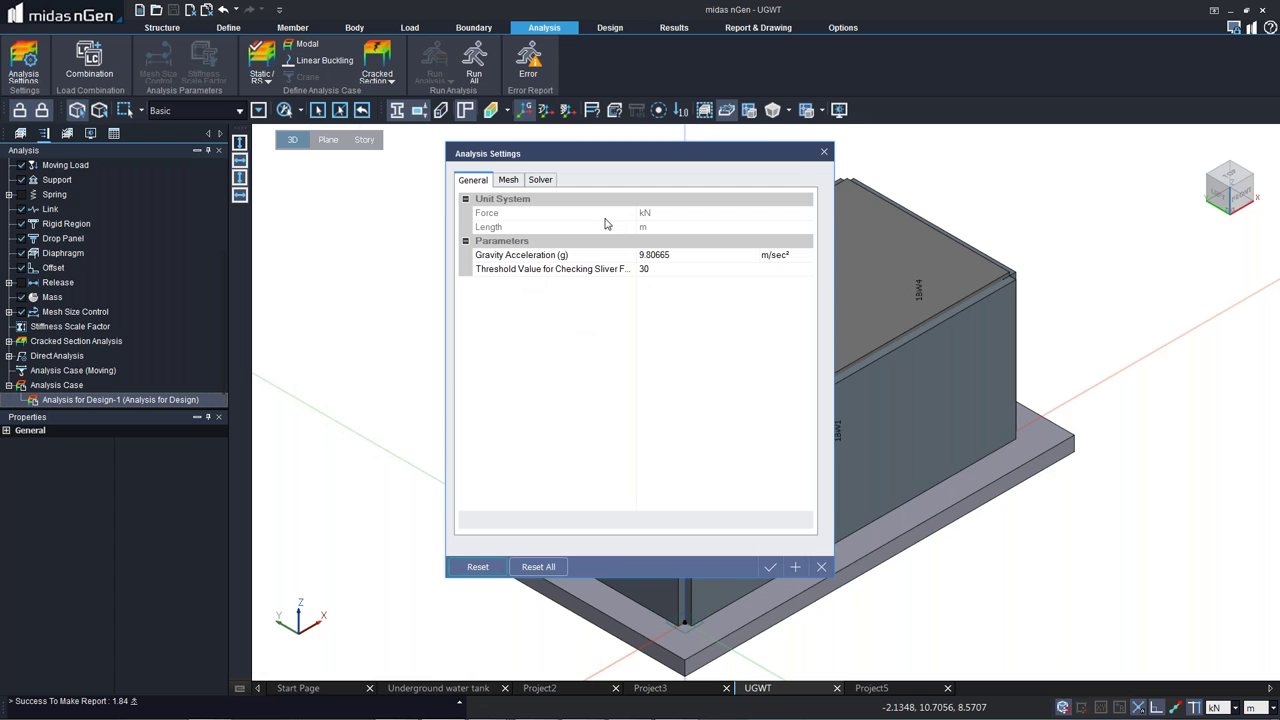
{"action": "left_click", "coordinate": [824, 152]}
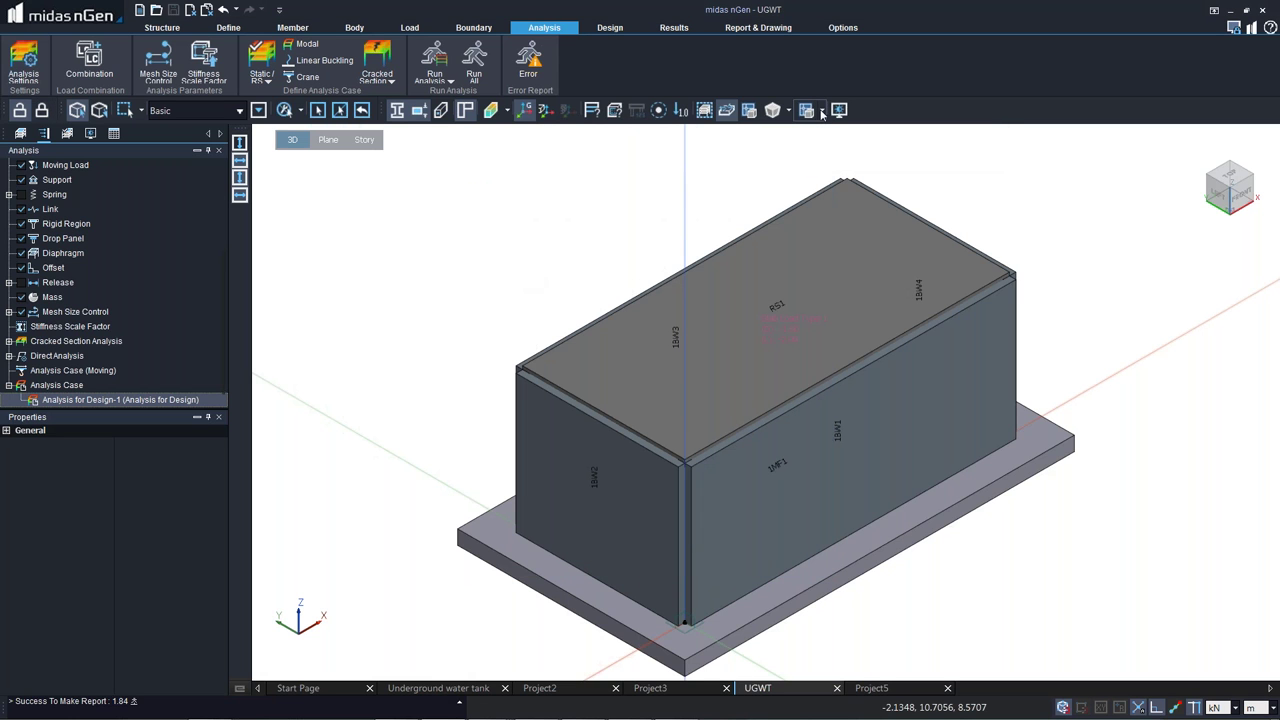
Display the analysis mesh on the UGWT water tank model in the analysis results.
{"action": "left_click", "coordinate": [822, 113]}
{"action": "left_click", "coordinate": [789, 111]}
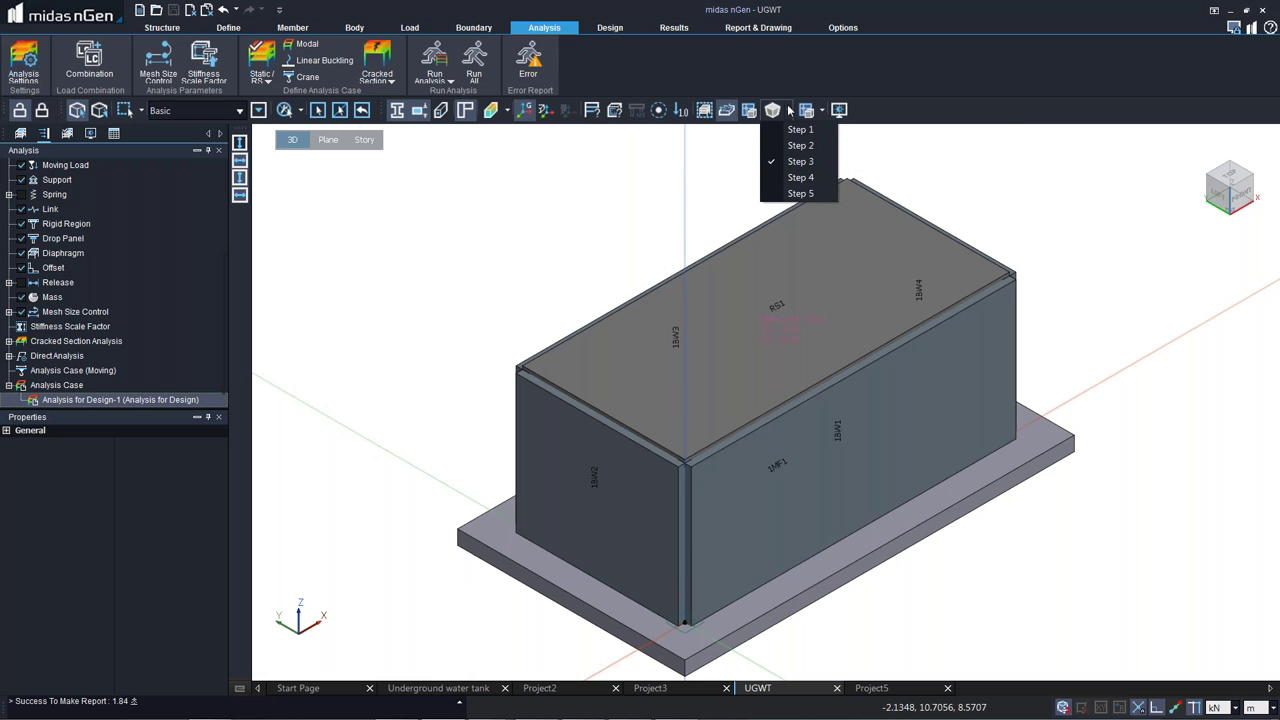
{"action": "left_click", "coordinate": [815, 112]}
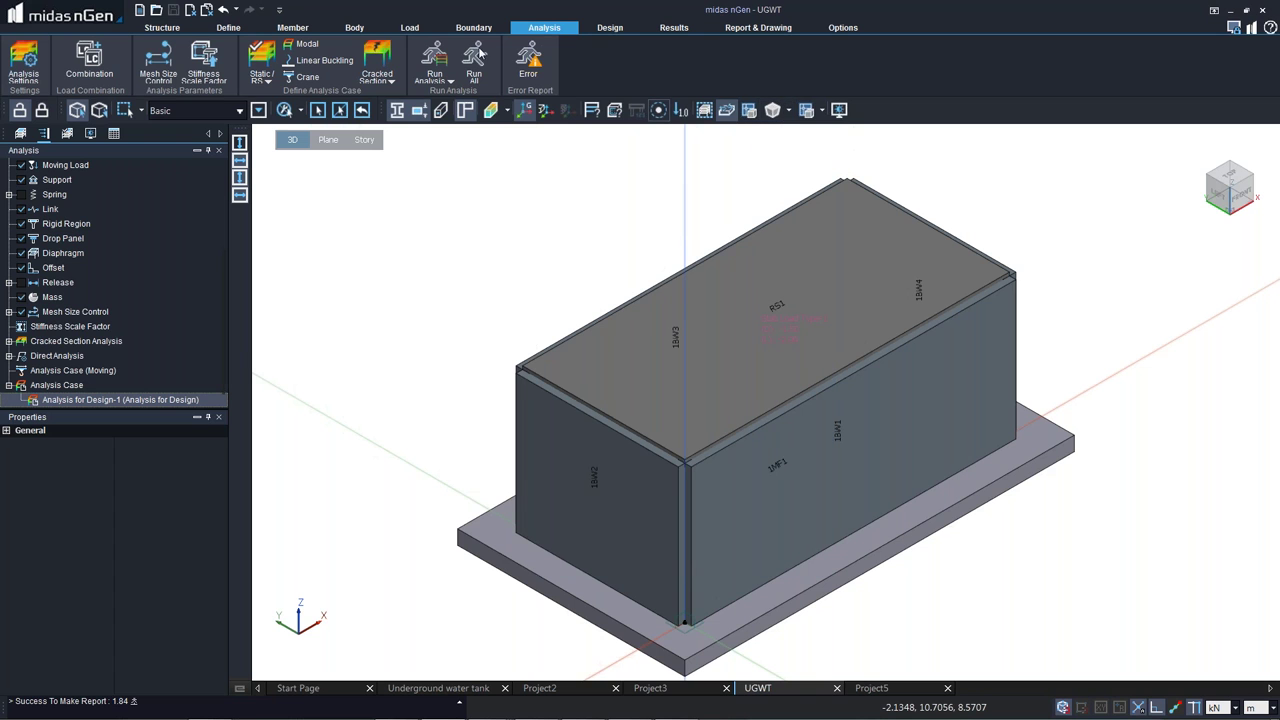
{"action": "left_click", "coordinate": [822, 113]}
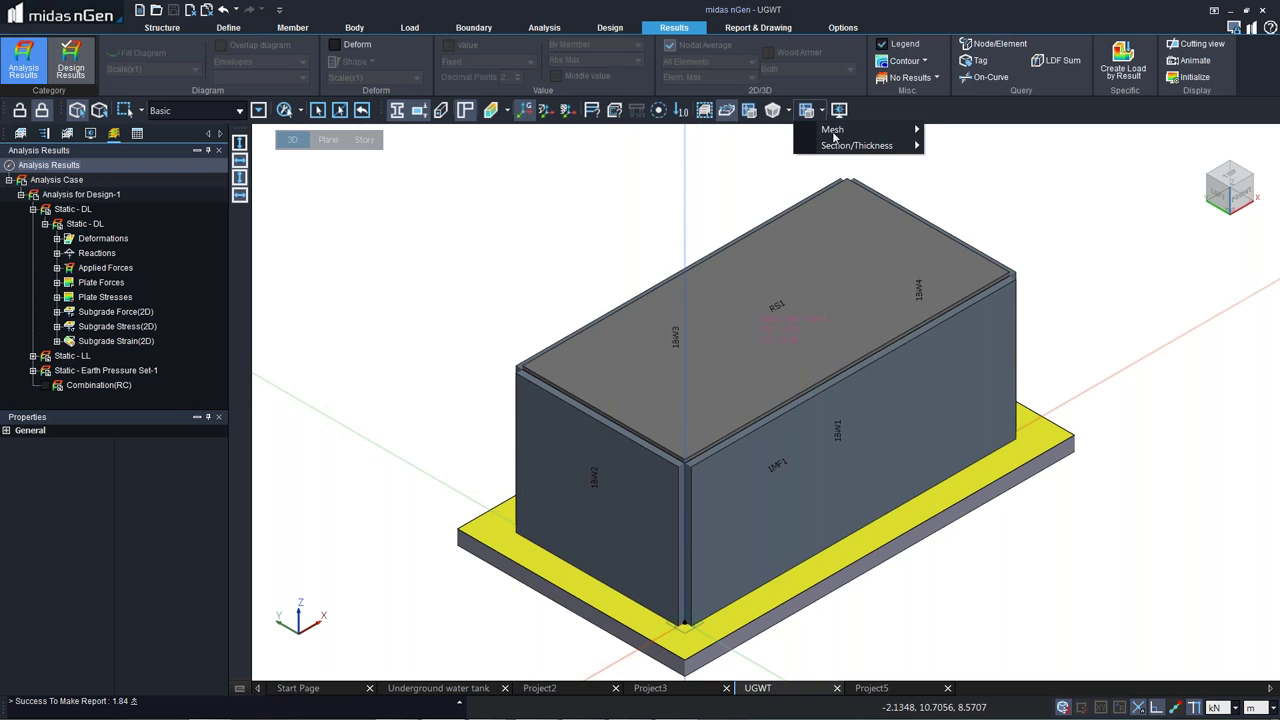
{"action": "mouse_move", "coordinate": [908, 131]}
{"action": "left_click", "coordinate": [948, 165]}
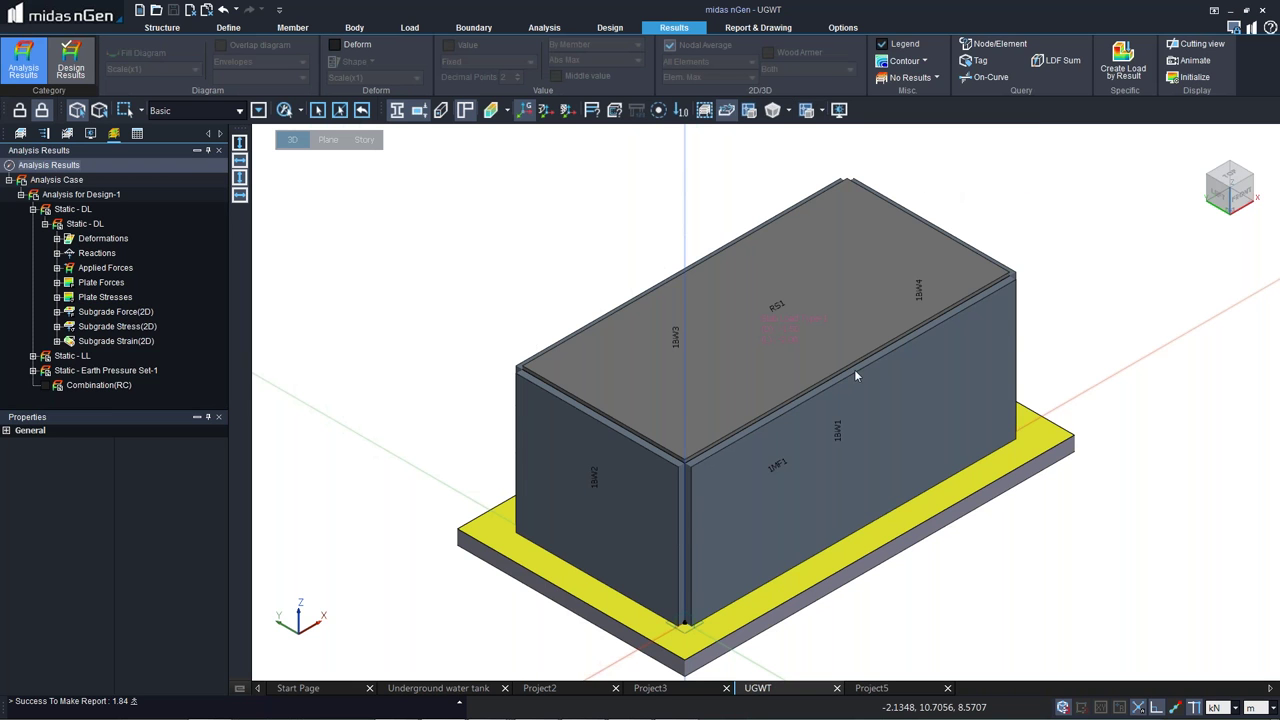
{"action": "left_click", "coordinate": [684, 528]}
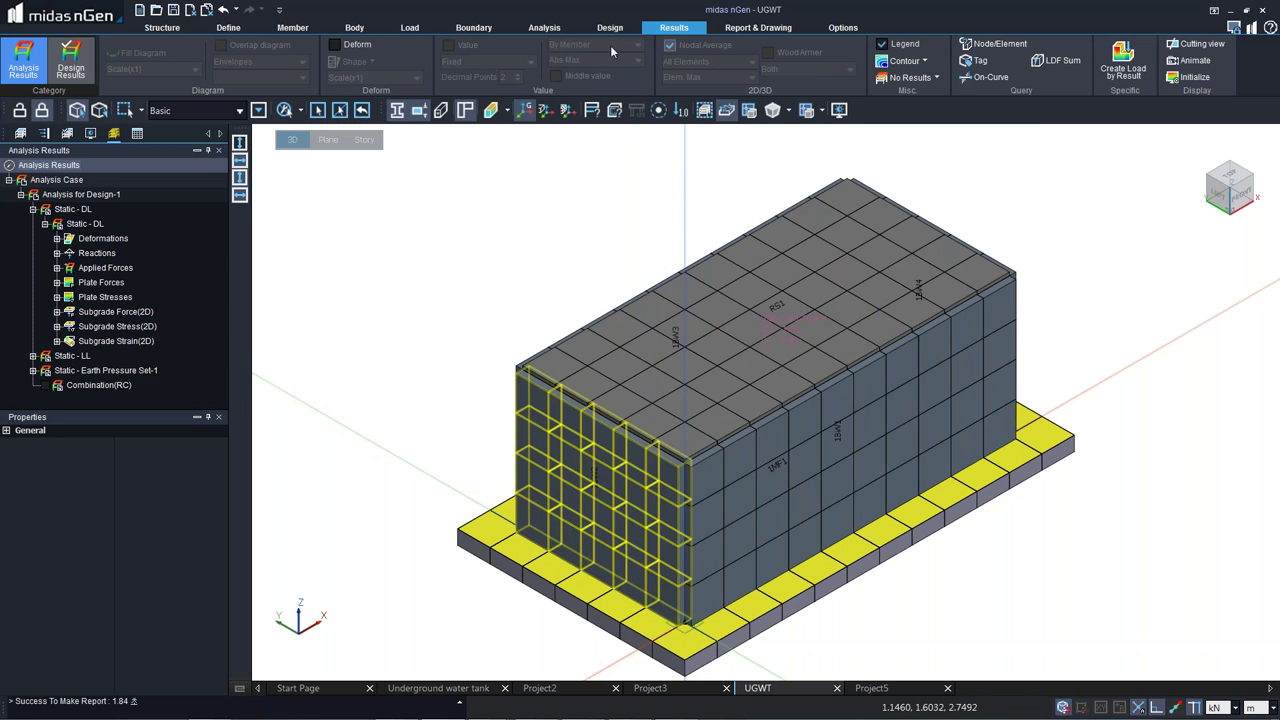
Set the default 2D mesh length to 0.5 m in the analysis settings and accept deleting the existing results.
{"action": "left_click", "coordinate": [545, 27]}
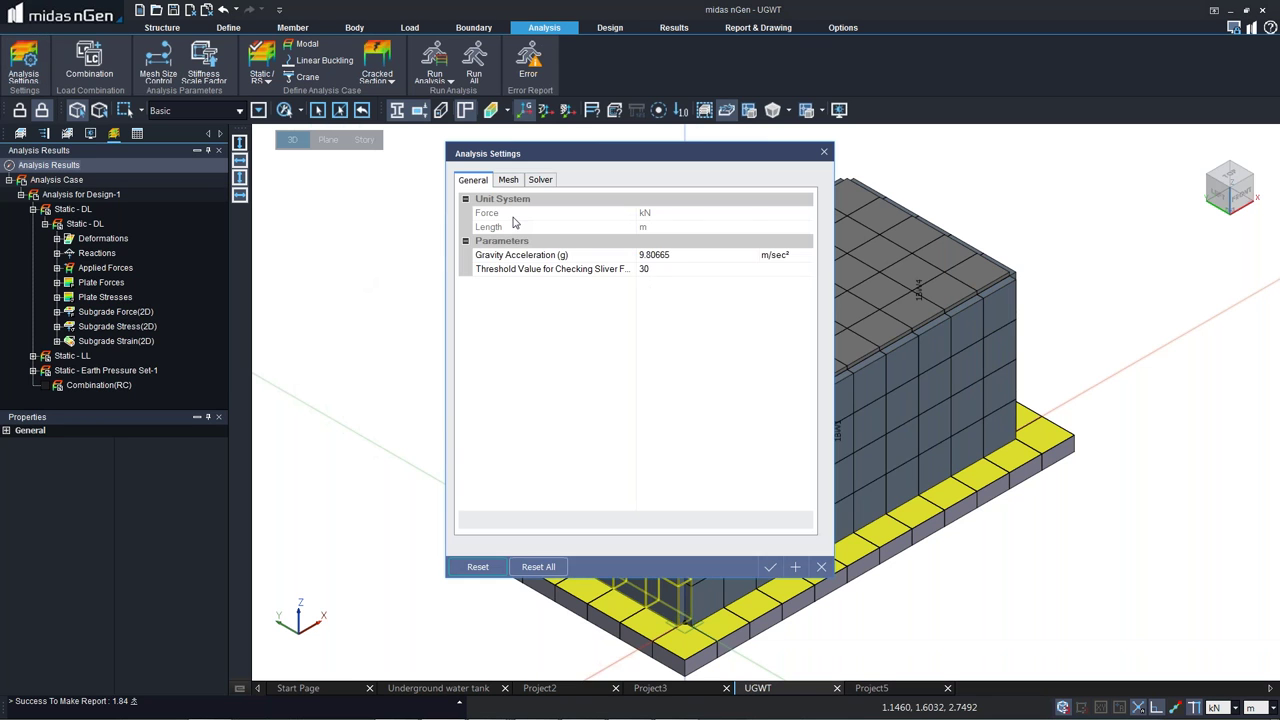
{"action": "left_click", "coordinate": [508, 179]}
{"action": "left_click", "coordinate": [655, 269]}
{"action": "left_click", "coordinate": [655, 269]}
{"action": "left_click", "coordinate": [655, 284]}
{"action": "left_click", "coordinate": [643, 283]}
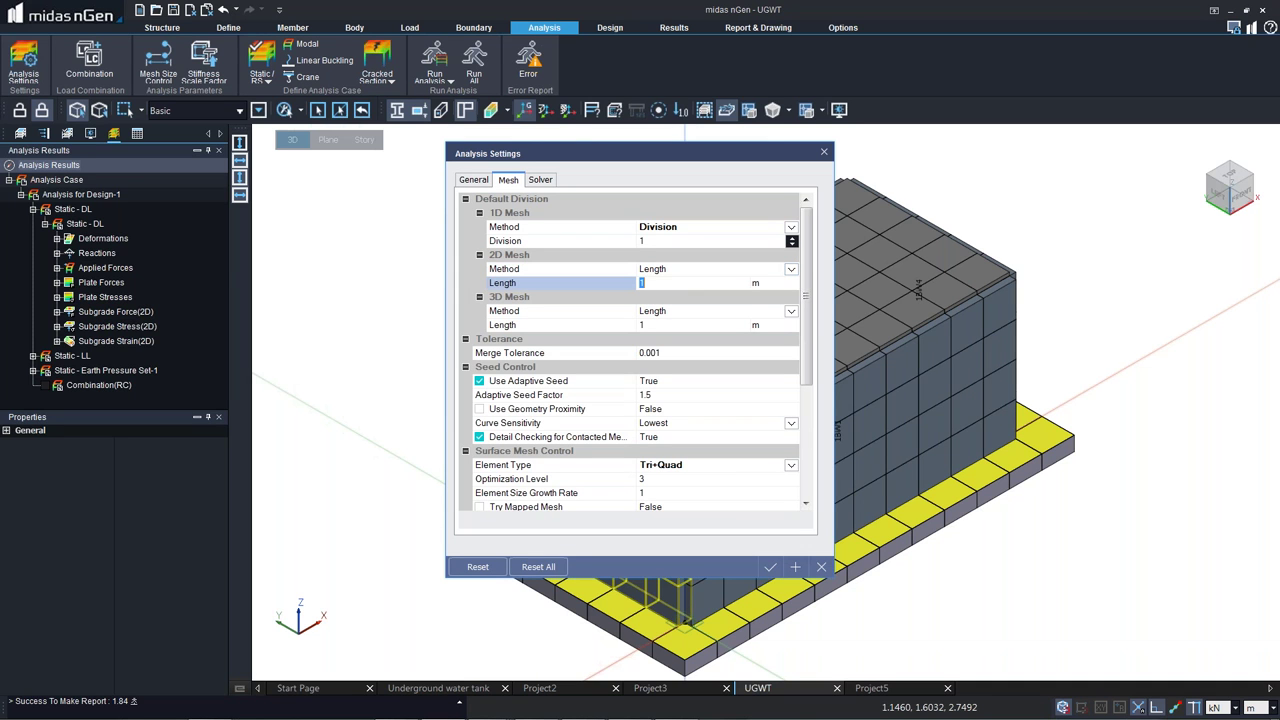
{"action": "type", "text": "0.5"}
{"action": "left_click", "coordinate": [770, 567]}
{"action": "left_click", "coordinate": [676, 403]}
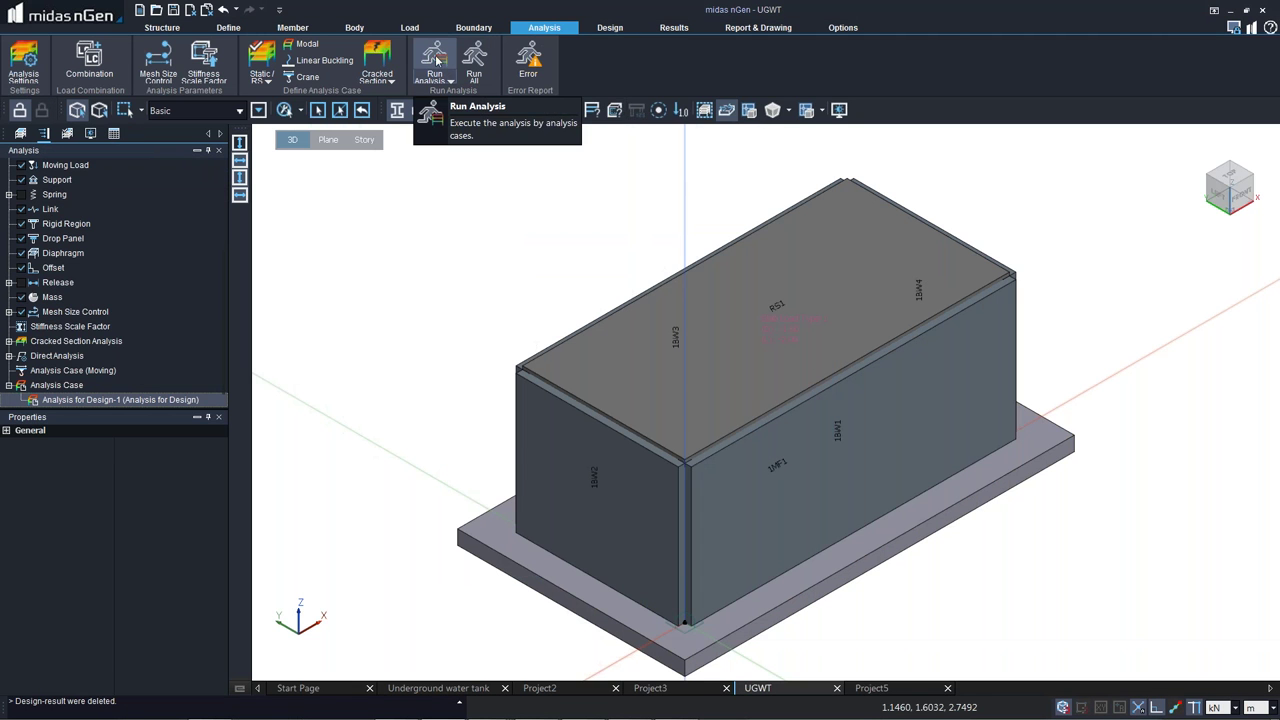
Run the Analysis for Design-1 case on the UGWT tank with the new mesh size.
{"action": "left_click", "coordinate": [436, 60]}
{"action": "left_click", "coordinate": [753, 443]}
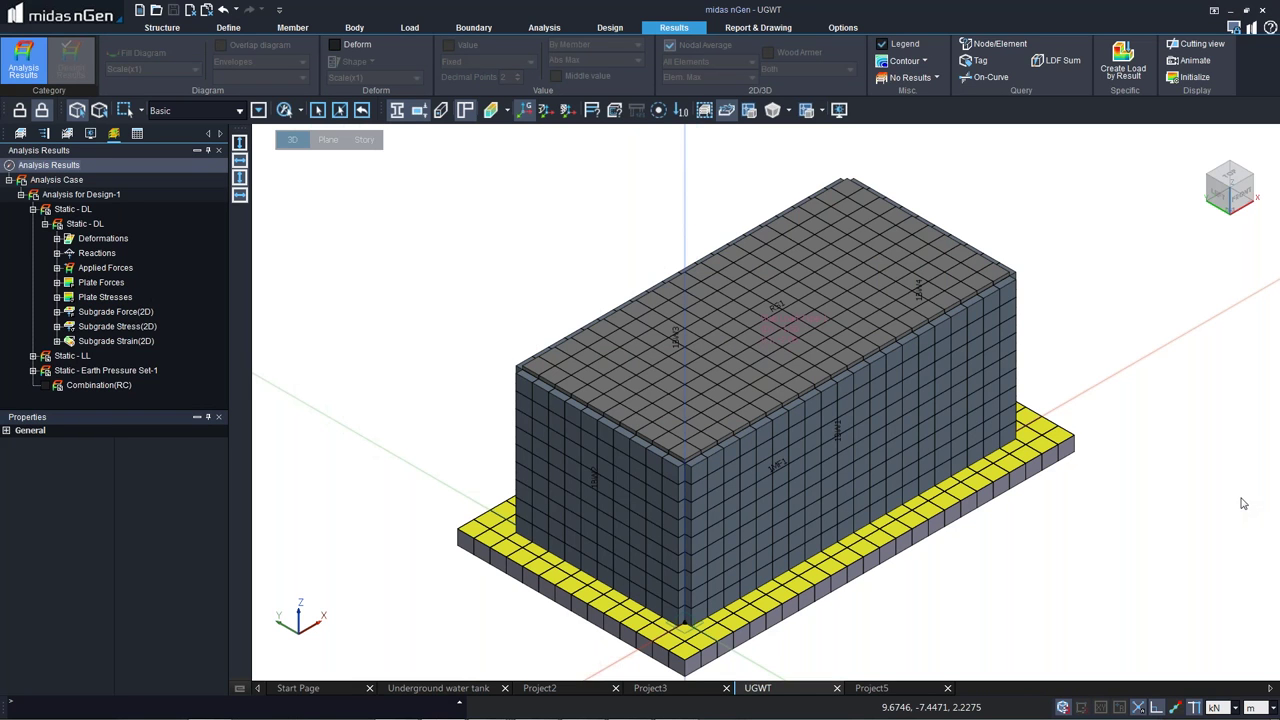
{"action": "left_click", "coordinate": [544, 27]}
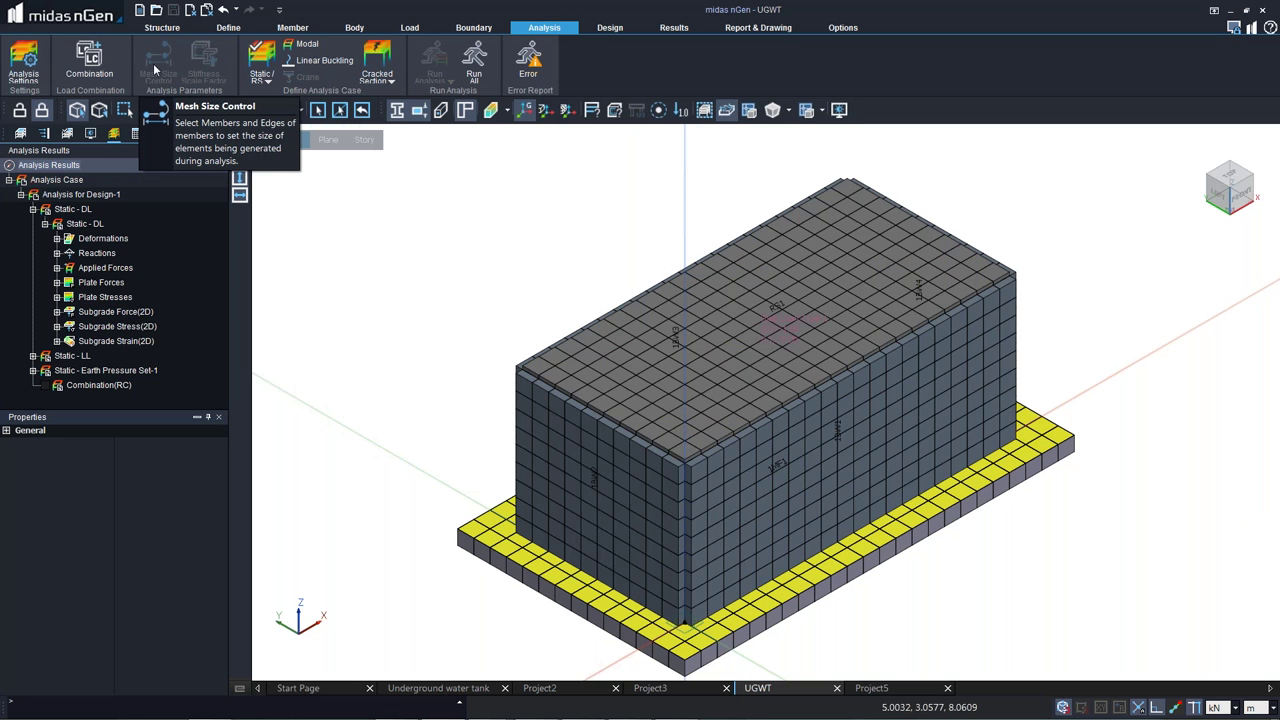
{"action": "key", "text": "alt+Tab"}
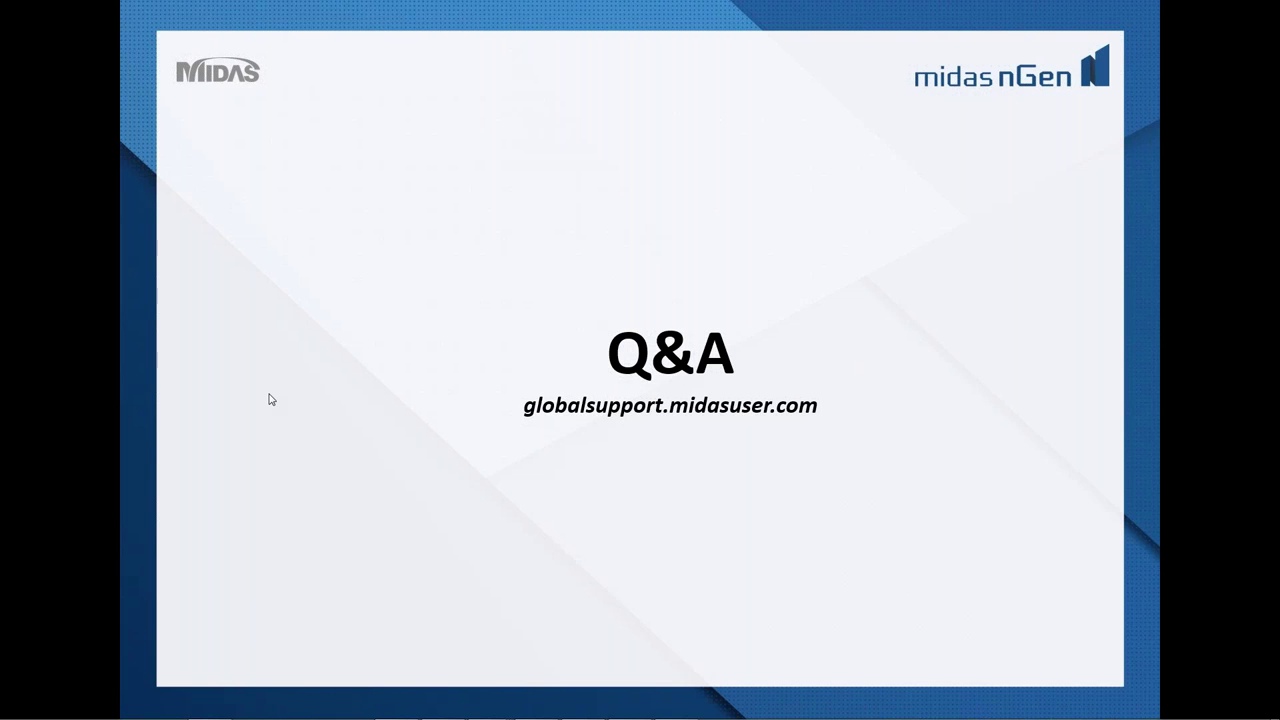
{"action": "key", "text": "alt+Tab"}
{"action": "key", "text": "alt+Tab"}
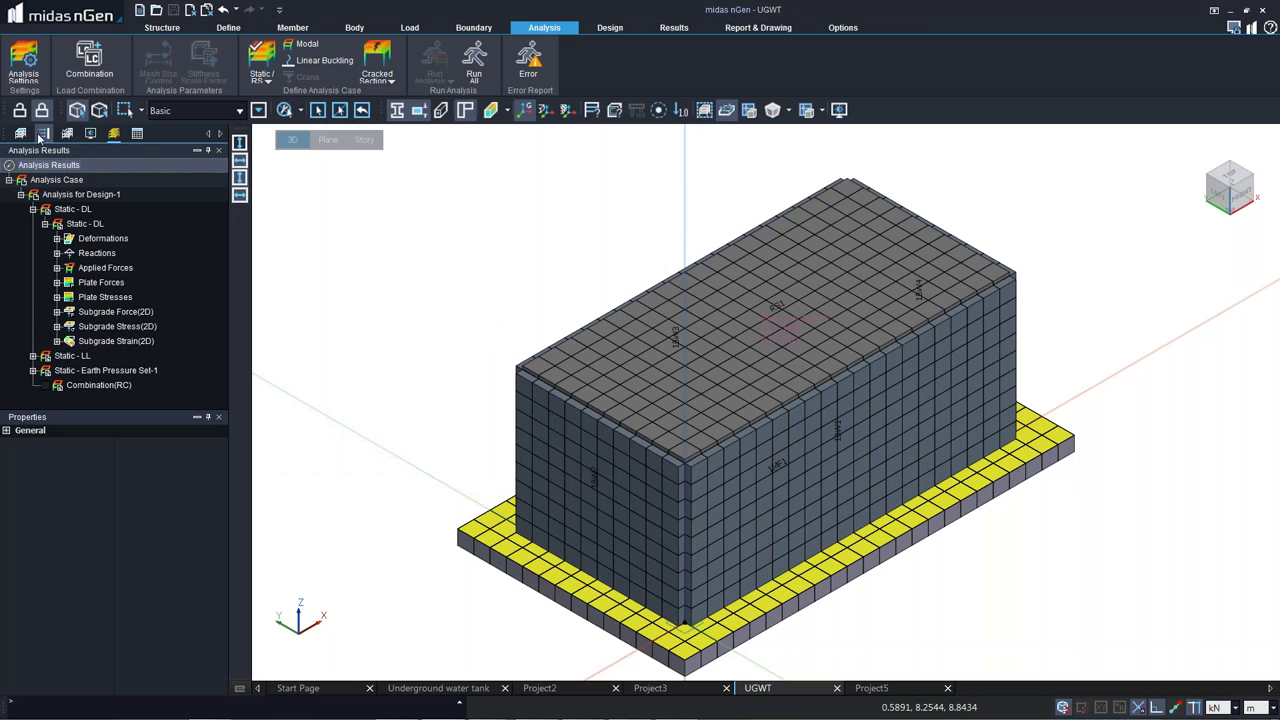
Try to run the design of Design Case 1 with rebar auto-arrangement enabled and previous data deleted.
{"action": "left_click", "coordinate": [599, 28]}
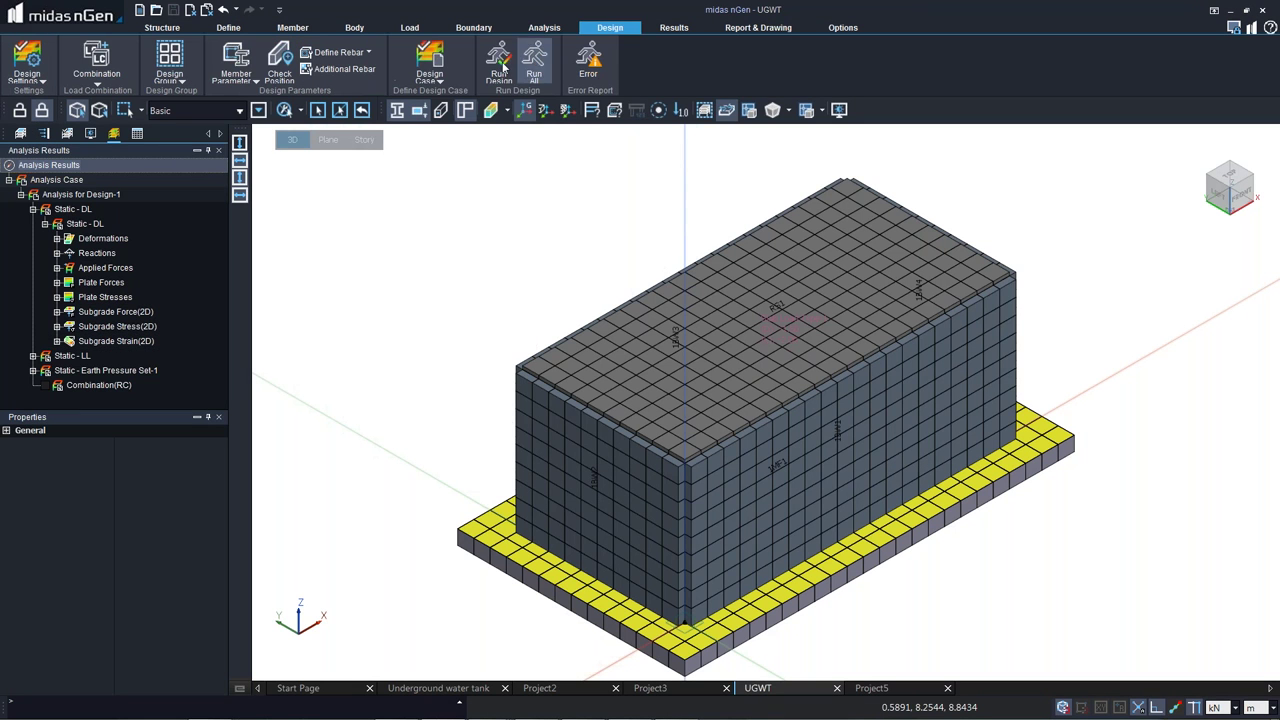
{"action": "left_click", "coordinate": [502, 66]}
{"action": "left_click", "coordinate": [592, 224]}
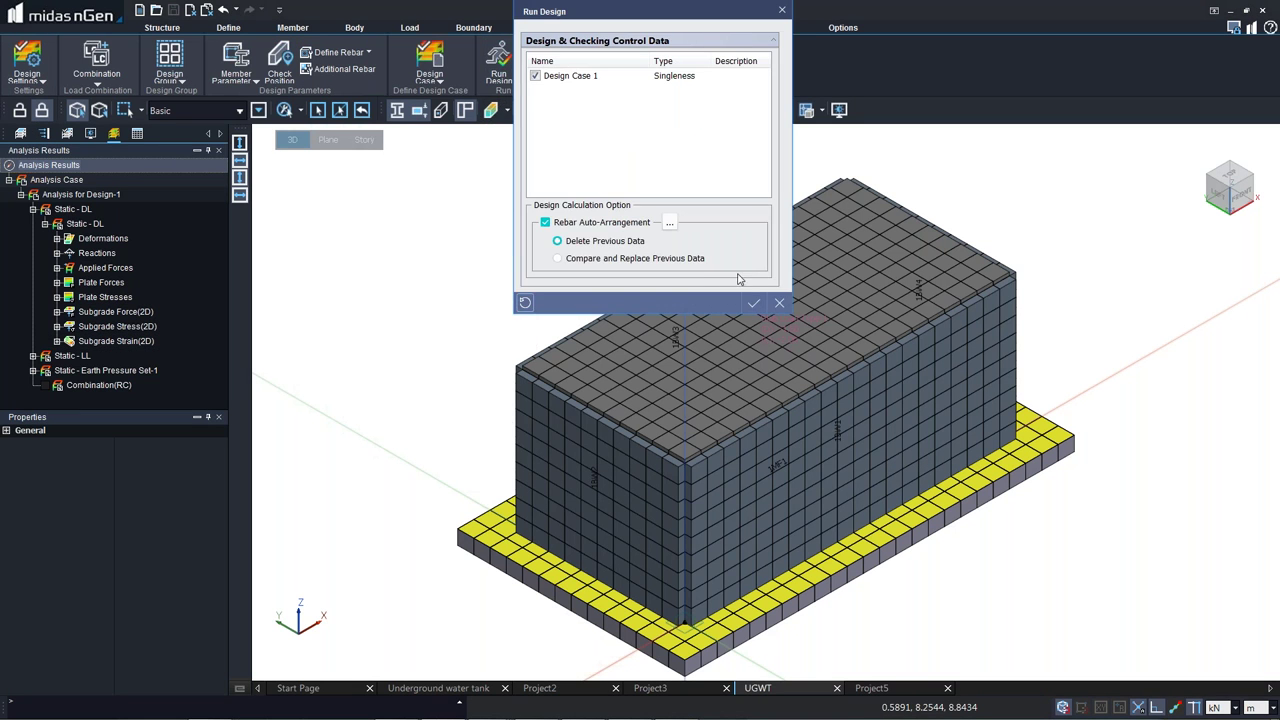
{"action": "left_click", "coordinate": [752, 301]}
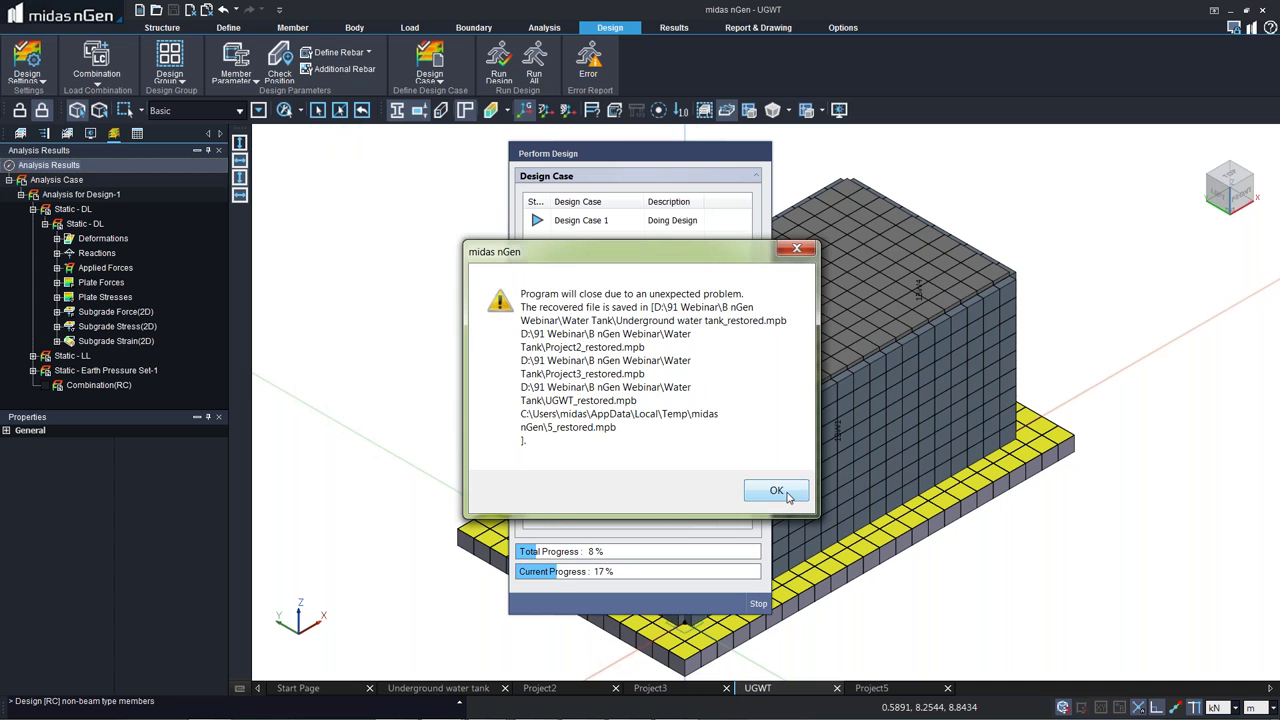
Dismiss the crash message, close the error report without sending it and relaunch midas nGen.
{"action": "key", "text": "Return"}
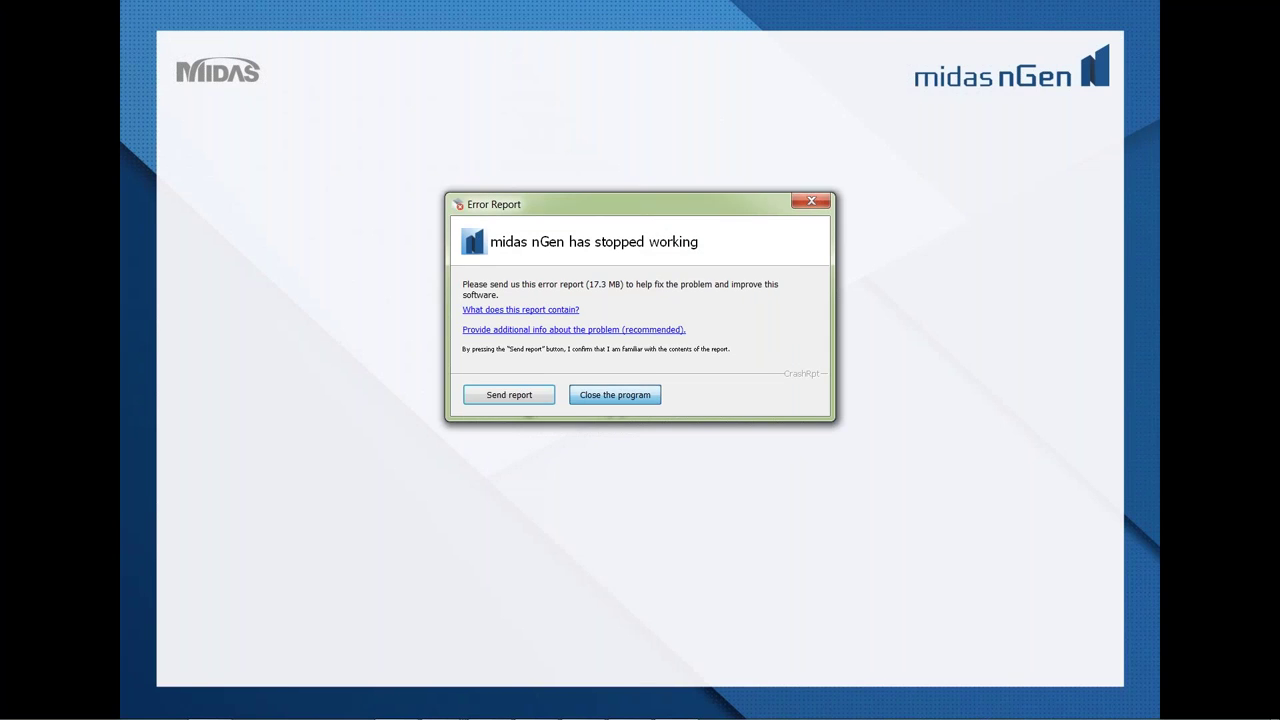
{"action": "left_click", "coordinate": [615, 396]}
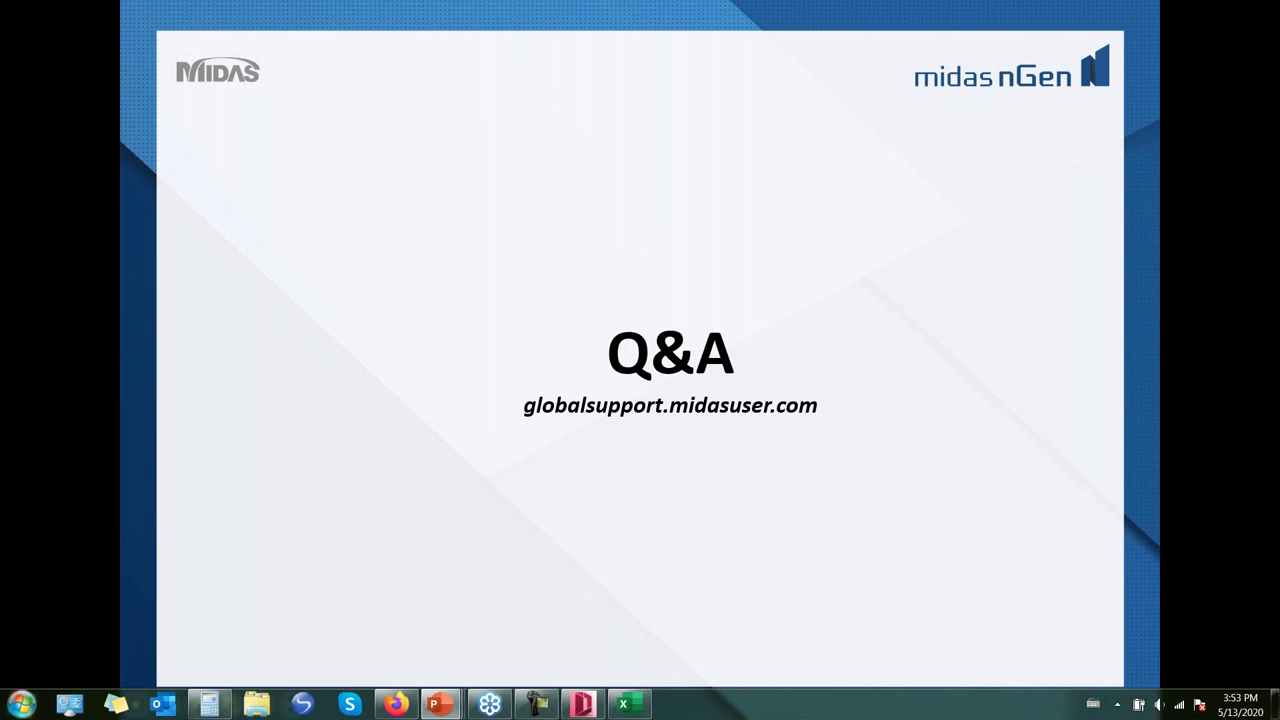
{"action": "left_click", "coordinate": [22, 704]}
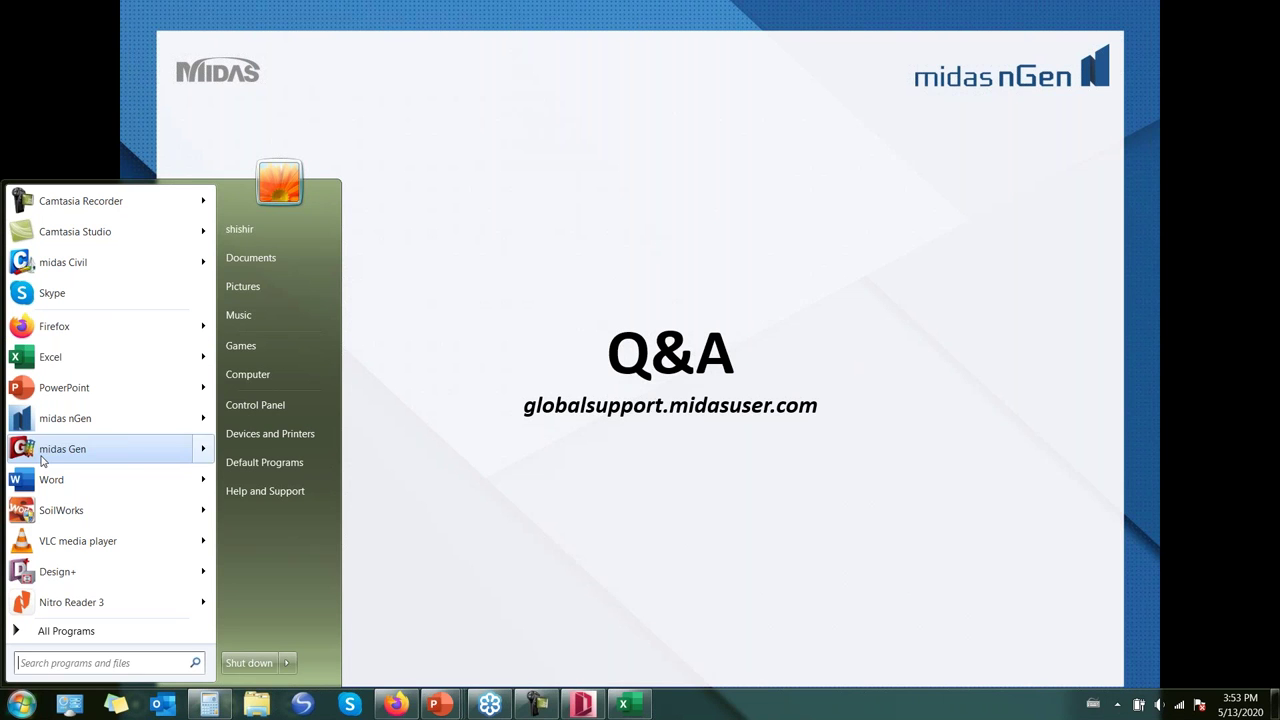
{"action": "left_click", "coordinate": [57, 418]}
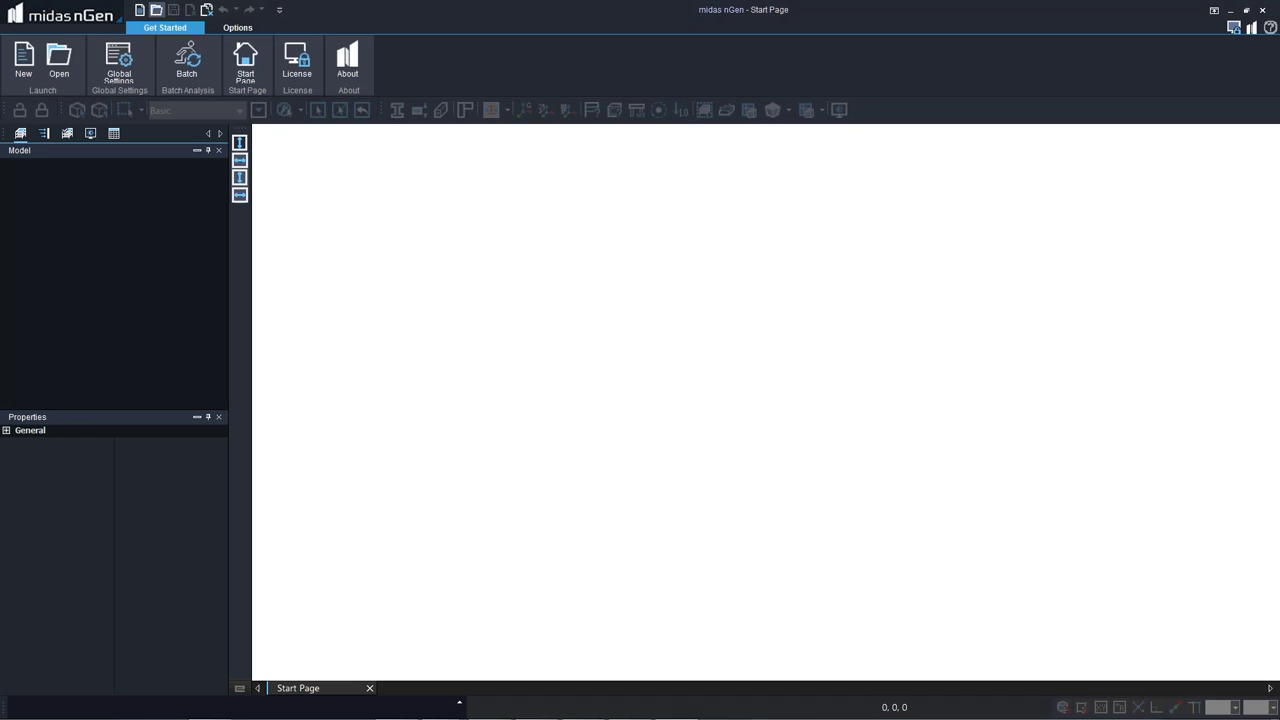
Open the Underground water tank_restored project from the Water Tank folder inside B nGen Webinar.
{"action": "left_click", "coordinate": [156, 9]}
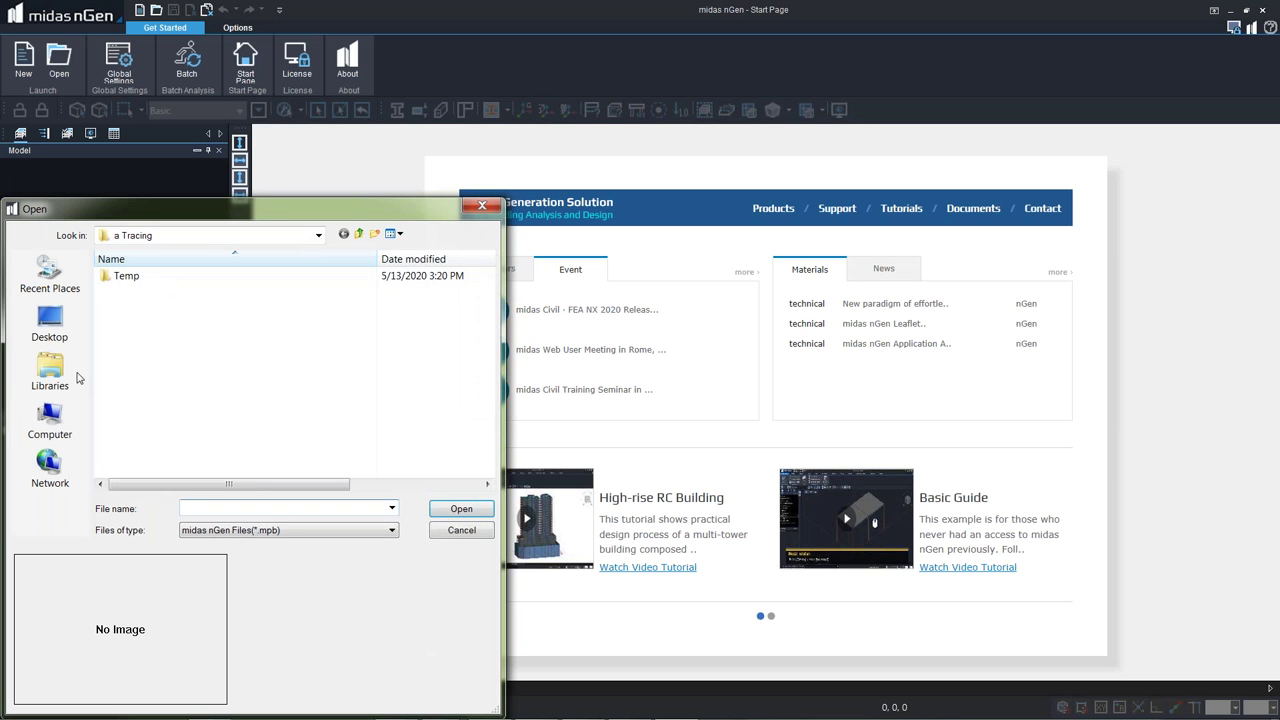
{"action": "left_click", "coordinate": [52, 420]}
{"action": "double_click", "coordinate": [300, 300]}
{"action": "double_click", "coordinate": [145, 419]}
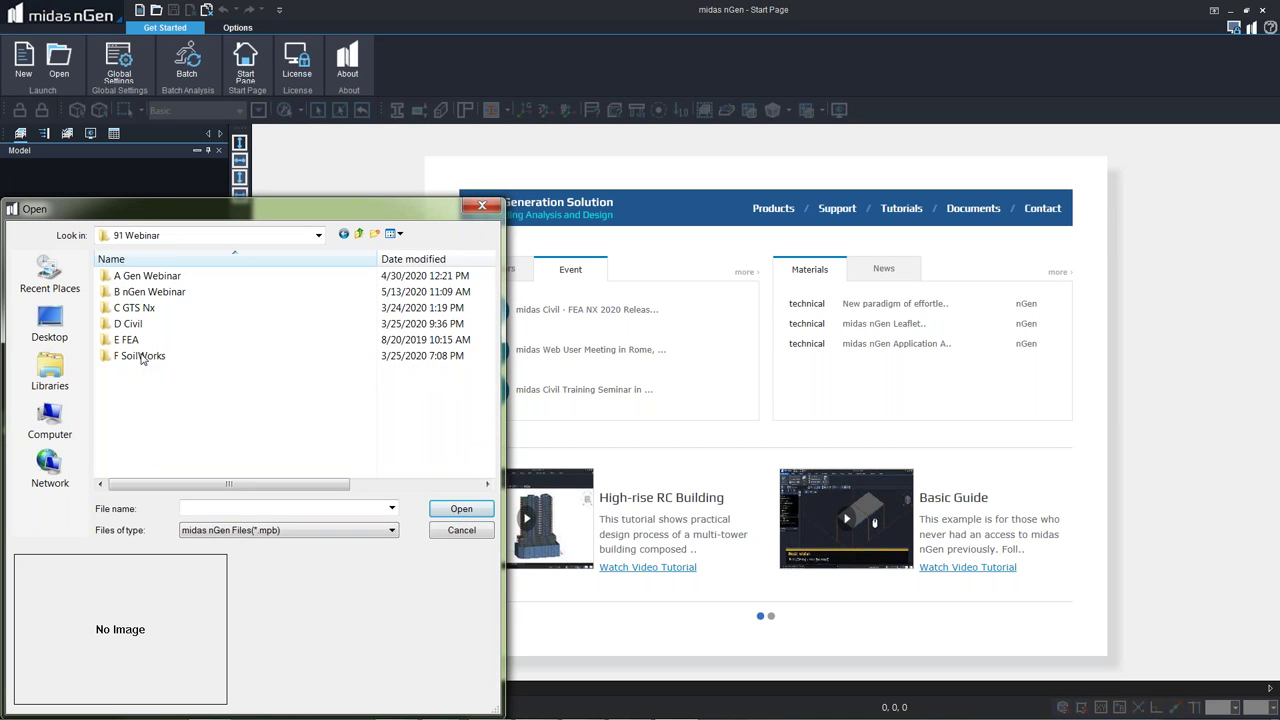
{"action": "double_click", "coordinate": [134, 291]}
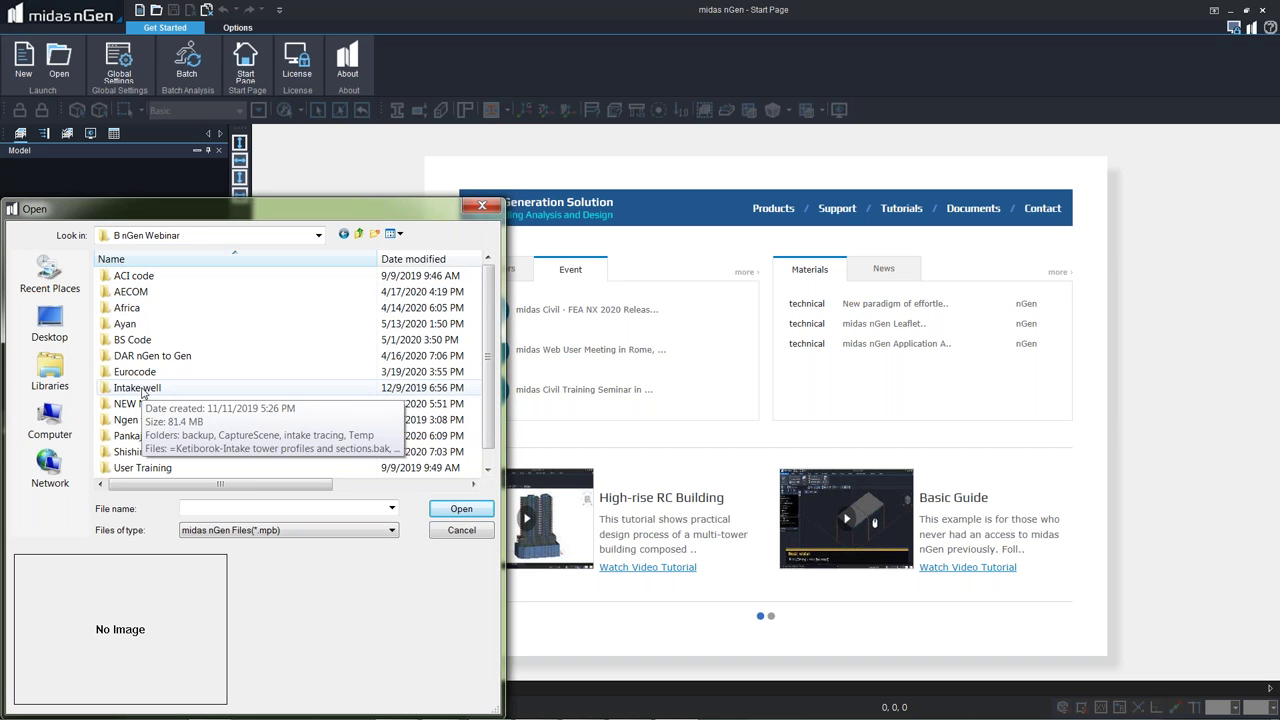
{"action": "left_click", "coordinate": [166, 450]}
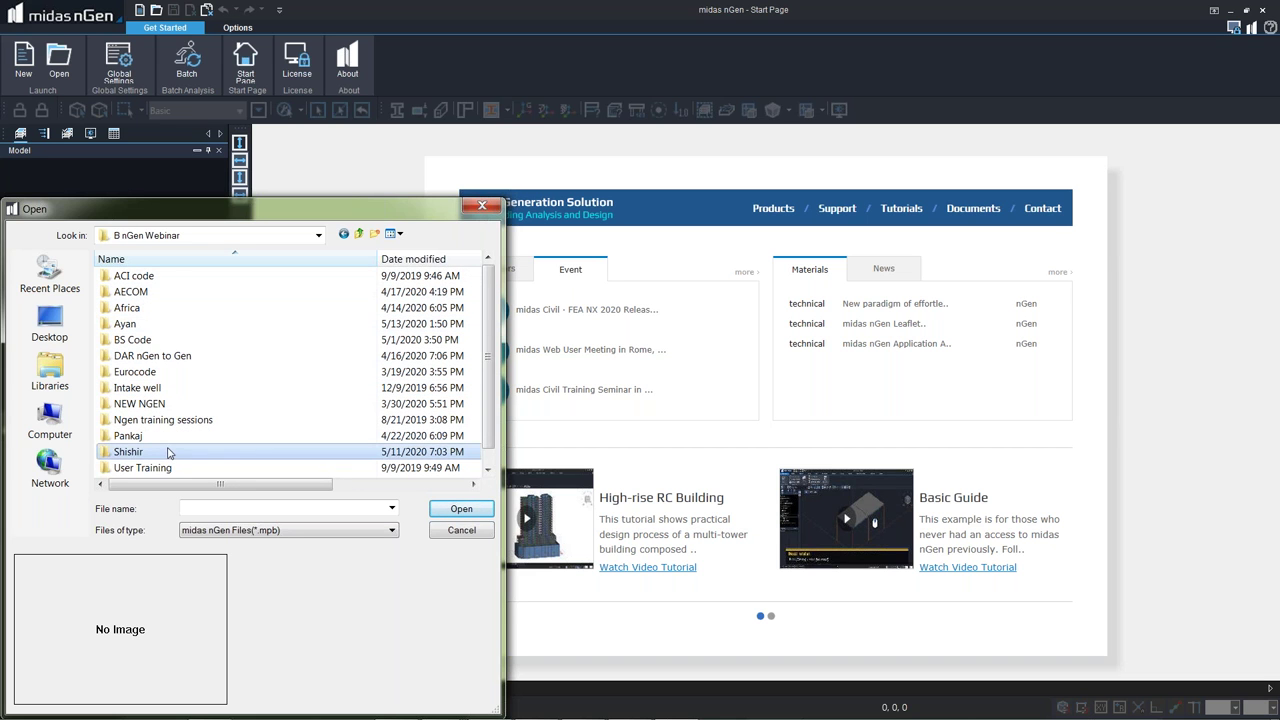
{"action": "scroll", "coordinate": [166, 455], "scroll_direction": "down", "scroll_amount": 1}
{"action": "double_click", "coordinate": [138, 467]}
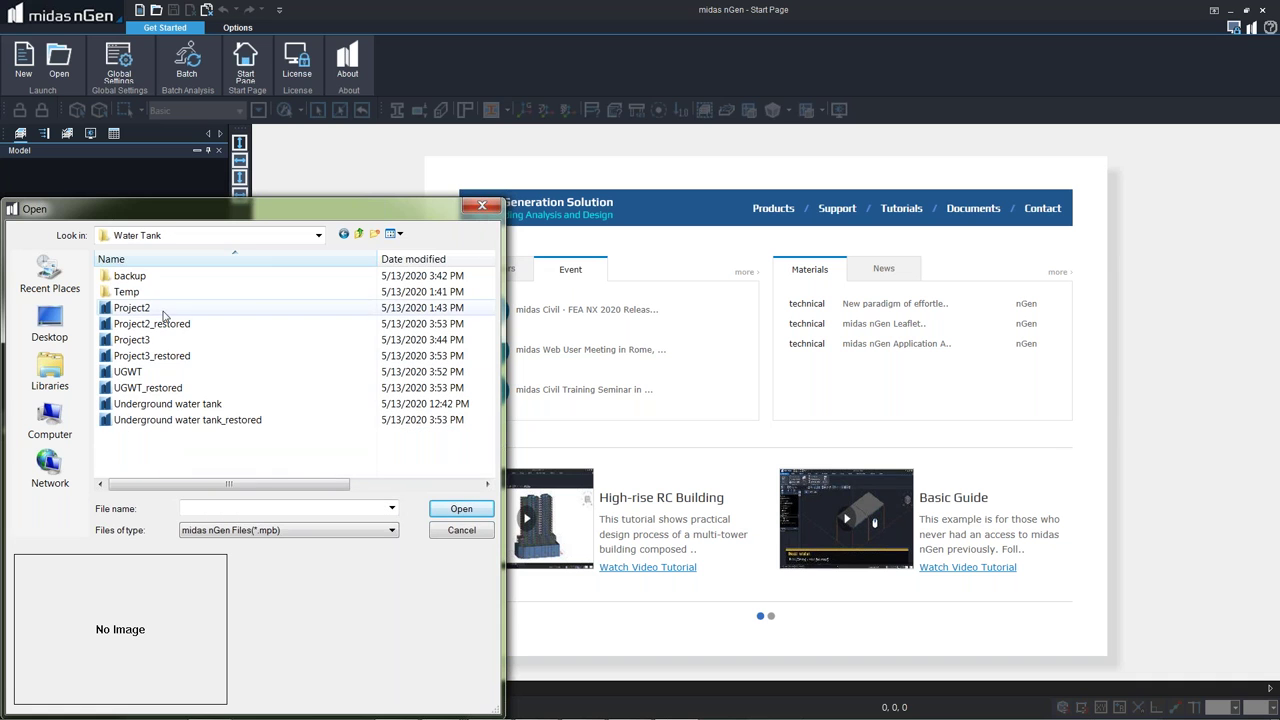
{"action": "left_click", "coordinate": [157, 420]}
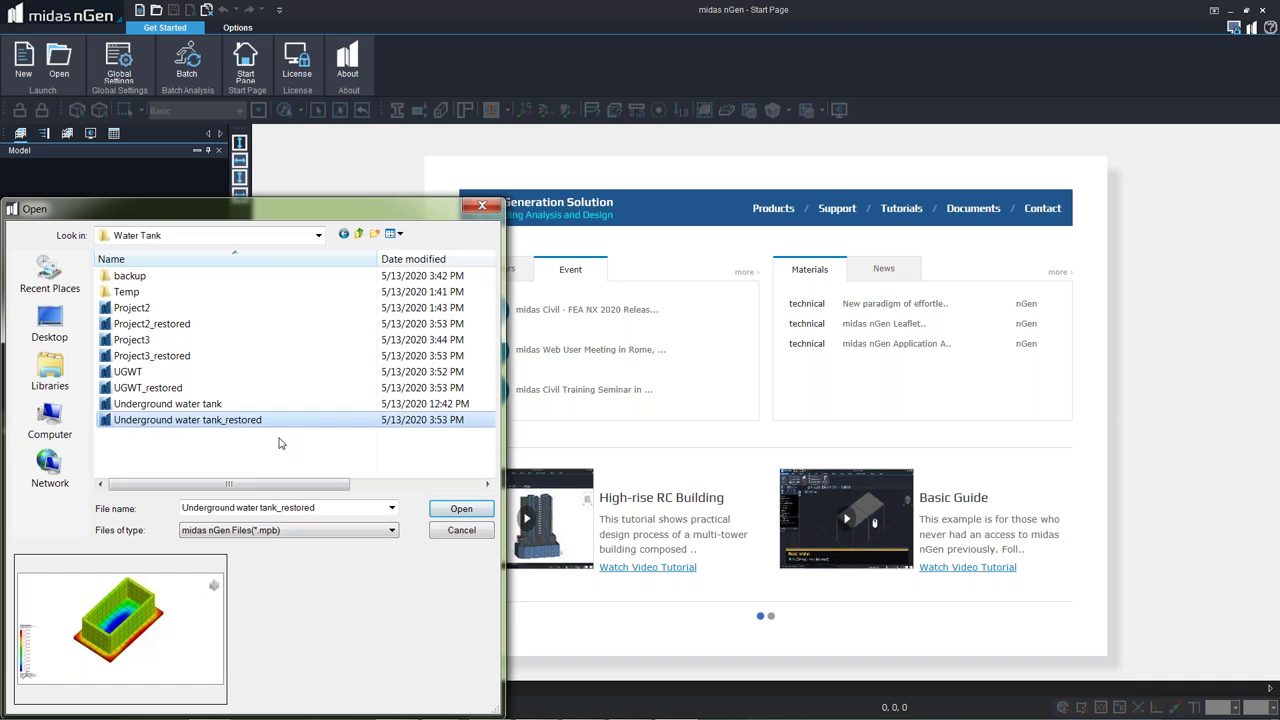
{"action": "left_click", "coordinate": [461, 508]}
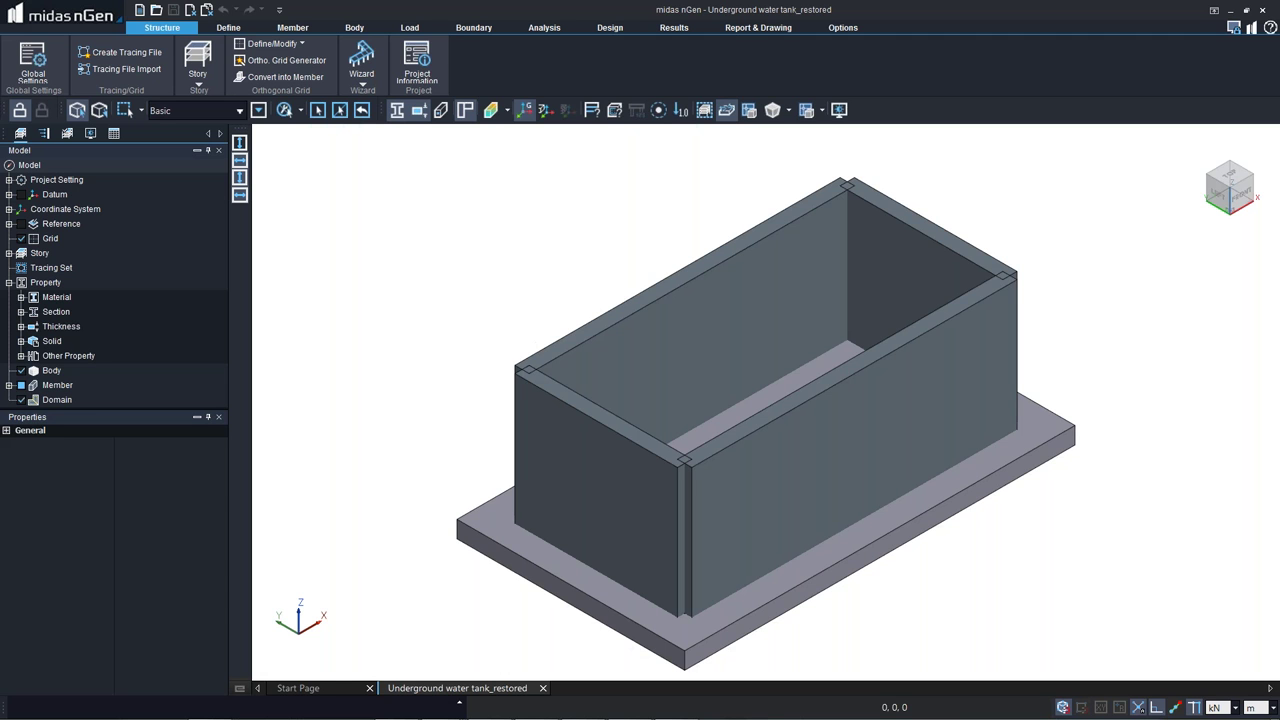
Run all analysis and design cases of the restored underground water tank.
{"action": "left_click", "coordinate": [610, 27]}
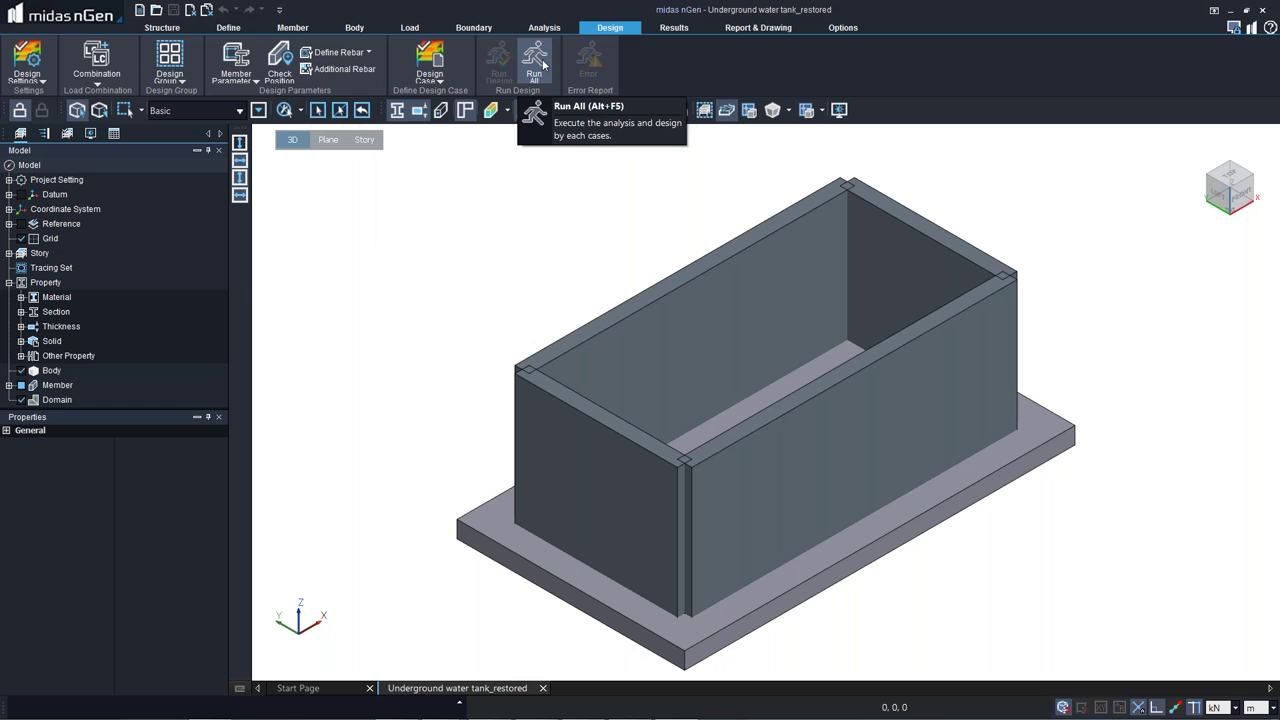
{"action": "left_click", "coordinate": [545, 418]}
{"action": "left_click", "coordinate": [750, 498]}
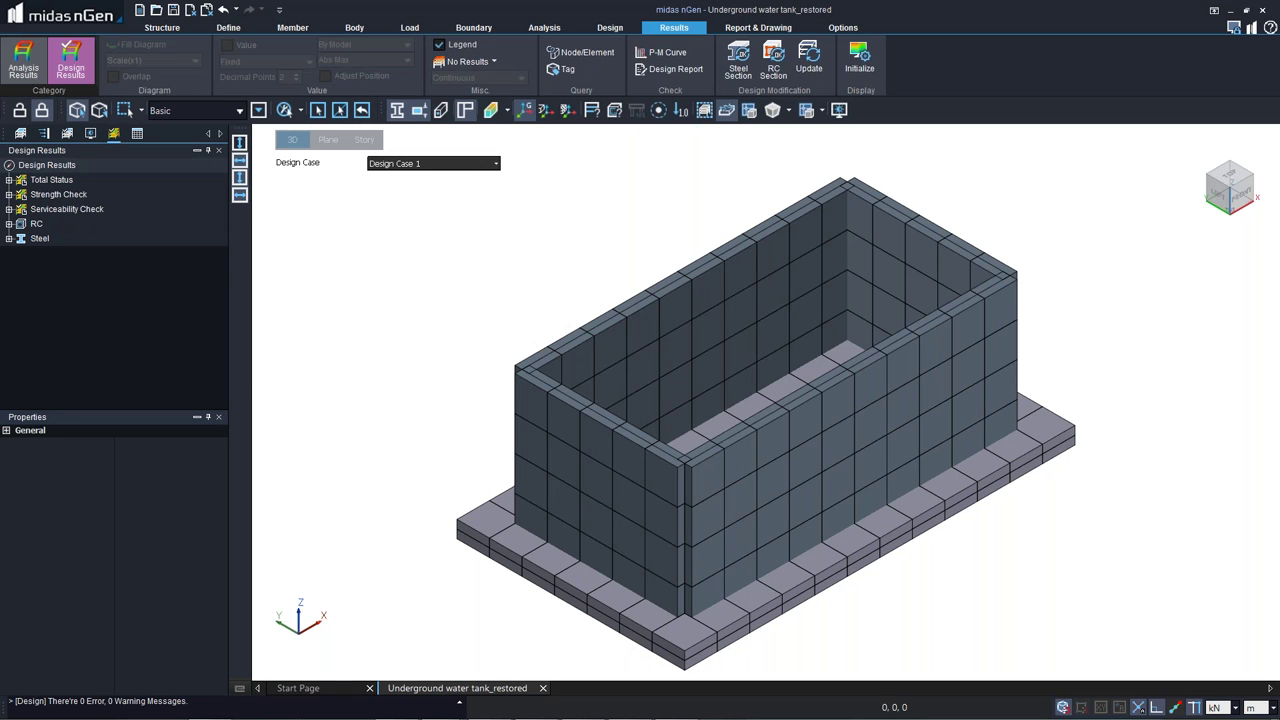
Review the rebar material settings and the Member Force checking control in the design settings.
{"action": "left_click", "coordinate": [610, 28]}
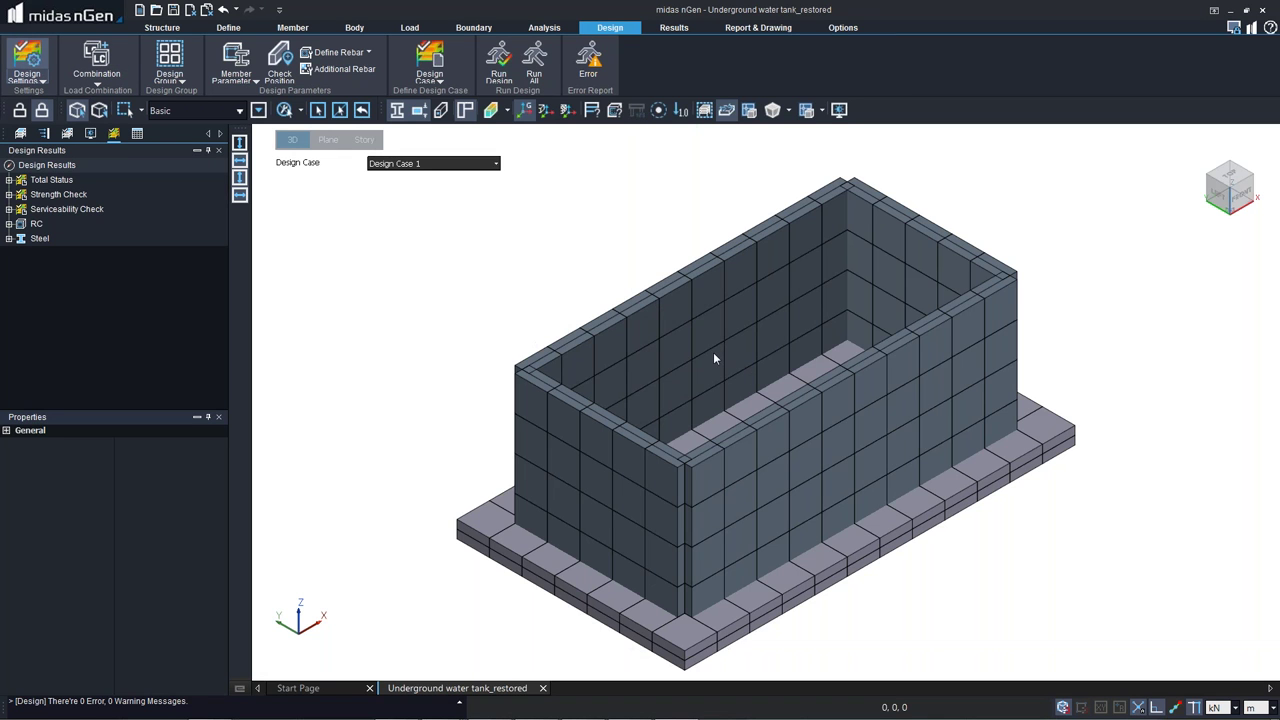
{"action": "left_click", "coordinate": [1012, 216]}
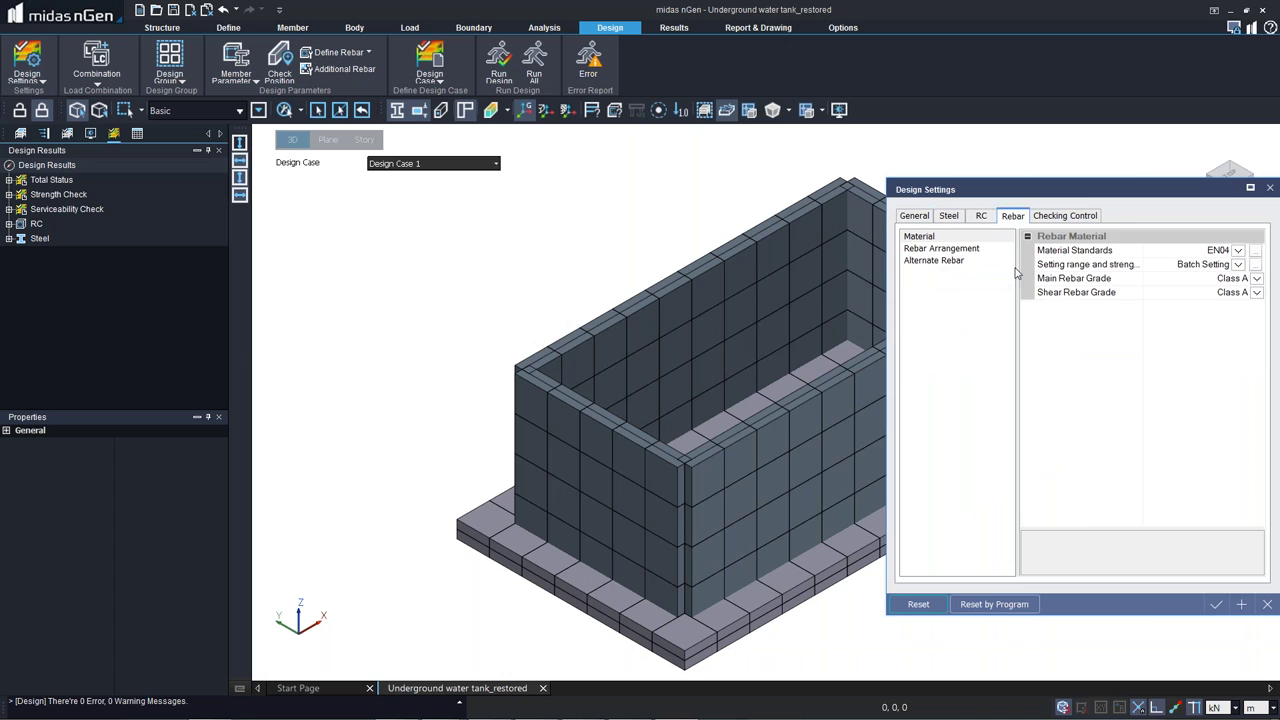
{"action": "left_click", "coordinate": [1065, 216]}
{"action": "left_click", "coordinate": [931, 428]}
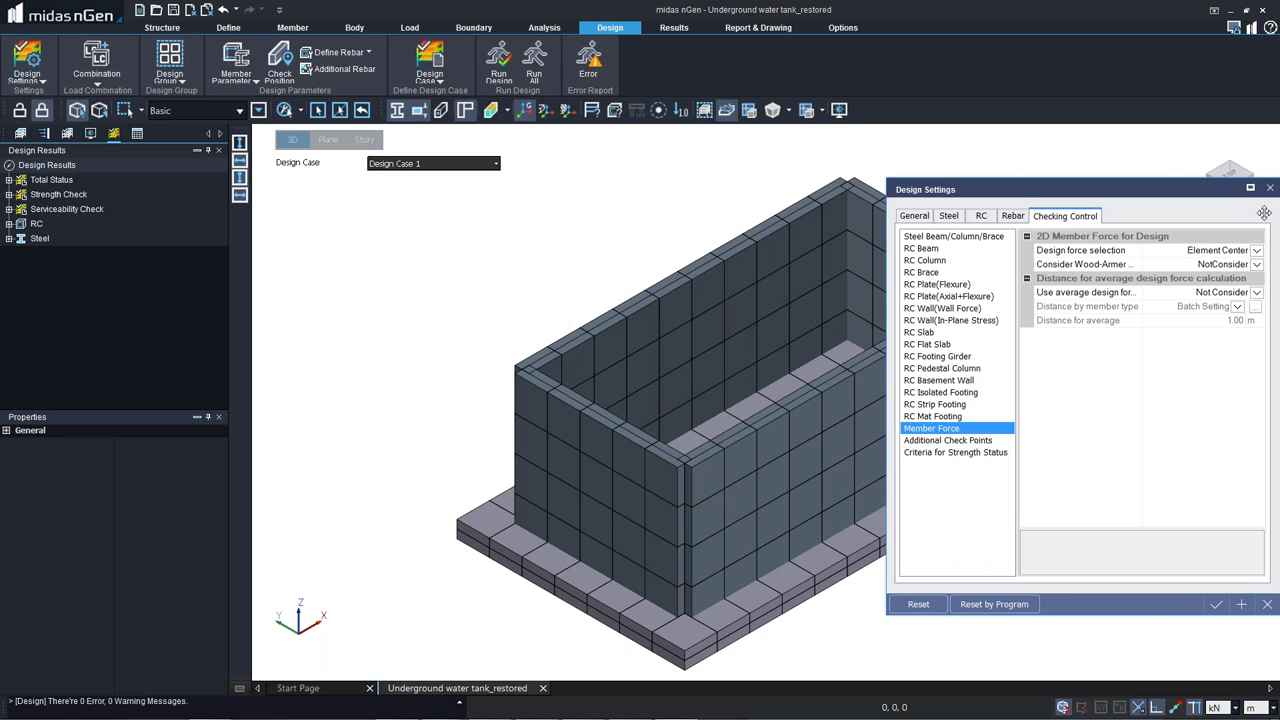
{"action": "left_click", "coordinate": [1269, 188]}
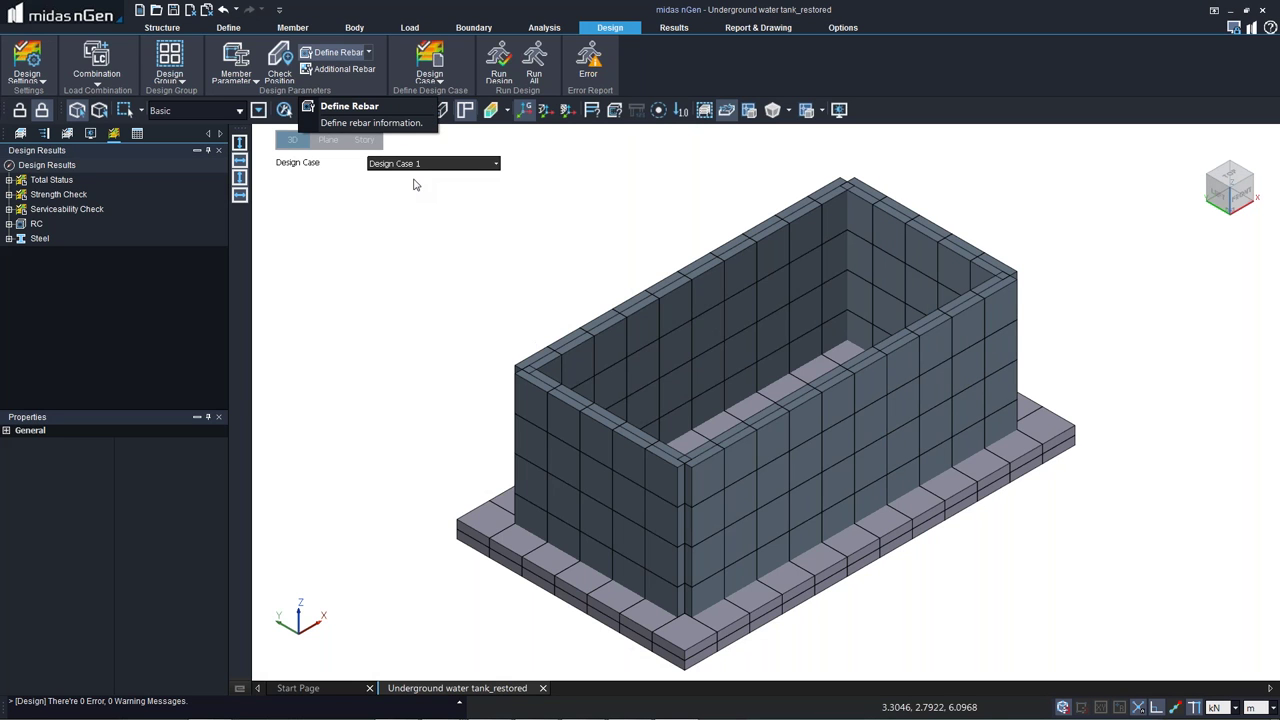
Open the rebar arrangement of basement wall 1BW1 in design group BW1 for modification.
{"action": "left_click", "coordinate": [45, 134]}
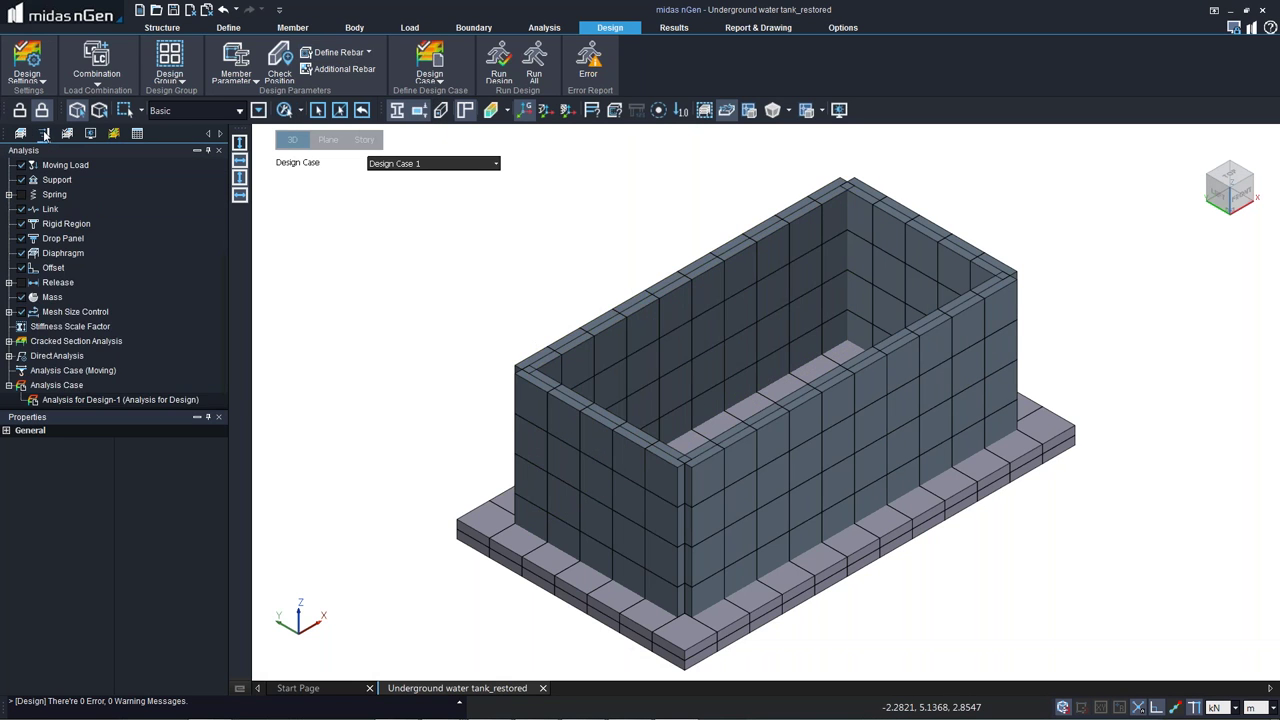
{"action": "left_click", "coordinate": [67, 133]}
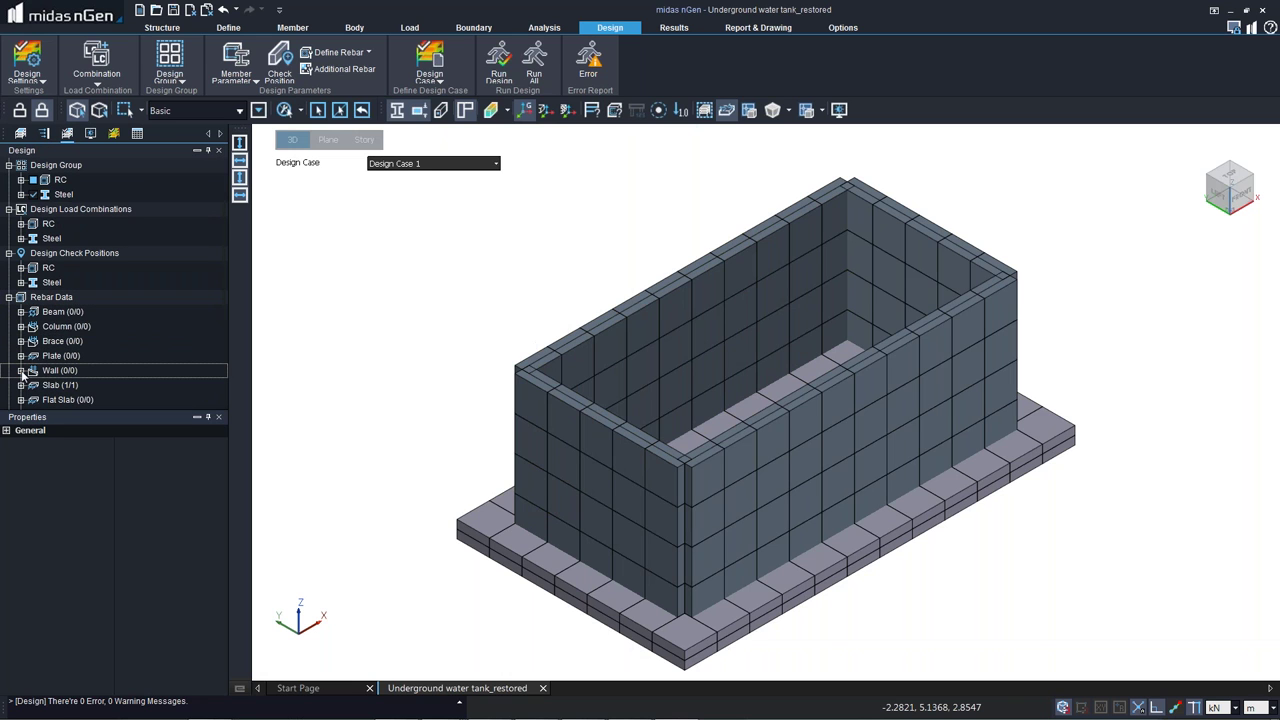
{"action": "left_click", "coordinate": [55, 399]}
{"action": "scroll", "coordinate": [78, 358], "scroll_direction": "down", "scroll_amount": 3}
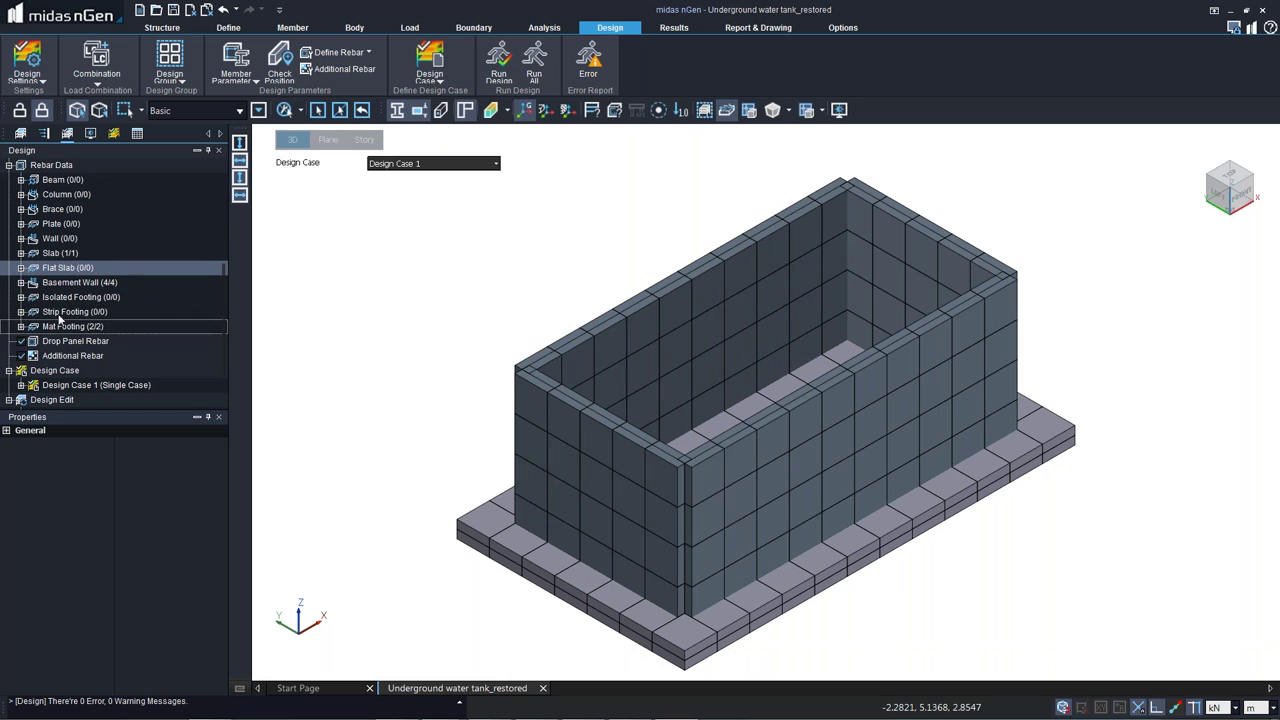
{"action": "left_click", "coordinate": [21, 282]}
{"action": "double_click", "coordinate": [72, 328]}
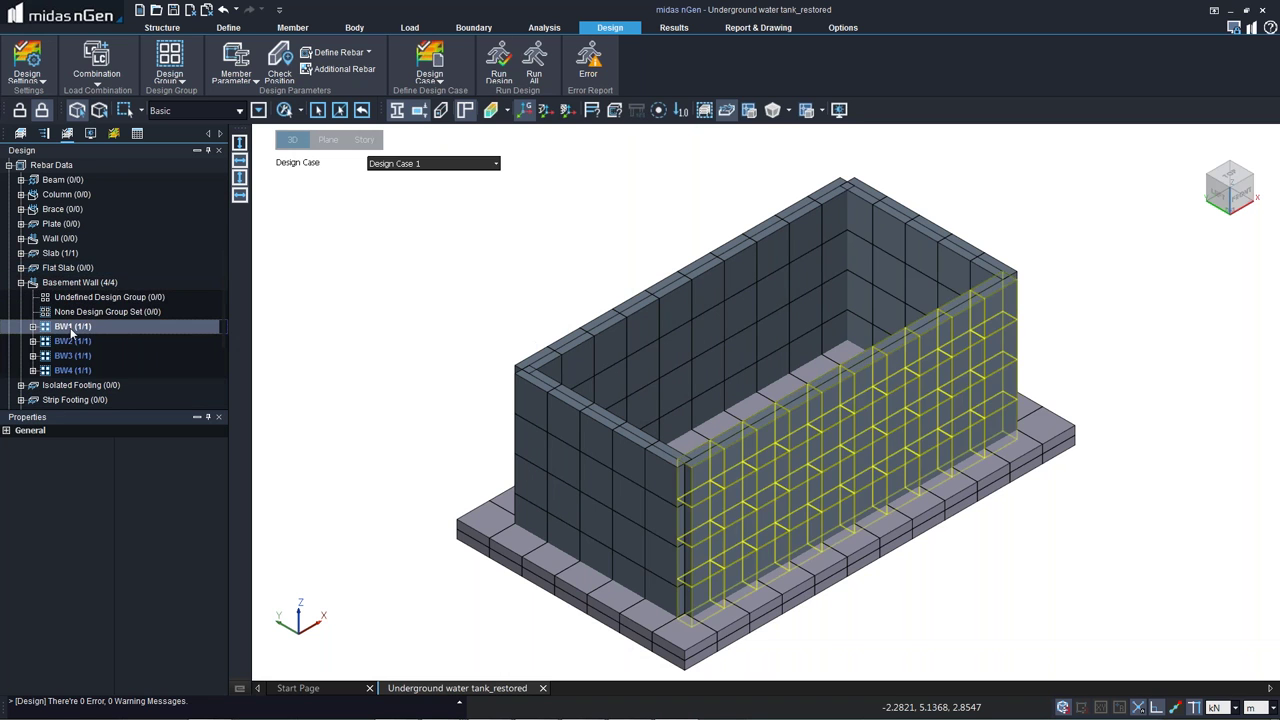
{"action": "left_click", "coordinate": [75, 341]}
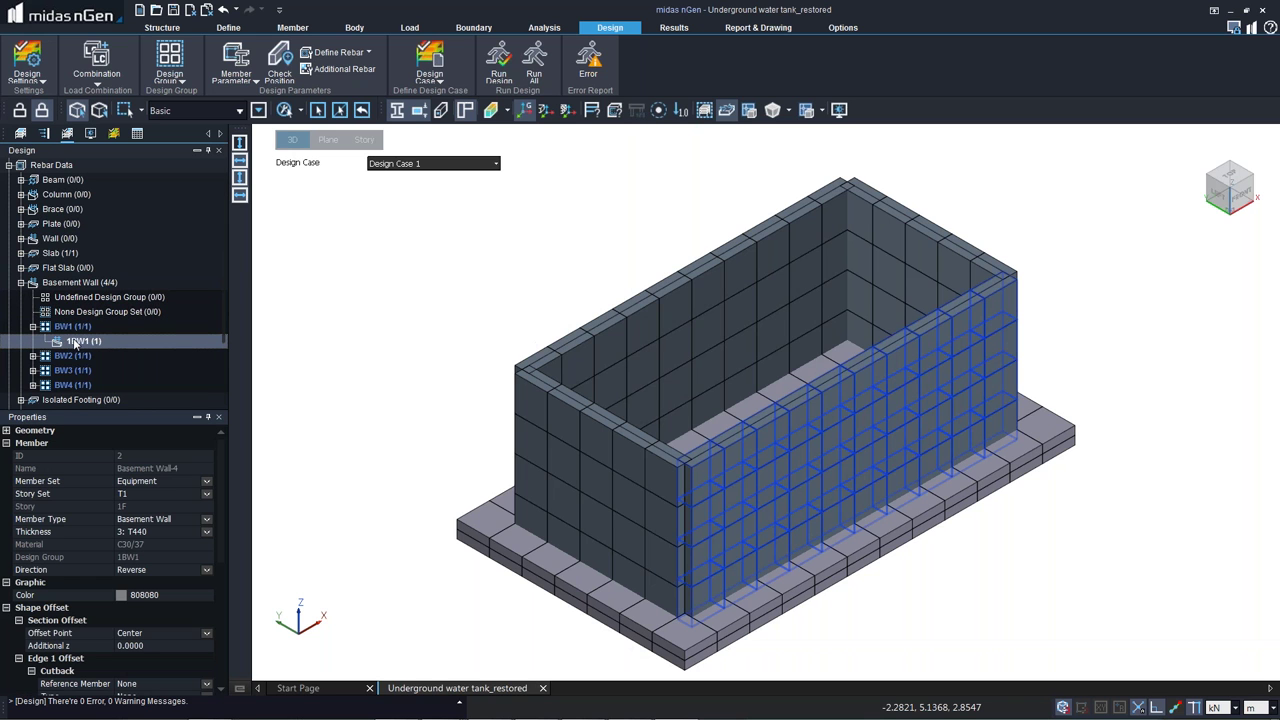
{"action": "right_click", "coordinate": [75, 342]}
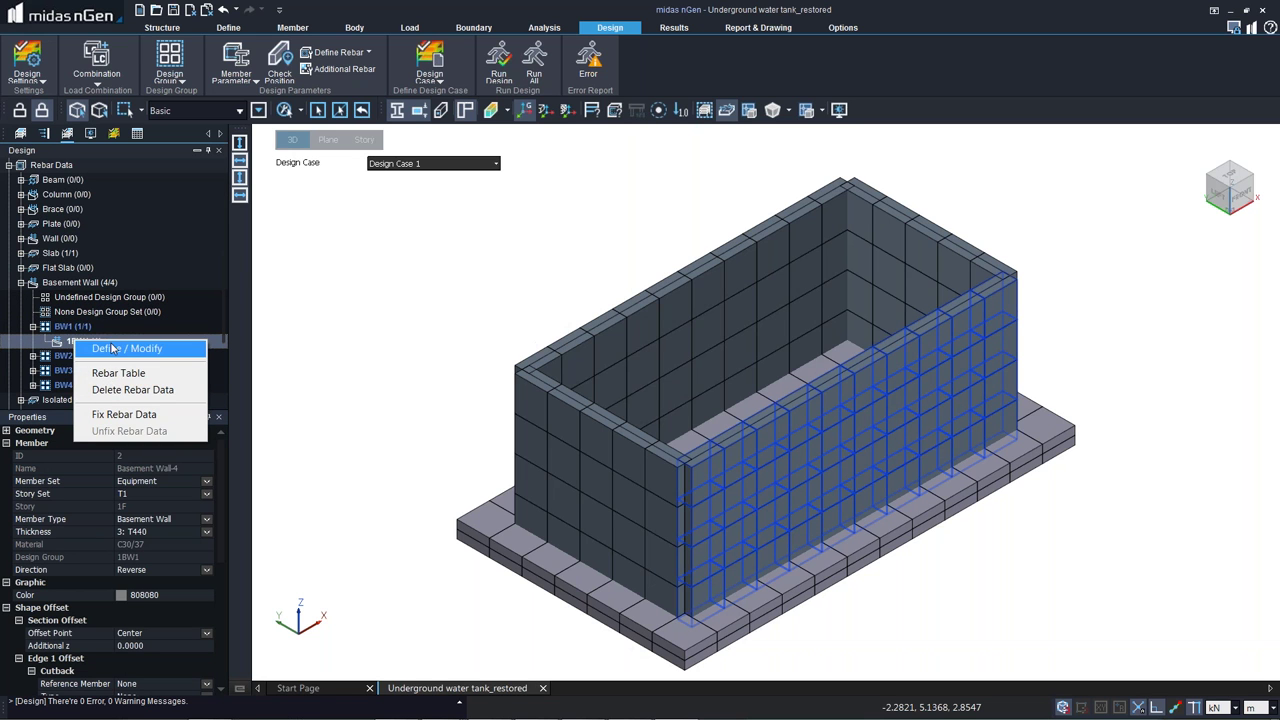
{"action": "left_click", "coordinate": [113, 348]}
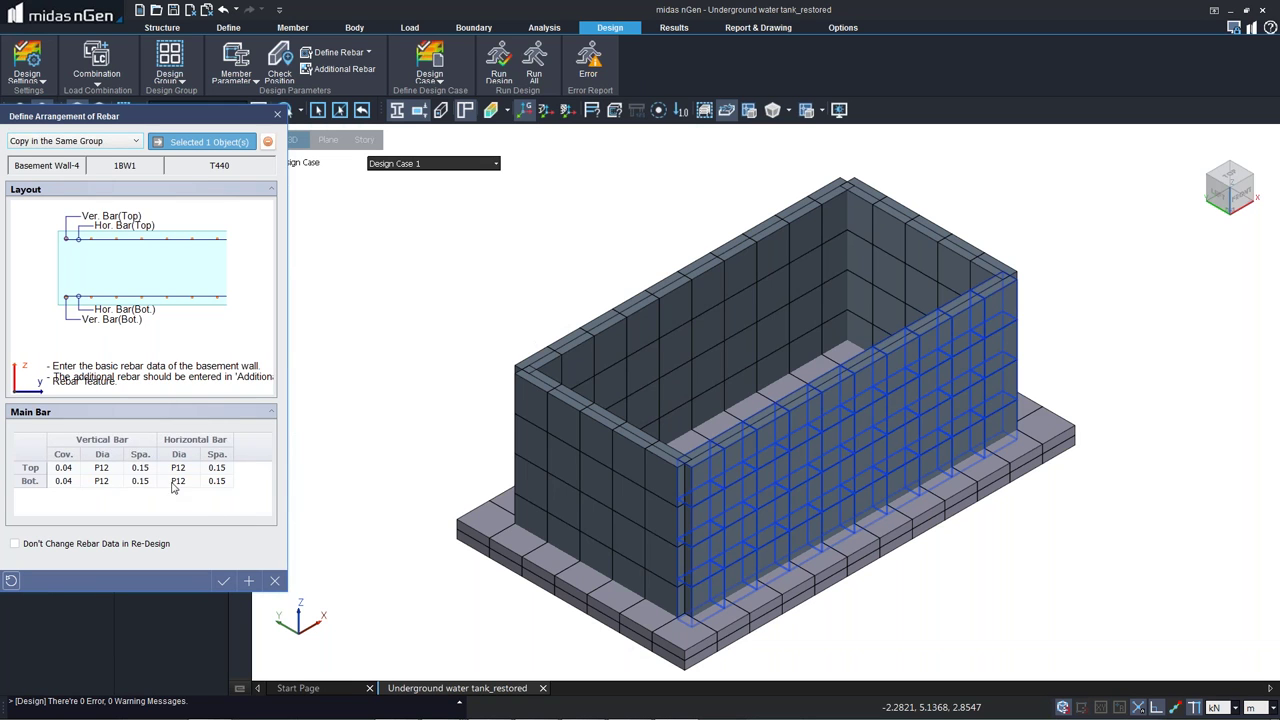
Set wall 1BW1's bottom vertical bar diameter to P16 and run Design Case 1 without rebar auto-arrangement.
{"action": "left_click", "coordinate": [118, 480]}
{"action": "left_click", "coordinate": [118, 480]}
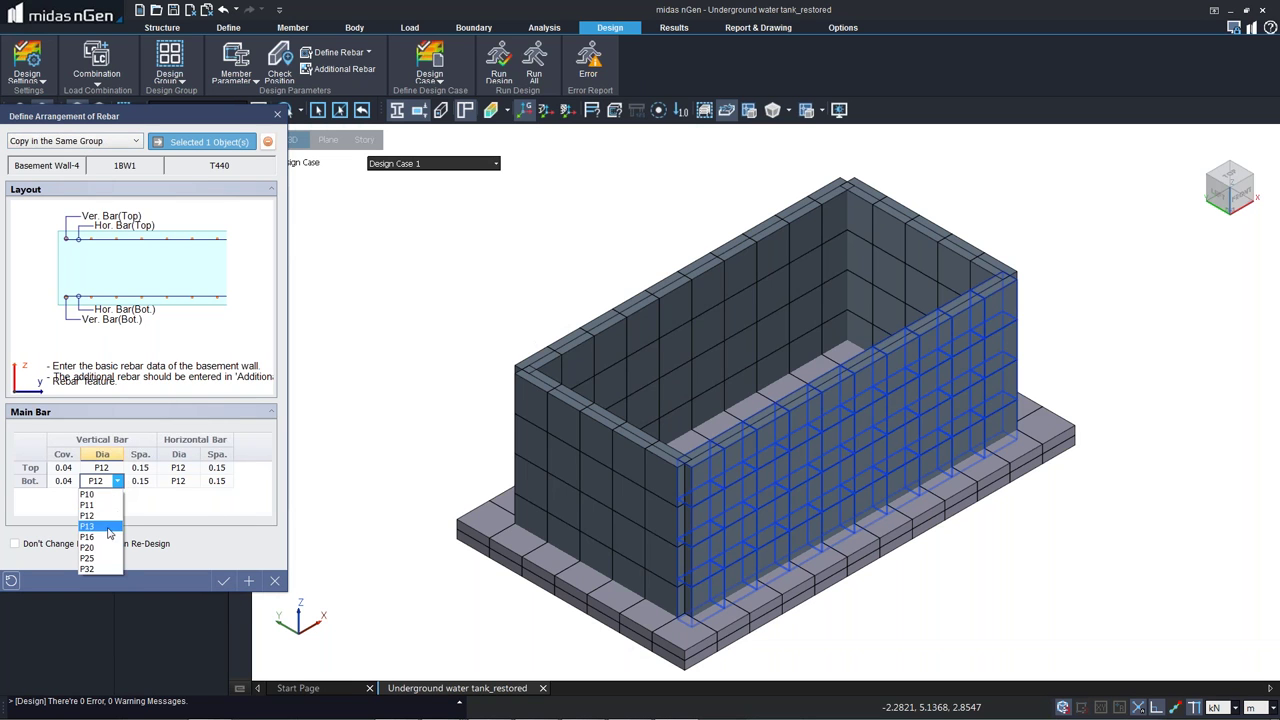
{"action": "left_click", "coordinate": [110, 516]}
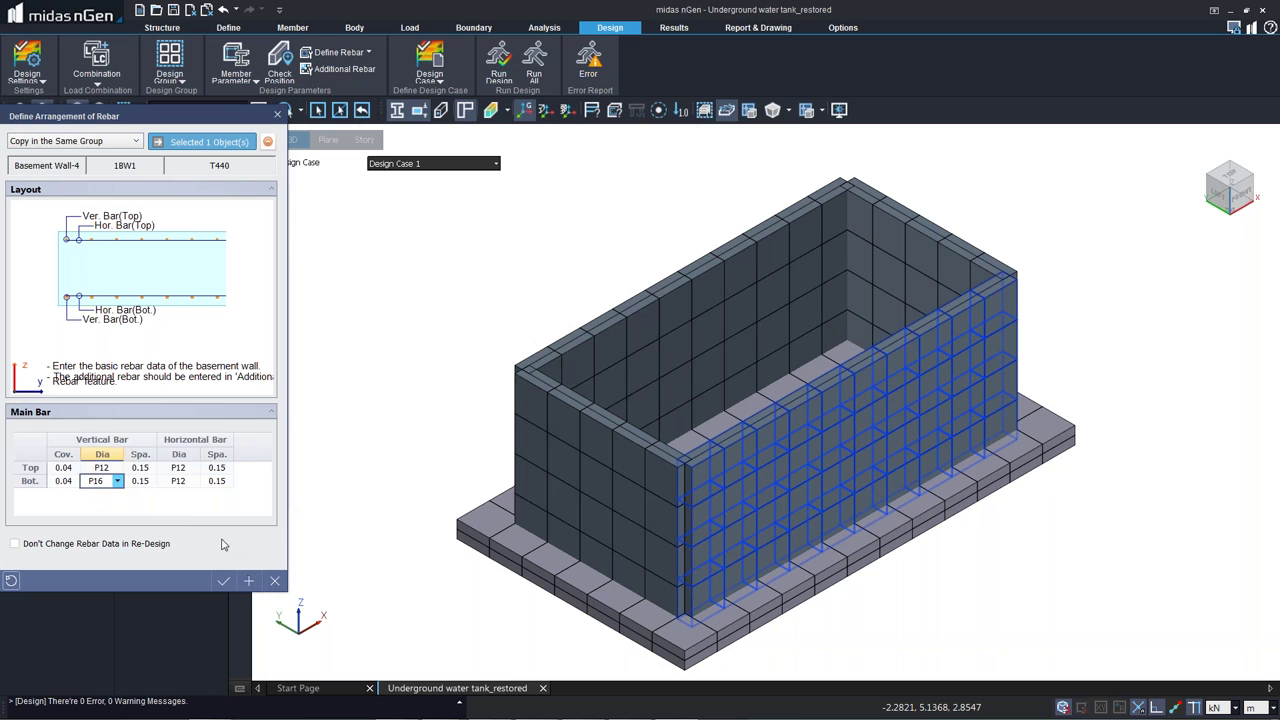
{"action": "left_click", "coordinate": [223, 580]}
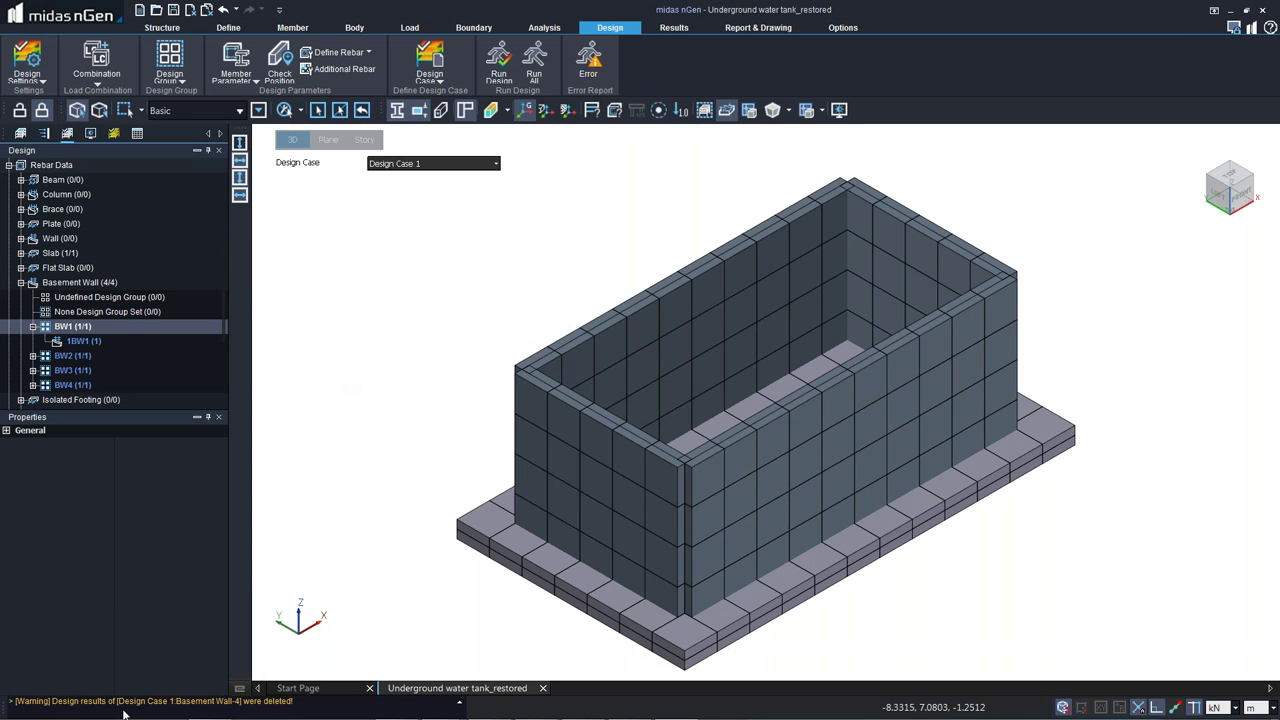
{"action": "left_click", "coordinate": [499, 62]}
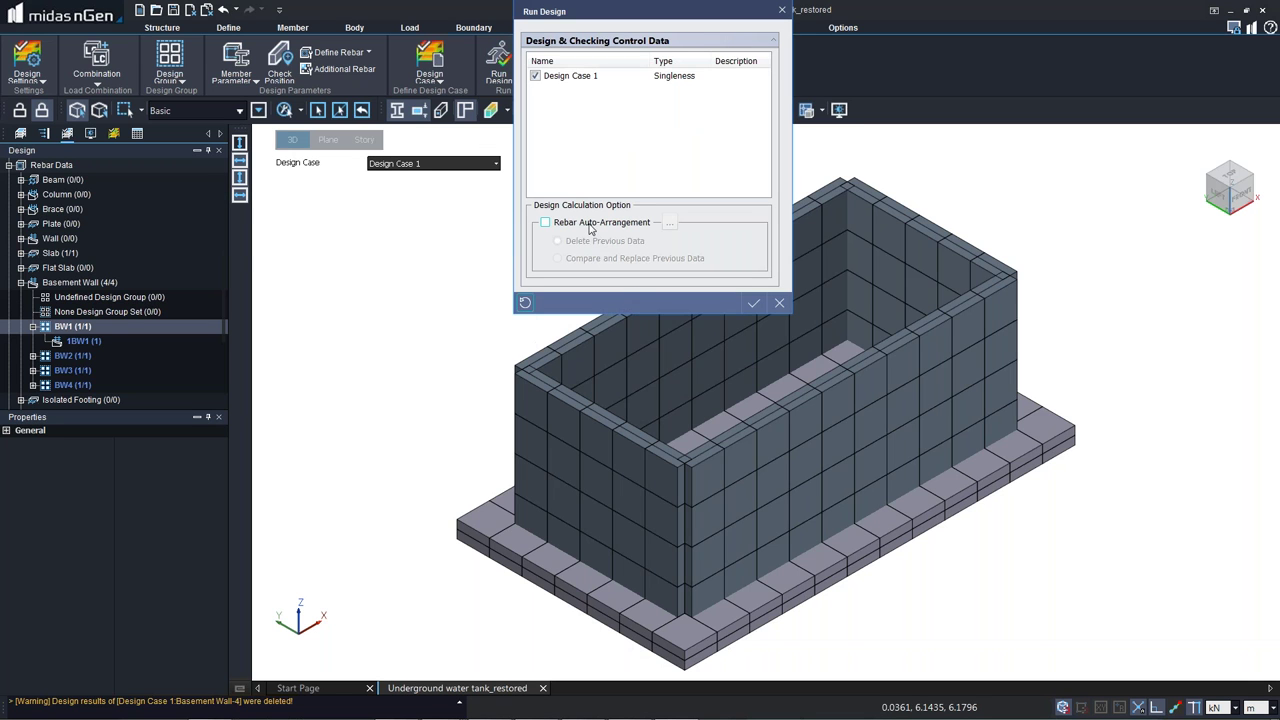
{"action": "left_click", "coordinate": [753, 303]}
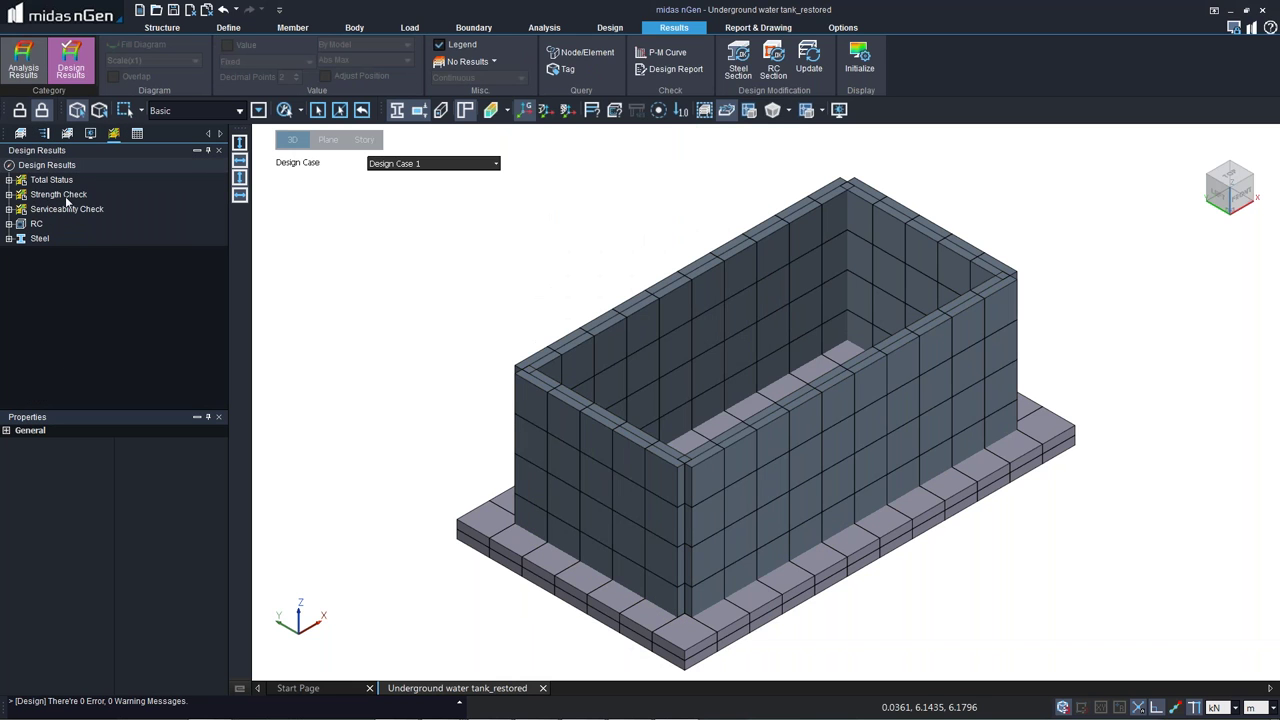
Generate a summary member design report of Design Case 1 for the long front basement wall.
{"action": "left_click", "coordinate": [673, 70]}
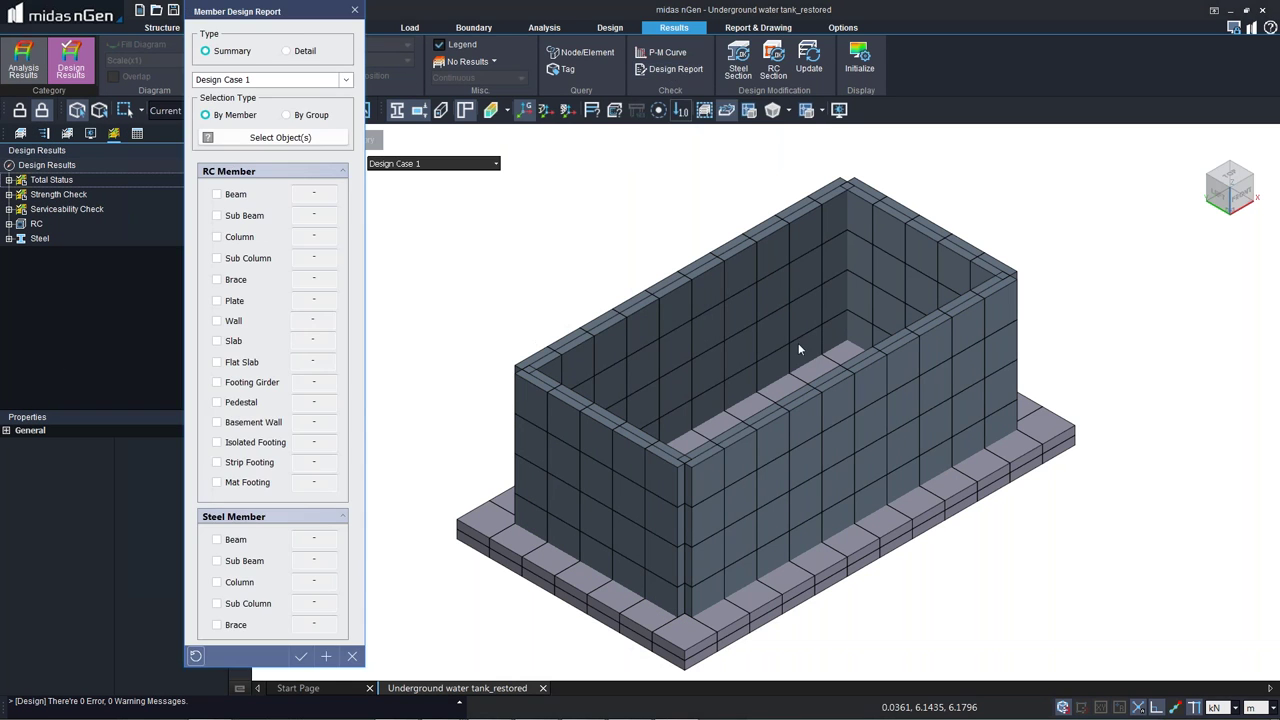
{"action": "left_click", "coordinate": [827, 436]}
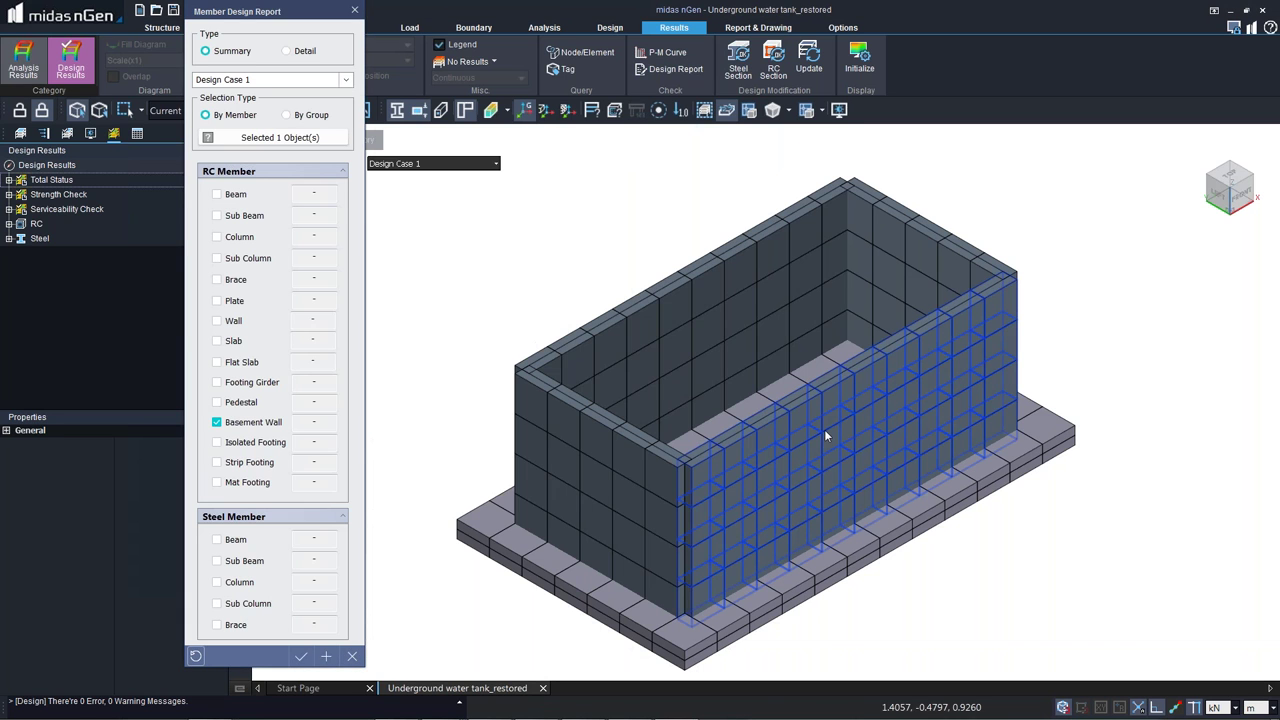
{"action": "left_click", "coordinate": [326, 660]}
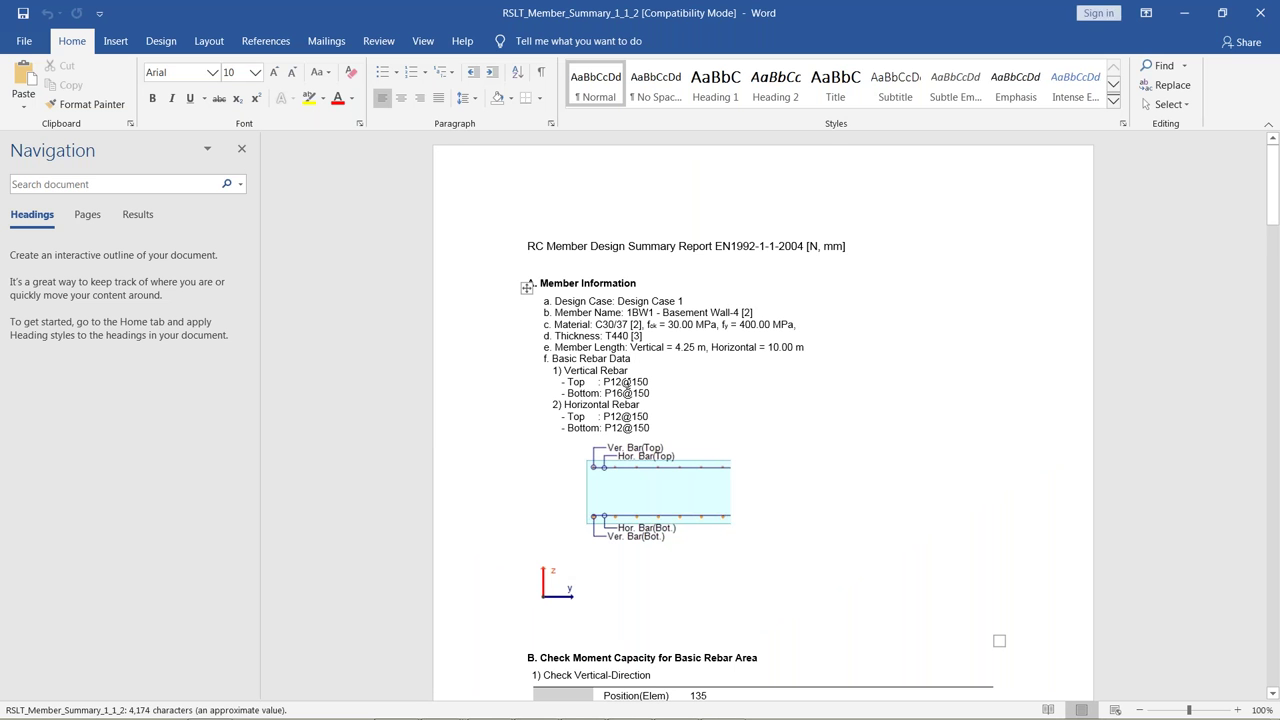
Check the bottom vertical rebar entry in the Word report, return to midas nGen and close the report settings.
{"action": "left_click_drag", "start_coordinate": [605, 393], "coordinate": [649, 393]}
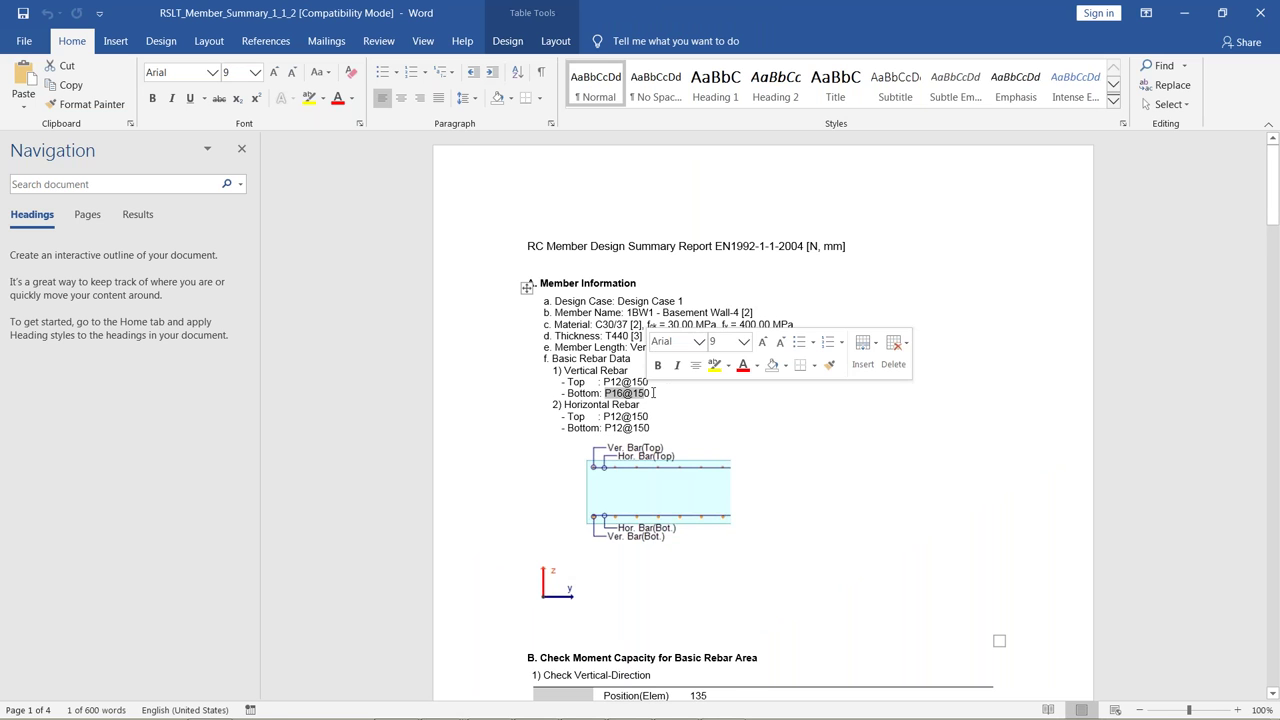
{"action": "scroll", "coordinate": [651, 393], "scroll_direction": "up", "scroll_amount": 4, "text": "ctrl"}
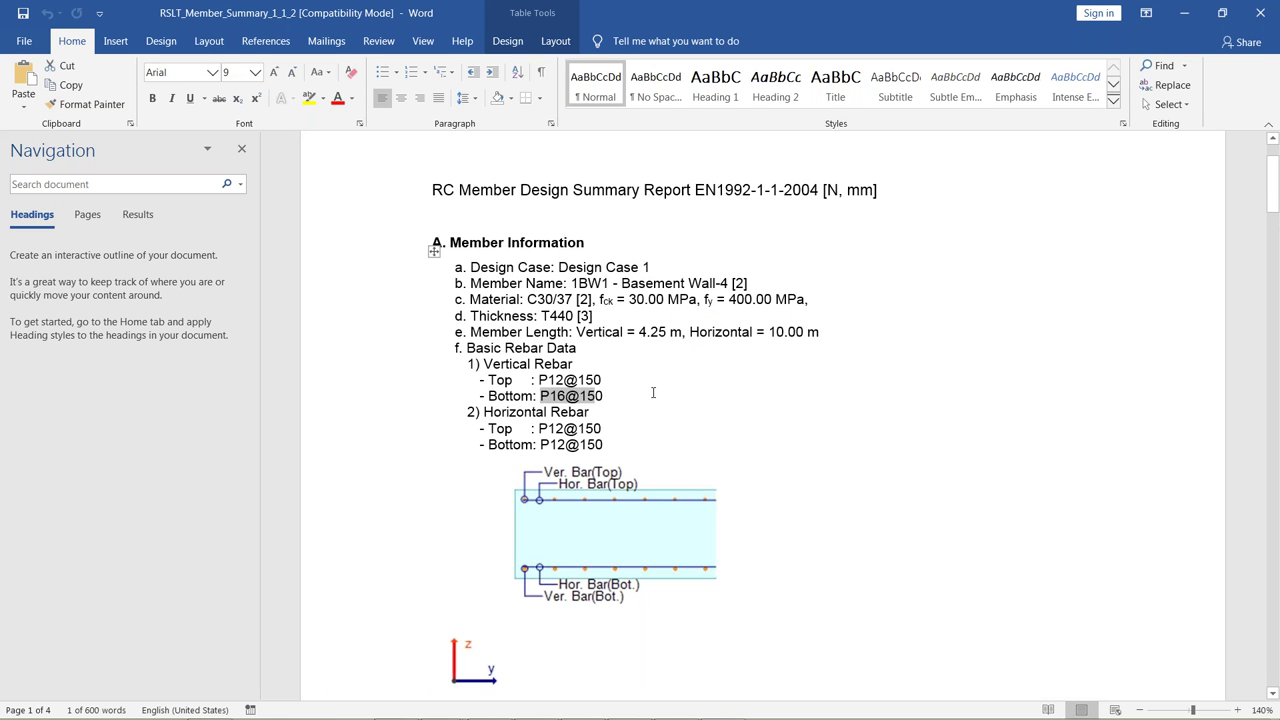
{"action": "left_click", "coordinate": [653, 393]}
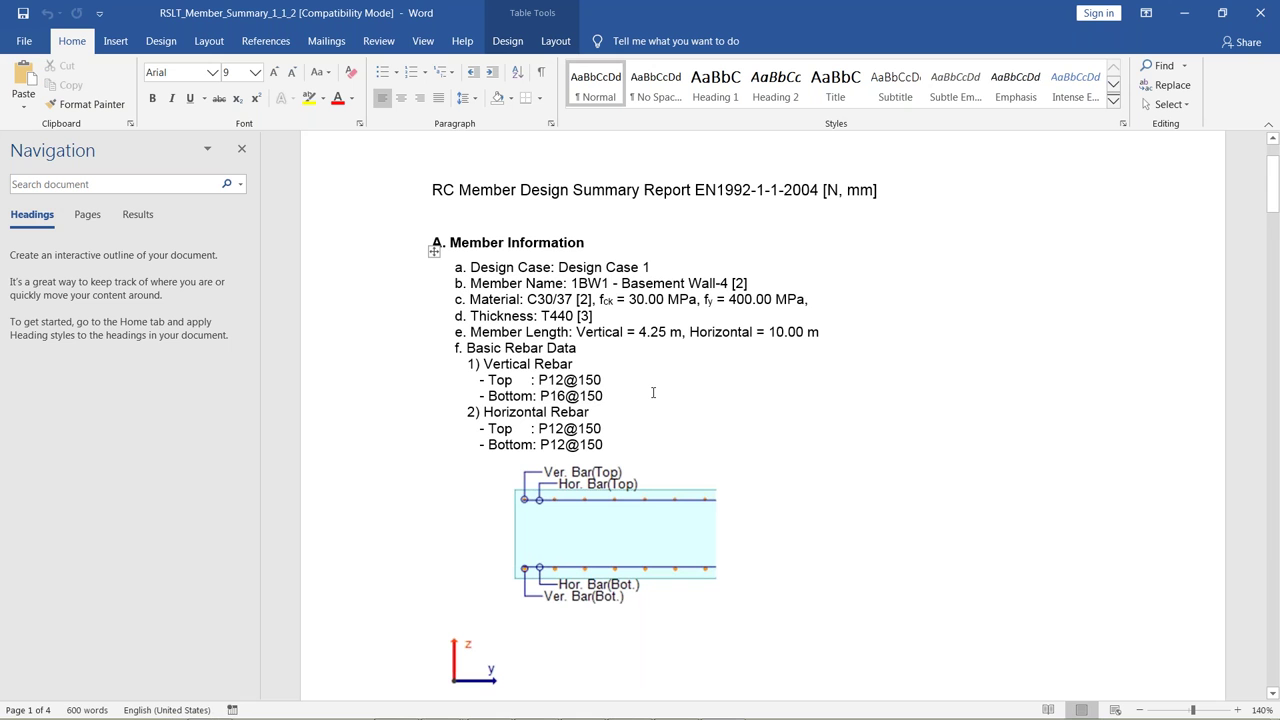
{"action": "key", "text": "alt+Tab"}
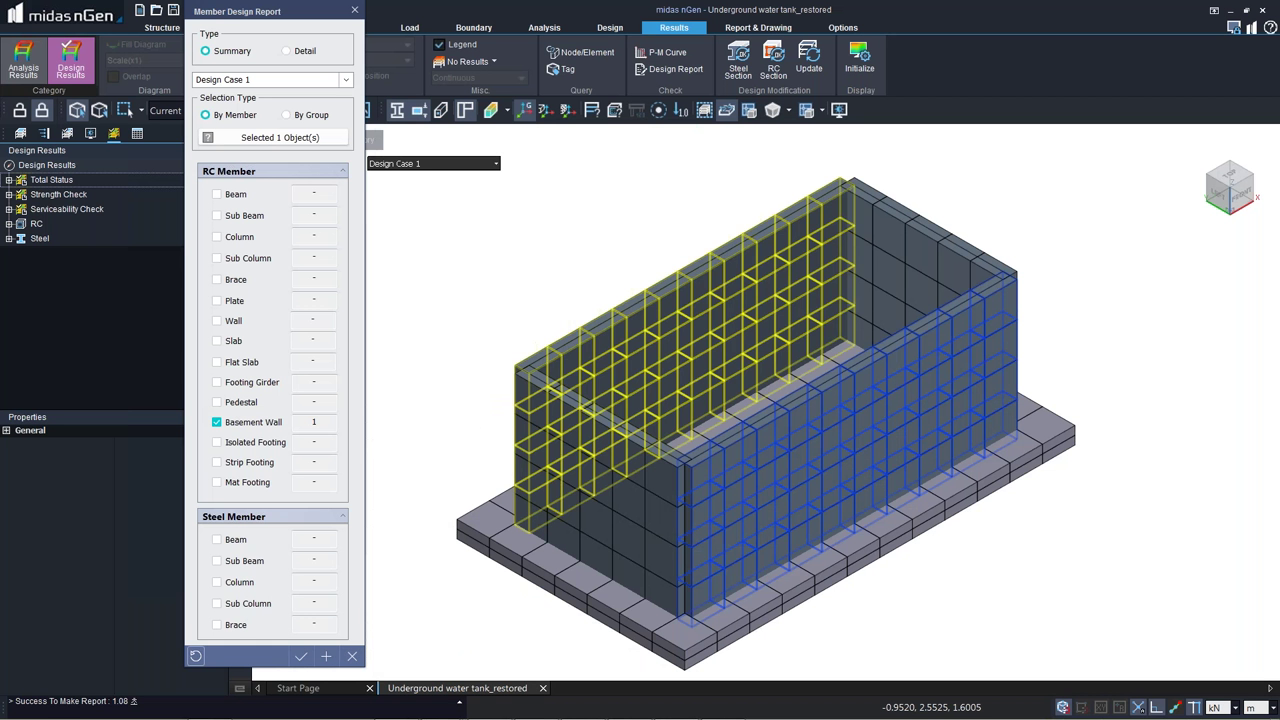
{"action": "left_click", "coordinate": [351, 7]}
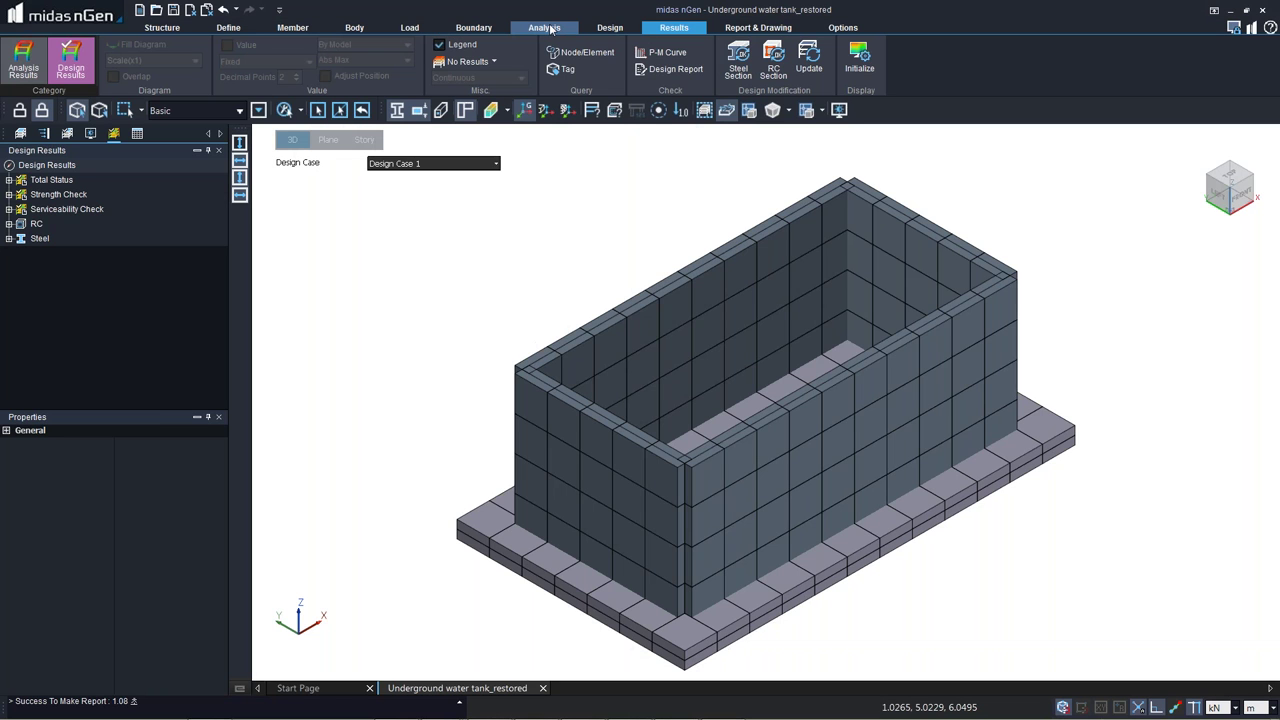
Examine the System Temperature load settings without adding a load.
{"action": "left_click", "coordinate": [410, 27]}
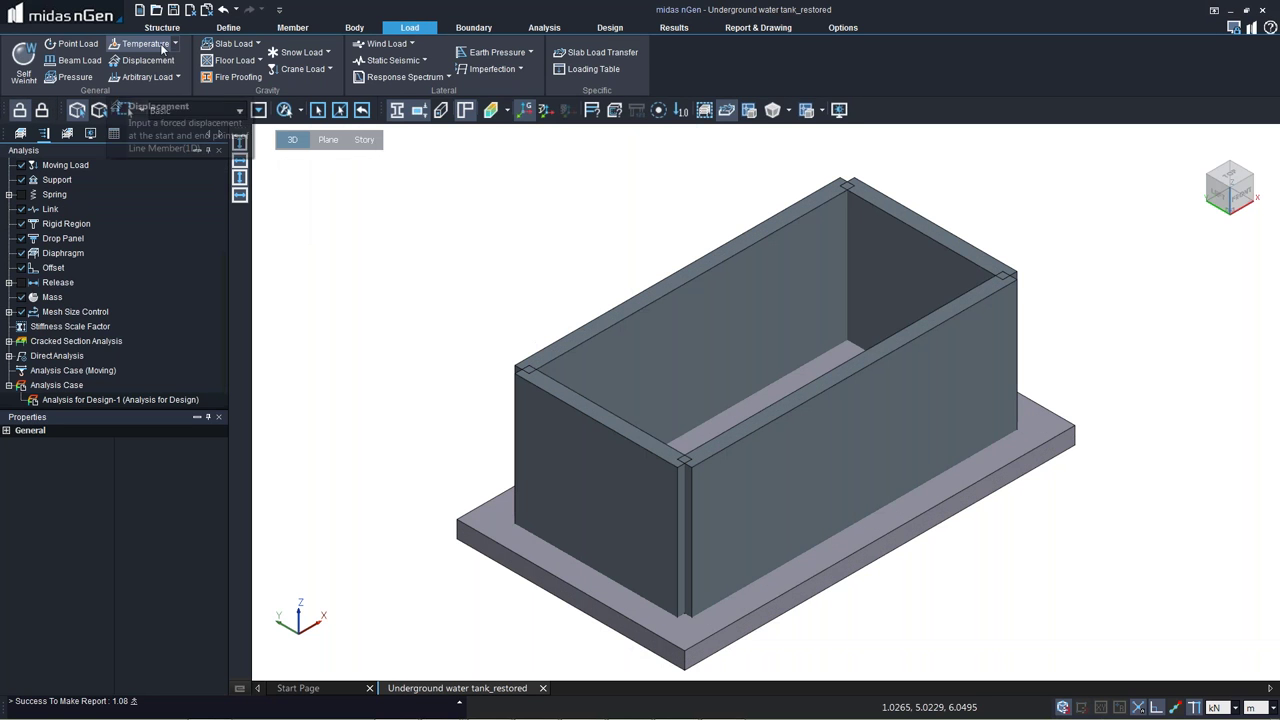
{"action": "left_click", "coordinate": [176, 45]}
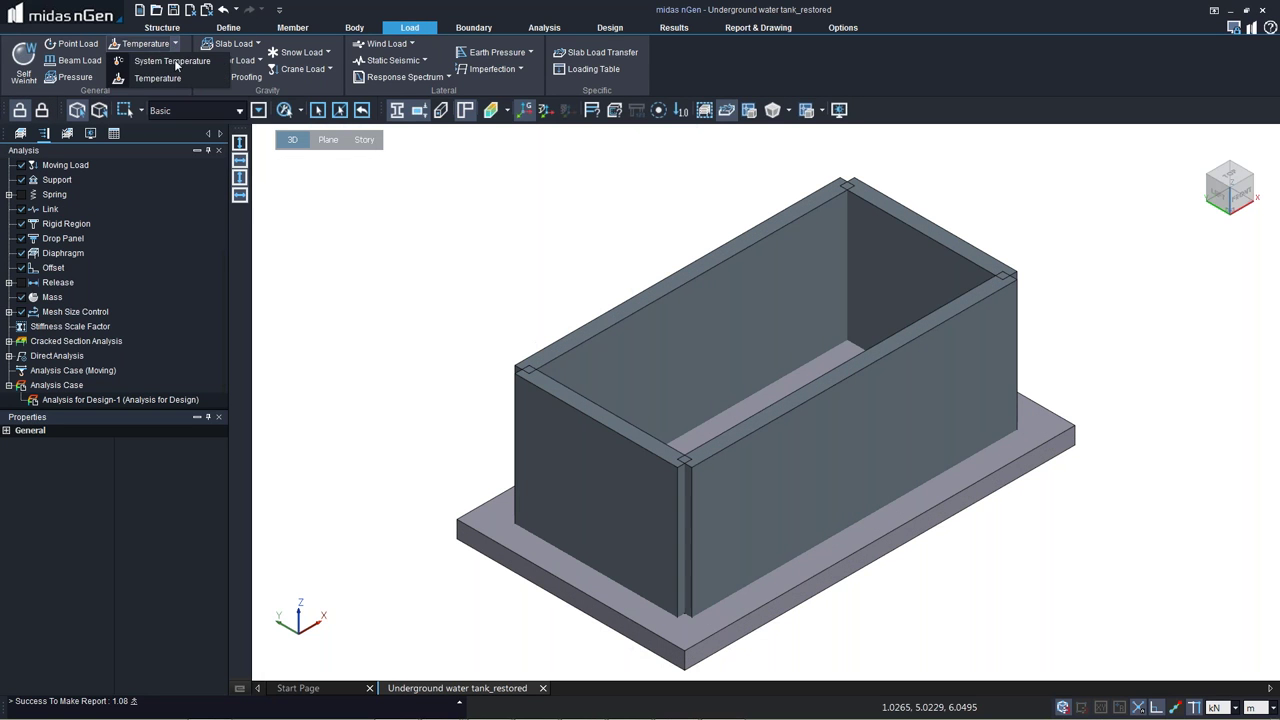
{"action": "left_click", "coordinate": [176, 62]}
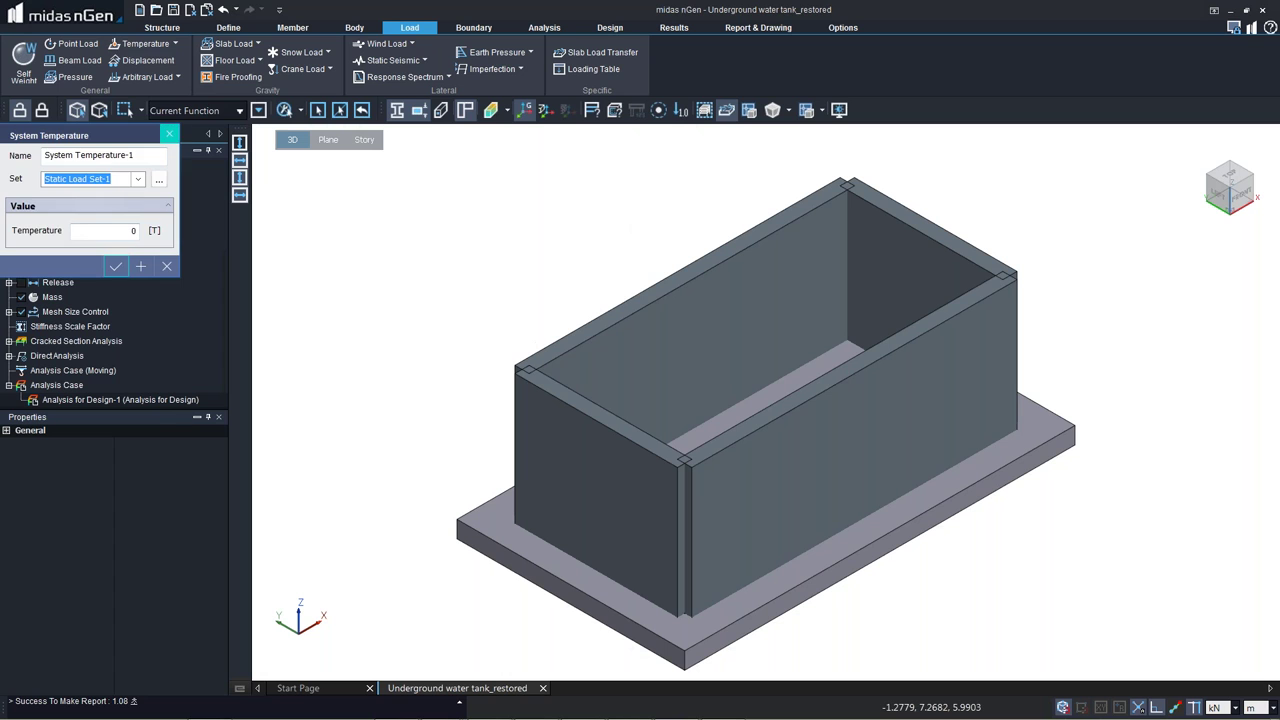
{"action": "key", "text": "Escape"}
Examine the member Temperature load settings with the long rear wall as a trial selection, without adding a load.
{"action": "left_click", "coordinate": [175, 44]}
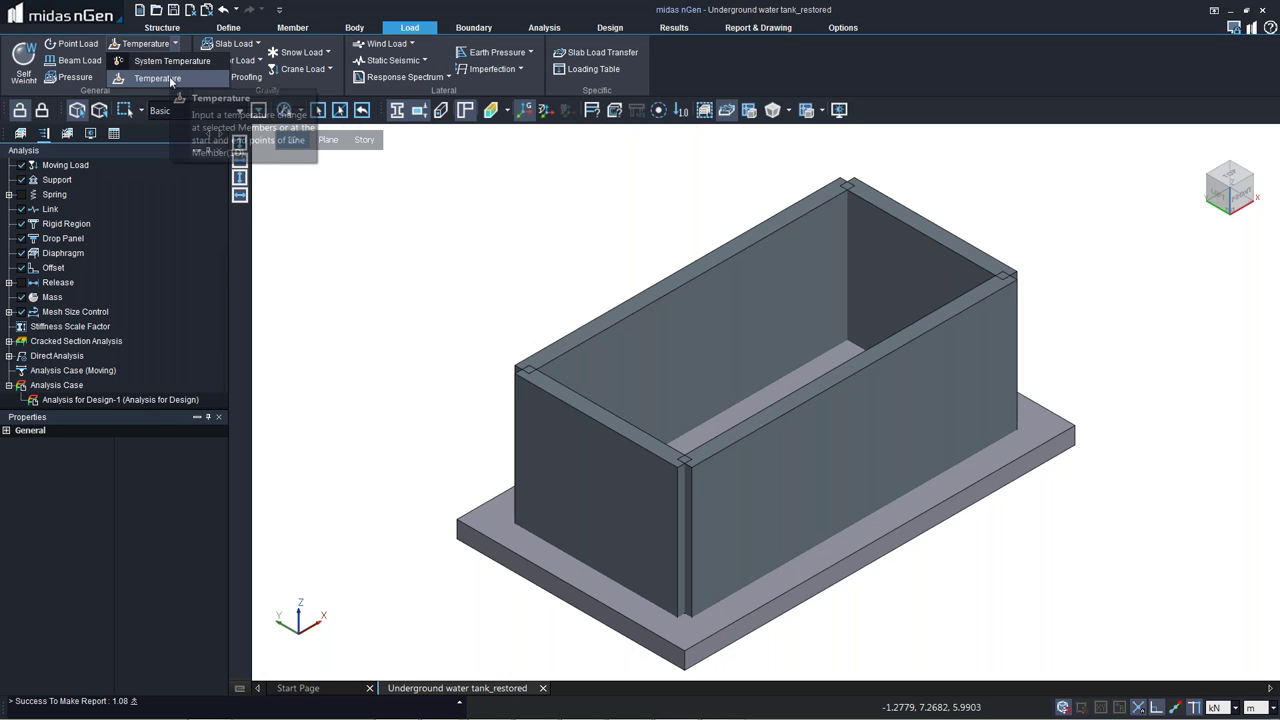
{"action": "left_click", "coordinate": [169, 77]}
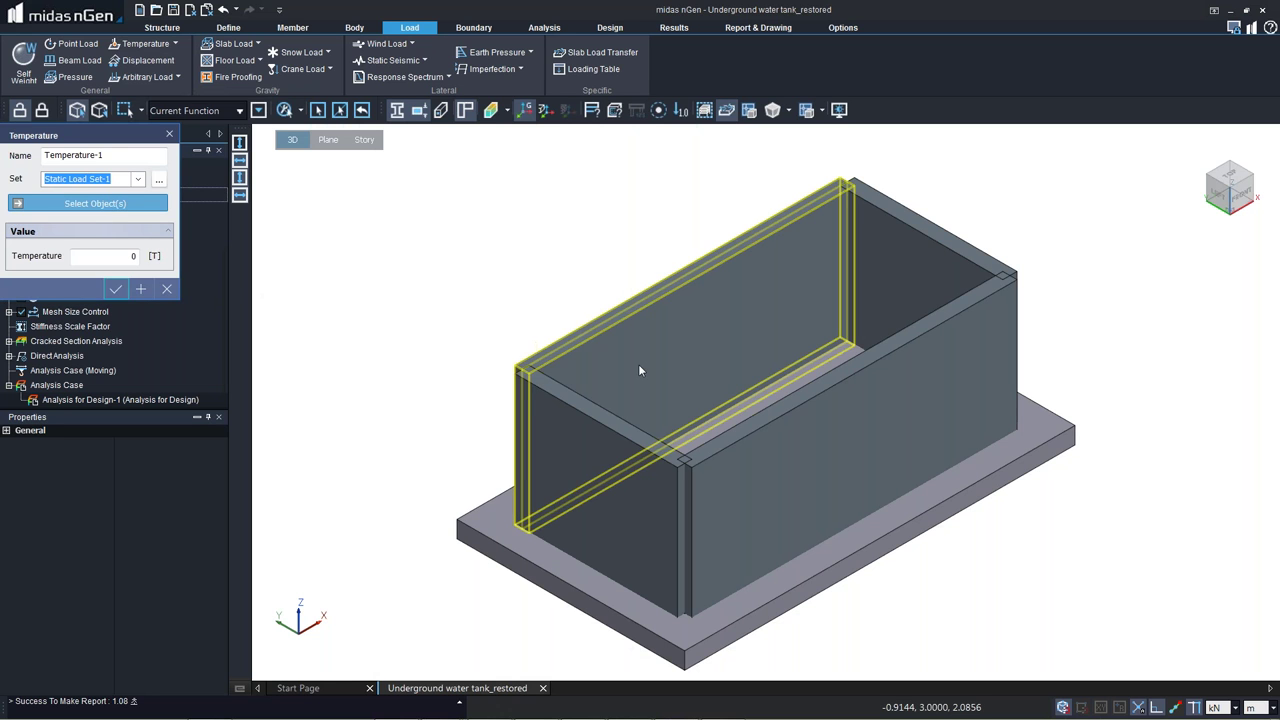
{"action": "left_click", "coordinate": [640, 370]}
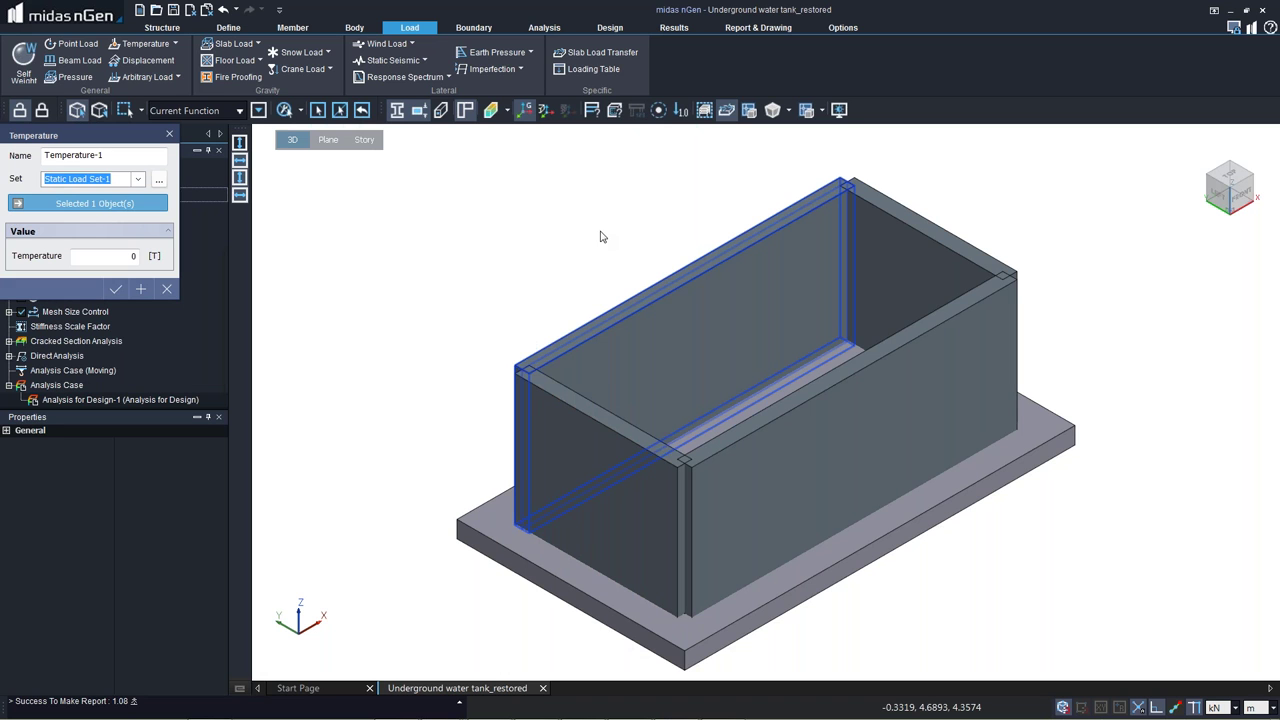
{"action": "key", "text": "Escape"}
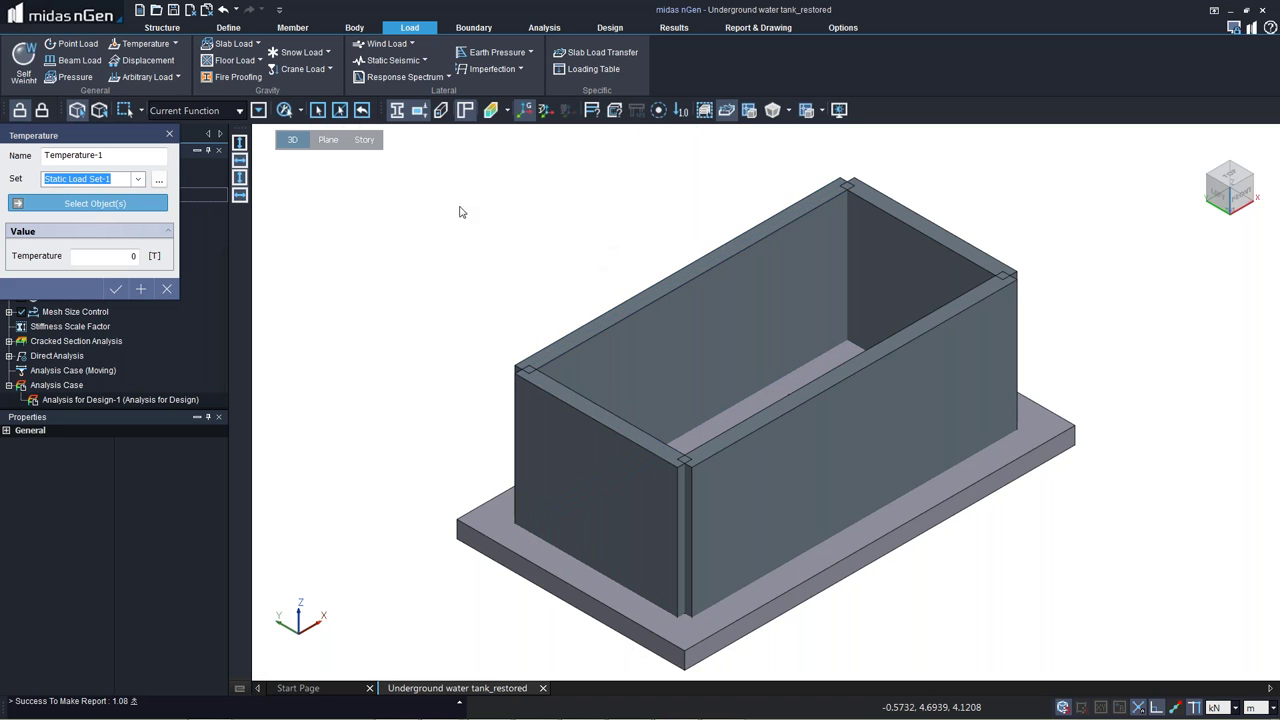
{"action": "left_click", "coordinate": [169, 134]}
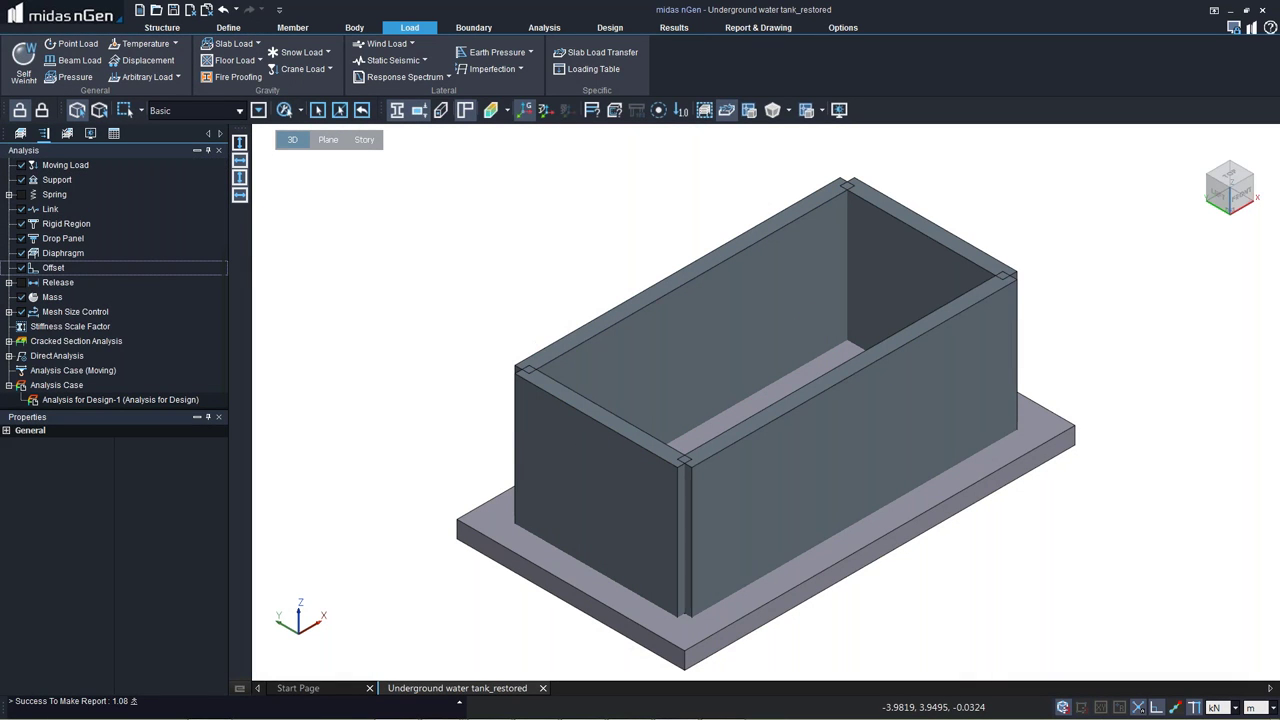